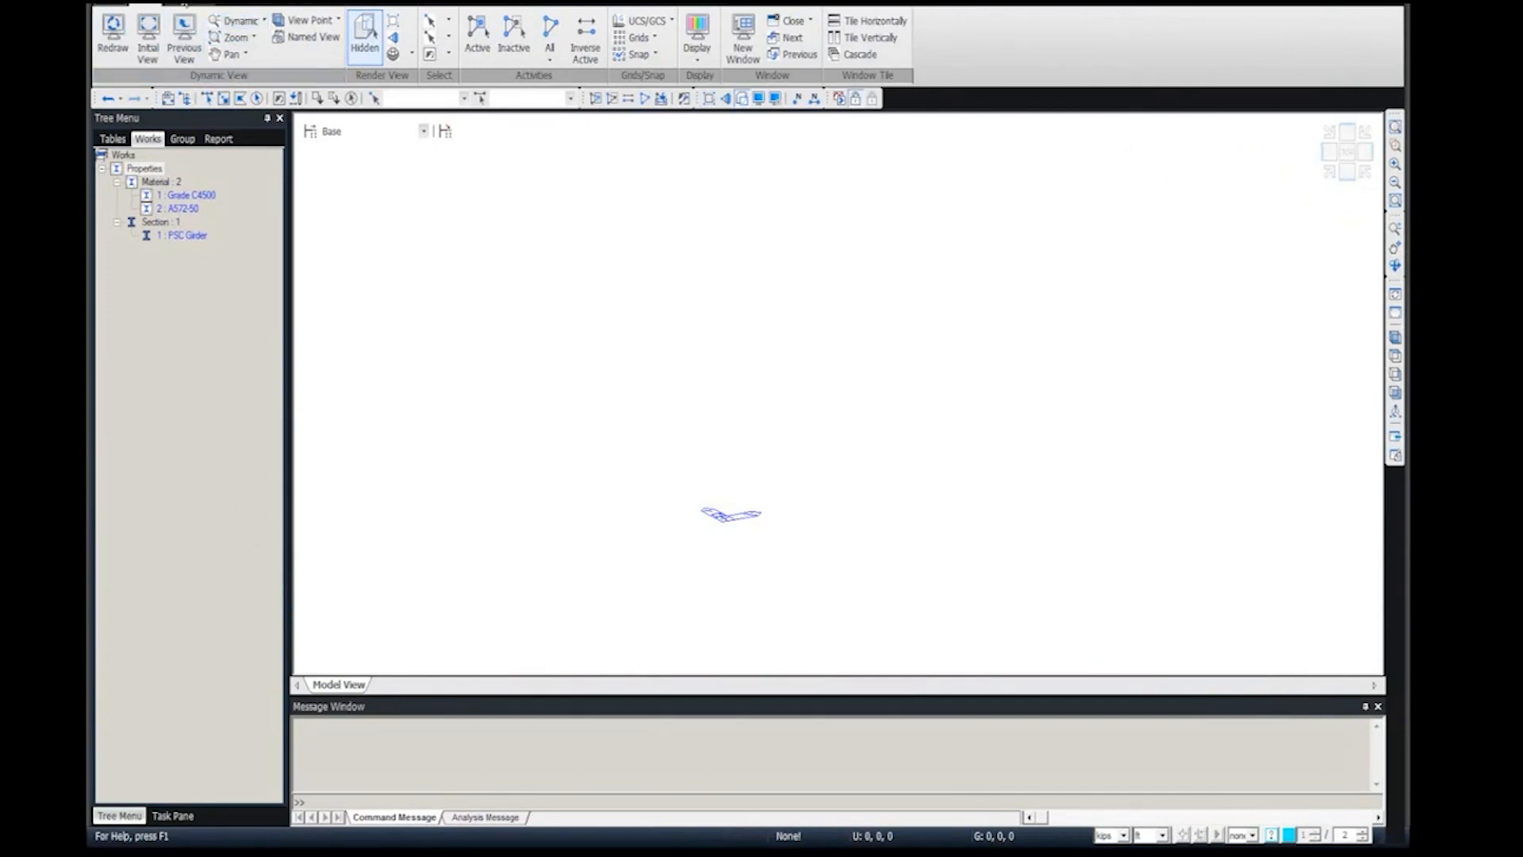
Review the available structure, node and element, property, boundary, load and analysis commands, and enlarge the program window.
{"action": "left_click", "coordinate": [198, 3]}
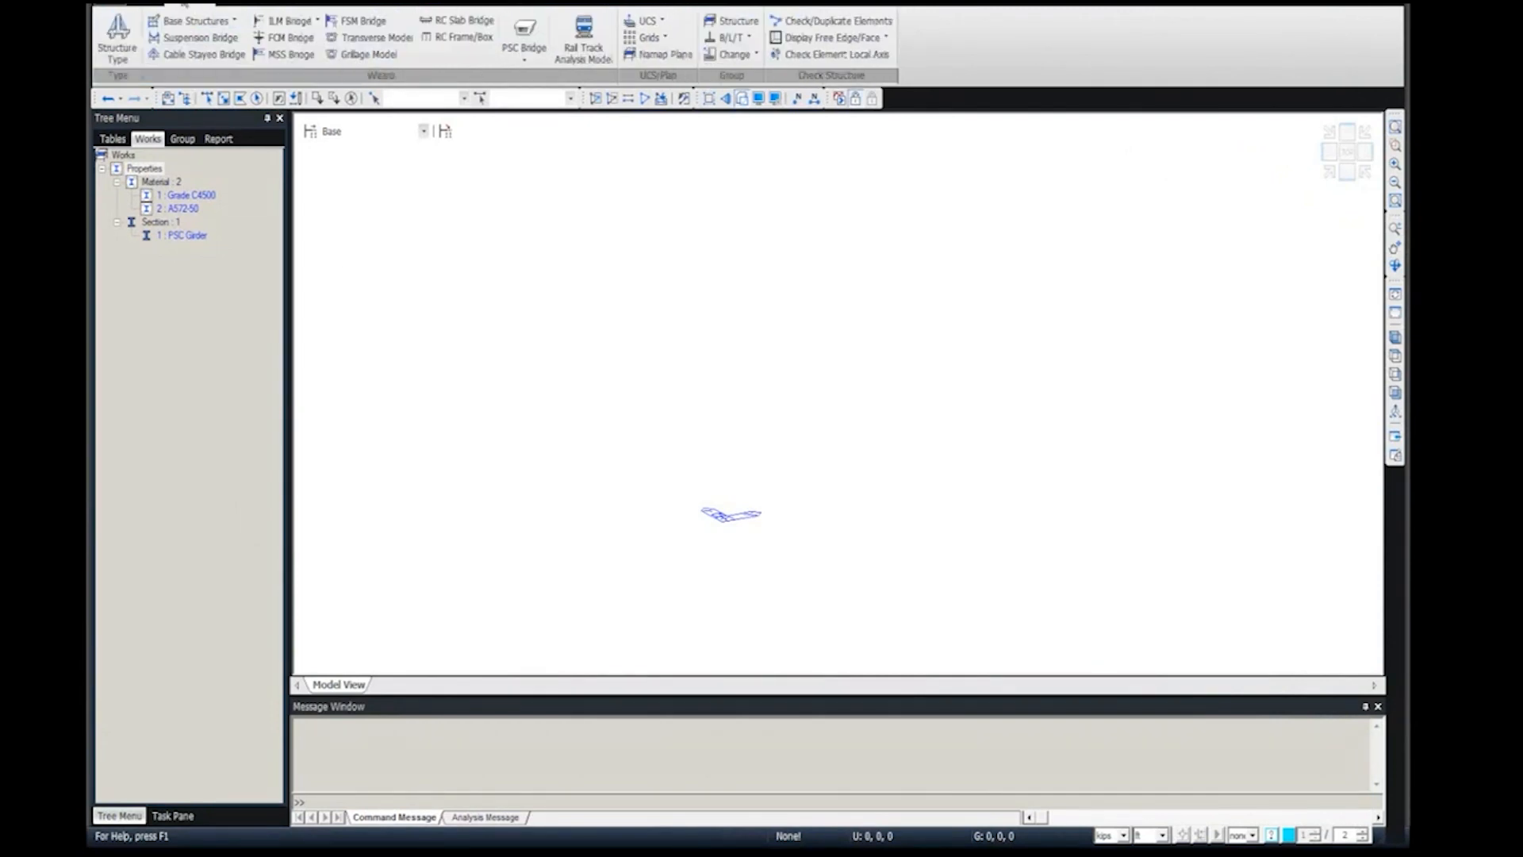
{"action": "left_click", "coordinate": [252, 4]}
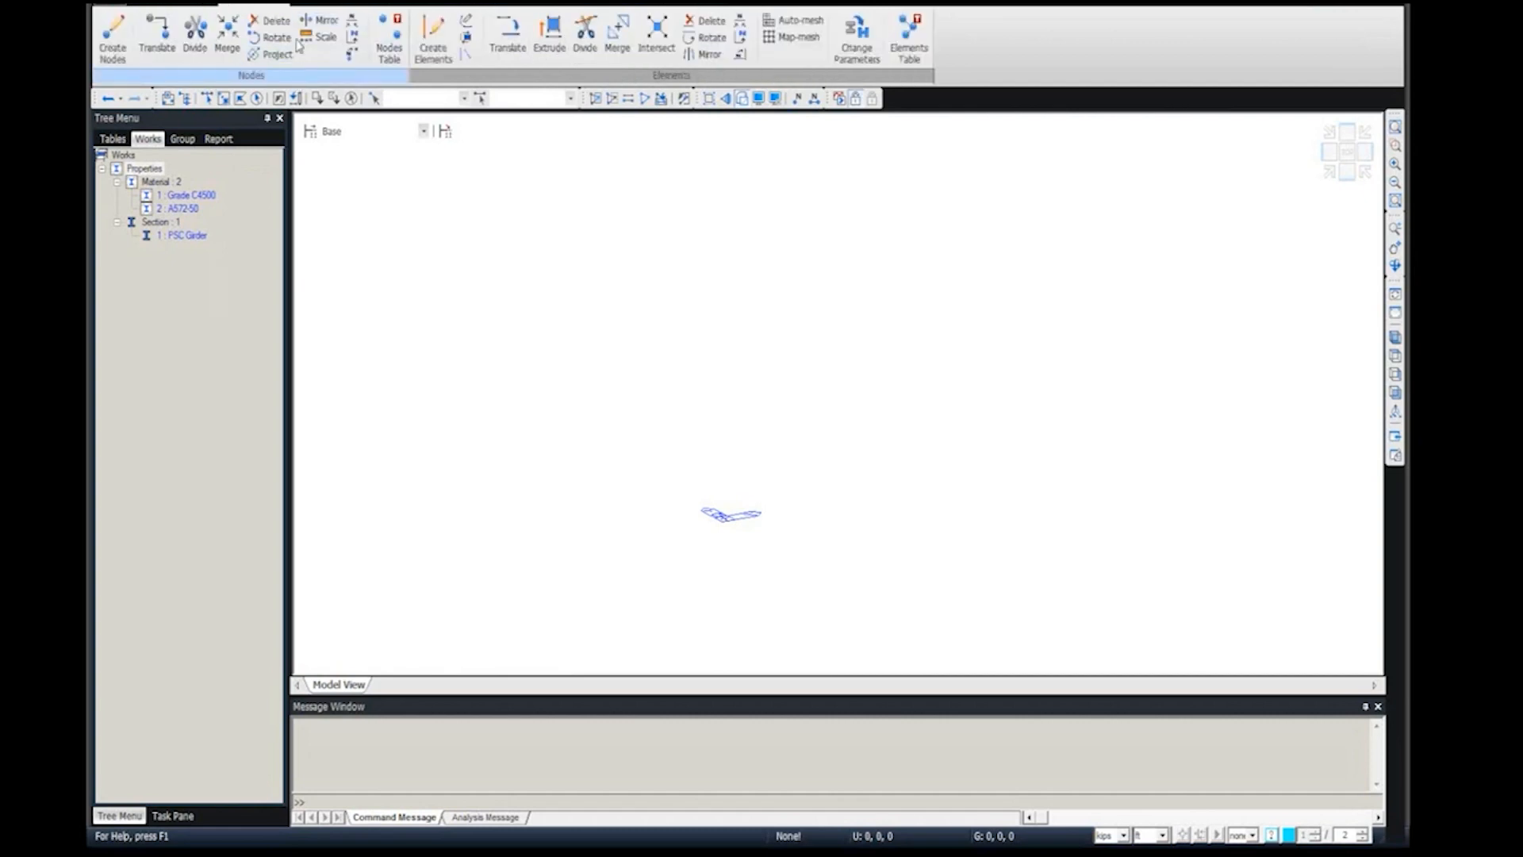
{"action": "left_click", "coordinate": [312, 4]}
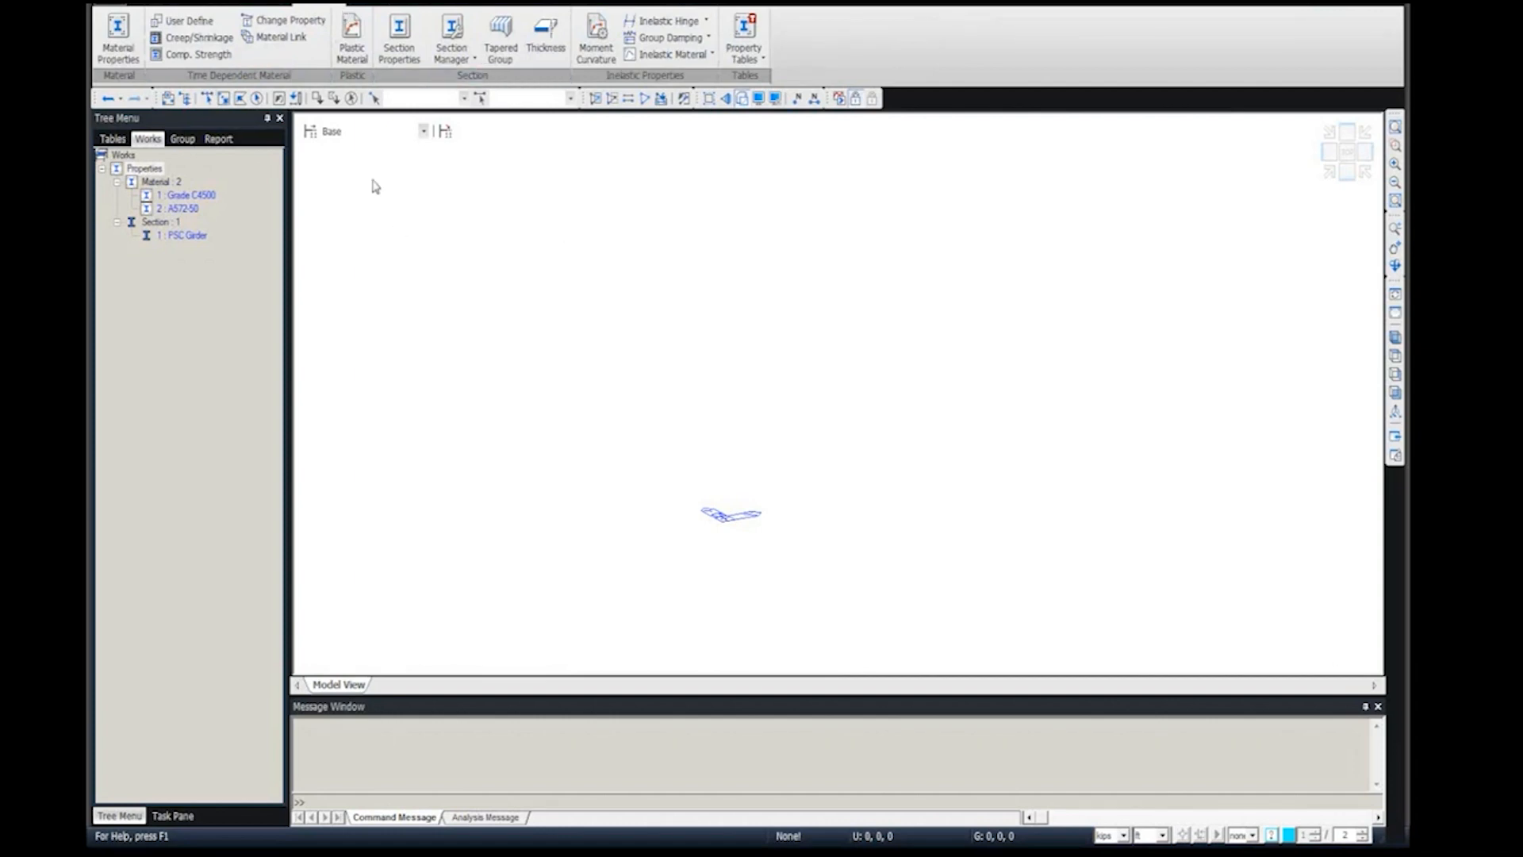
{"action": "left_click", "coordinate": [373, 4]}
{"action": "left_click", "coordinate": [417, 4]}
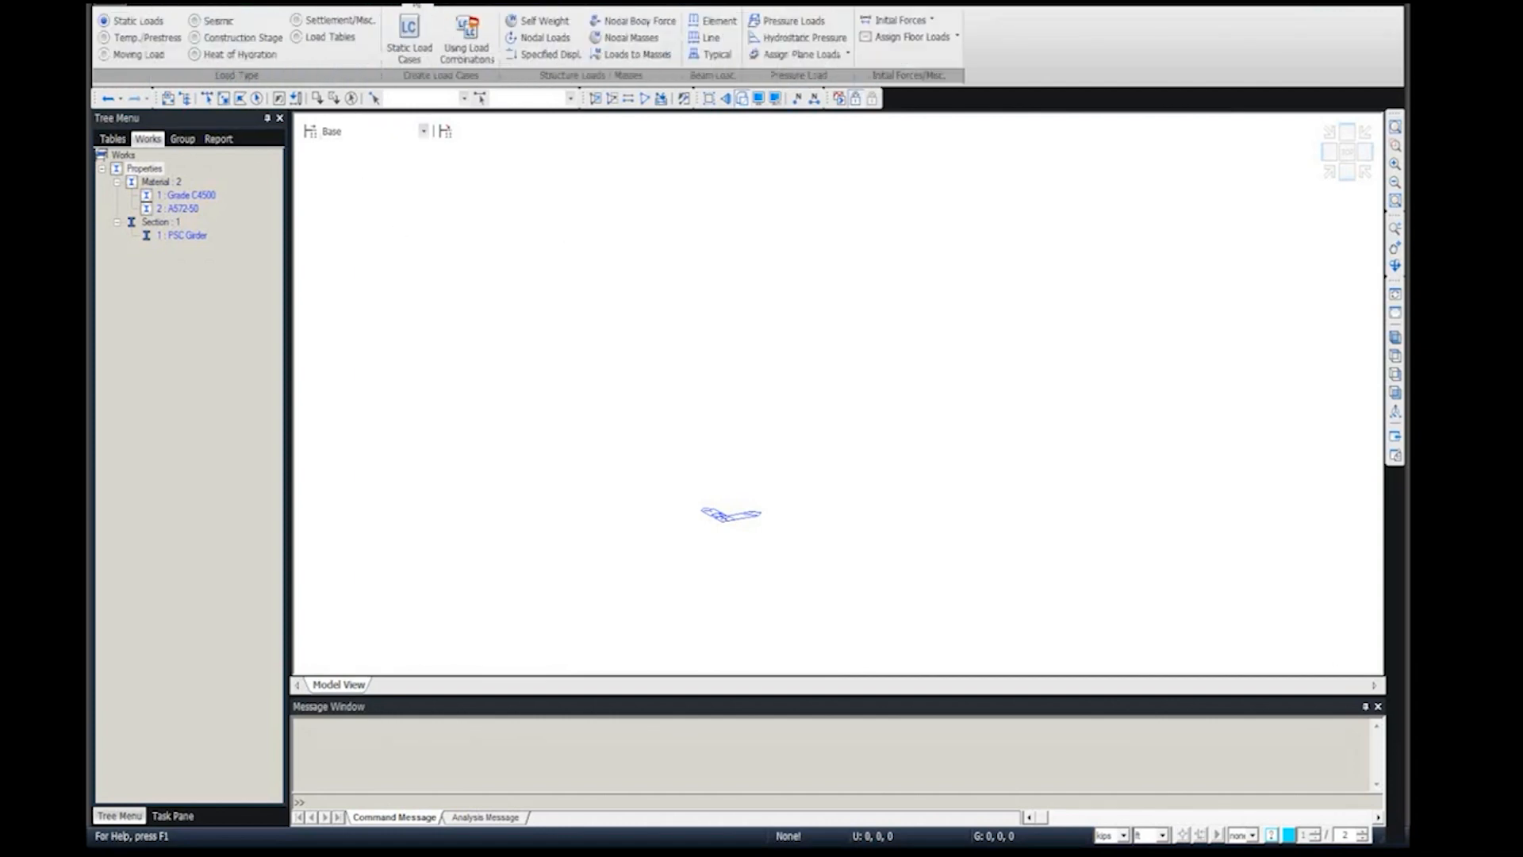
{"action": "left_click", "coordinate": [457, 4]}
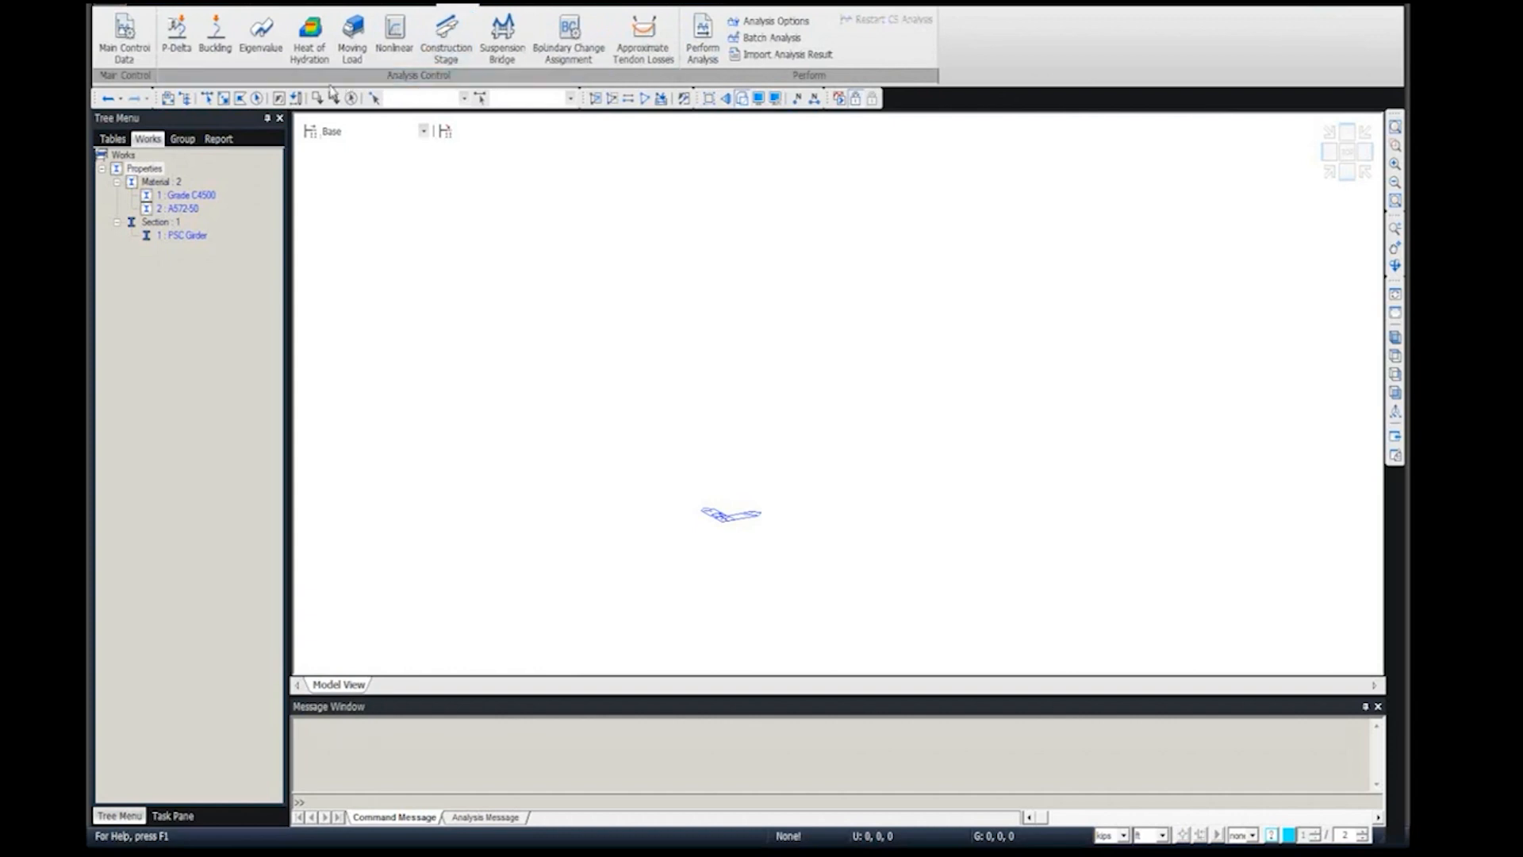
{"action": "left_click", "coordinate": [153, 4]}
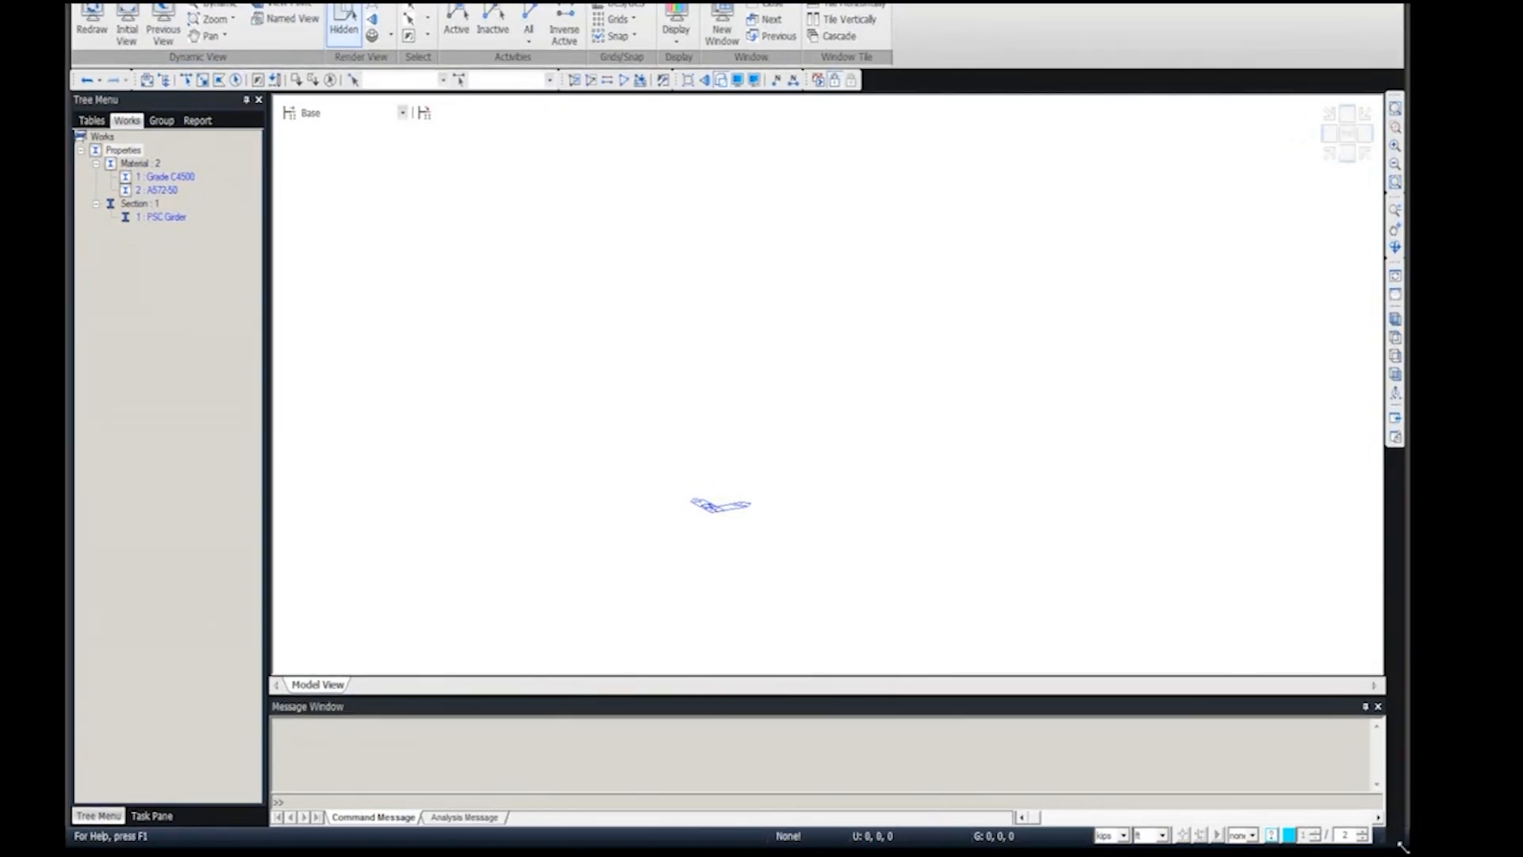
{"action": "left_click_drag", "start_coordinate": [1410, 851], "coordinate": [1446, 856]}
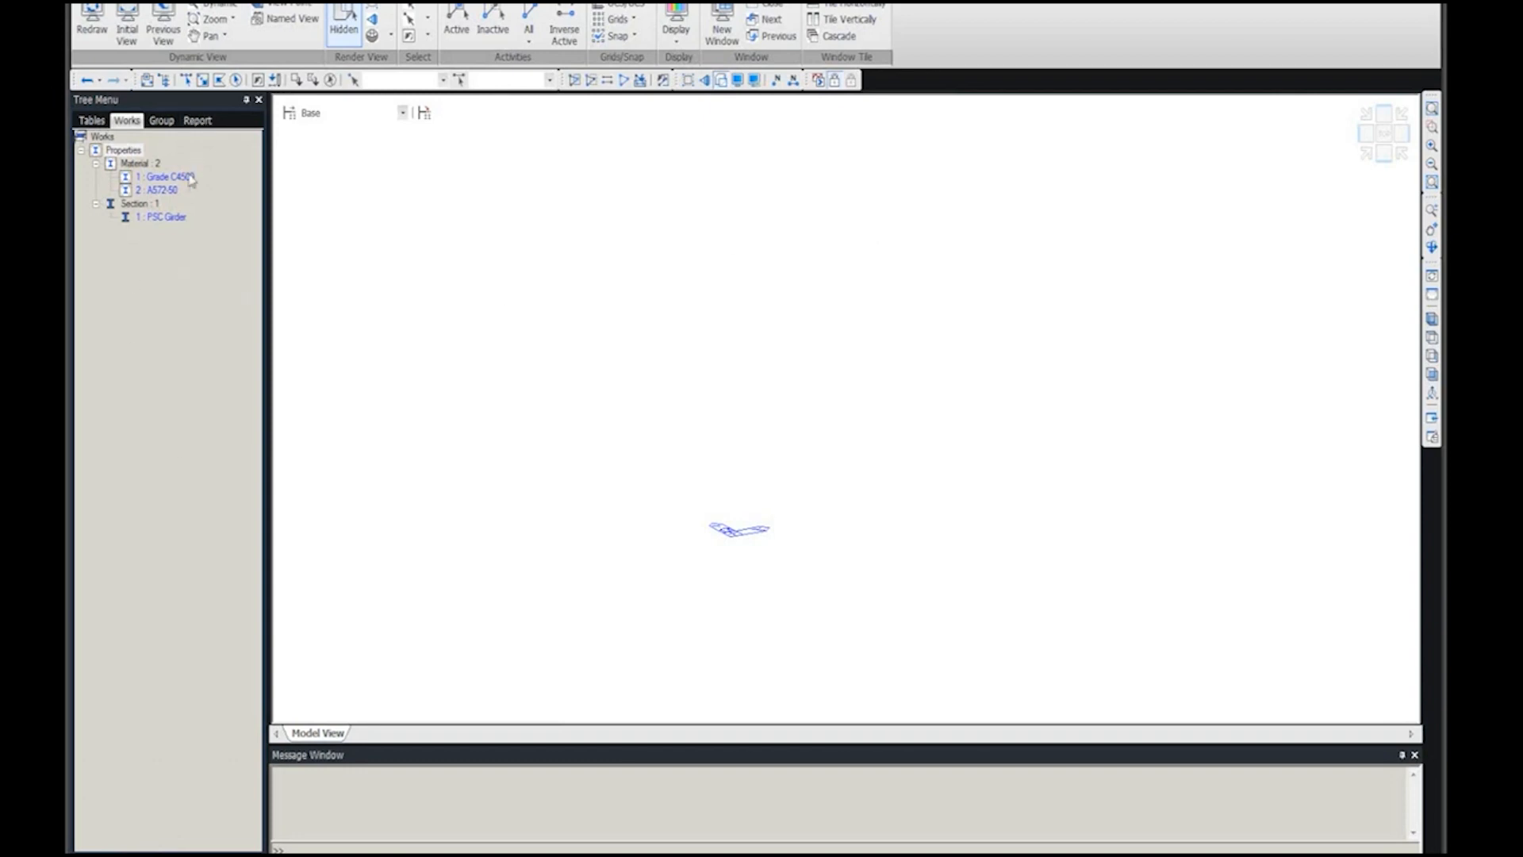
Examine the tables, works, group and report contents of the model tree.
{"action": "left_click", "coordinate": [91, 120]}
{"action": "left_click", "coordinate": [126, 120]}
{"action": "left_click", "coordinate": [160, 121]}
{"action": "left_click", "coordinate": [196, 121]}
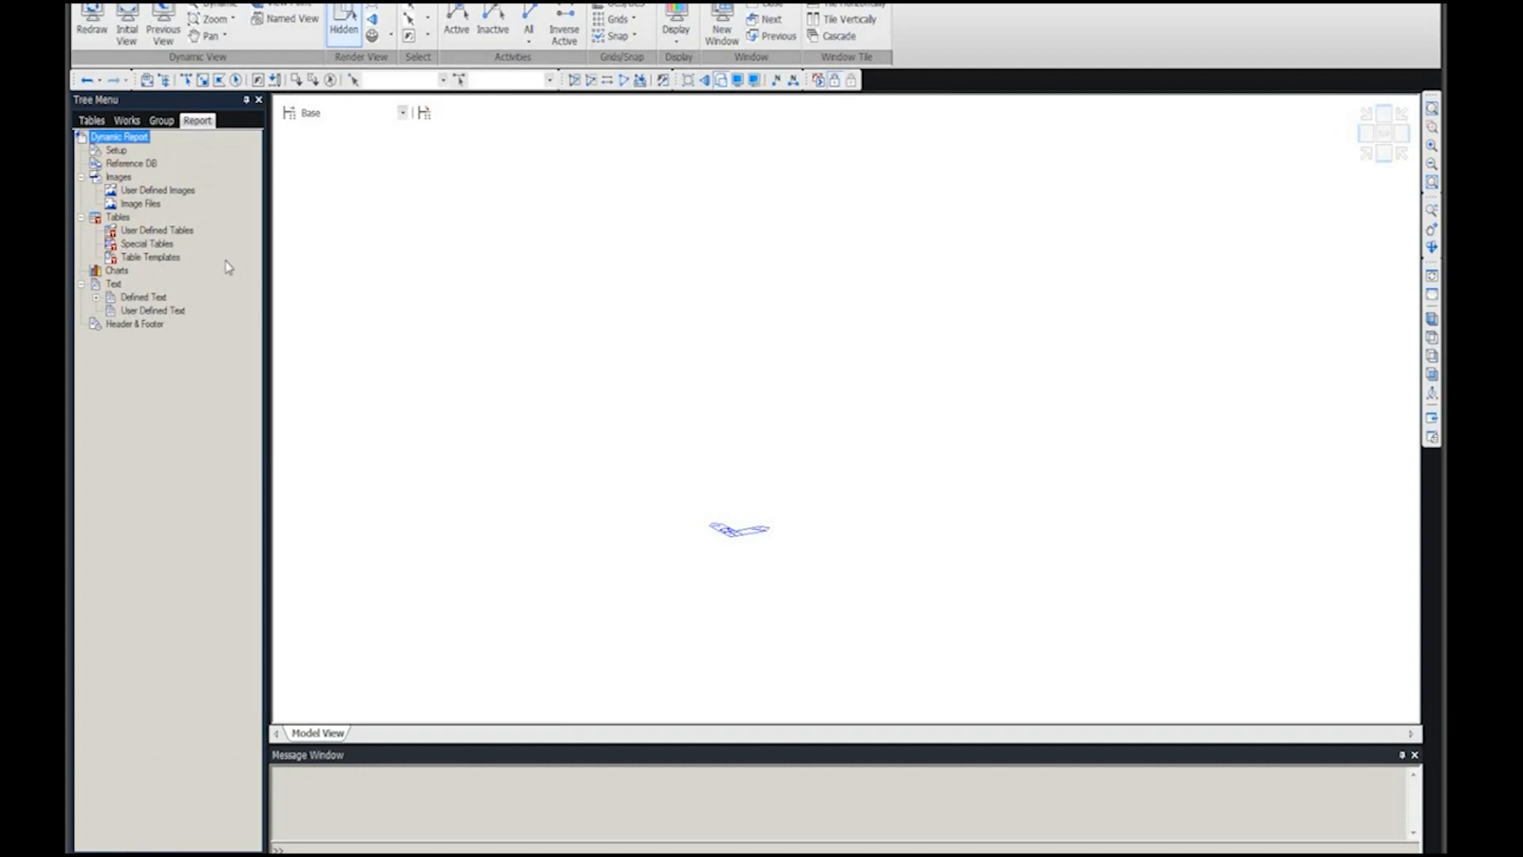
{"action": "left_click", "coordinate": [127, 121]}
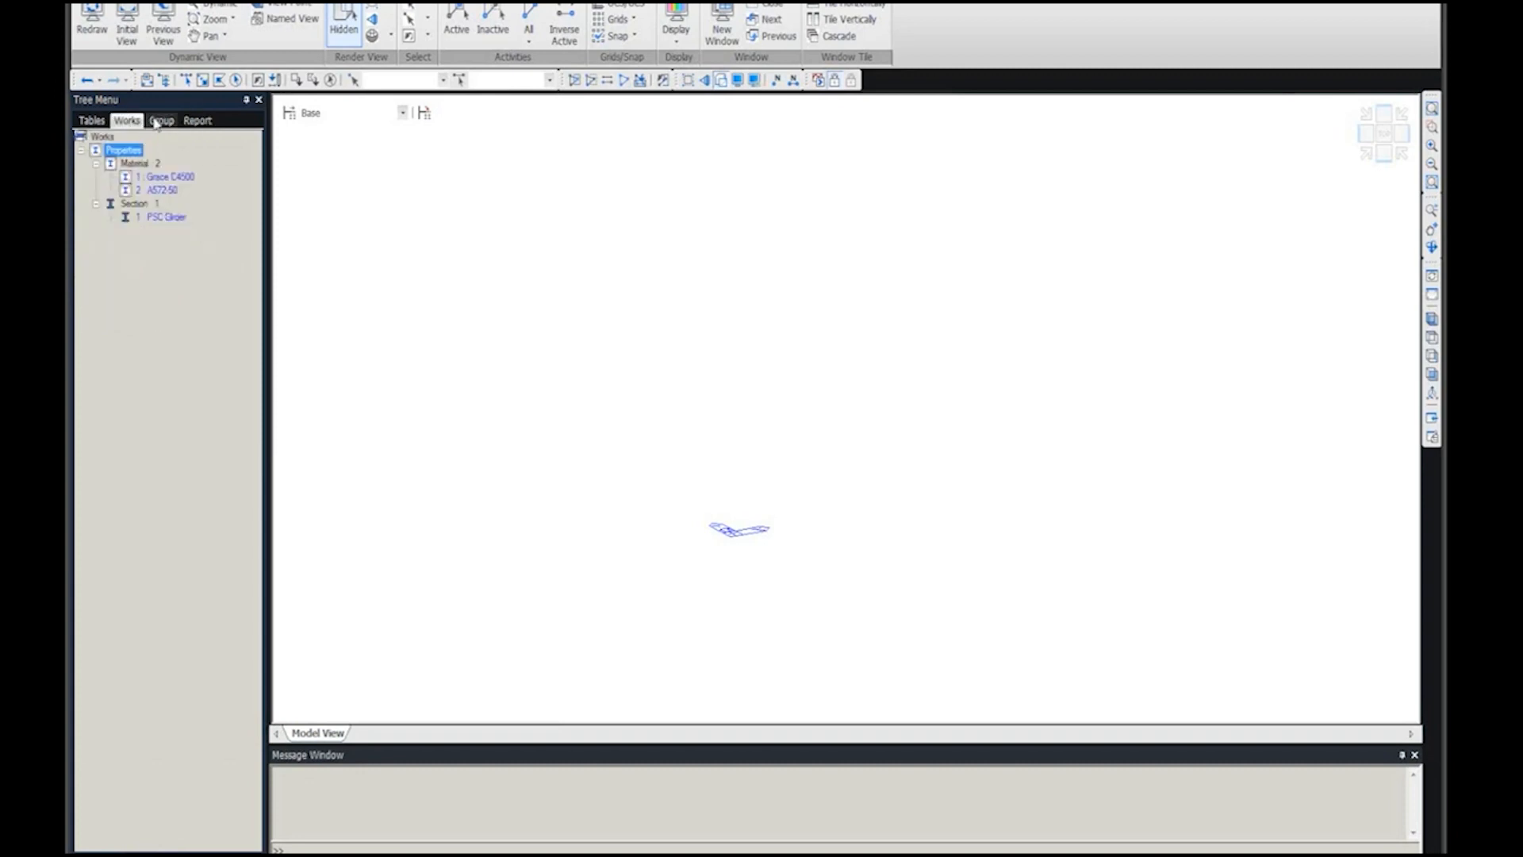
{"action": "left_click", "coordinate": [158, 122]}
{"action": "left_click", "coordinate": [125, 122]}
{"action": "left_click", "coordinate": [159, 3]}
{"action": "left_click", "coordinate": [210, 4]}
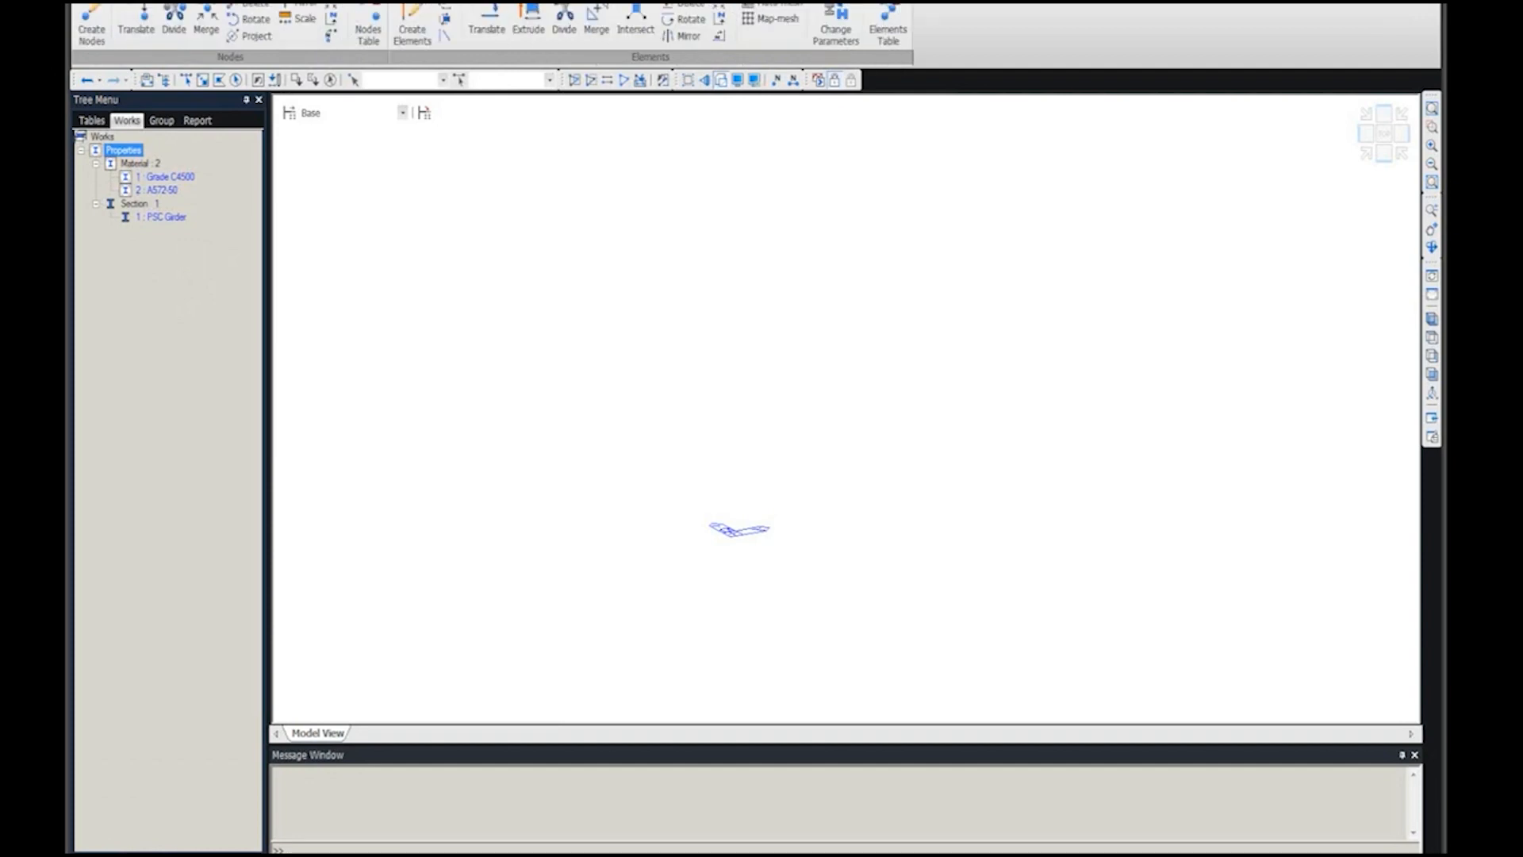
{"action": "left_click", "coordinate": [119, 3]}
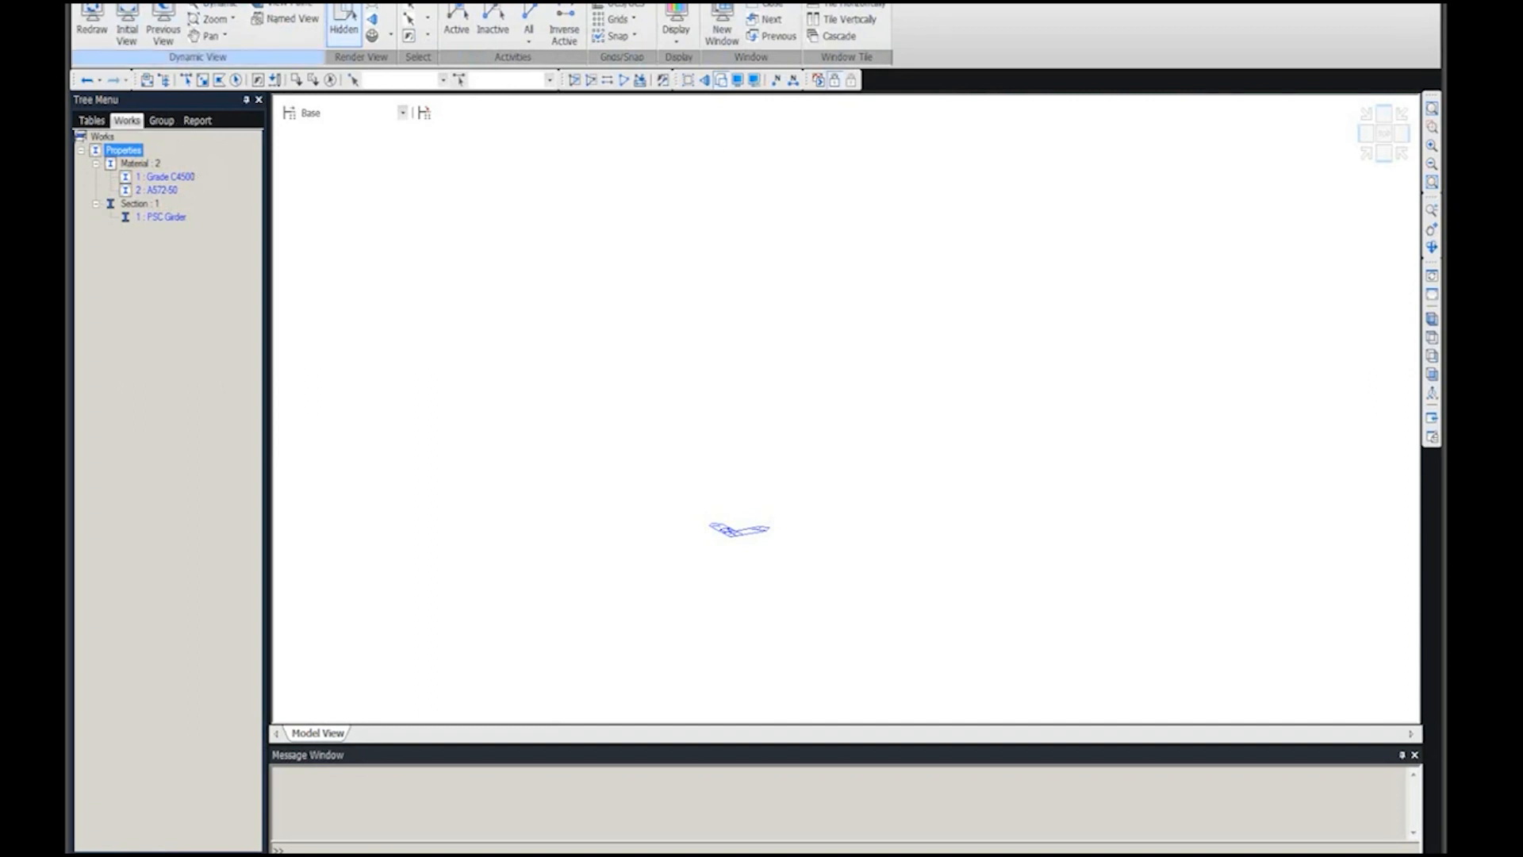
{"action": "left_click", "coordinate": [165, 4]}
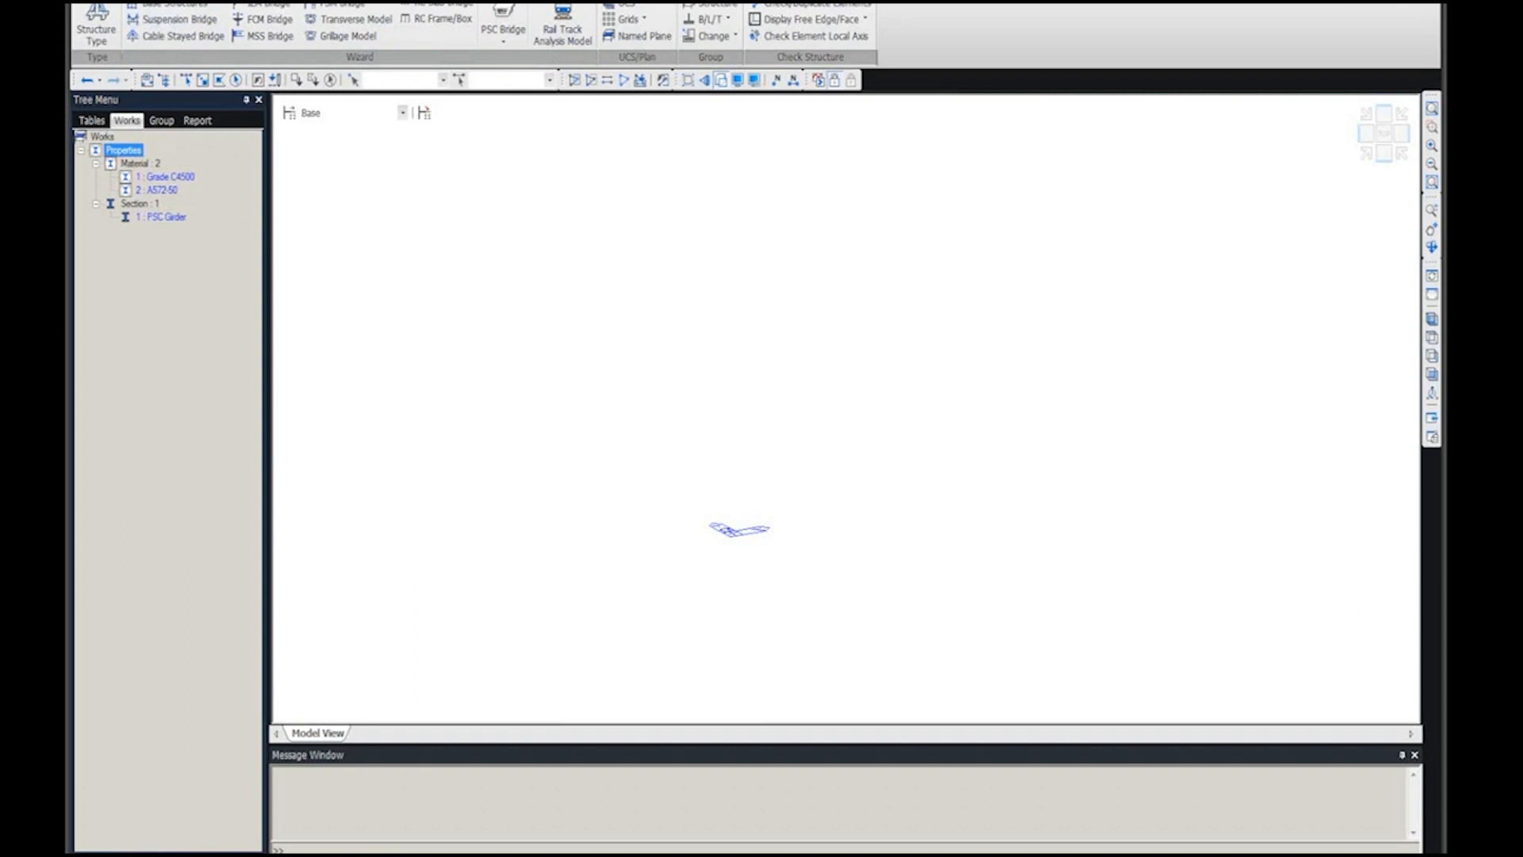
{"action": "left_click", "coordinate": [198, 2]}
{"action": "left_click", "coordinate": [252, 2]}
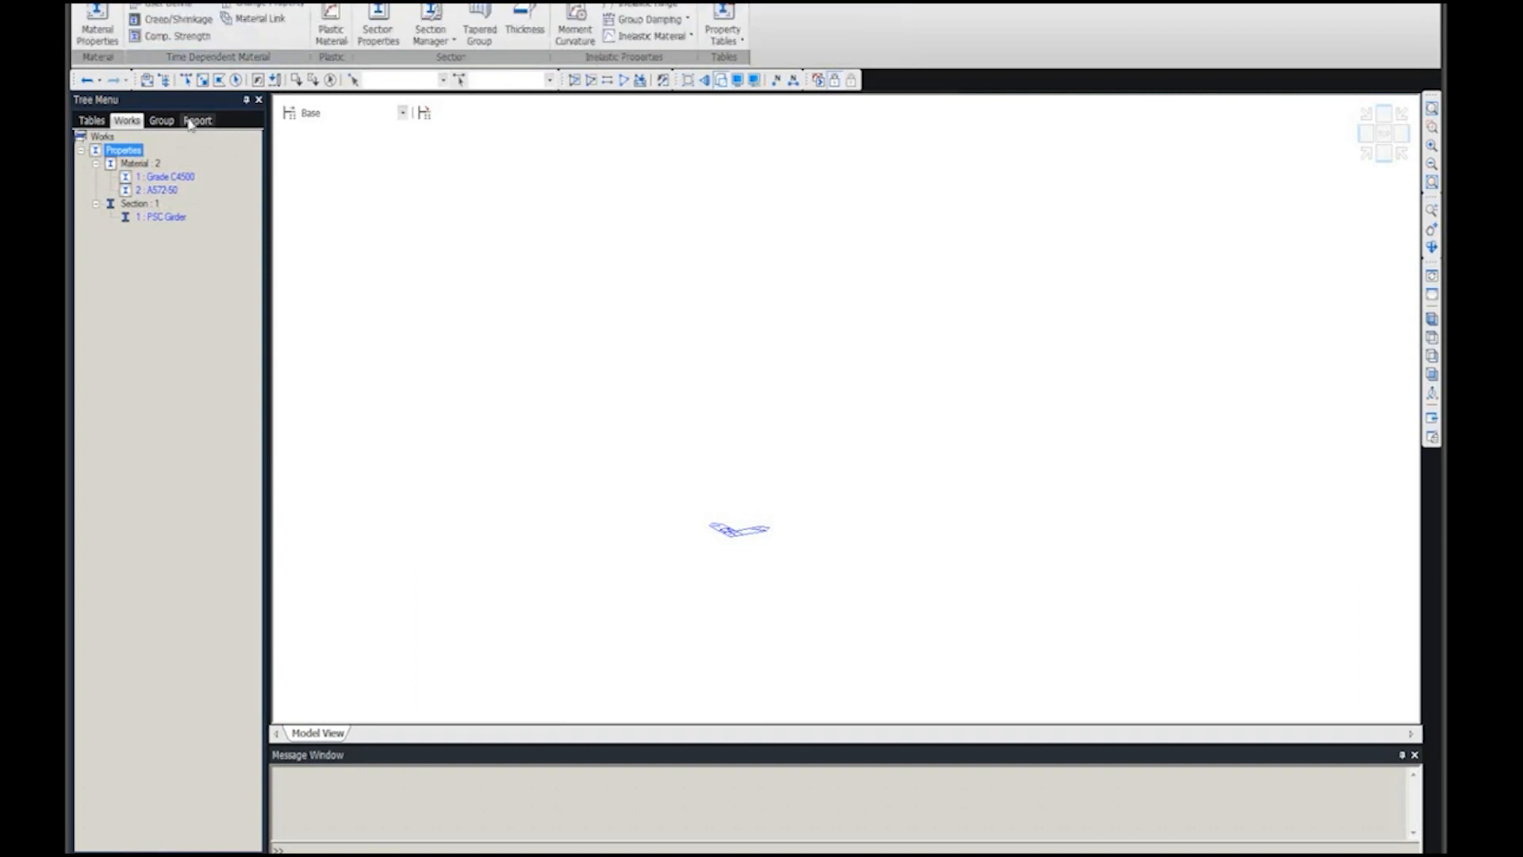
{"action": "left_click", "coordinate": [109, 2]}
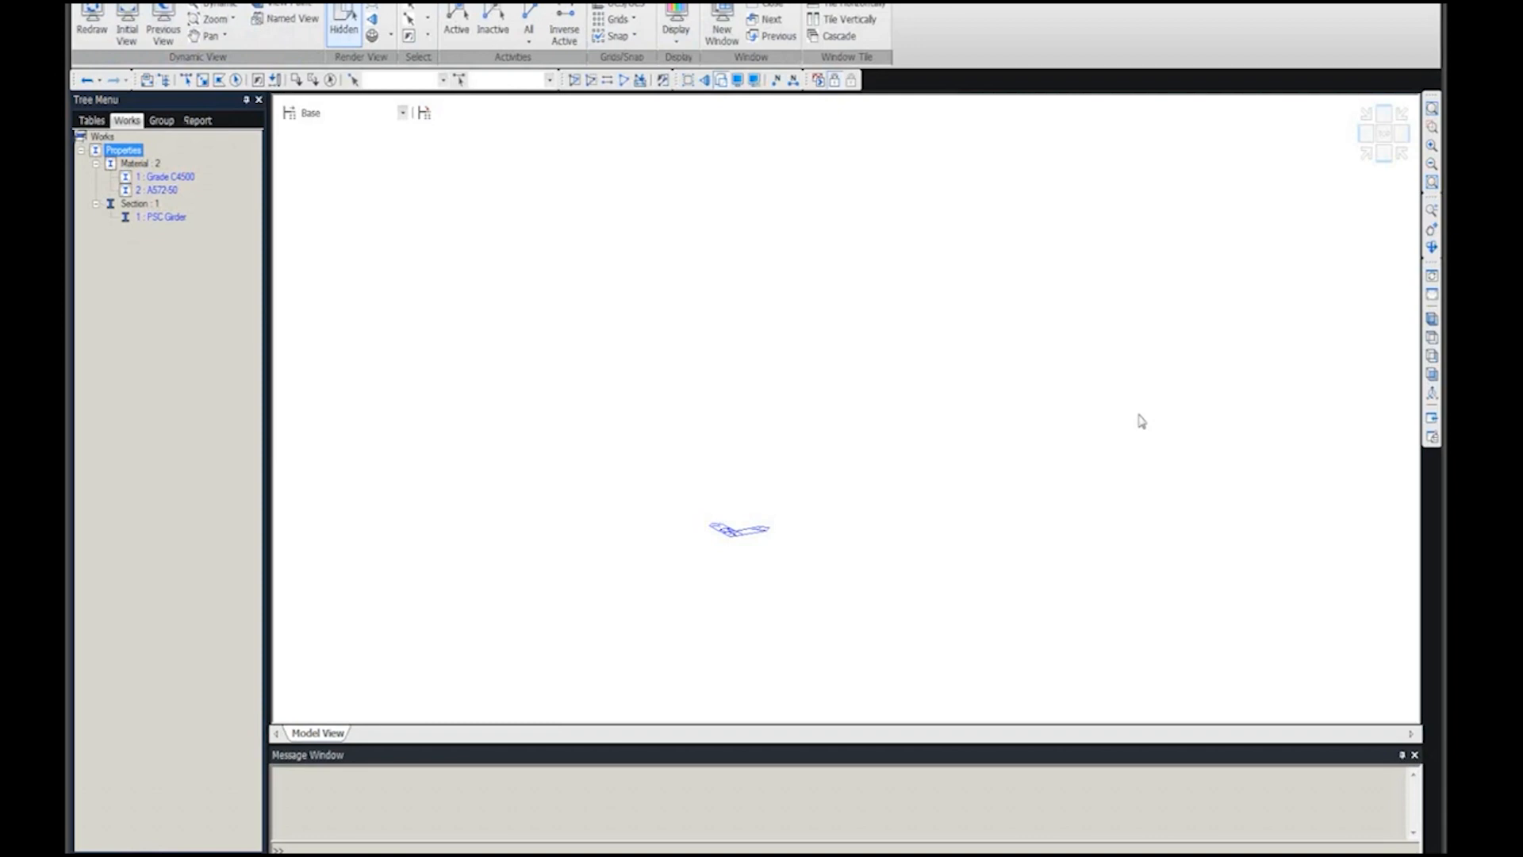
Create a single node at the origin, coordinates 0, 0, 0.
{"action": "right_click", "coordinate": [462, 270]}
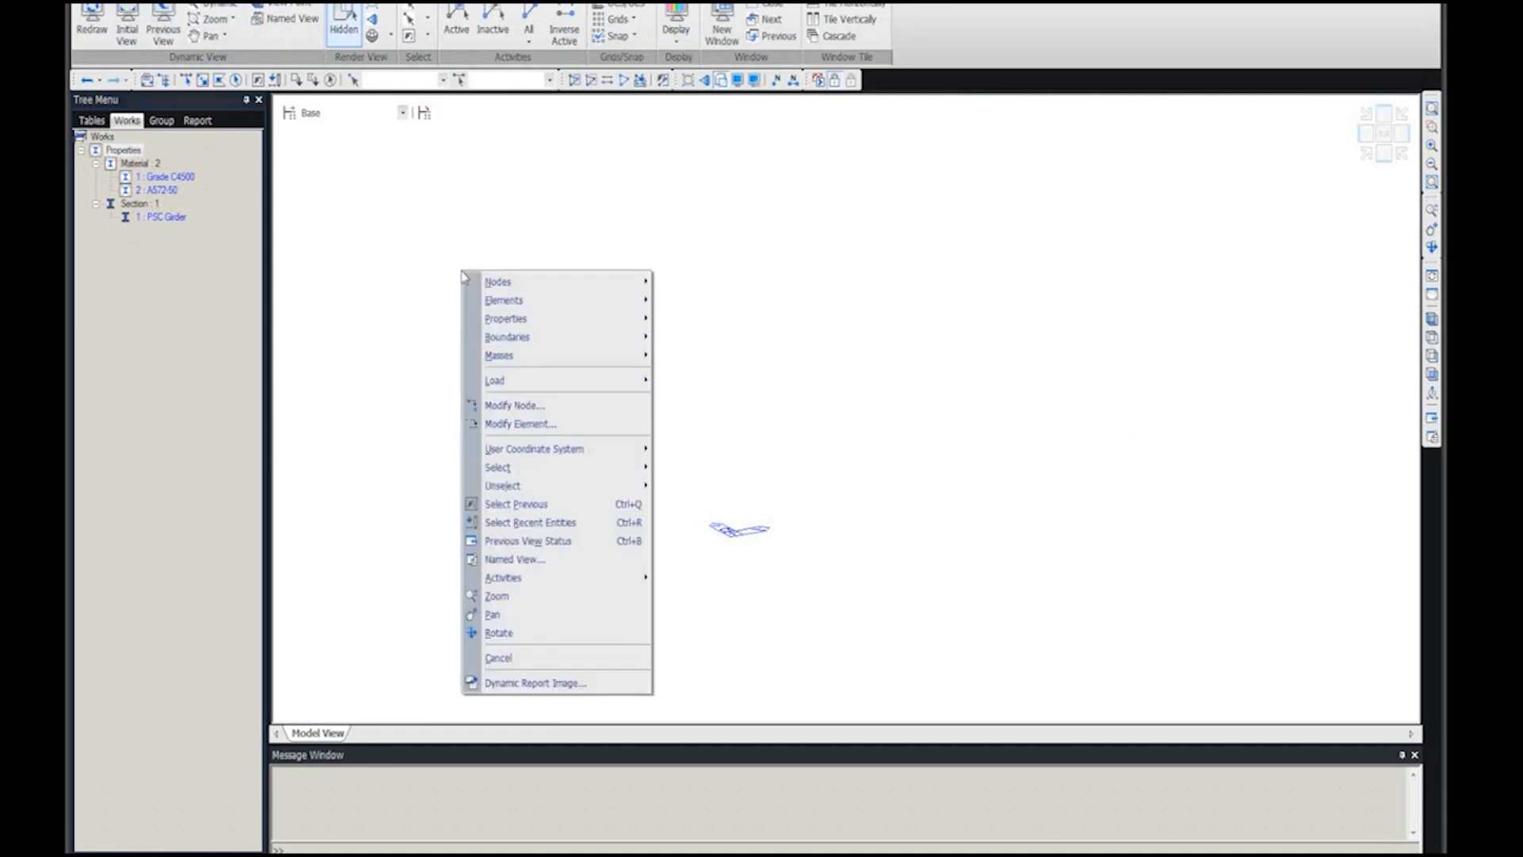
{"action": "mouse_move", "coordinate": [506, 283]}
{"action": "left_click", "coordinate": [705, 283]}
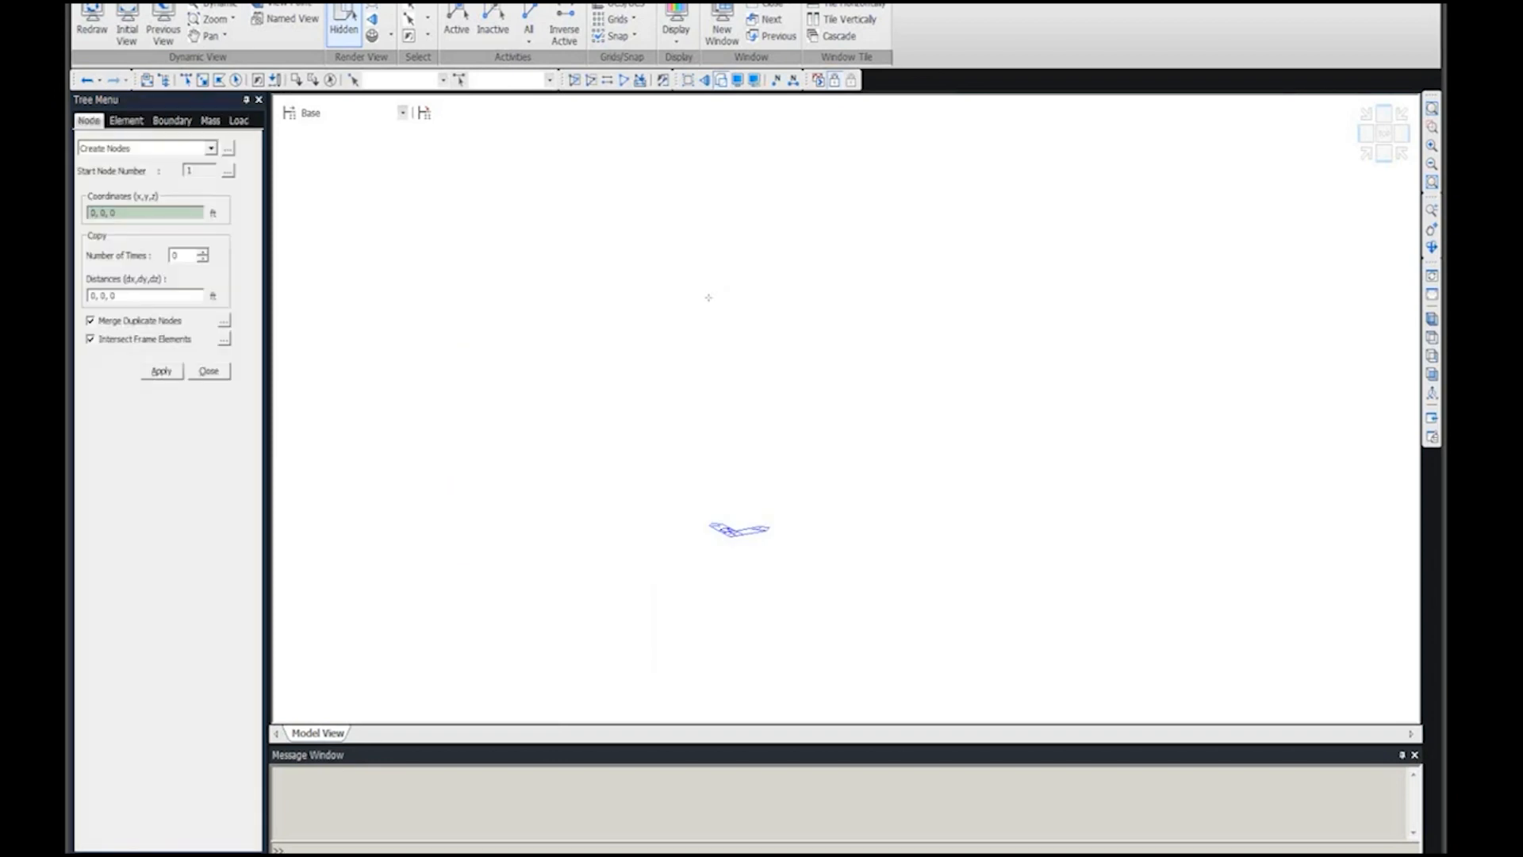
{"action": "left_click", "coordinate": [161, 370]}
{"action": "left_click", "coordinate": [216, 378]}
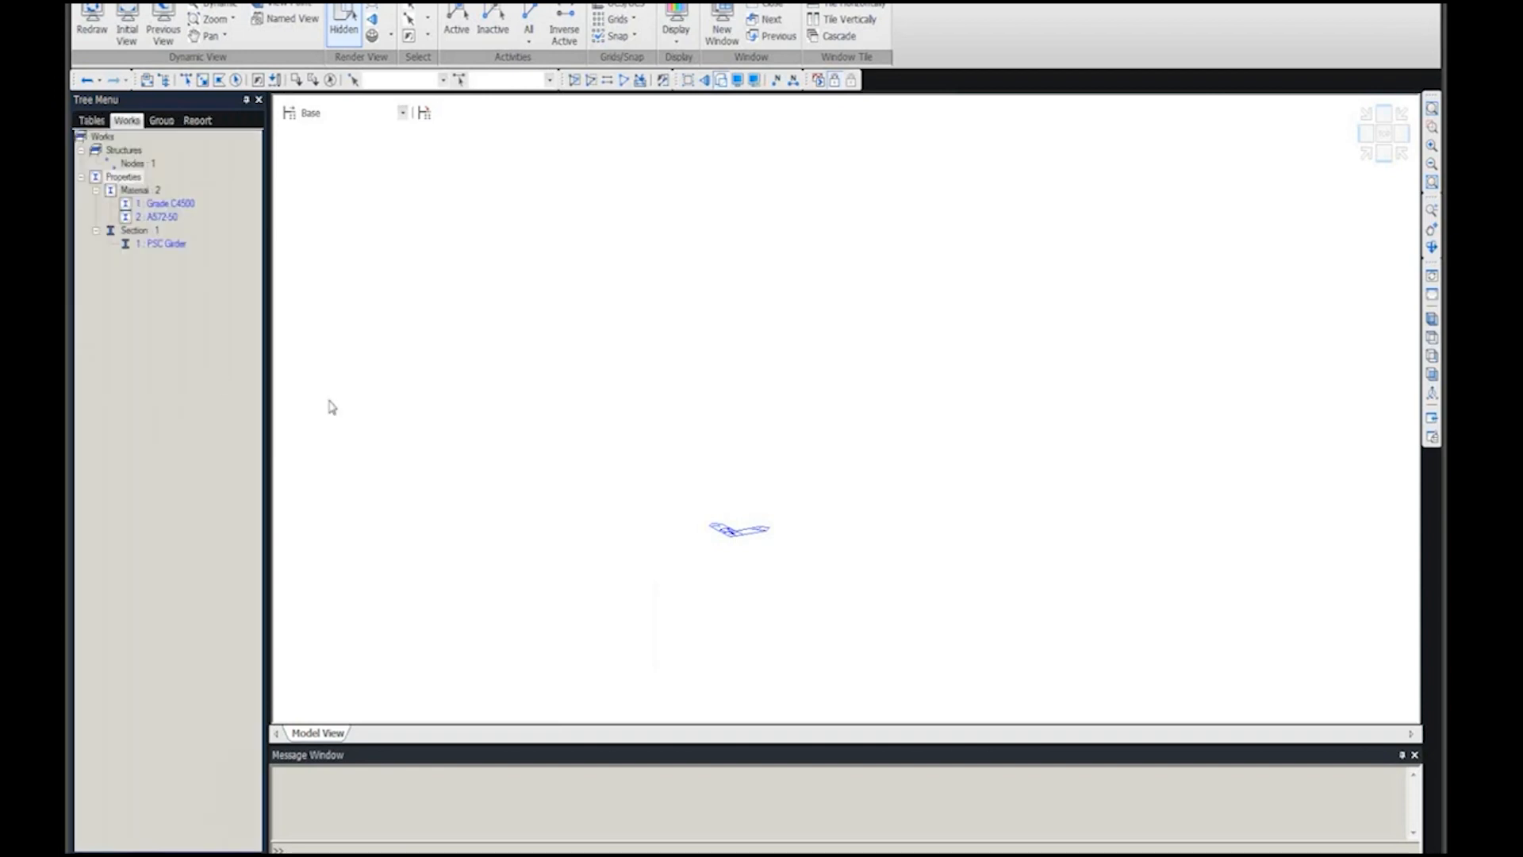
{"action": "mouse_move", "coordinate": [870, 399]}
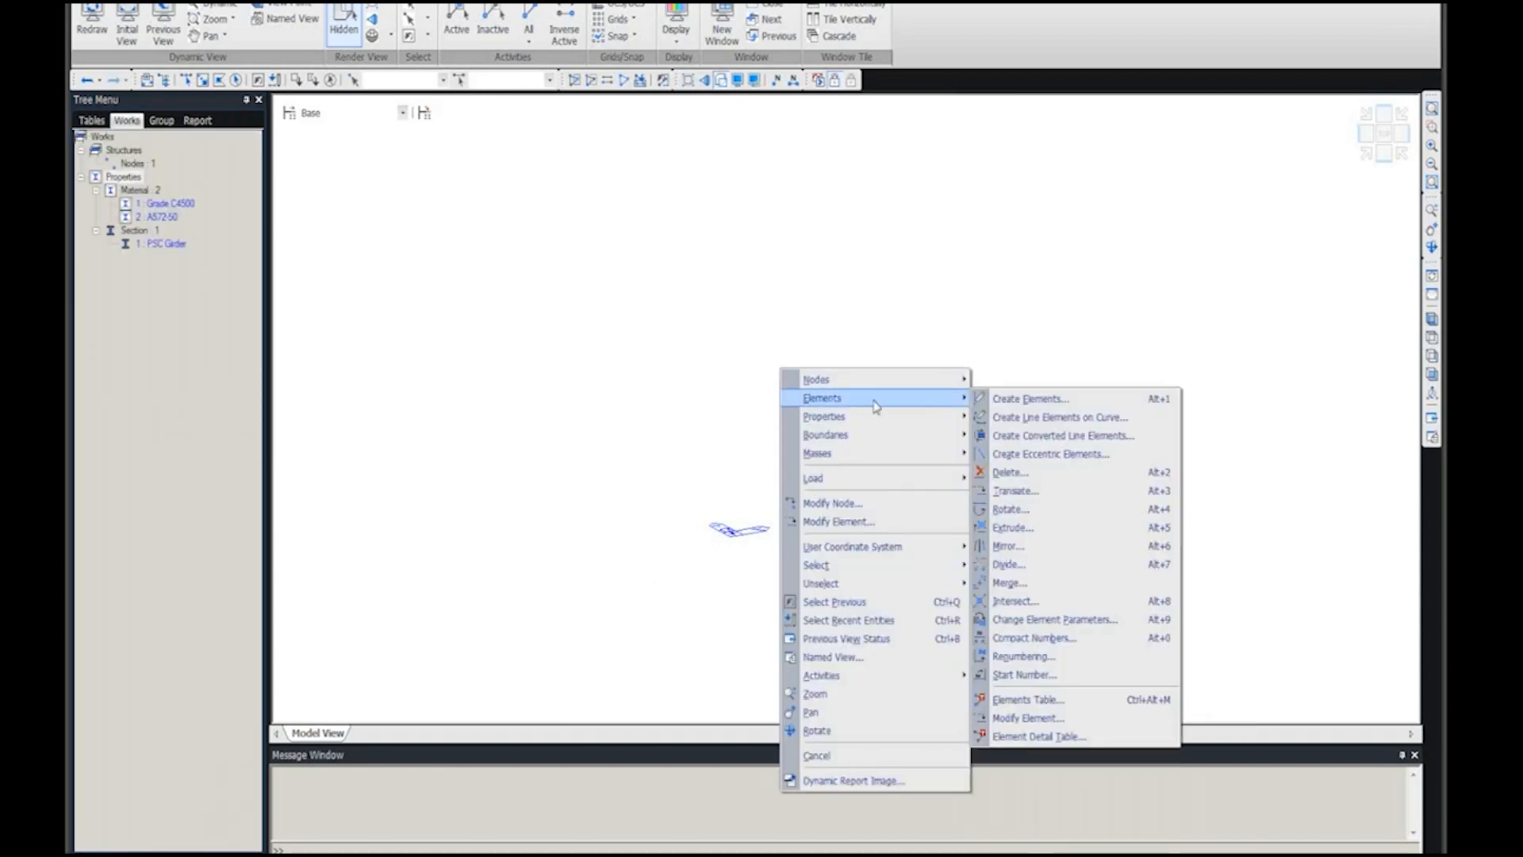
{"action": "left_click", "coordinate": [1041, 406]}
{"action": "left_click", "coordinate": [210, 692]}
Set up a node-to-line-element extrusion of beams with material Grade C4500, section PSC Girder and unequal-distance translation.
{"action": "right_click", "coordinate": [489, 443]}
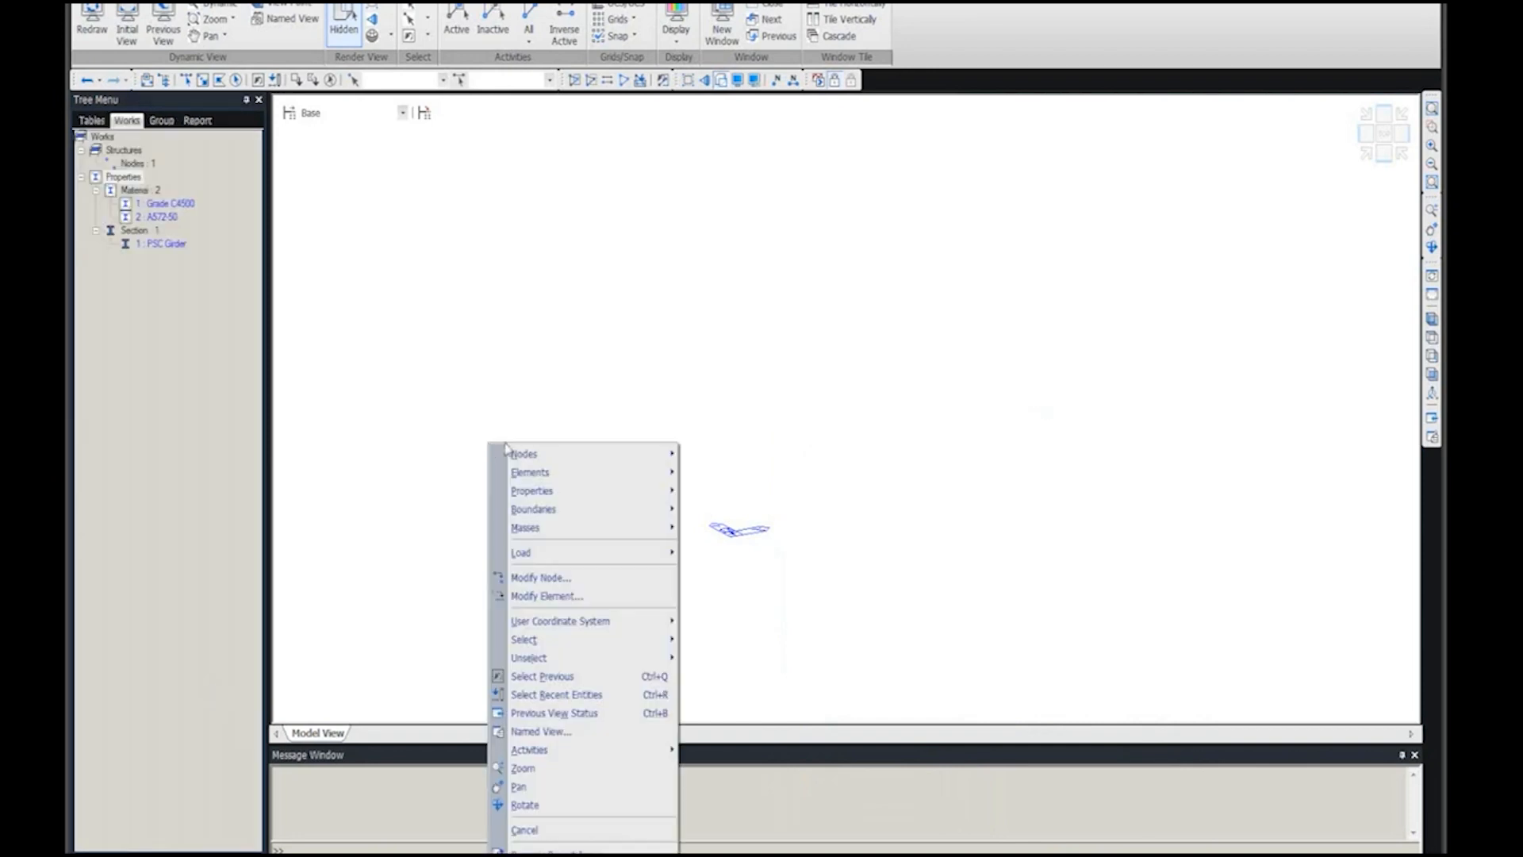
{"action": "mouse_move", "coordinate": [556, 474]}
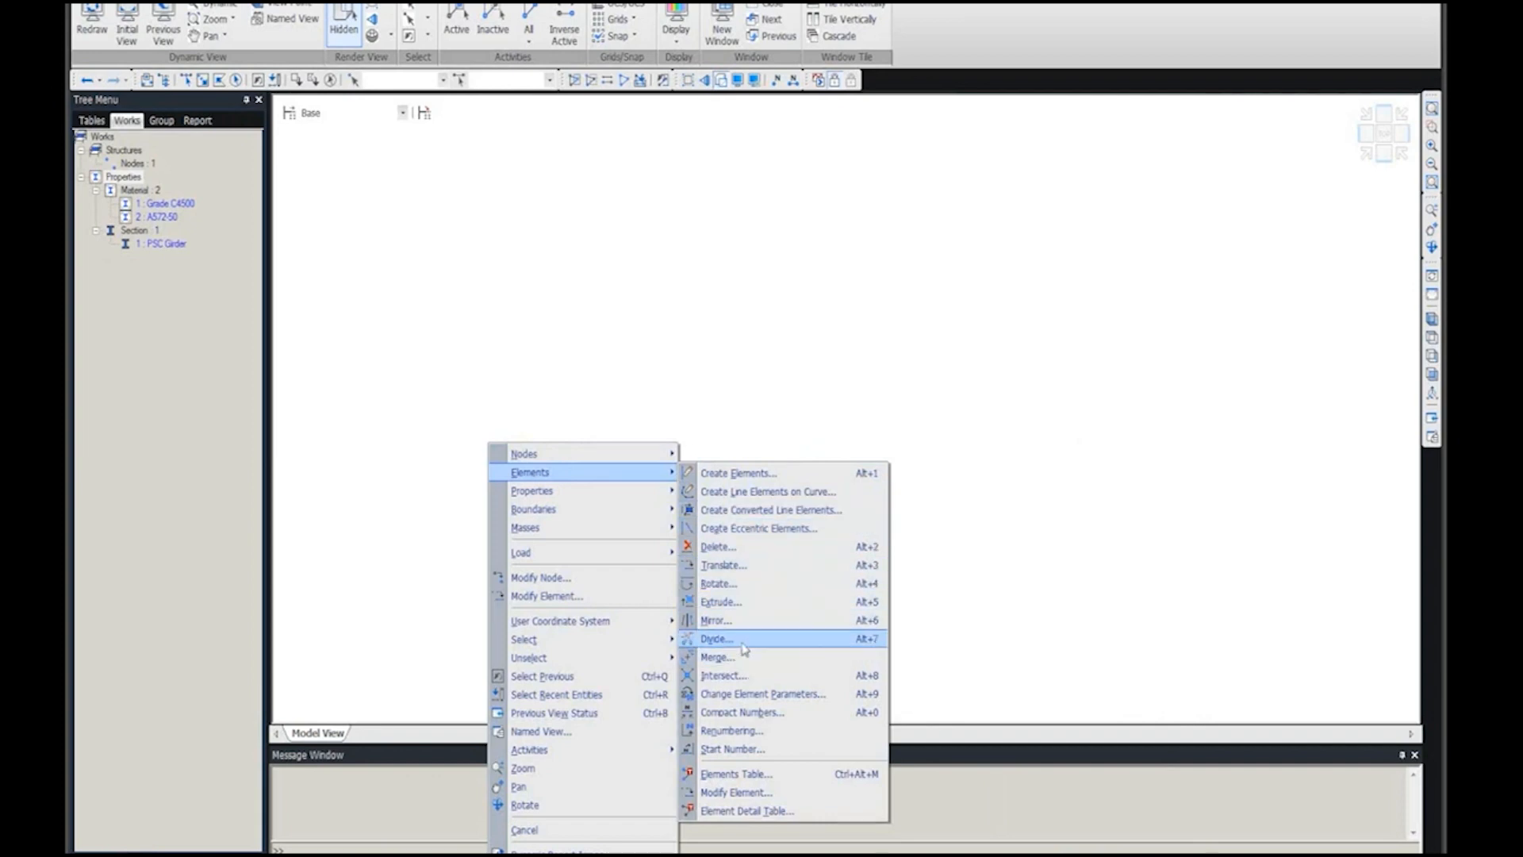
{"action": "left_click", "coordinate": [734, 602]}
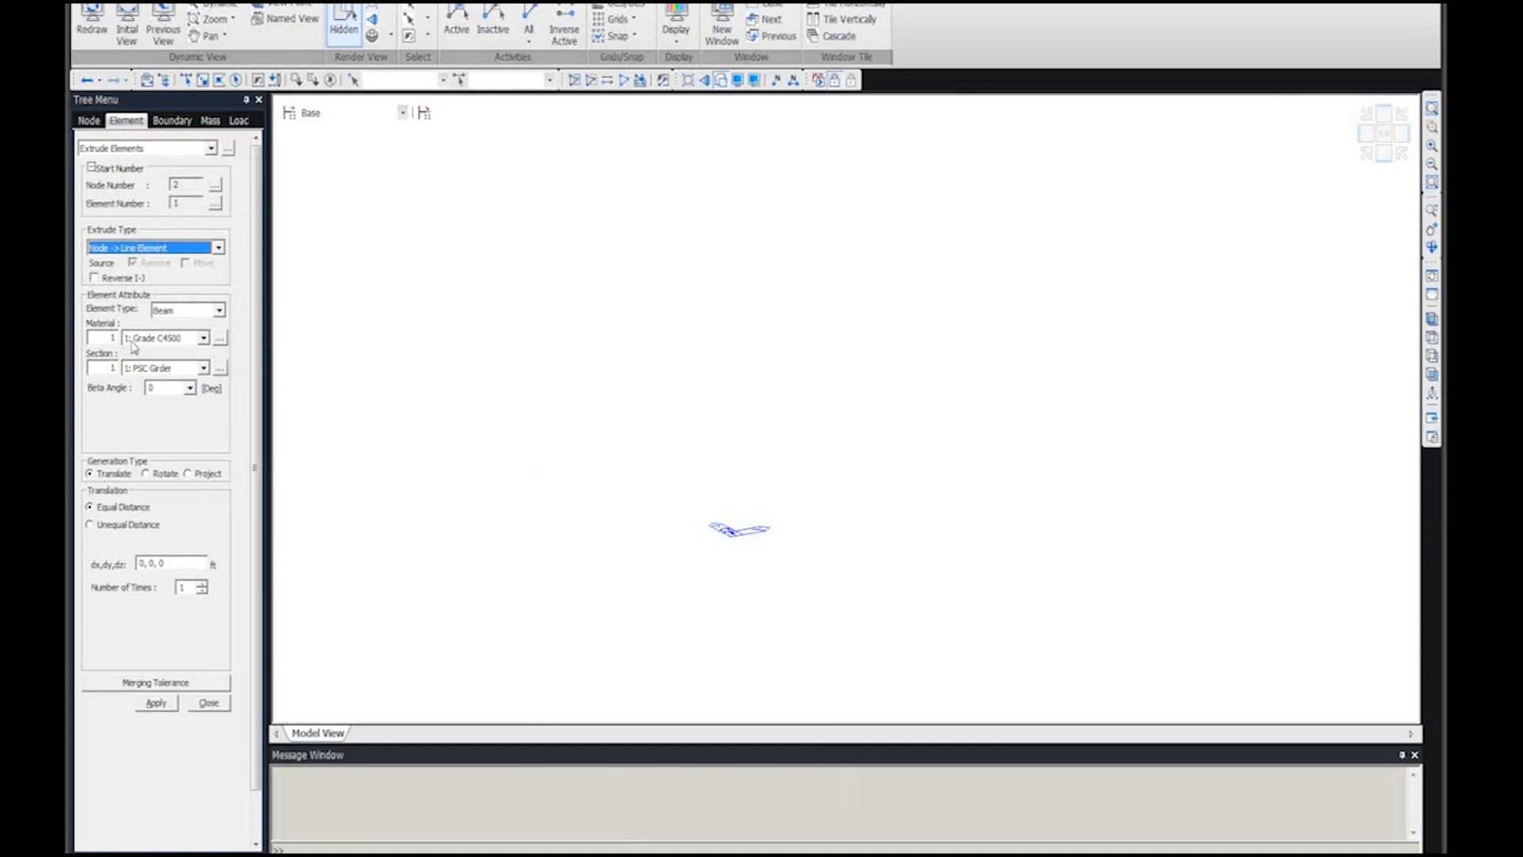
{"action": "left_click", "coordinate": [204, 339]}
{"action": "left_click", "coordinate": [176, 350]}
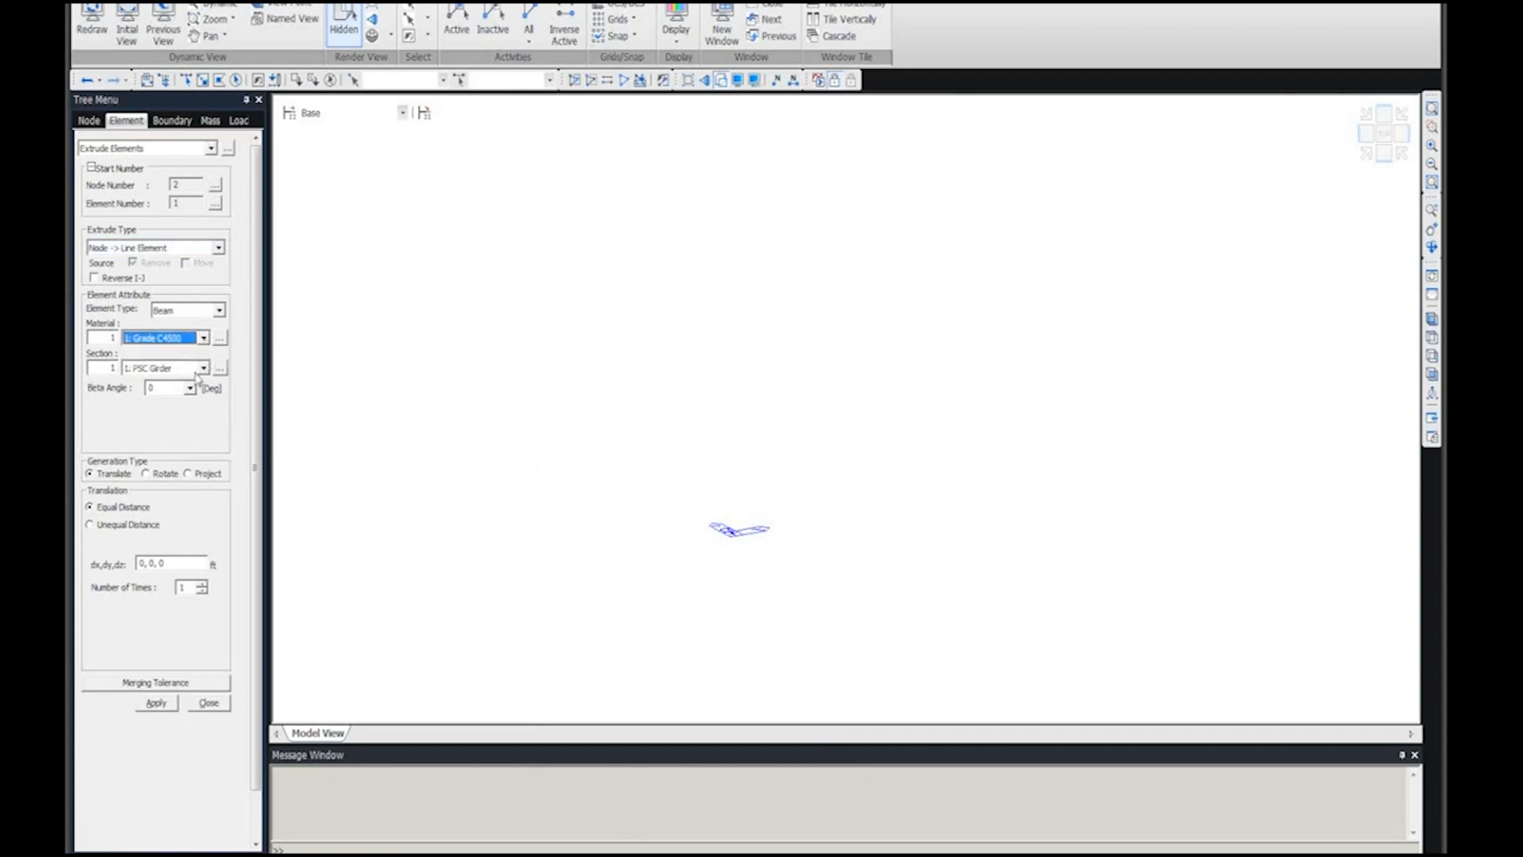
{"action": "left_click", "coordinate": [204, 368]}
{"action": "left_click", "coordinate": [174, 384]}
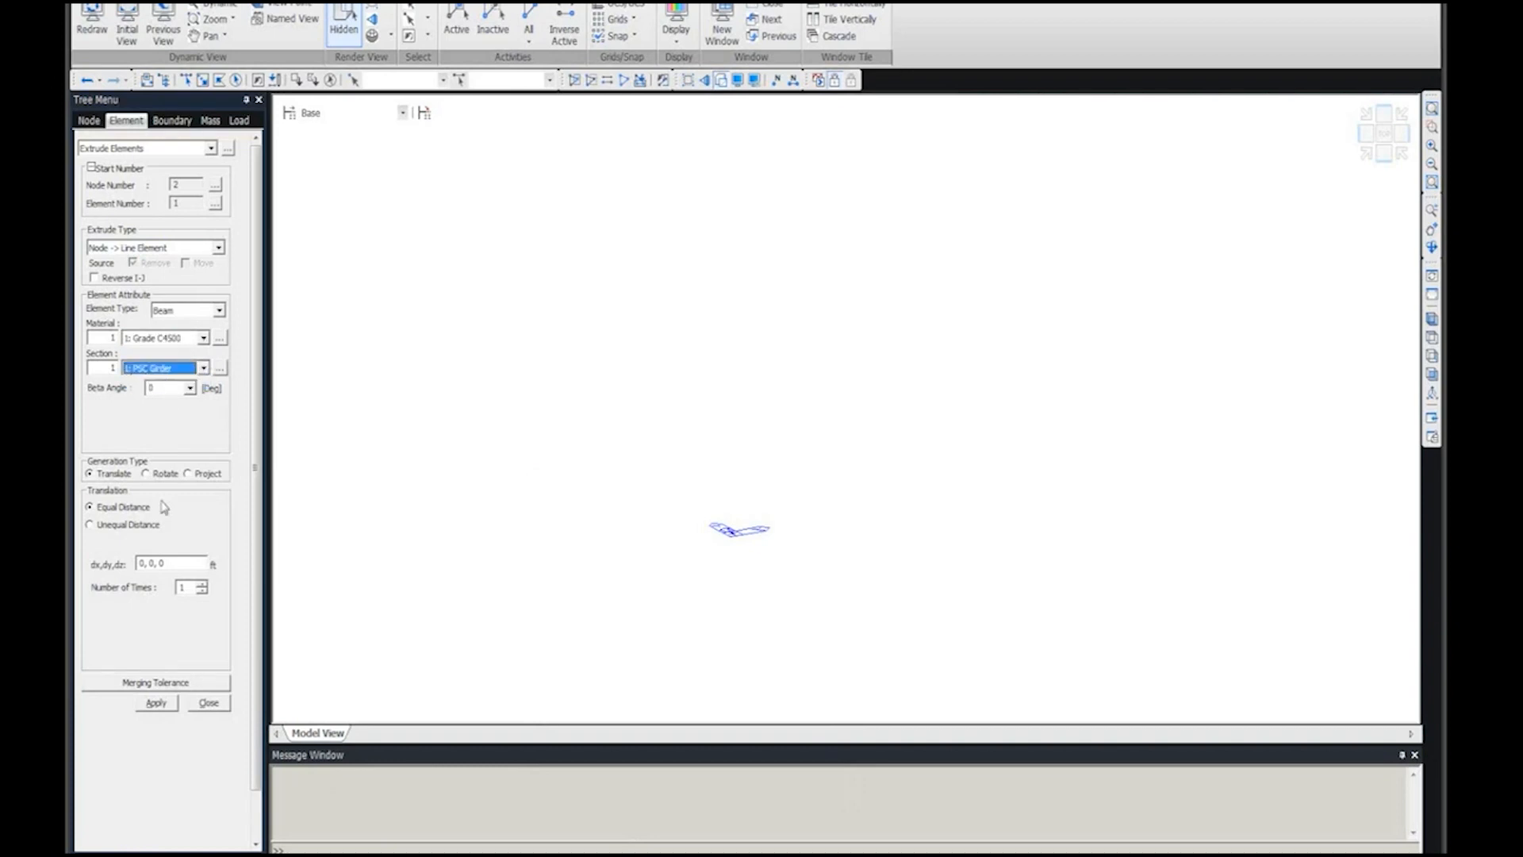
{"action": "left_click", "coordinate": [99, 526]}
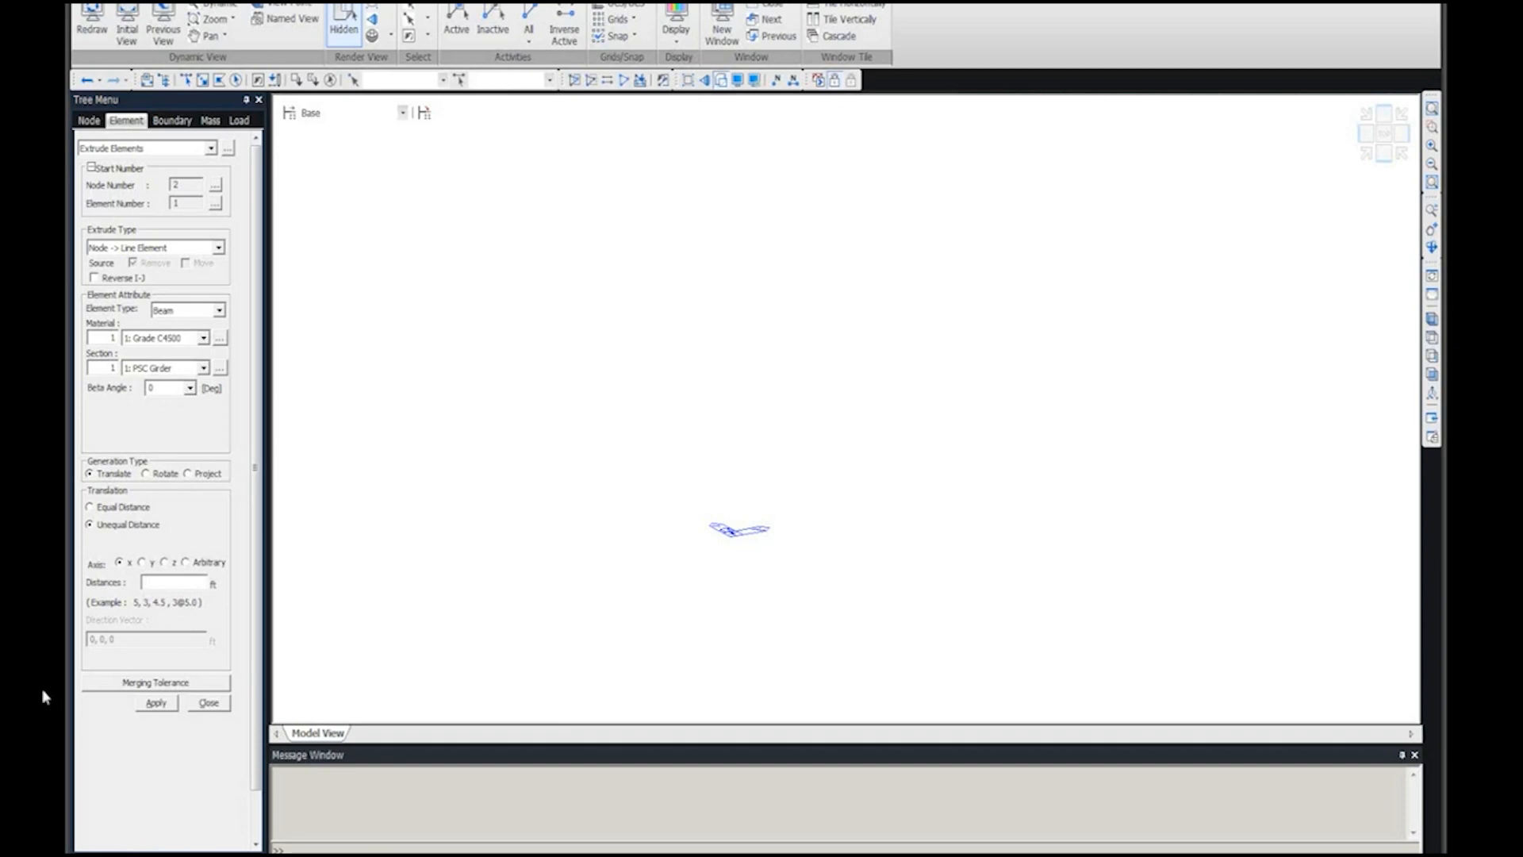
{"action": "type", "text": "10"}
{"action": "type", "text": "@"}
{"action": "type", "text": "18.4"}
{"action": "type", "text": ", 10"}
{"action": "type", "text": "@"}
{"action": "type", "text": "12.85"}
{"action": "left_click", "coordinate": [186, 79]}
{"action": "left_click_drag", "start_coordinate": [707, 510], "coordinate": [784, 583]}
{"action": "left_click", "coordinate": [151, 703]}
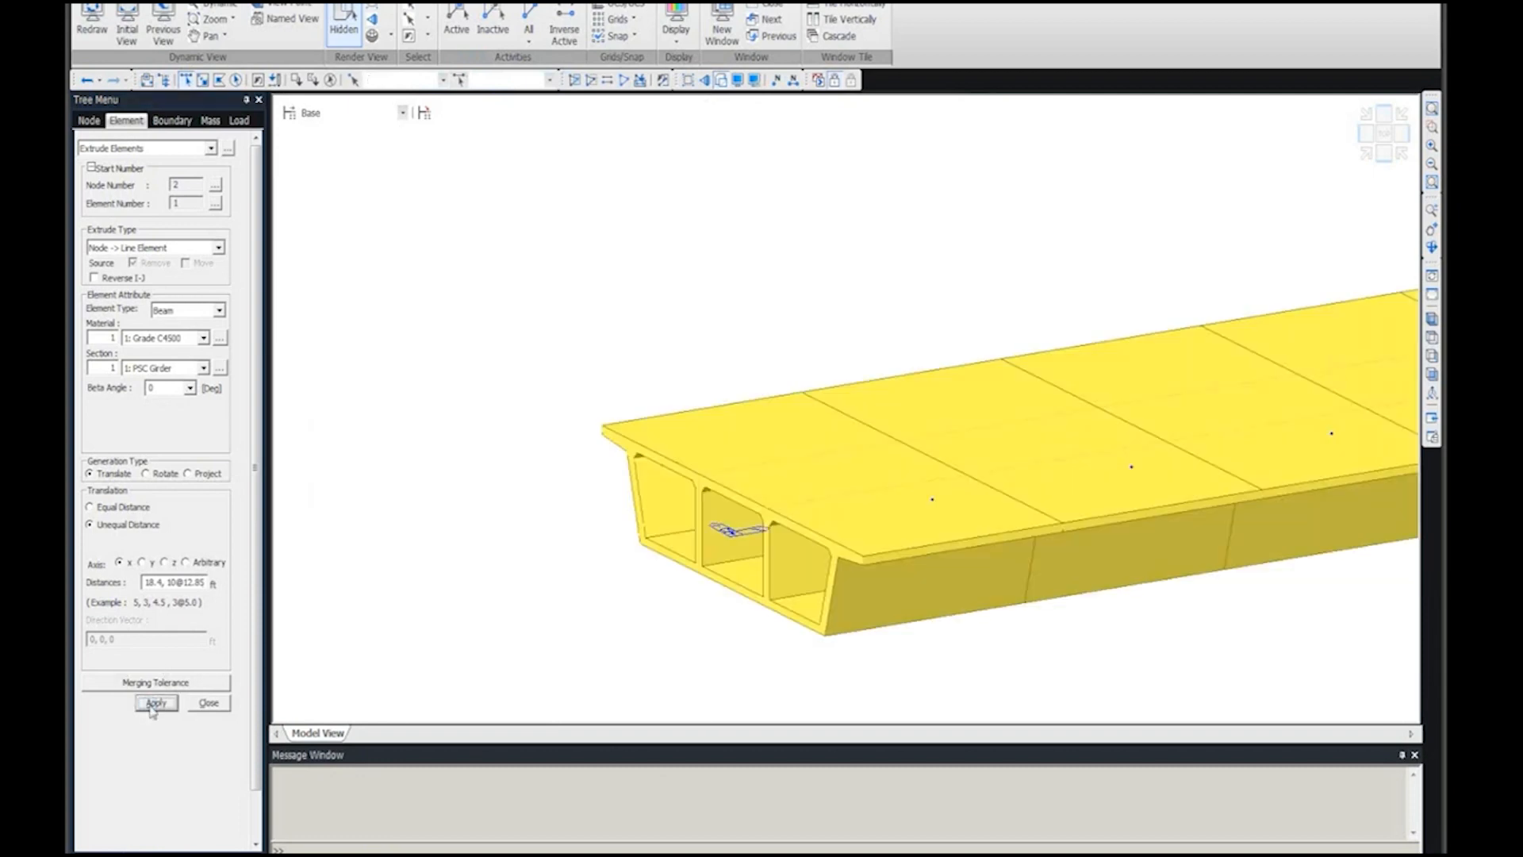
{"action": "left_click", "coordinate": [1432, 318]}
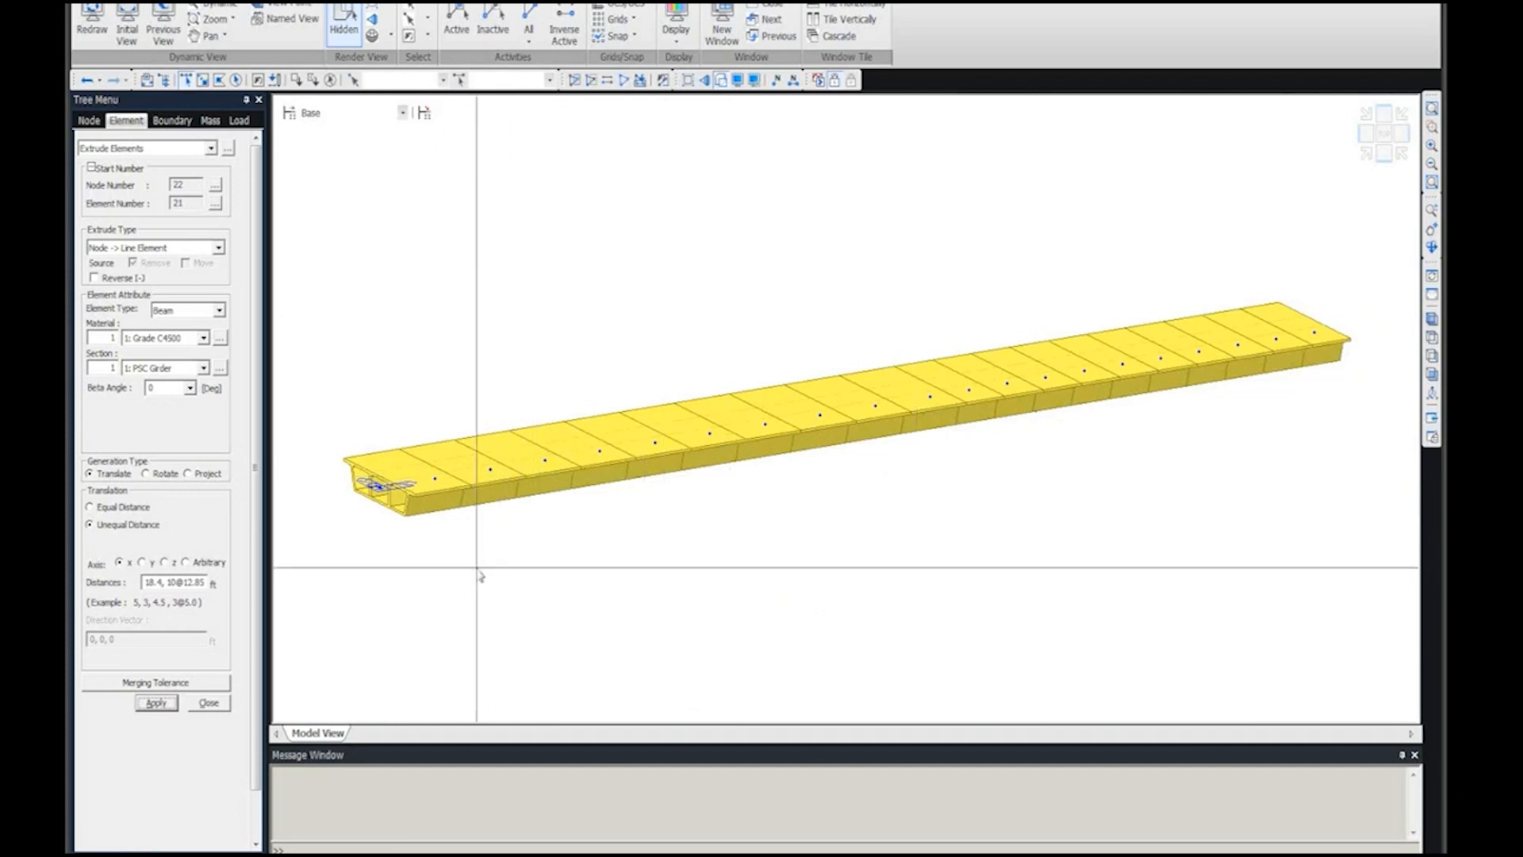
{"action": "middle_click_drag", "start_coordinate": [469, 579], "coordinate": [540, 564], "text": "ctrl"}
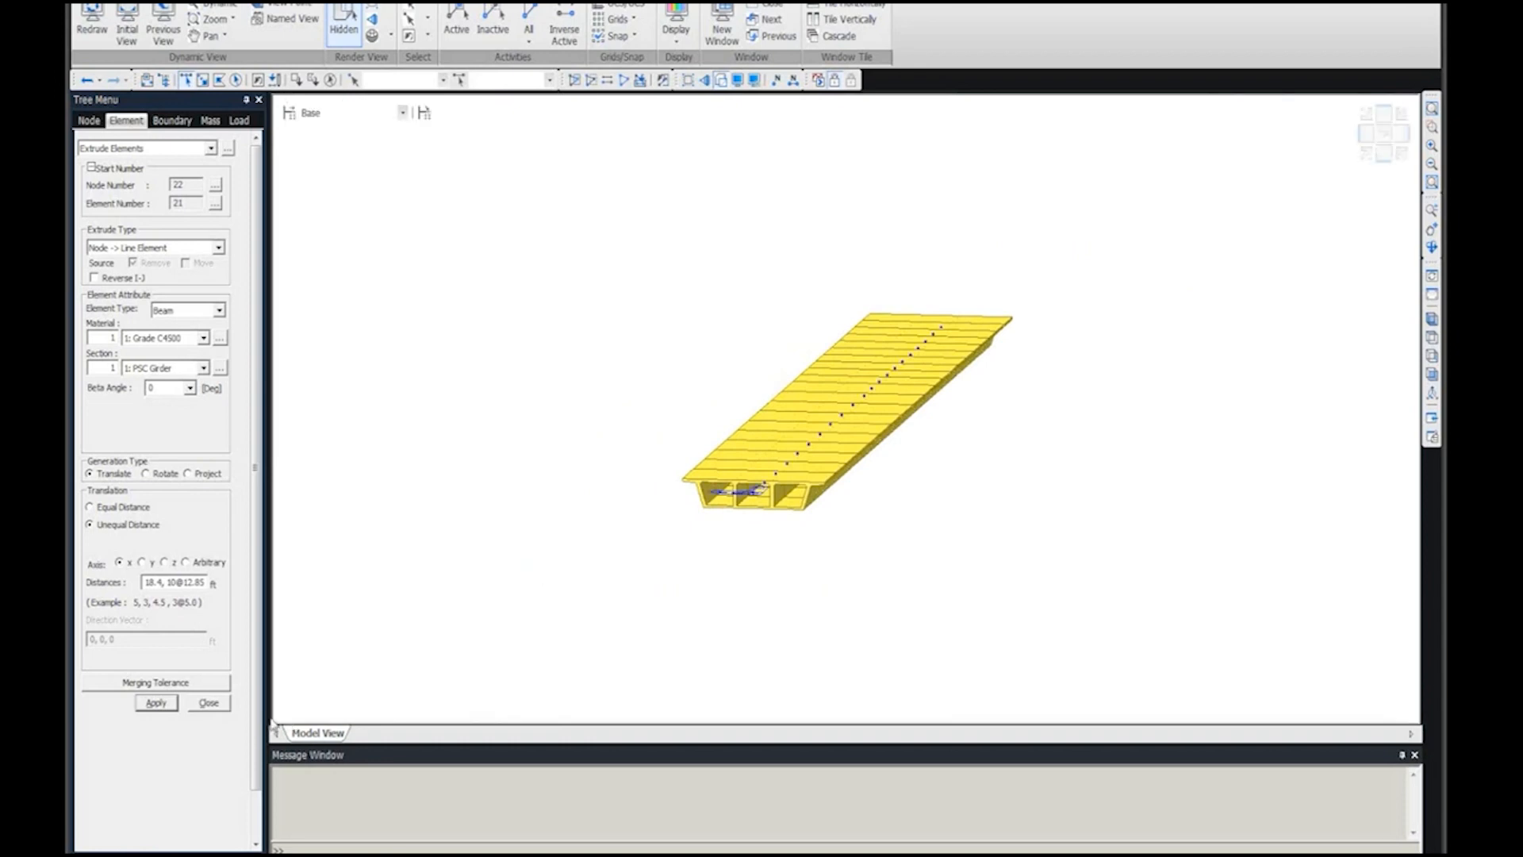
{"action": "left_click", "coordinate": [208, 703]}
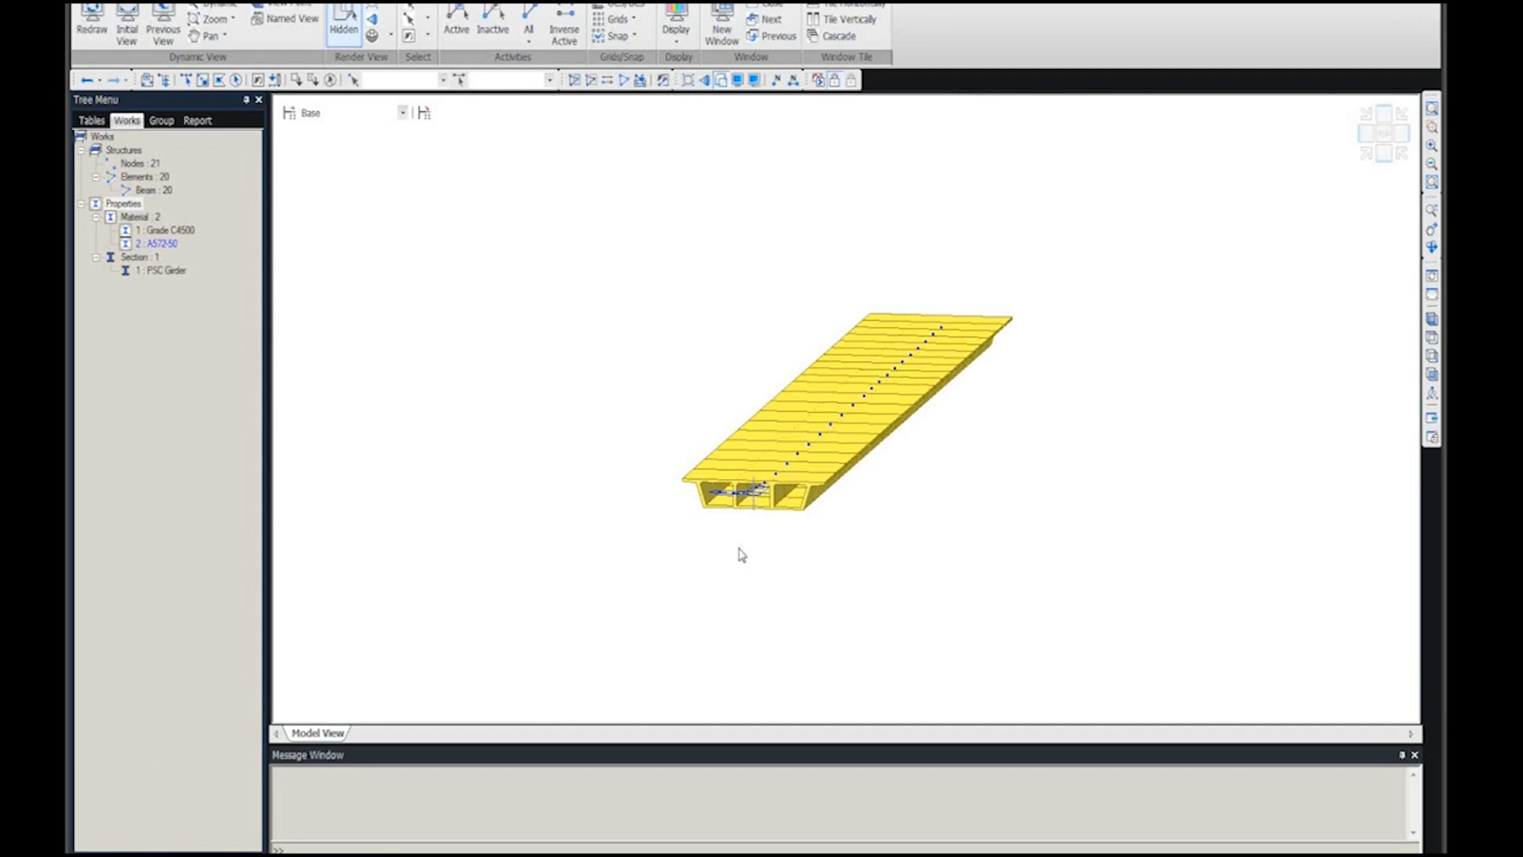
Add a support at the girder's start node at the origin, restraining all translations (D-ALL) and rotation Rx.
{"action": "scroll", "coordinate": [751, 503], "scroll_direction": "up", "scroll_amount": 5}
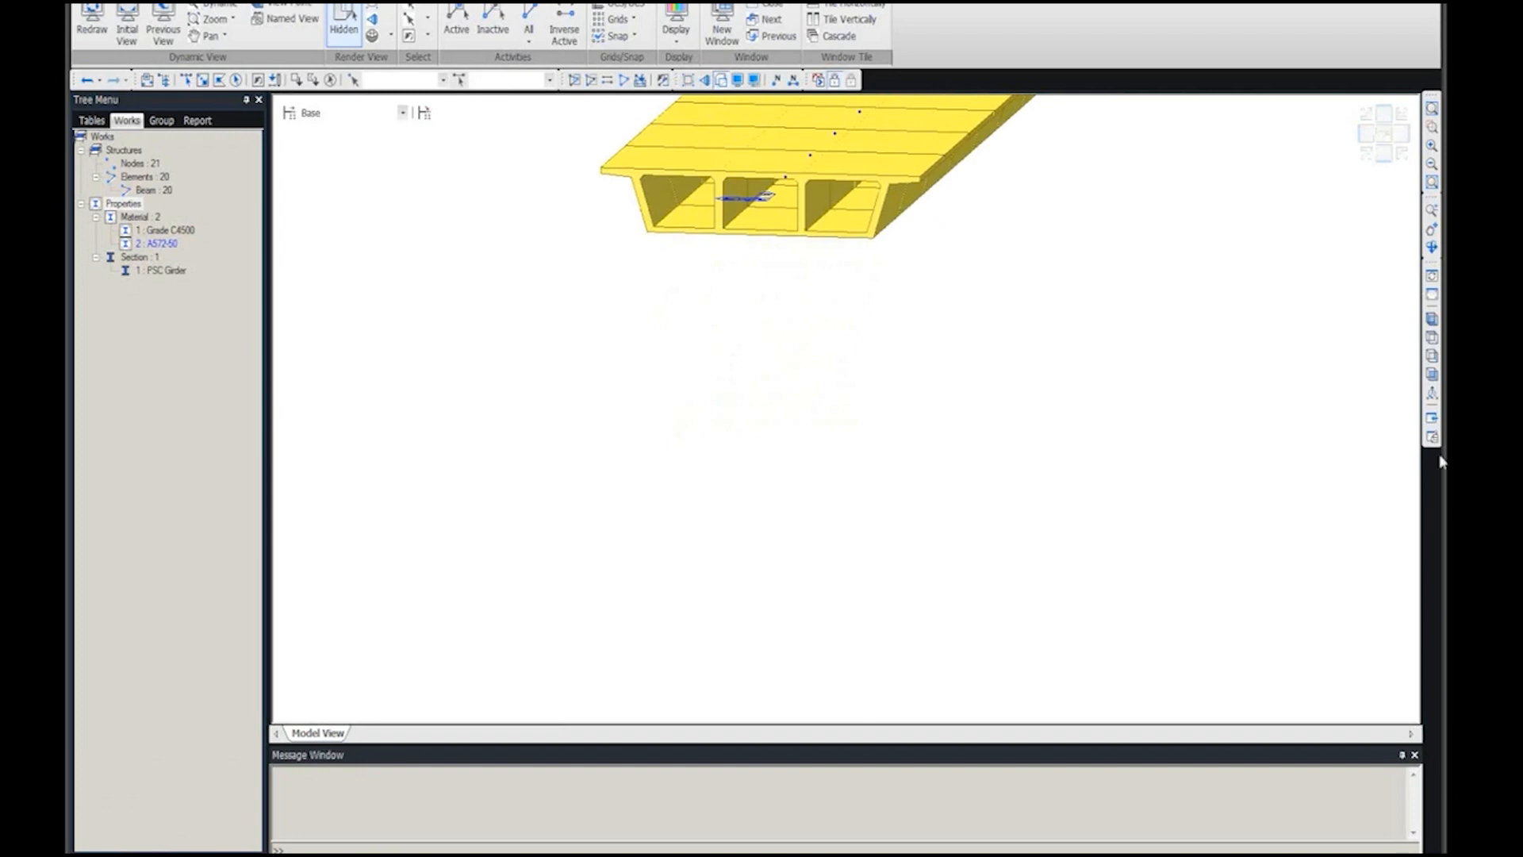
{"action": "left_click", "coordinate": [1432, 320]}
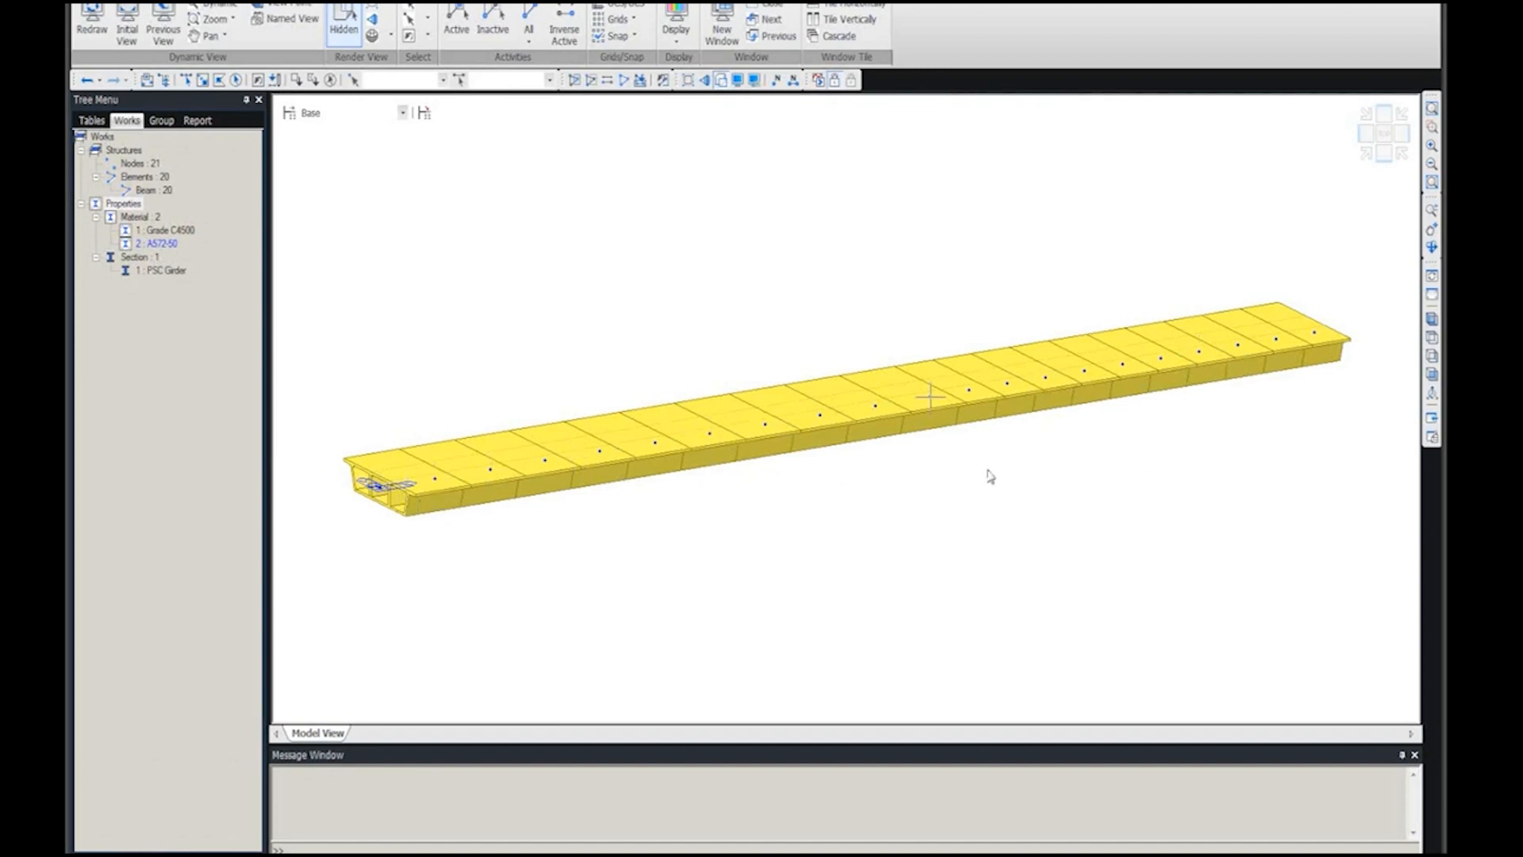
{"action": "right_click", "coordinate": [311, 168]}
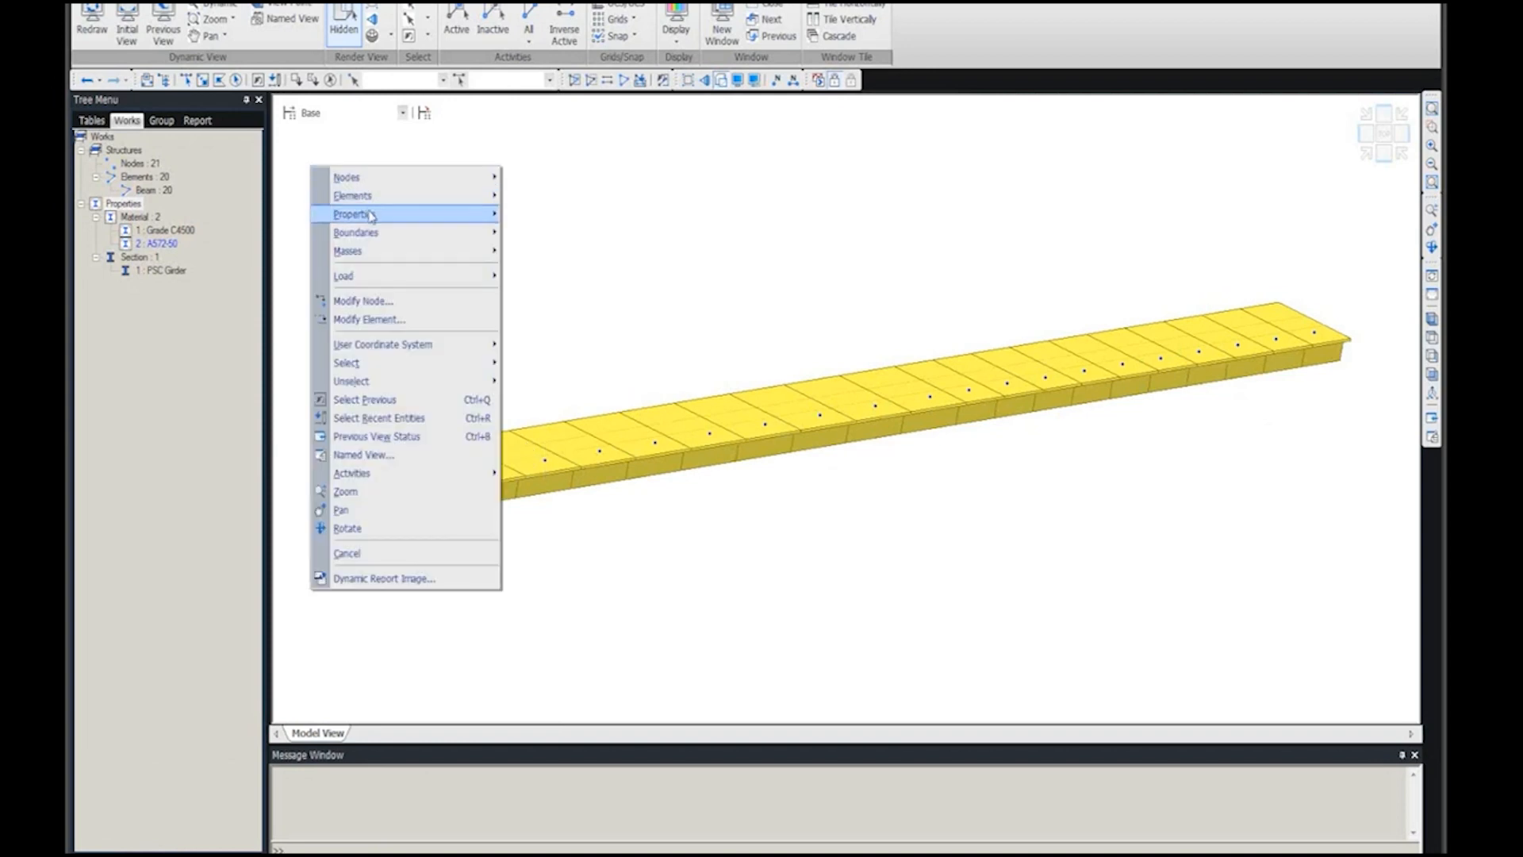
{"action": "mouse_move", "coordinate": [370, 217]}
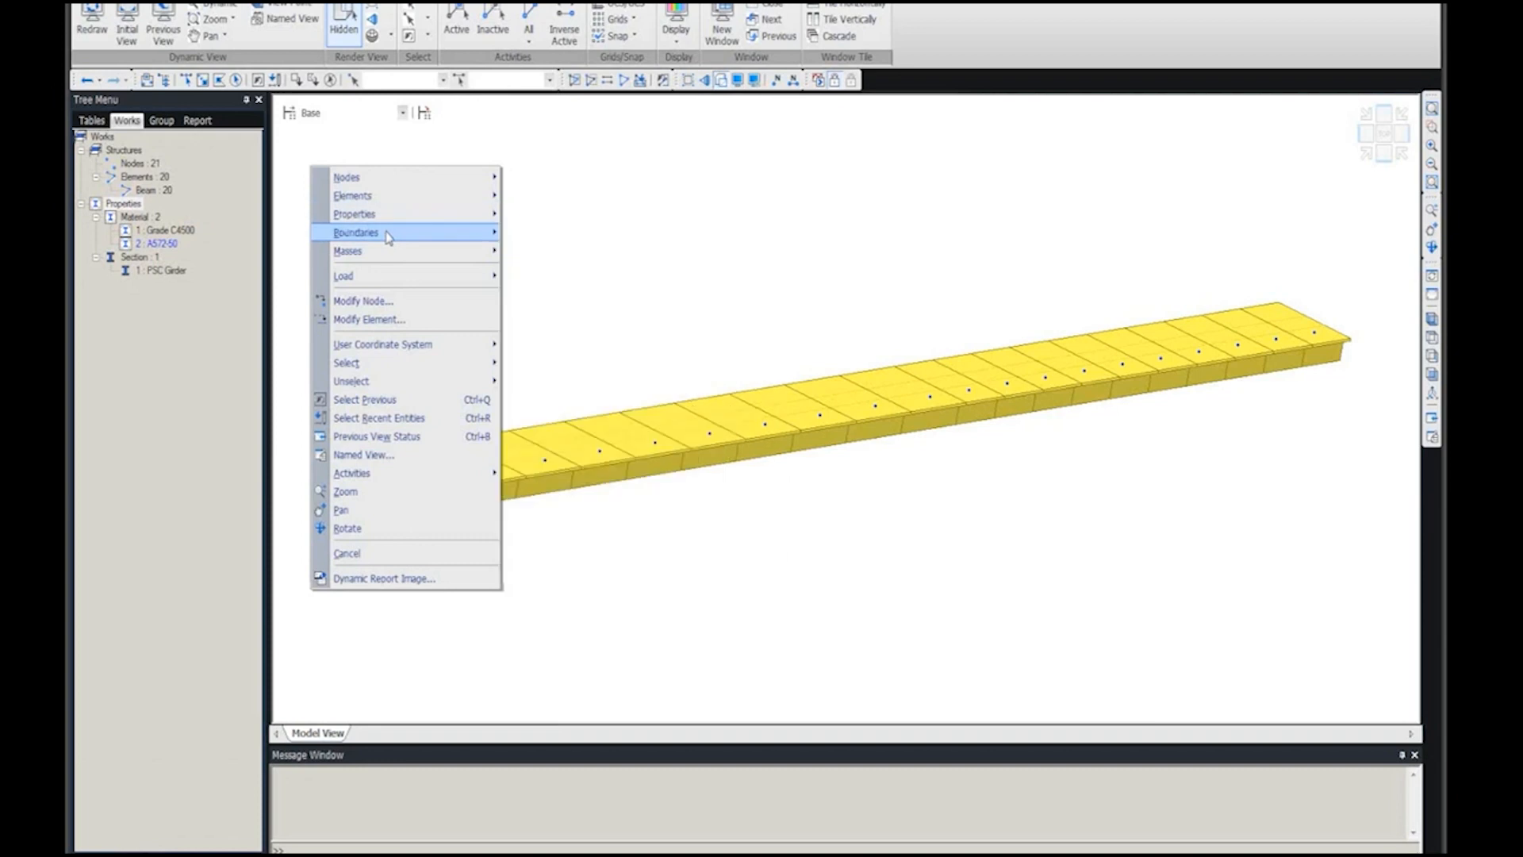
{"action": "left_click", "coordinate": [574, 236]}
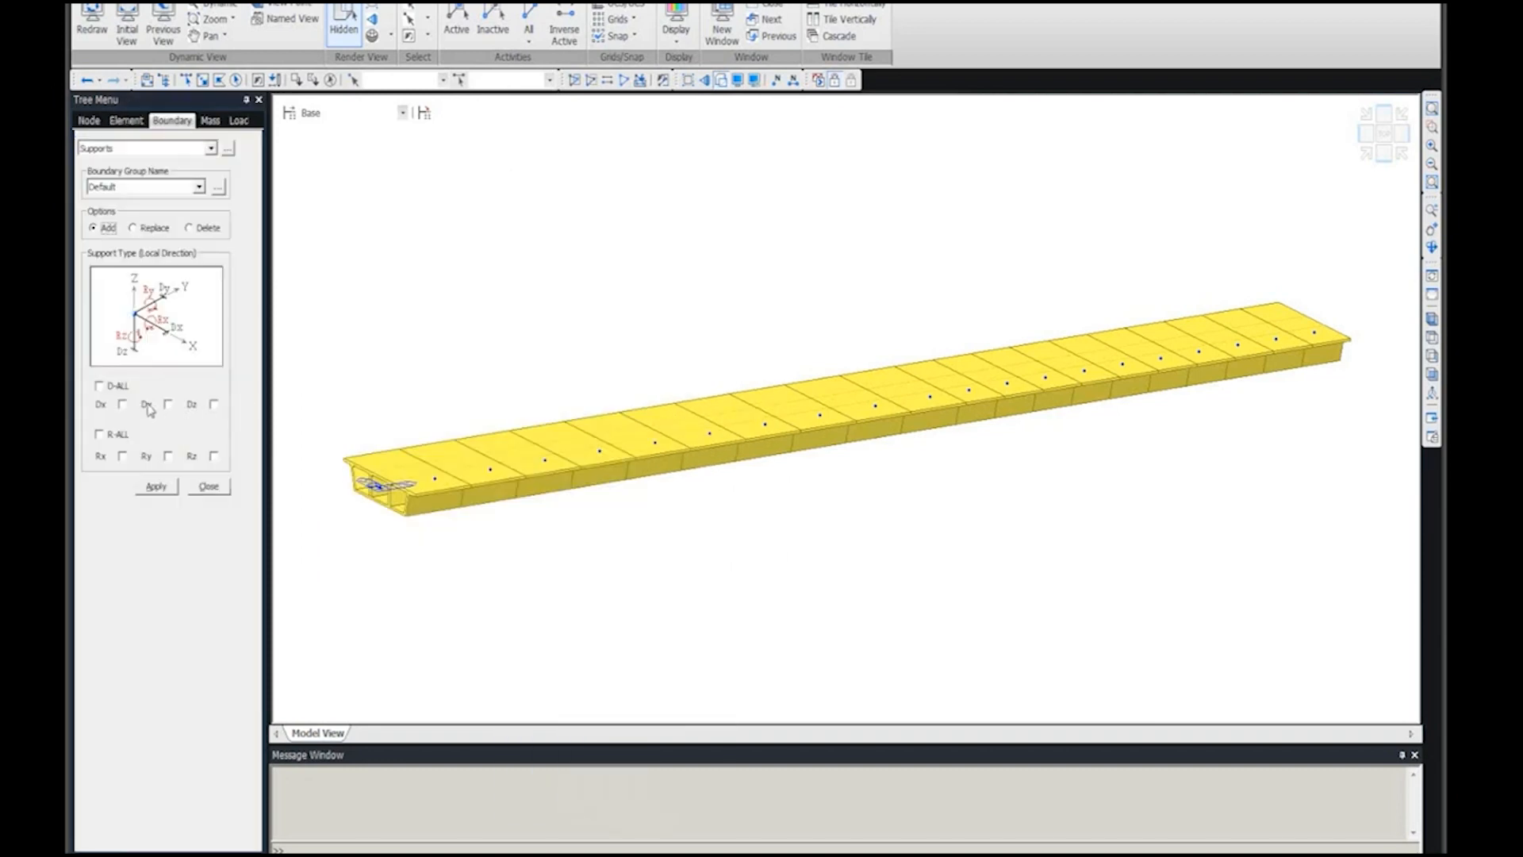
{"action": "left_click", "coordinate": [99, 386]}
{"action": "left_click", "coordinate": [123, 457]}
{"action": "left_click_drag", "start_coordinate": [362, 468], "coordinate": [394, 525]}
{"action": "left_click", "coordinate": [151, 487]}
Display the node and element numbers on the girder model.
{"action": "middle_click_drag", "start_coordinate": [1035, 557], "coordinate": [990, 606], "text": "ctrl"}
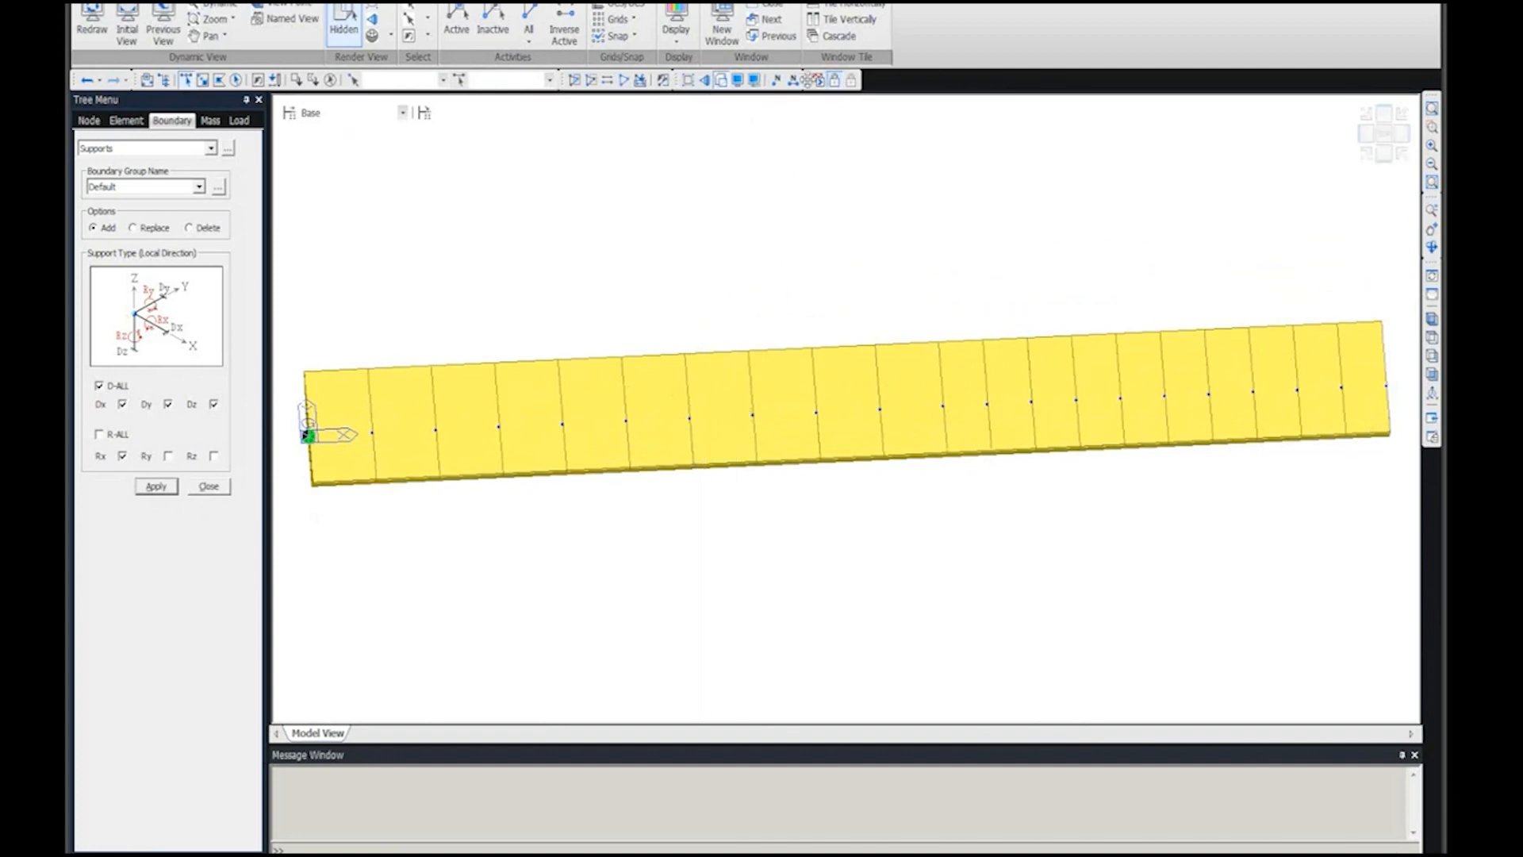
{"action": "left_click", "coordinate": [792, 80]}
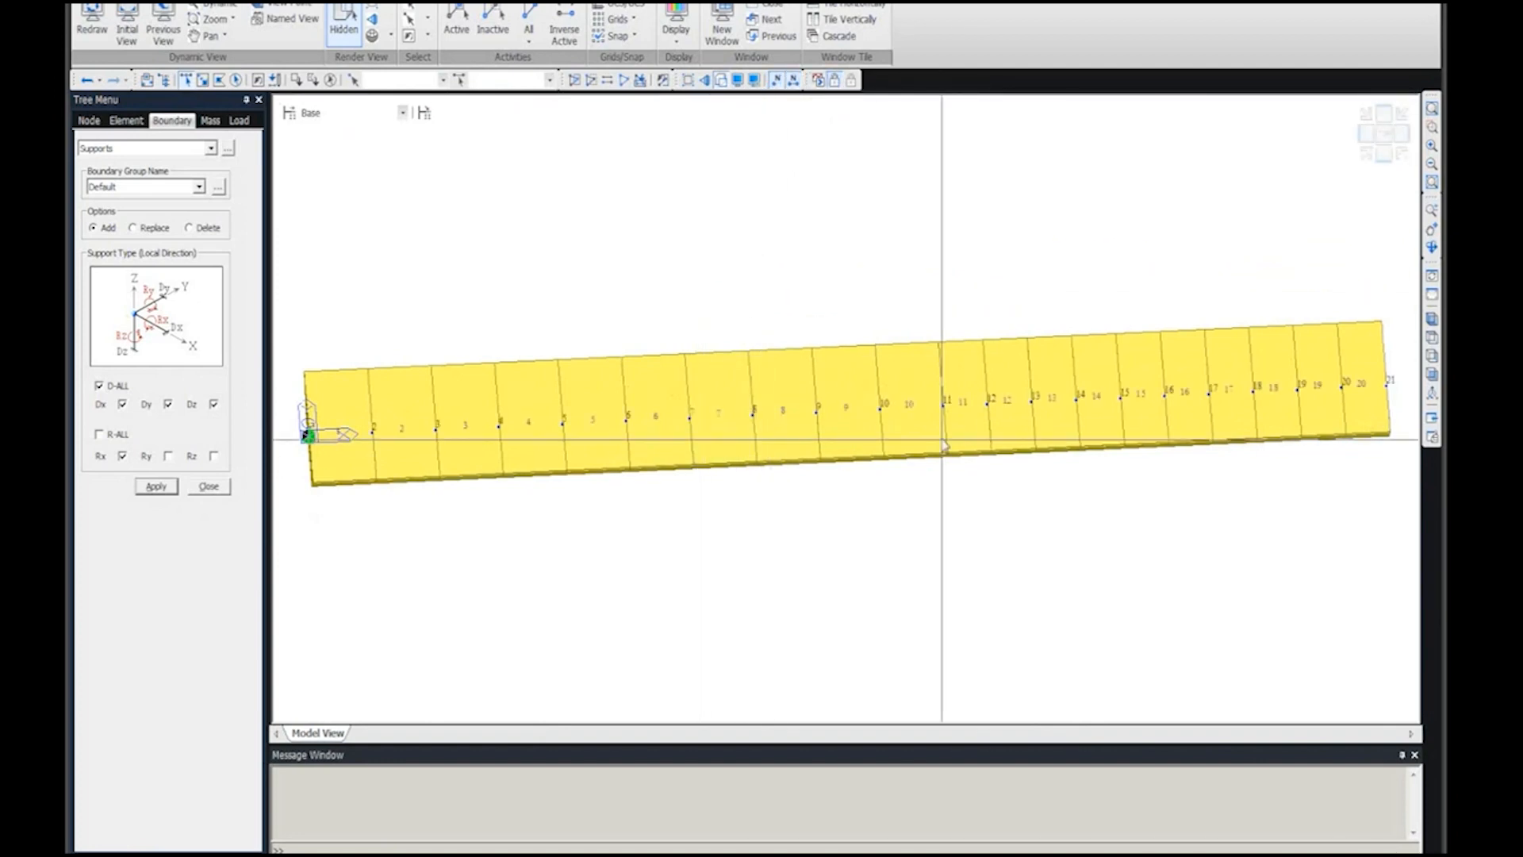
Add supports at the girder's intermediate node 11 and end node 21, restraining translations Dy and Dz and rotation Ry.
{"action": "left_click", "coordinate": [944, 401]}
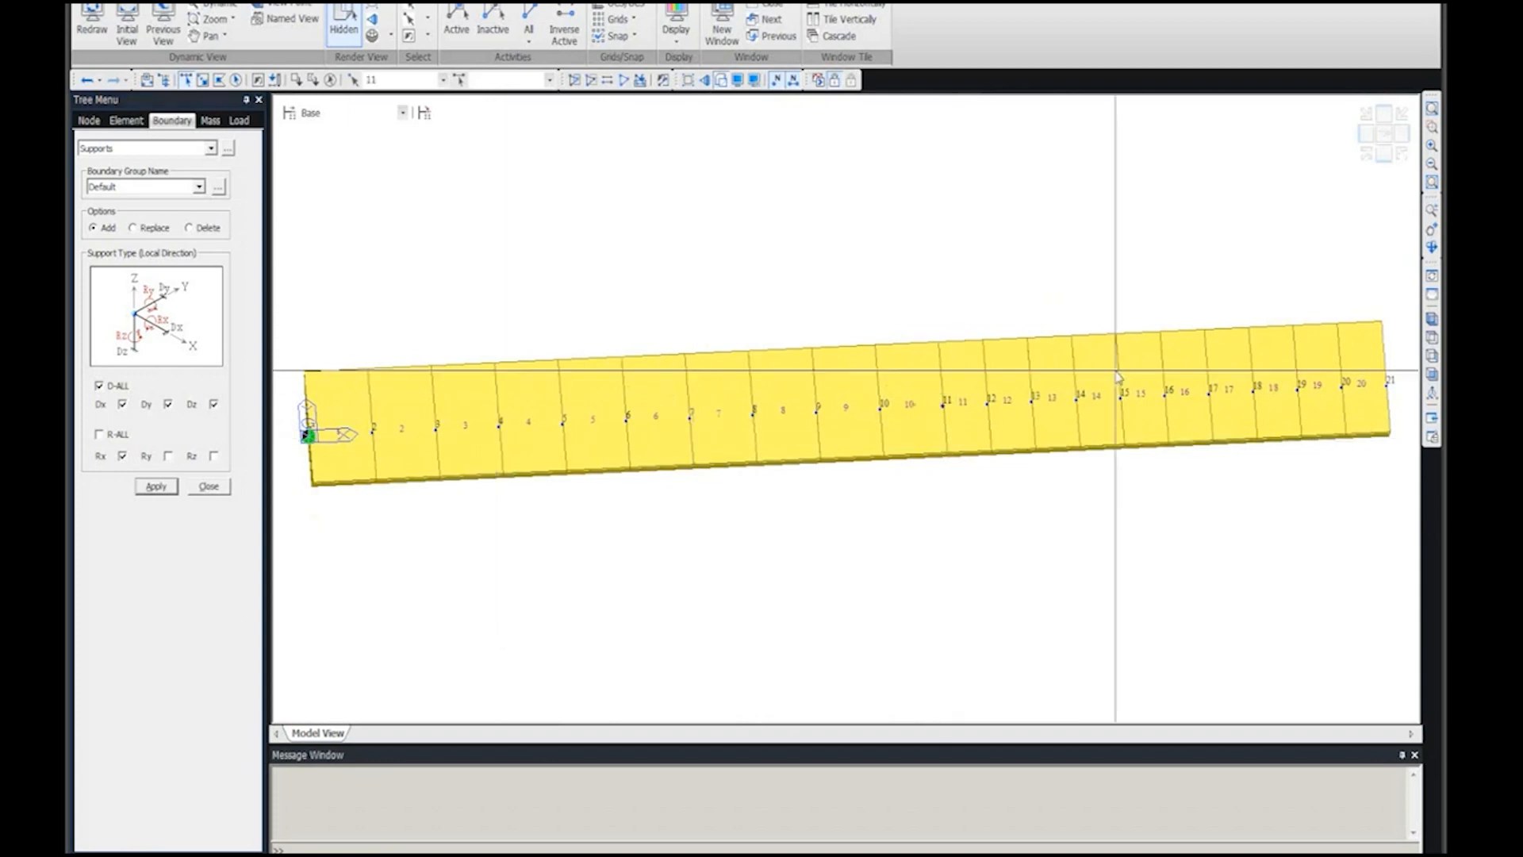
{"action": "left_click_drag", "start_coordinate": [1379, 366], "coordinate": [1398, 419]}
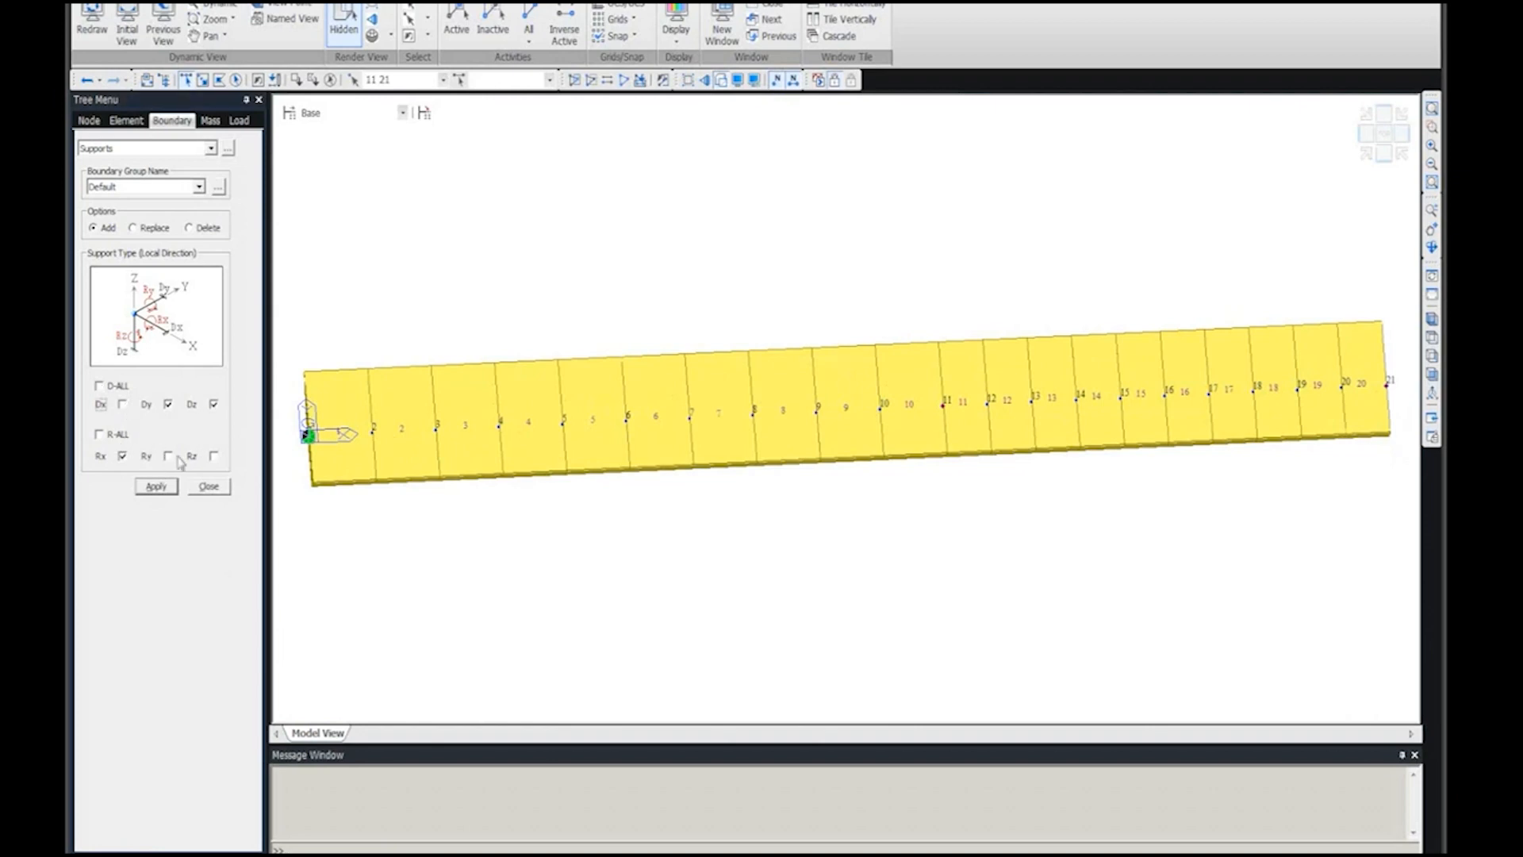
{"action": "left_click", "coordinate": [122, 456]}
{"action": "left_click", "coordinate": [157, 486]}
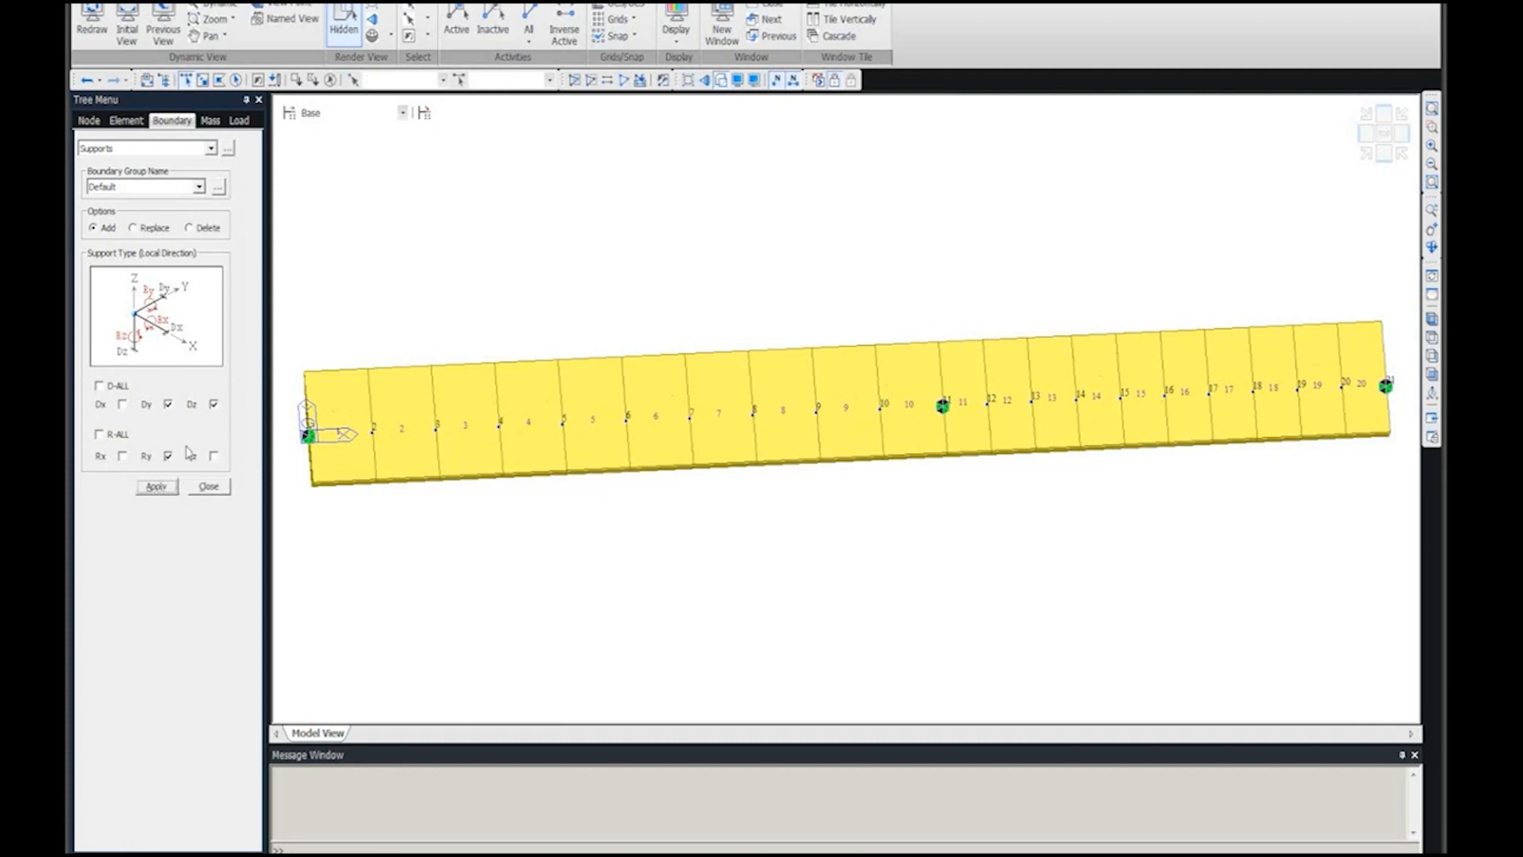
{"action": "middle_click_drag", "start_coordinate": [625, 527], "coordinate": [670, 486], "text": "ctrl"}
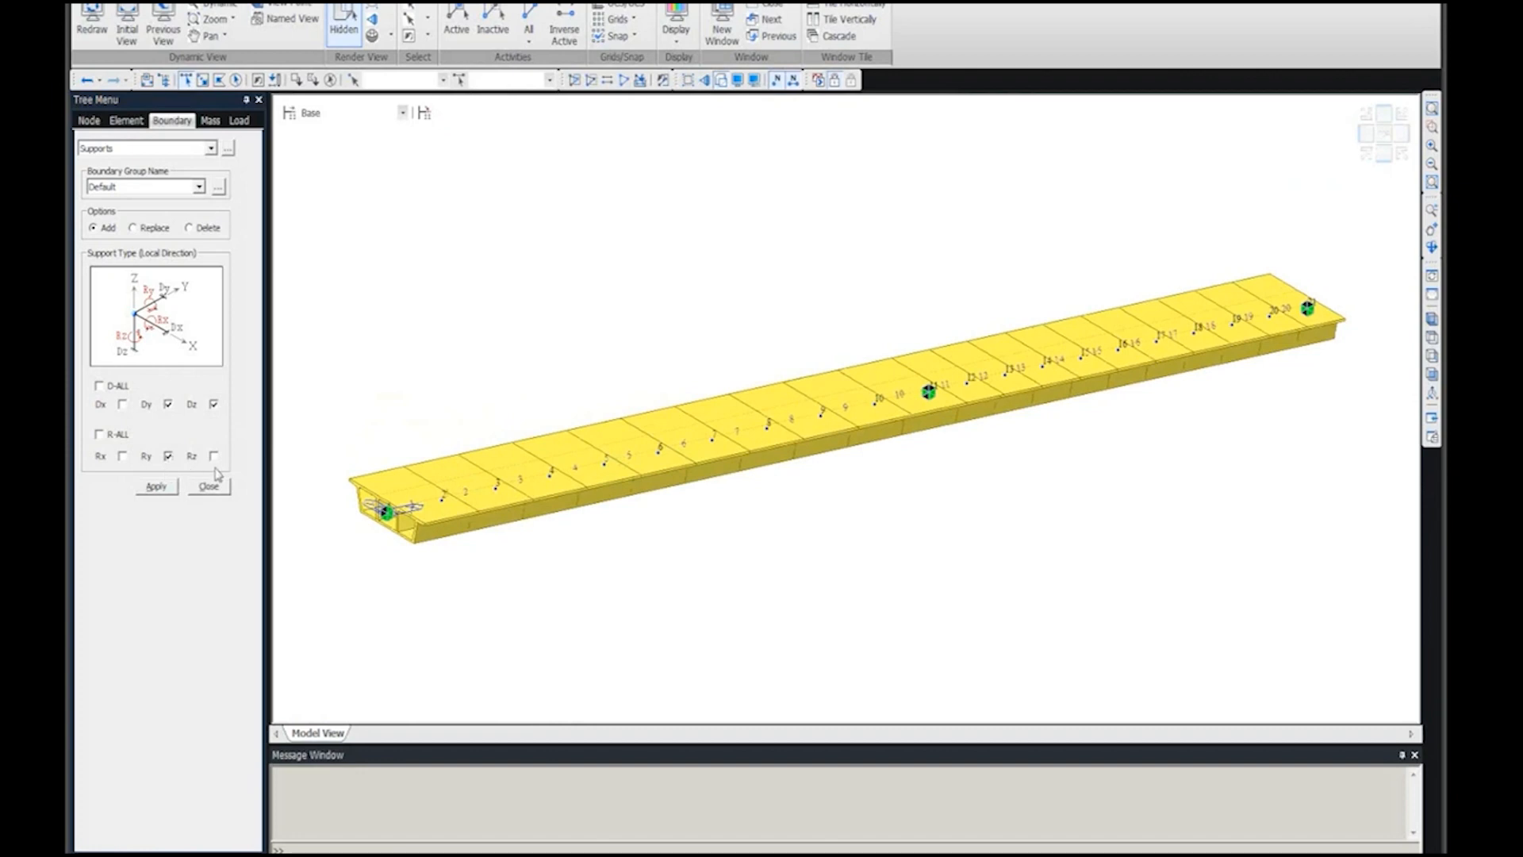
{"action": "left_click", "coordinate": [208, 485]}
Hide the support symbols and the node and element numbers on the girder model.
{"action": "right_click", "coordinate": [162, 312]}
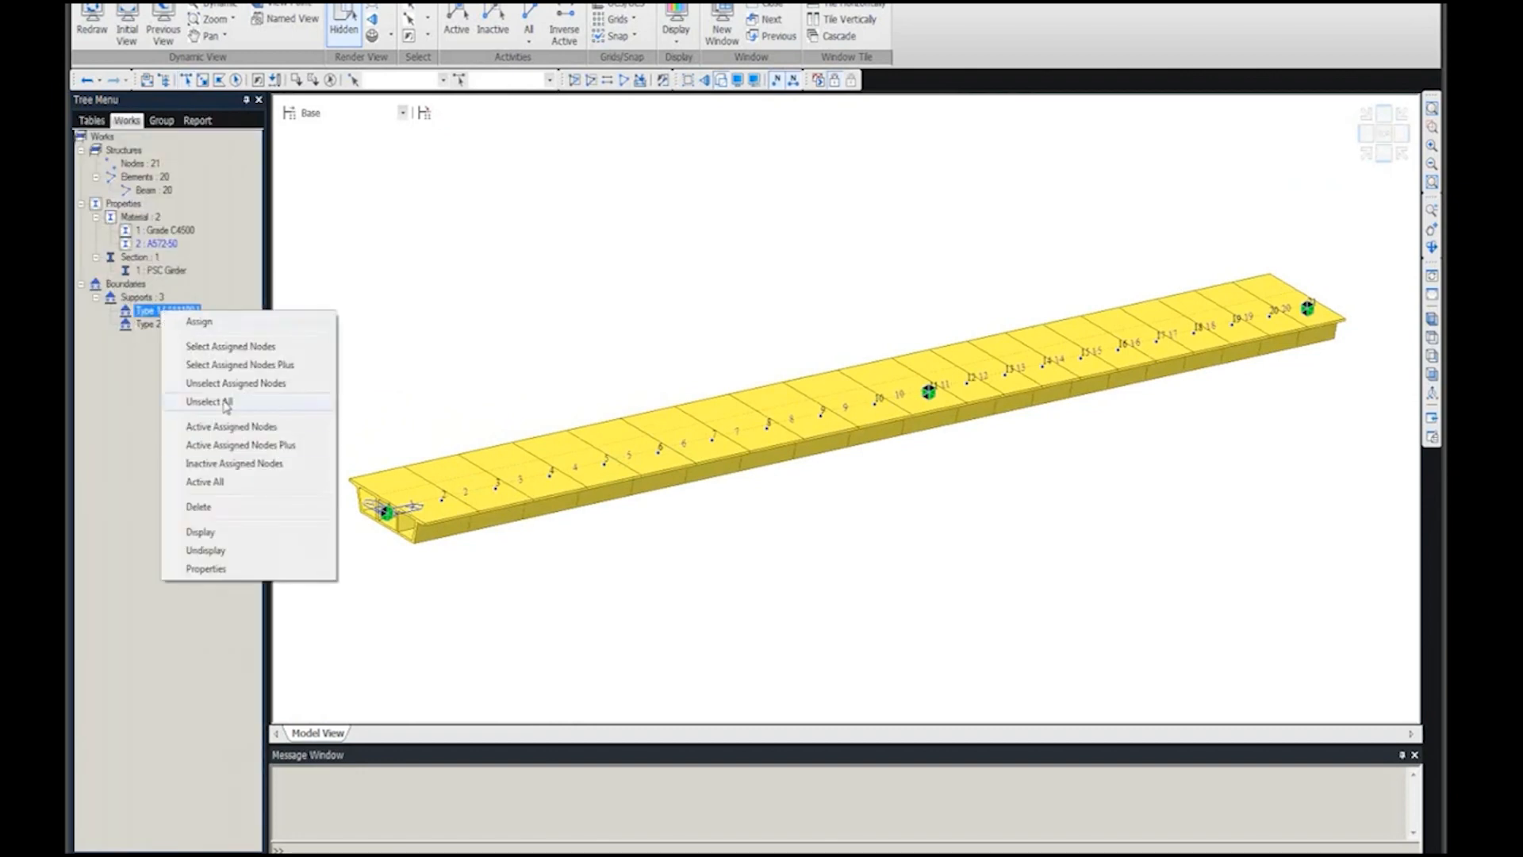
{"action": "left_click", "coordinate": [229, 559]}
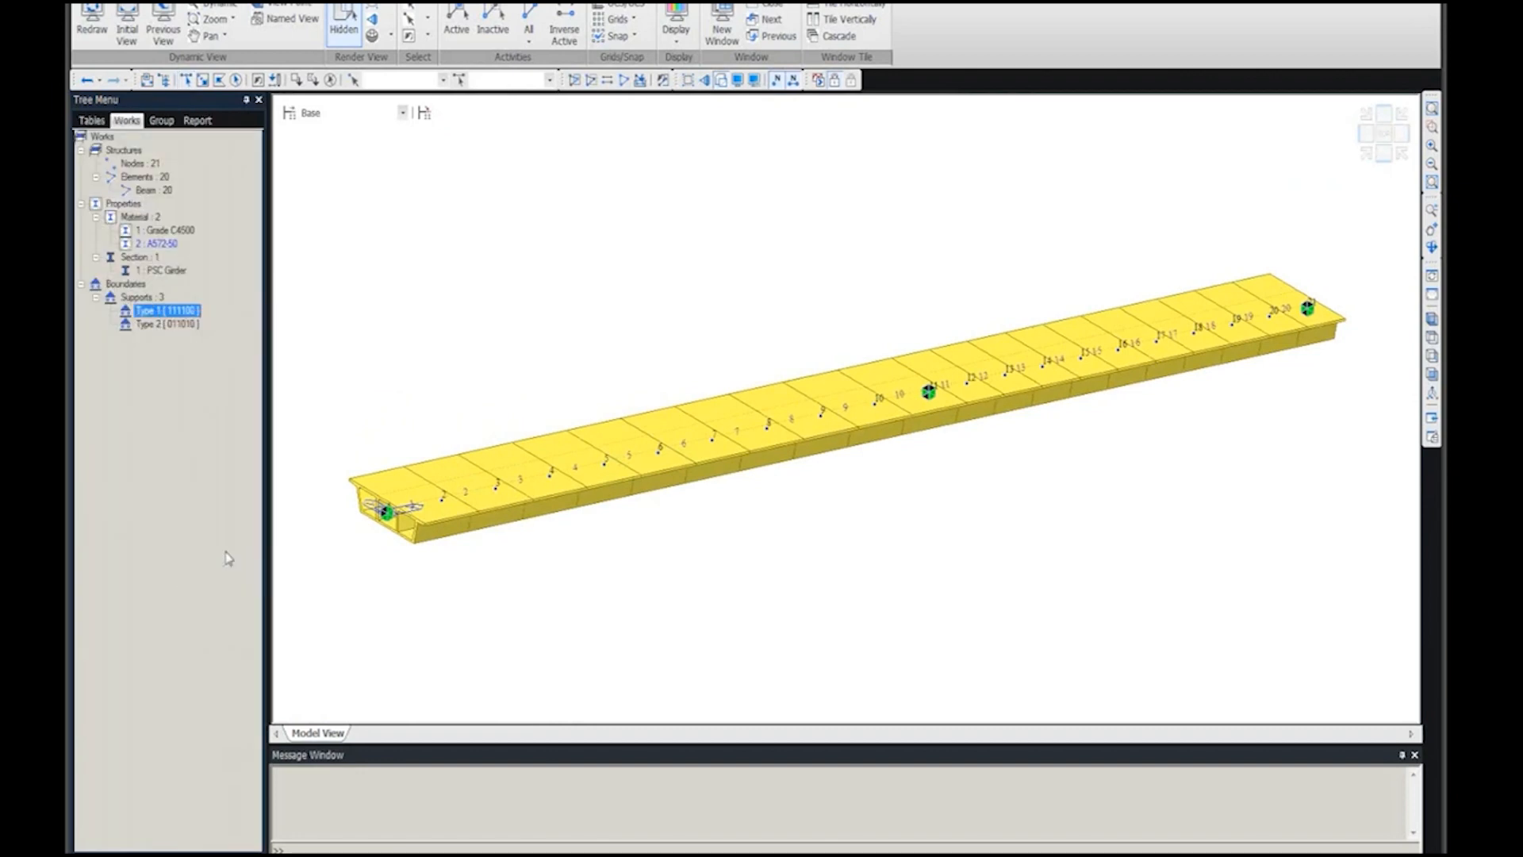
{"action": "right_click", "coordinate": [165, 315]}
{"action": "left_click", "coordinate": [224, 530]}
{"action": "right_click", "coordinate": [174, 315]}
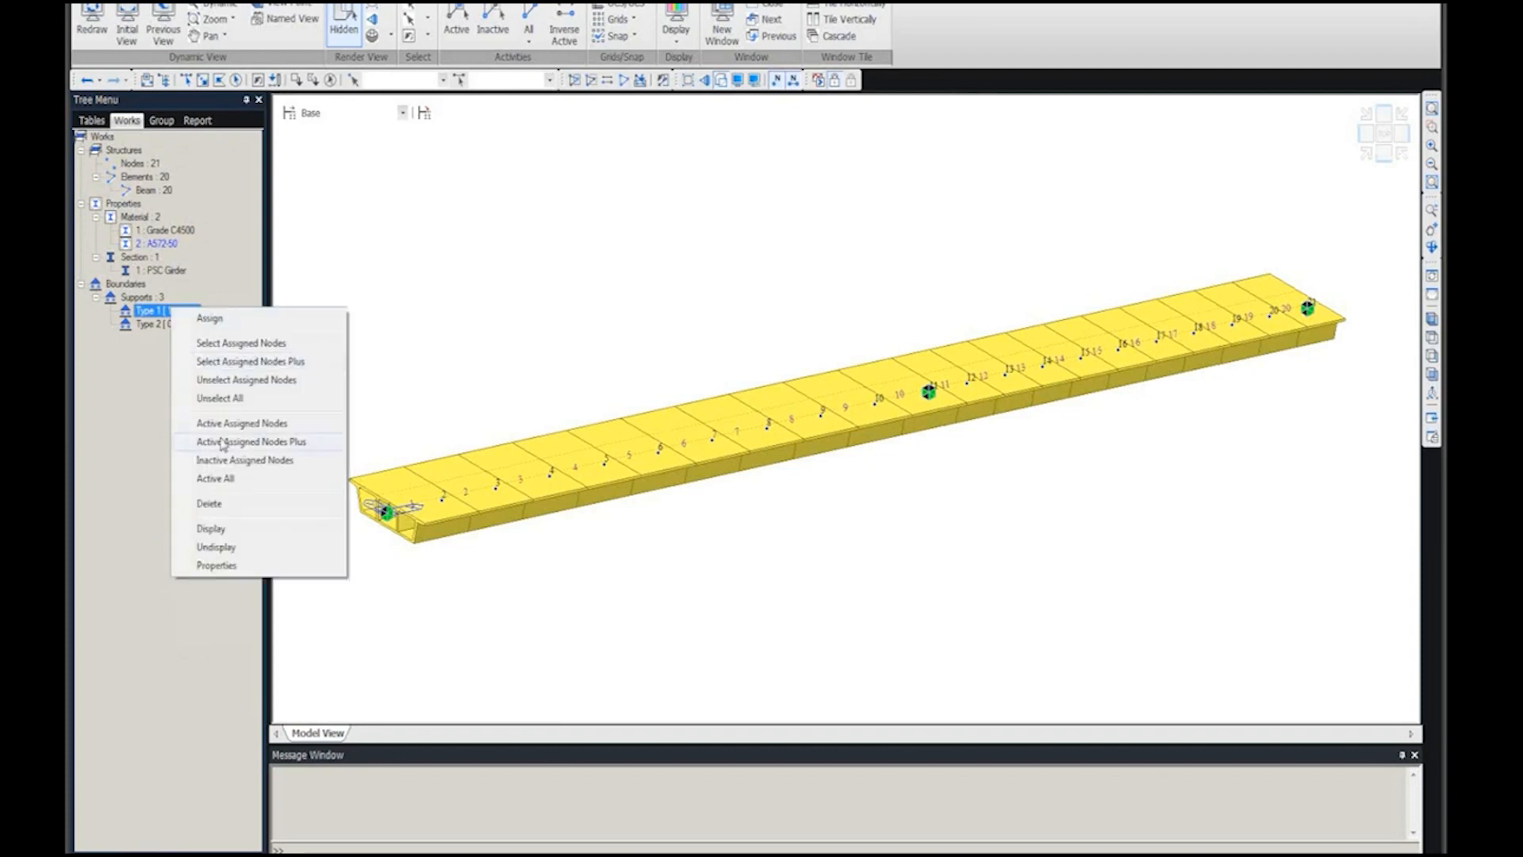
{"action": "left_click", "coordinate": [229, 559]}
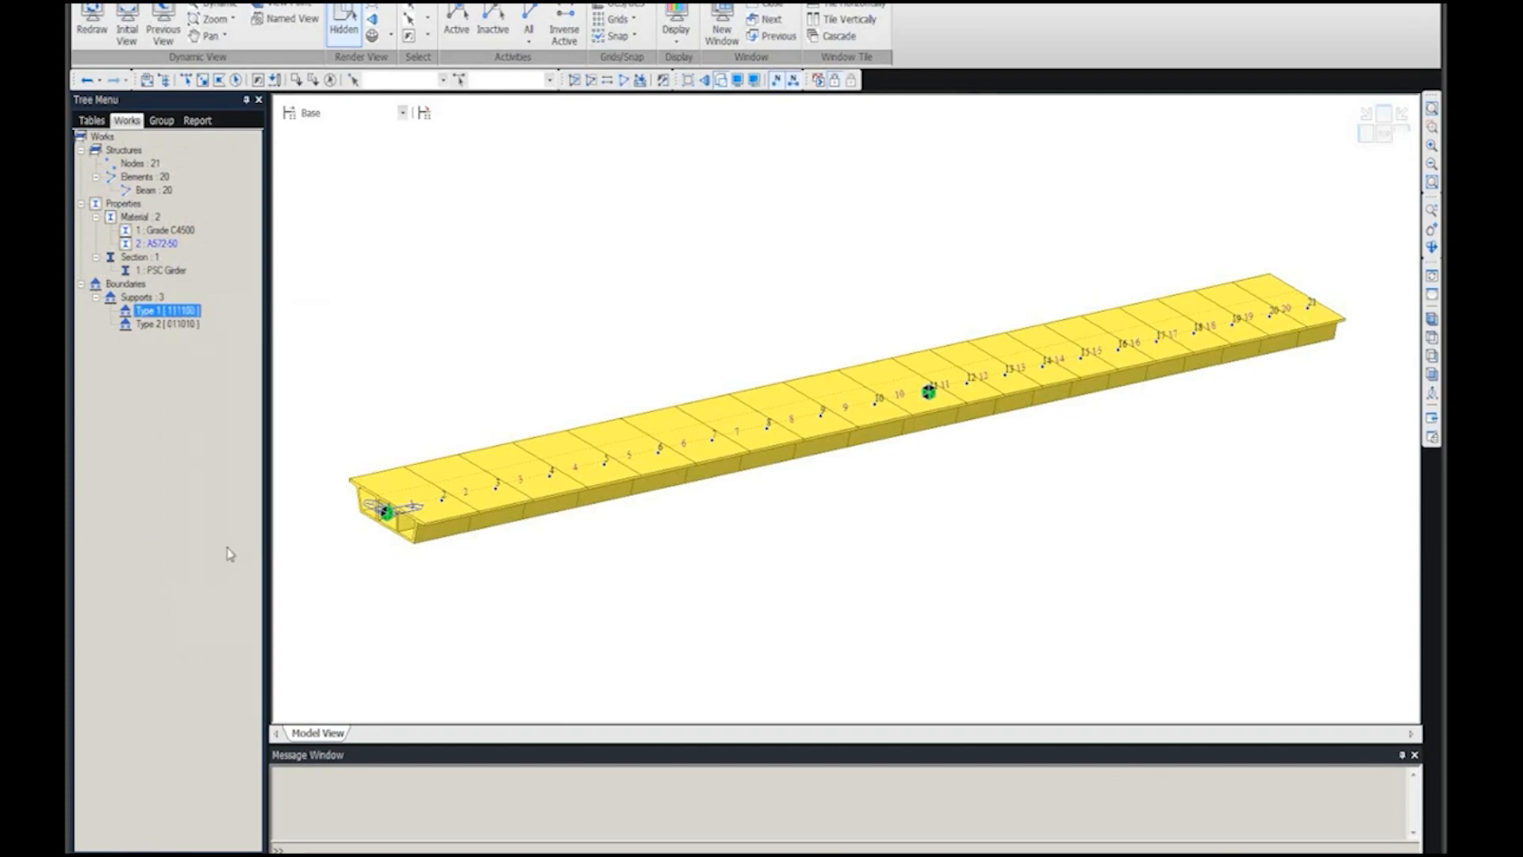
{"action": "left_click", "coordinate": [793, 81]}
{"action": "left_click", "coordinate": [776, 80]}
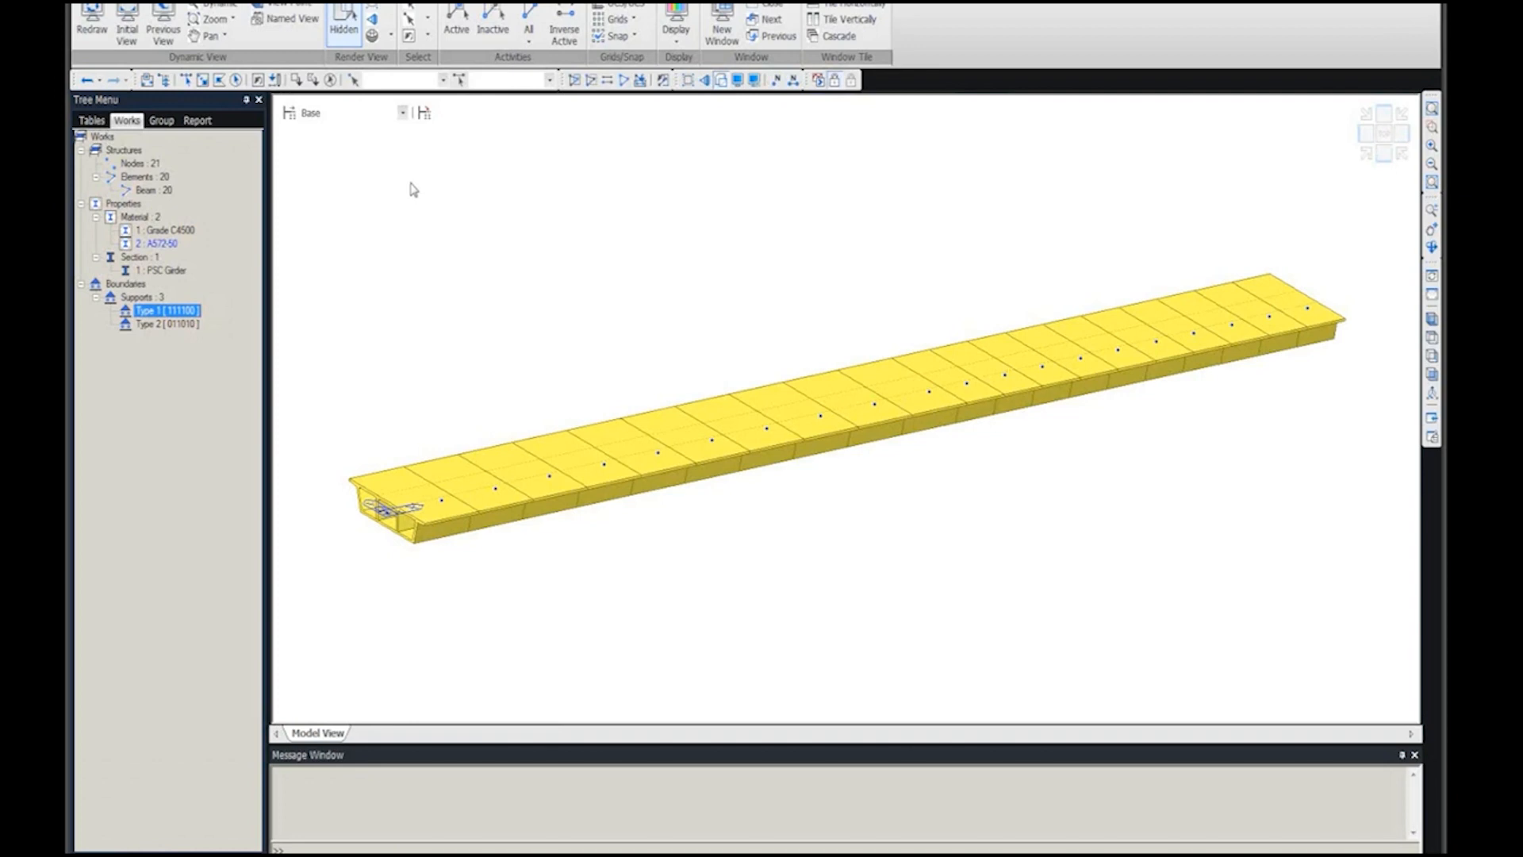
{"action": "right_click", "coordinate": [400, 204]}
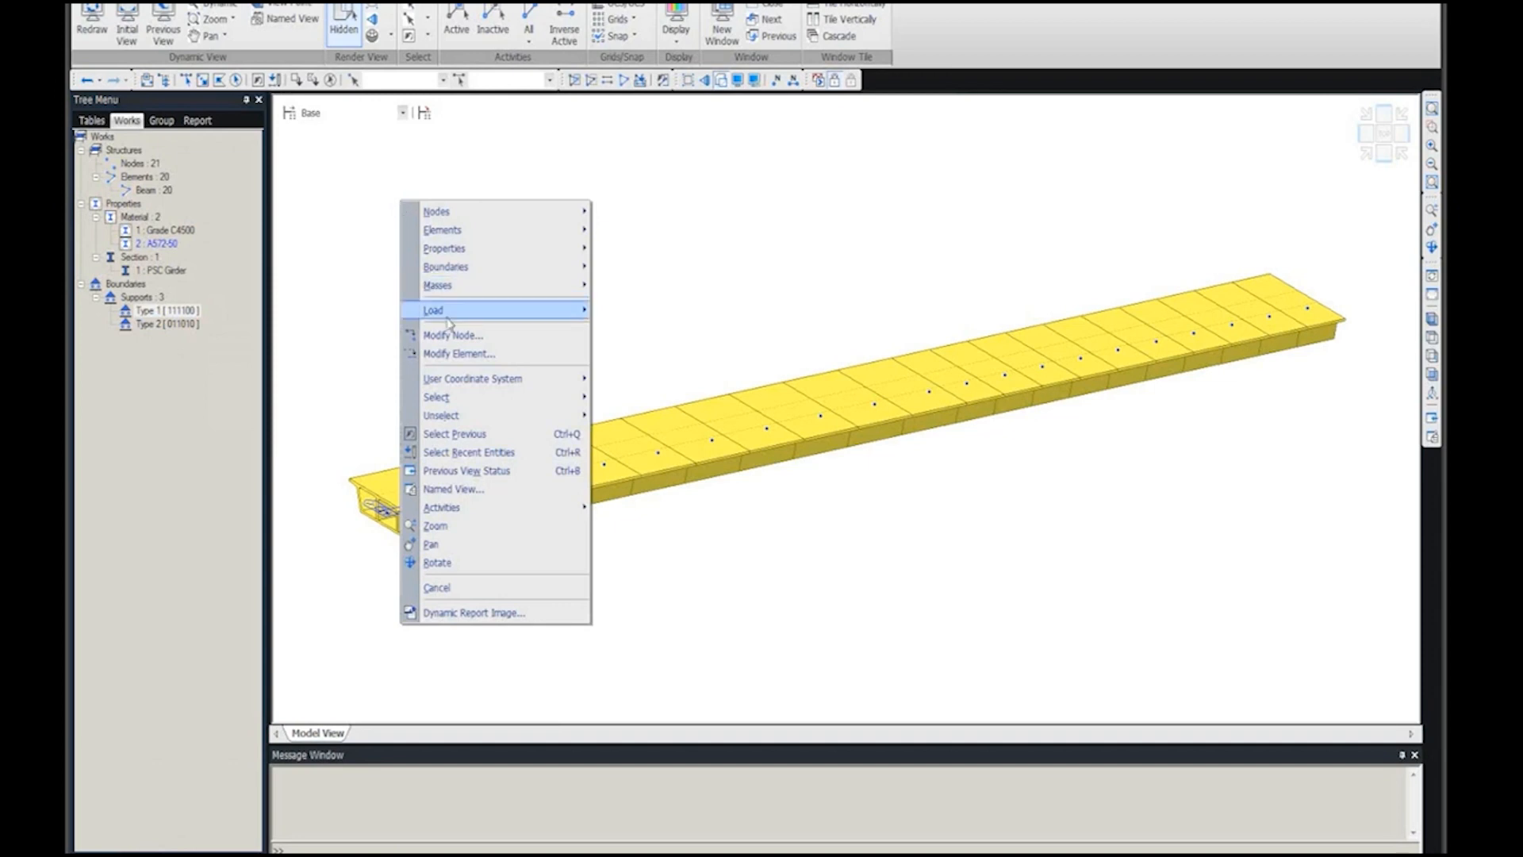
{"action": "mouse_move", "coordinate": [540, 320]}
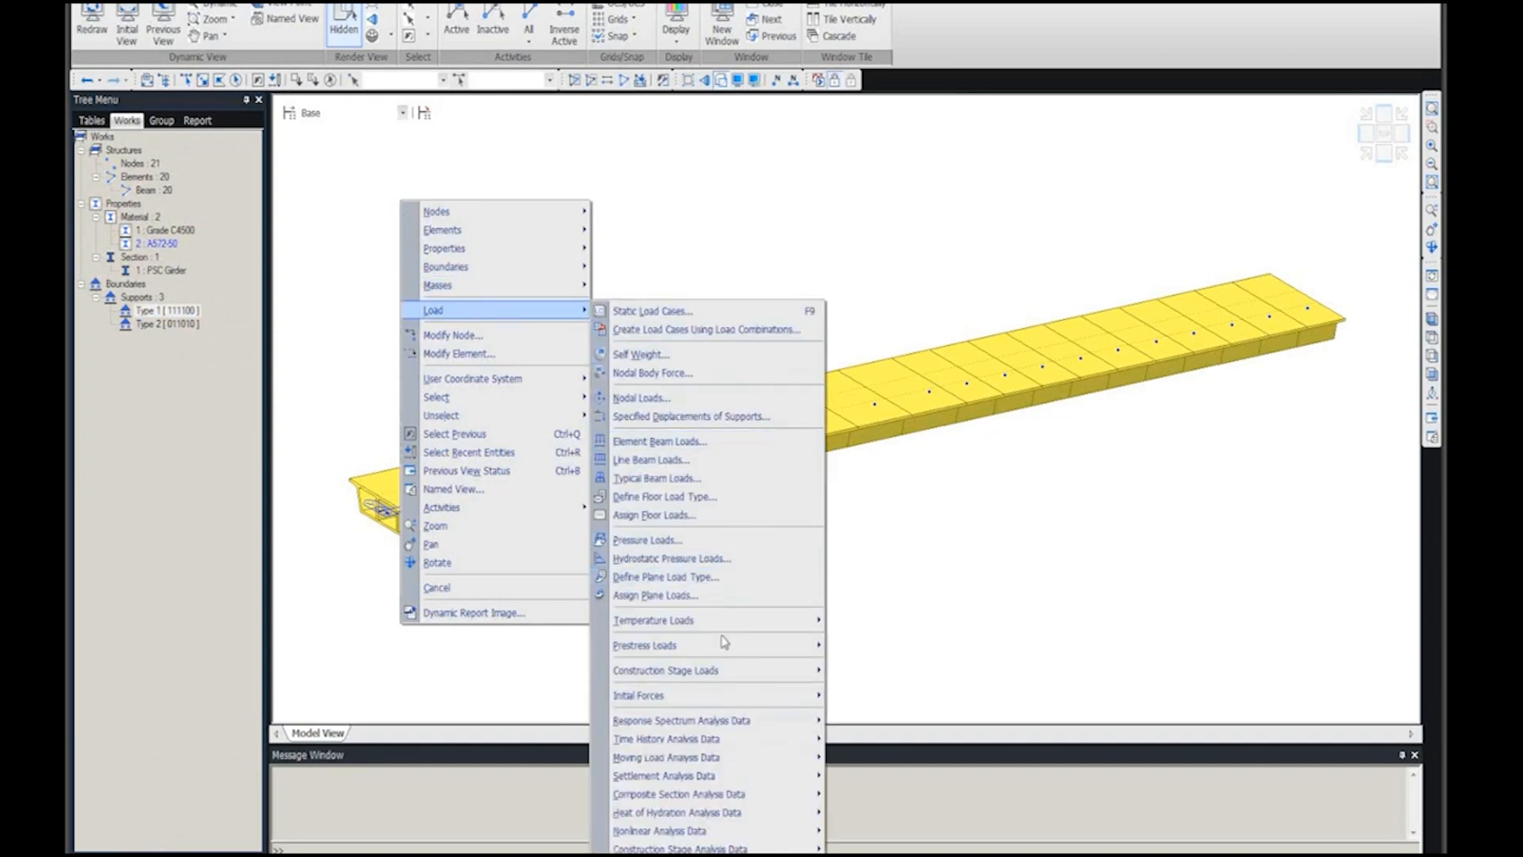
{"action": "mouse_move", "coordinate": [726, 645]}
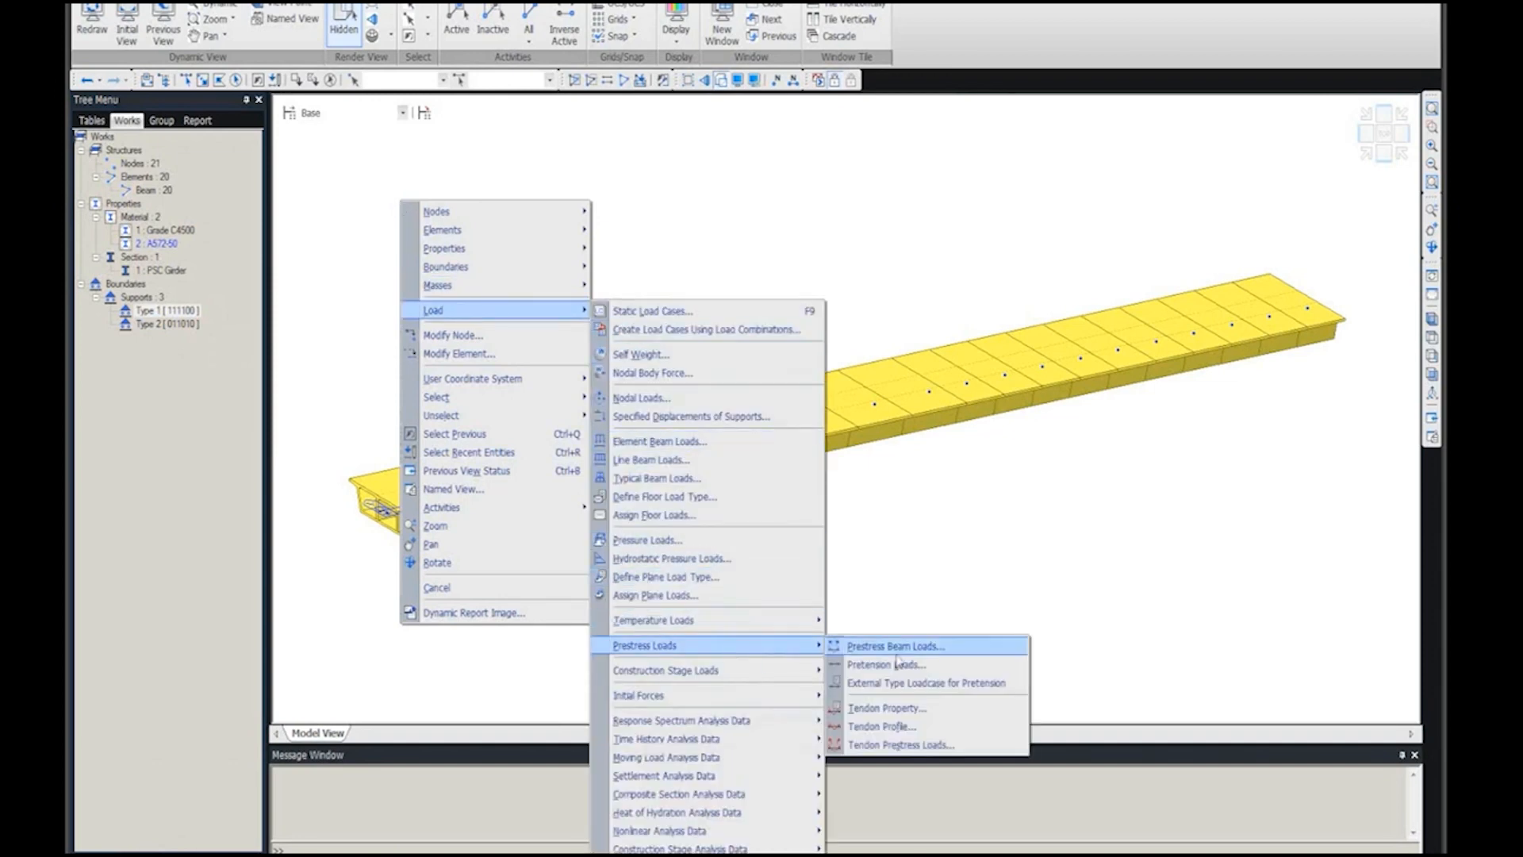
{"action": "left_click", "coordinate": [904, 709]}
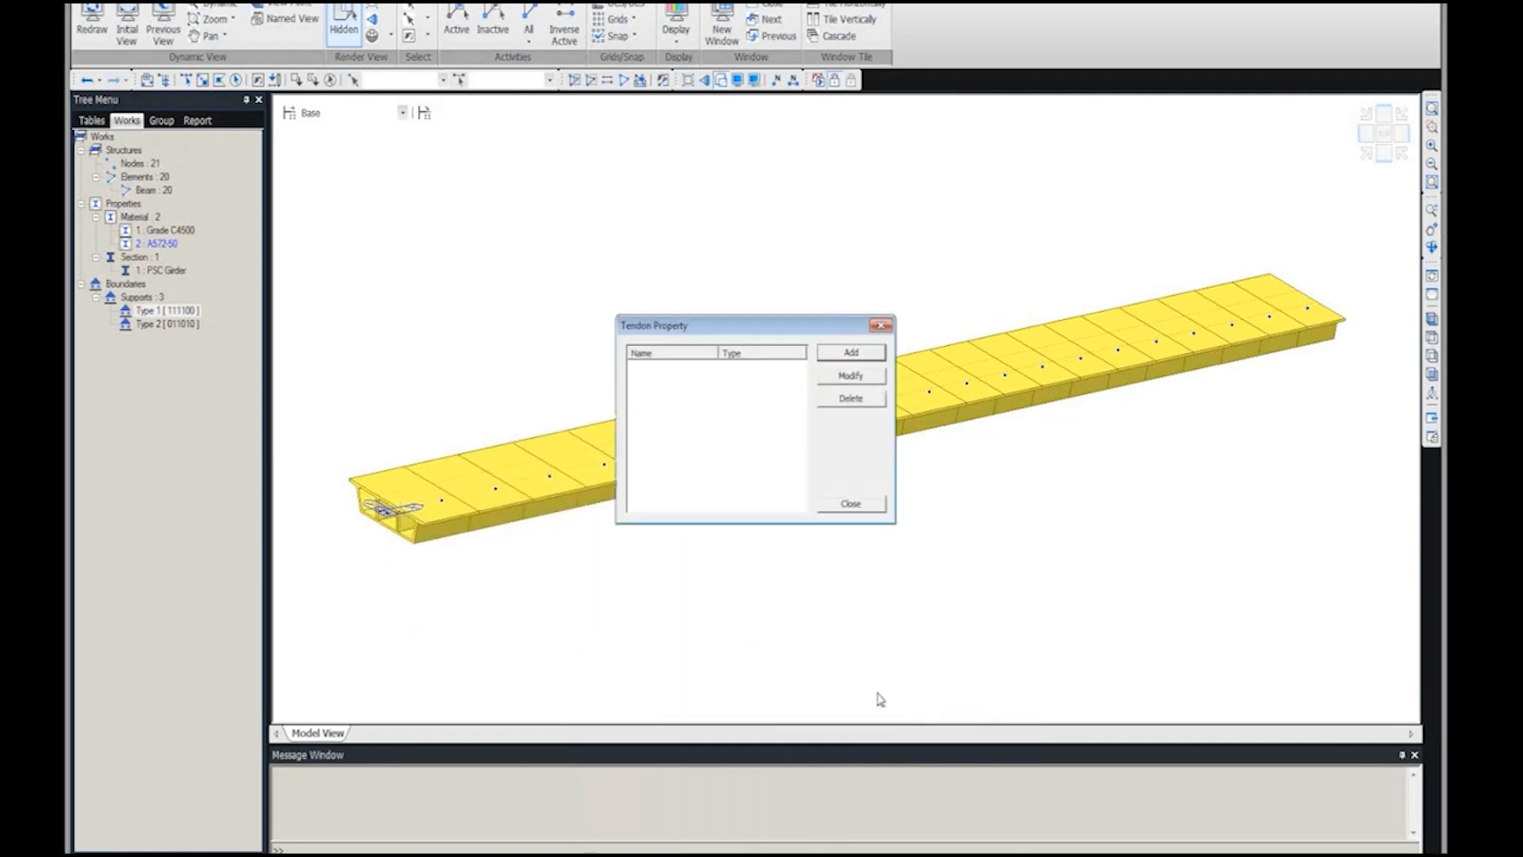
{"action": "left_click", "coordinate": [851, 354]}
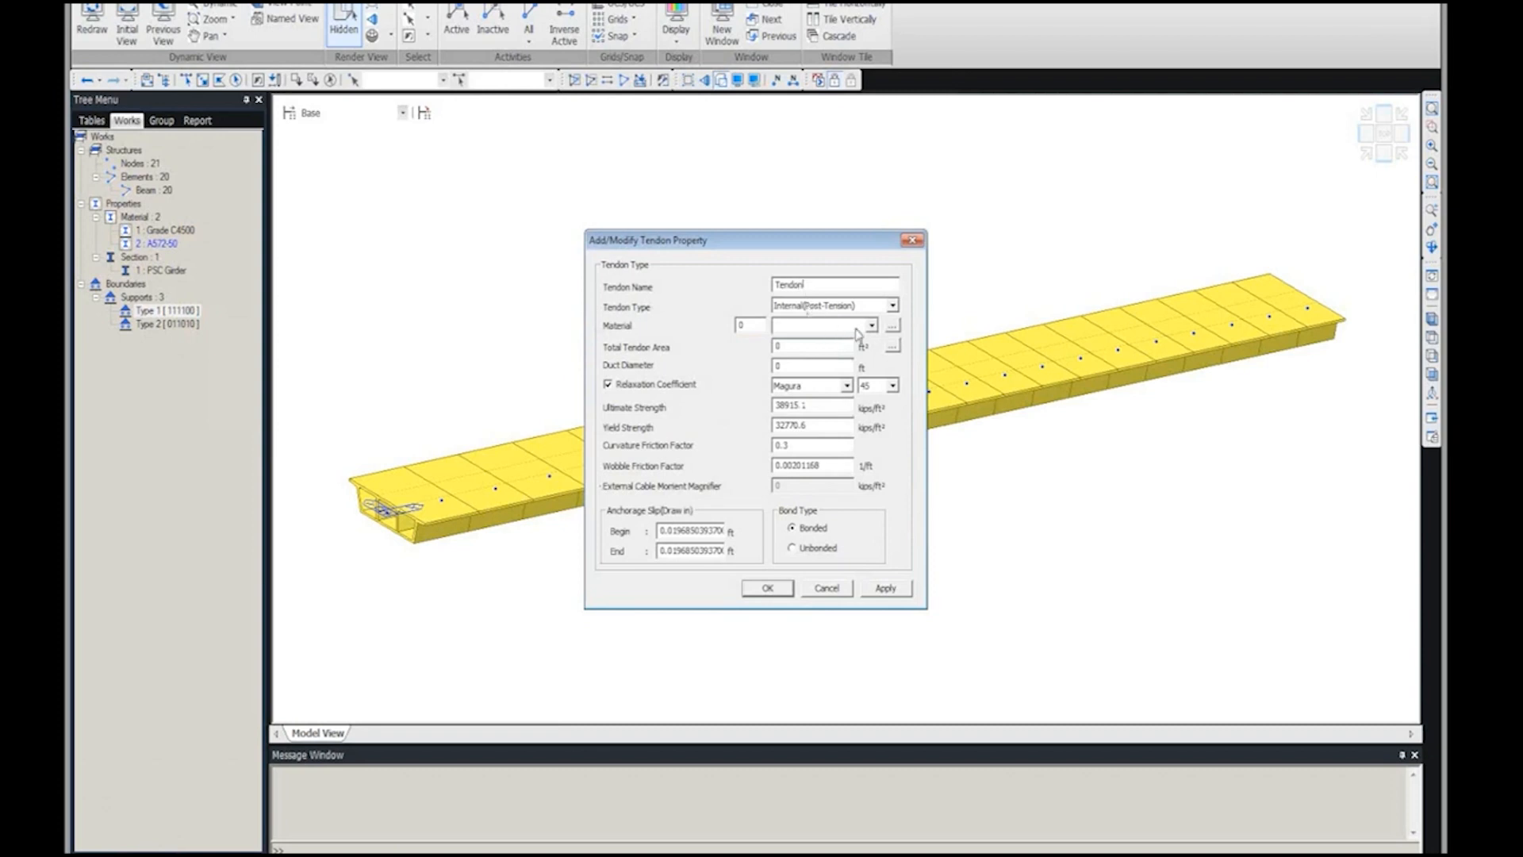
{"action": "left_click", "coordinate": [894, 307]}
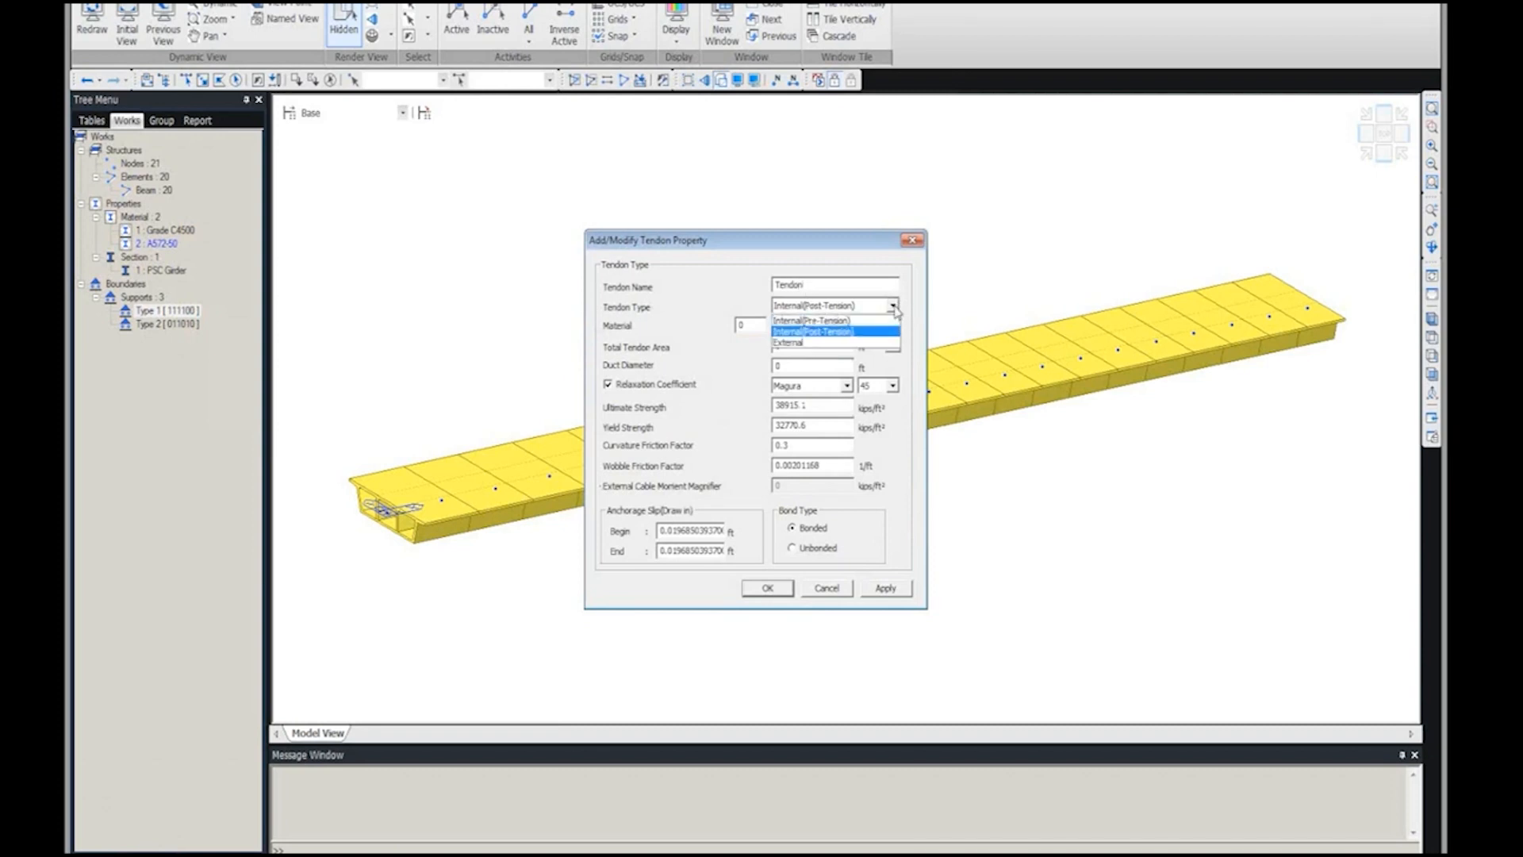
{"action": "left_click", "coordinate": [854, 332]}
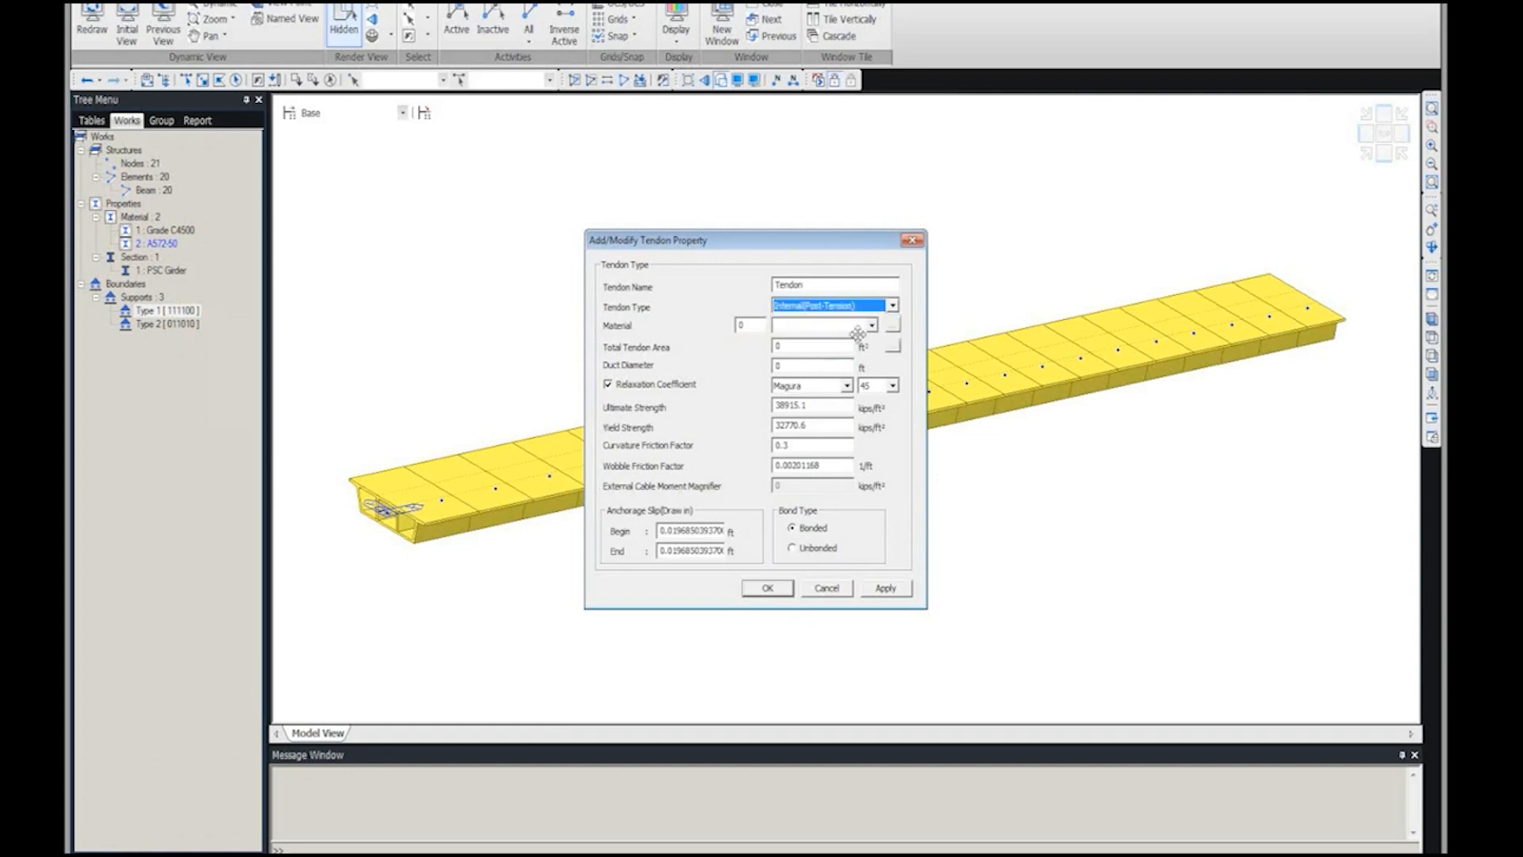
{"action": "left_click", "coordinate": [871, 326]}
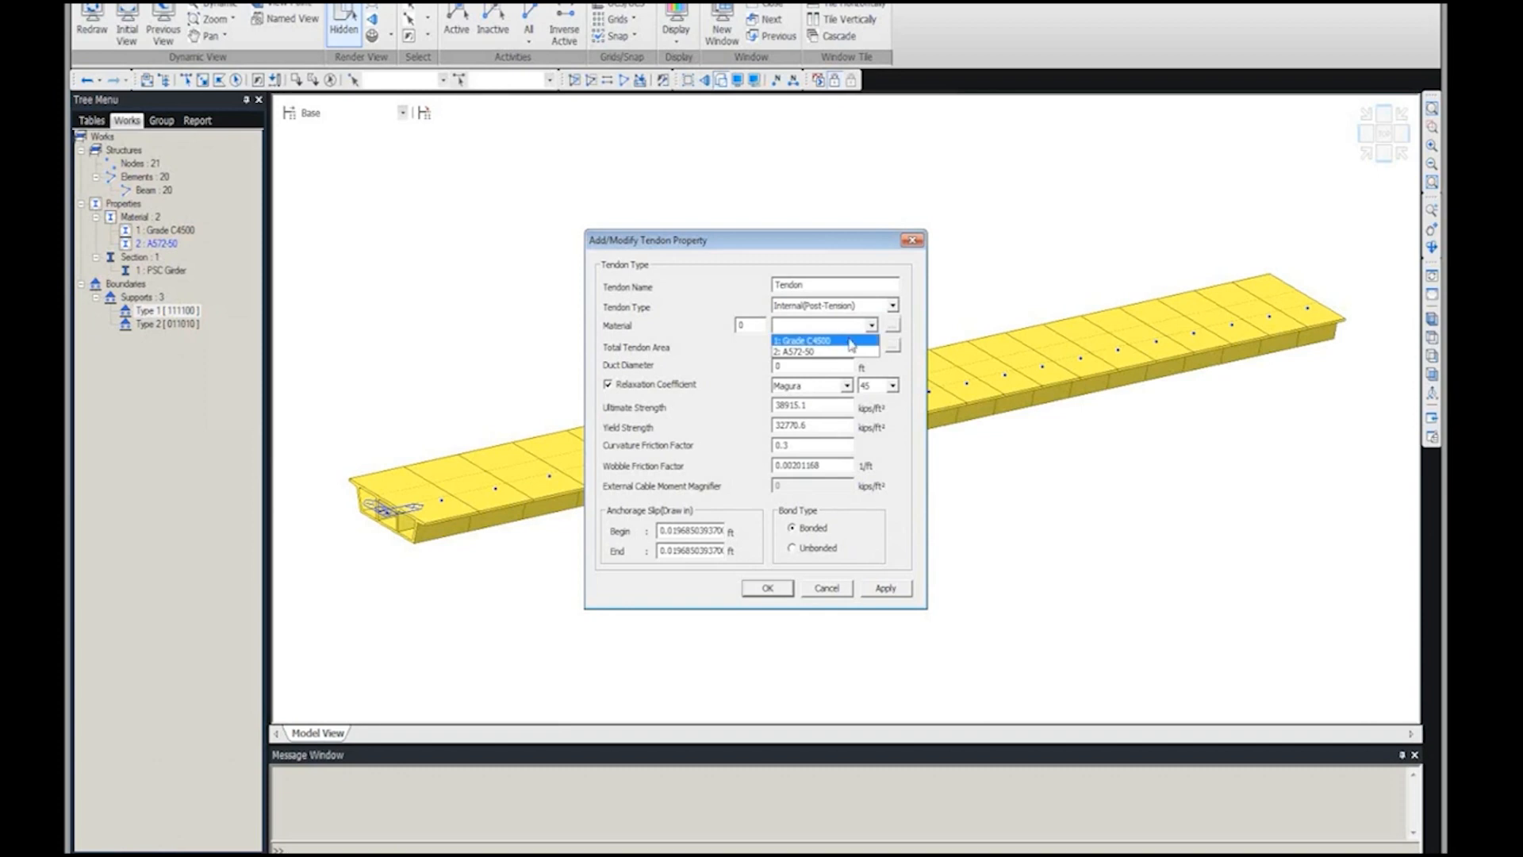
{"action": "left_click", "coordinate": [837, 352]}
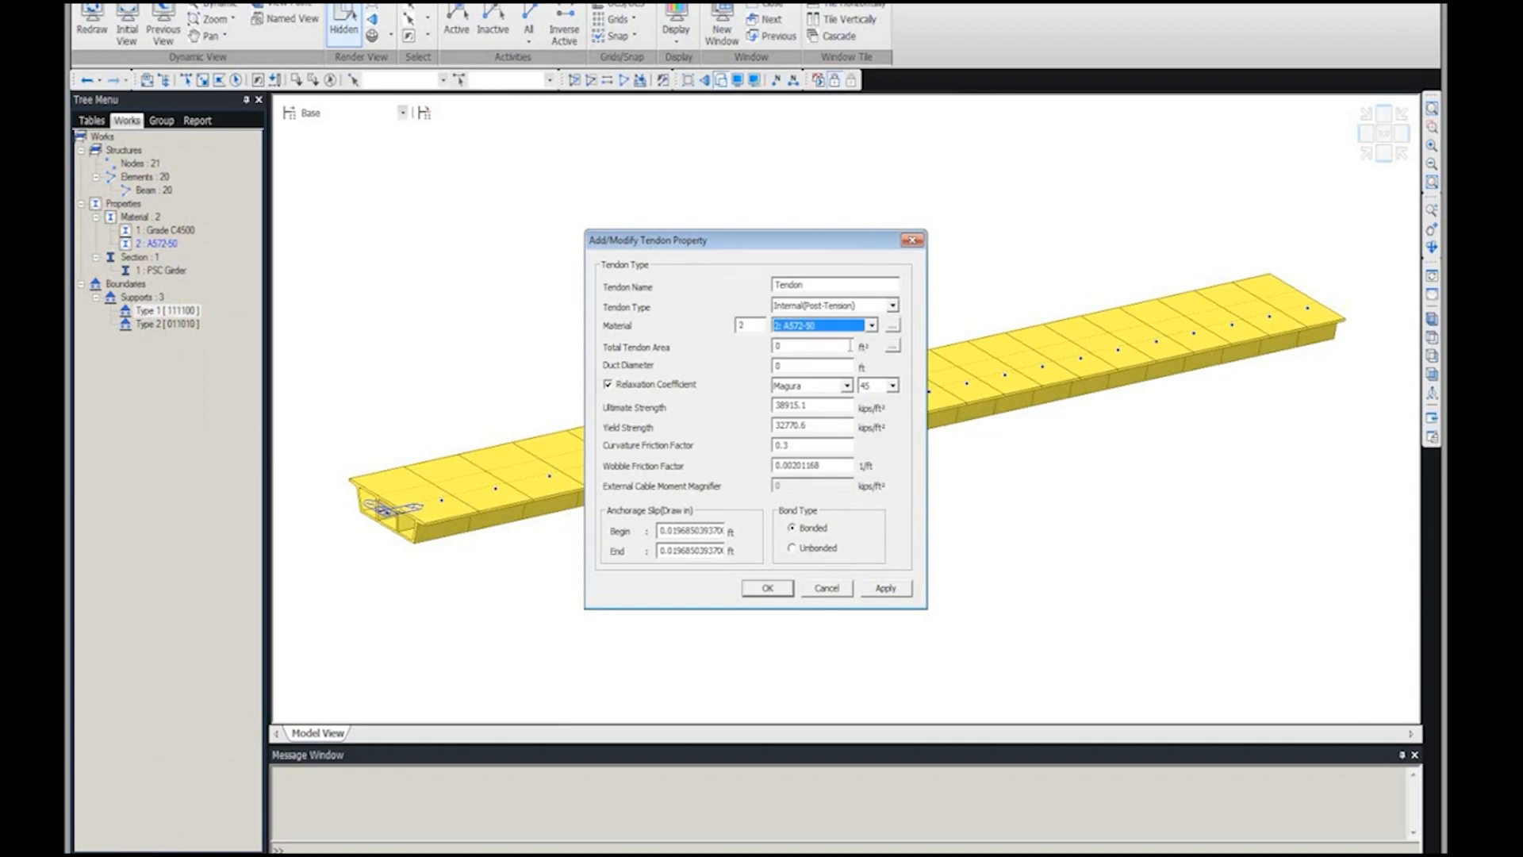
{"action": "left_click", "coordinate": [892, 347]}
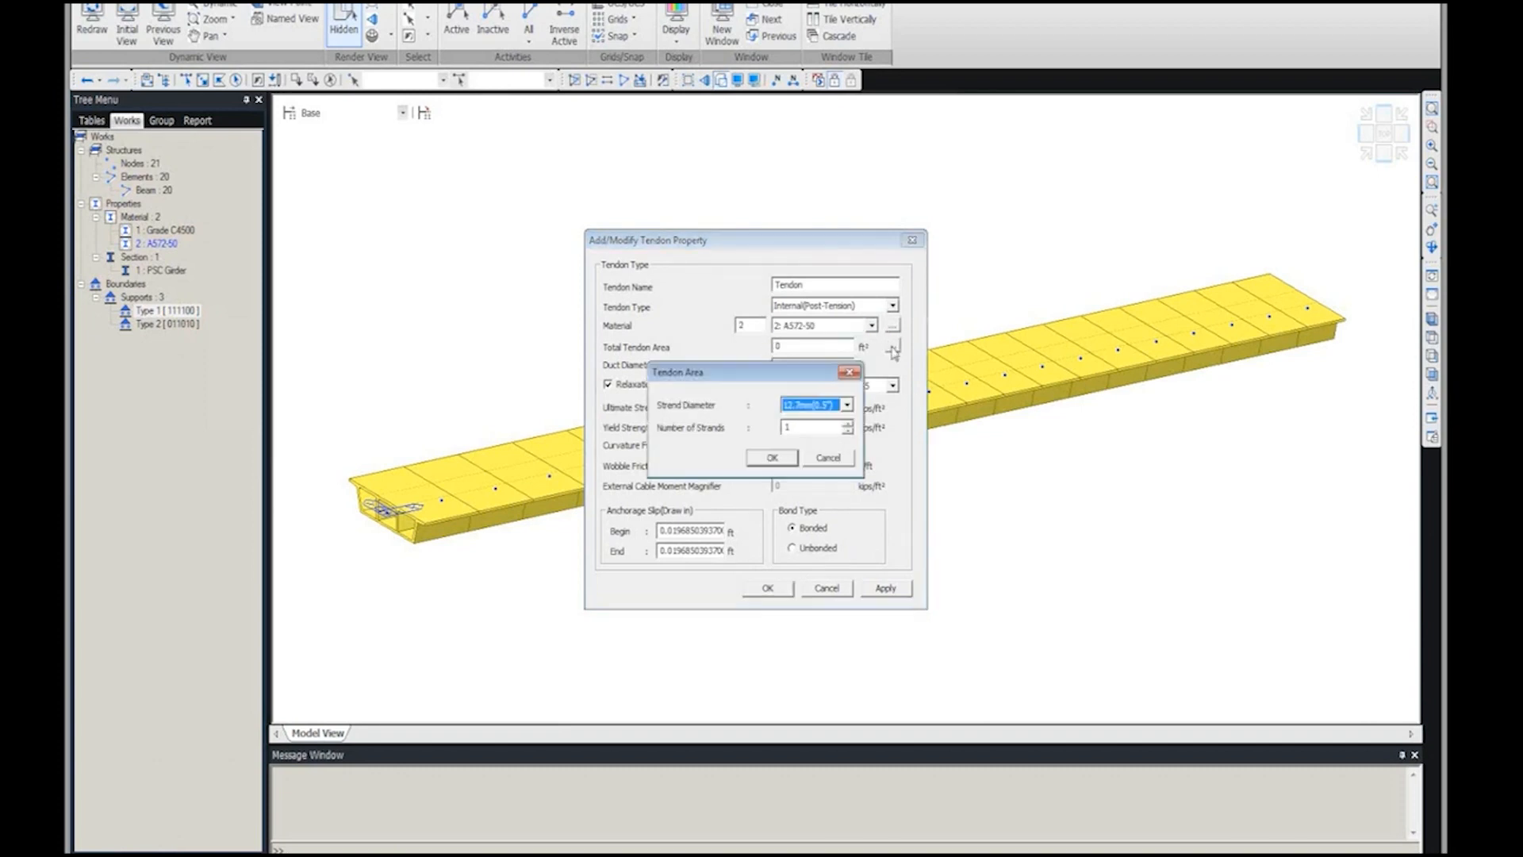
{"action": "left_click", "coordinate": [785, 427]}
{"action": "type", "text": "40"}
{"action": "left_click", "coordinate": [772, 459]}
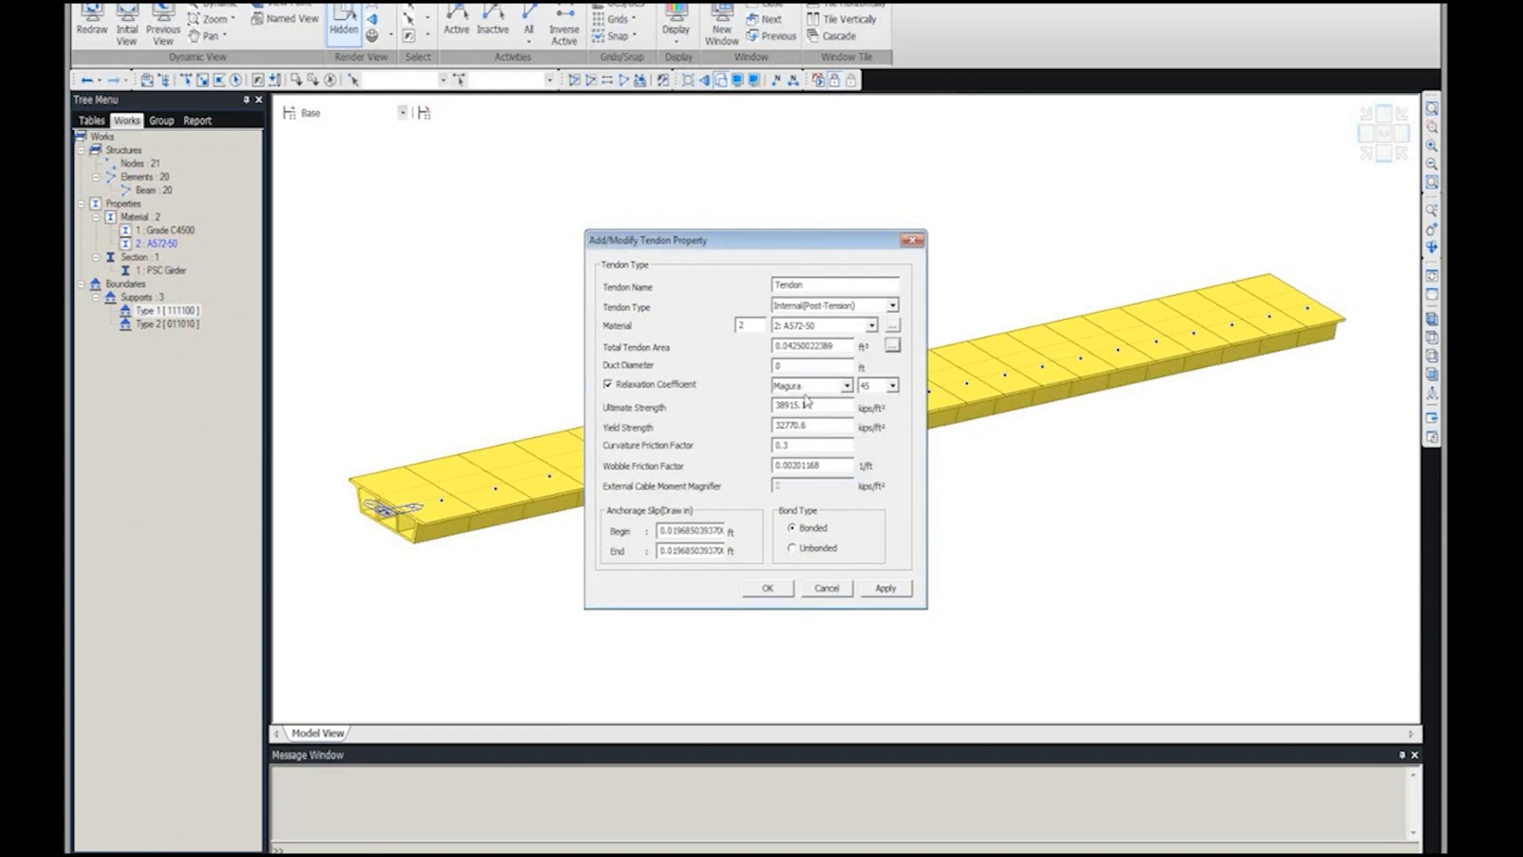
{"action": "left_click", "coordinate": [912, 239]}
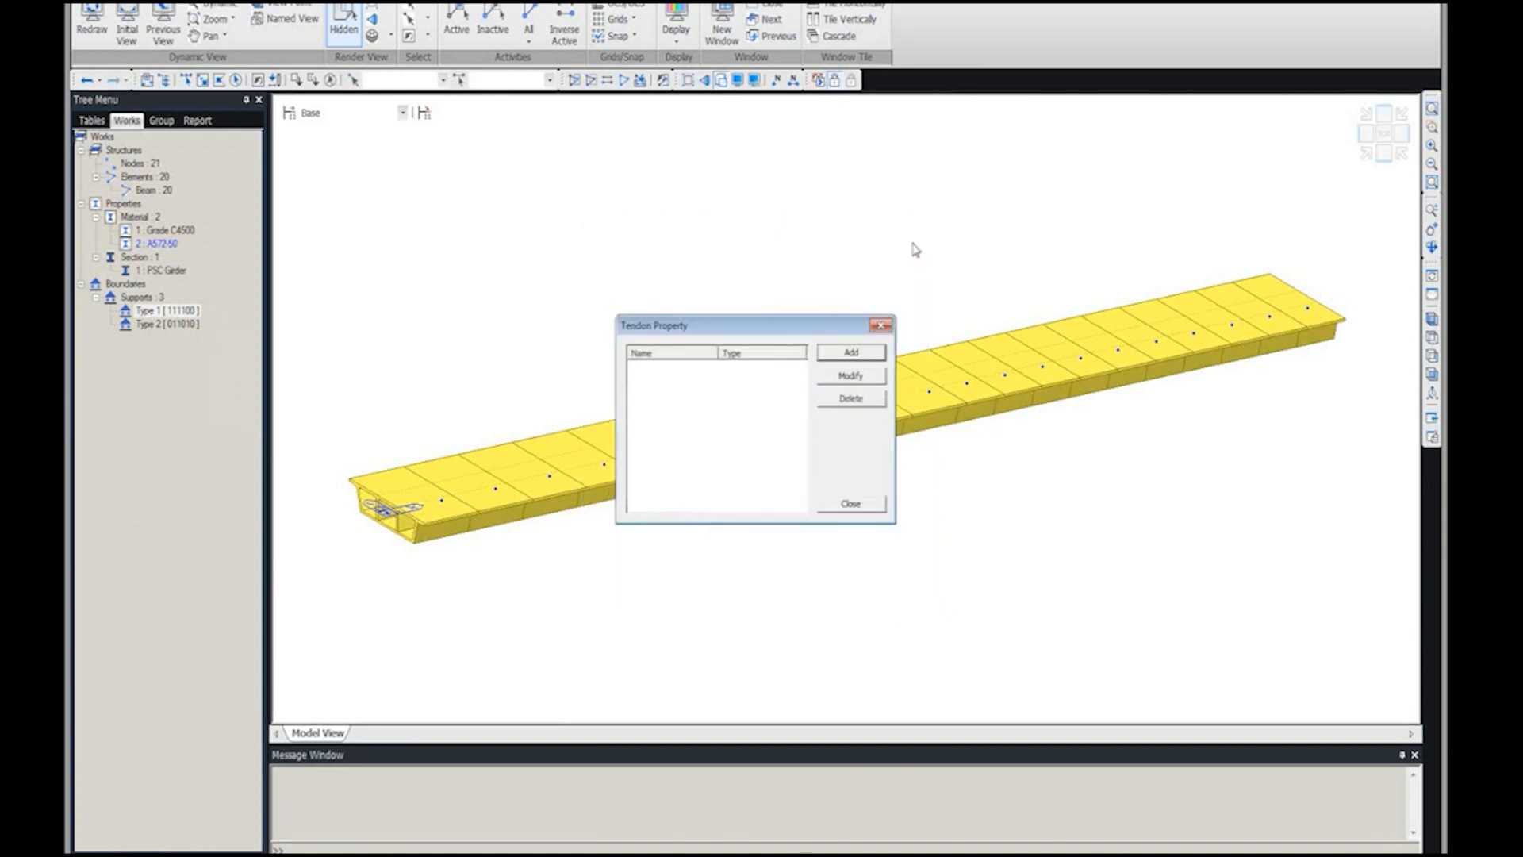
{"action": "left_click", "coordinate": [852, 507]}
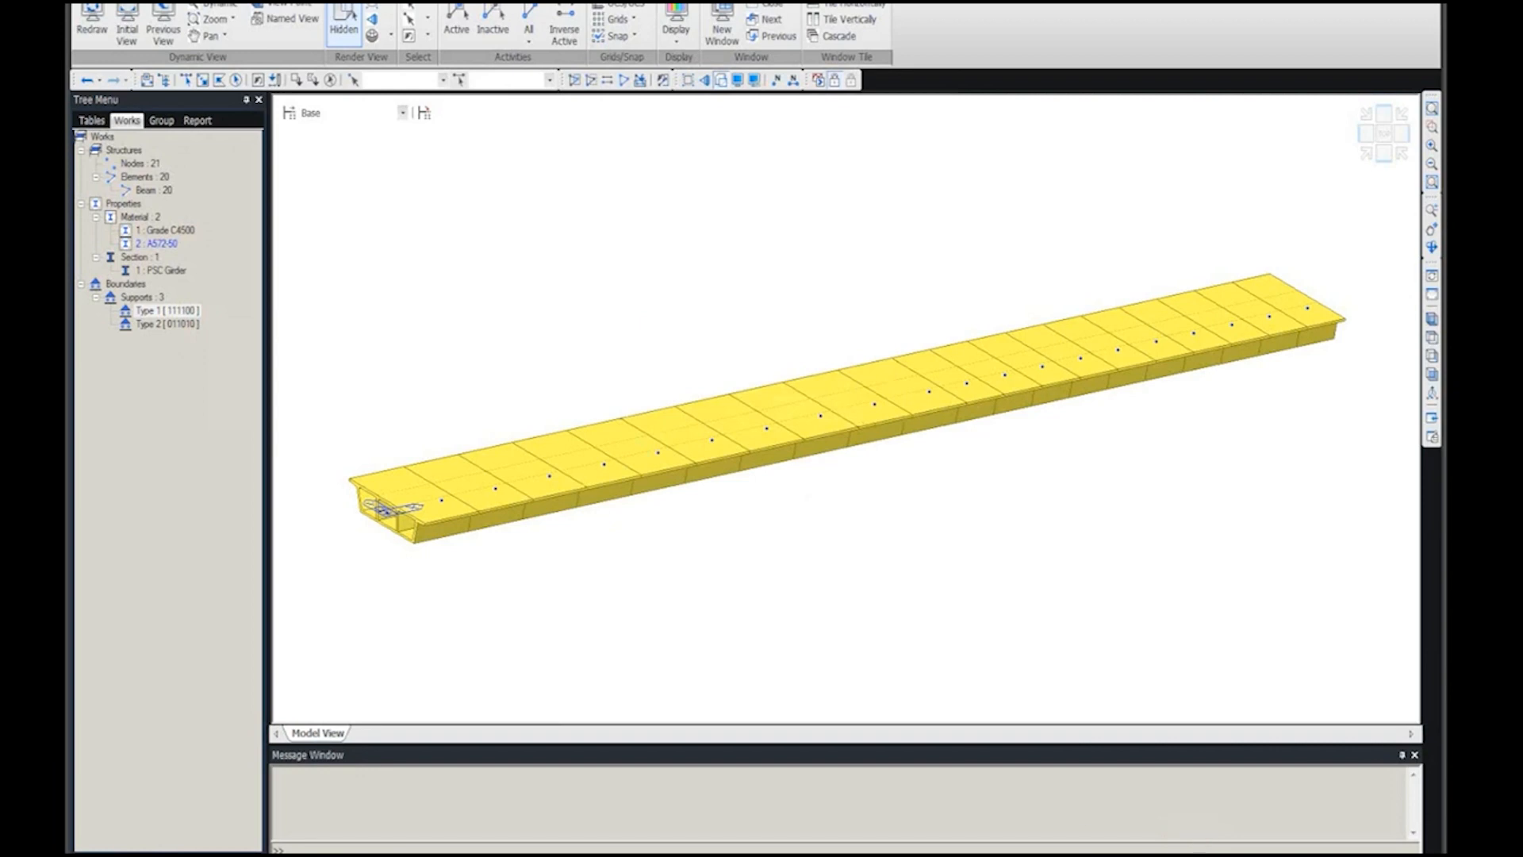
Start a new tendon property named Tendon, of type Internal(Post-Tension), with material A572-50.
{"action": "right_click", "coordinate": [450, 204]}
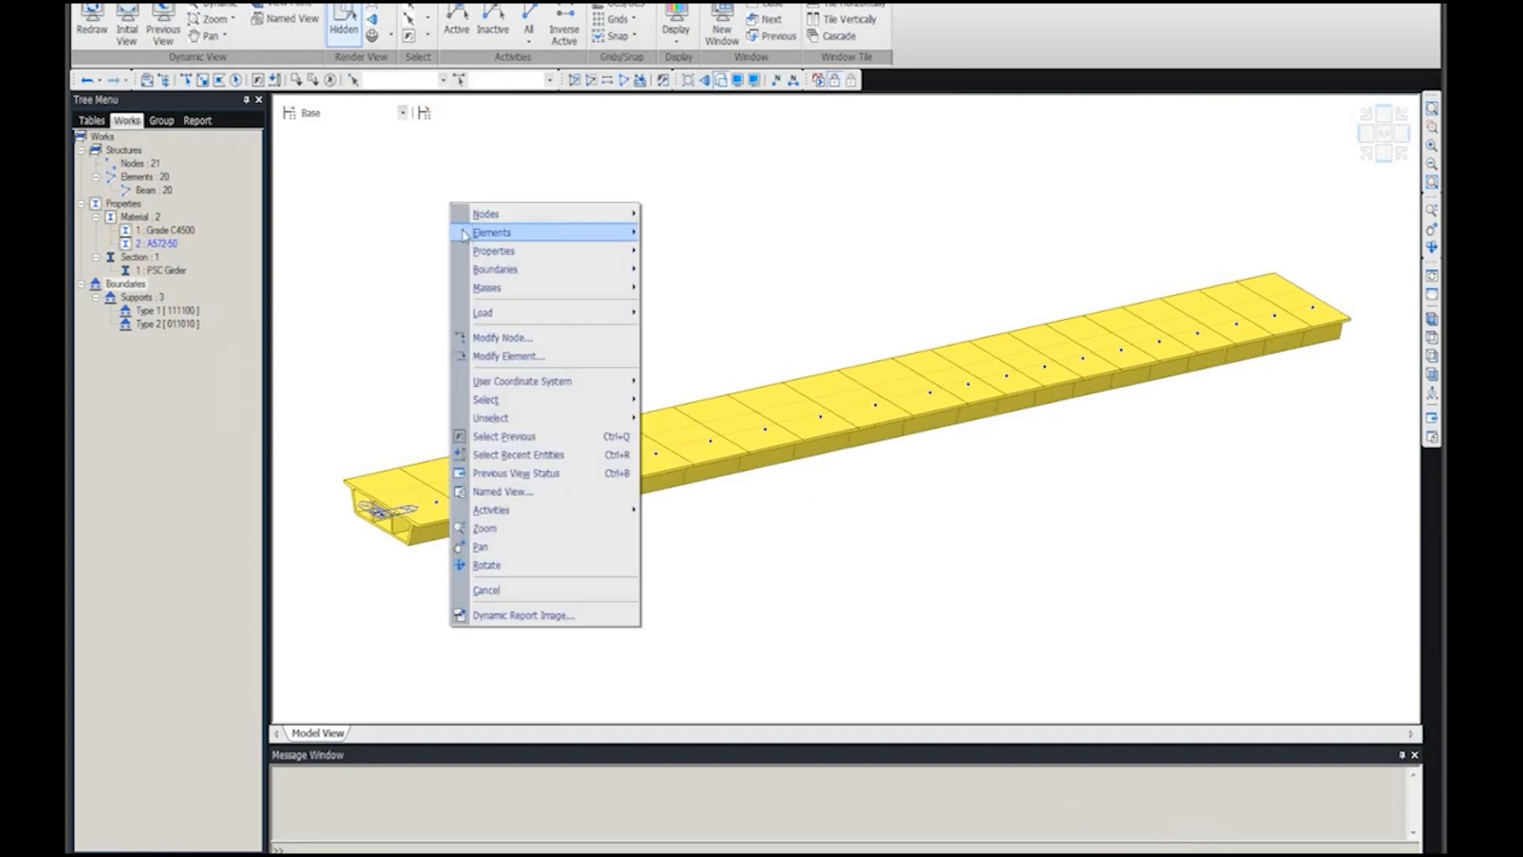
{"action": "mouse_move", "coordinate": [493, 252]}
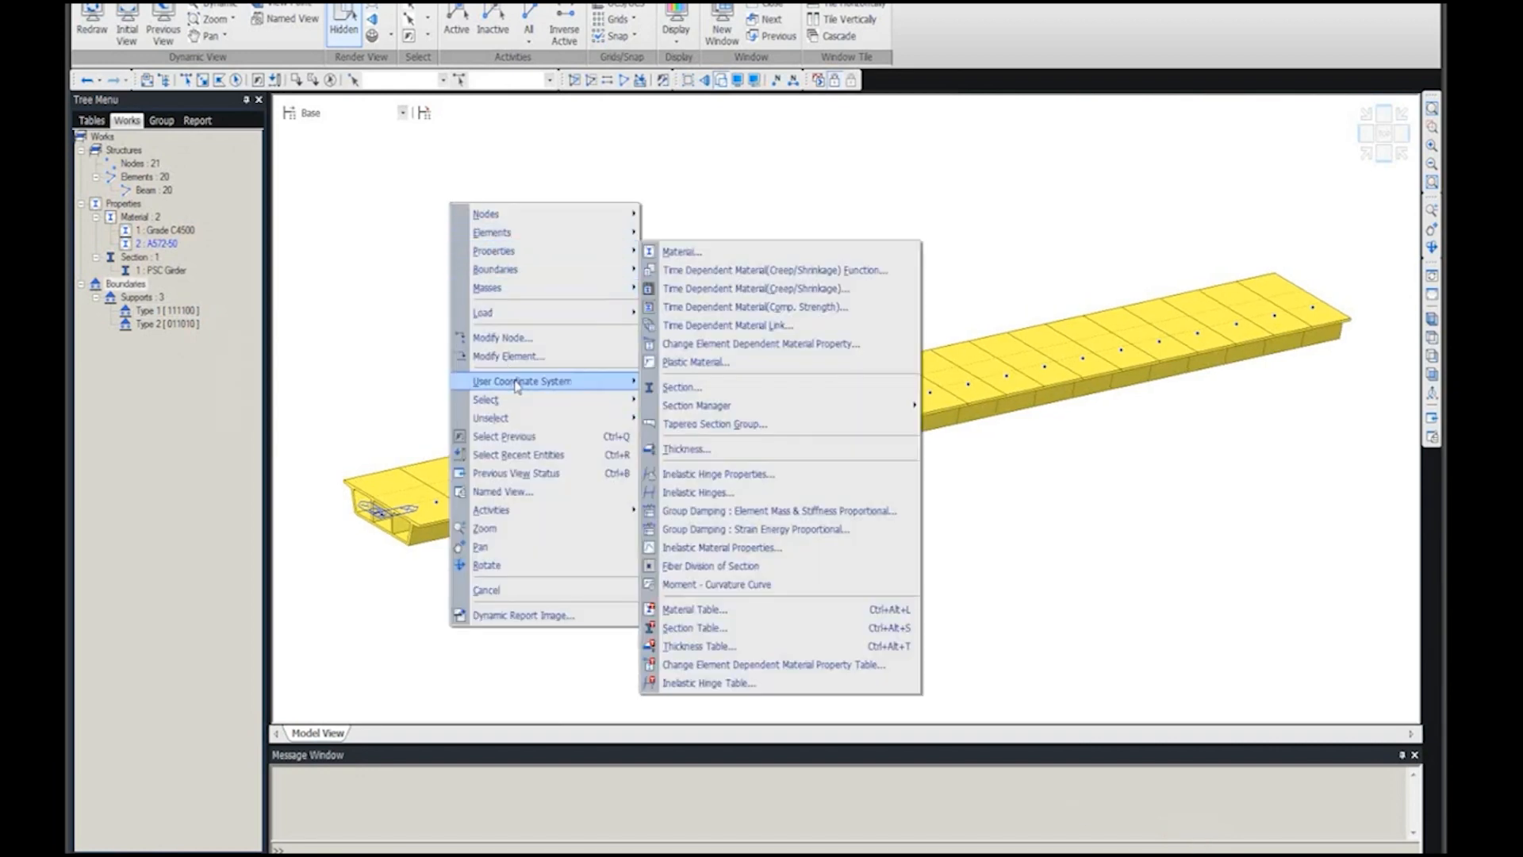
{"action": "mouse_move", "coordinate": [571, 313]}
{"action": "mouse_move", "coordinate": [742, 648]}
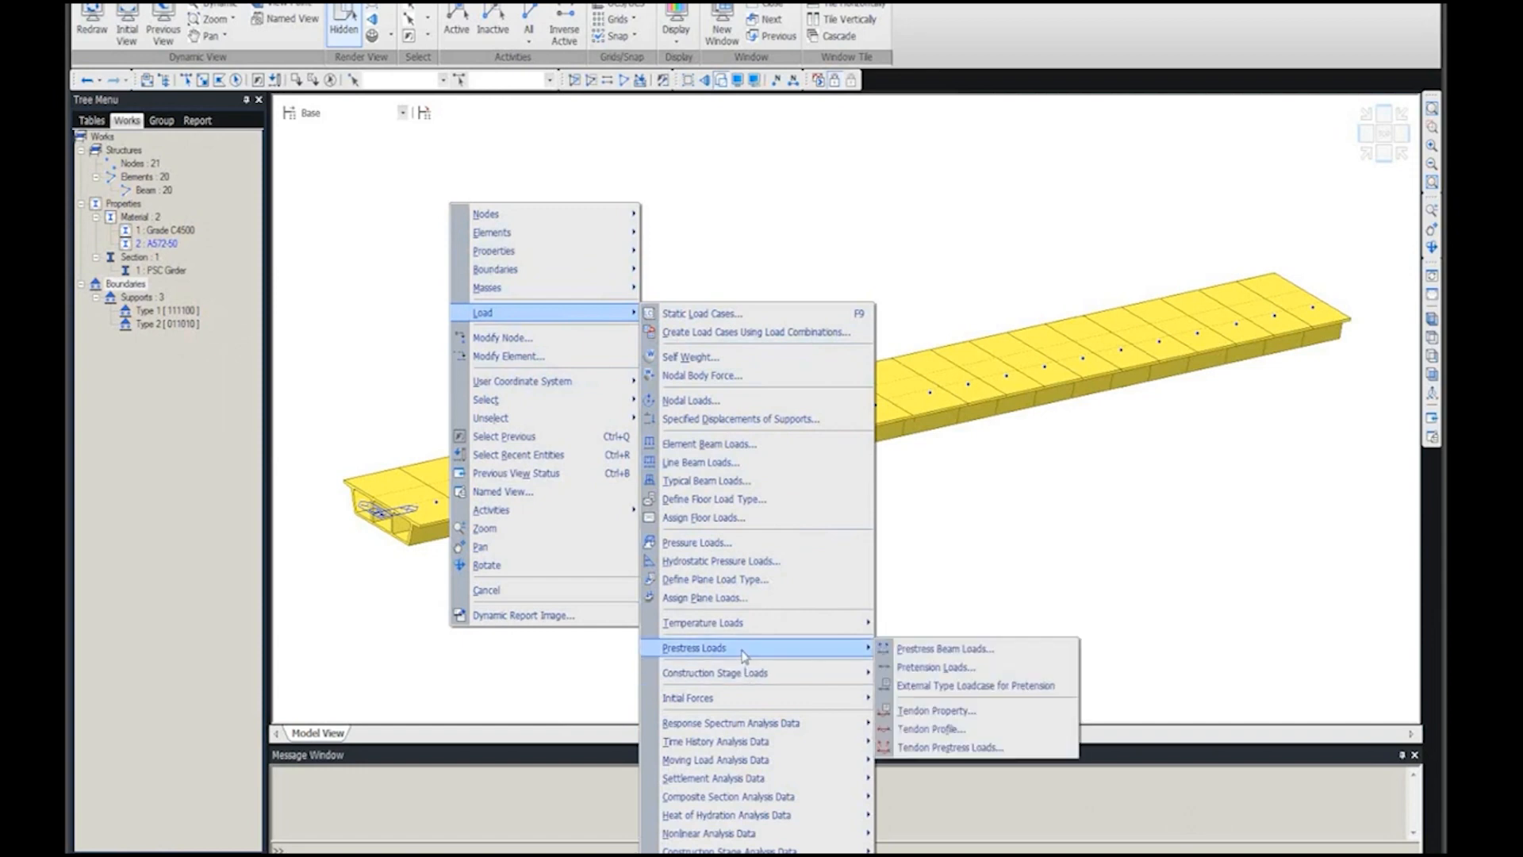
{"action": "left_click", "coordinate": [936, 675]}
{"action": "left_click", "coordinate": [849, 354]}
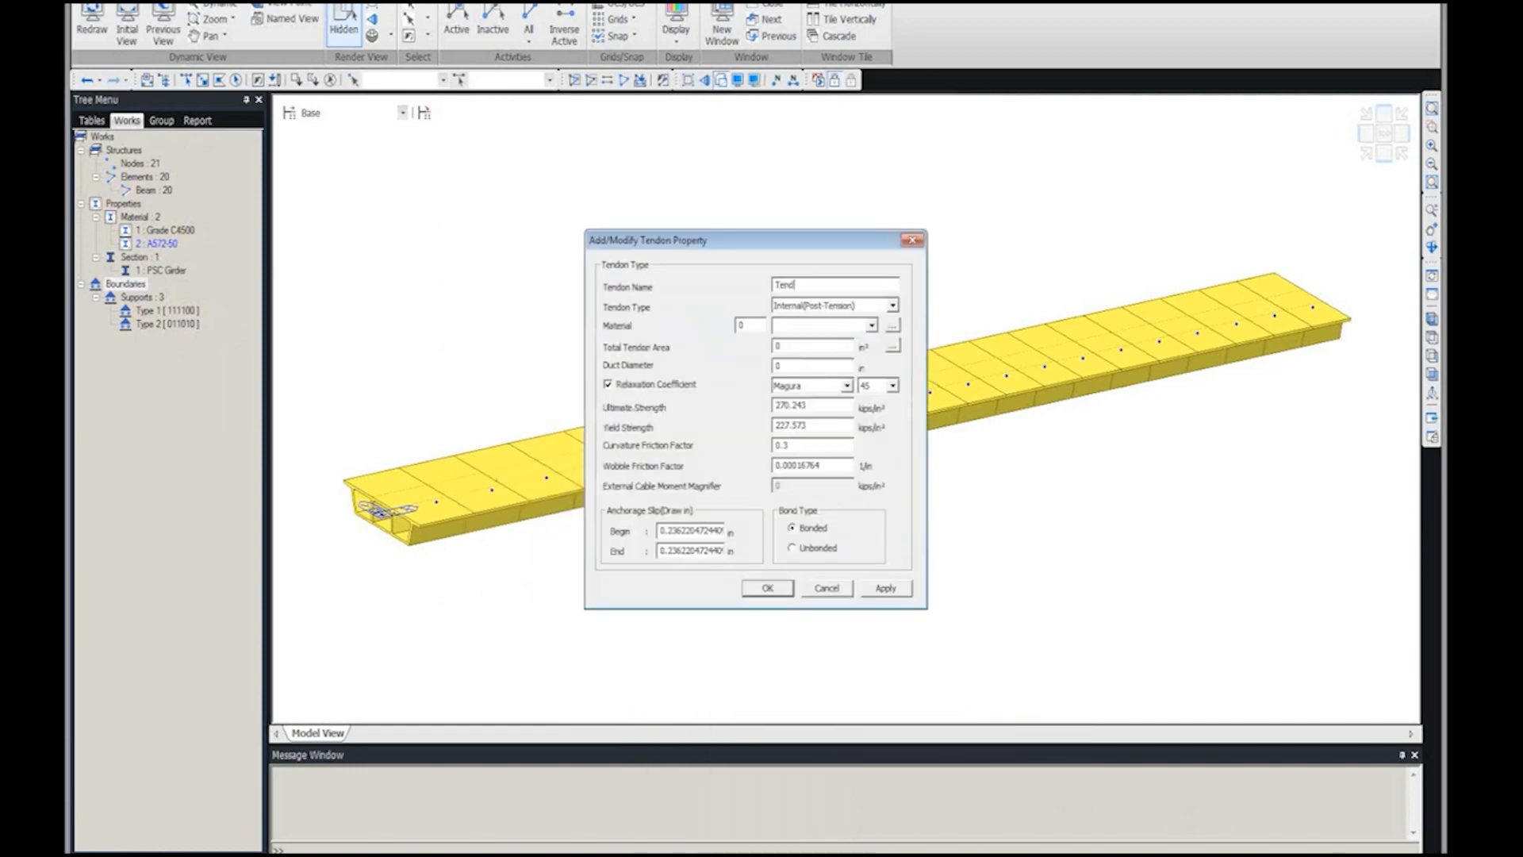
{"action": "left_click", "coordinate": [872, 325]}
{"action": "left_click", "coordinate": [853, 351]}
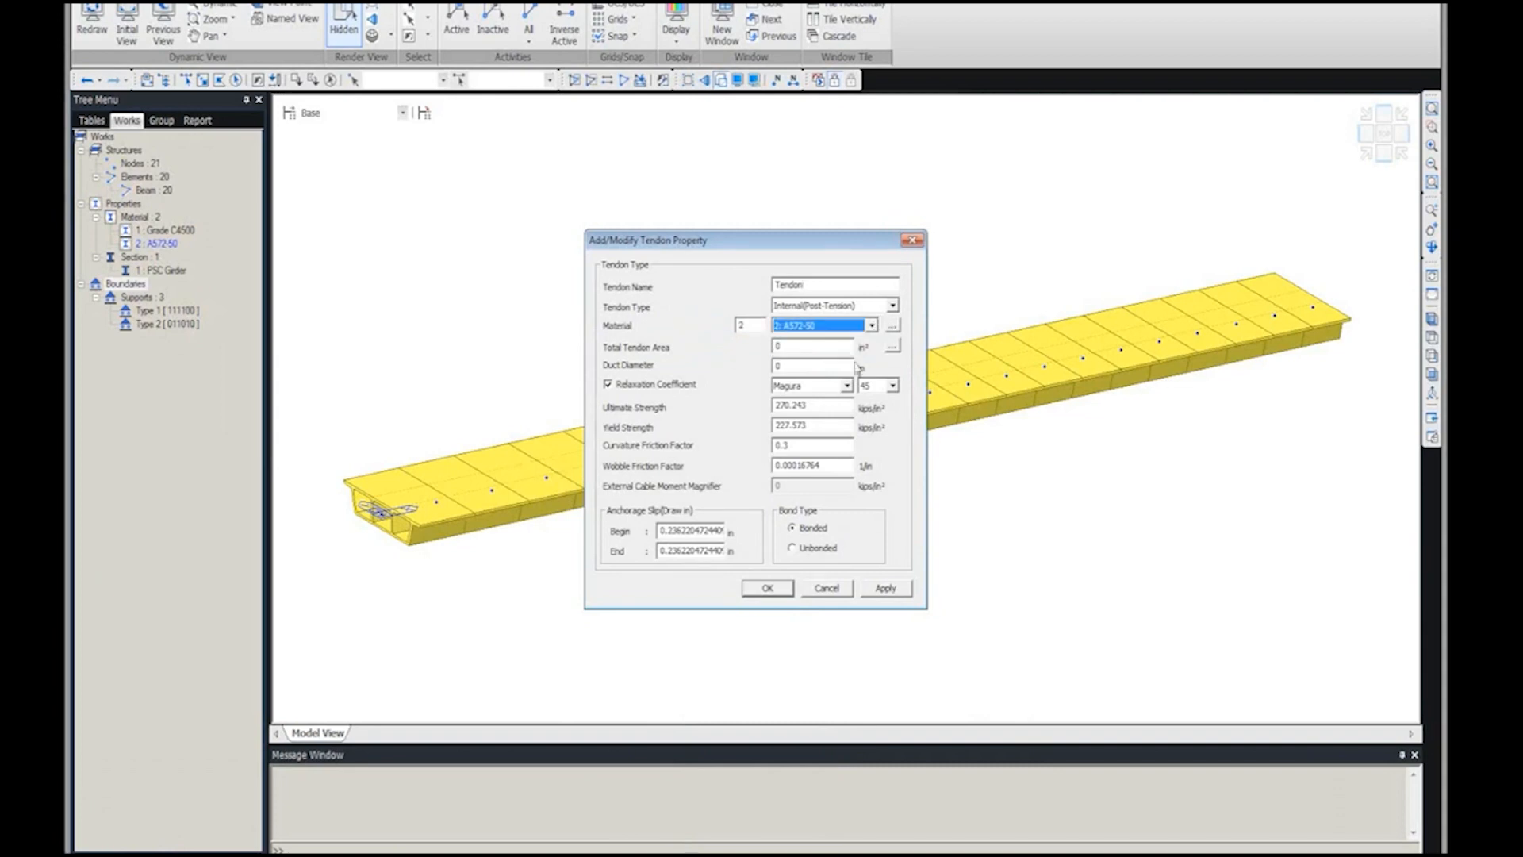
{"action": "left_click", "coordinate": [893, 347]}
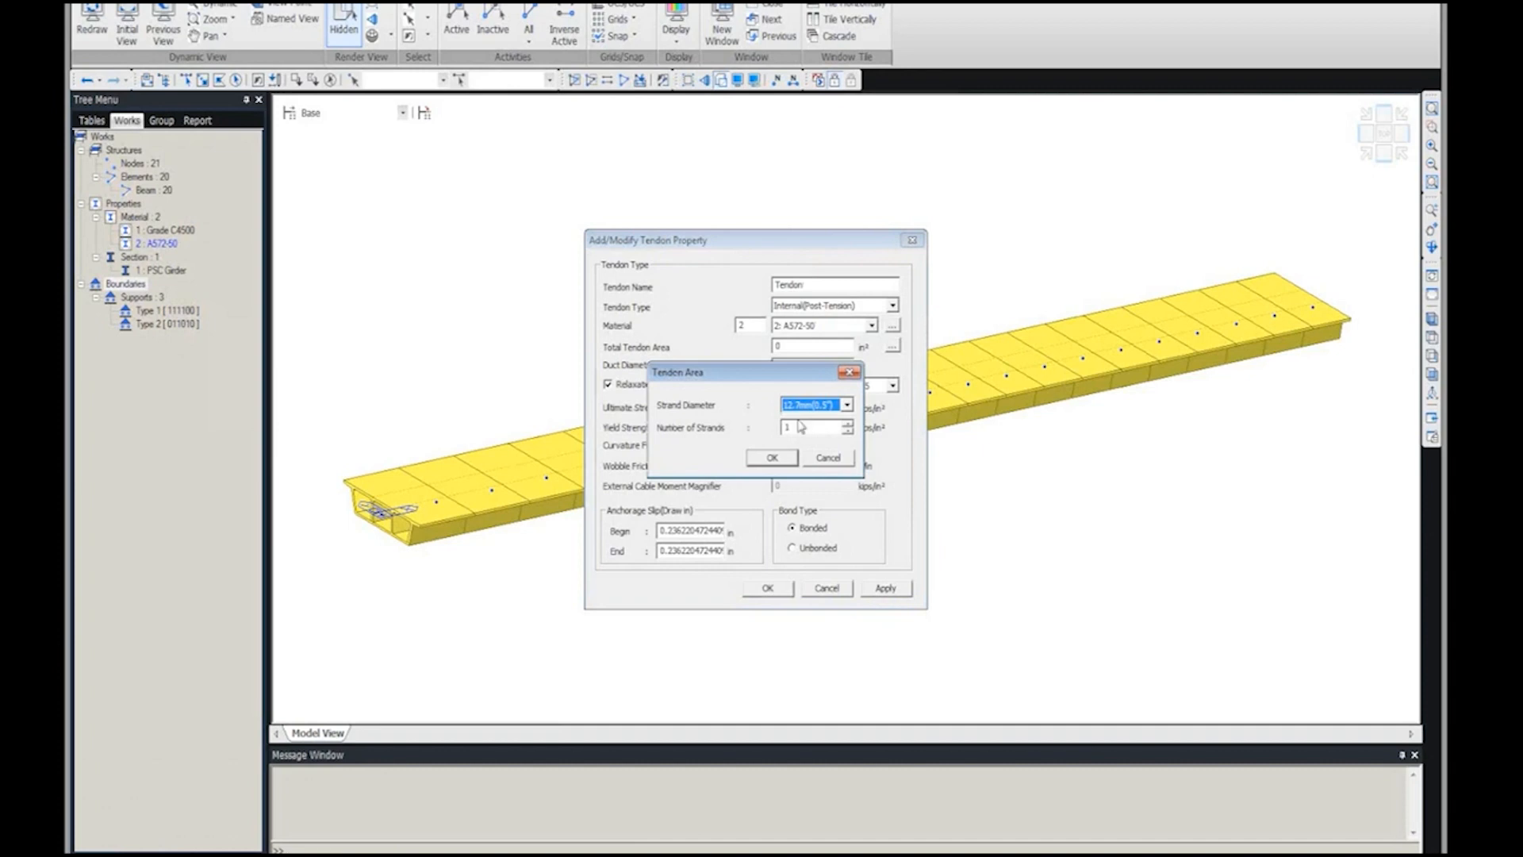
{"action": "key", "text": "Tab"}
{"action": "type", "text": "40"}
{"action": "left_click", "coordinate": [770, 458]}
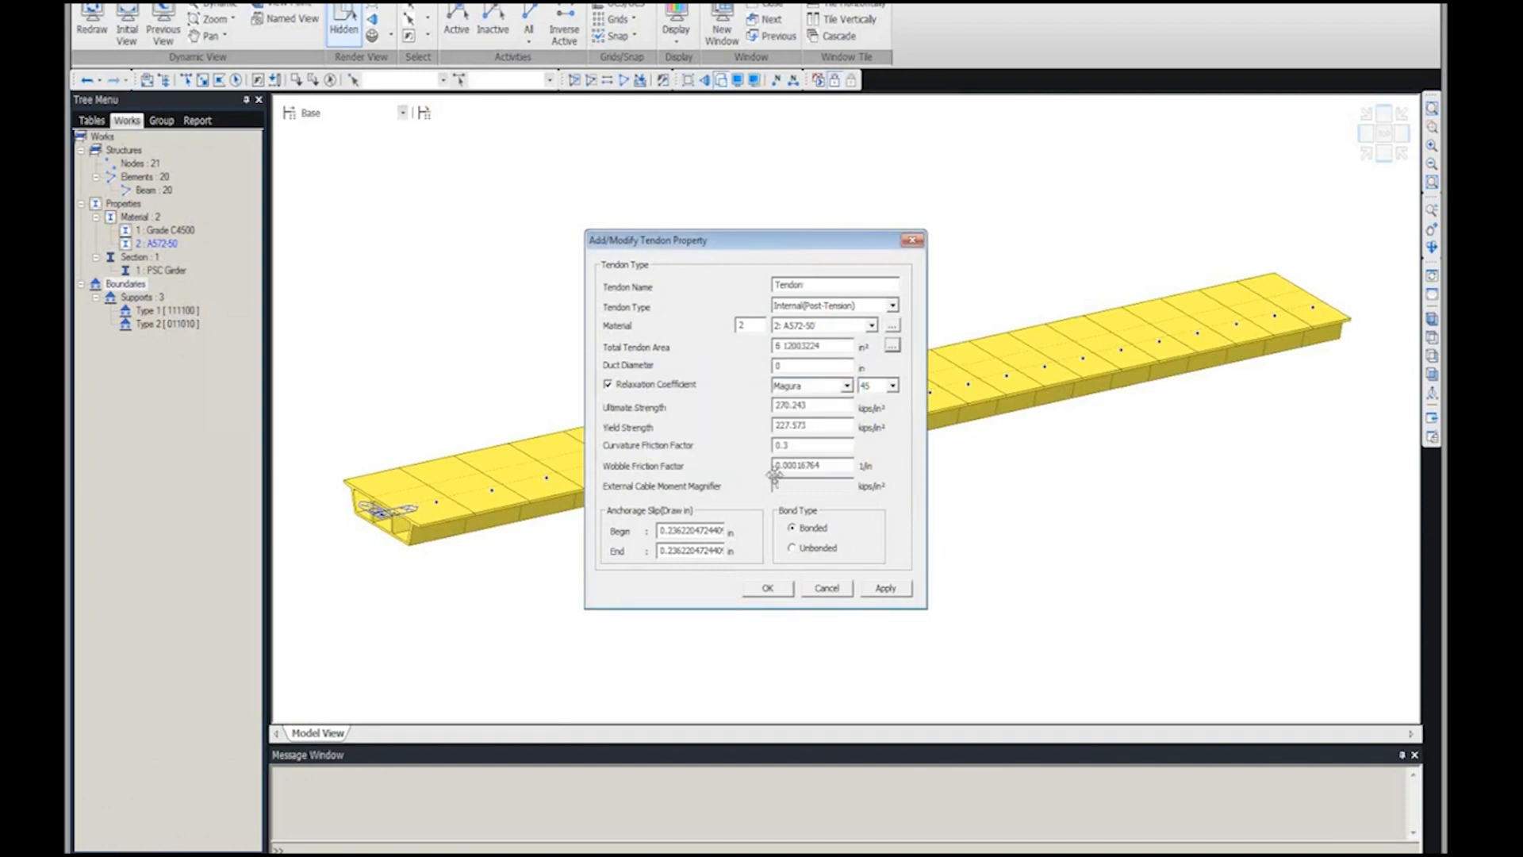
{"action": "left_click_drag", "start_coordinate": [845, 346], "coordinate": [760, 346]}
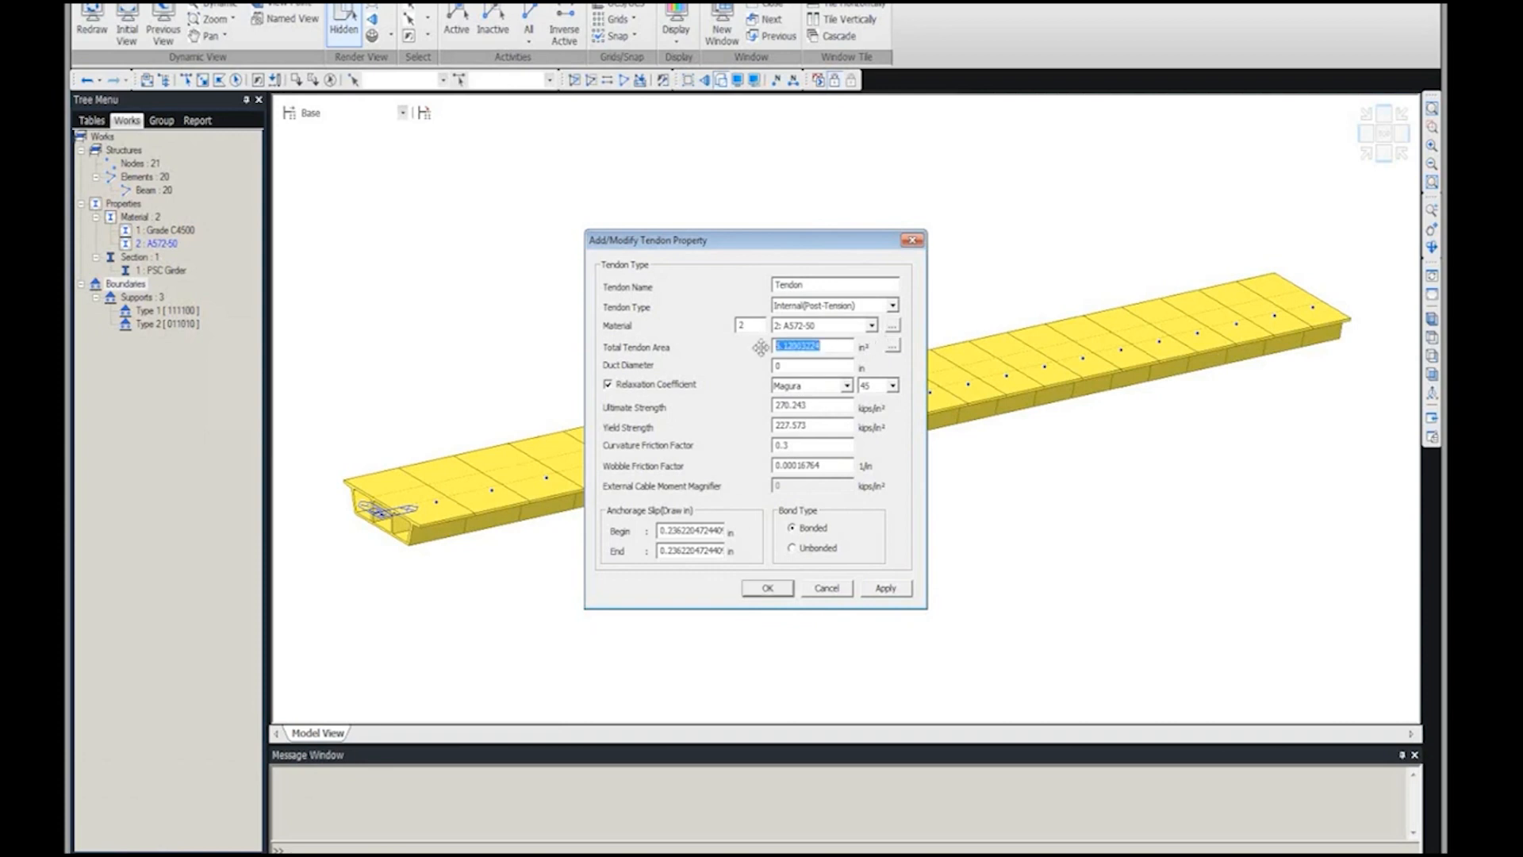
{"action": "key", "text": "Delete"}
Calculate the total tendon area from 30 strands of 12.7mm(0.5") diameter and set the duct diameter to 5 in.
{"action": "left_click", "coordinate": [892, 347]}
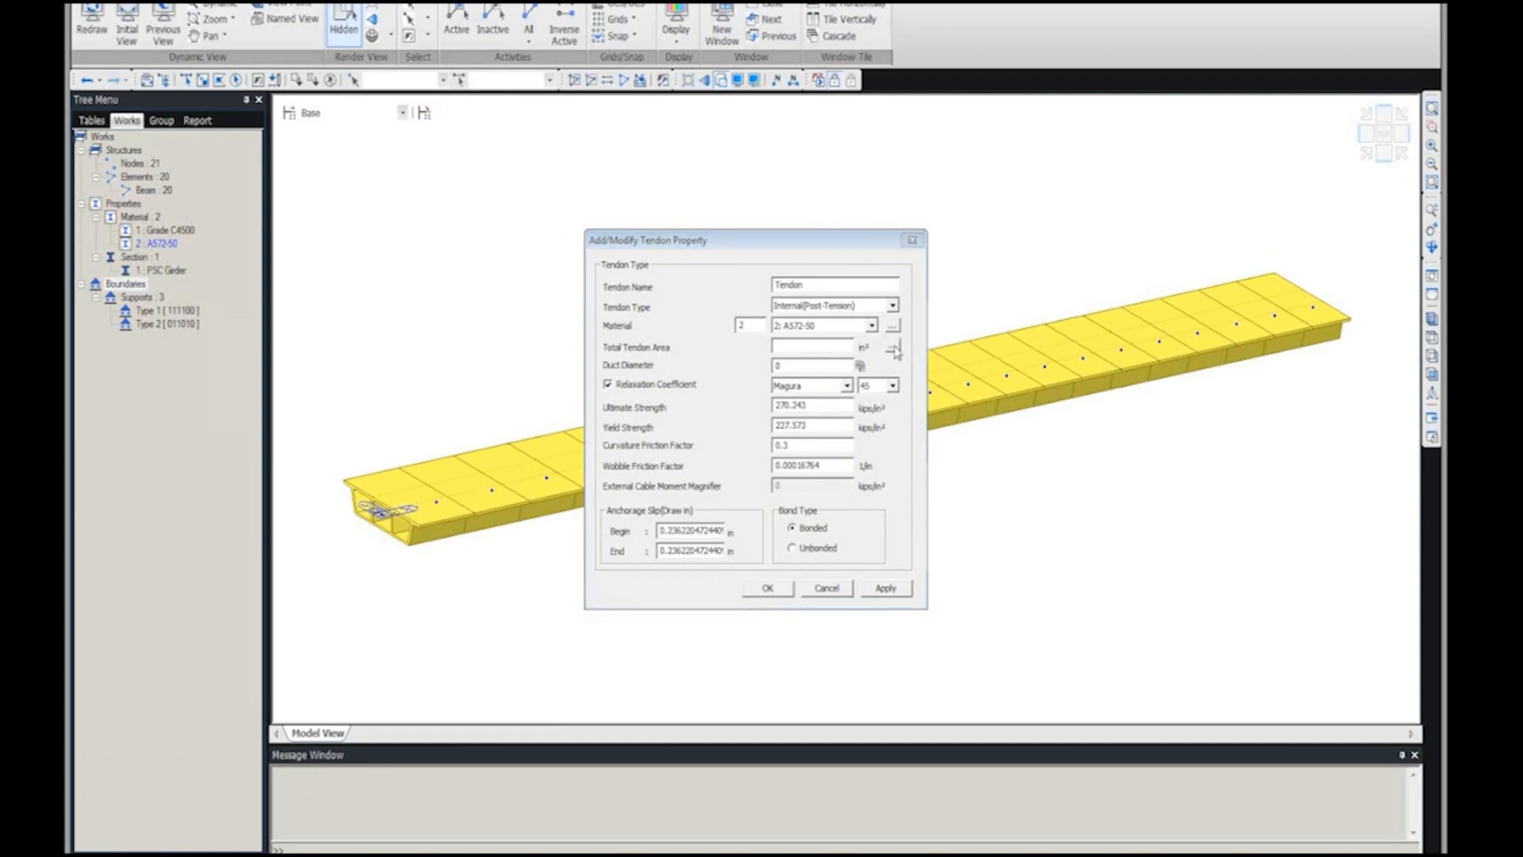
{"action": "double_click", "coordinate": [809, 425]}
{"action": "type", "text": "30"}
{"action": "left_click", "coordinate": [772, 458]}
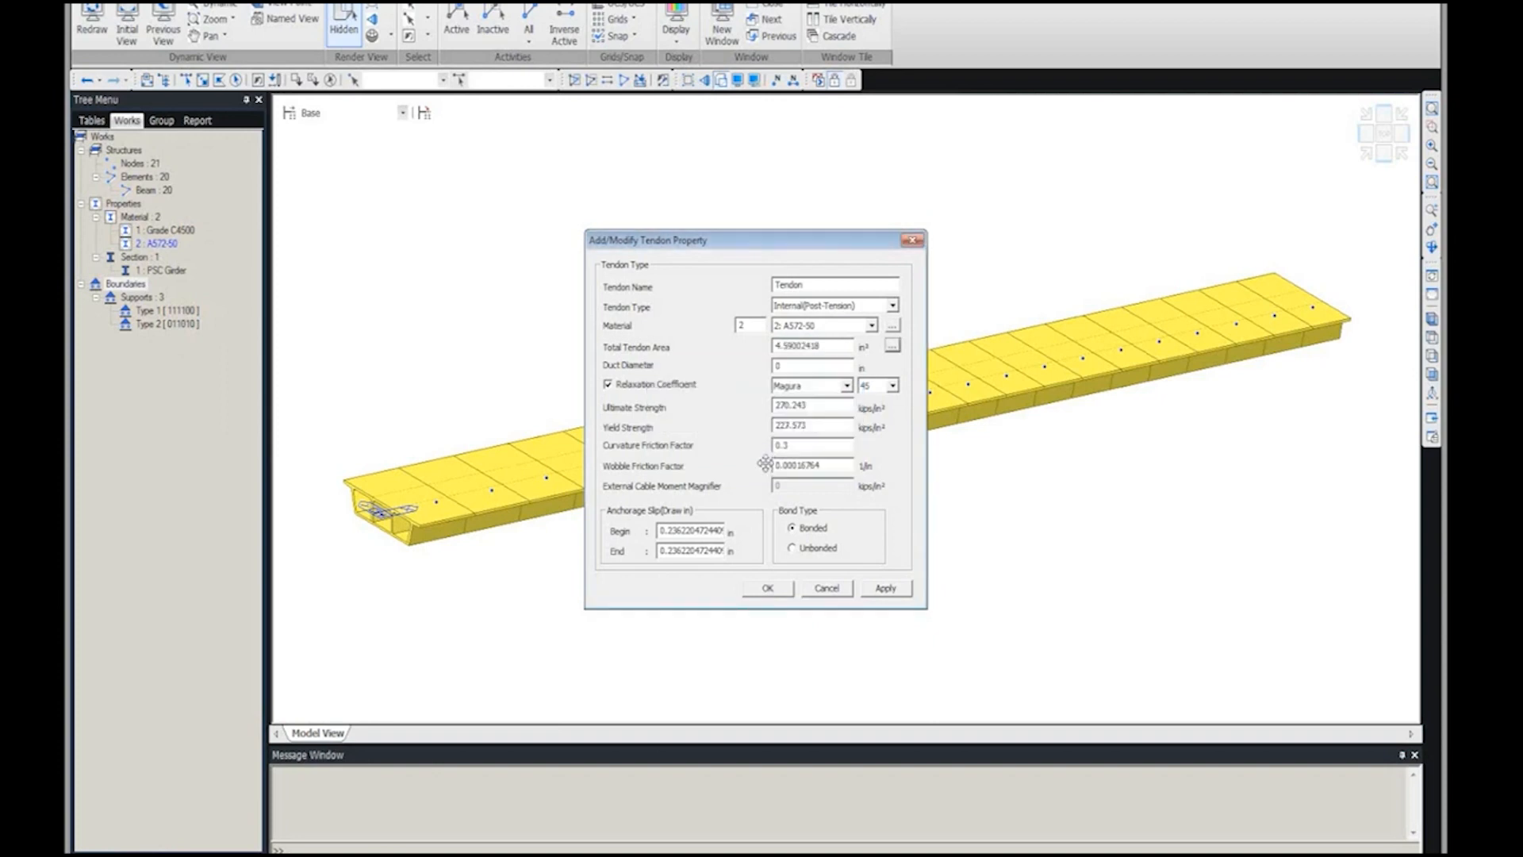
{"action": "double_click", "coordinate": [793, 367]}
{"action": "type", "text": "5"}
Set the tendon property's relaxation coefficient method to CEB-FIP and save the property.
{"action": "left_click", "coordinate": [846, 386]}
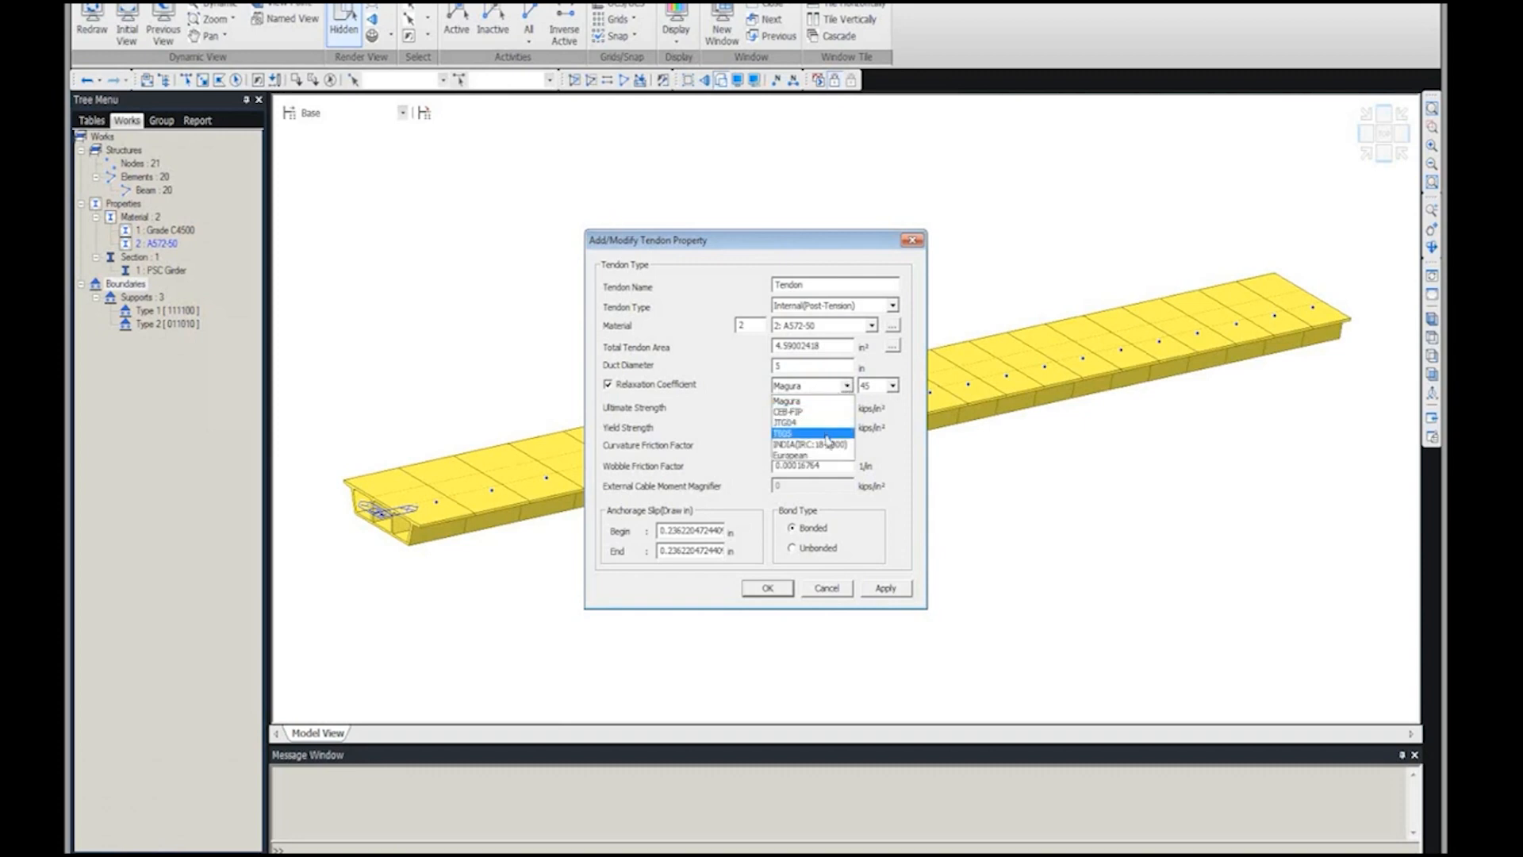
{"action": "left_click", "coordinate": [825, 413]}
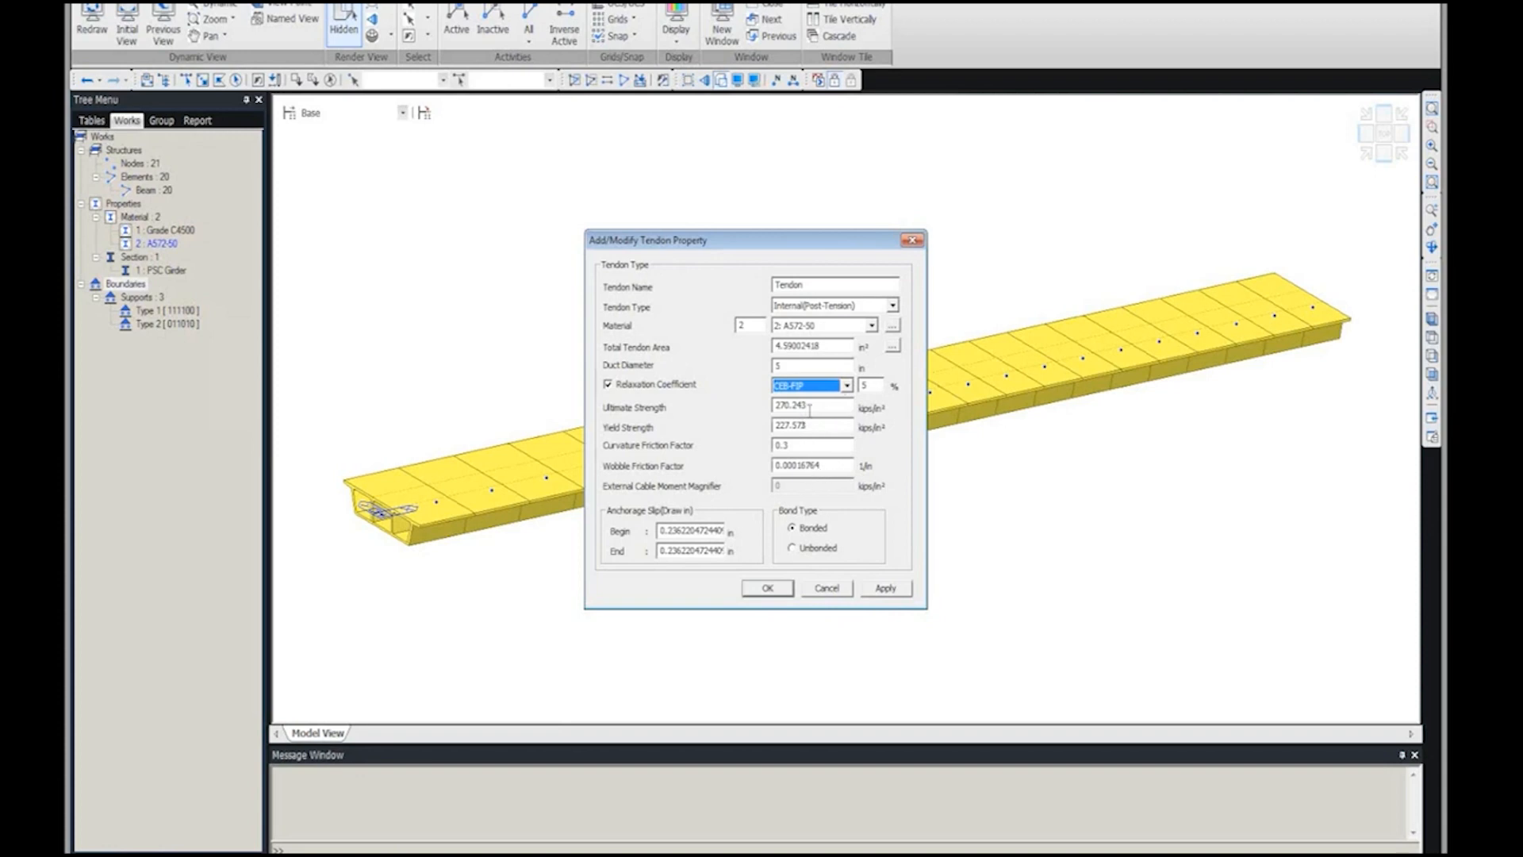
{"action": "left_click_drag", "start_coordinate": [792, 406], "coordinate": [879, 411]}
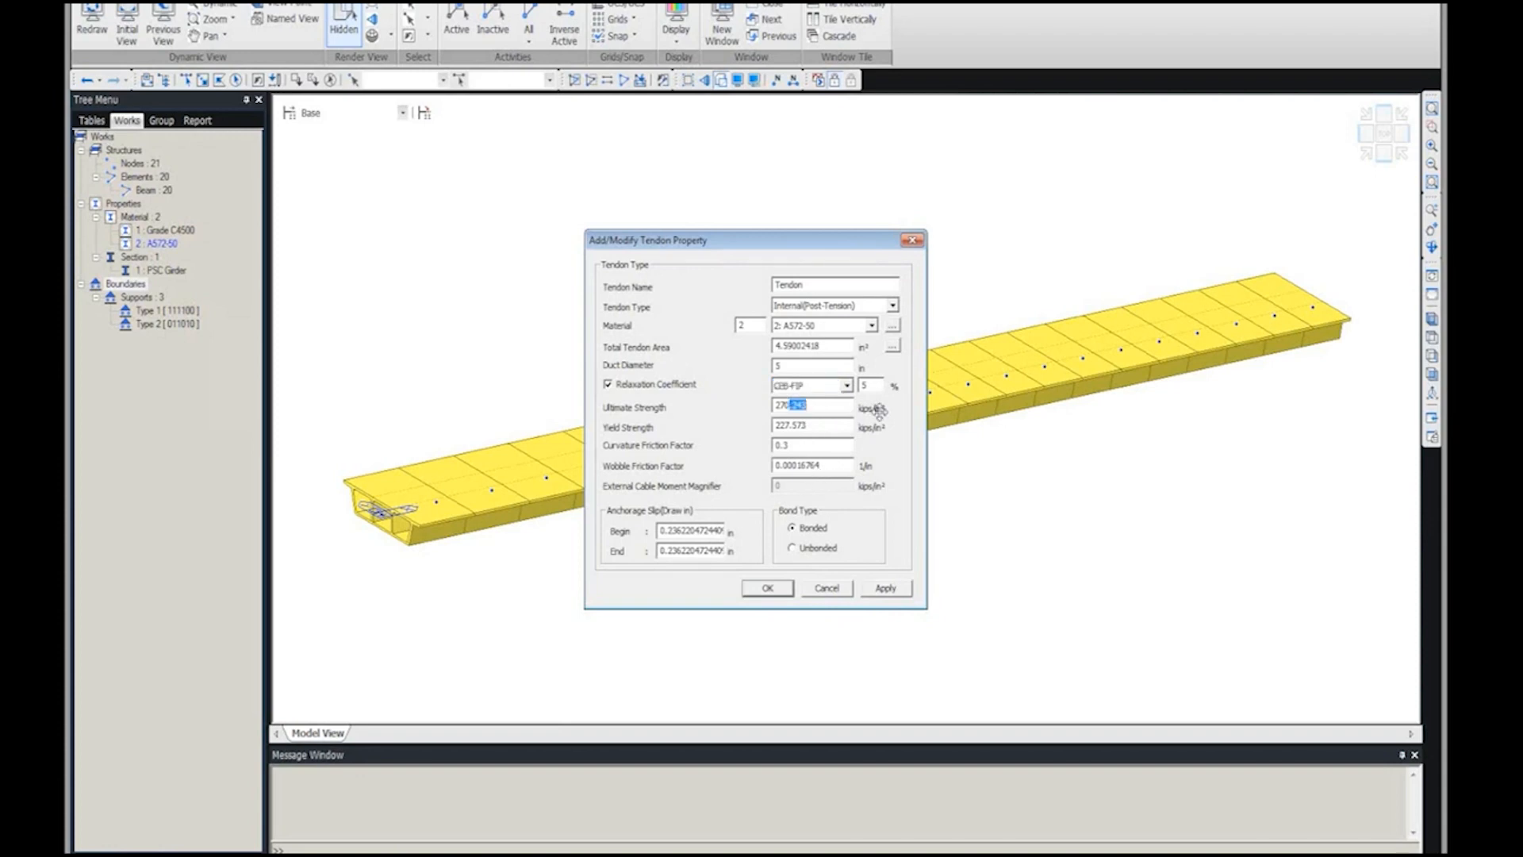
{"action": "left_click", "coordinate": [799, 445]}
{"action": "left_click", "coordinate": [767, 588]}
{"action": "left_click", "coordinate": [853, 504]}
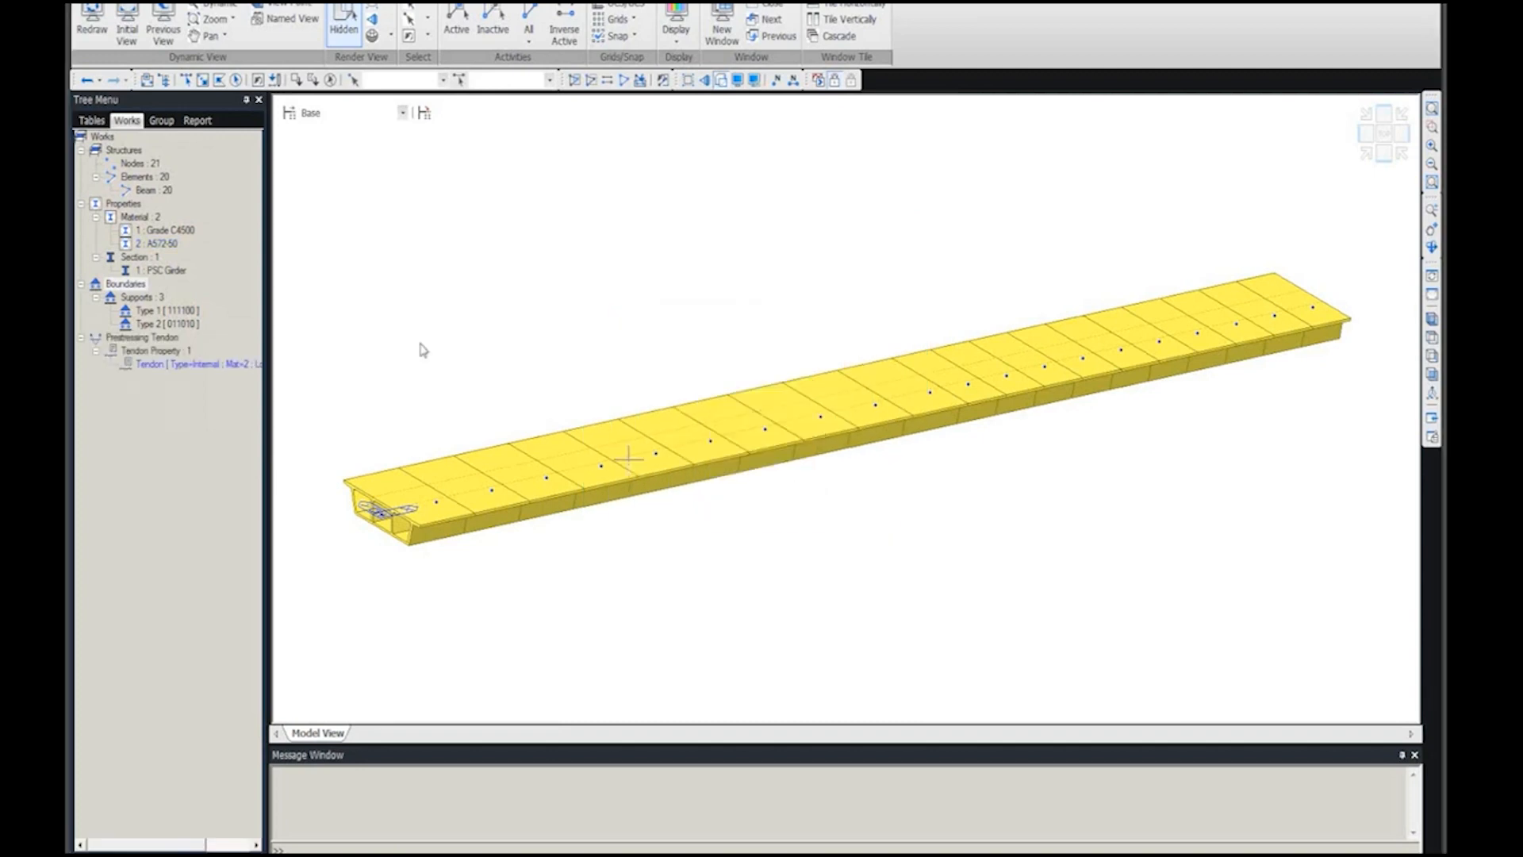
Start a new prestress tendon profile named Tendon 1 in the Default group.
{"action": "right_click", "coordinate": [385, 225]}
{"action": "mouse_move", "coordinate": [445, 329]}
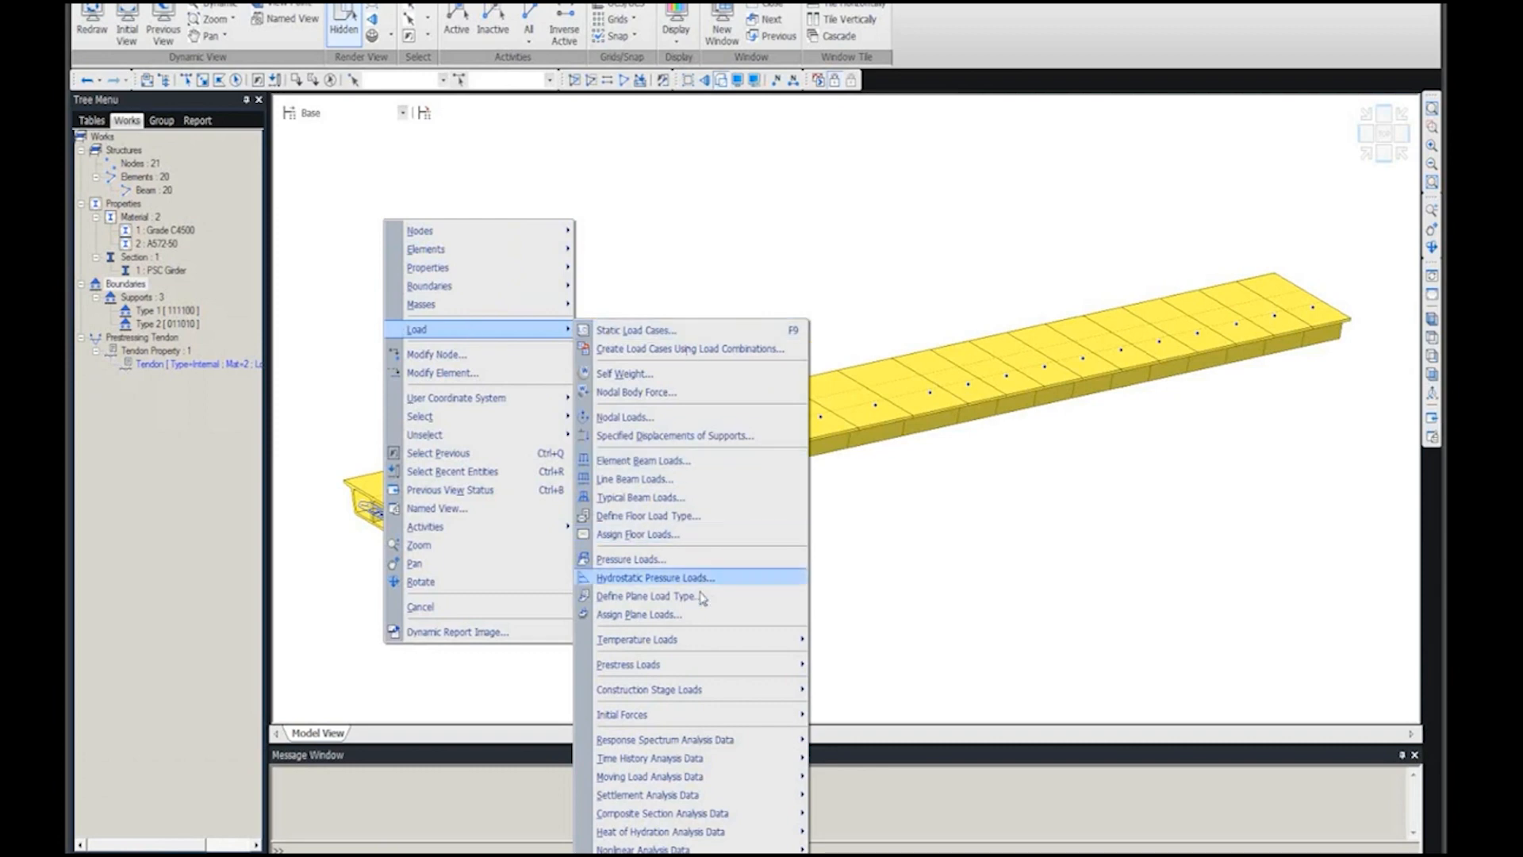
{"action": "mouse_move", "coordinate": [699, 669]}
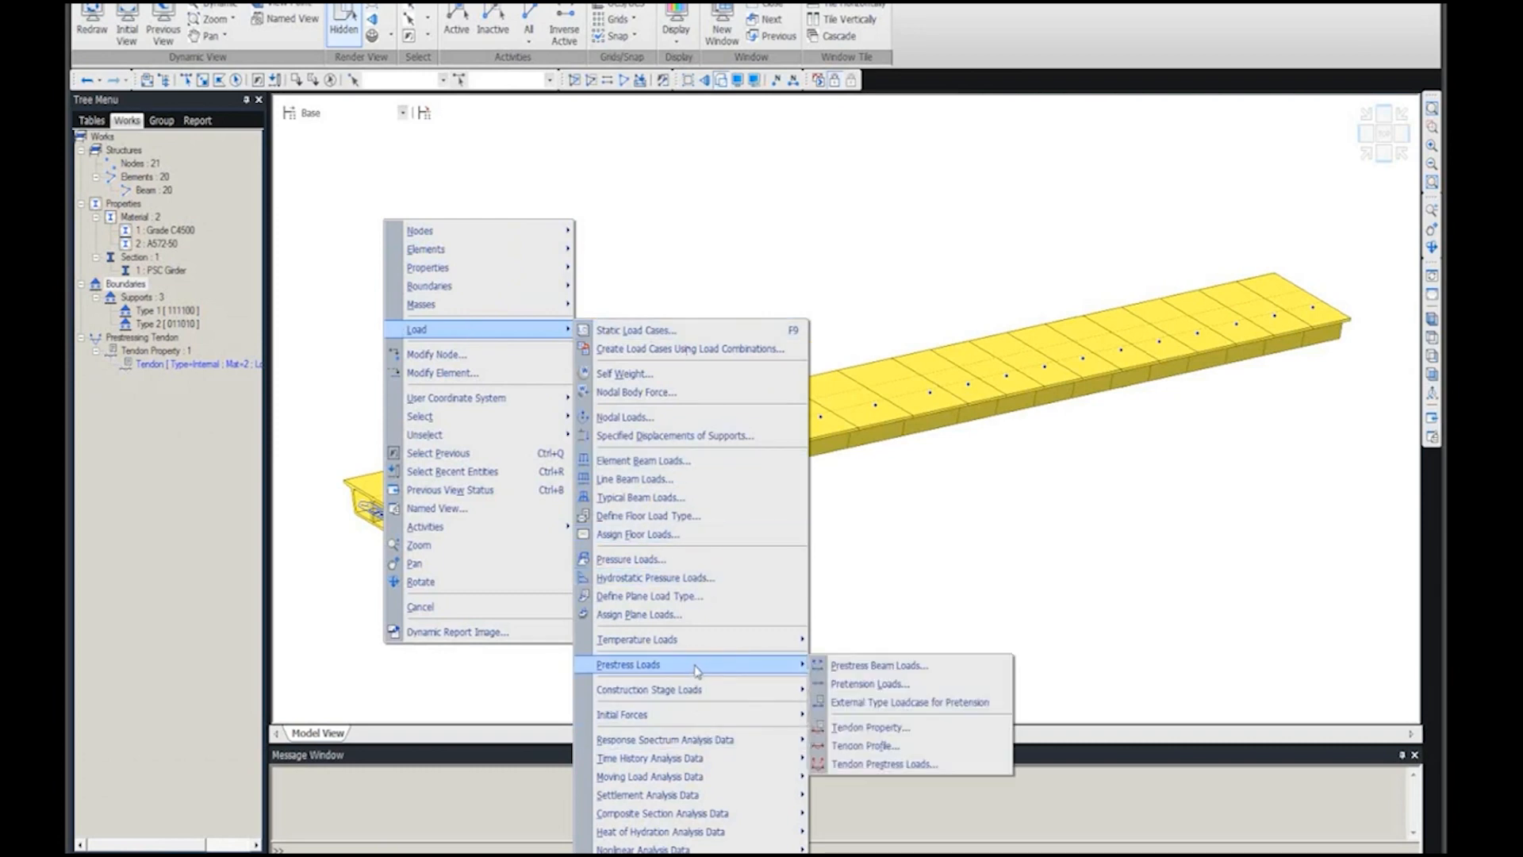
{"action": "left_click", "coordinate": [866, 746]}
{"action": "left_click_drag", "start_coordinate": [374, 2], "coordinate": [615, 177]}
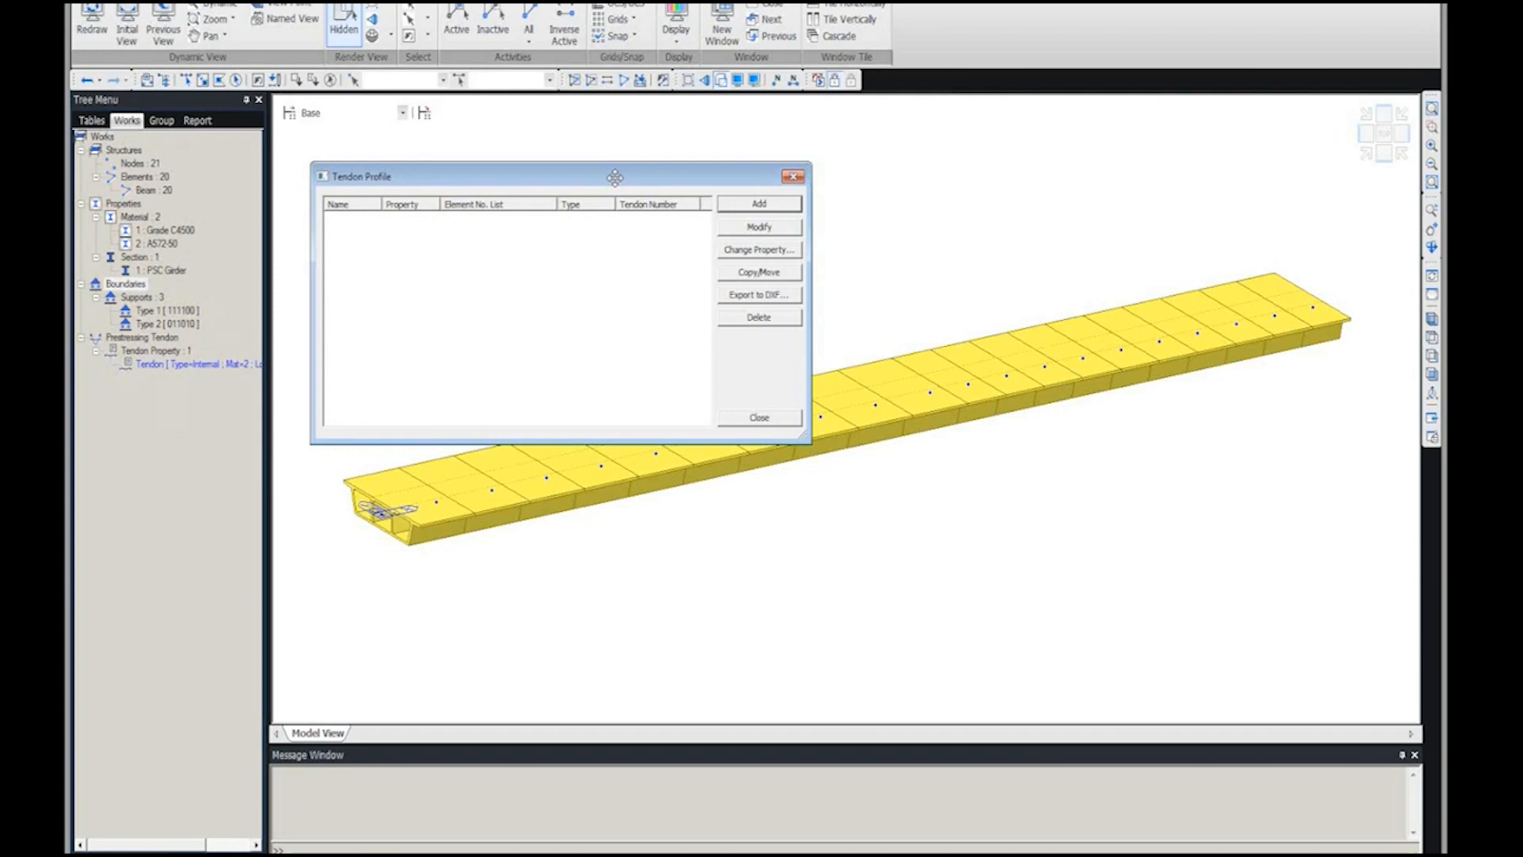
{"action": "left_click", "coordinate": [743, 204]}
{"action": "left_click_drag", "start_coordinate": [525, 1], "coordinate": [308, 92]}
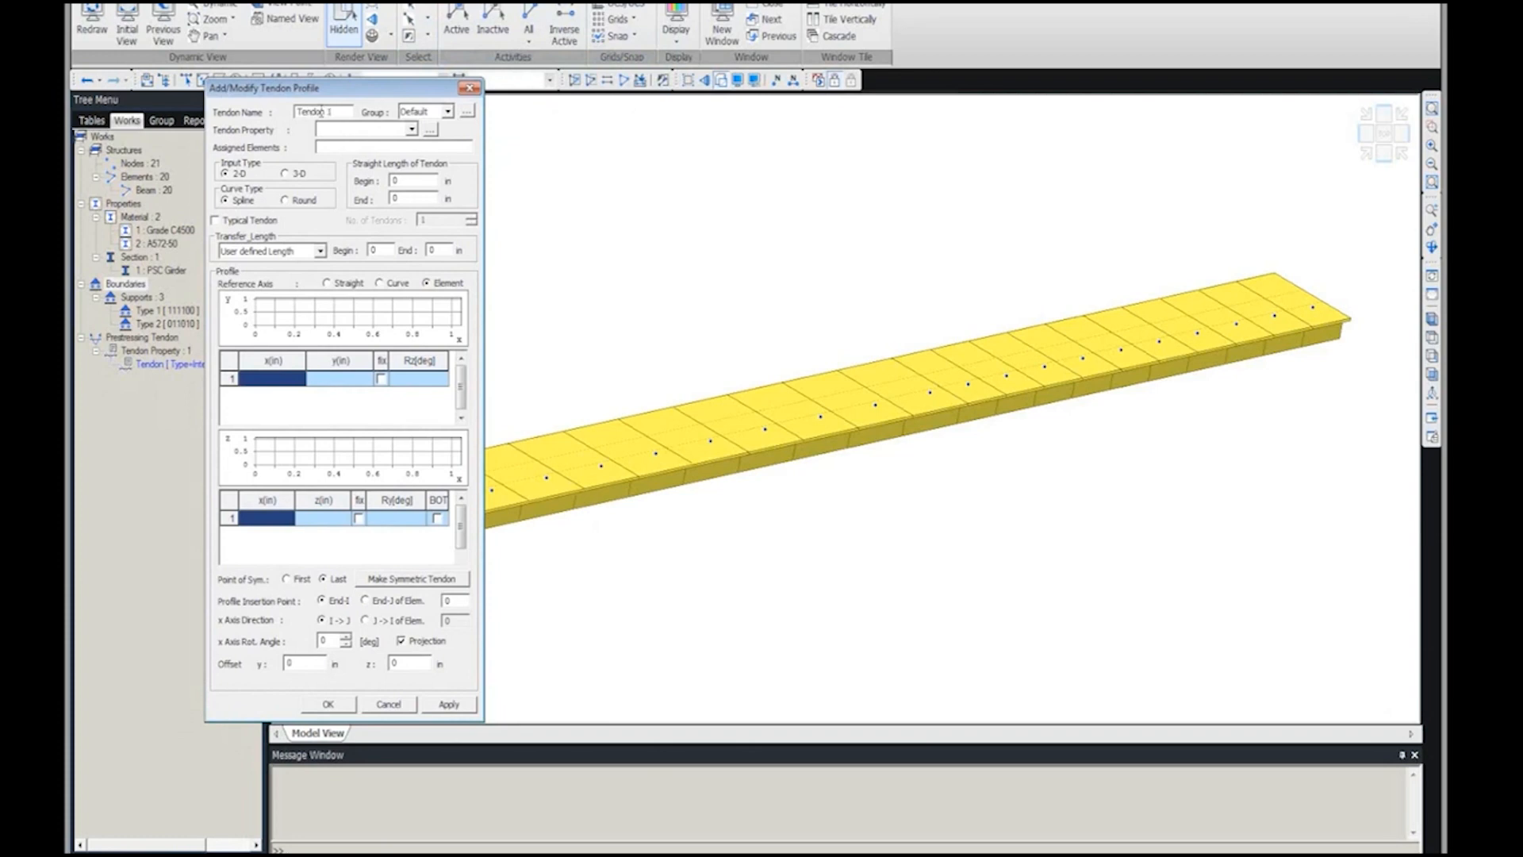
Assign the tendon property Tendon and all girder elements, 1to20, to the Tendon 1 profile.
{"action": "middle_click_drag", "start_coordinate": [691, 468], "coordinate": [725, 570]}
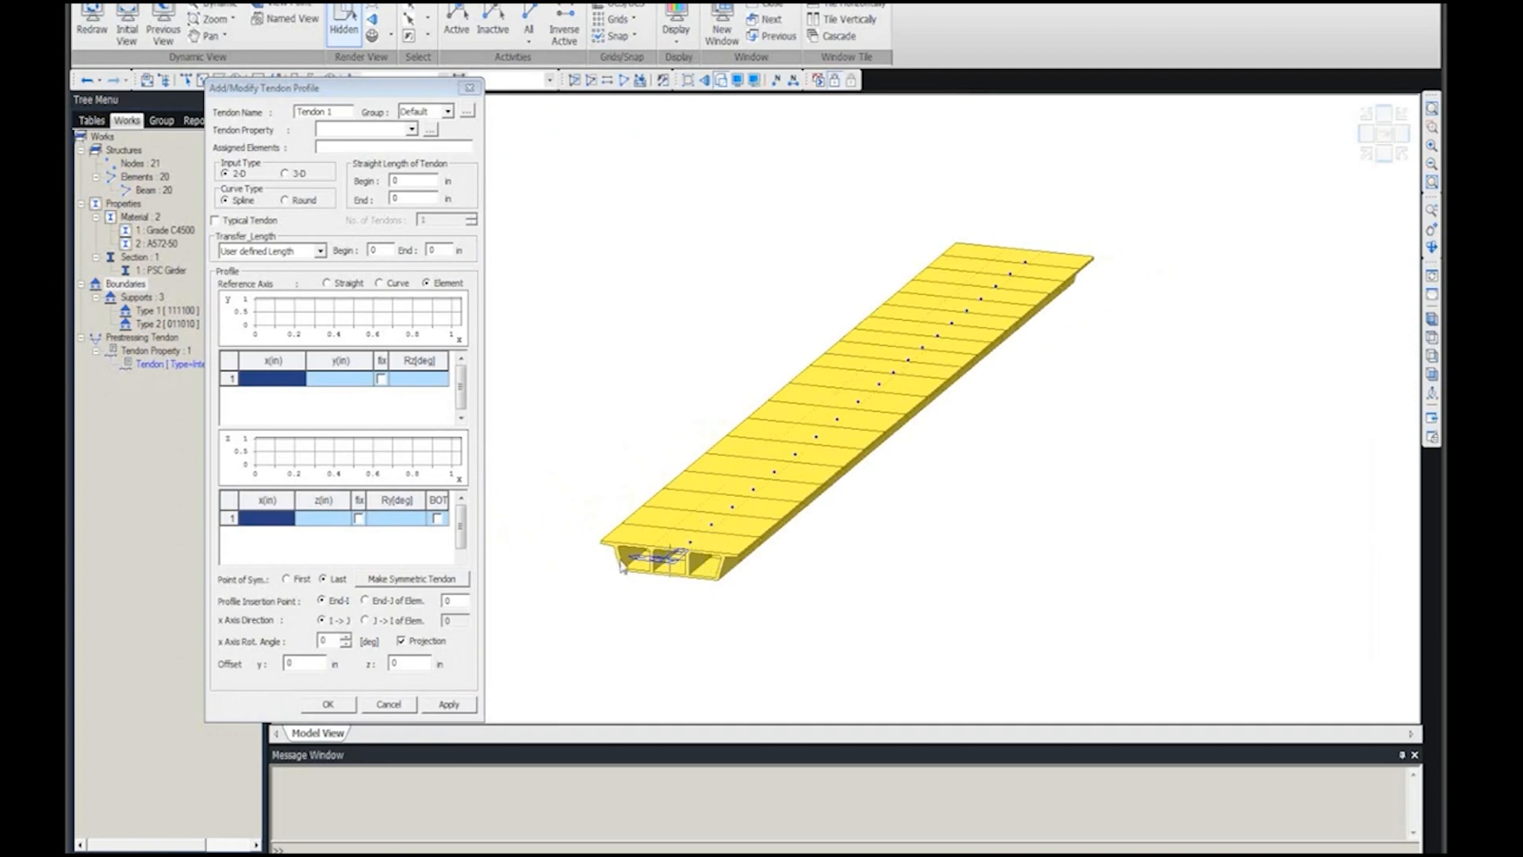
{"action": "scroll", "coordinate": [654, 578], "scroll_direction": "up", "scroll_amount": 4}
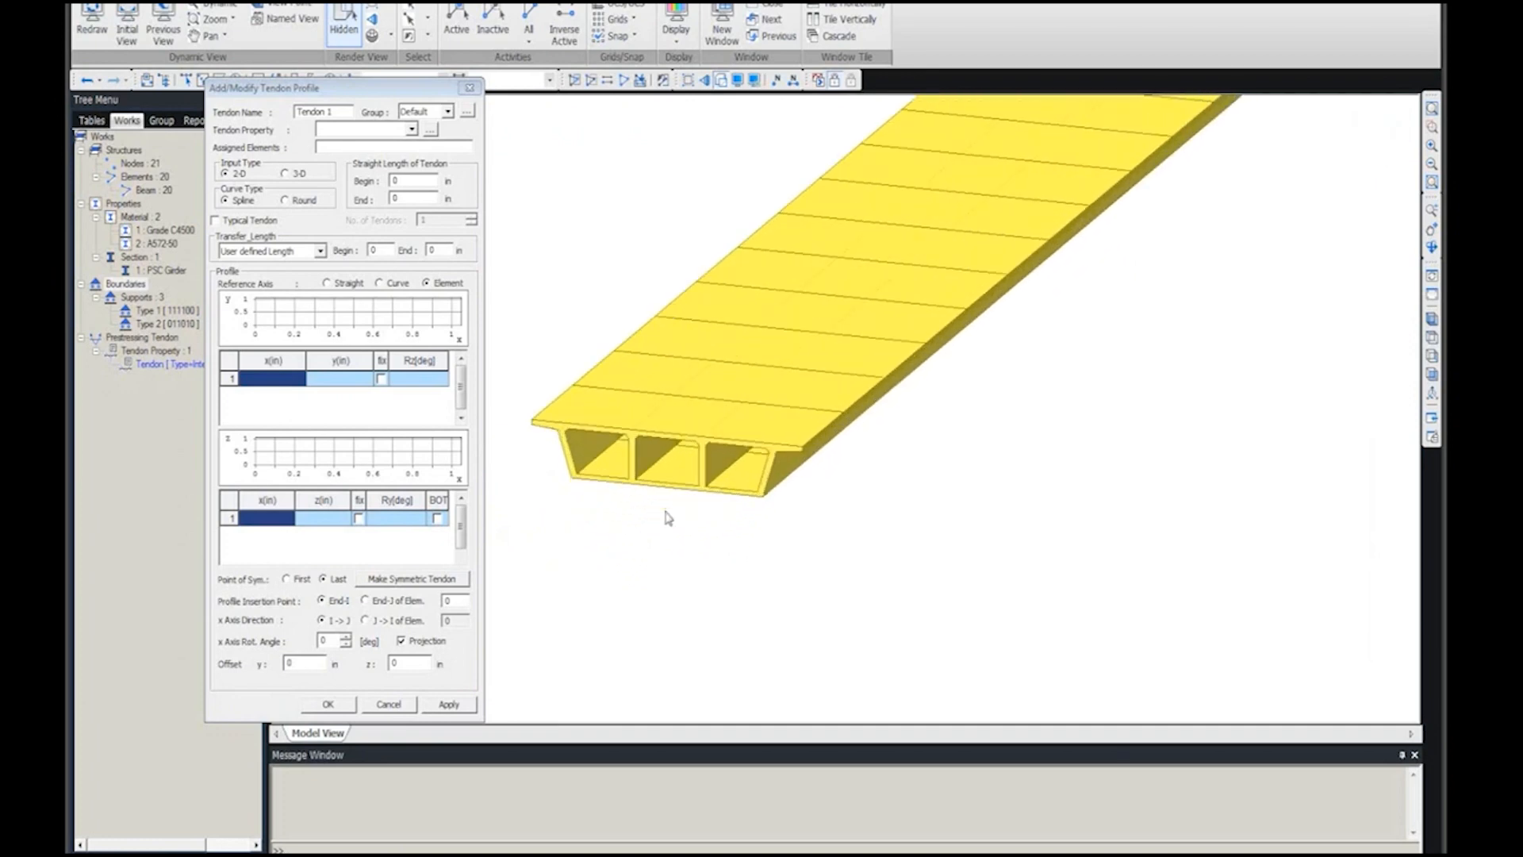
{"action": "middle_click_drag", "start_coordinate": [704, 537], "coordinate": [741, 545]}
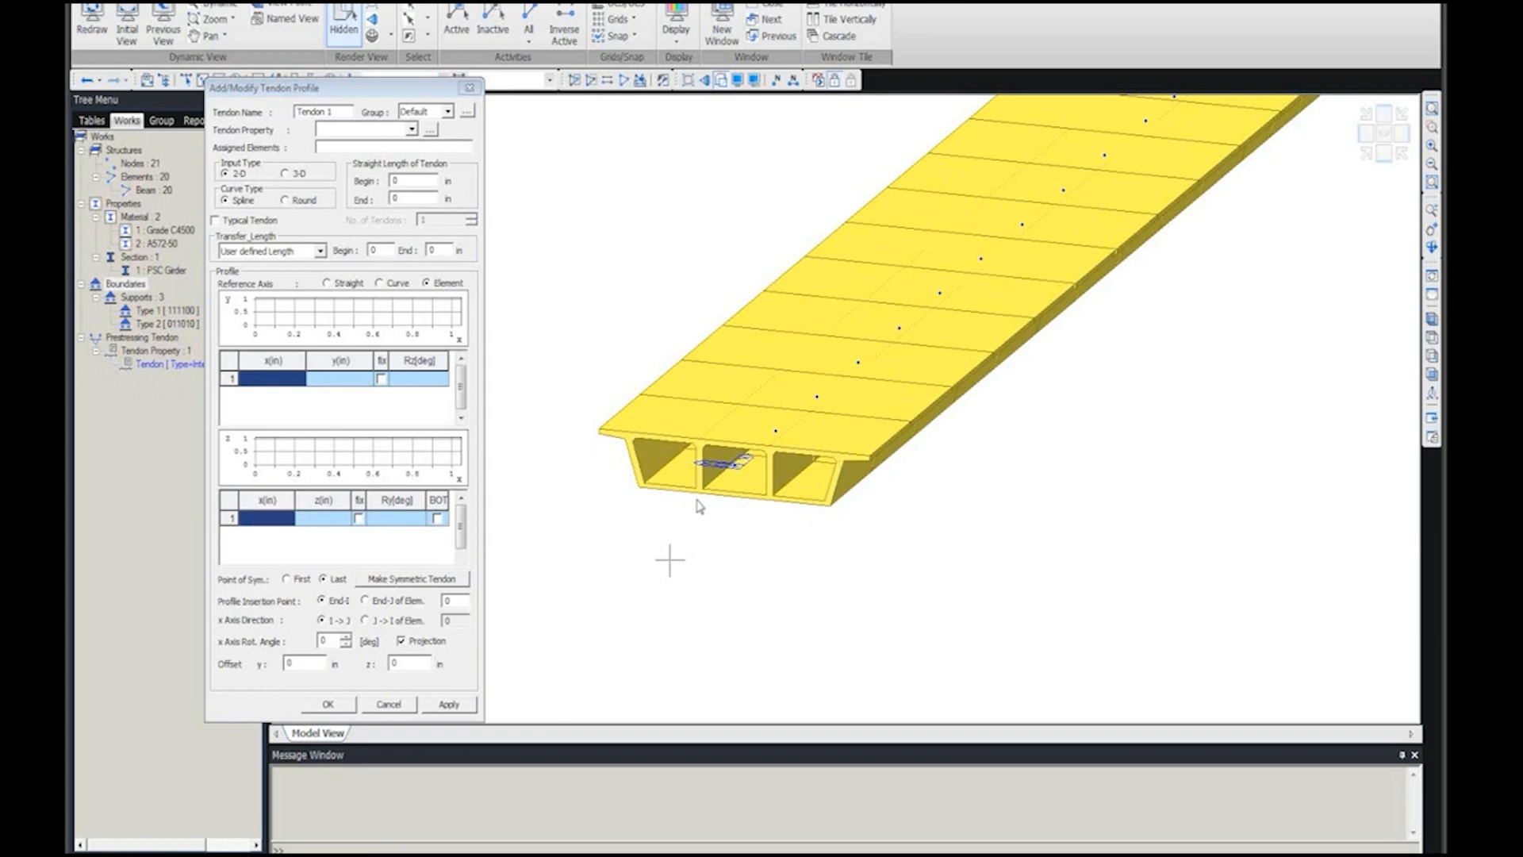
{"action": "left_click", "coordinate": [412, 129]}
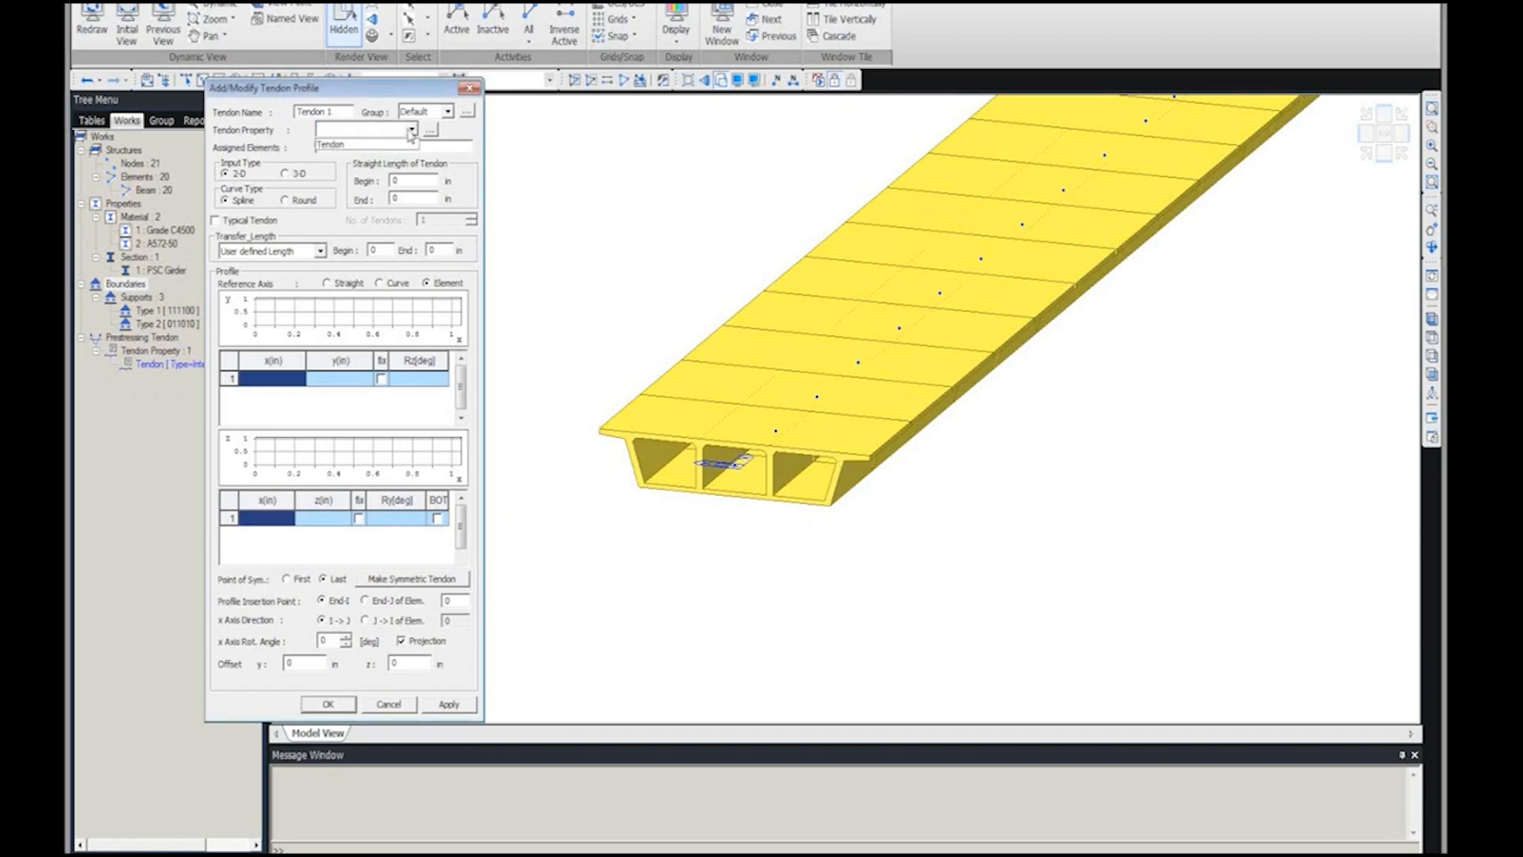
{"action": "left_click", "coordinate": [349, 143]}
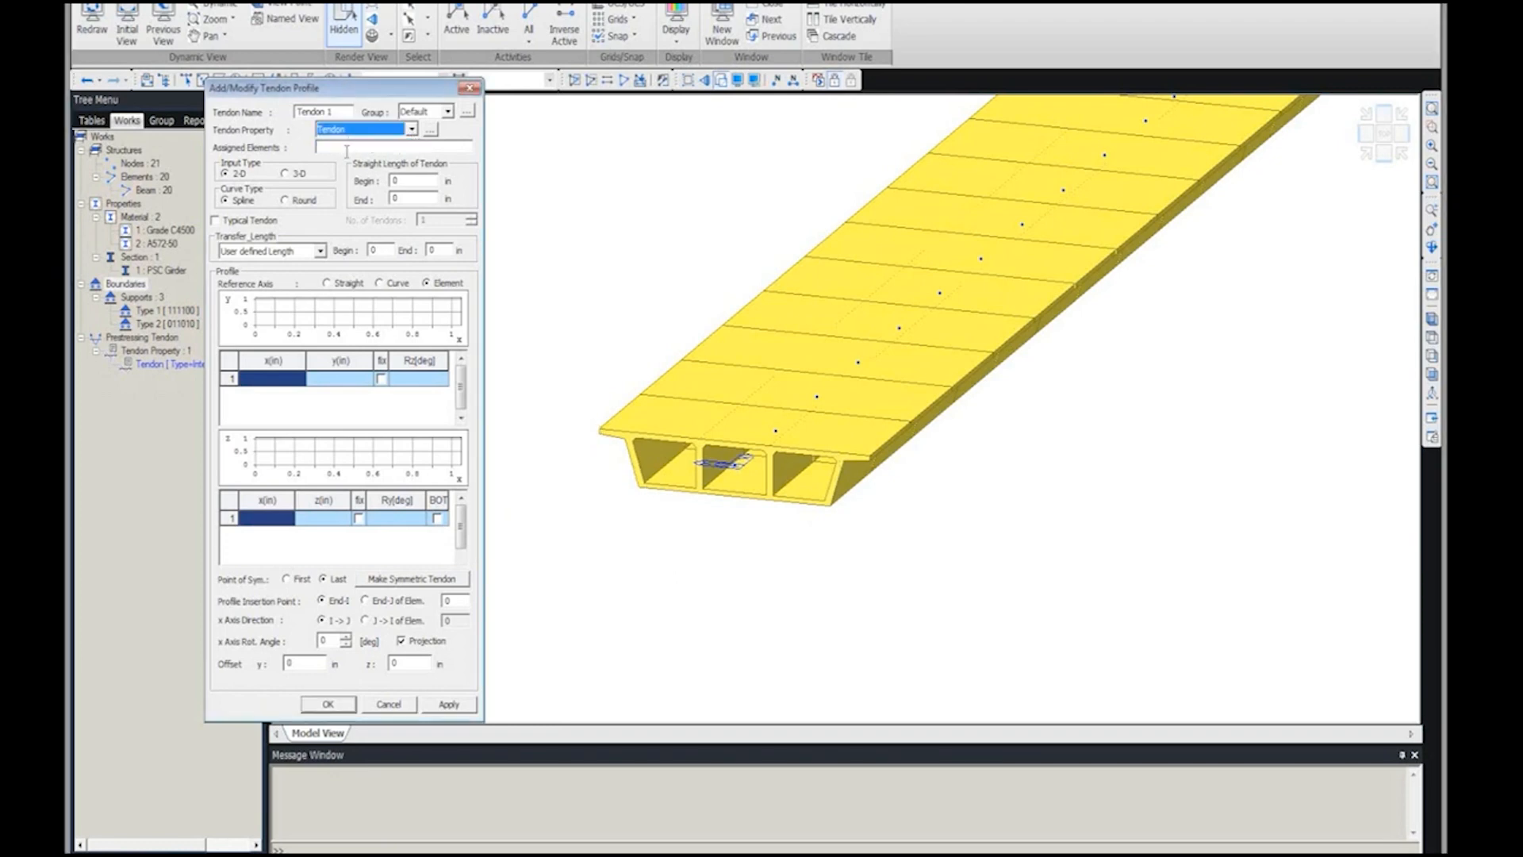
{"action": "left_click", "coordinate": [324, 146]}
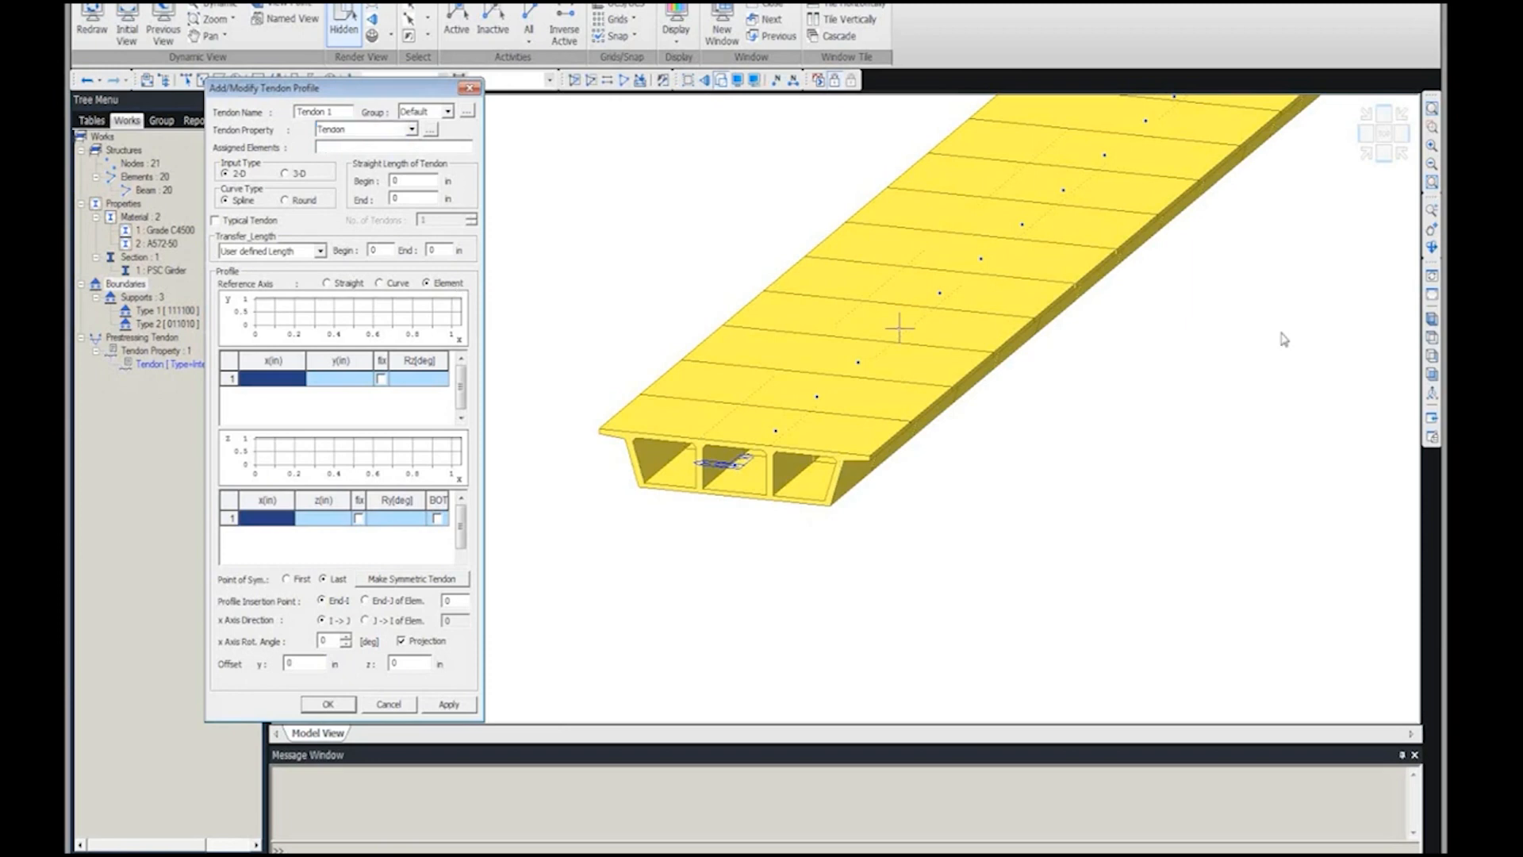
{"action": "left_click", "coordinate": [1432, 320]}
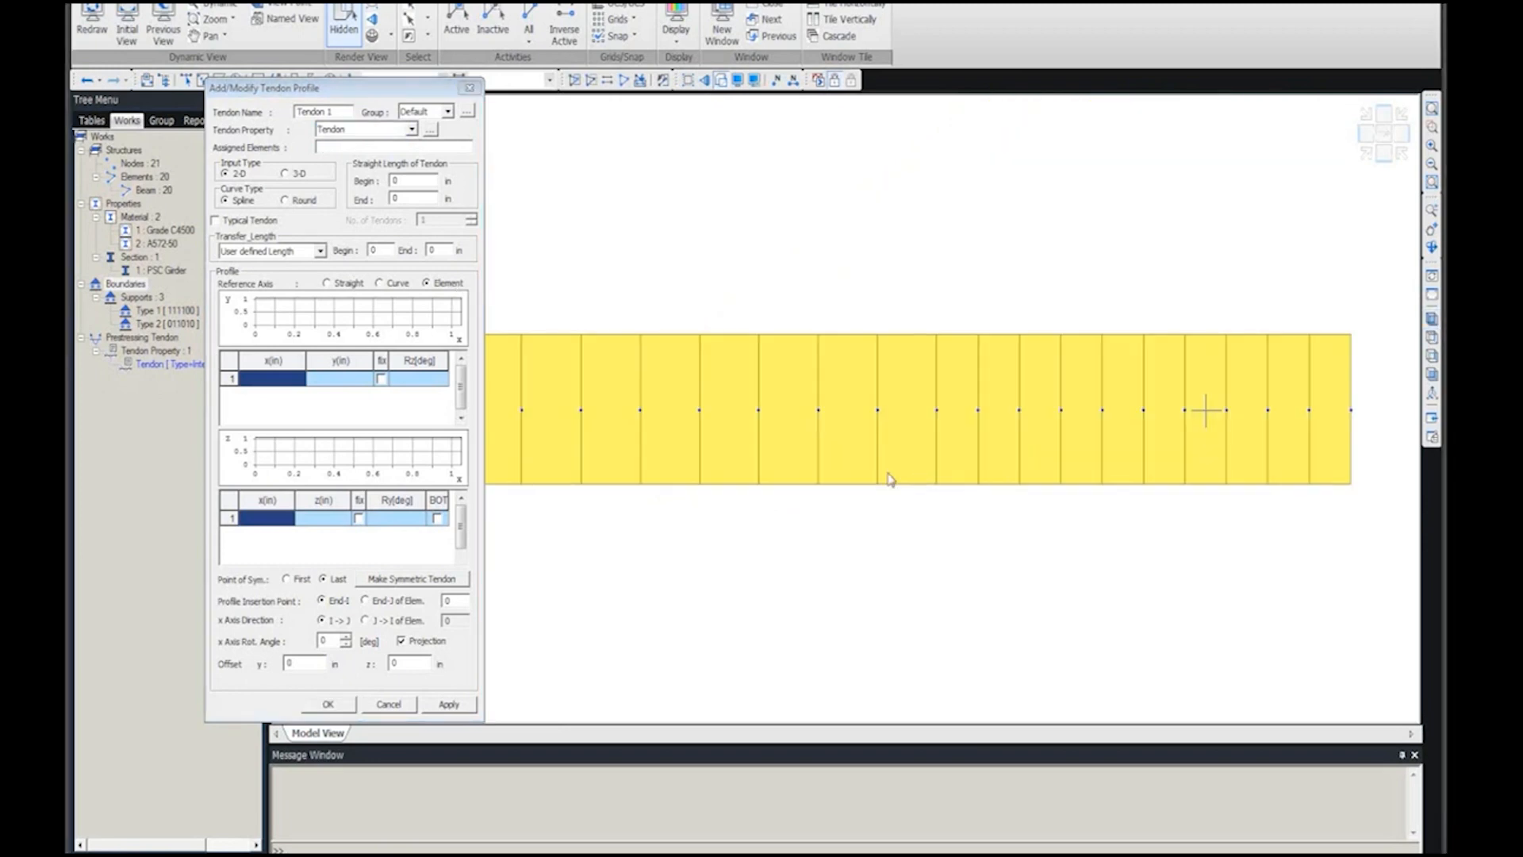
{"action": "left_click_drag", "start_coordinate": [366, 89], "coordinate": [300, 139]}
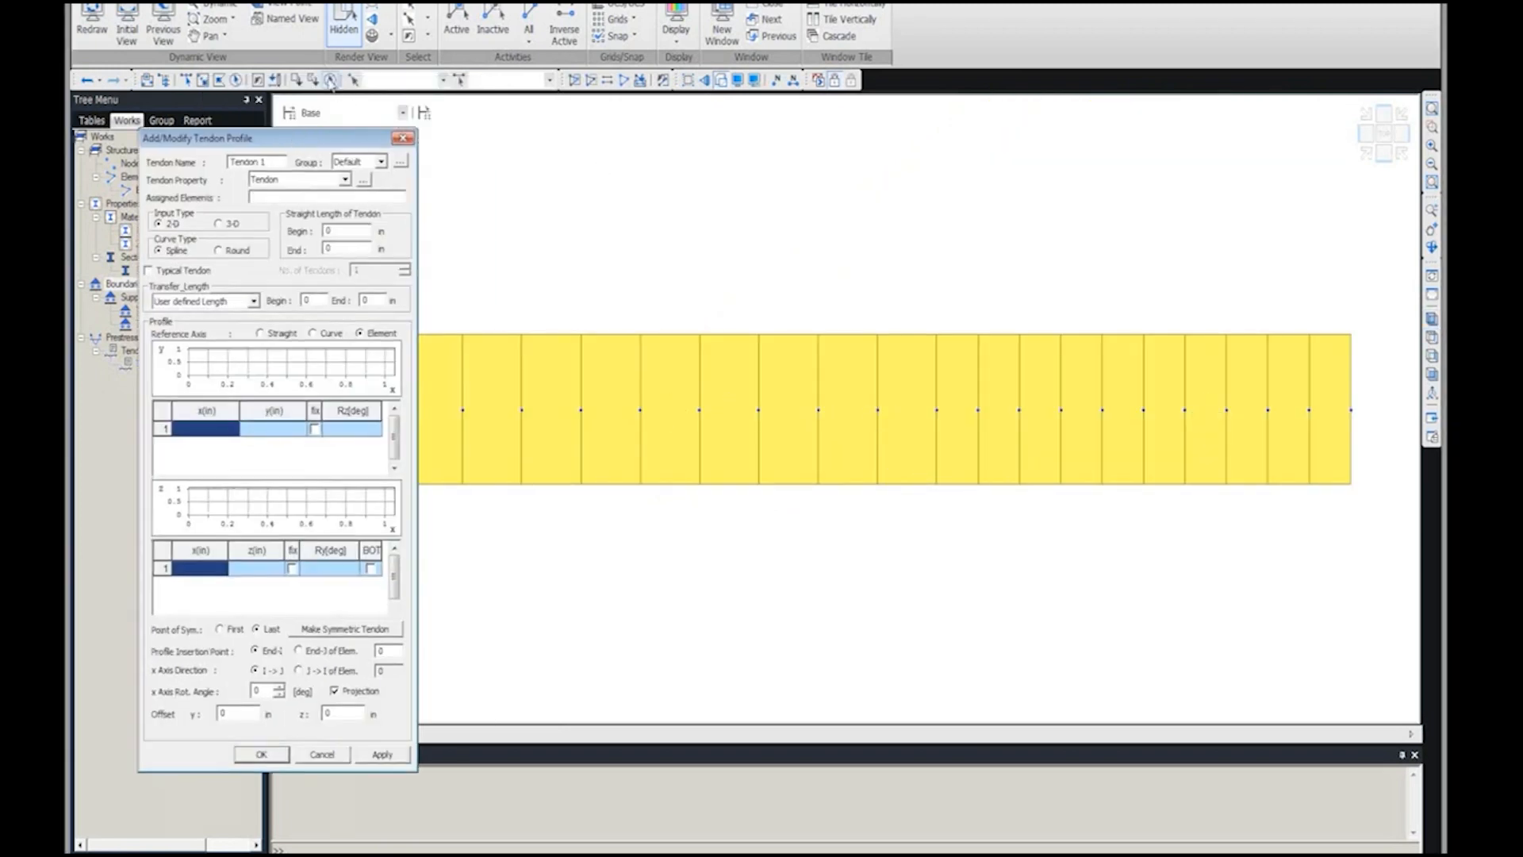
{"action": "left_click", "coordinate": [236, 81]}
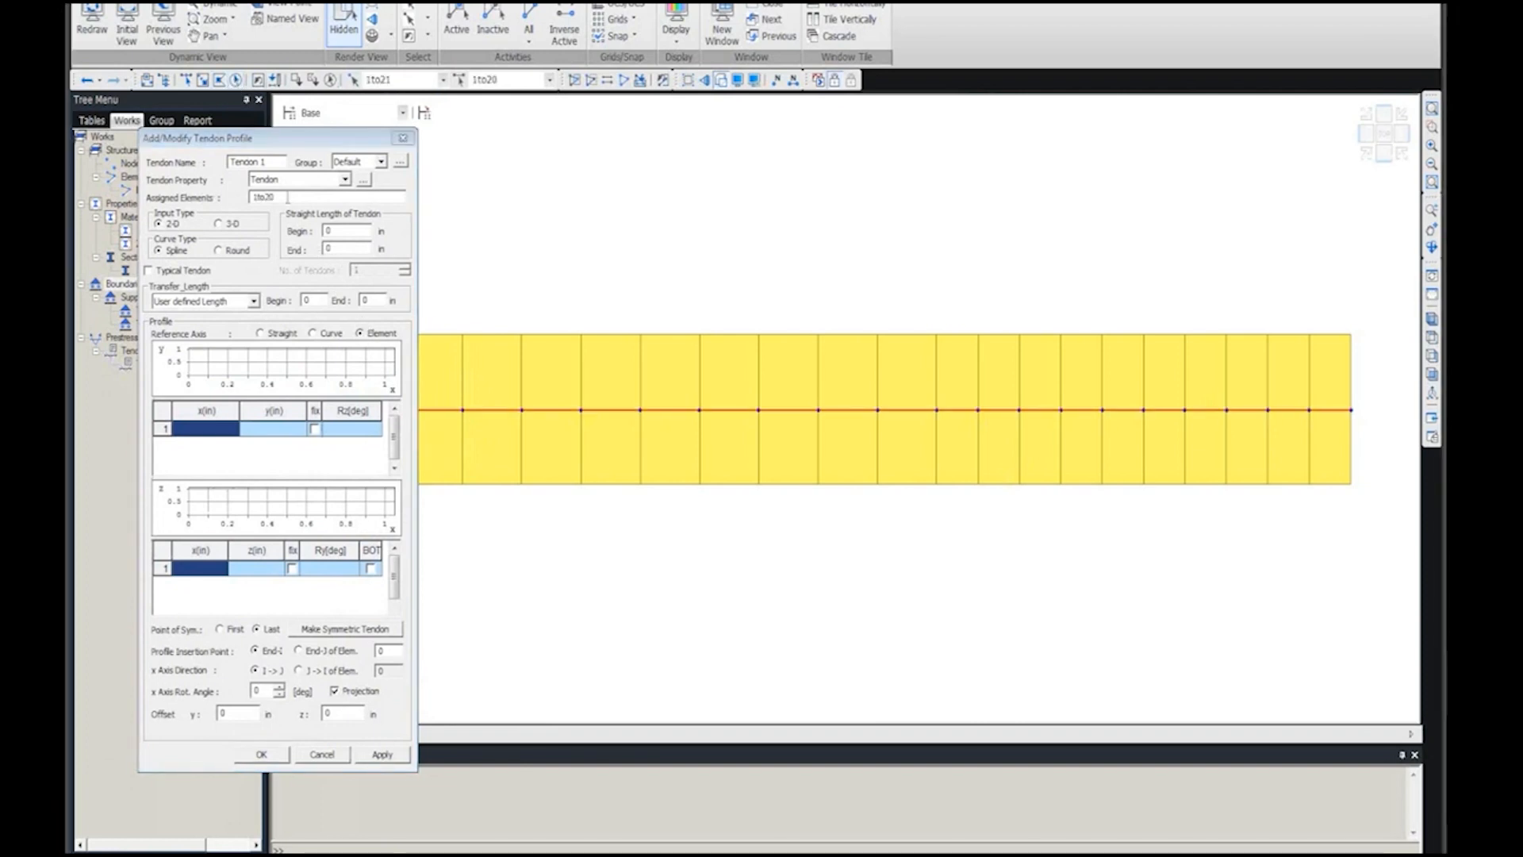
Set the Tendon 1 profile's input type to 3-D.
{"action": "left_click", "coordinate": [1433, 320]}
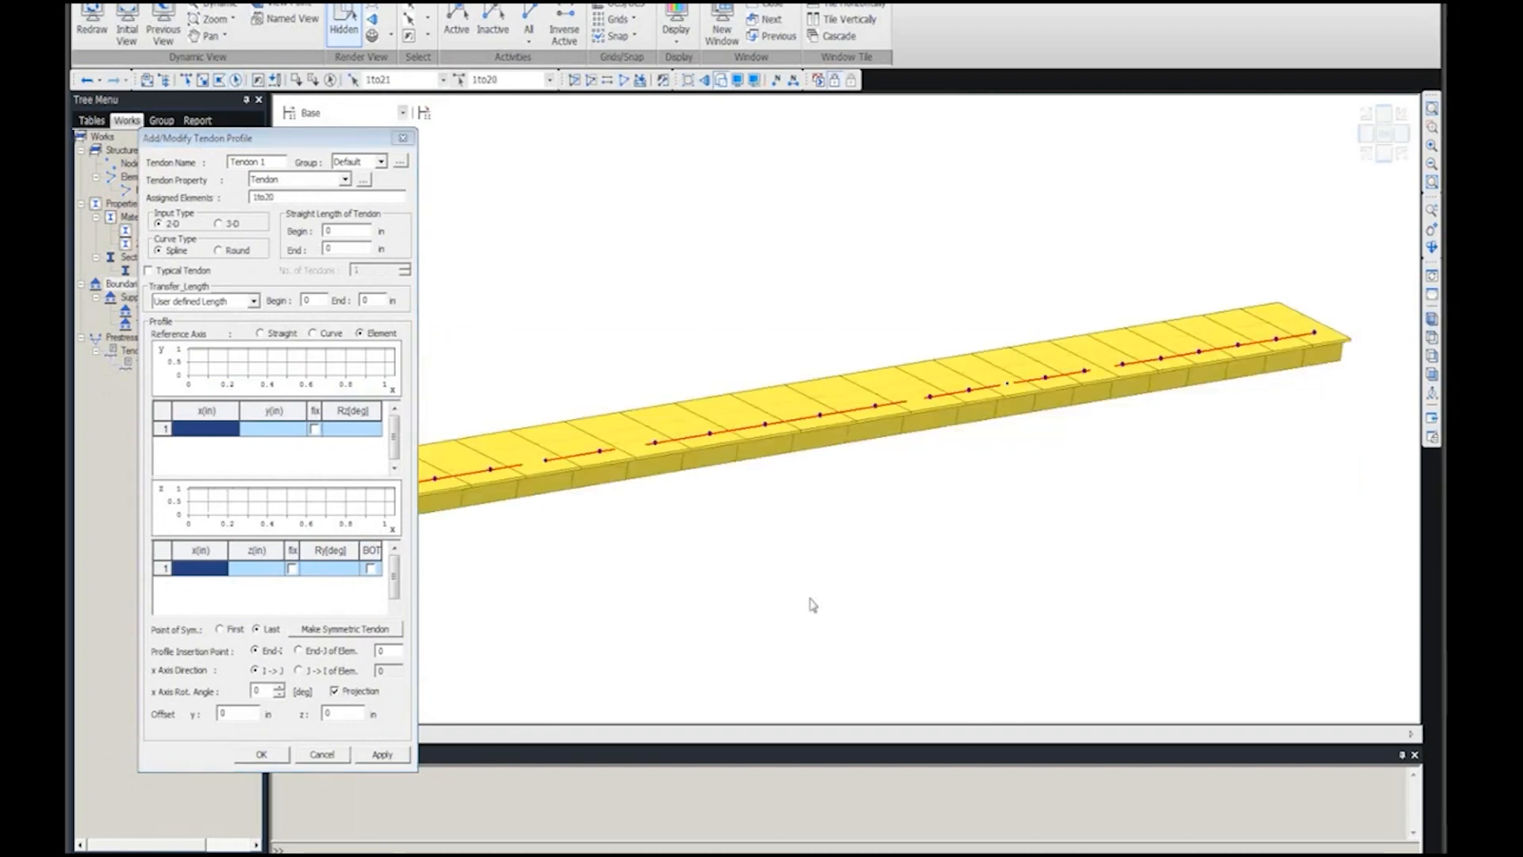
{"action": "scroll", "coordinate": [603, 552], "scroll_direction": "down", "scroll_amount": 2}
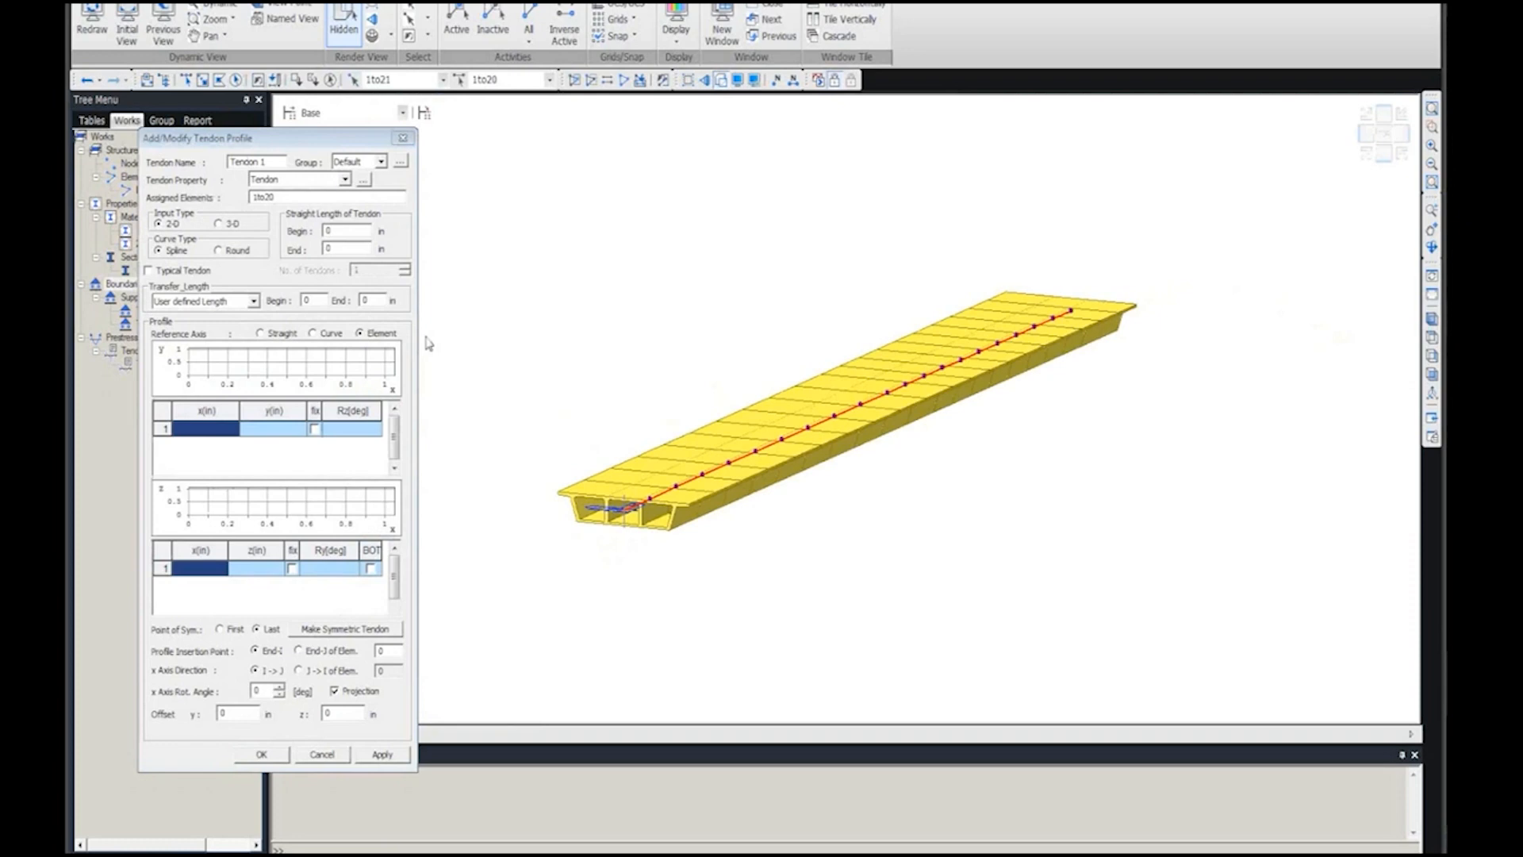
{"action": "left_click_drag", "start_coordinate": [342, 138], "coordinate": [420, 151]}
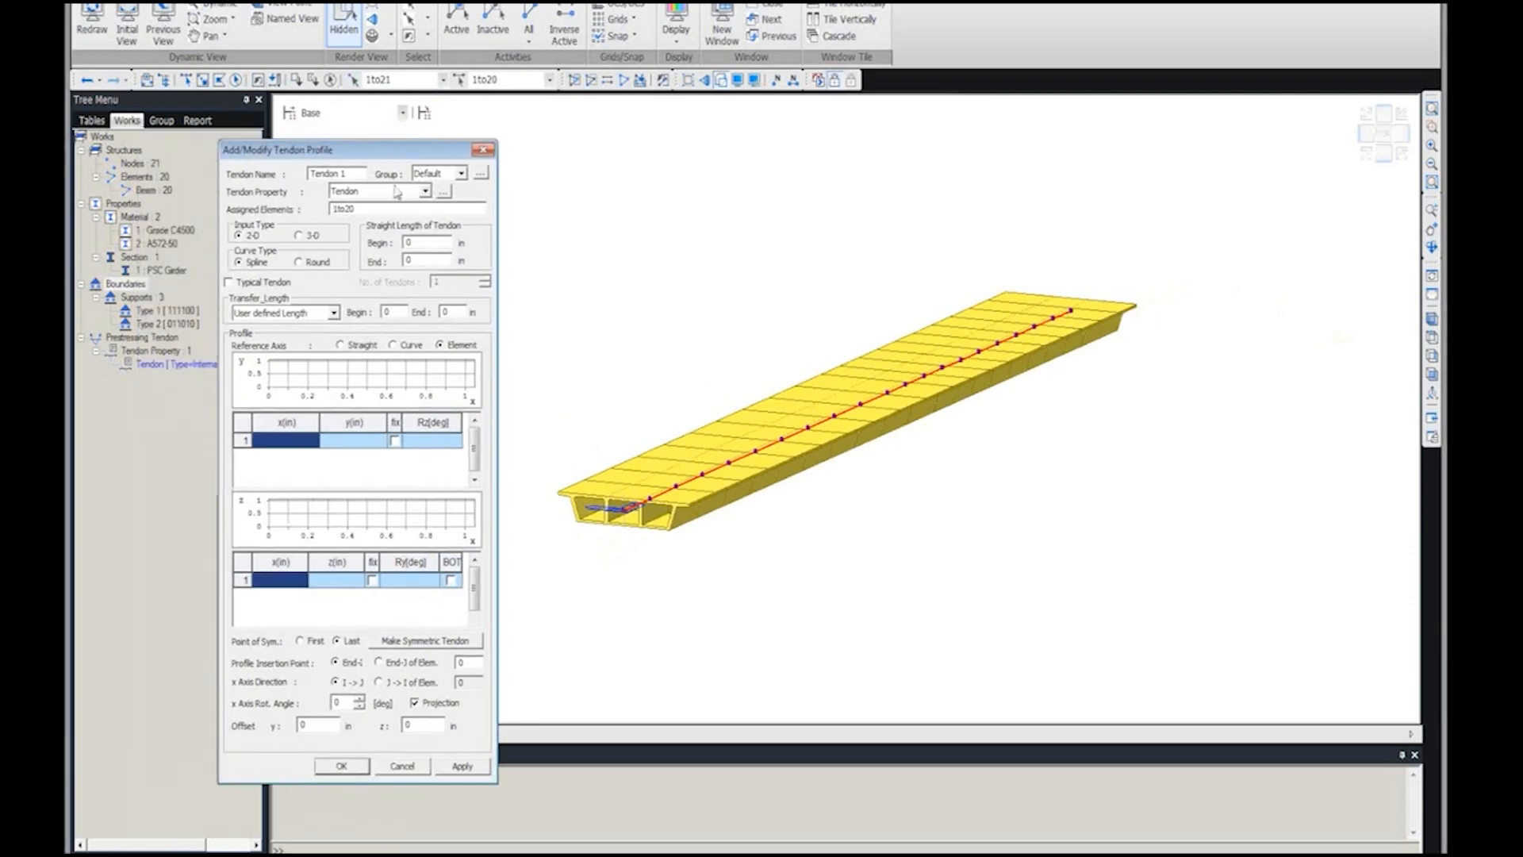
{"action": "left_click", "coordinate": [299, 235]}
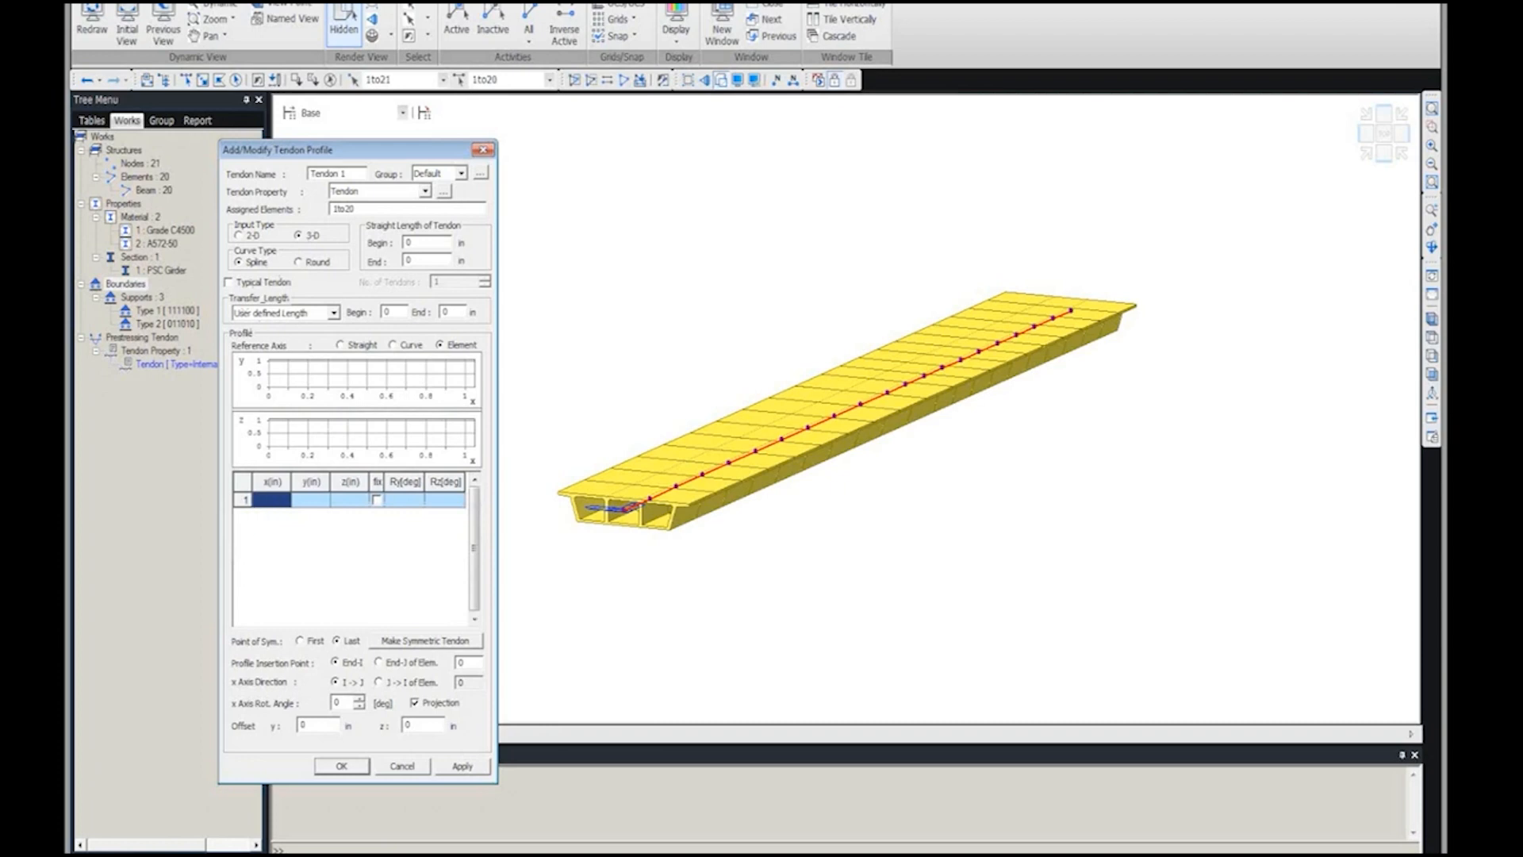
{"action": "key", "text": "alt+Tab"}
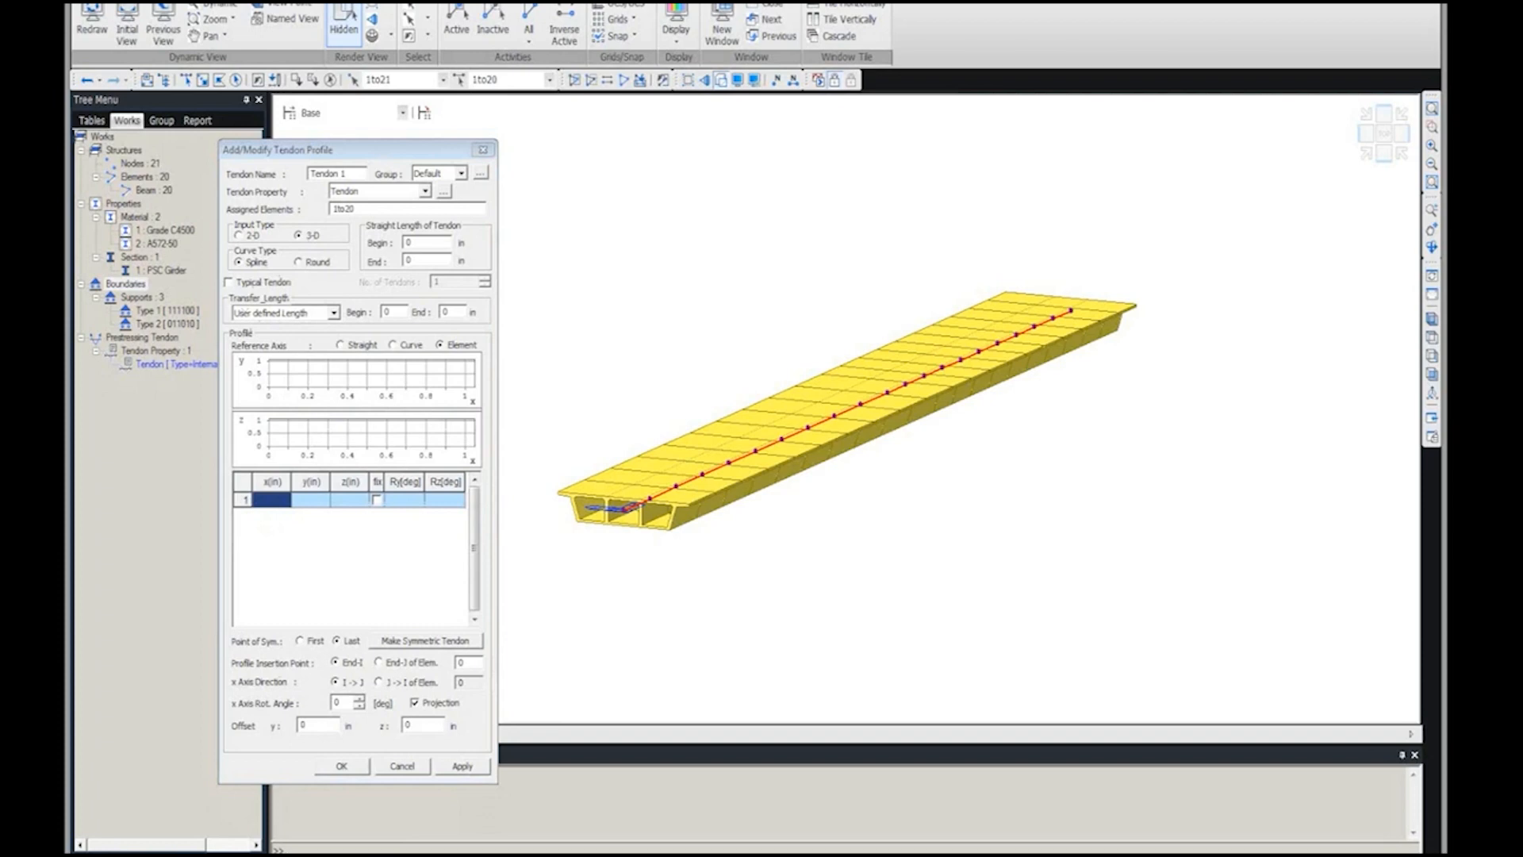
Enter x = 0 for the first profile point and change the model's length unit to ft.
{"action": "left_click", "coordinate": [268, 505]}
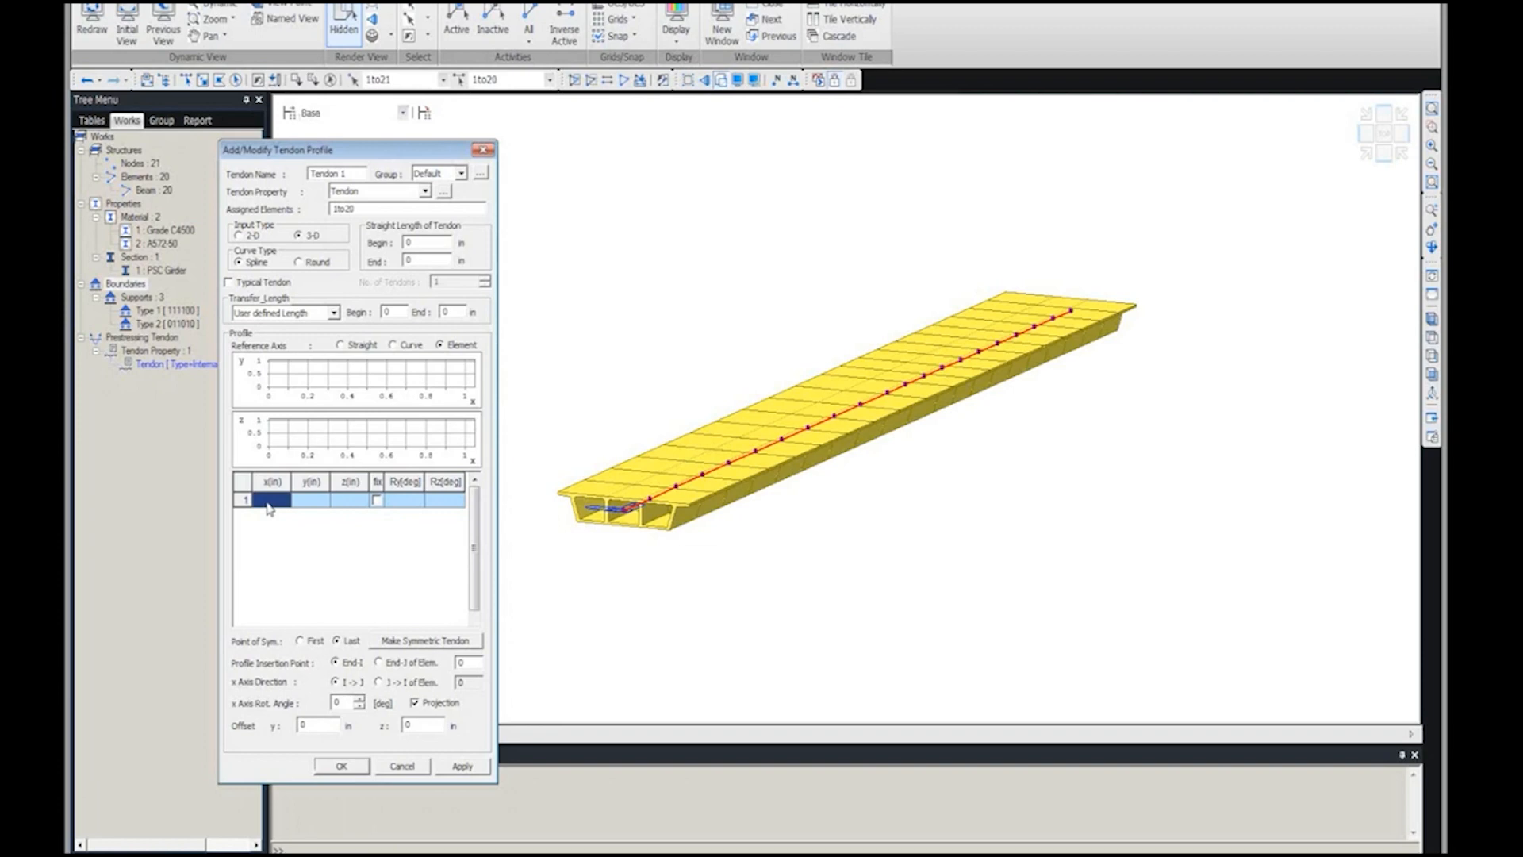
{"action": "type", "text": "0"}
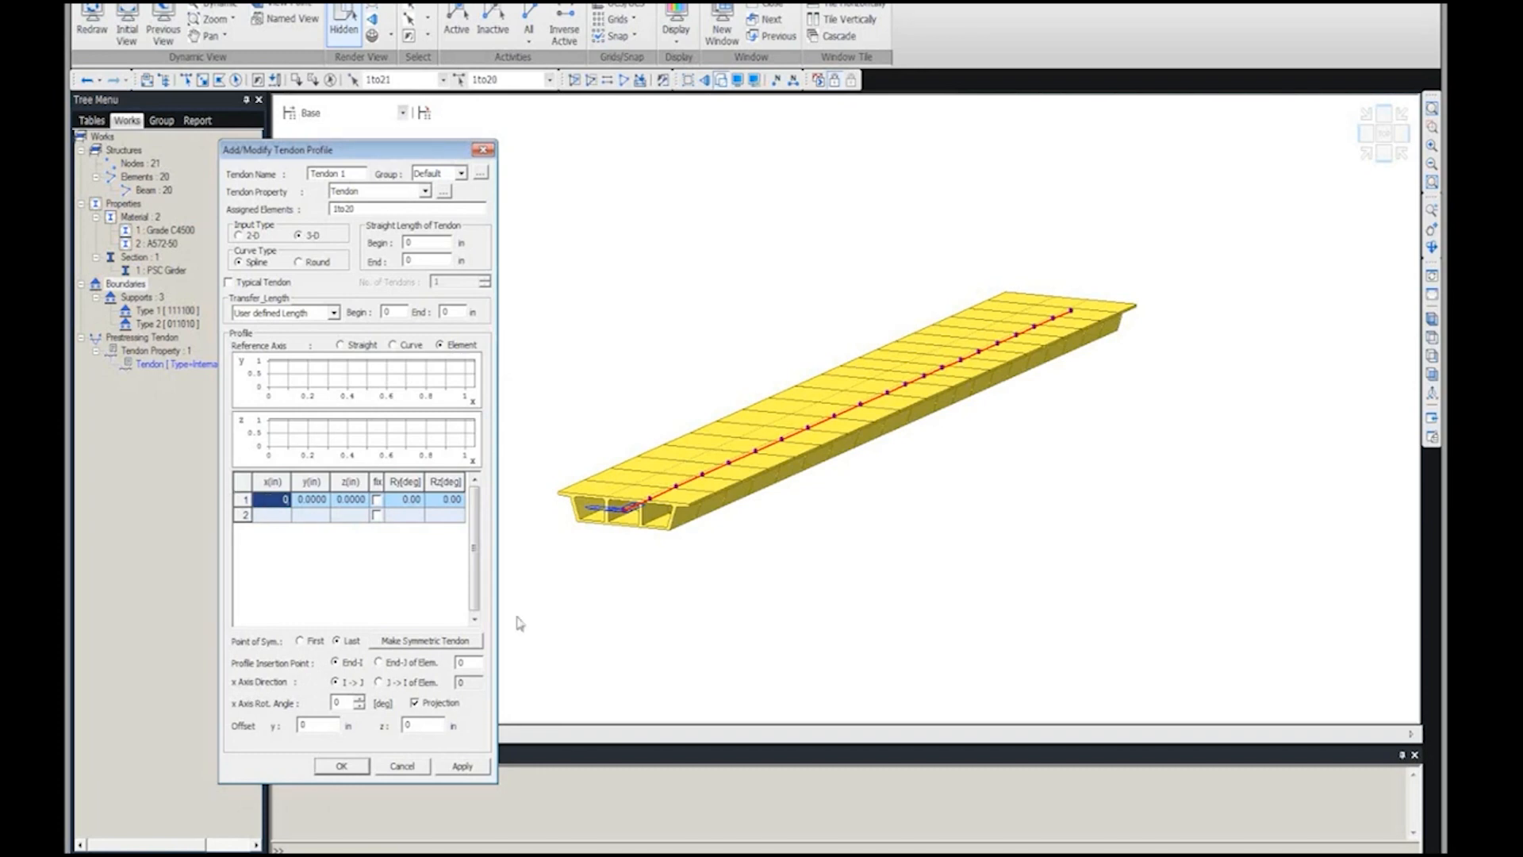
{"action": "left_click", "coordinate": [1201, 855]}
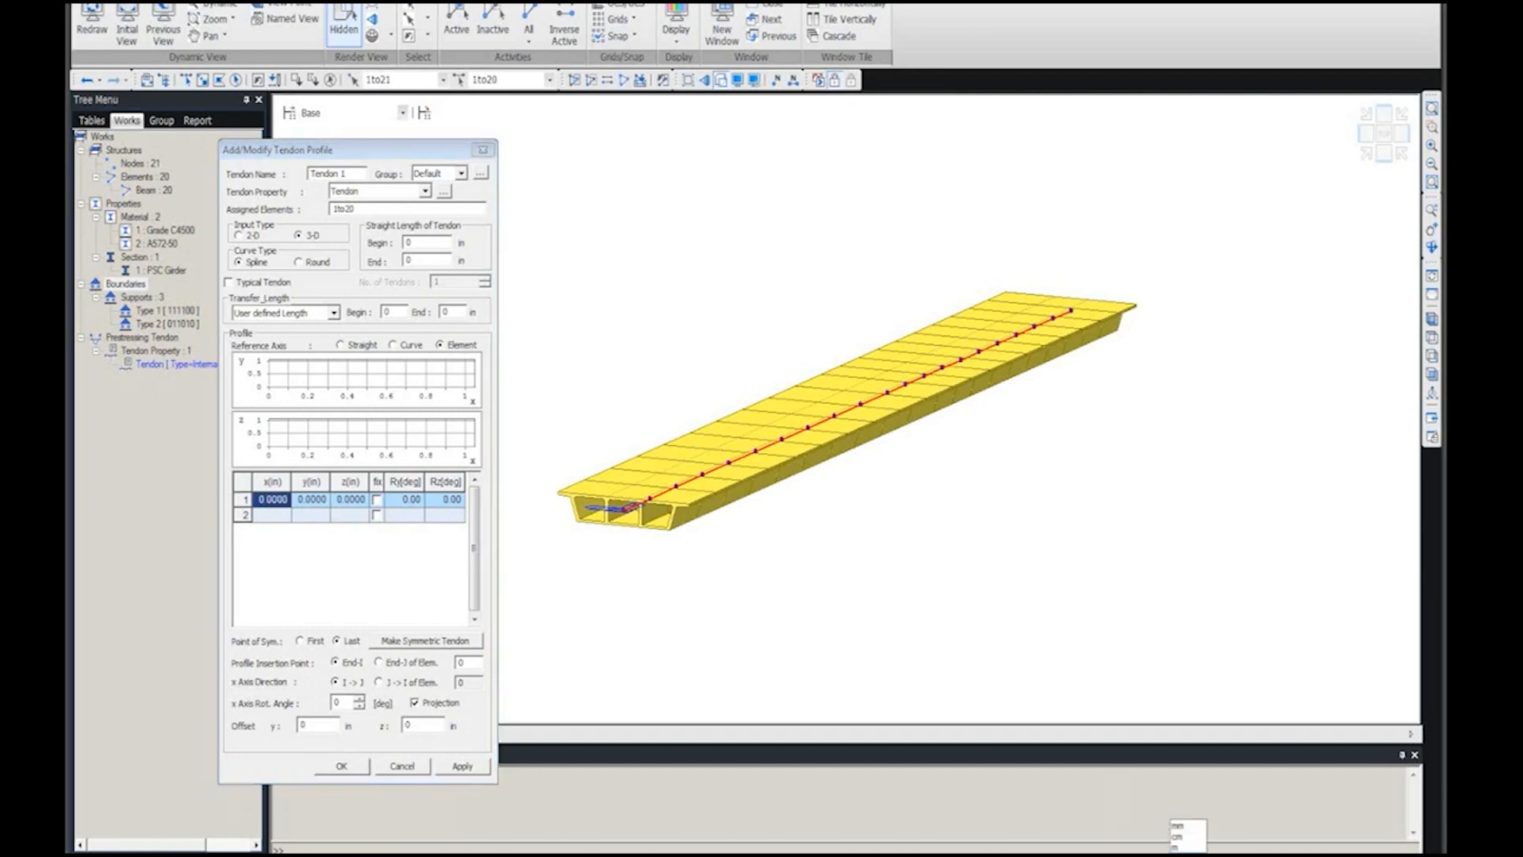
{"action": "left_click", "coordinate": [1188, 846]}
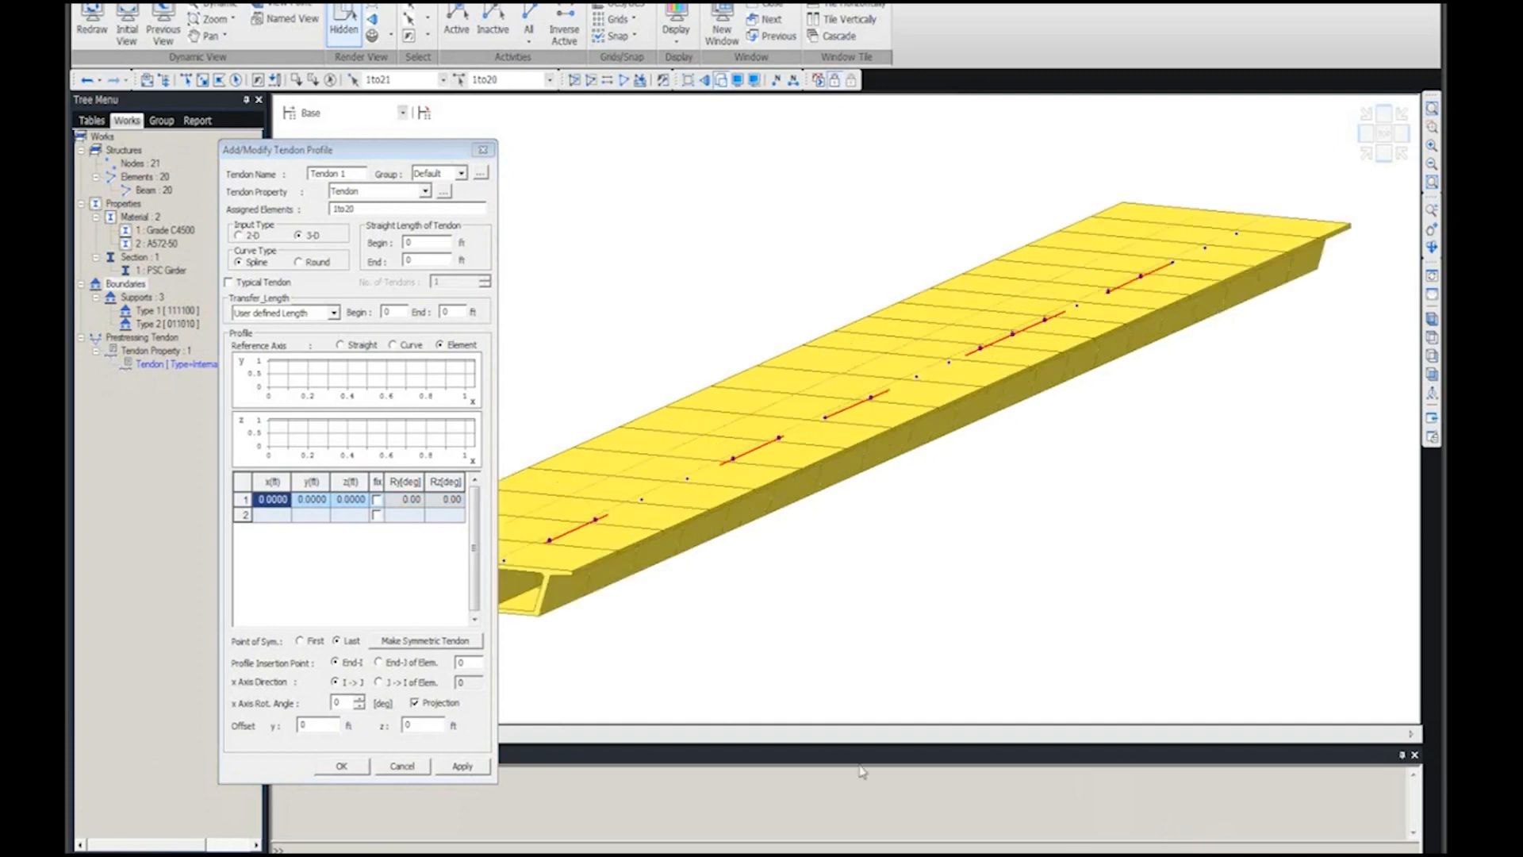
Set the first profile point's y to -15.5938 ft and z to -0.1387 ft.
{"action": "left_click", "coordinate": [275, 501]}
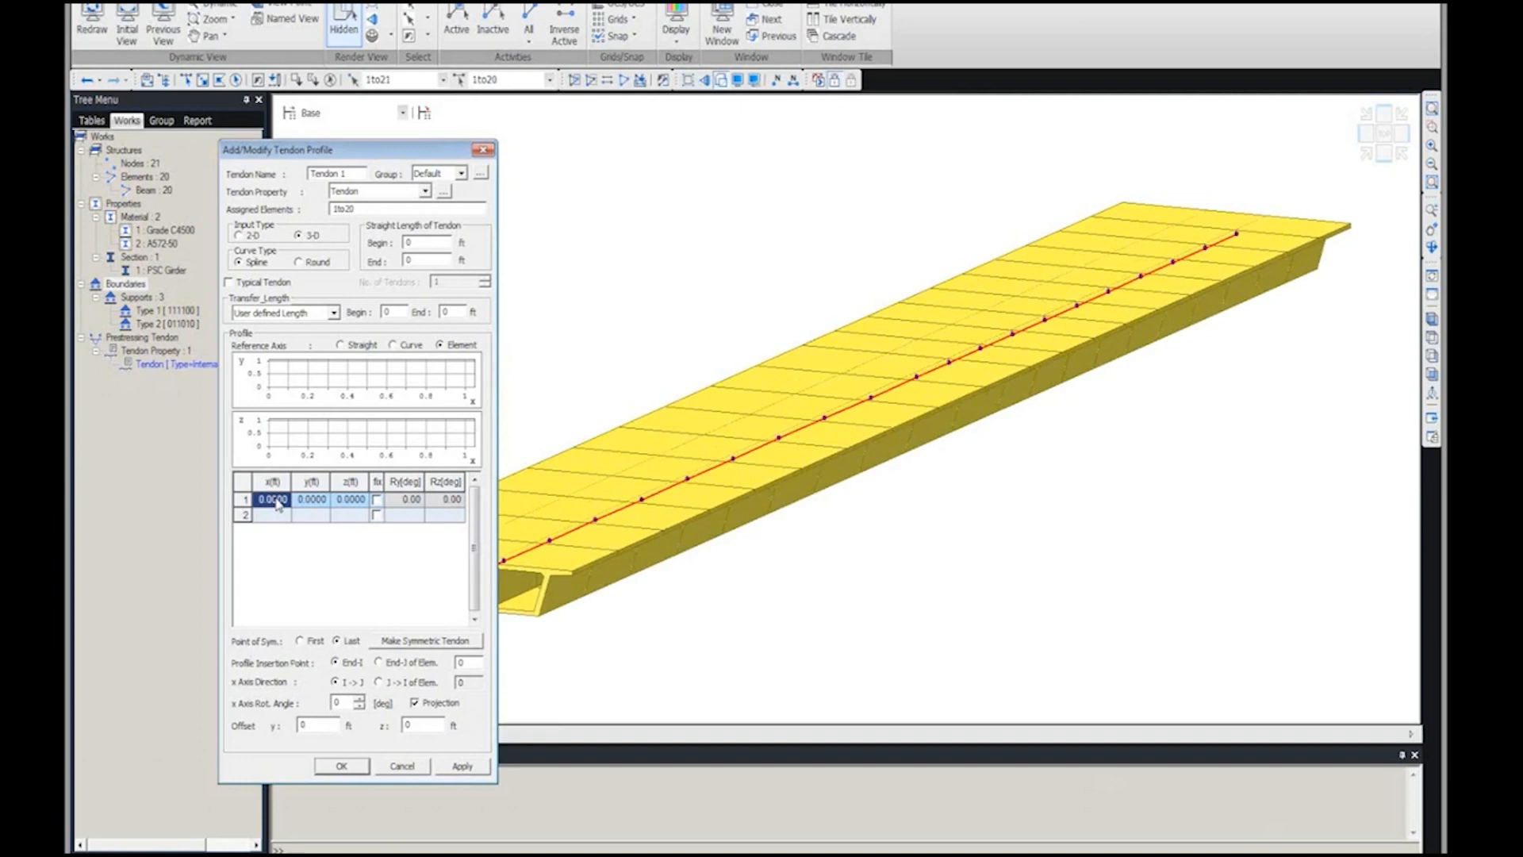
{"action": "key", "text": "Tab"}
{"action": "type", "text": "-"}
{"action": "type", "text": "15"}
{"action": "type", "text": ".5938"}
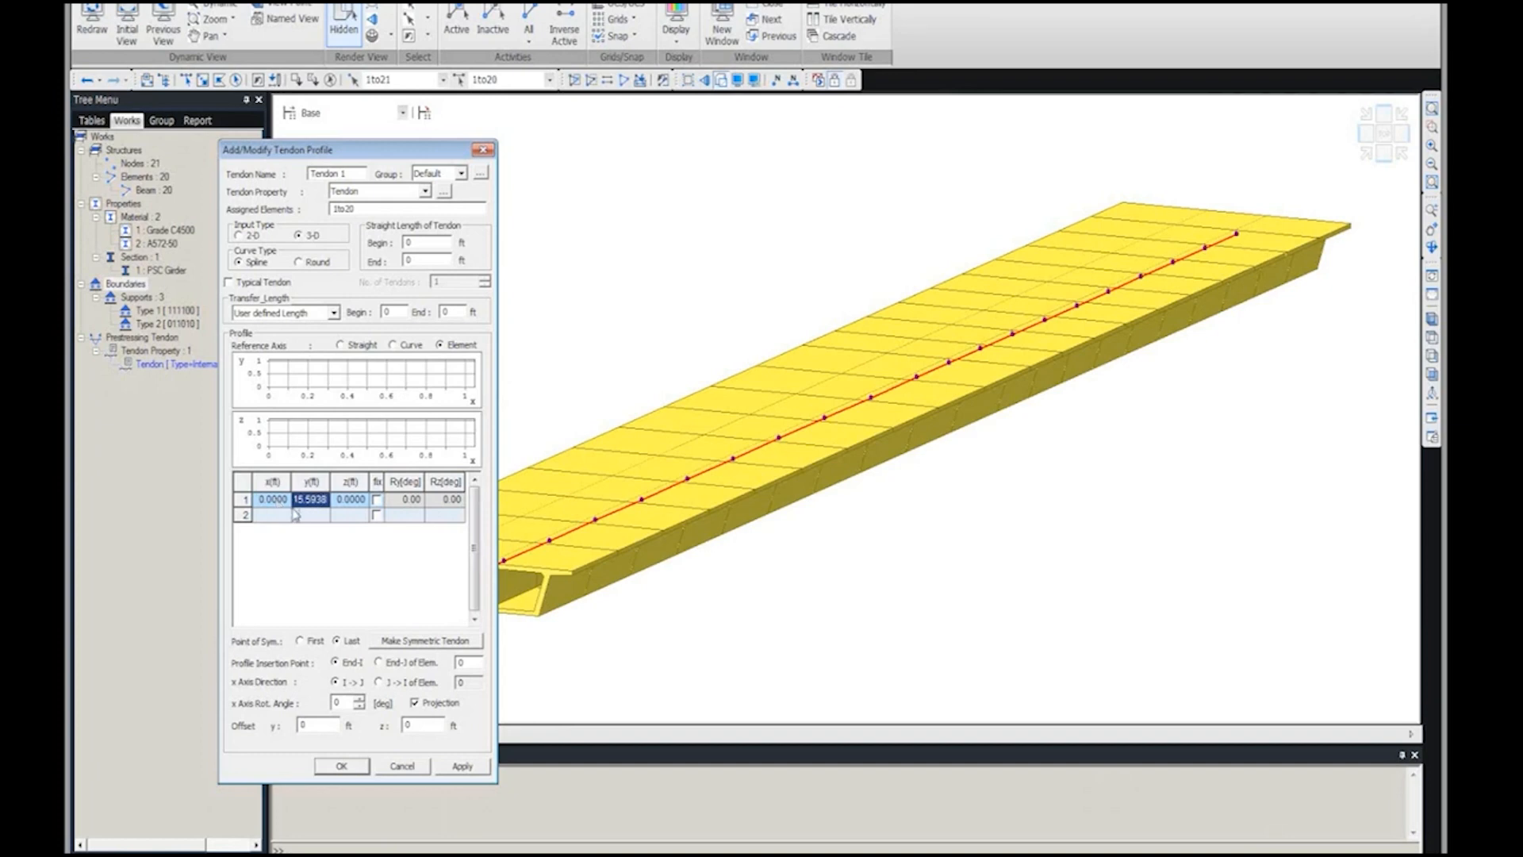
{"action": "left_click", "coordinate": [347, 500]}
{"action": "key", "text": "BackSpace"}
{"action": "type", "text": "-0.1387"}
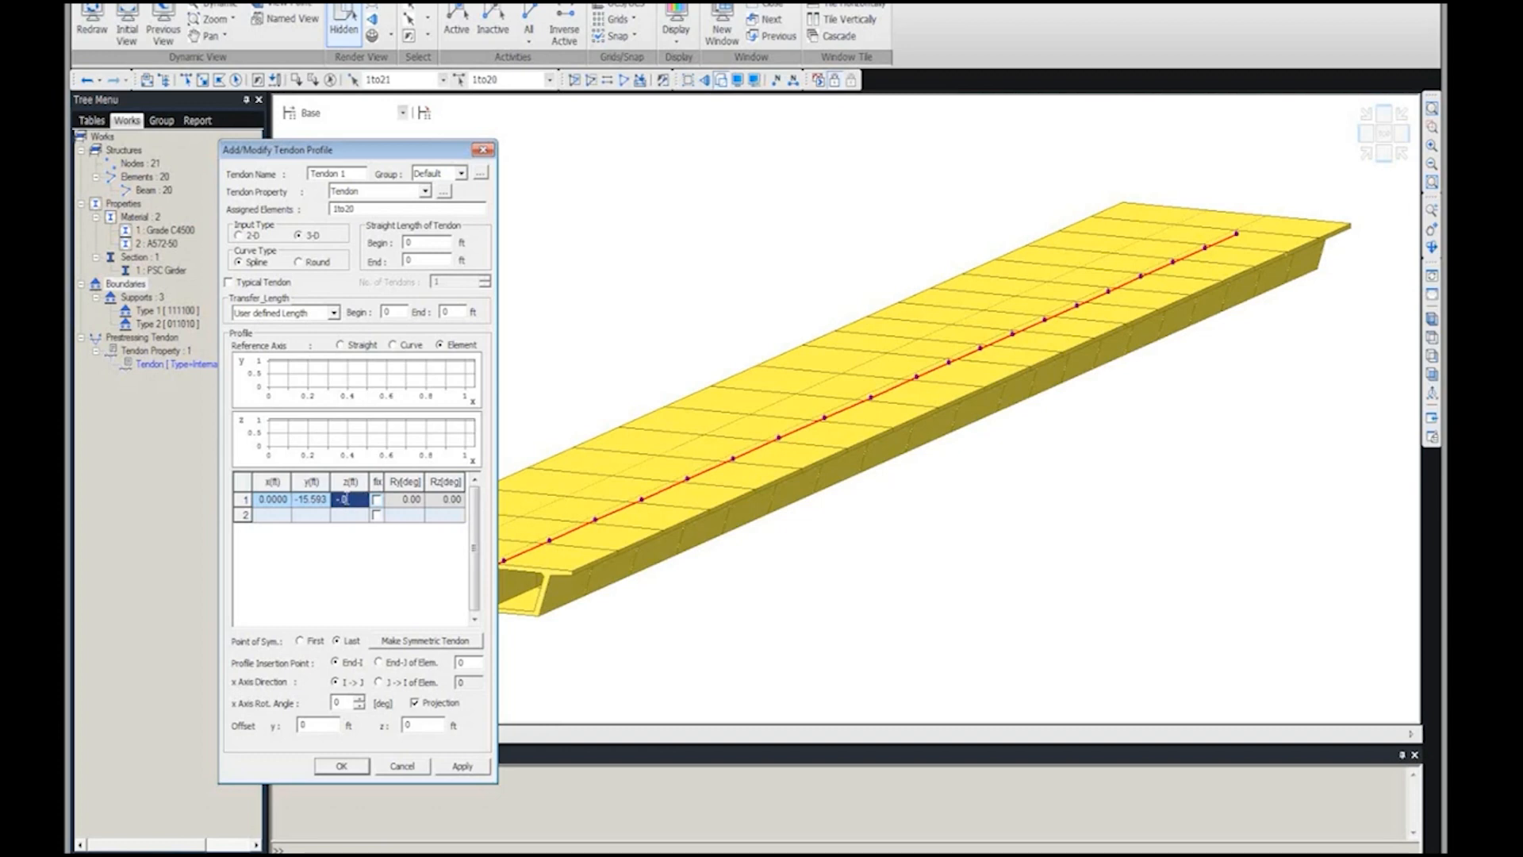
{"action": "left_click", "coordinate": [272, 517]}
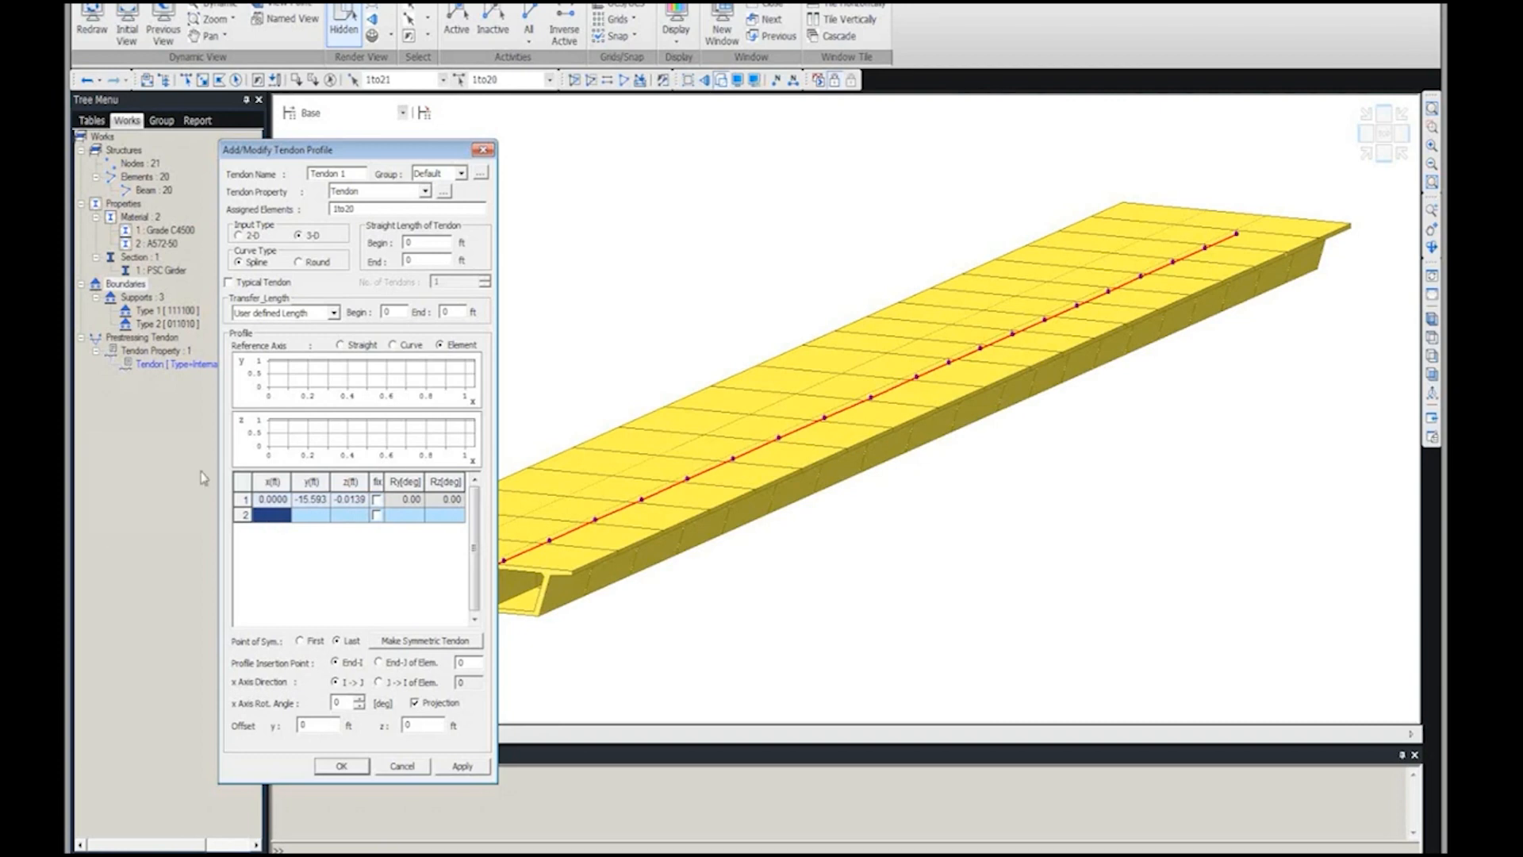
{"action": "left_click", "coordinate": [351, 500]}
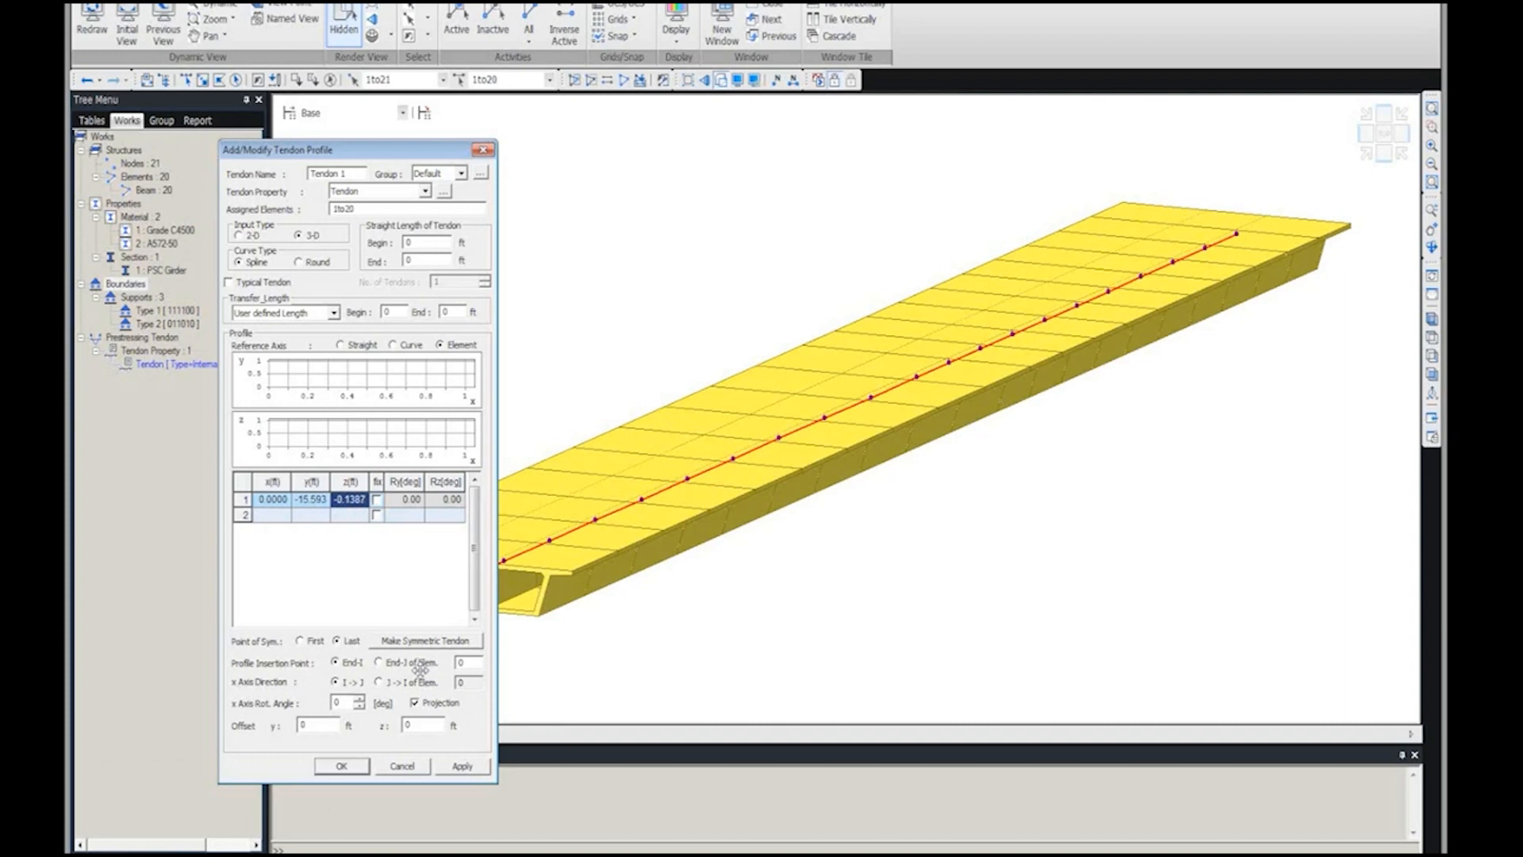
{"action": "left_click", "coordinate": [270, 516]}
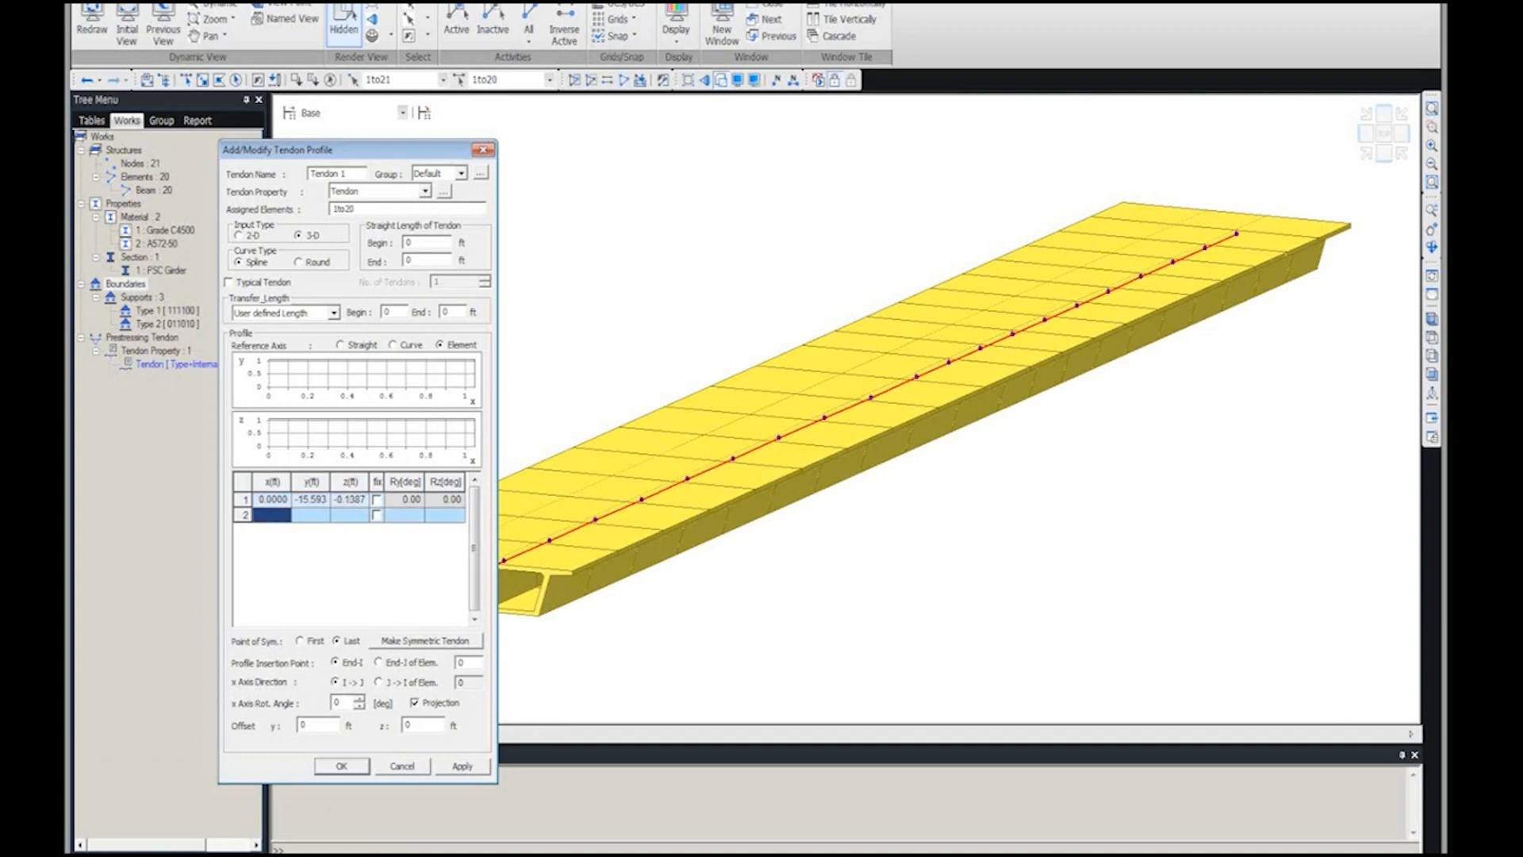
{"action": "key", "text": "alt+Tab"}
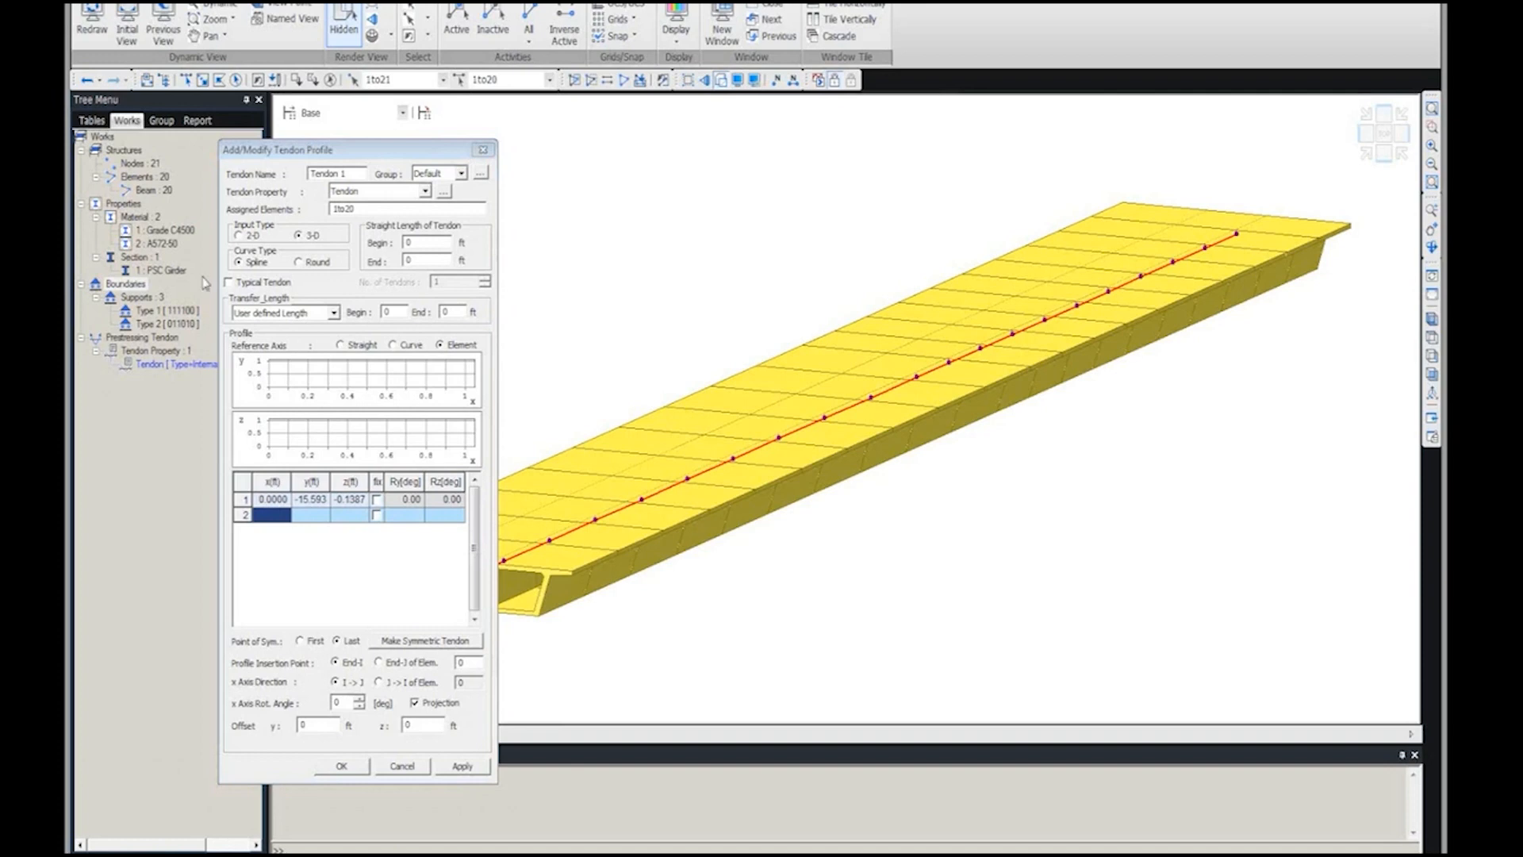
{"action": "left_click", "coordinate": [269, 514]}
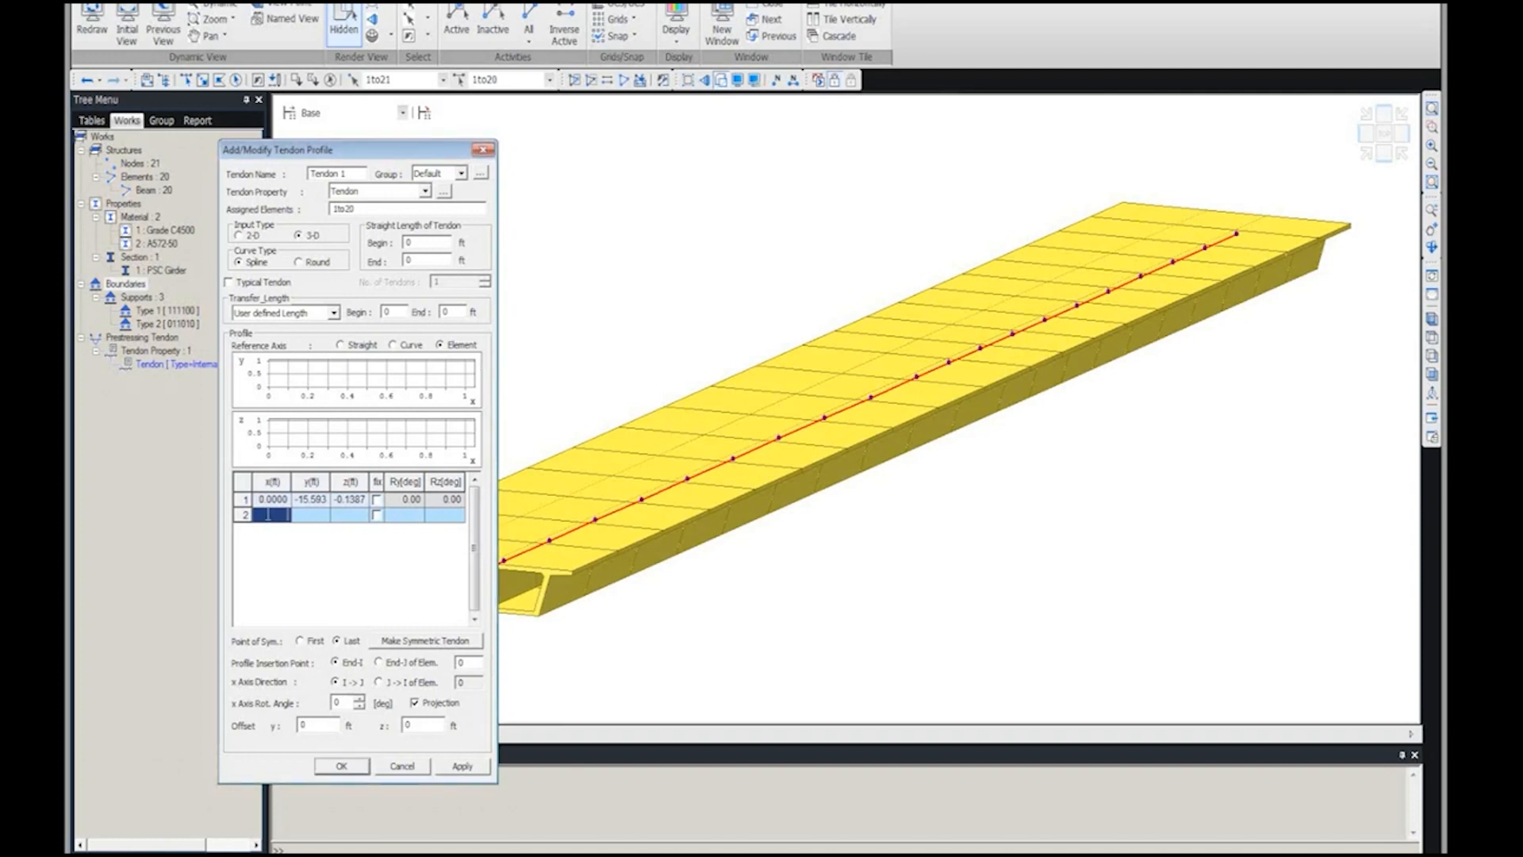
{"action": "key", "text": "ctrl+v"}
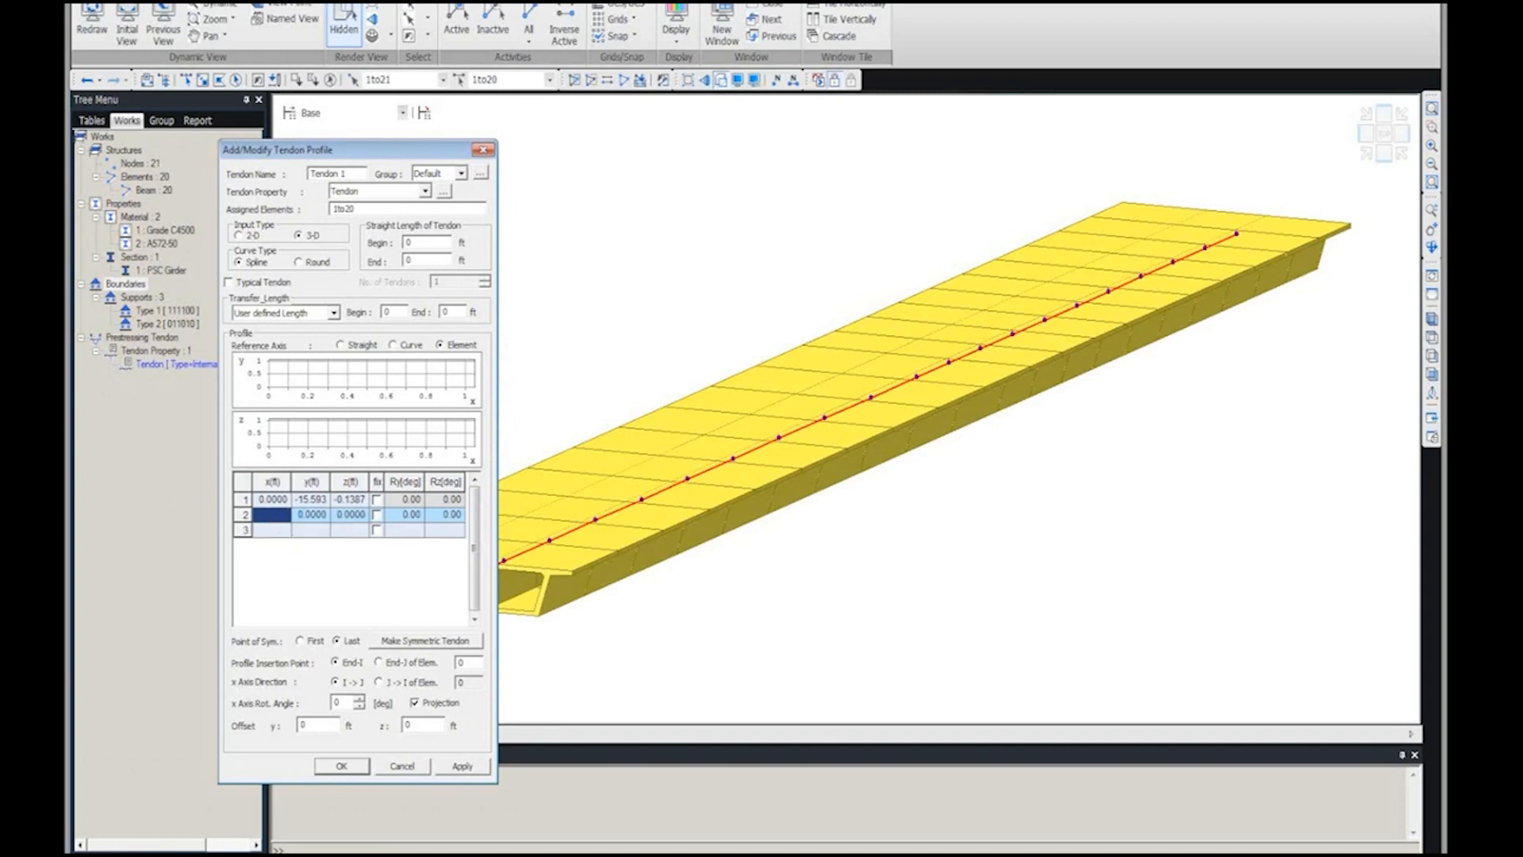
{"action": "key", "text": "alt+Tab"}
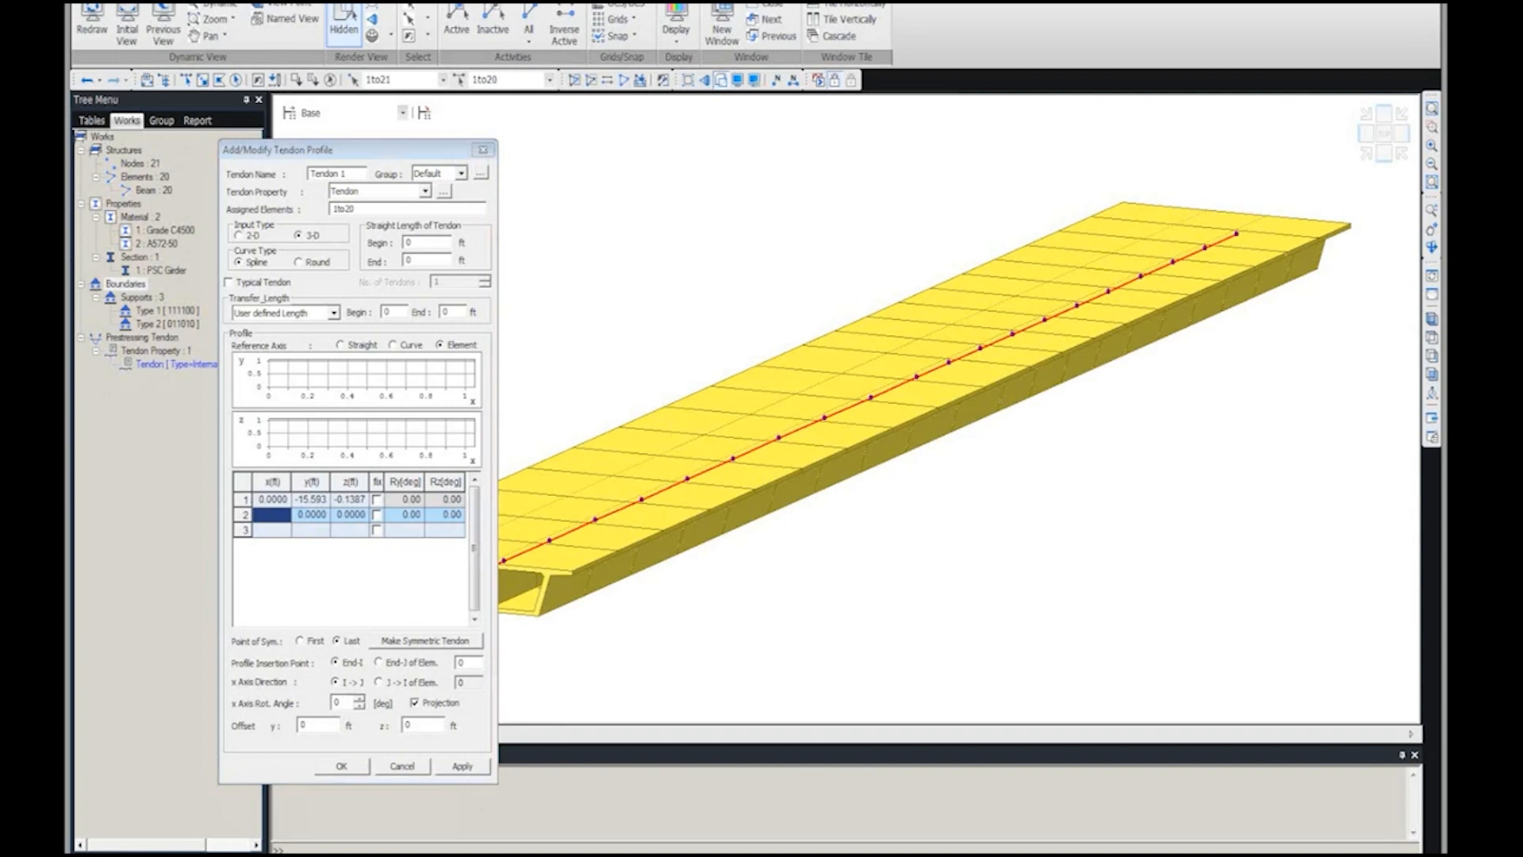
{"action": "left_click", "coordinate": [241, 499]}
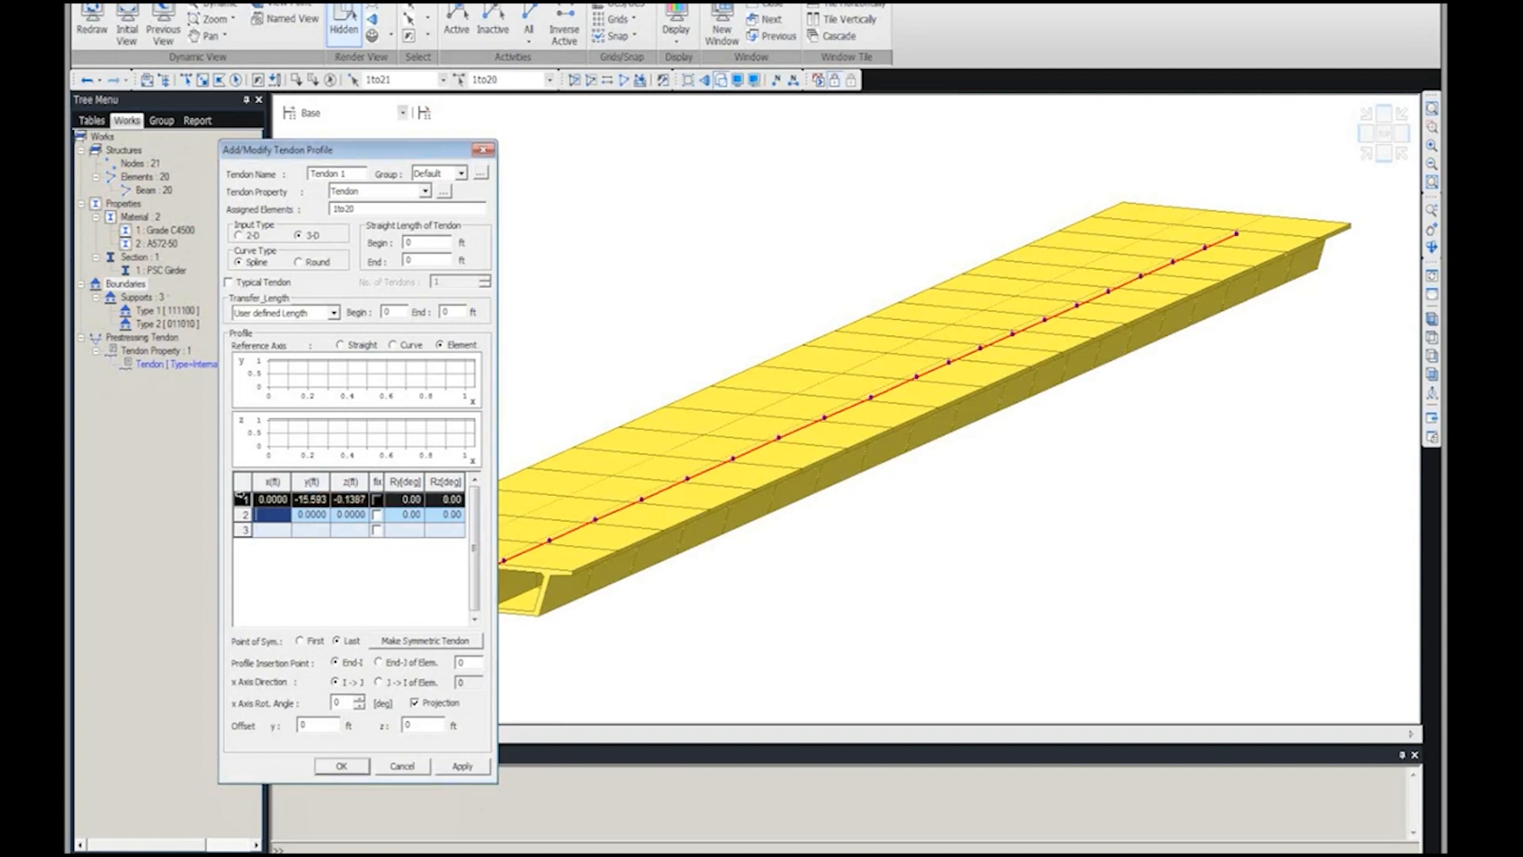
{"action": "left_click", "coordinate": [270, 512]}
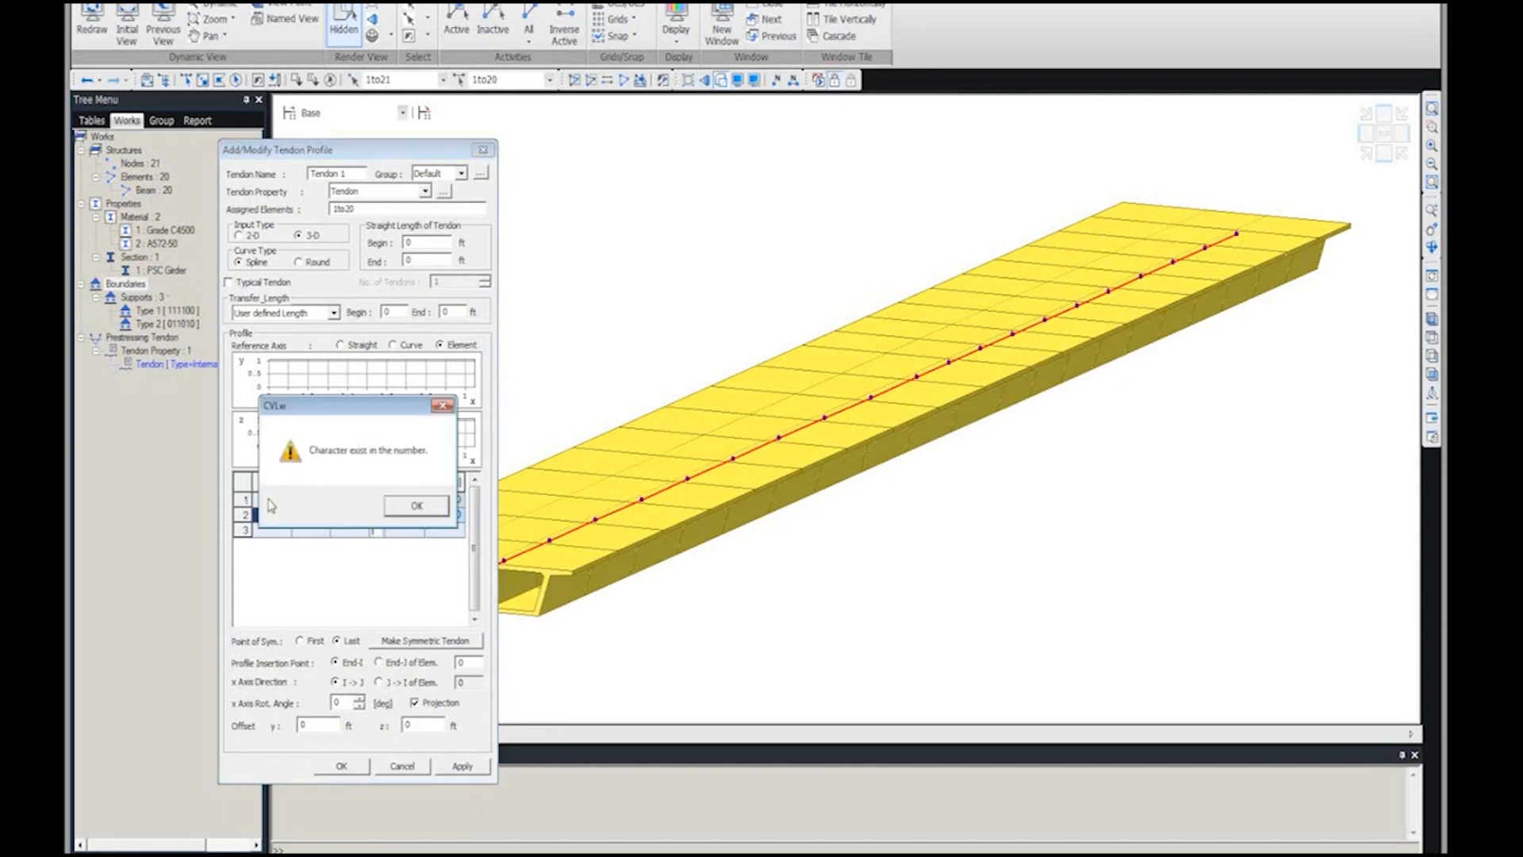
{"action": "left_click", "coordinate": [416, 505]}
{"action": "left_click", "coordinate": [402, 766]}
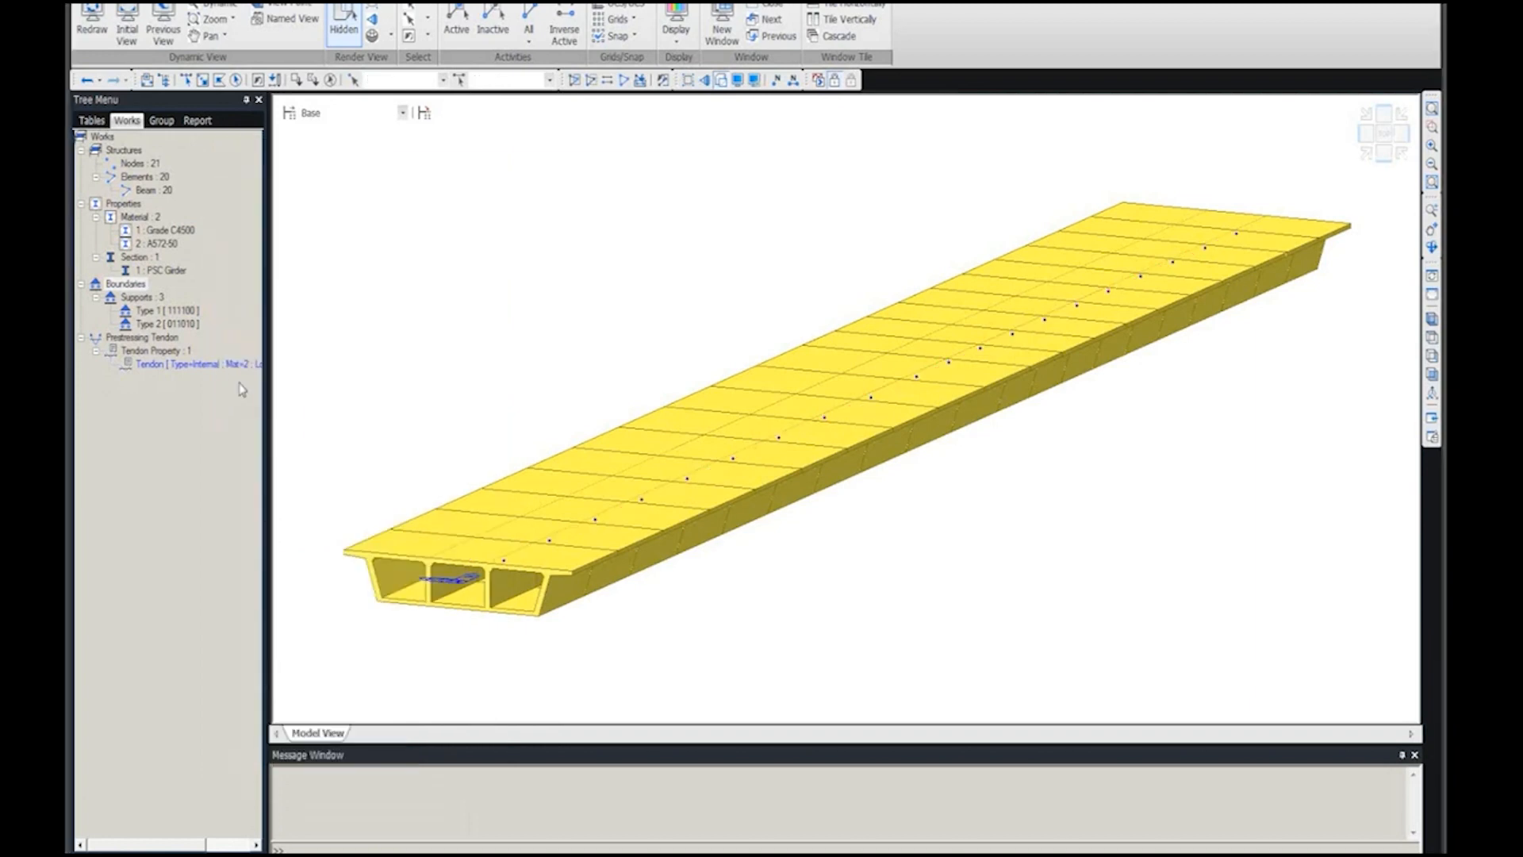
Enter a new 3-D profile at y = -15.593 ft with x/z points 0/-0.1387, 73.6/-3.0553, 165.6/0.6426, 184/1.3822, 196.85/0.6426, 261.1/-1.7220, 312.5/-0.1387.
{"action": "left_click", "coordinate": [746, 208]}
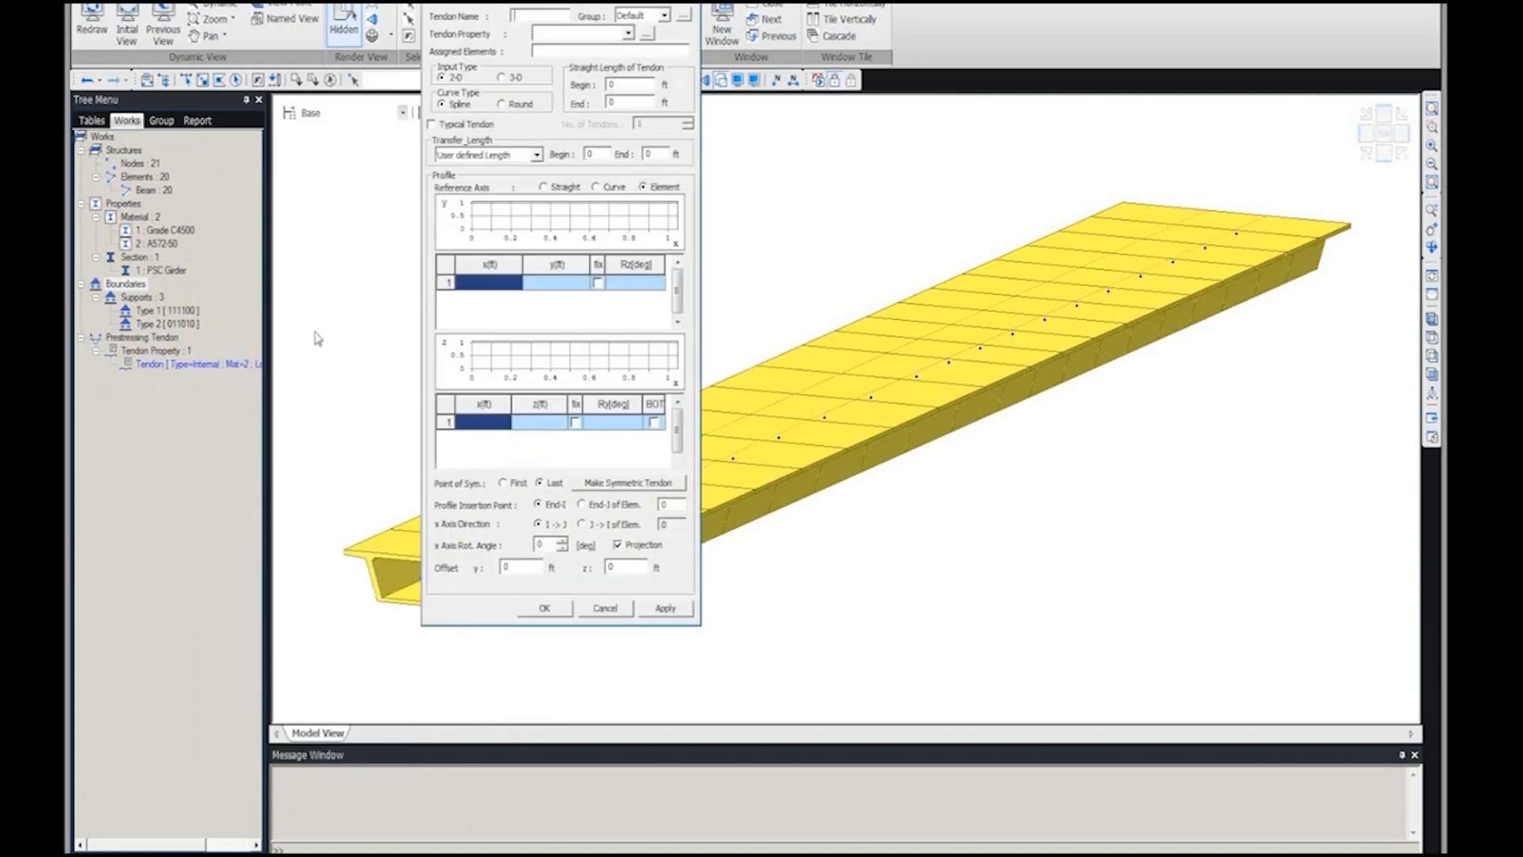
{"action": "left_click", "coordinate": [502, 77]}
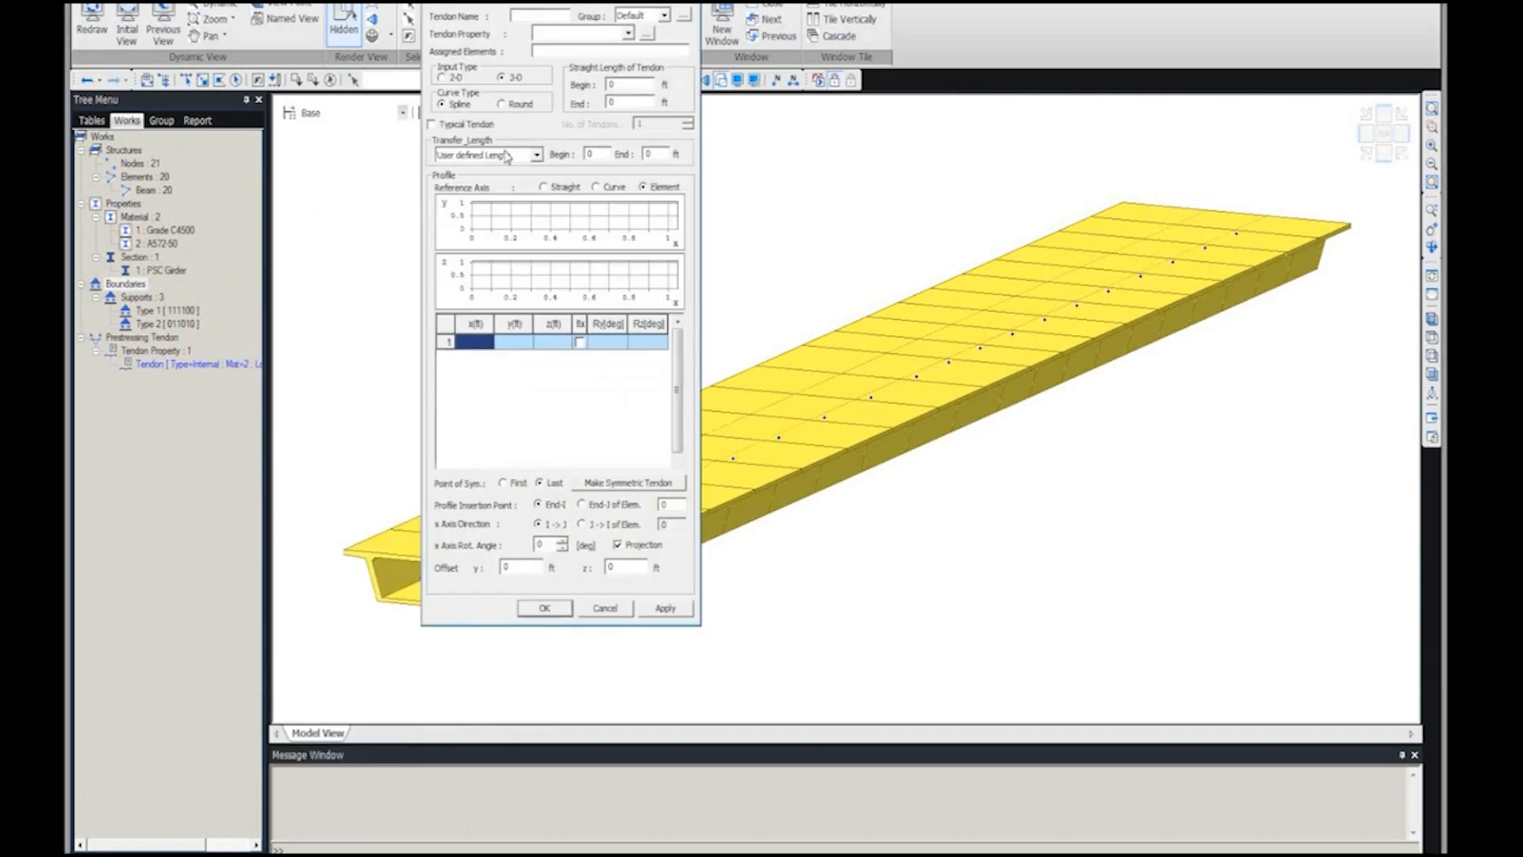
{"action": "type", "text": "0.0000\t-15.593\t-0.1387 73.600\t-15.593\t-3.0553 165.60\t-15.593\t0.6426 184.00\t-15.593\t1.3822 196.85\t-15.593\t0.6426 261.10\t-15.593\t-1.7220 312.50\t-15.593\t-0.1387"}
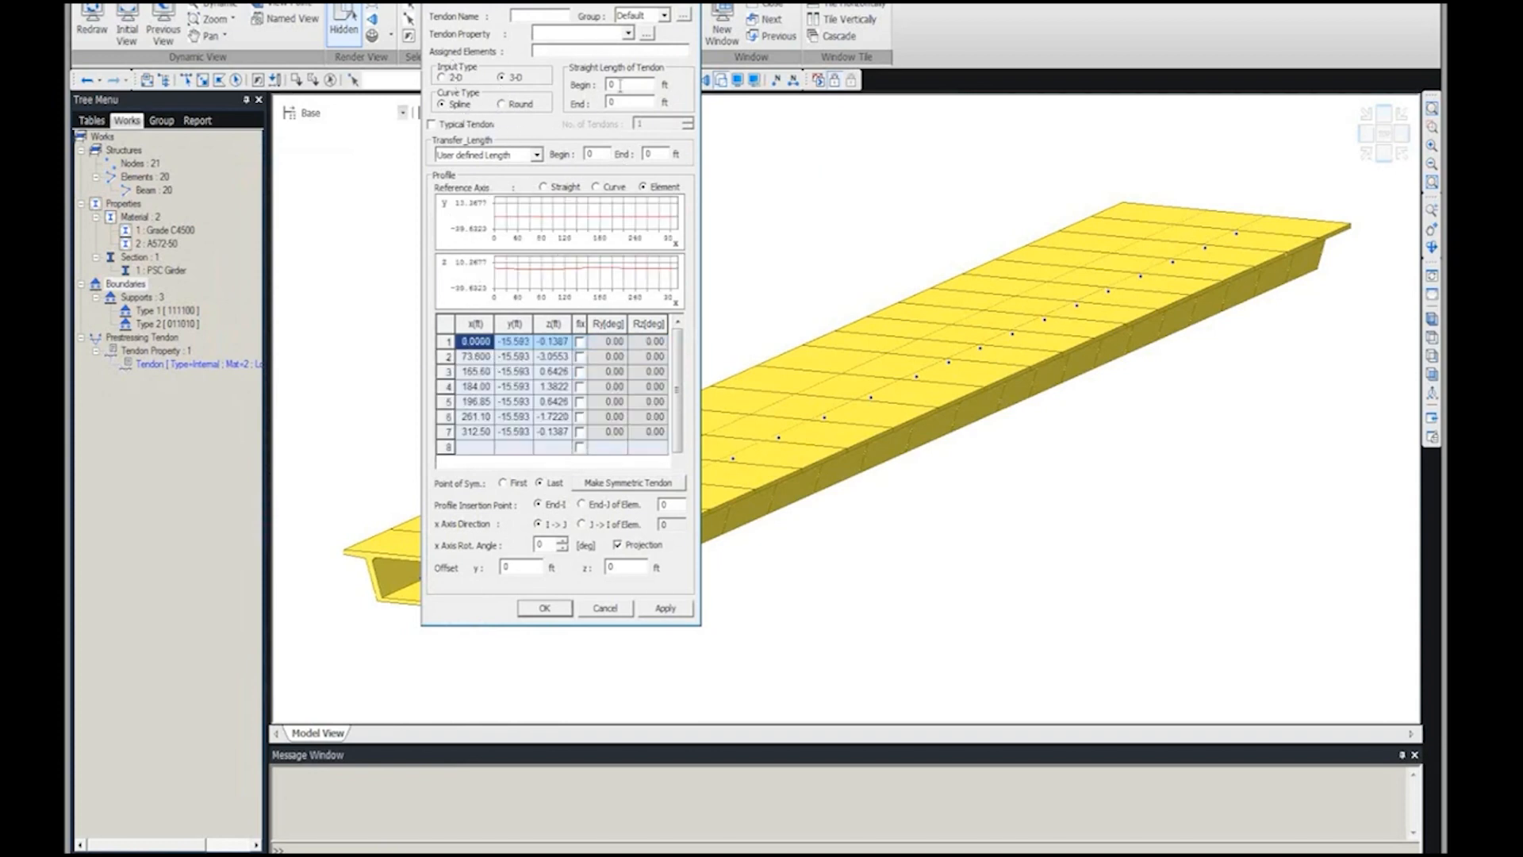
Name the profile Tendon 1 and assign the tendon property Tendon and elements 1to20 to it.
{"action": "left_click", "coordinate": [627, 33]}
{"action": "left_click", "coordinate": [591, 50]}
{"action": "left_click", "coordinate": [561, 16]}
{"action": "type", "text": "Tendon 1"}
{"action": "left_click", "coordinate": [578, 51]}
{"action": "type", "text": "1to20"}
{"action": "left_click_drag", "start_coordinate": [625, 3], "coordinate": [364, 92]}
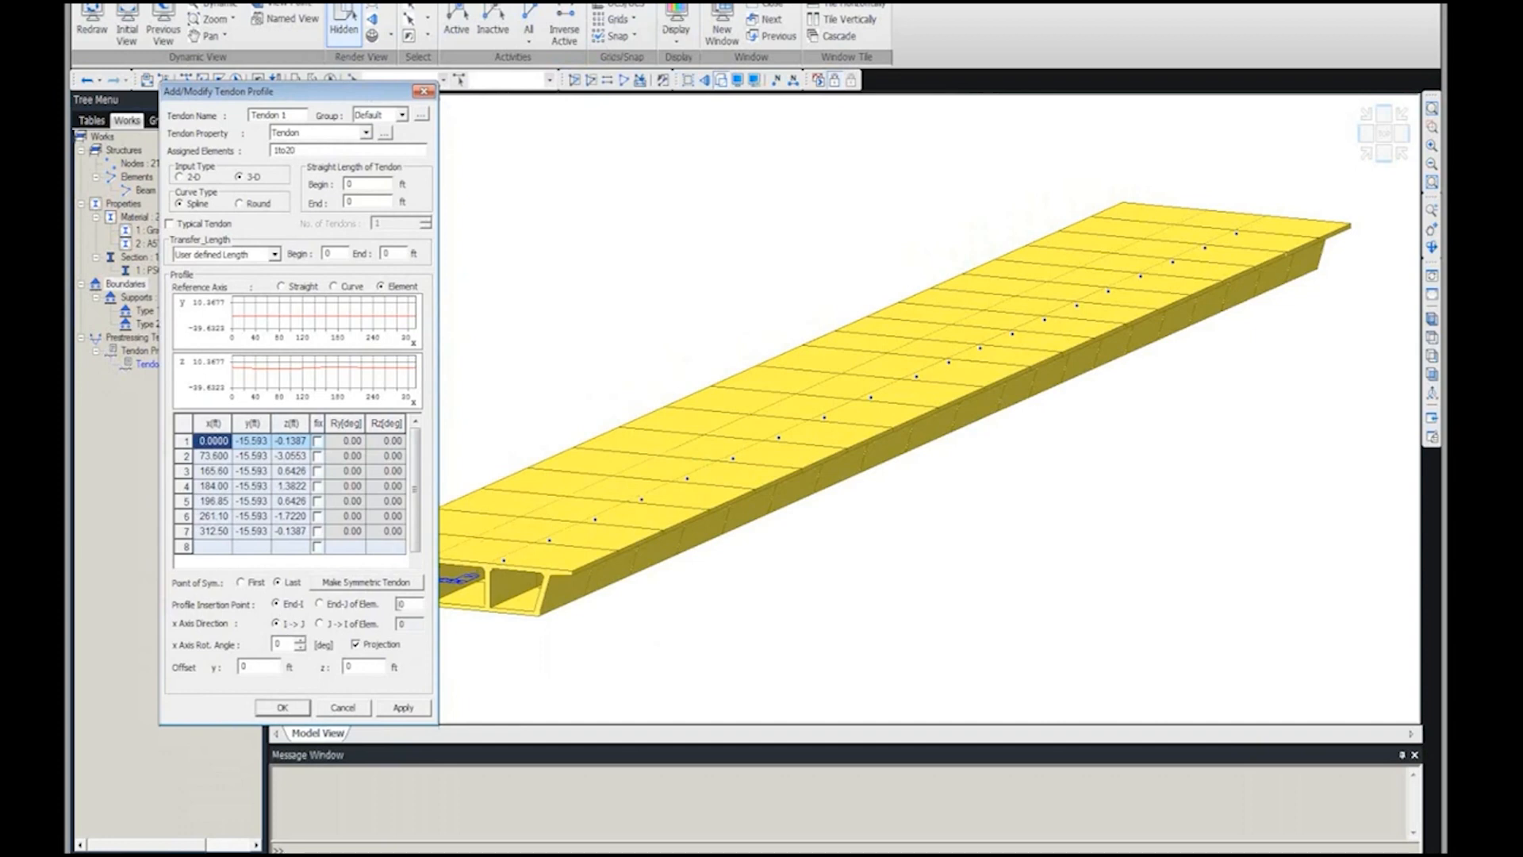
Set element 1 as the reference for the profile insertion point and x-axis direction and apply the Tendon 1 profile.
{"action": "left_click", "coordinate": [412, 604]}
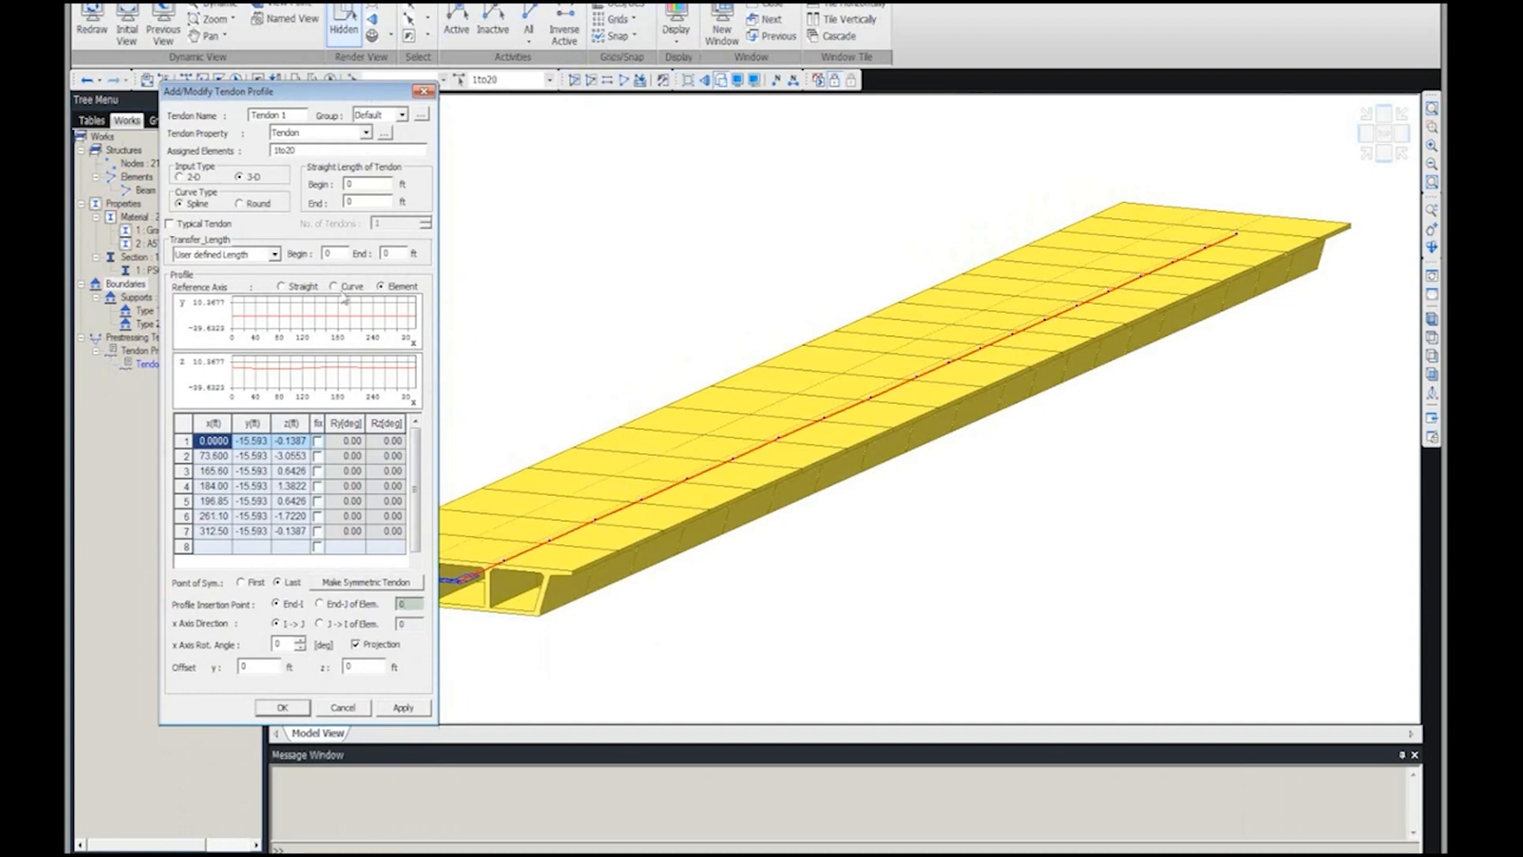
{"action": "left_click", "coordinate": [404, 707]}
{"action": "left_click", "coordinate": [403, 708]}
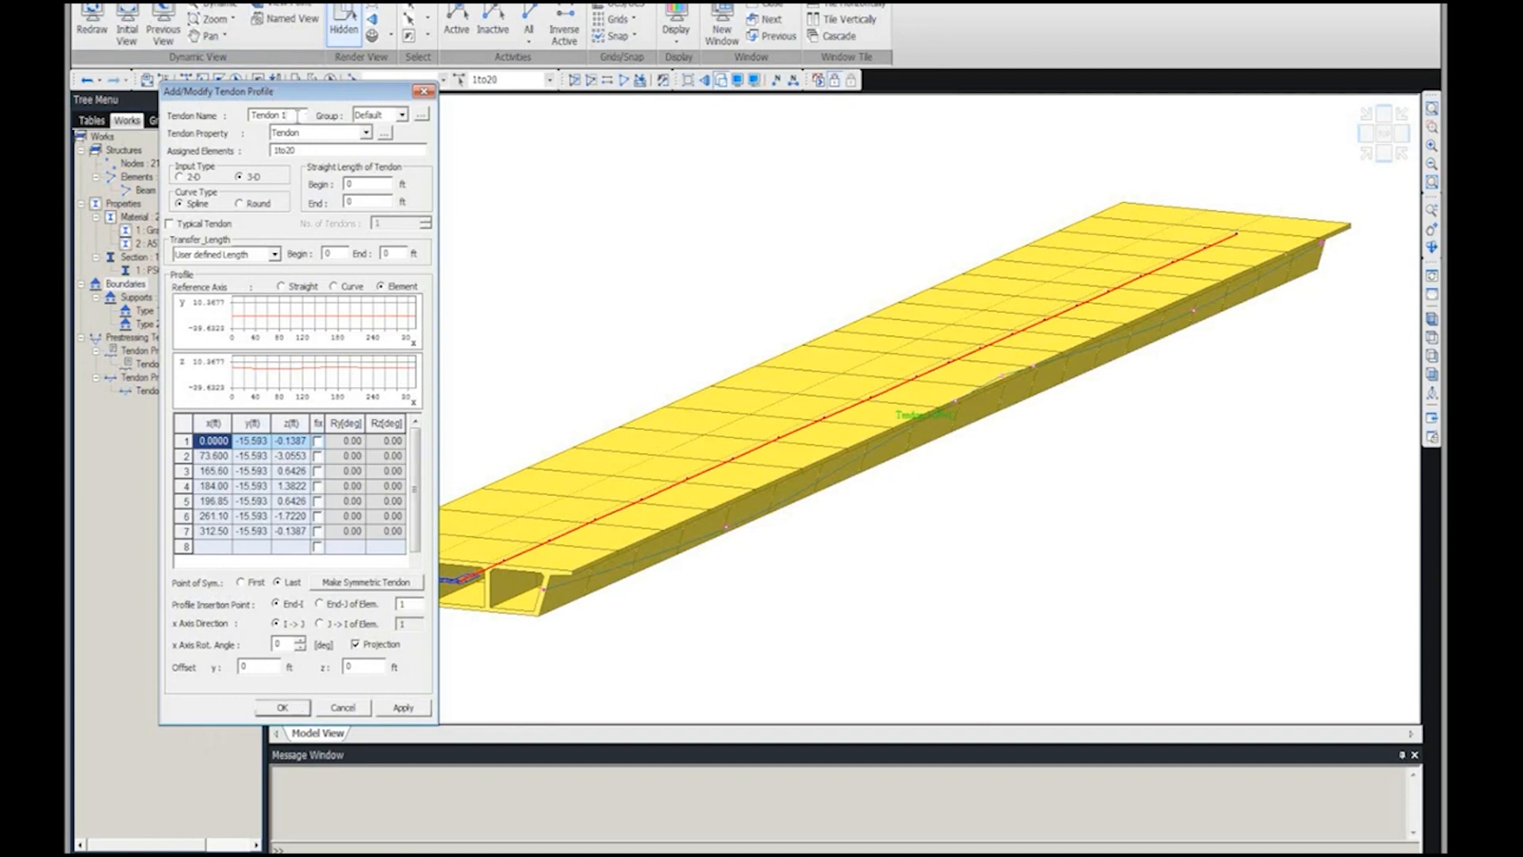
Apply a second profile named Tendon 2, replacing all seven points with ones at y = -5.3750 ft and the same x and z values.
{"action": "type", "text": "2"}
{"action": "key", "text": "alt+Tab"}
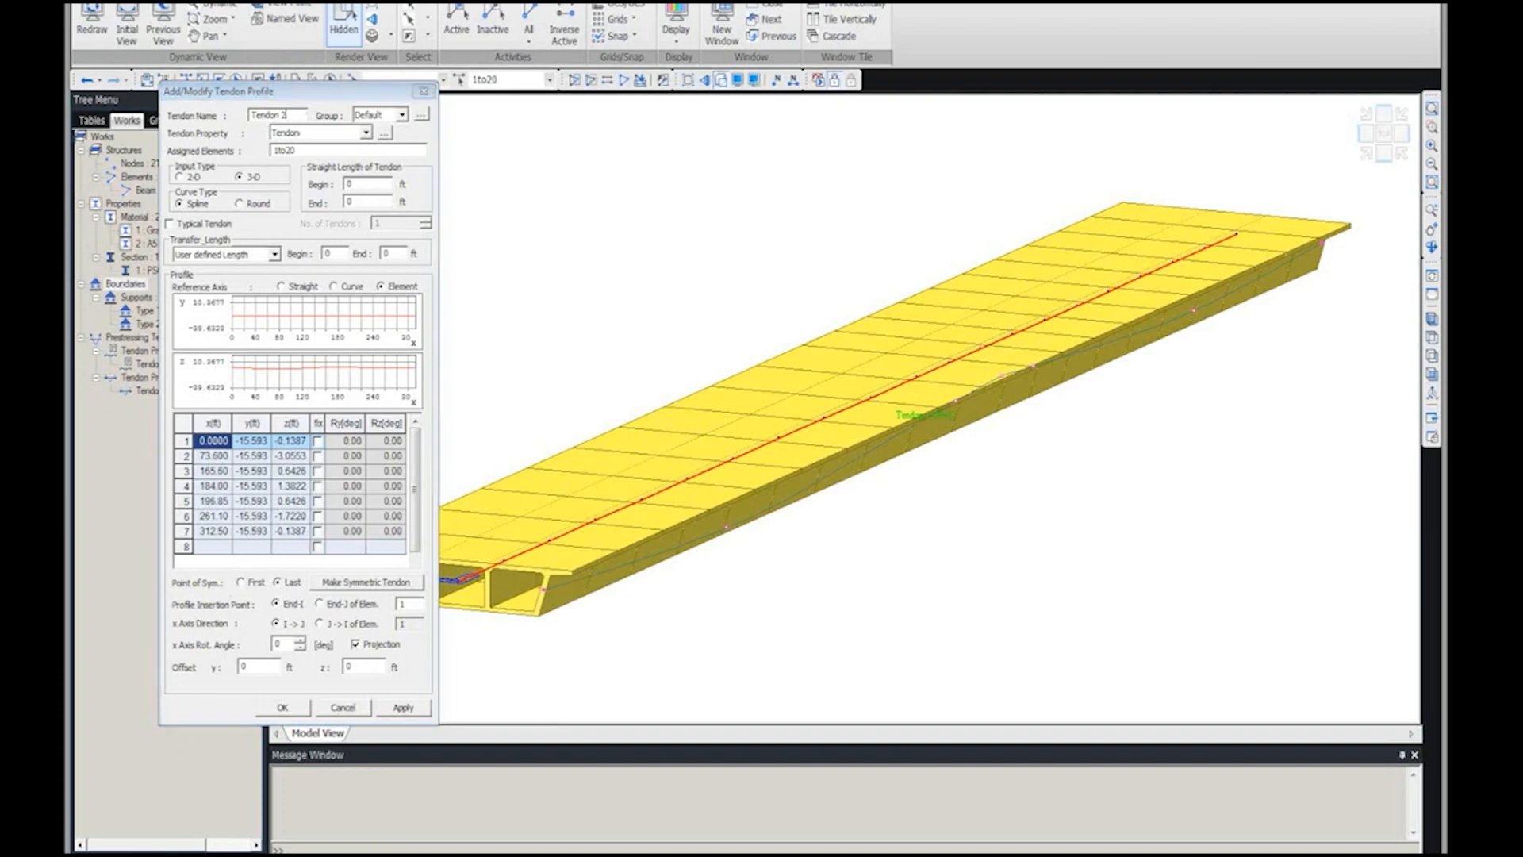
{"action": "left_click", "coordinate": [215, 472]}
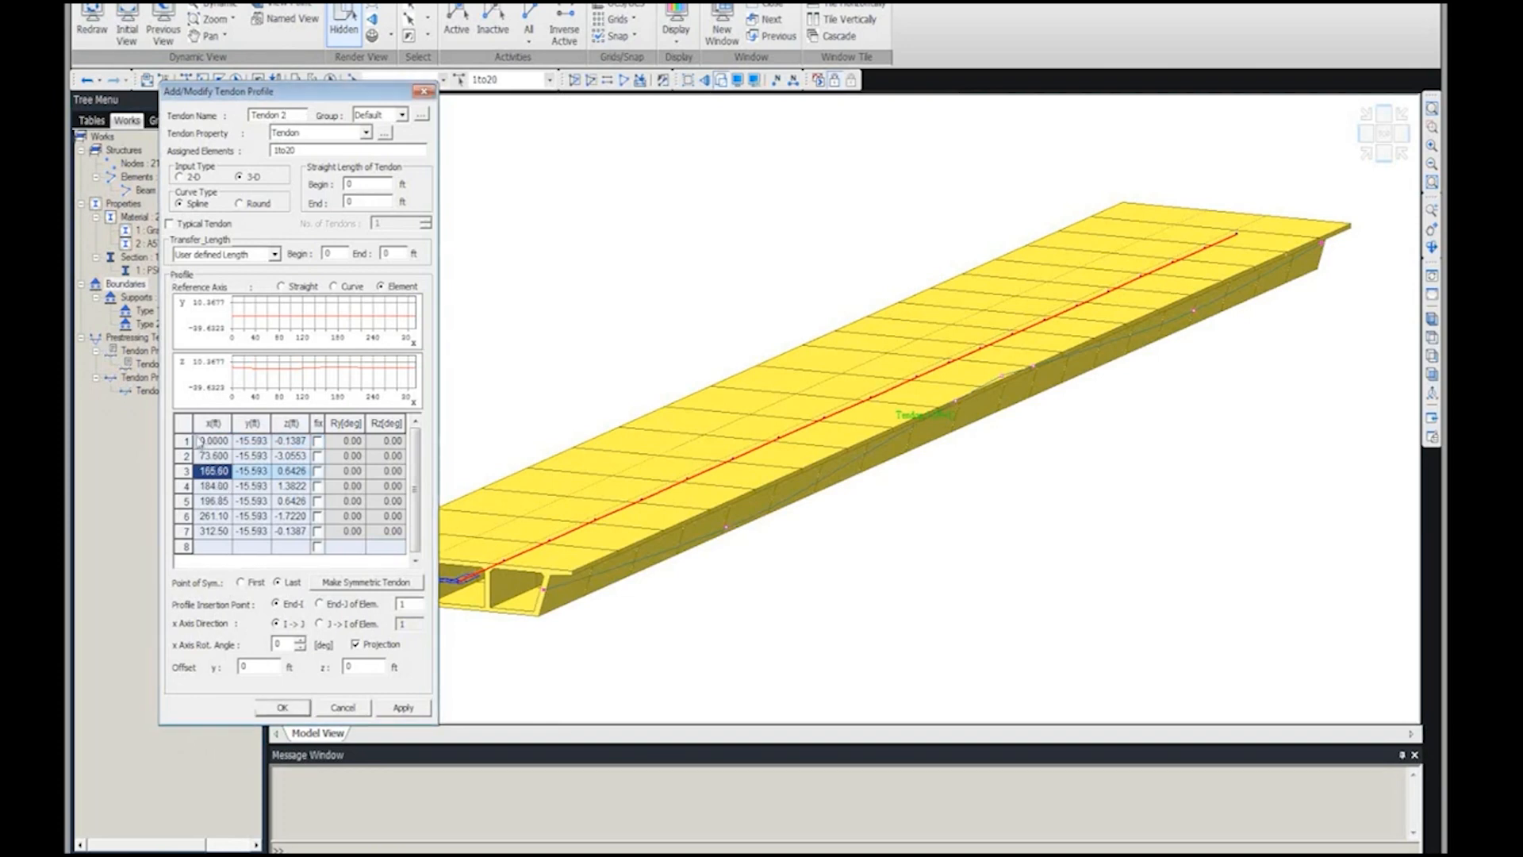
{"action": "left_click_drag", "start_coordinate": [187, 439], "coordinate": [184, 532]}
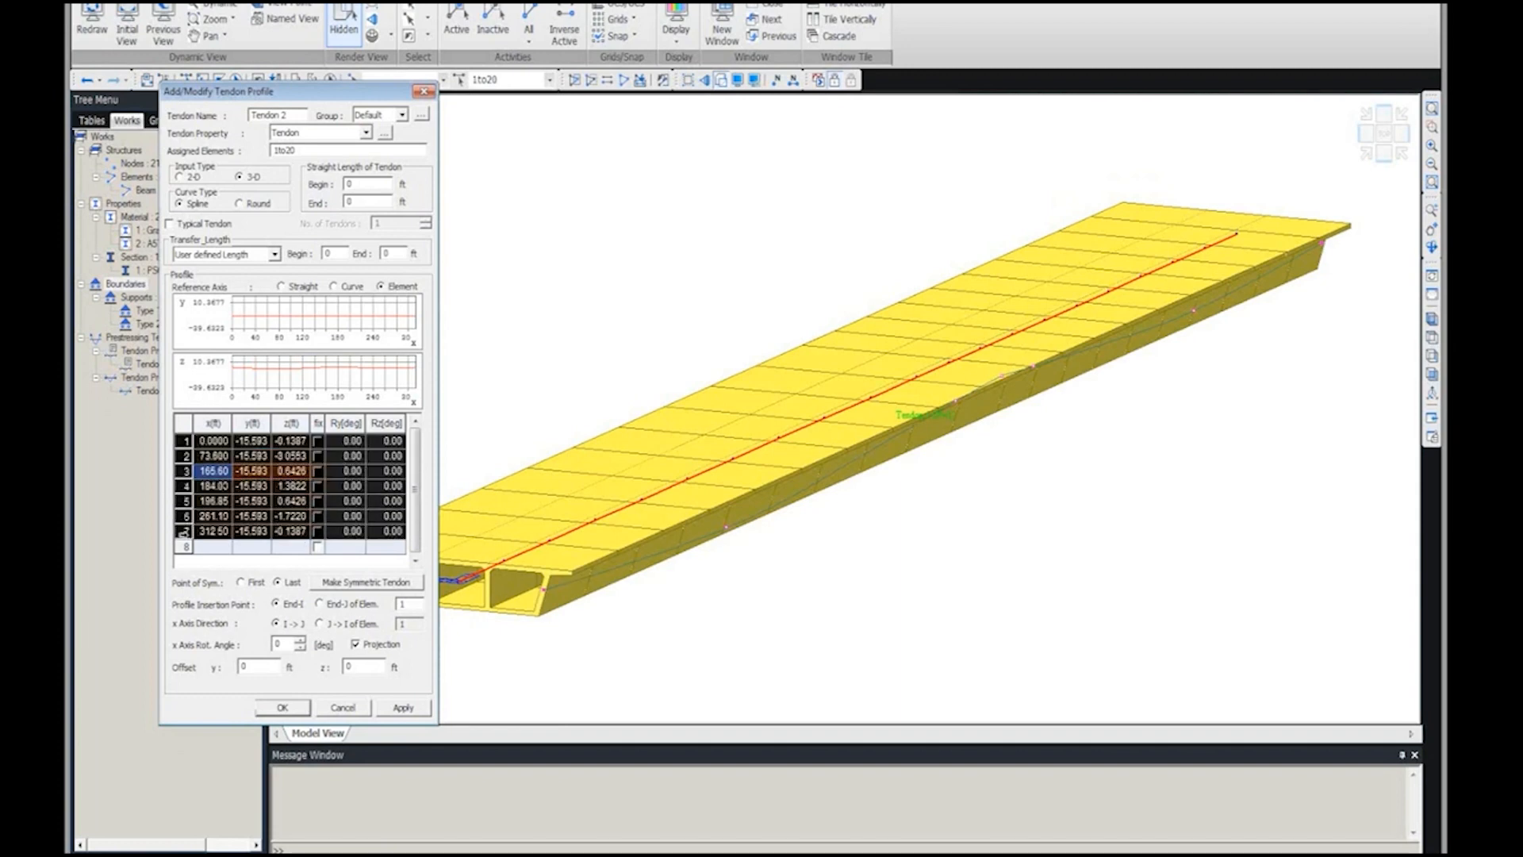
{"action": "key", "text": "Delete"}
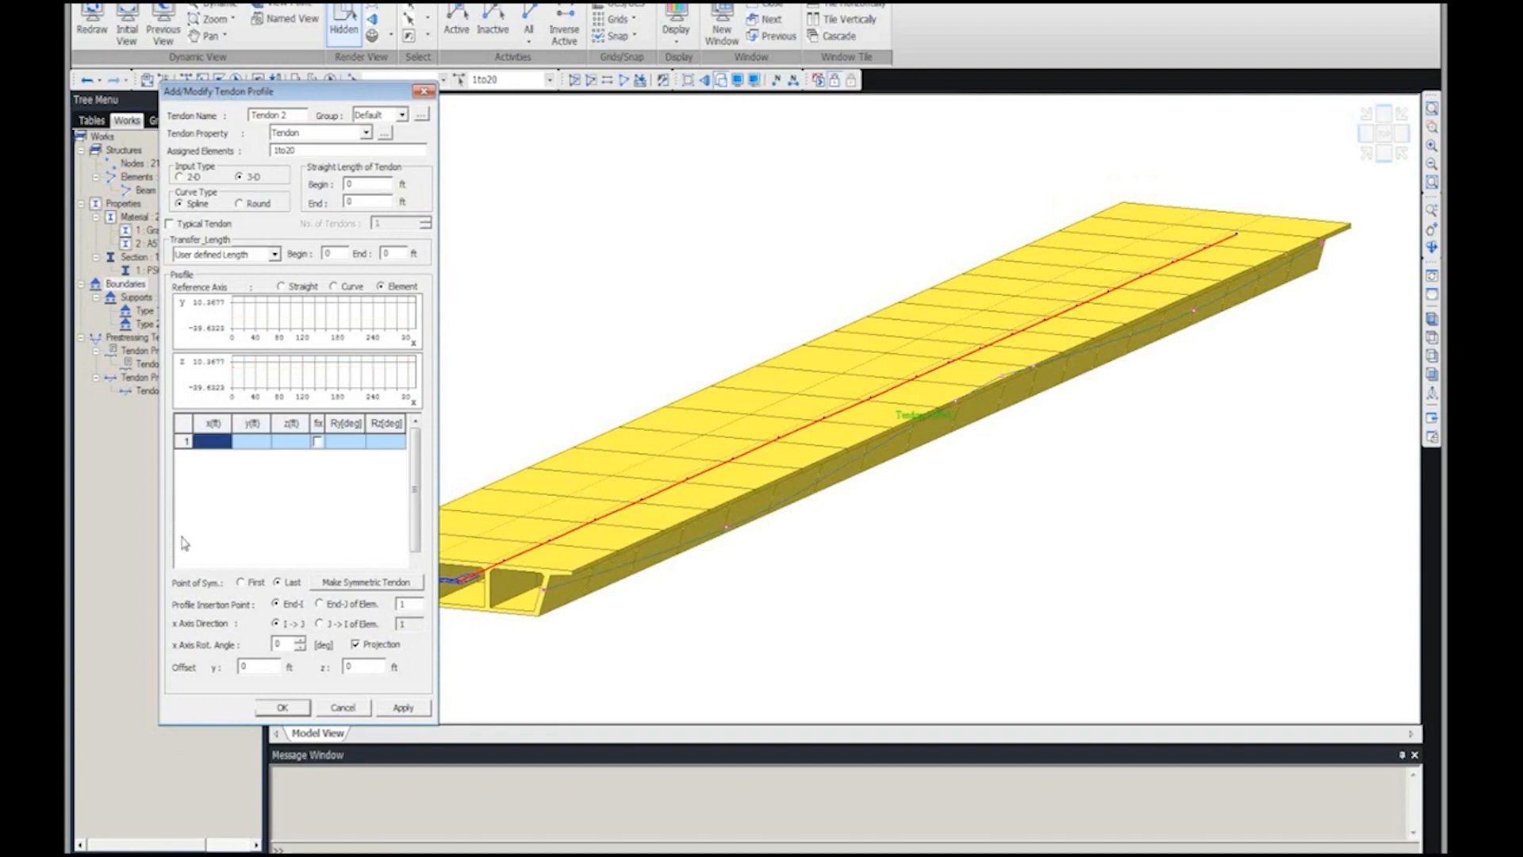
{"action": "type", "text": "0.0000\t-5.3750\t-0.1387 73.600\t-5.3750\t-3.0553 165.60\t-5.3750\t0.6426 184.00\t-5.3750\t1.3822 196.85\t-5.3750\t0.6426 261.10\t-5.3750\t-1.7220 312.50\t-5.3750\t-0.1387"}
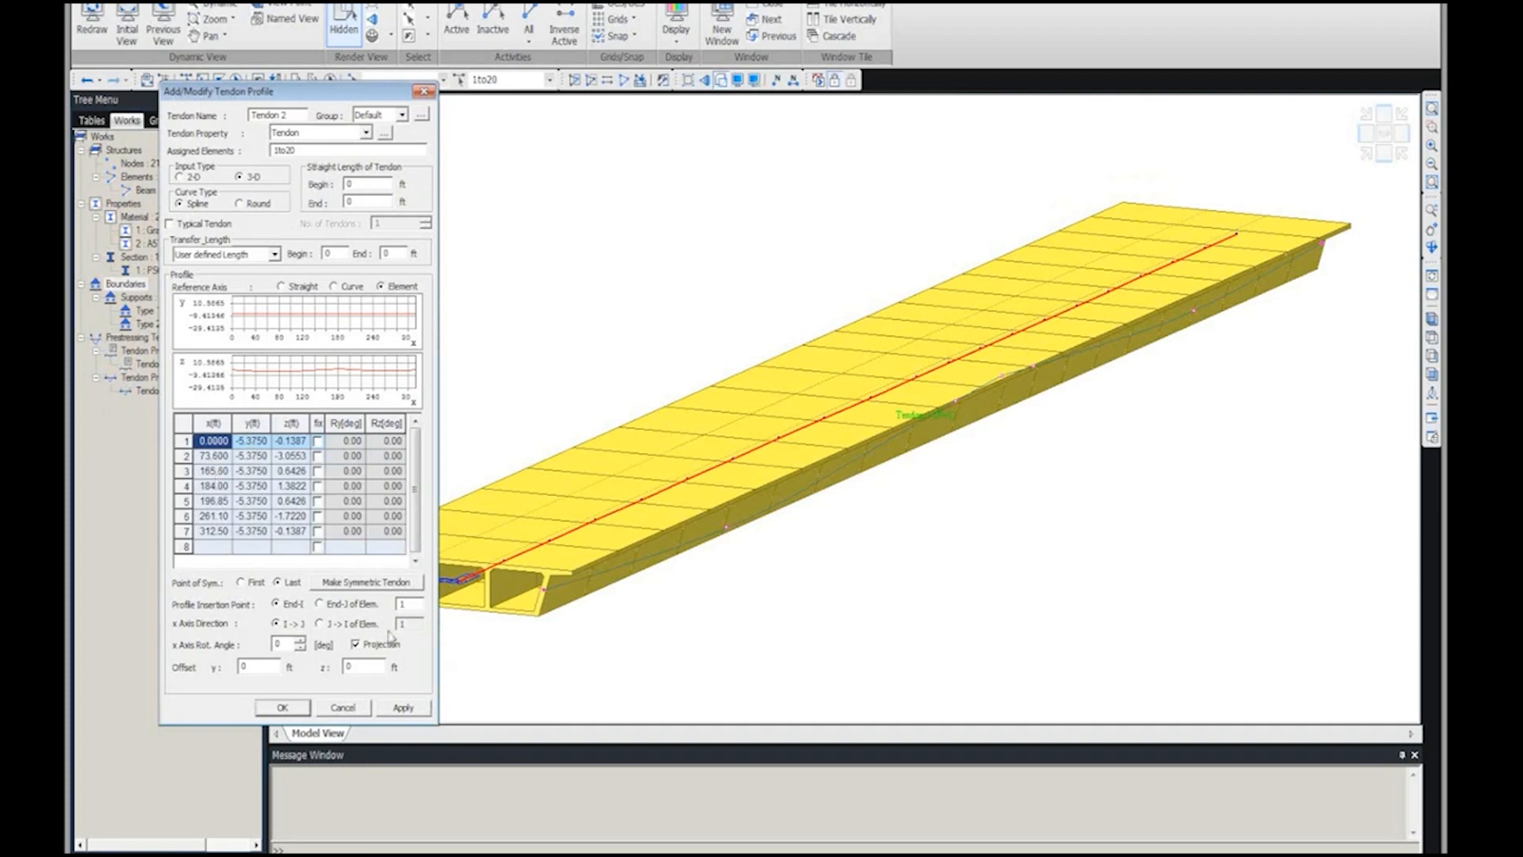
{"action": "left_click", "coordinate": [403, 707]}
Name the next profile Tendon 3, set y to 5.375 ft at all seven points and apply it.
{"action": "left_click", "coordinate": [300, 116]}
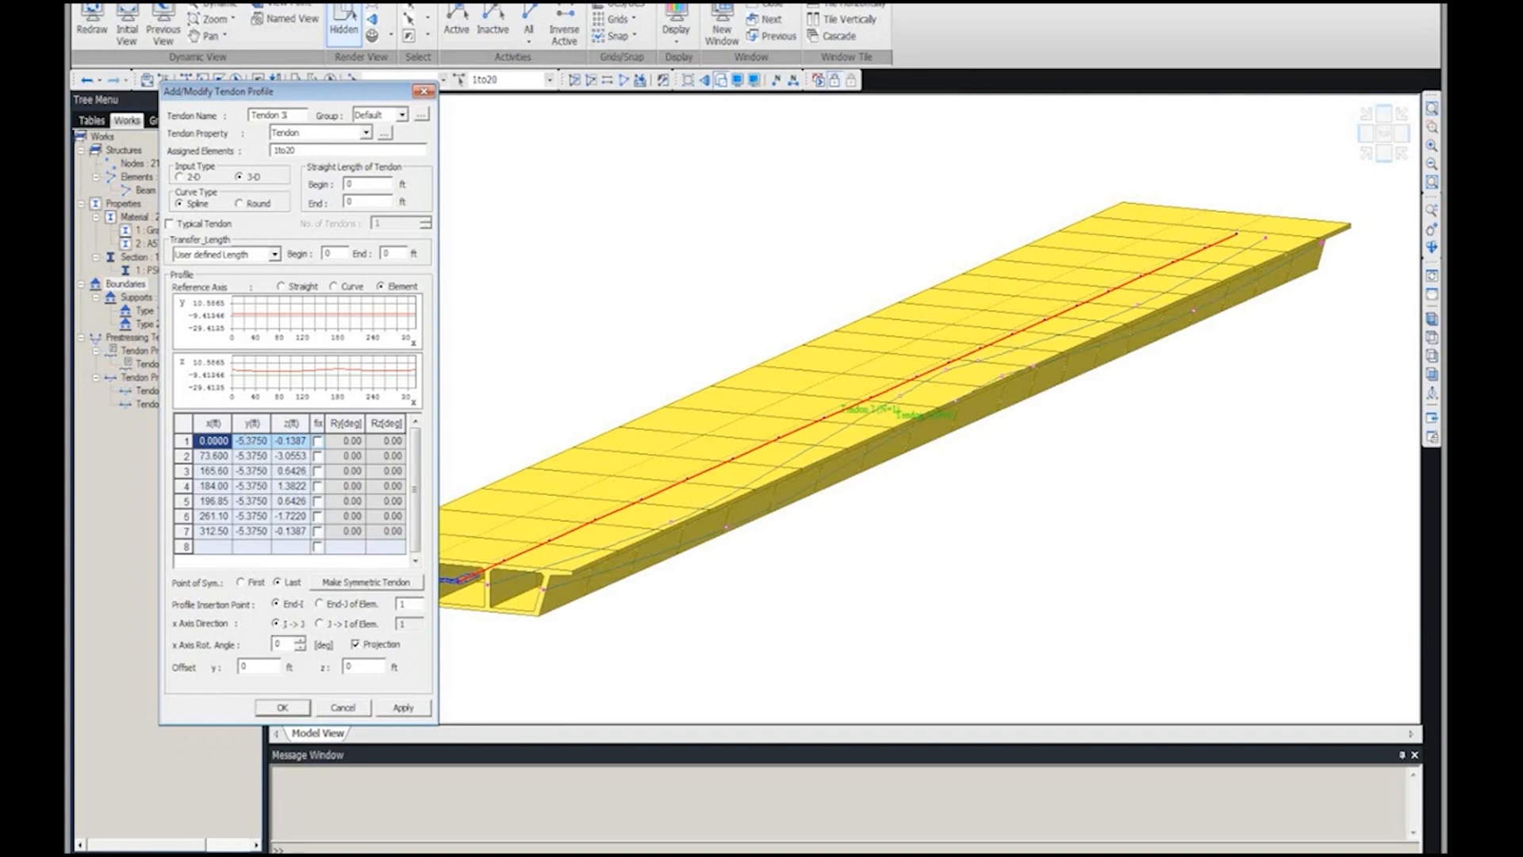
{"action": "key", "text": "alt+Tab"}
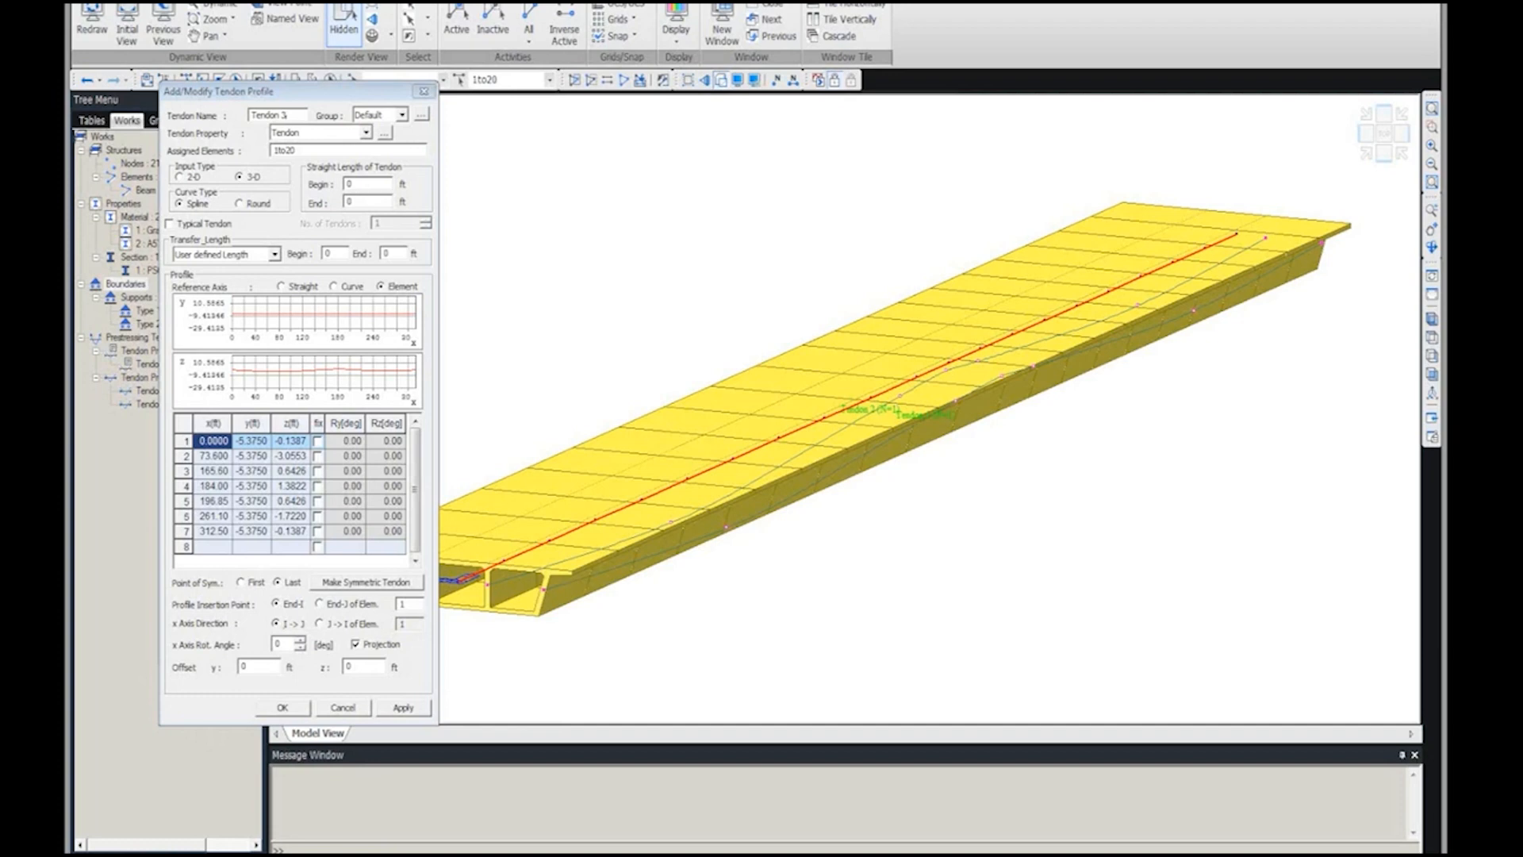
{"action": "double_click", "coordinate": [248, 441]}
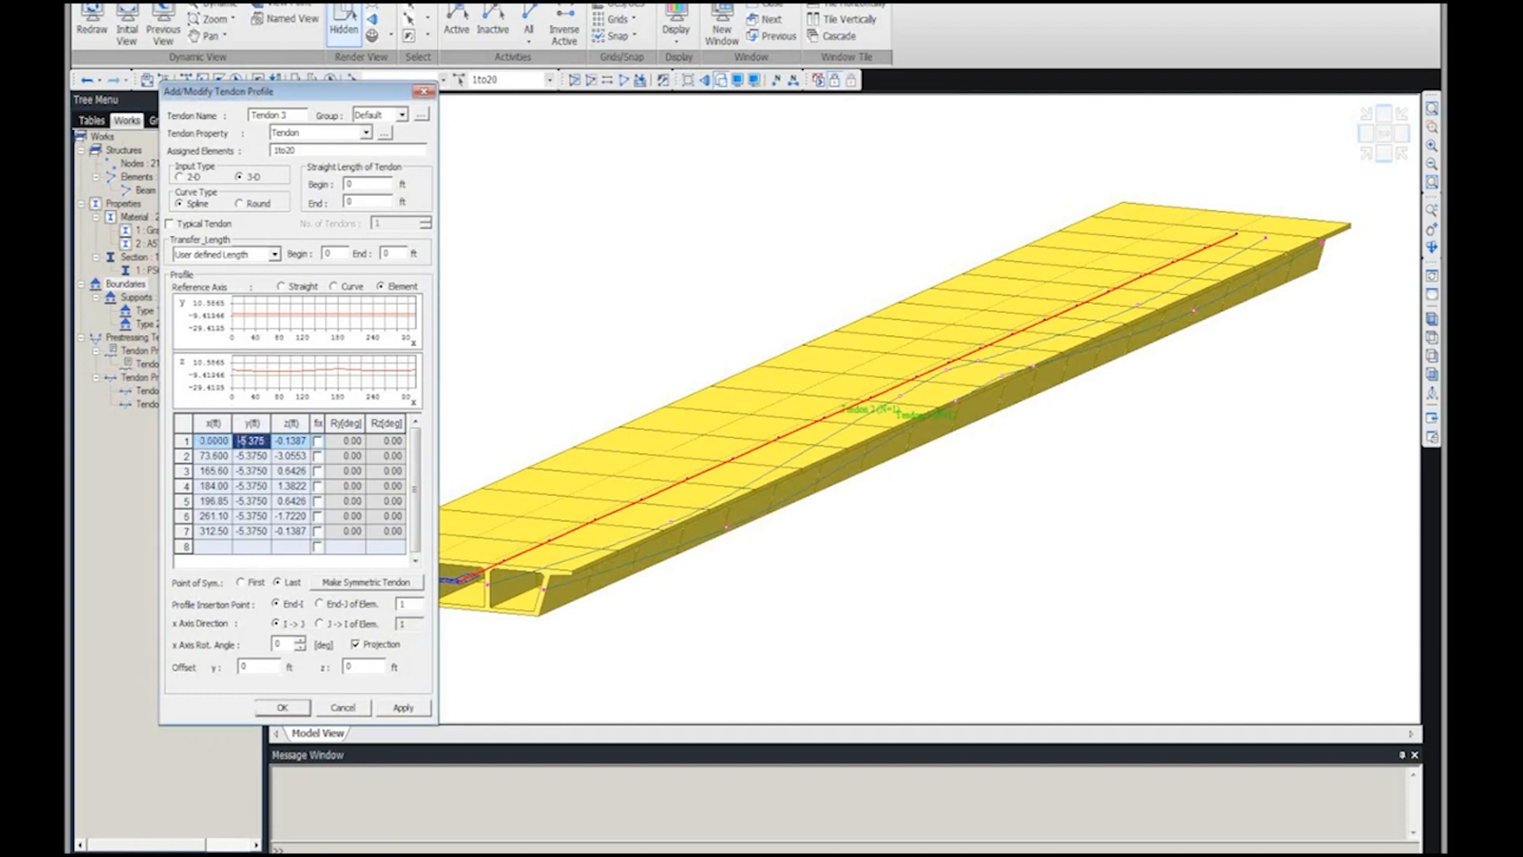
{"action": "type", "text": "5.375"}
{"action": "left_click", "coordinate": [240, 457]}
{"action": "double_click", "coordinate": [242, 458]}
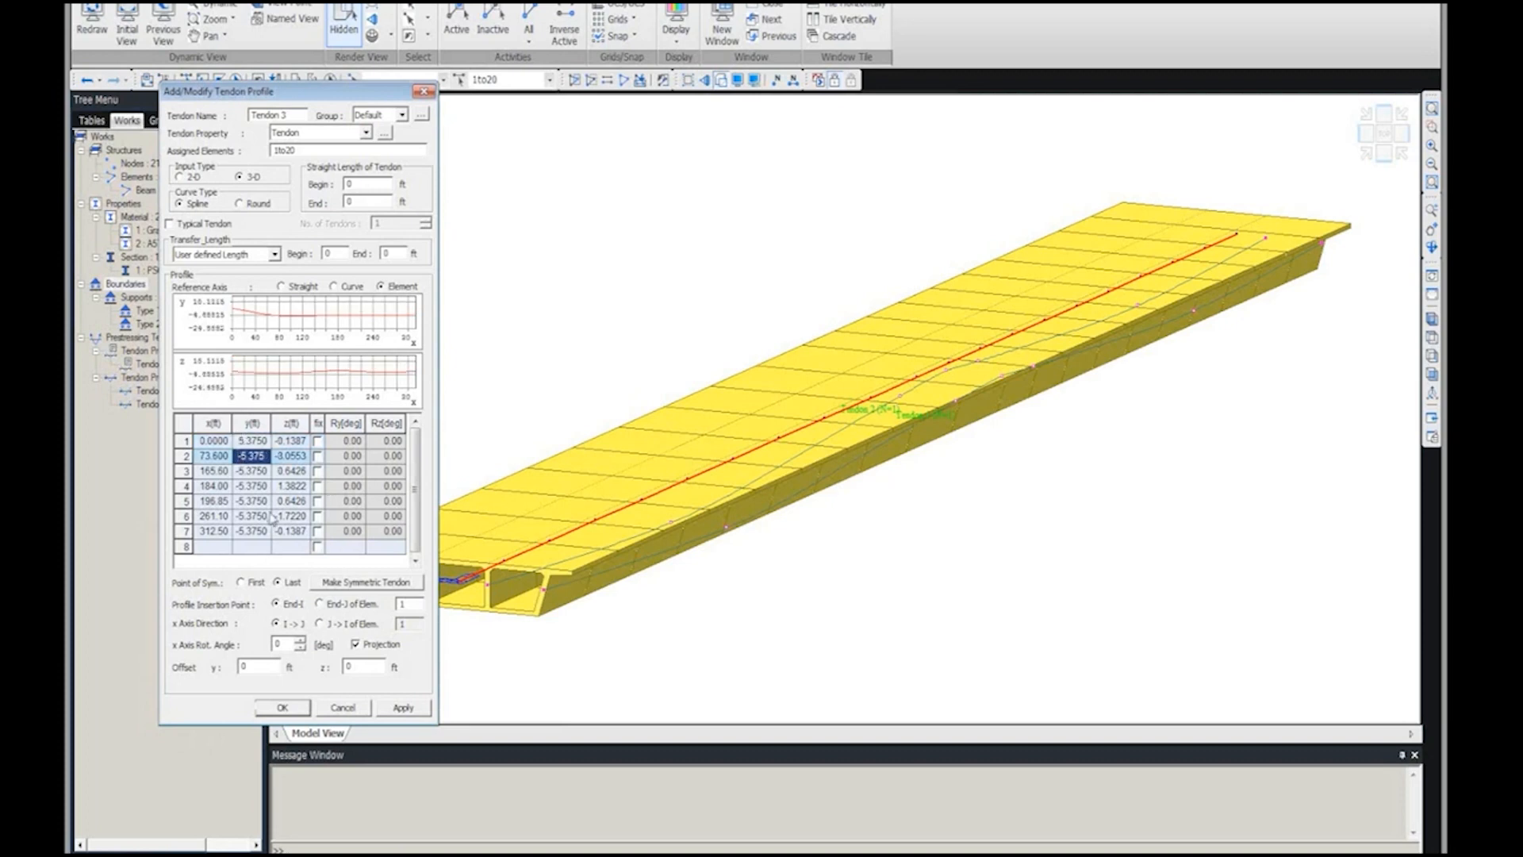
{"action": "type", "text": "5.375"}
{"action": "key", "text": "Return"}
{"action": "type", "text": "5.375"}
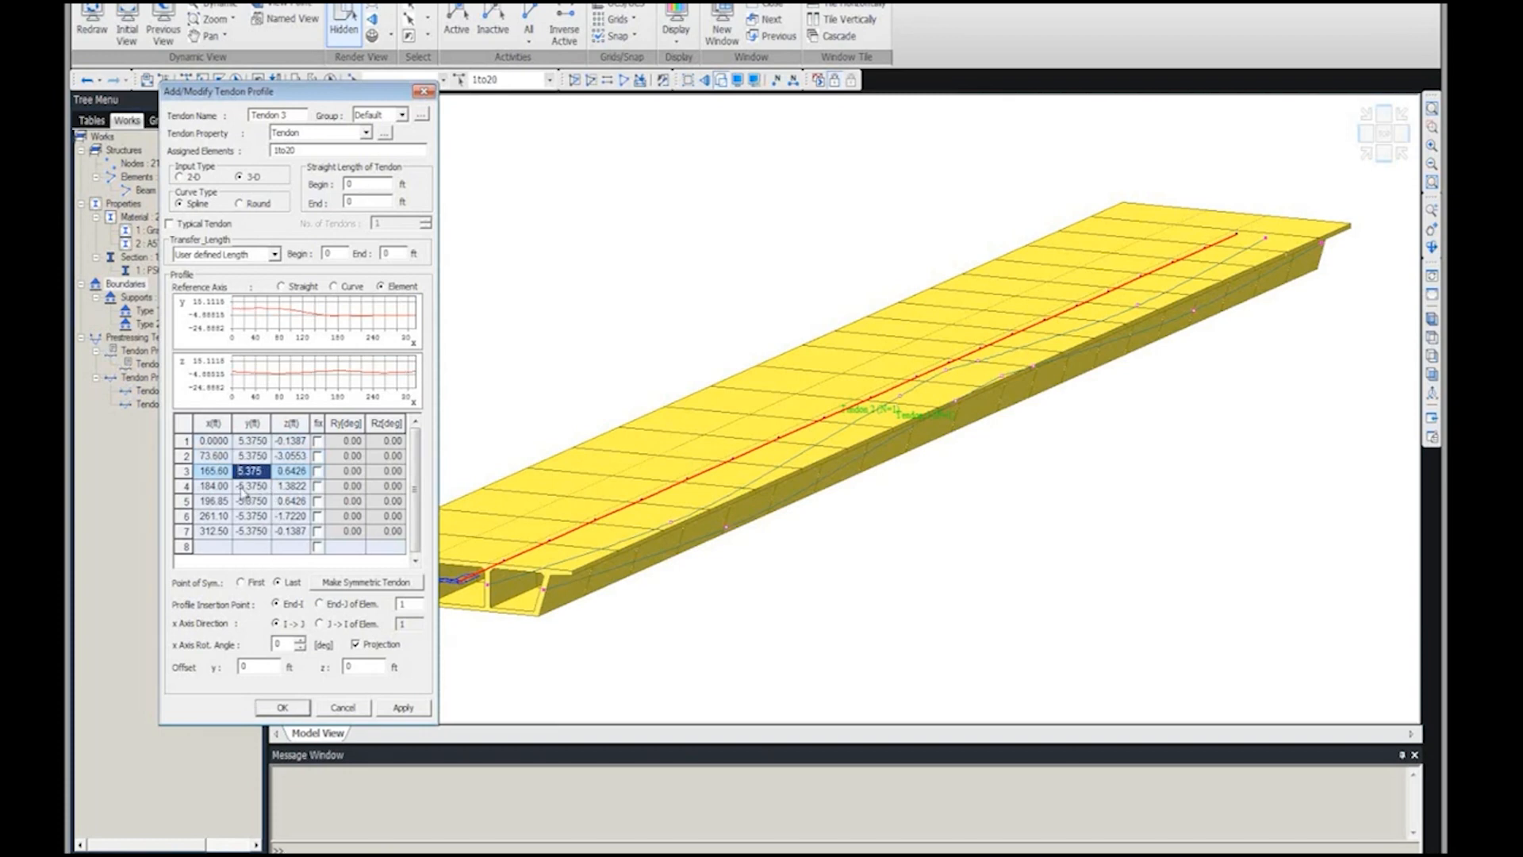
{"action": "key", "text": "Return"}
{"action": "type", "text": "5.375"}
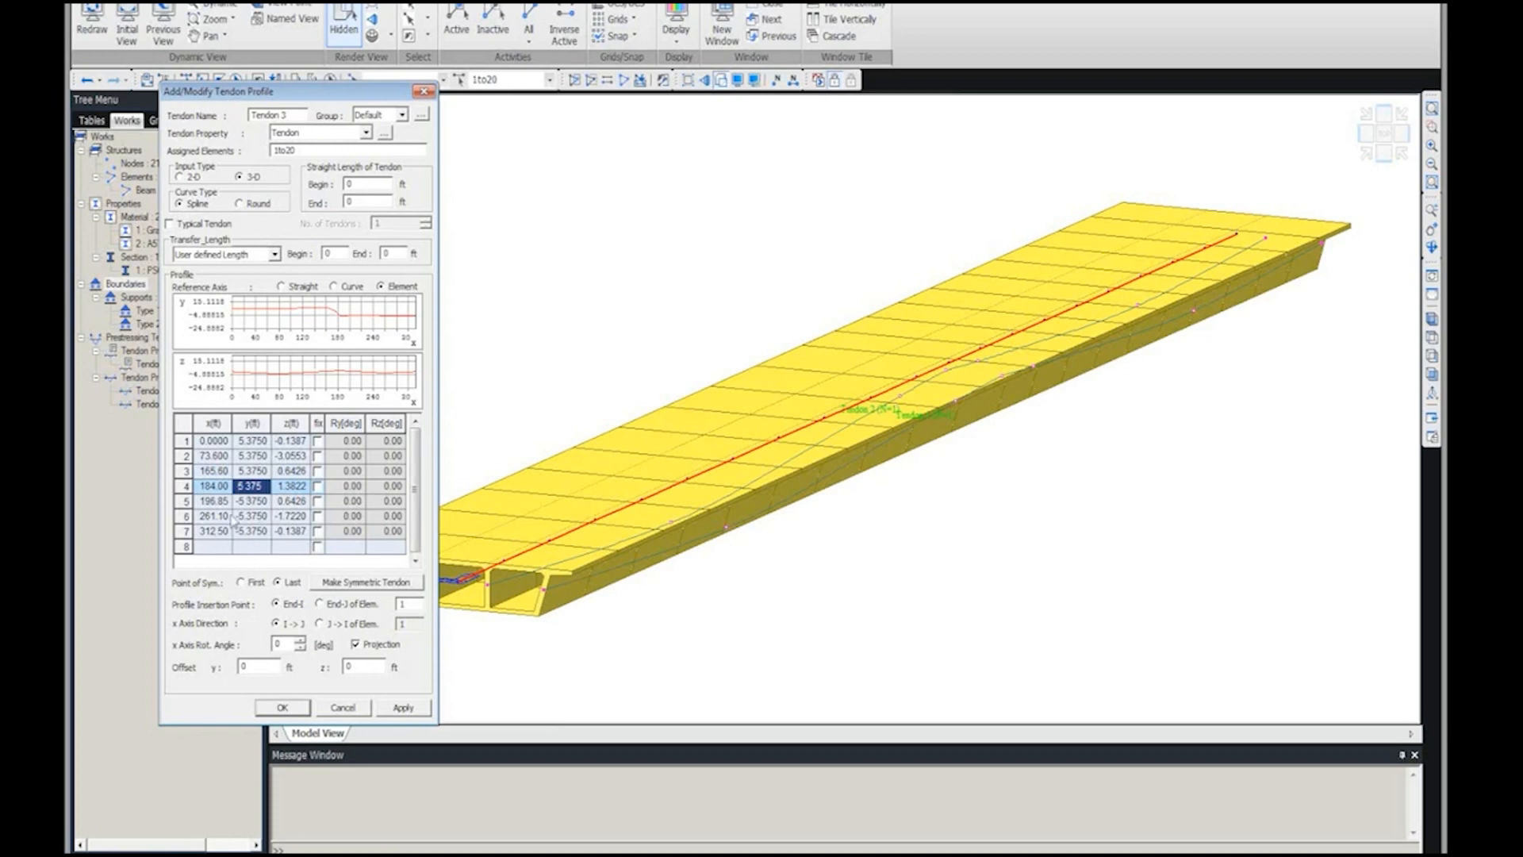
{"action": "key", "text": "Return"}
{"action": "type", "text": "5.375"}
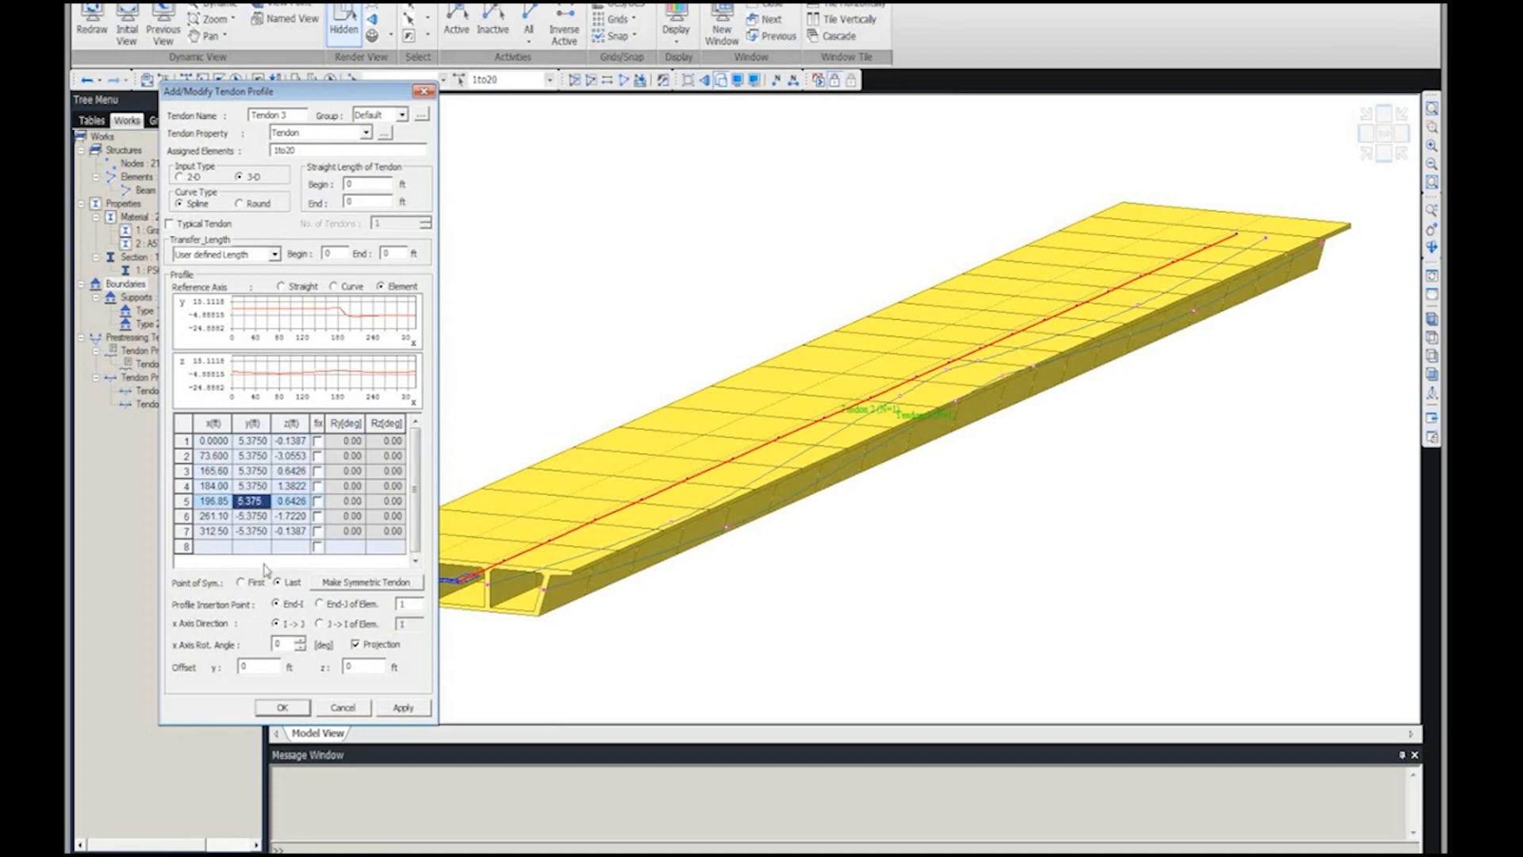
{"action": "key", "text": "Return"}
{"action": "type", "text": "5.375"}
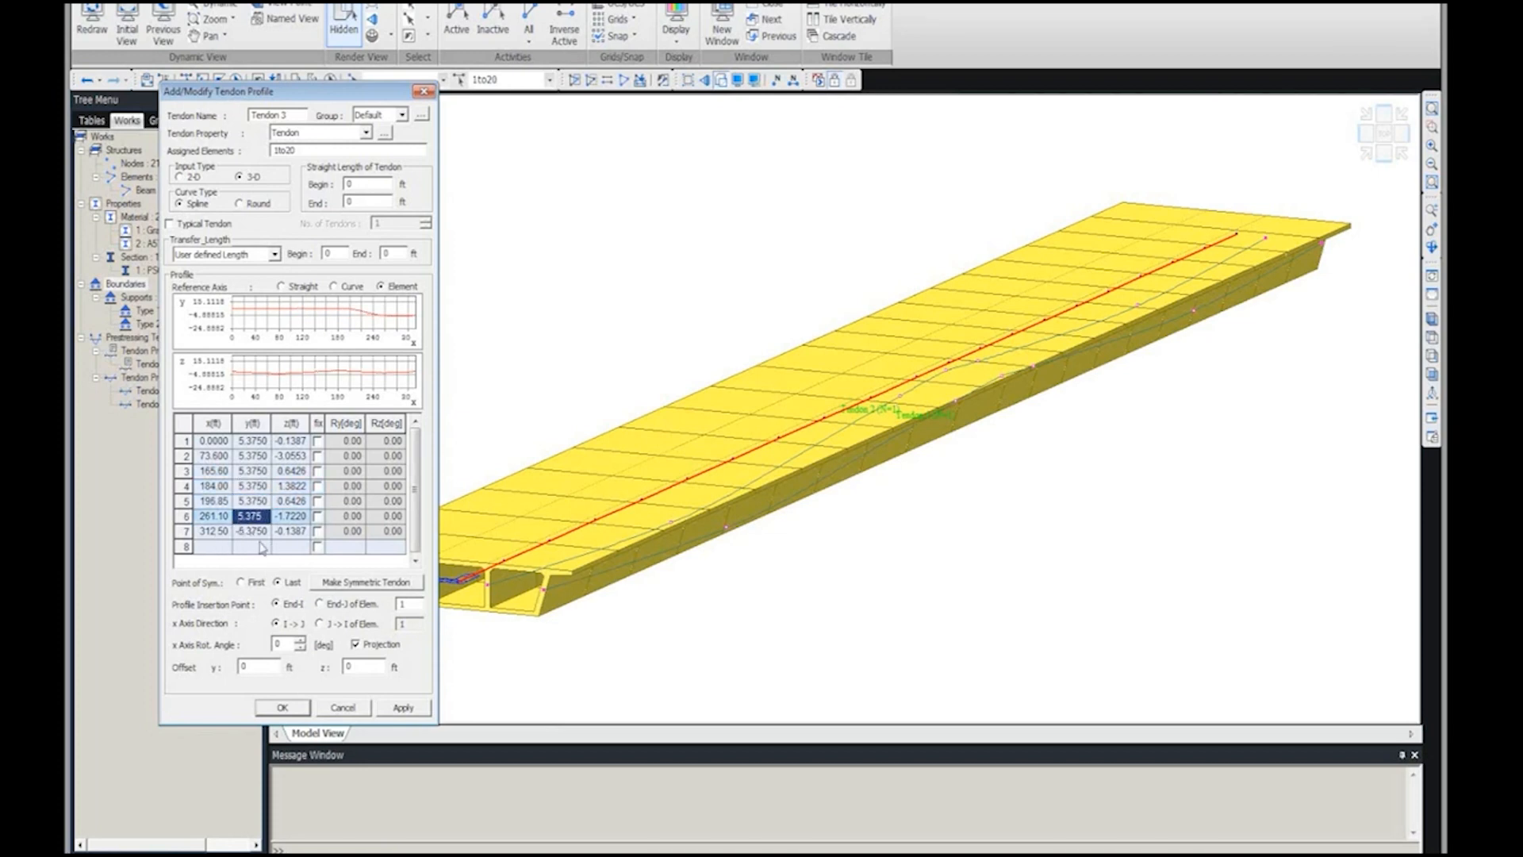
{"action": "key", "text": "Return"}
{"action": "type", "text": "5.375"}
{"action": "key", "text": "Return"}
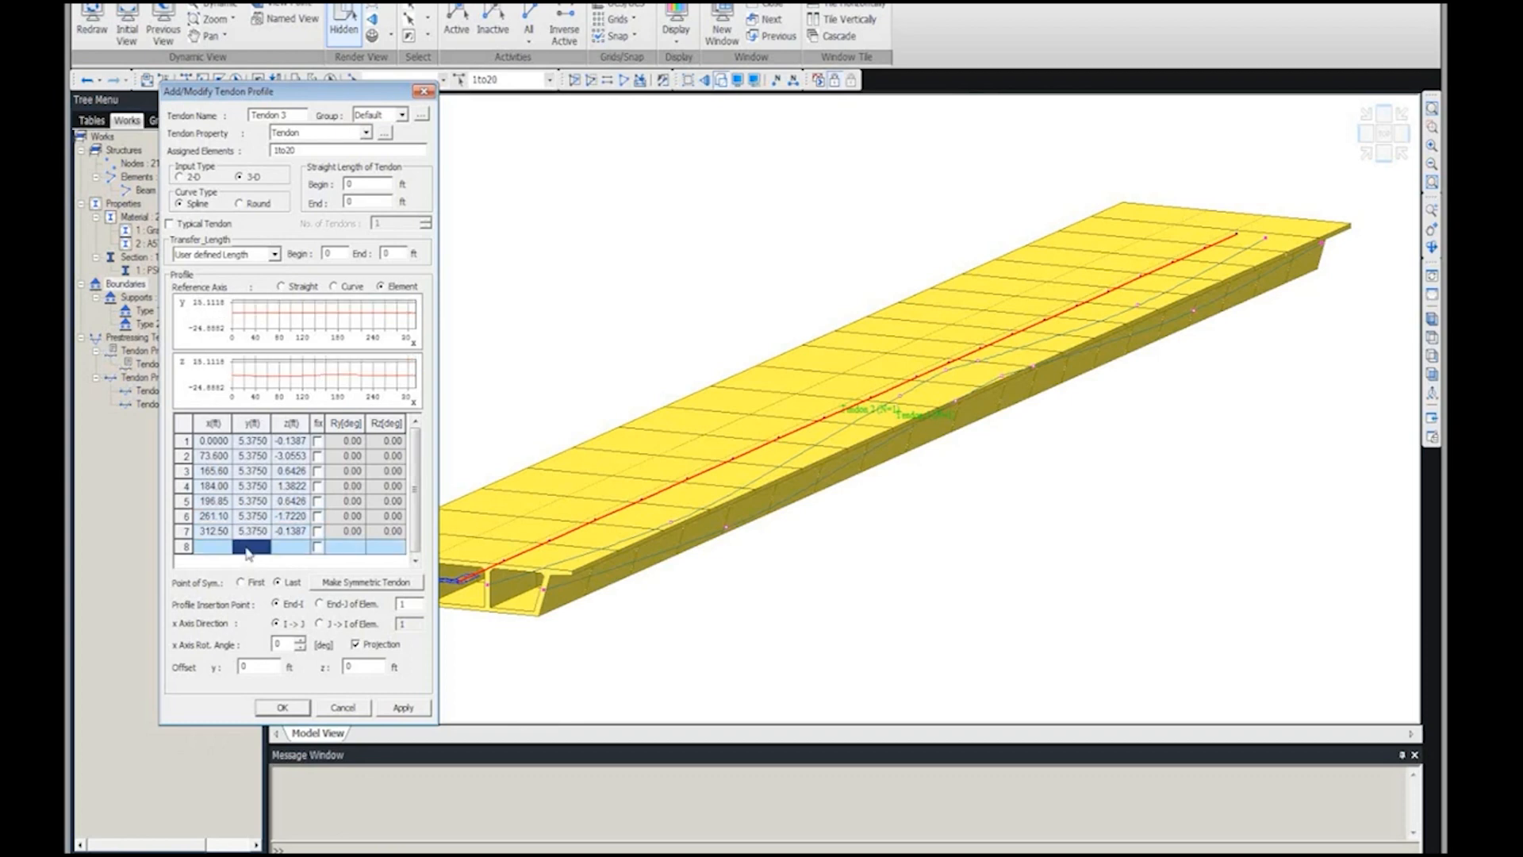
{"action": "left_click", "coordinate": [410, 604]}
{"action": "left_click", "coordinate": [429, 708]}
Create the Tendon 4 profile, replacing all seven points with ones at y = 15.593 ft and the same x and z values.
{"action": "mouse_move", "coordinate": [343, 100]}
{"action": "left_mouse_down"}
{"action": "mouse_move", "coordinate": [191, 229]}
{"action": "mouse_move", "coordinate": [353, 117]}
{"action": "left_mouse_up"}
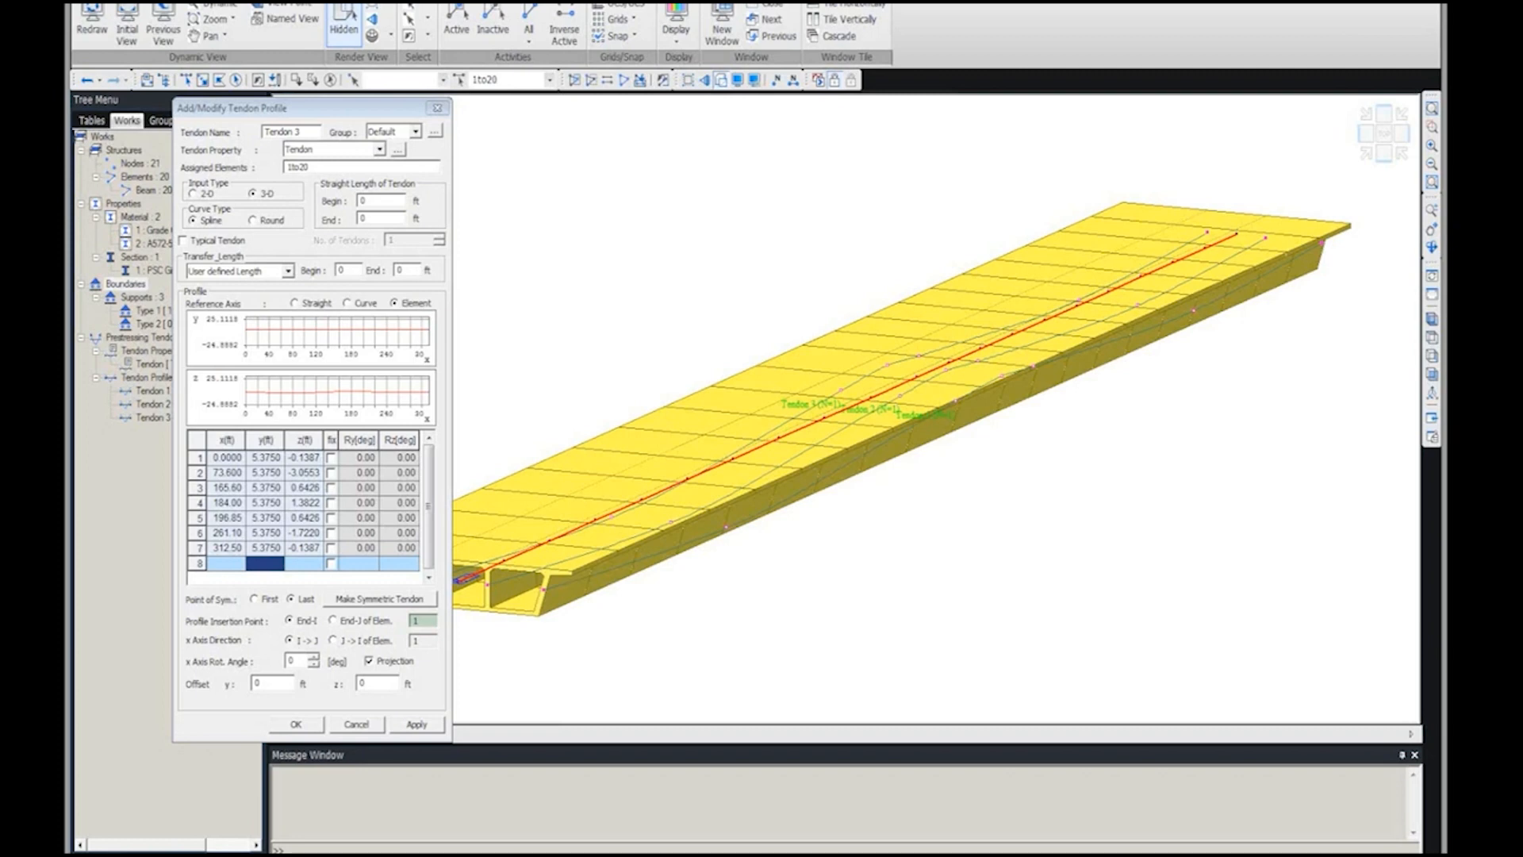
{"action": "left_click", "coordinate": [341, 411]}
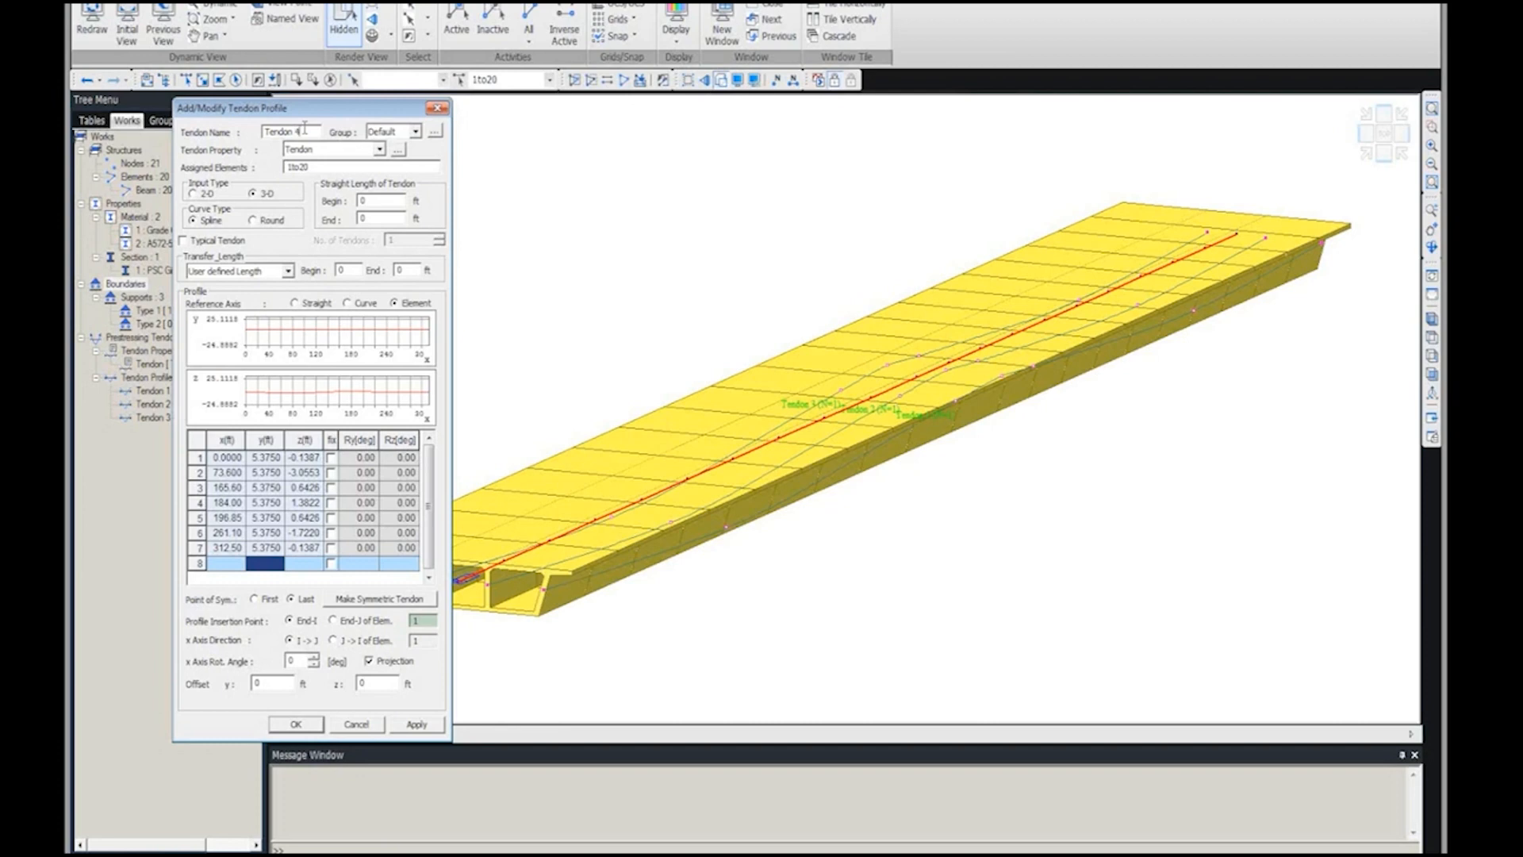
{"action": "left_click_drag", "start_coordinate": [200, 457], "coordinate": [208, 549]}
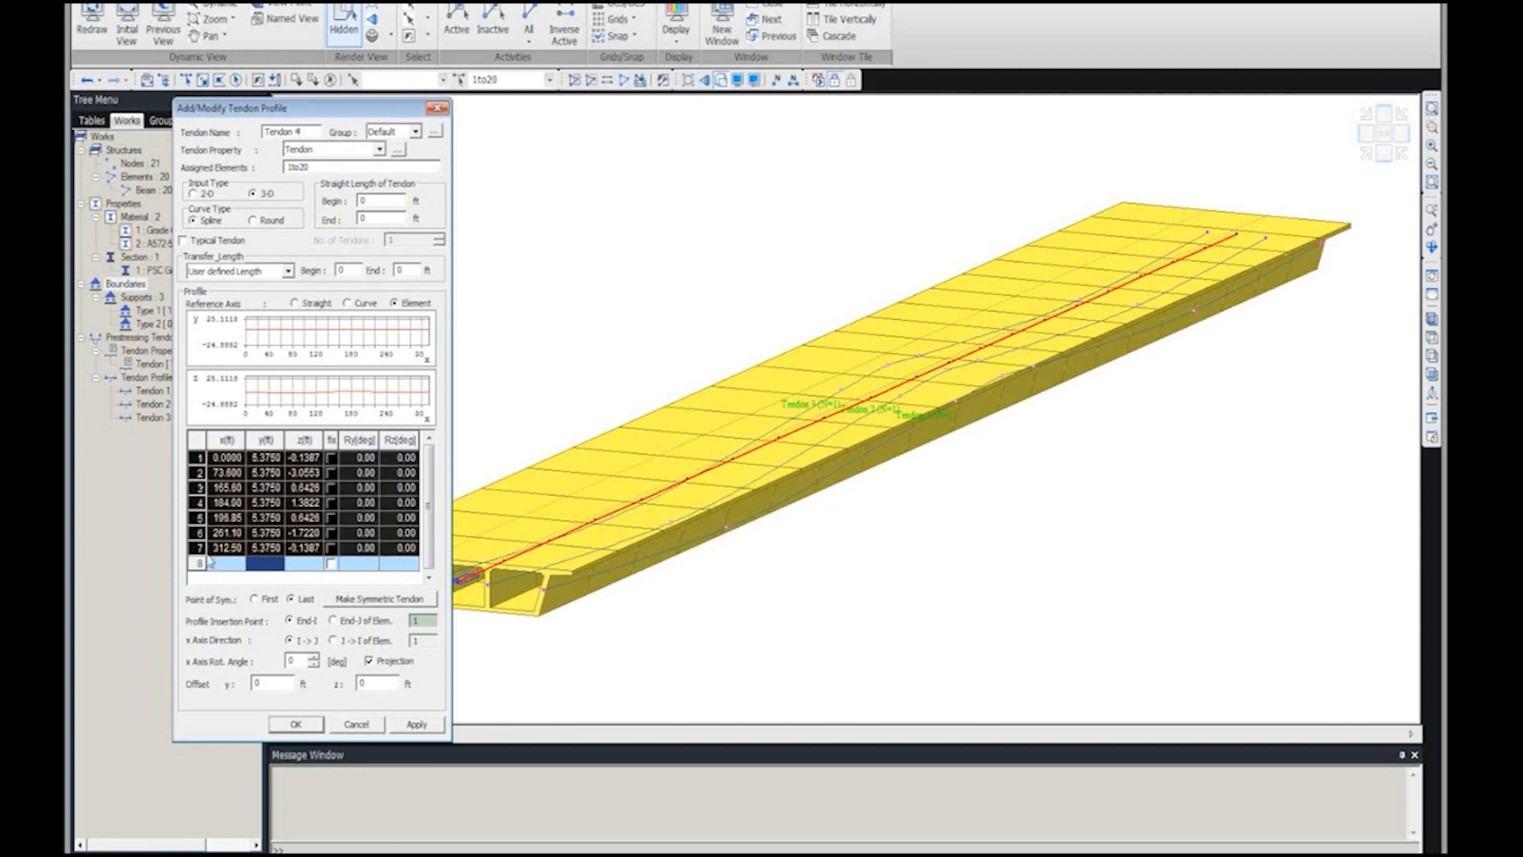
{"action": "key", "text": "Delete"}
{"action": "left_click", "coordinate": [220, 460]}
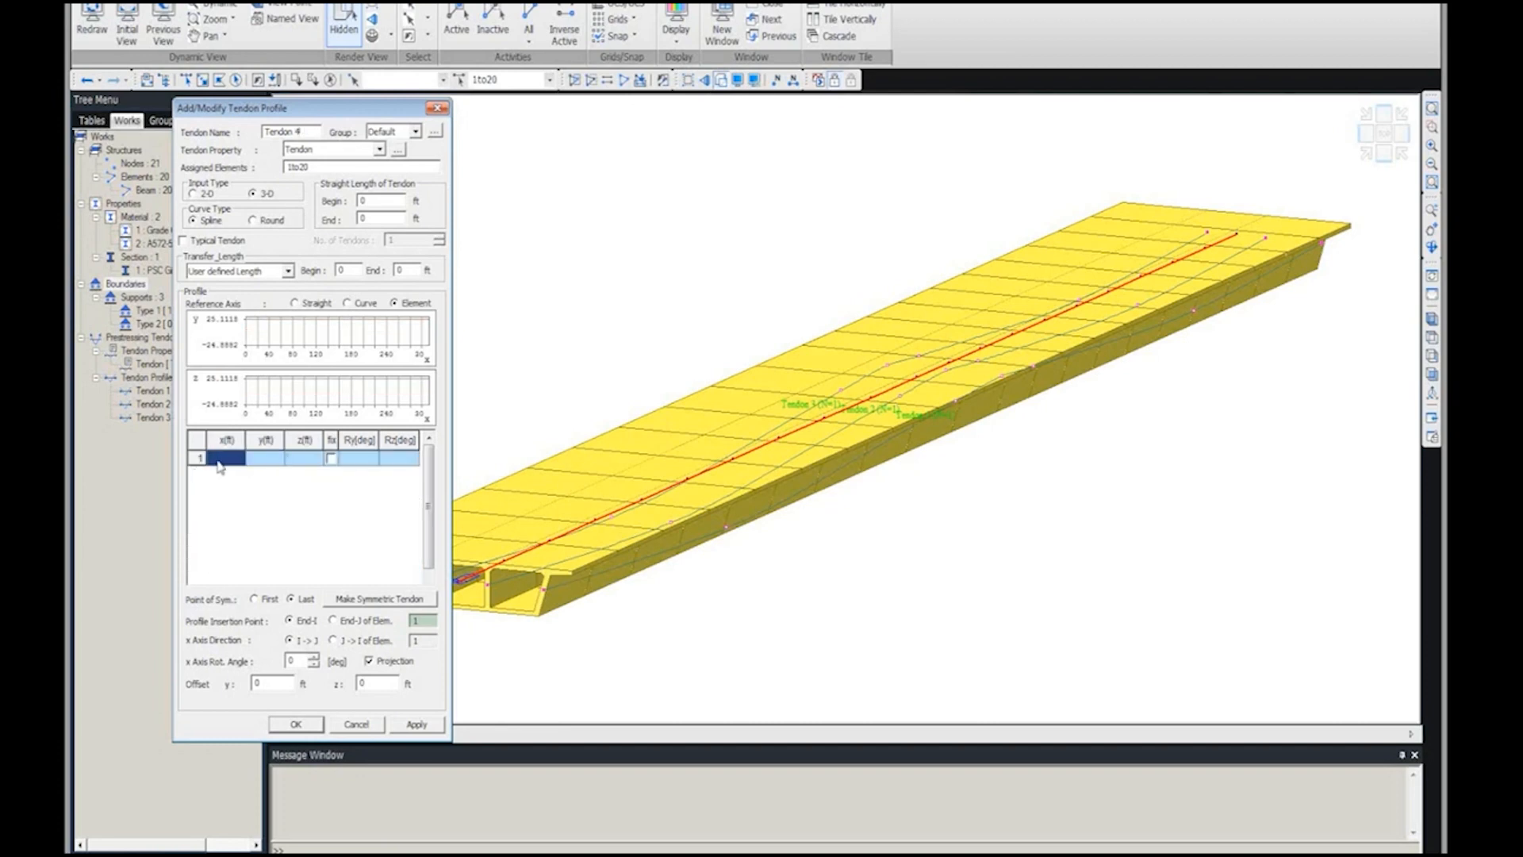
{"action": "type", "text": "0.0000\t15.593\t-0.1387 73.600\t15.593\t-3.0553 165.60\t15.593\t0.6426 184.00\t15.593\t1.3822 196.85\t15.593\t0.6426 261.10\t15.593\t-1.7220 312.50\t15.593\t-0.1387"}
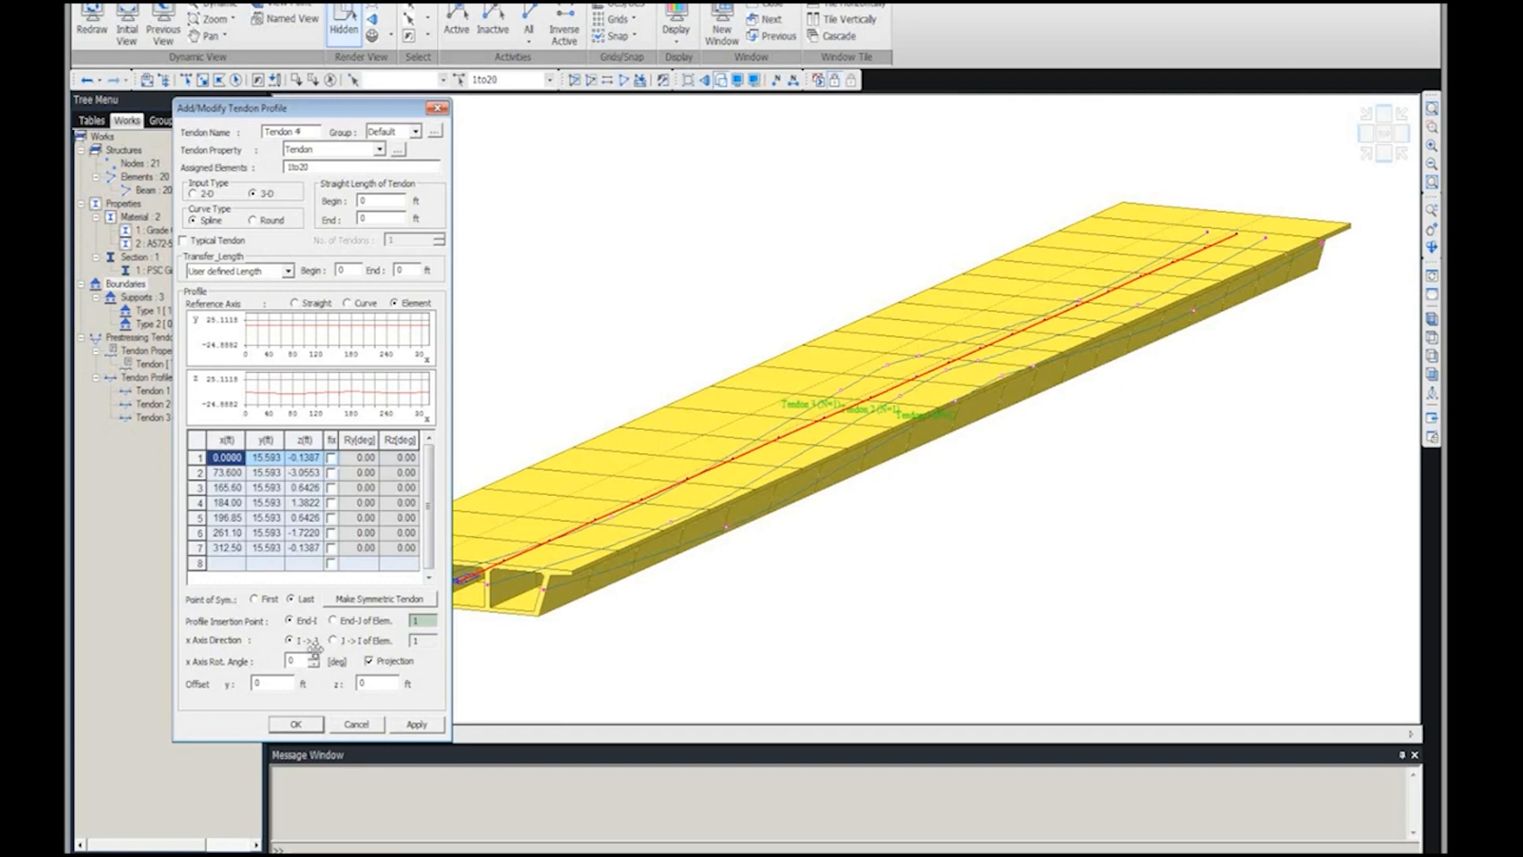
{"action": "left_click", "coordinate": [295, 725]}
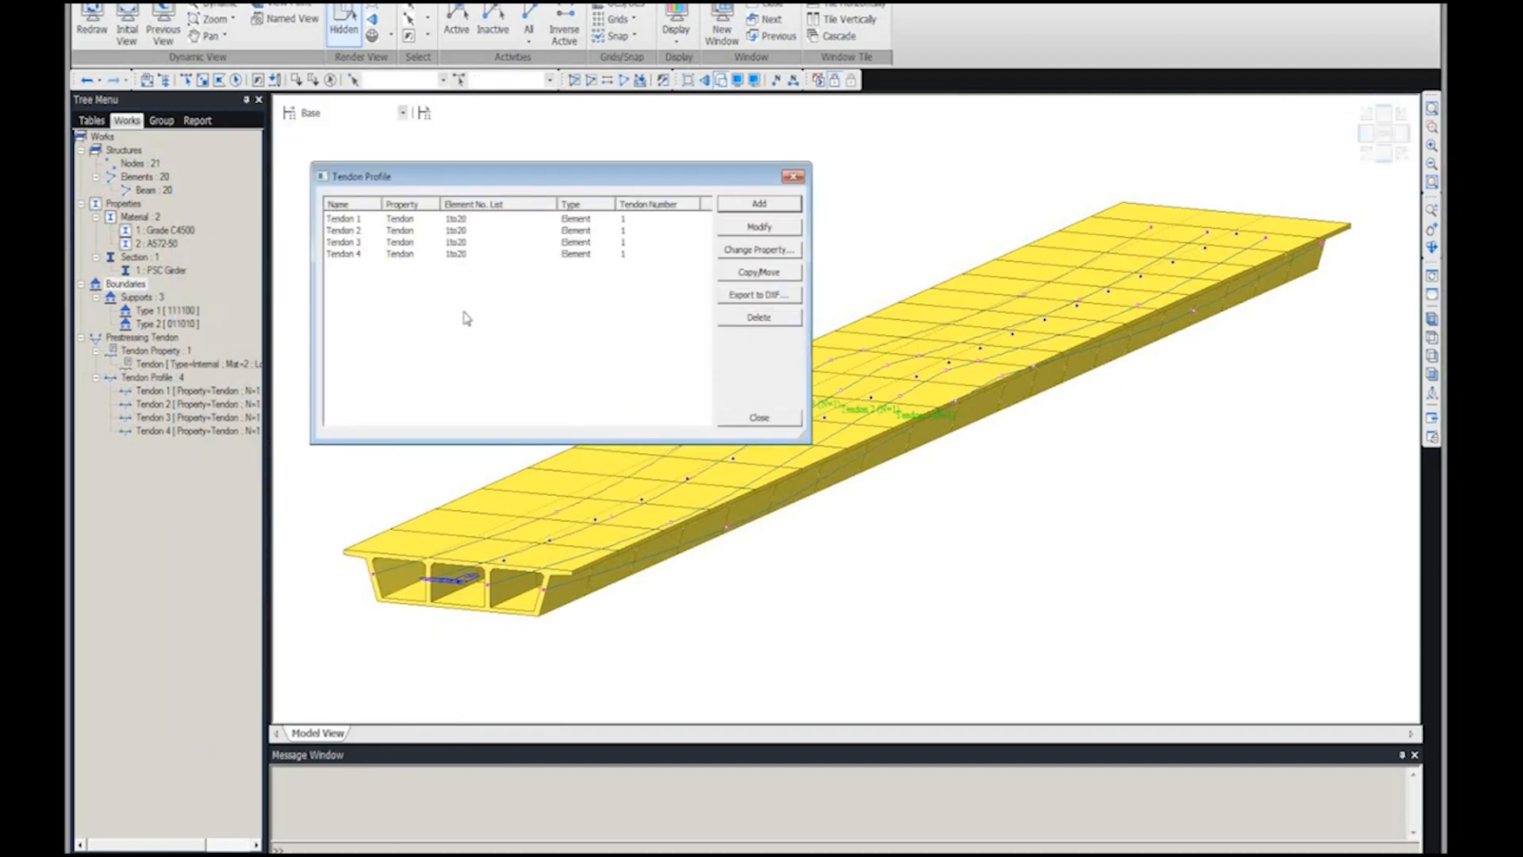
Close the tendon profile list and view the girder end-on to examine the four tendons within the cross-section.
{"action": "left_click", "coordinate": [760, 418]}
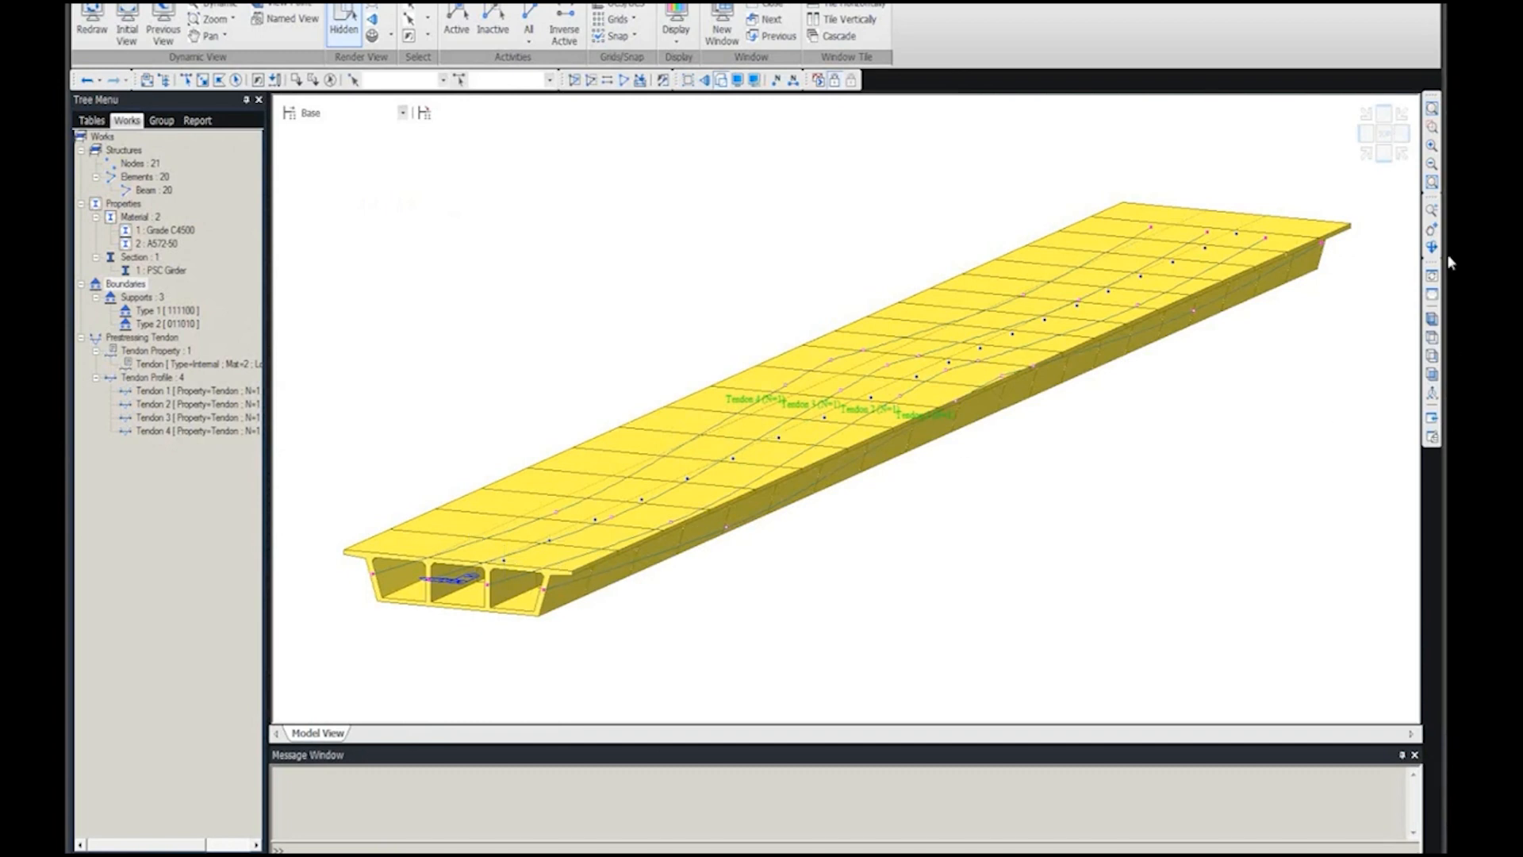
{"action": "left_click", "coordinate": [1433, 356]}
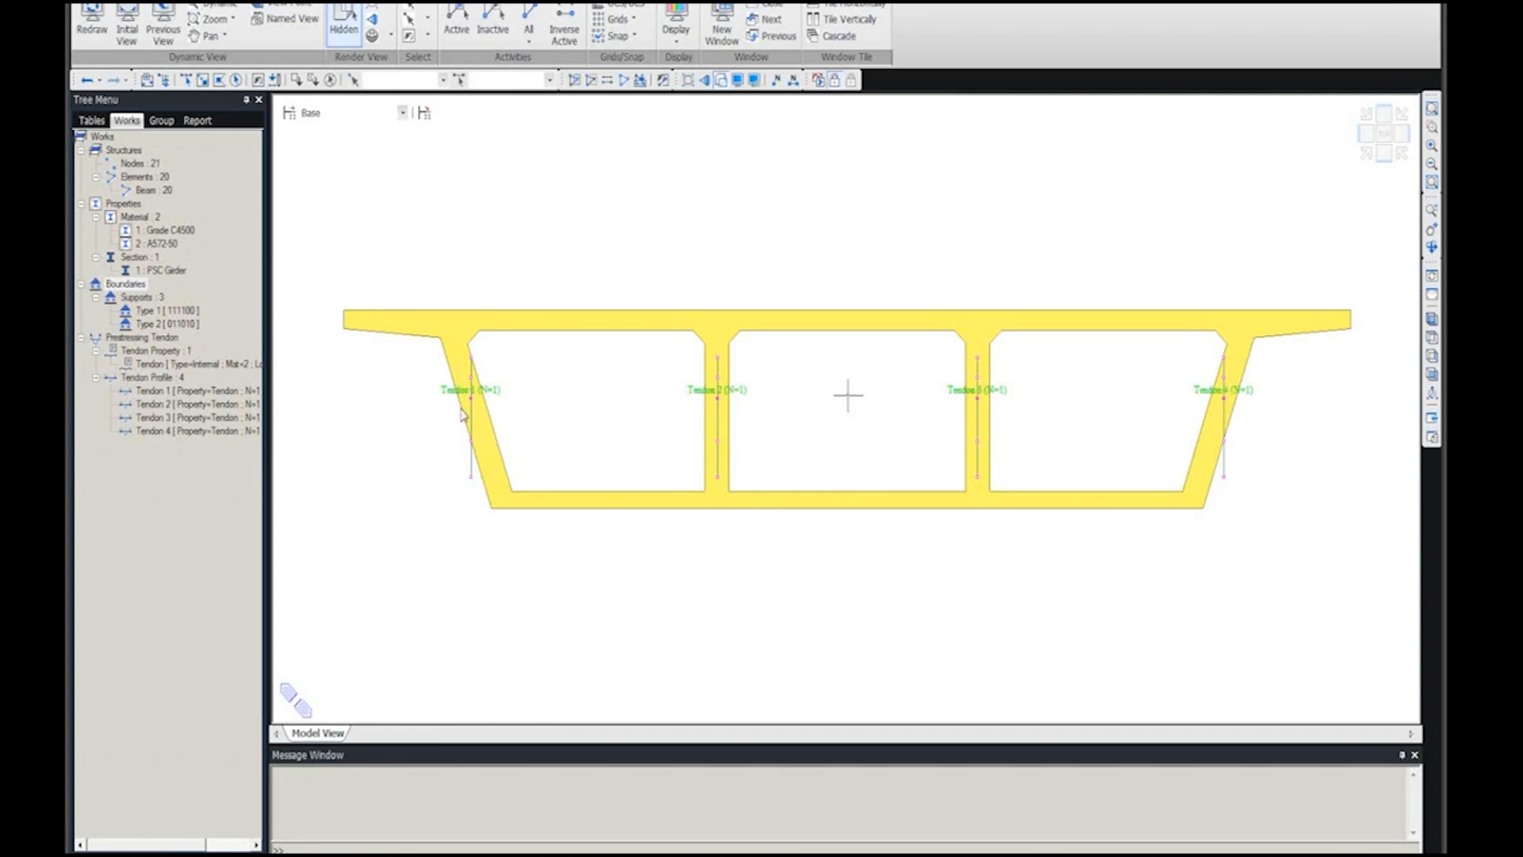
Set the x-axis rotation angle of the Tendon 1 profile to 18.5 degrees and apply it.
{"action": "left_click", "coordinate": [157, 392]}
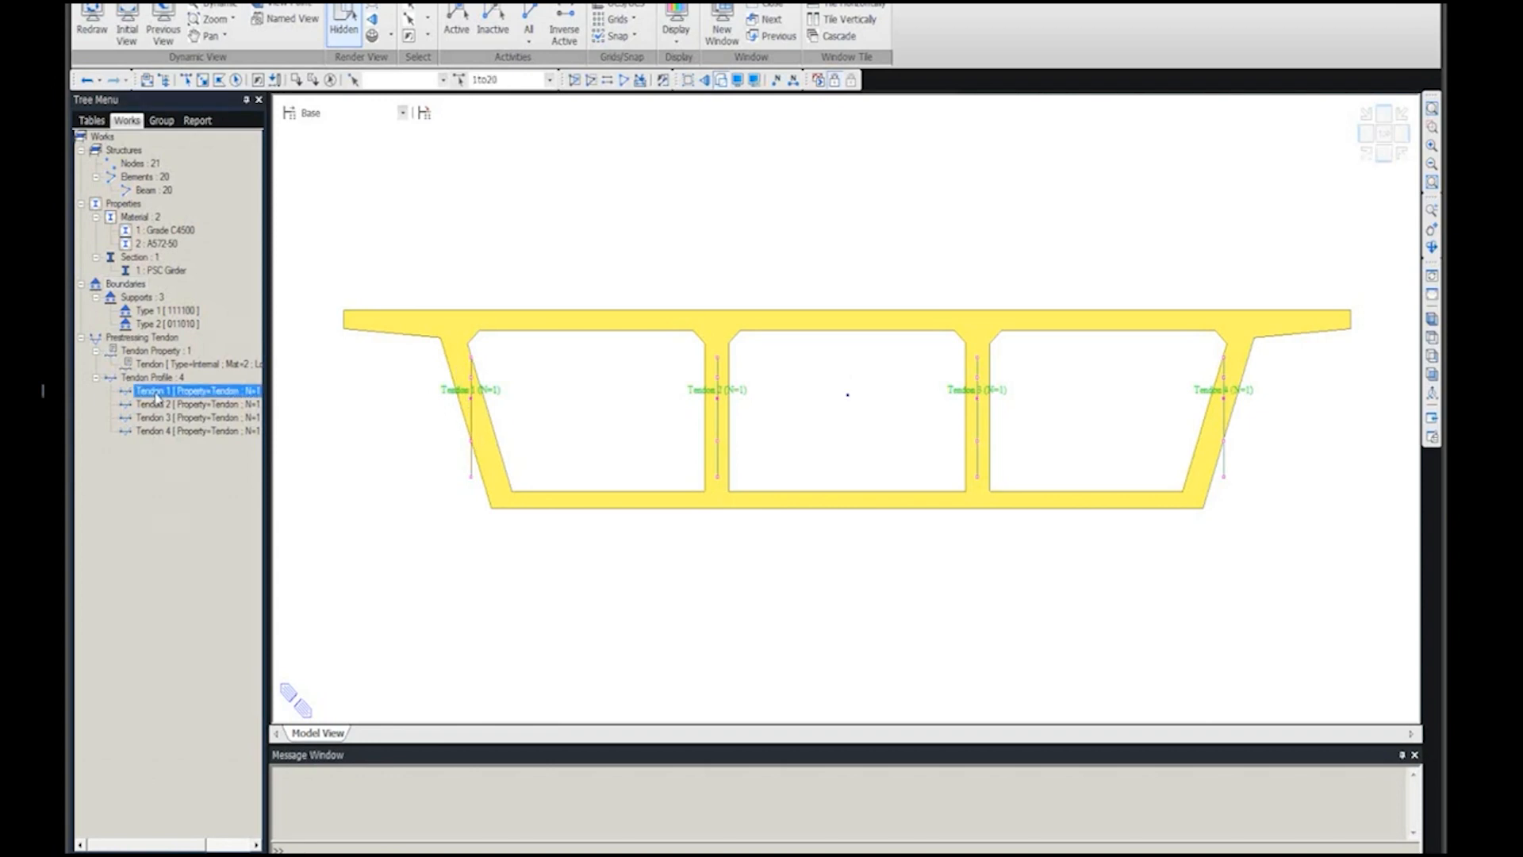
{"action": "right_click", "coordinate": [156, 393]}
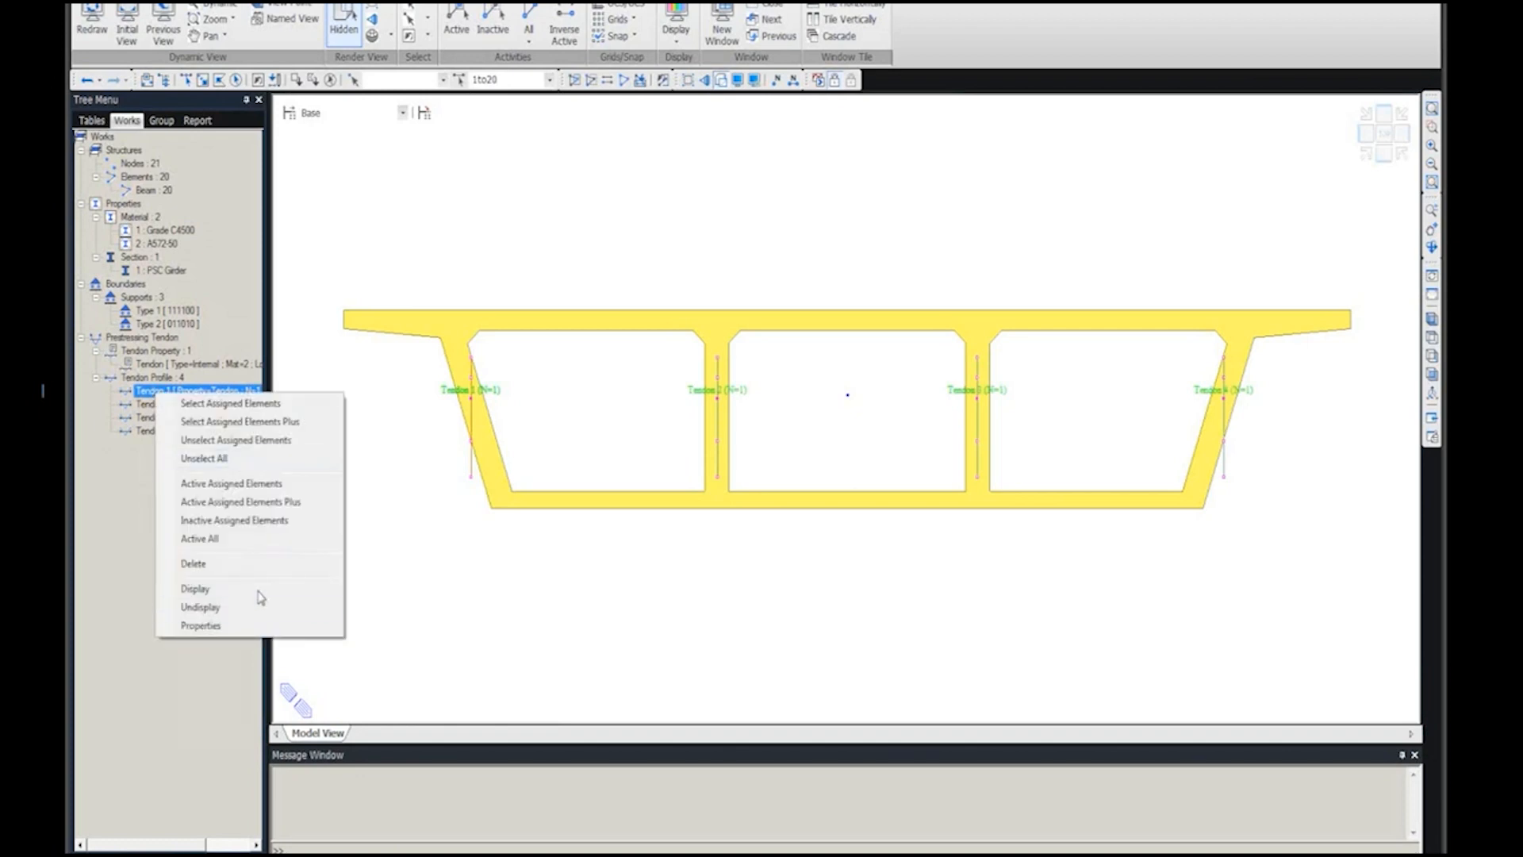
{"action": "left_click", "coordinate": [254, 631]}
{"action": "left_click_drag", "start_coordinate": [744, 104], "coordinate": [798, 36]}
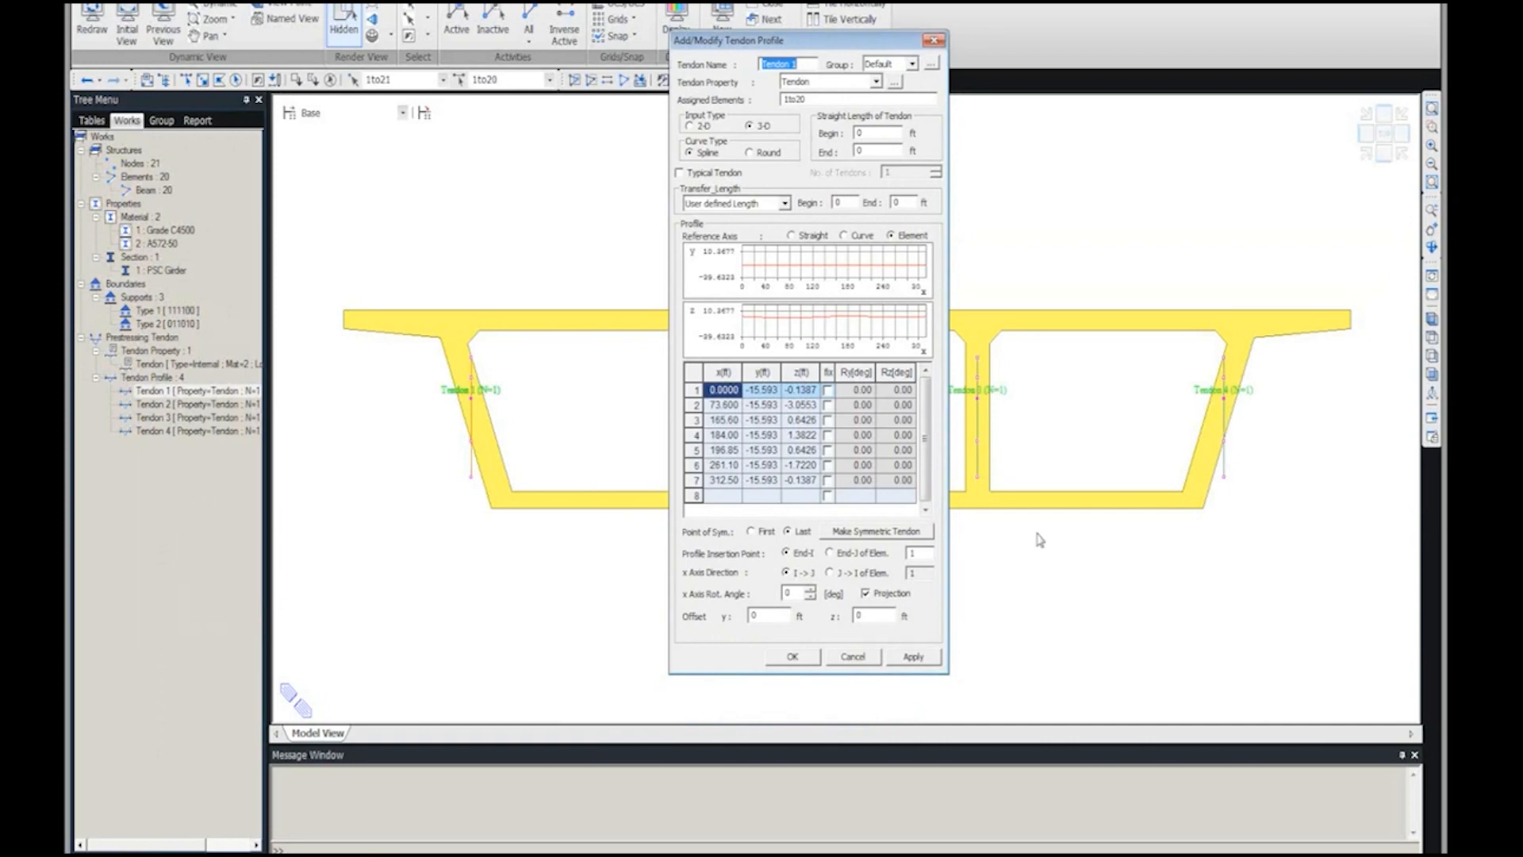
{"action": "double_click", "coordinate": [793, 595]}
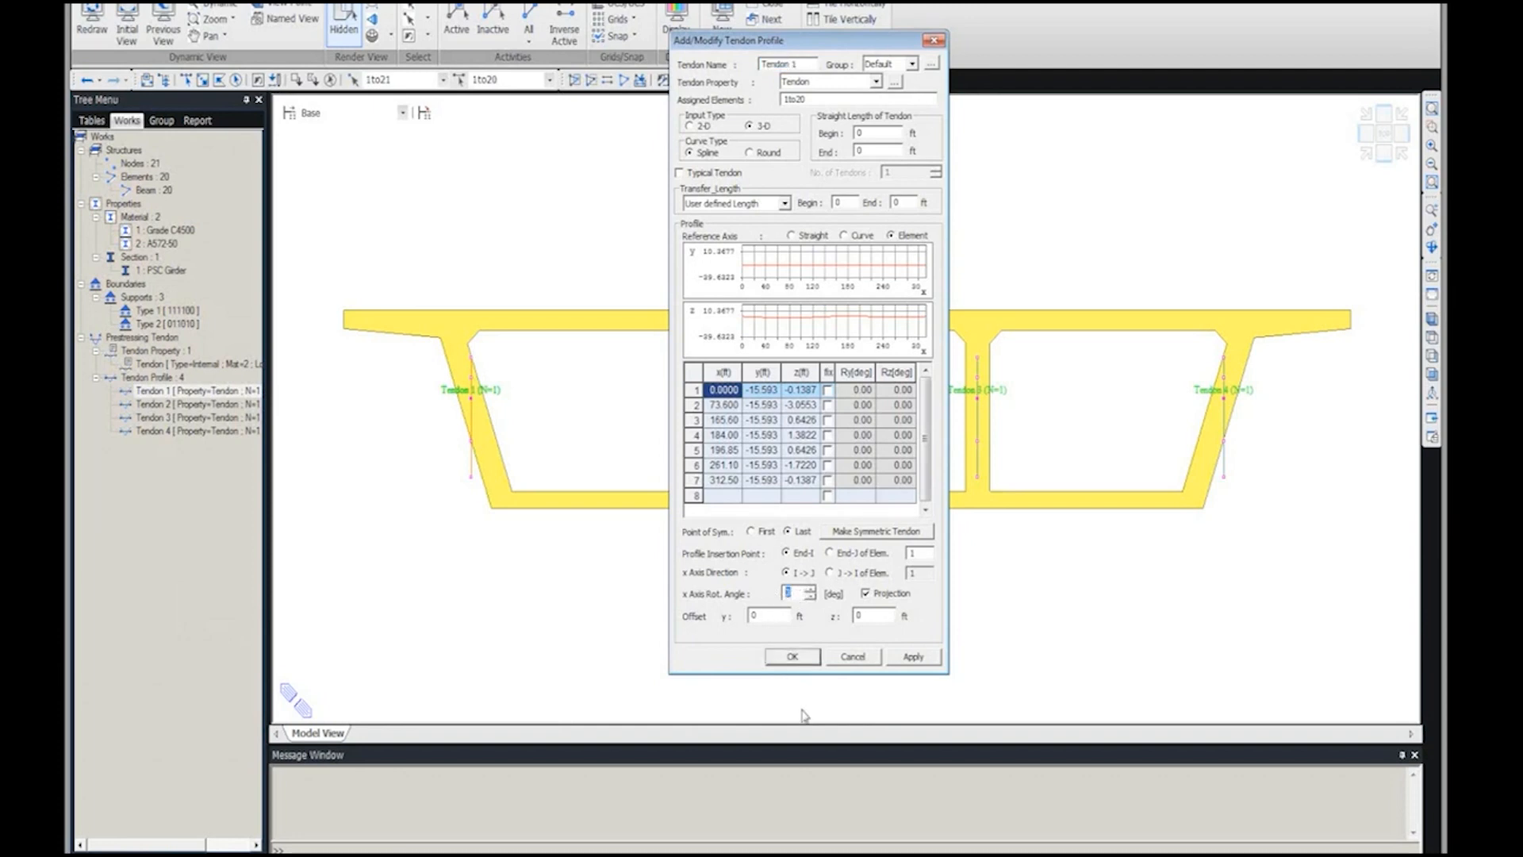
{"action": "type", "text": "18.5"}
{"action": "left_click", "coordinate": [912, 657]}
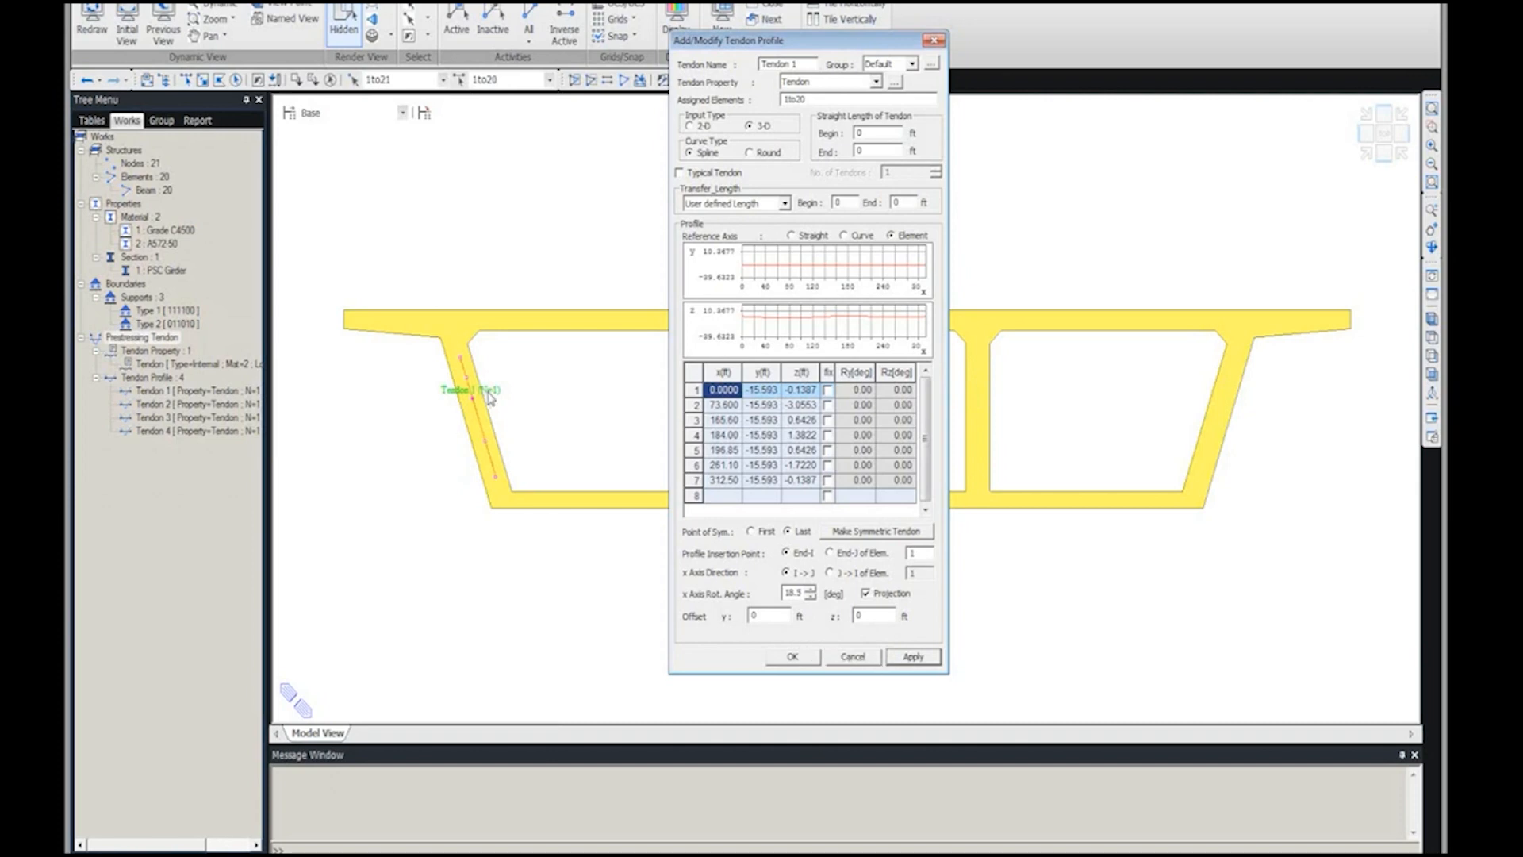
{"action": "left_click", "coordinate": [853, 657]}
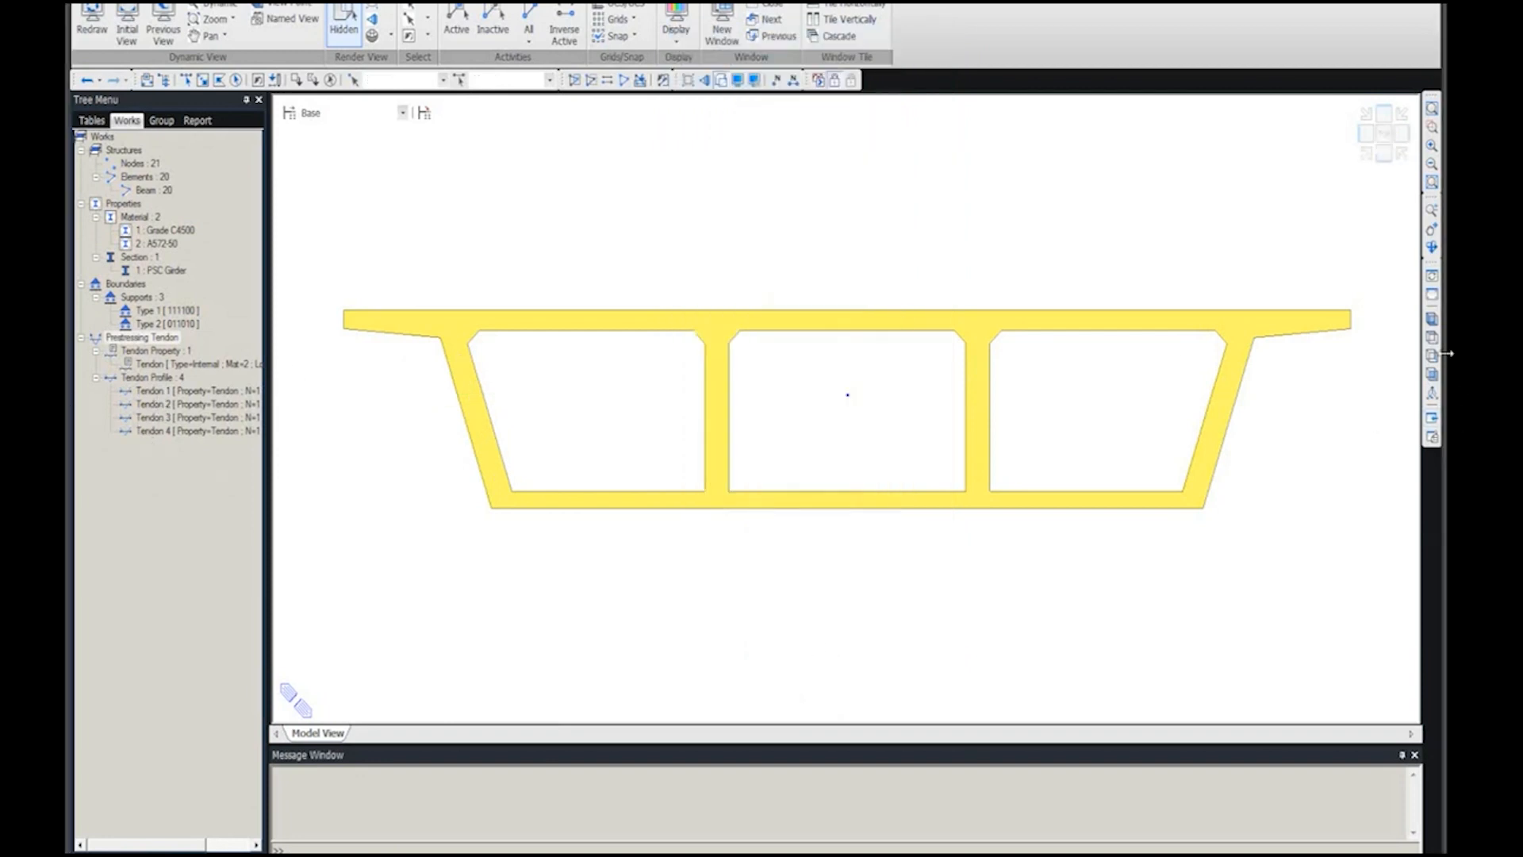
Set the x-axis rotation angle of the Tendon 4 profile to -18.5 degrees and confirm.
{"action": "left_click", "coordinate": [1432, 375]}
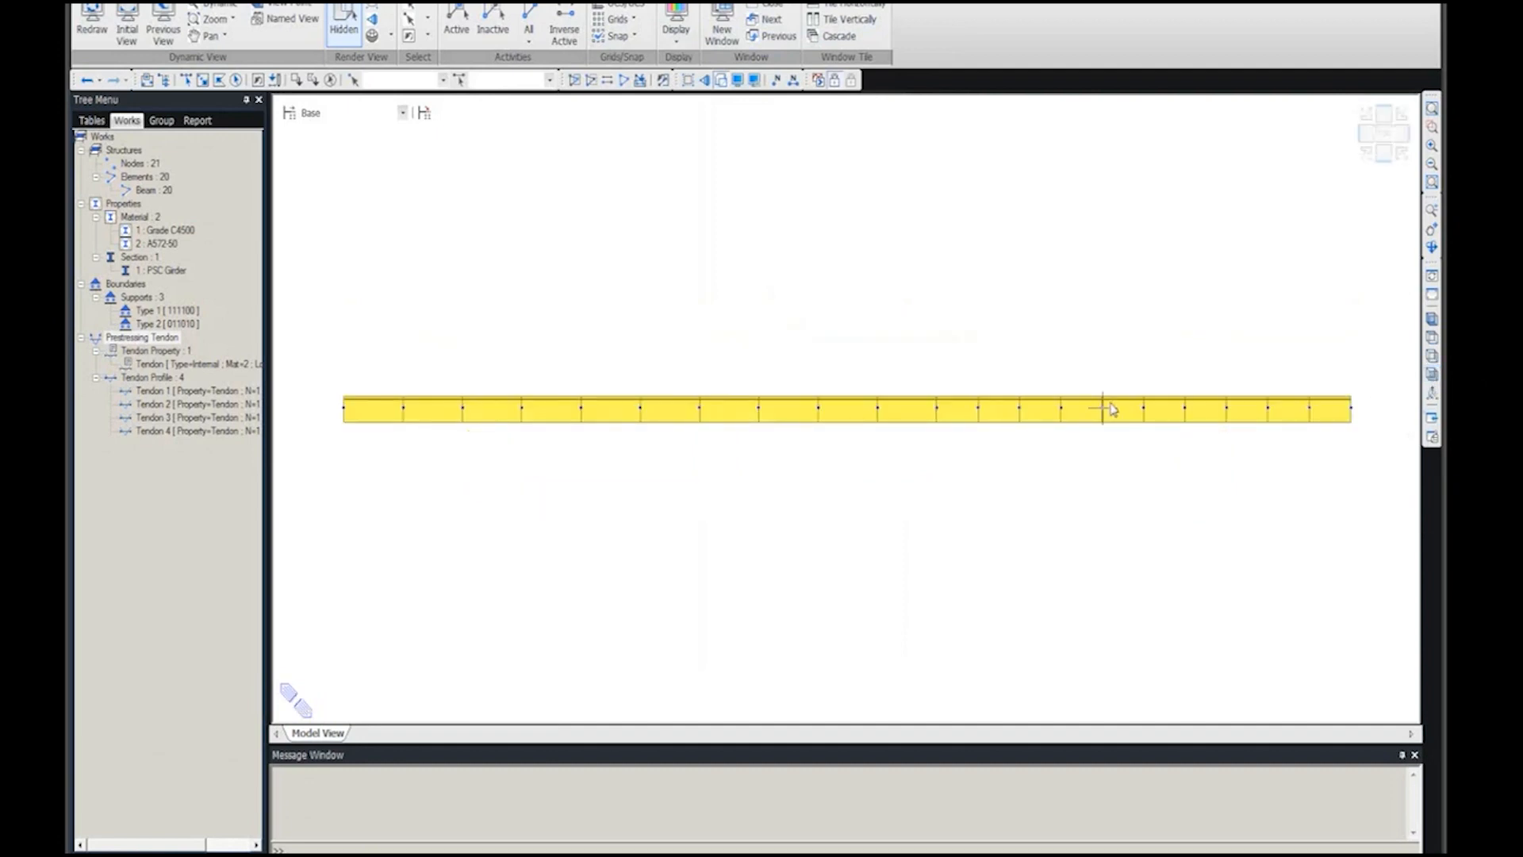
{"action": "left_click", "coordinate": [1433, 338]}
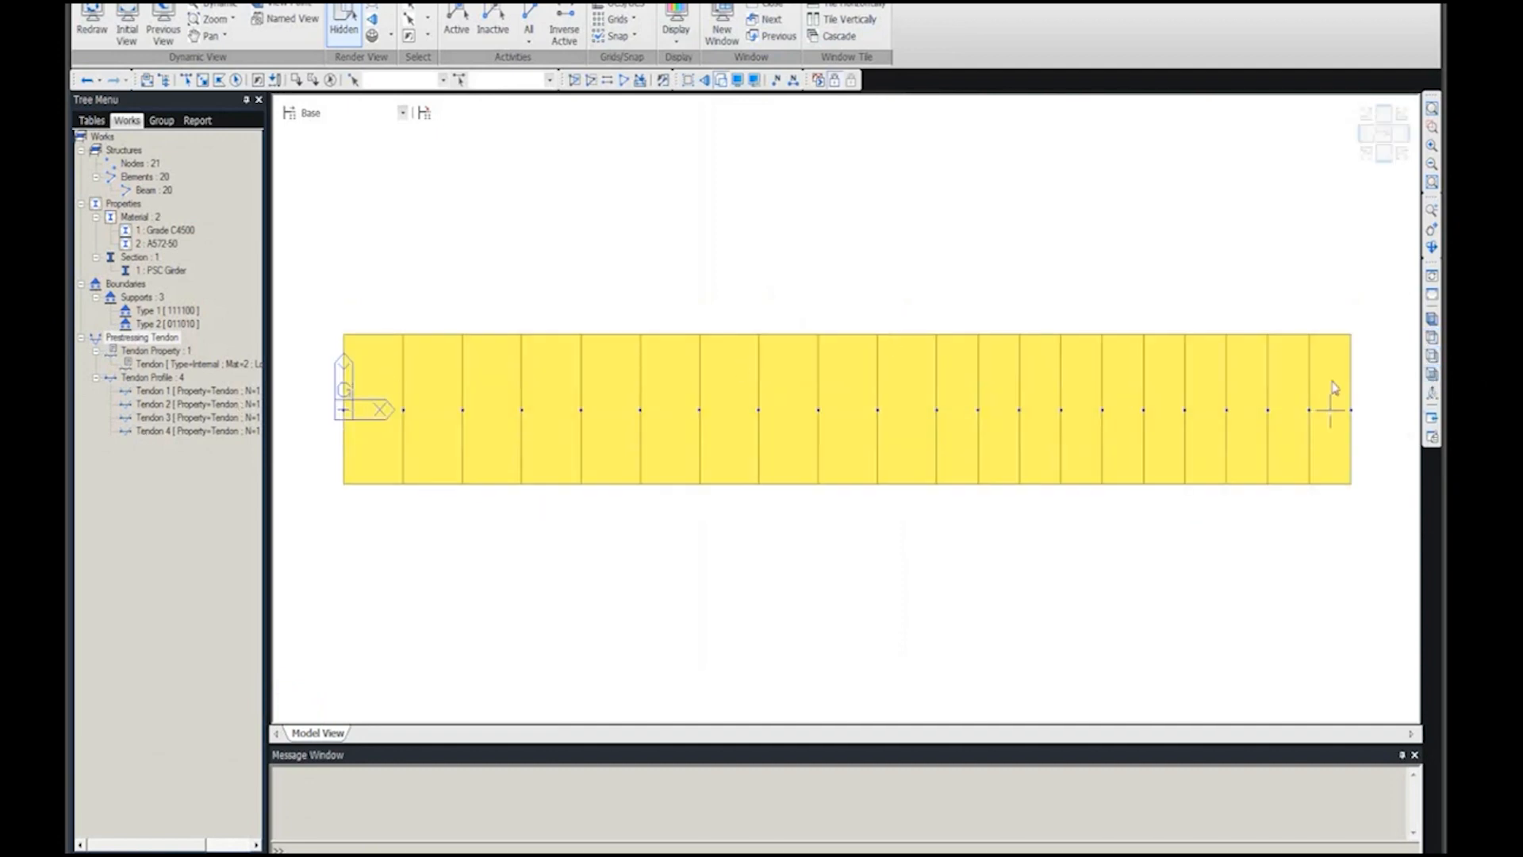
{"action": "left_click", "coordinate": [1432, 356]}
{"action": "left_click", "coordinate": [147, 422]}
{"action": "left_click", "coordinate": [148, 434]}
{"action": "right_click", "coordinate": [147, 434]}
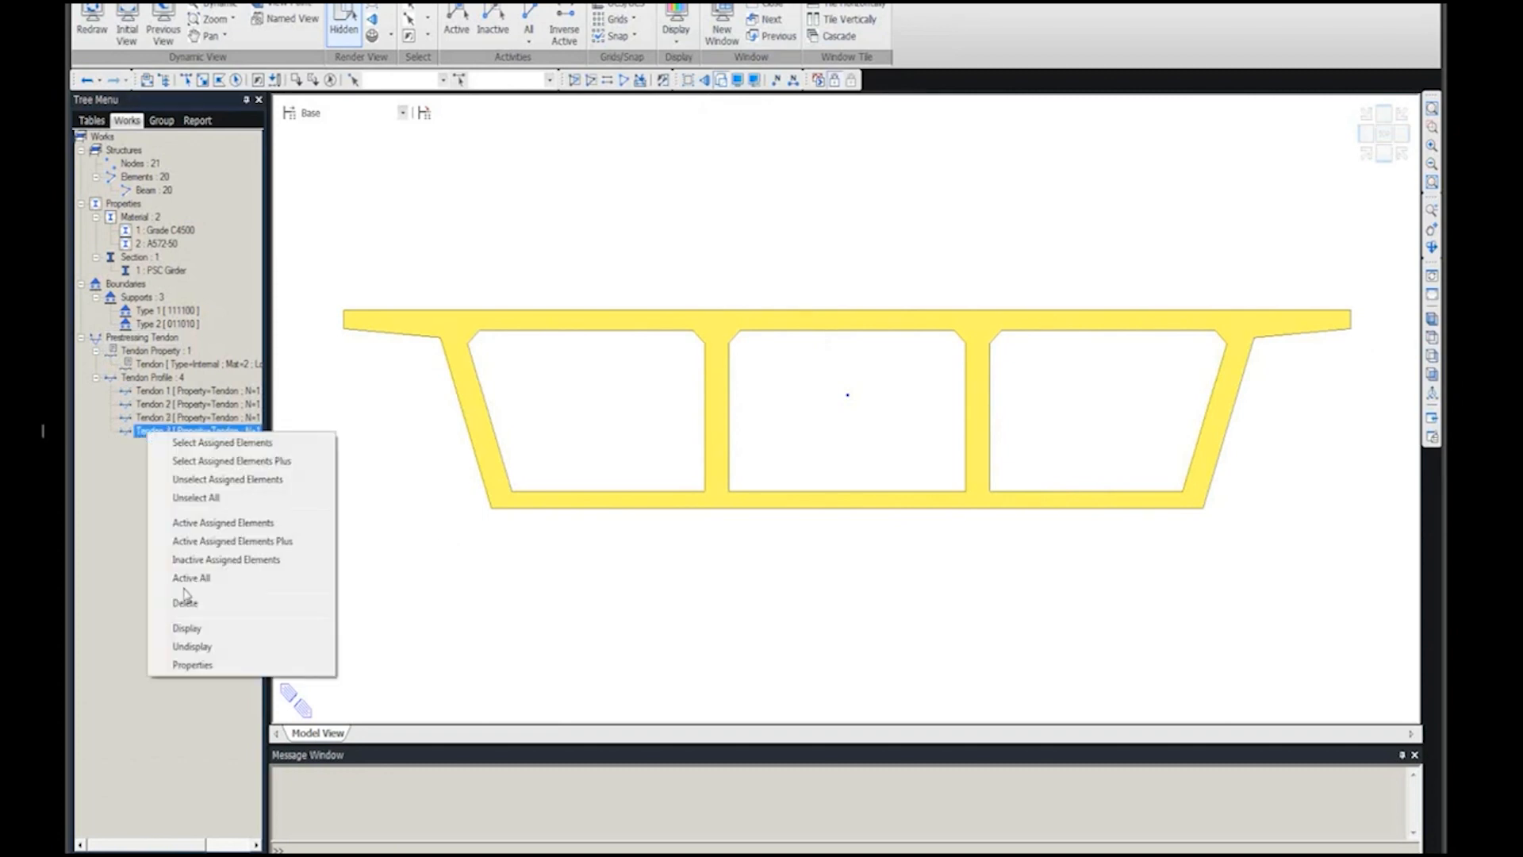
{"action": "left_click", "coordinate": [192, 661]}
{"action": "left_click", "coordinate": [741, 661]}
{"action": "type", "text": "18.5"}
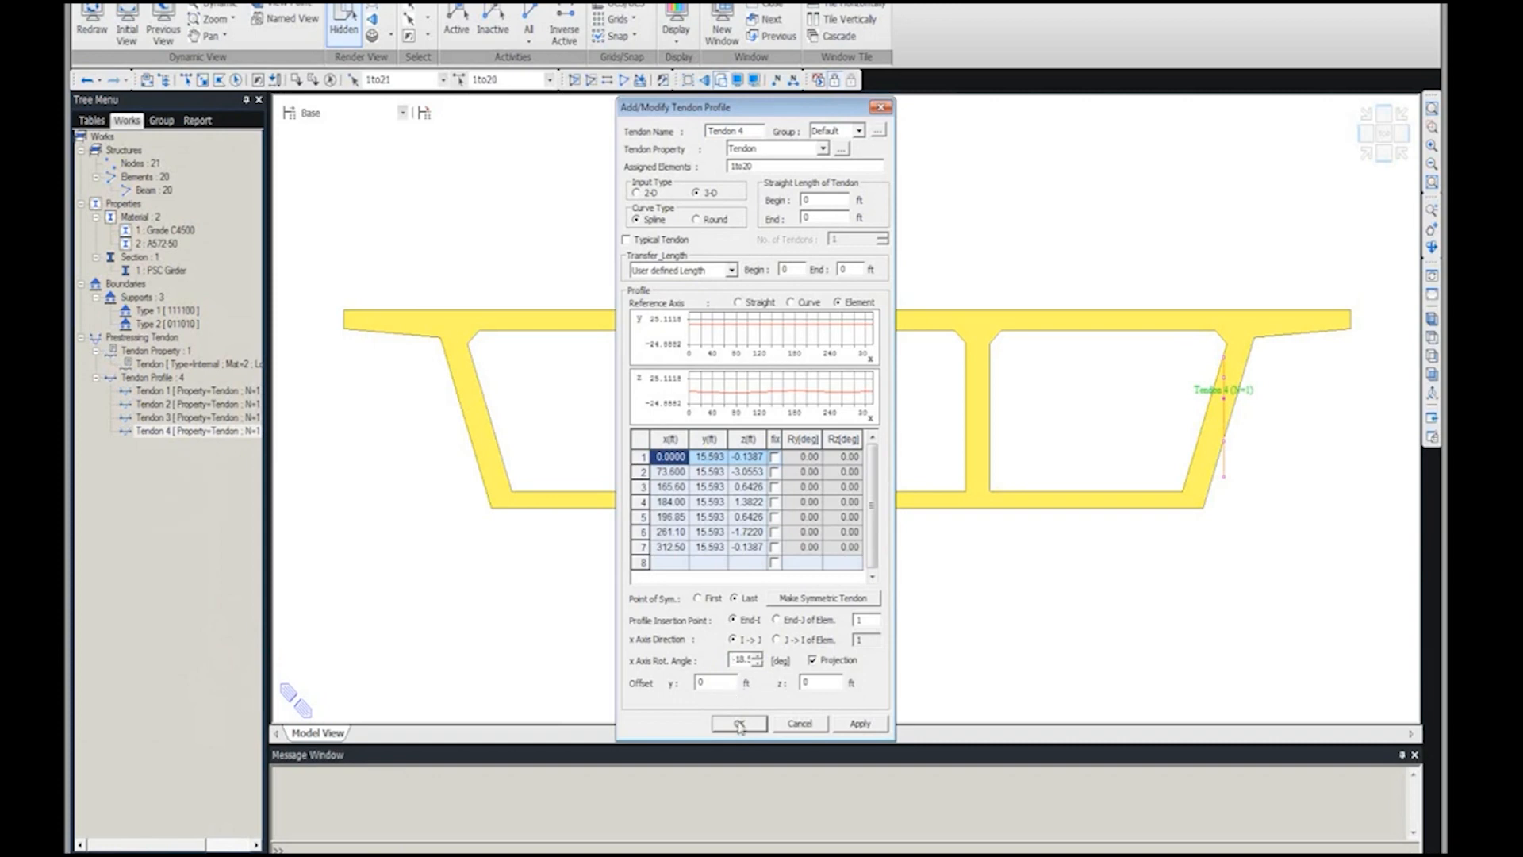
{"action": "left_click", "coordinate": [738, 724]}
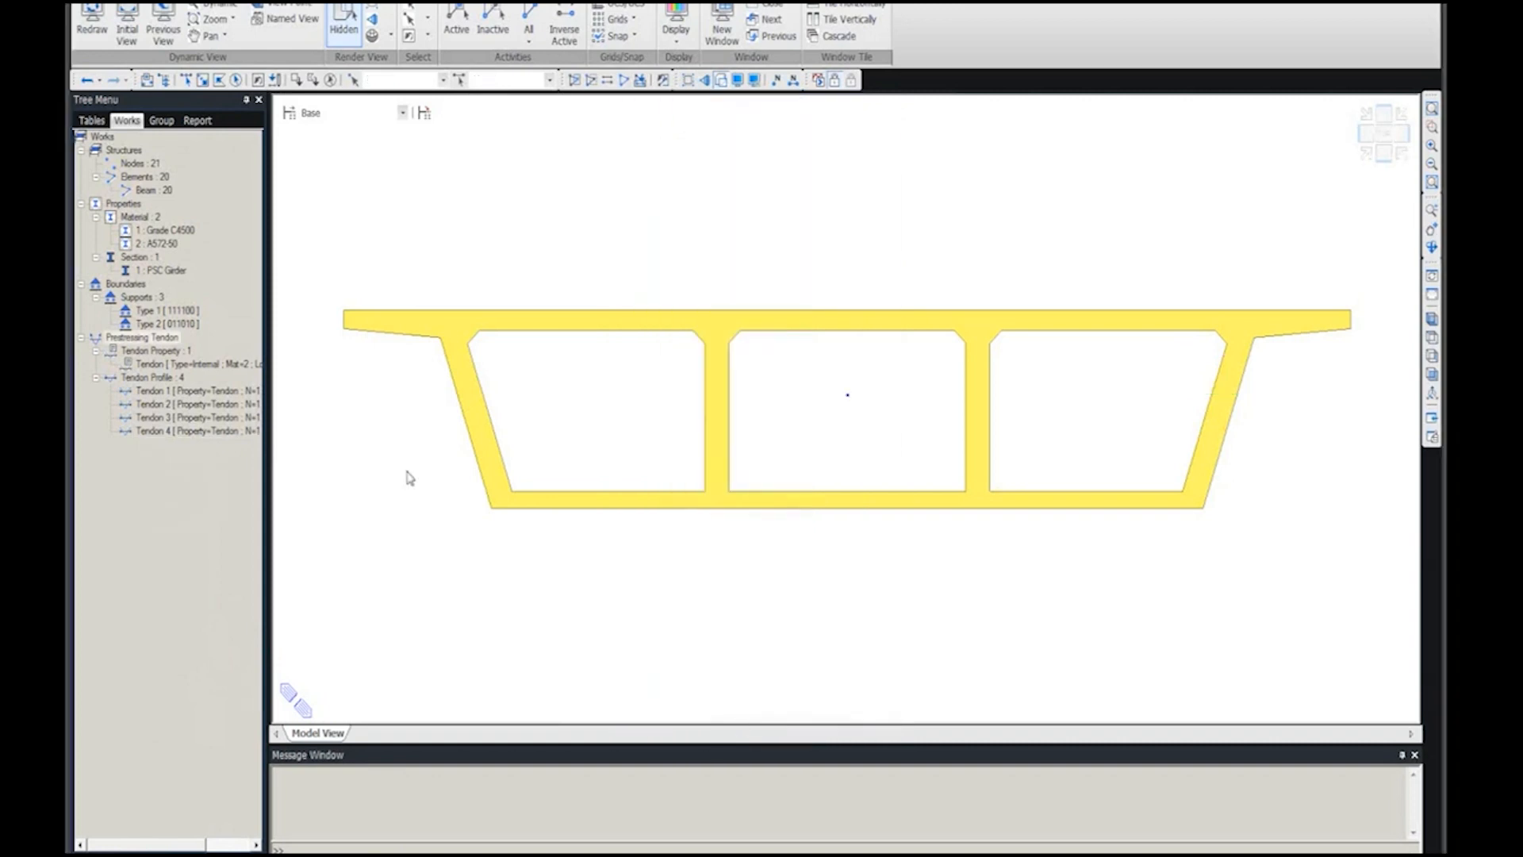
Examine Tendons 1 to 4 one by one within the cross-section and inspect the girder in an isometric view.
{"action": "left_click", "coordinate": [146, 393]}
{"action": "right_click", "coordinate": [146, 393]}
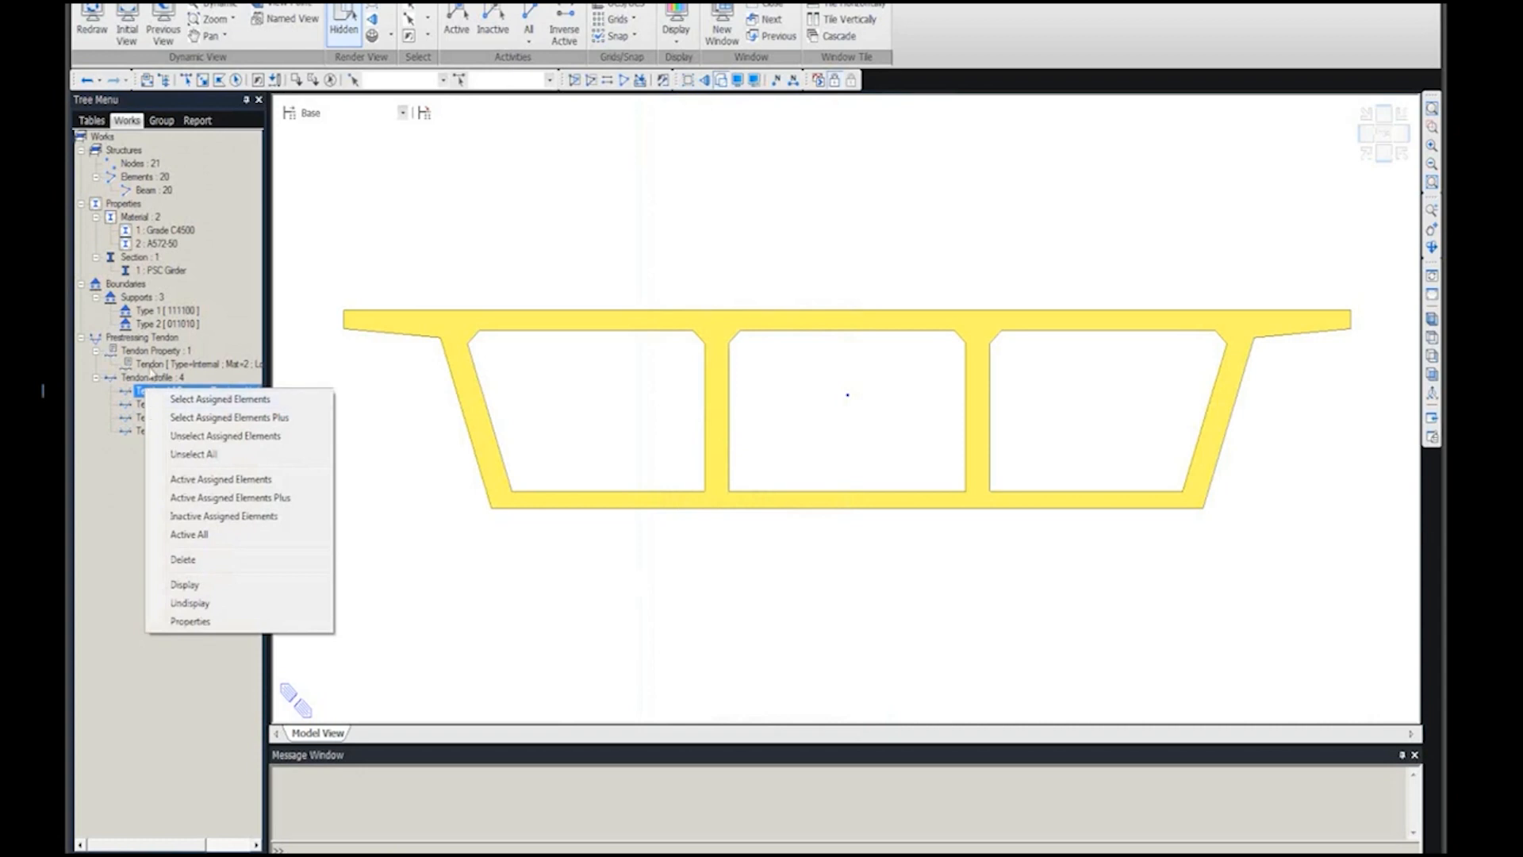
{"action": "left_click", "coordinate": [154, 365]}
{"action": "left_click", "coordinate": [148, 391]}
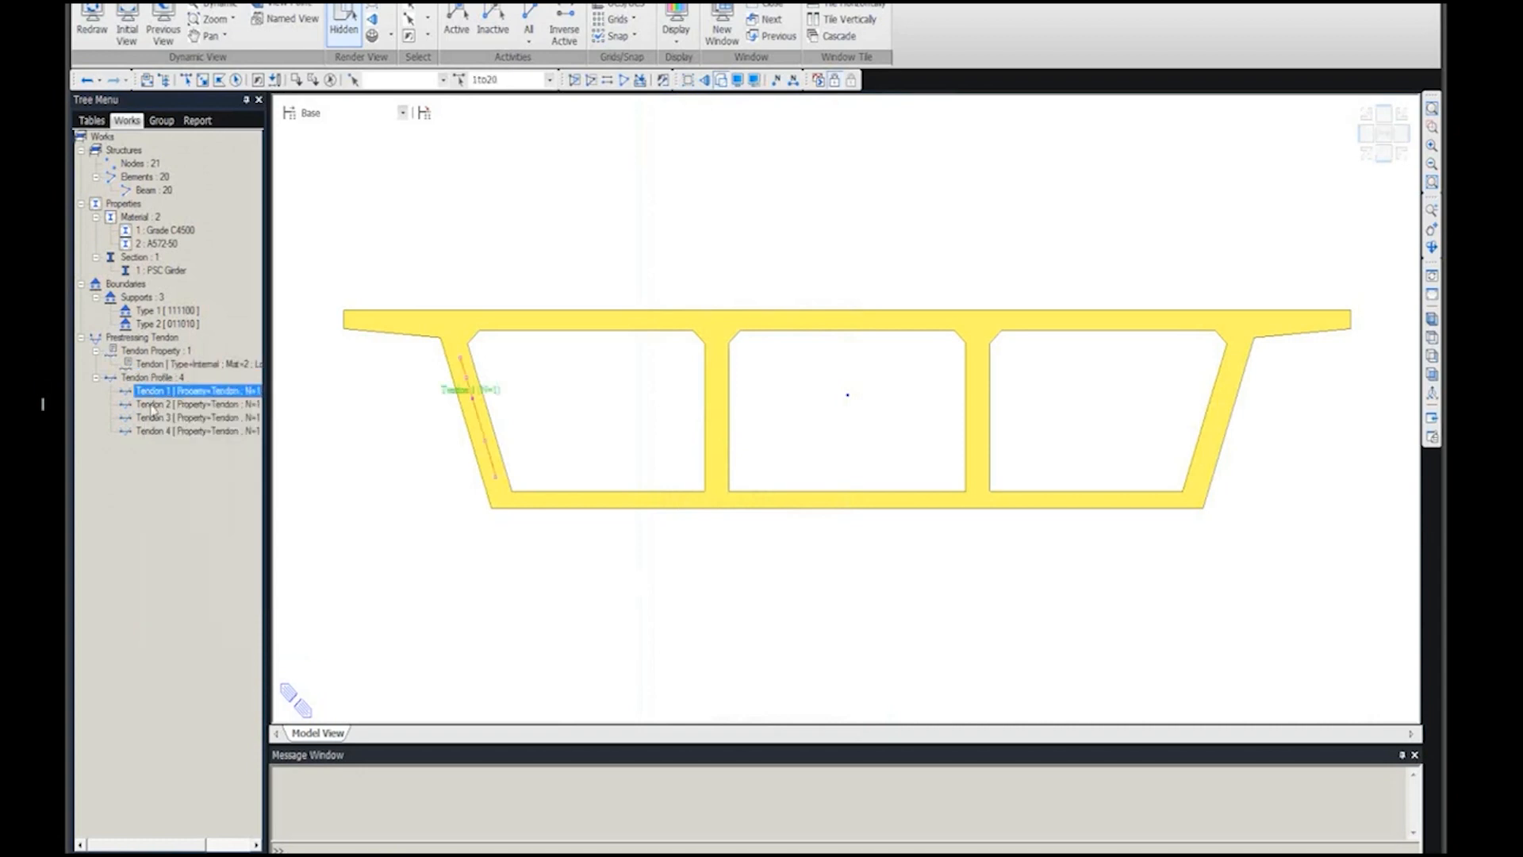
{"action": "left_click", "coordinate": [150, 404]}
{"action": "left_click", "coordinate": [153, 418]}
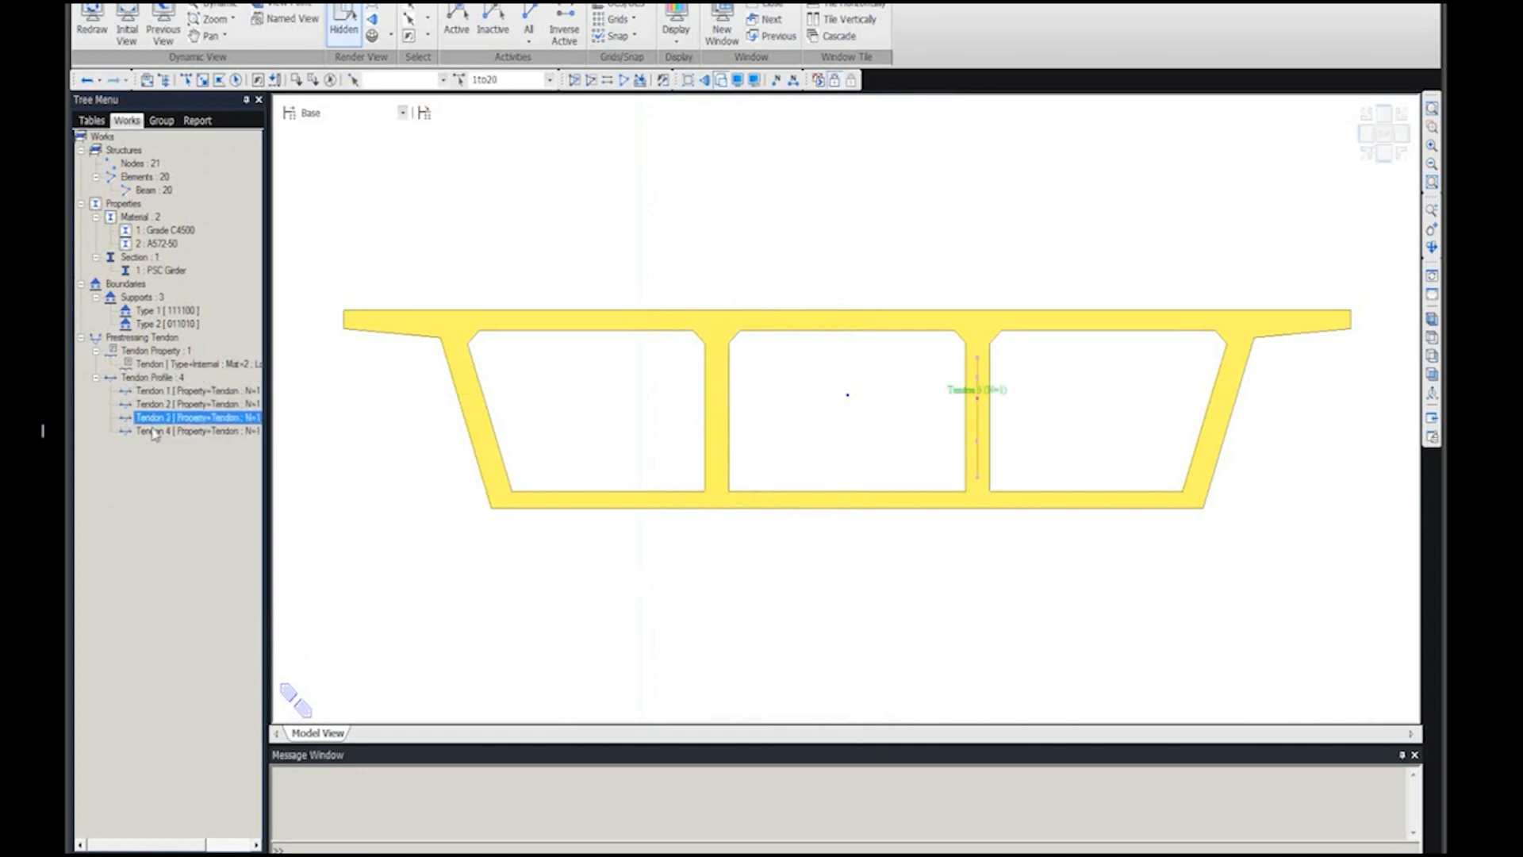
{"action": "left_click", "coordinate": [155, 432]}
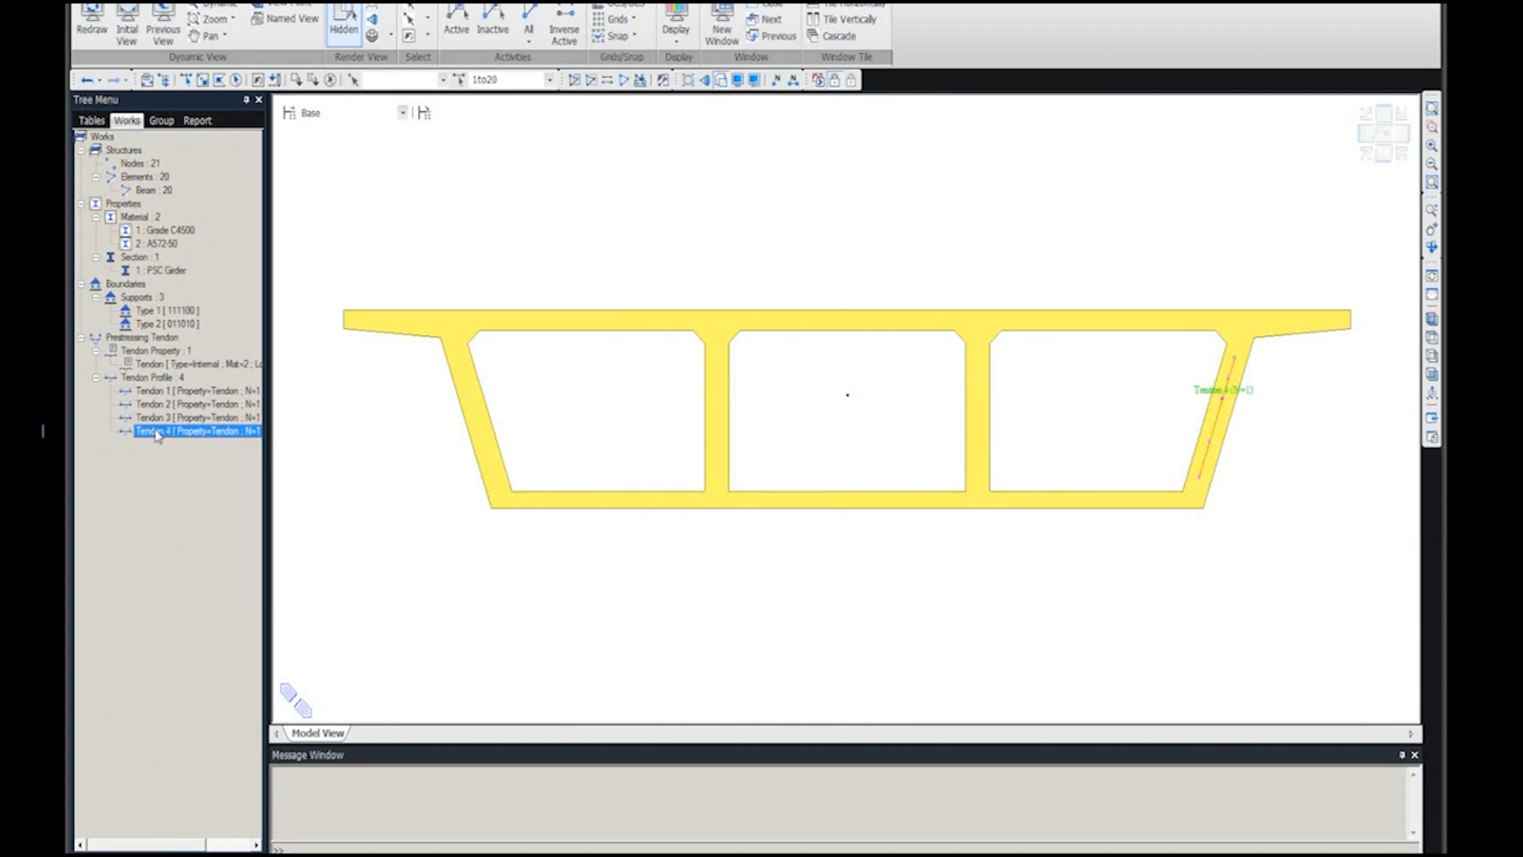
{"action": "middle_click_drag", "start_coordinate": [917, 405], "coordinate": [865, 419], "text": "ctrl"}
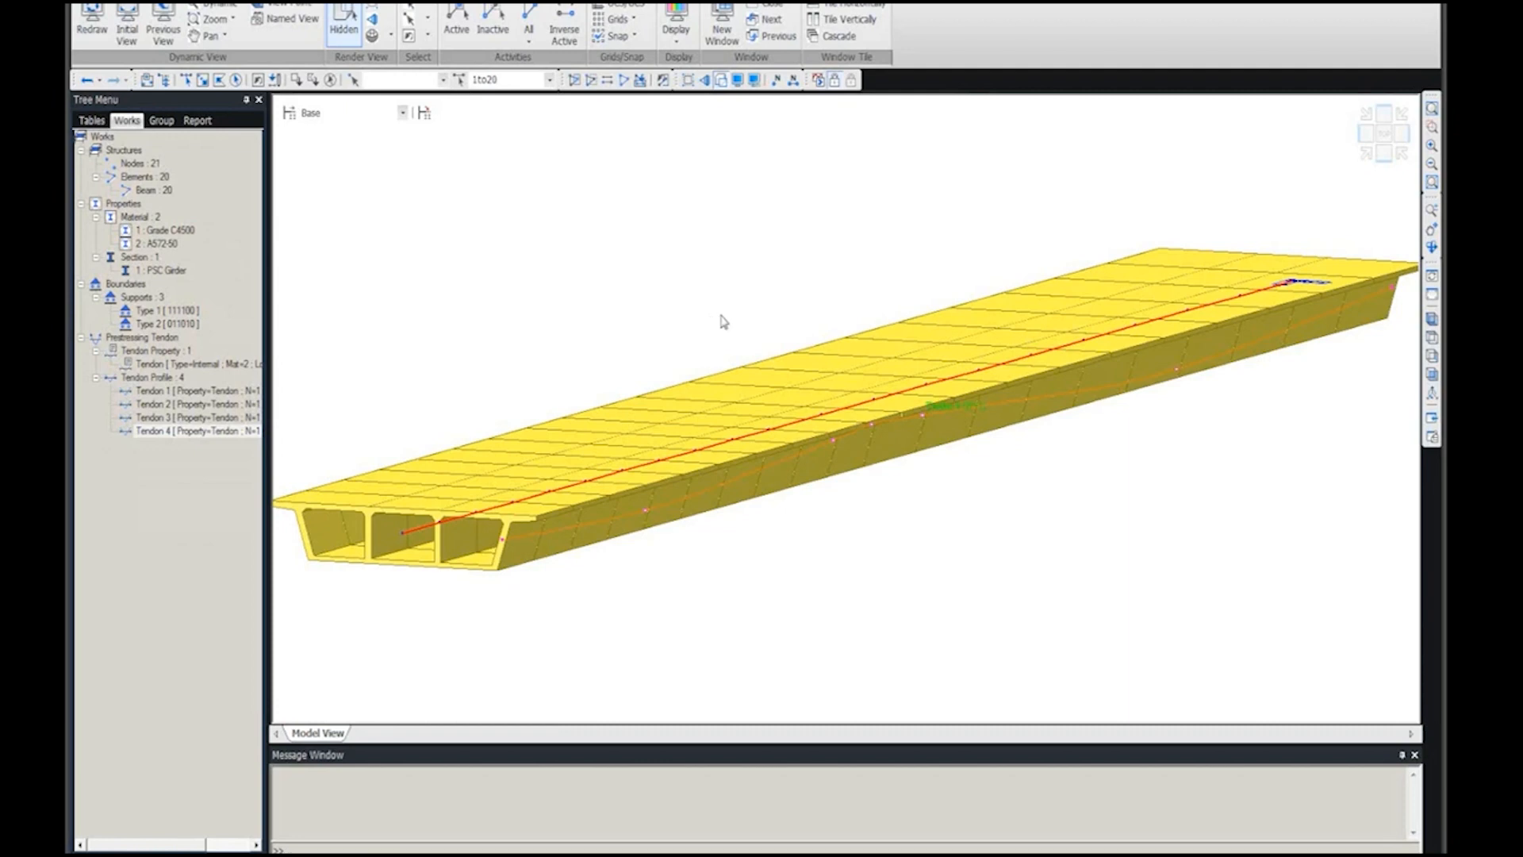
{"action": "left_click", "coordinate": [1432, 320]}
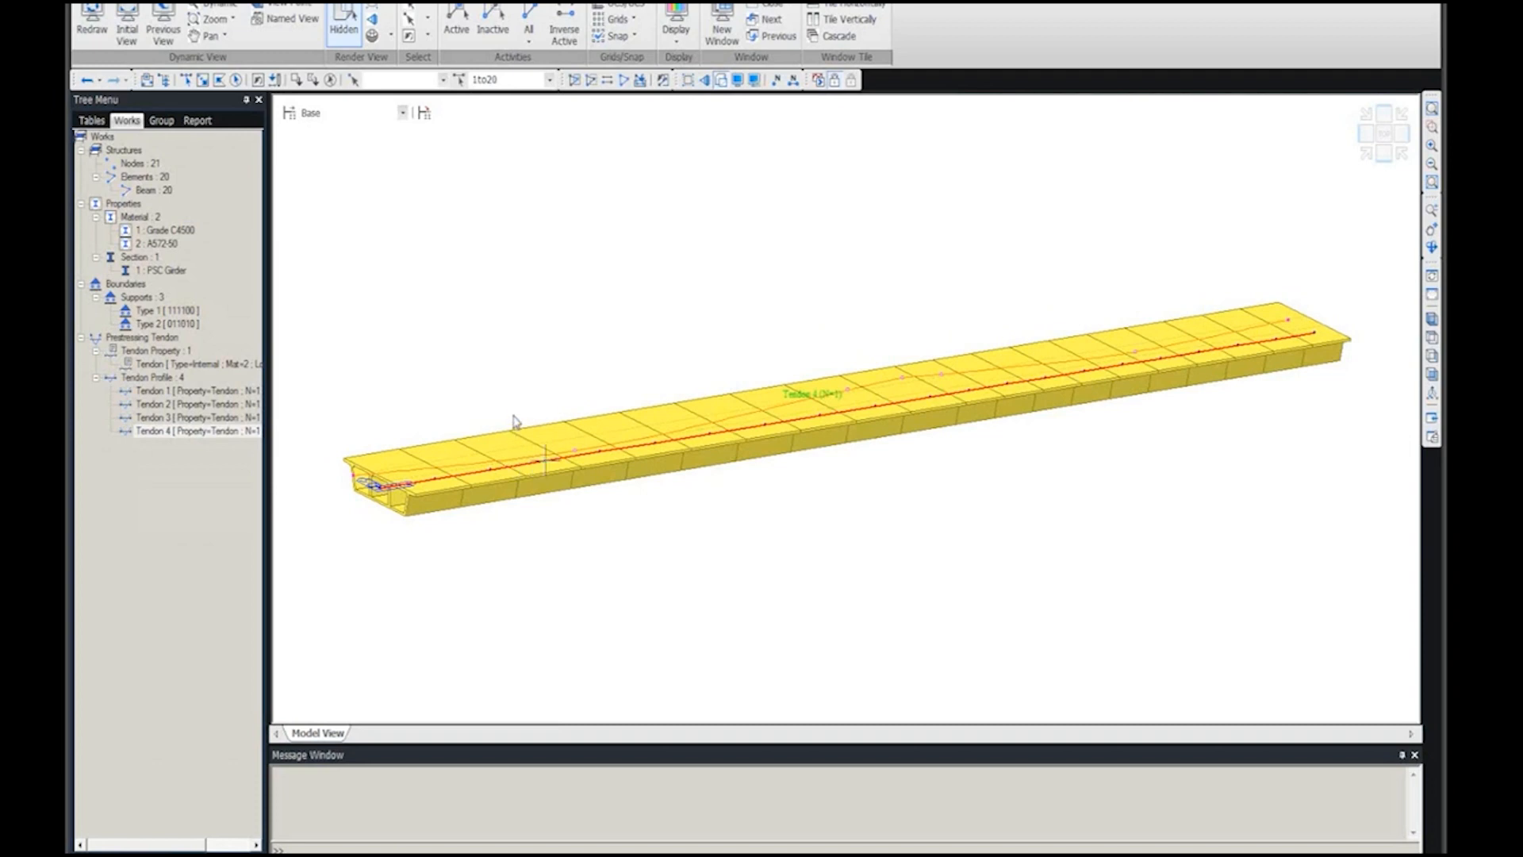
Add a static load case named SW with the type Dead Load (D).
{"action": "right_click", "coordinate": [368, 172]}
{"action": "mouse_move", "coordinate": [424, 265]}
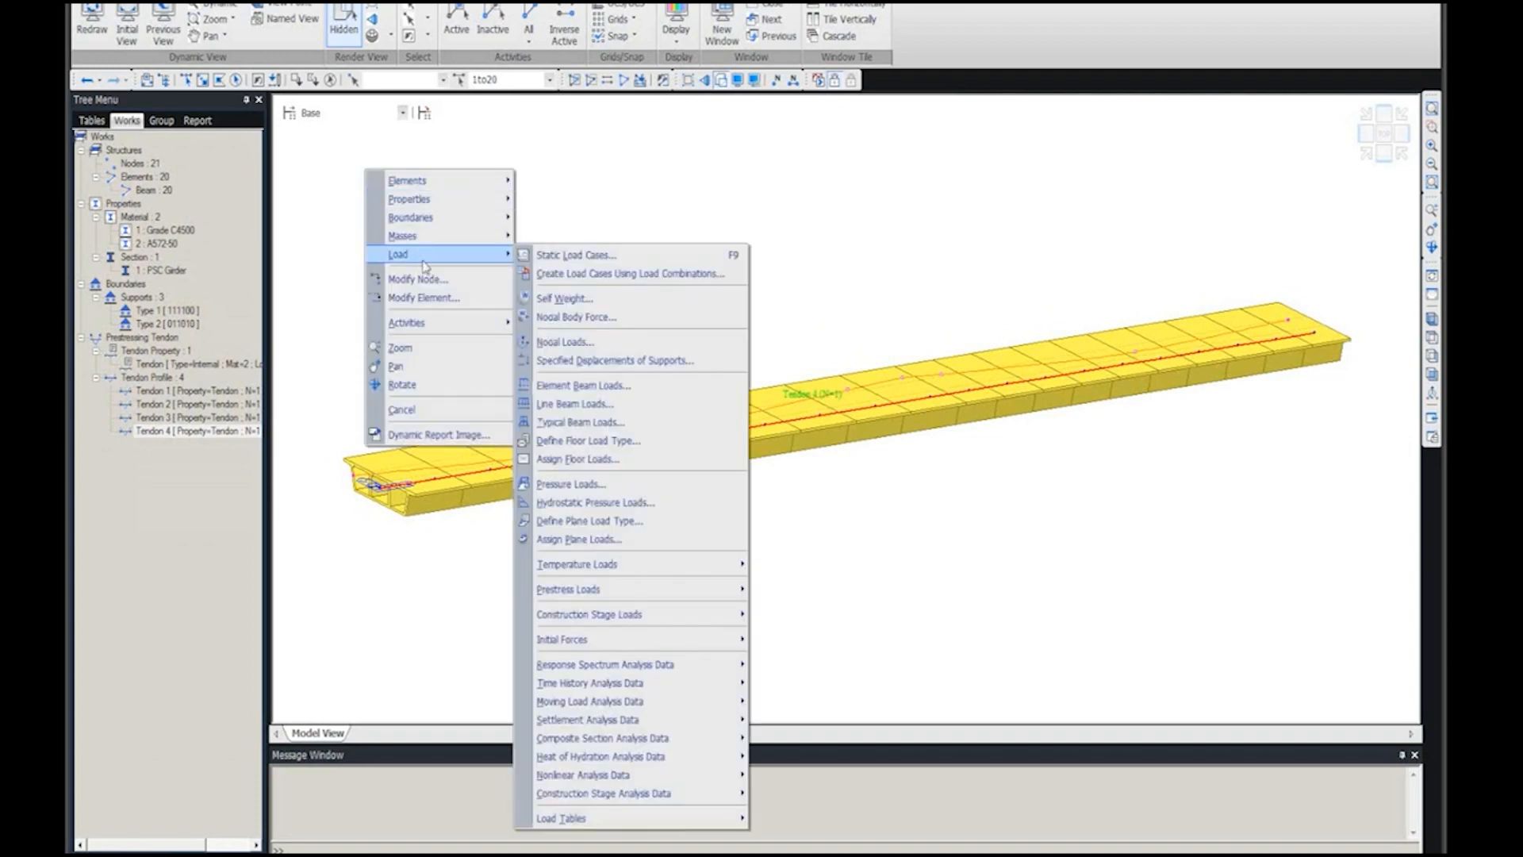
{"action": "left_click", "coordinate": [600, 261]}
{"action": "left_click_drag", "start_coordinate": [266, 1], "coordinate": [463, 161]}
{"action": "type", "text": "SW"}
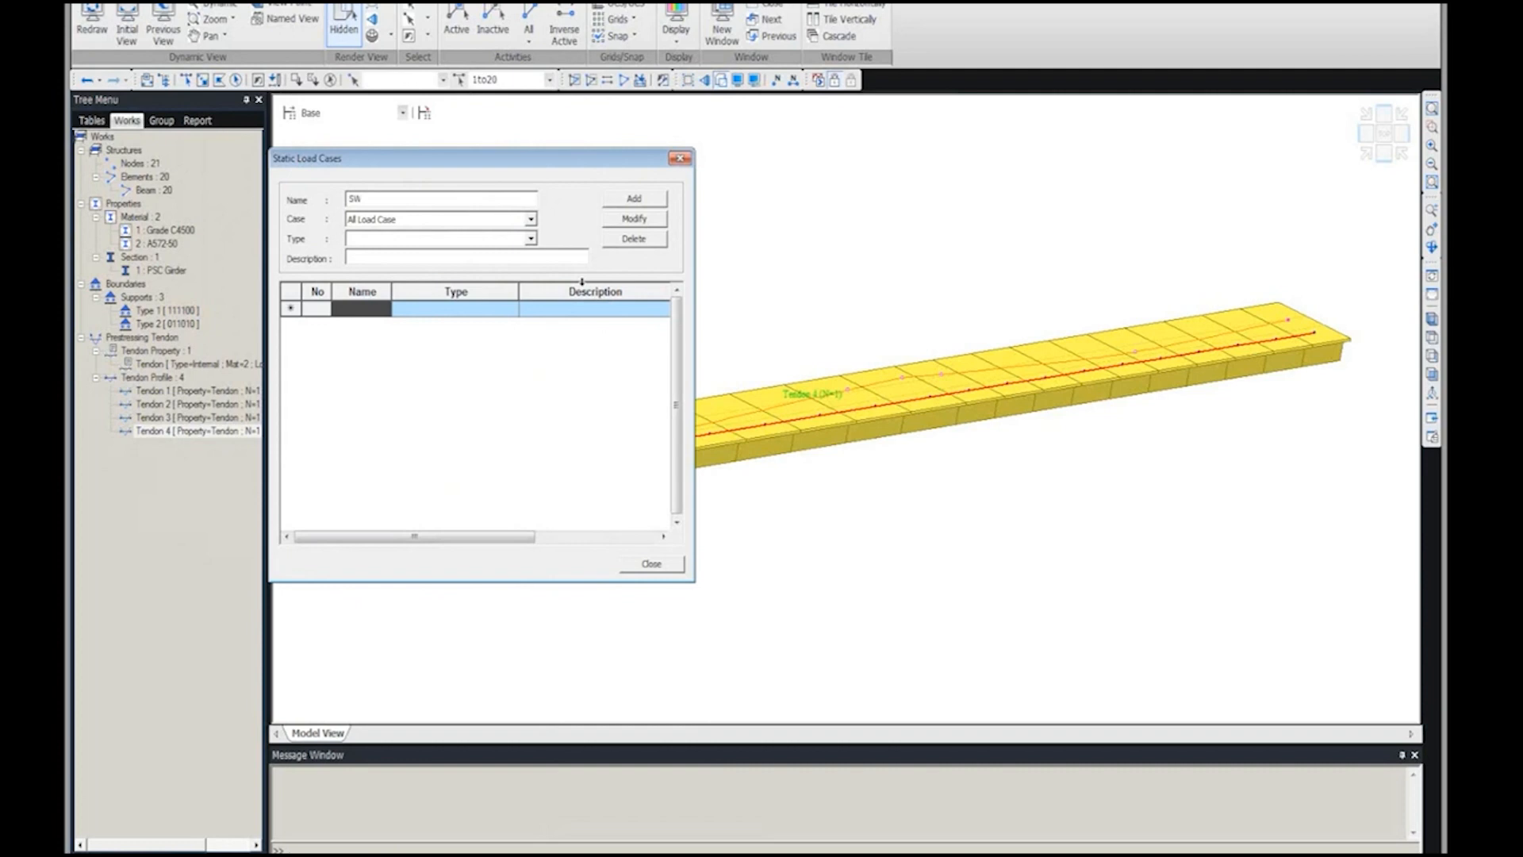
{"action": "left_click", "coordinate": [530, 239]}
{"action": "left_click", "coordinate": [373, 264]}
{"action": "left_click", "coordinate": [634, 198]}
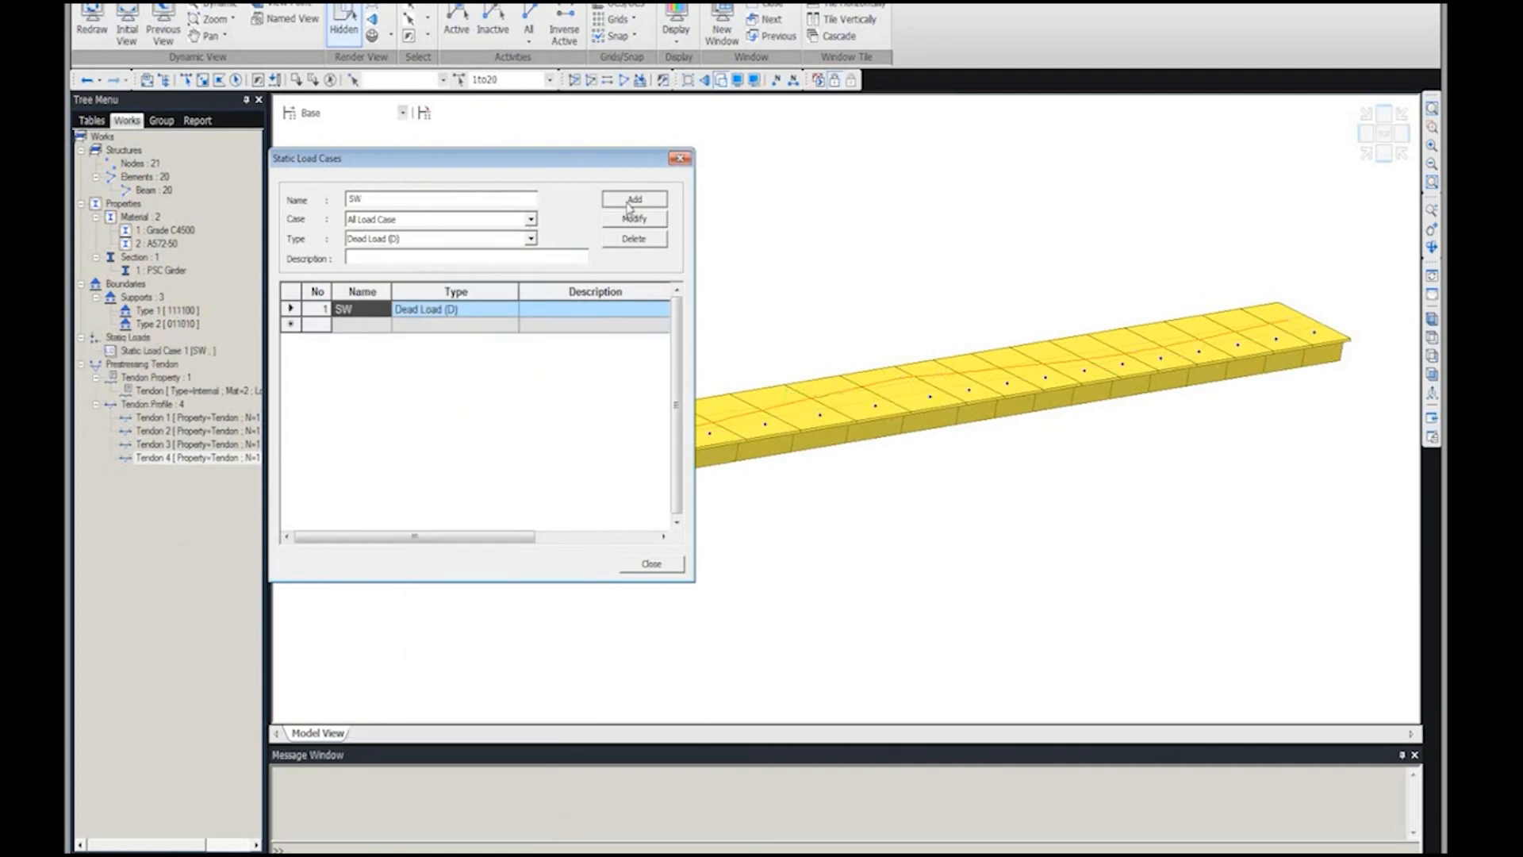
Add a static load case named DL-W with the type Dead Load of Wearing Surfaces and Utilities (DW).
{"action": "double_click", "coordinate": [388, 201]}
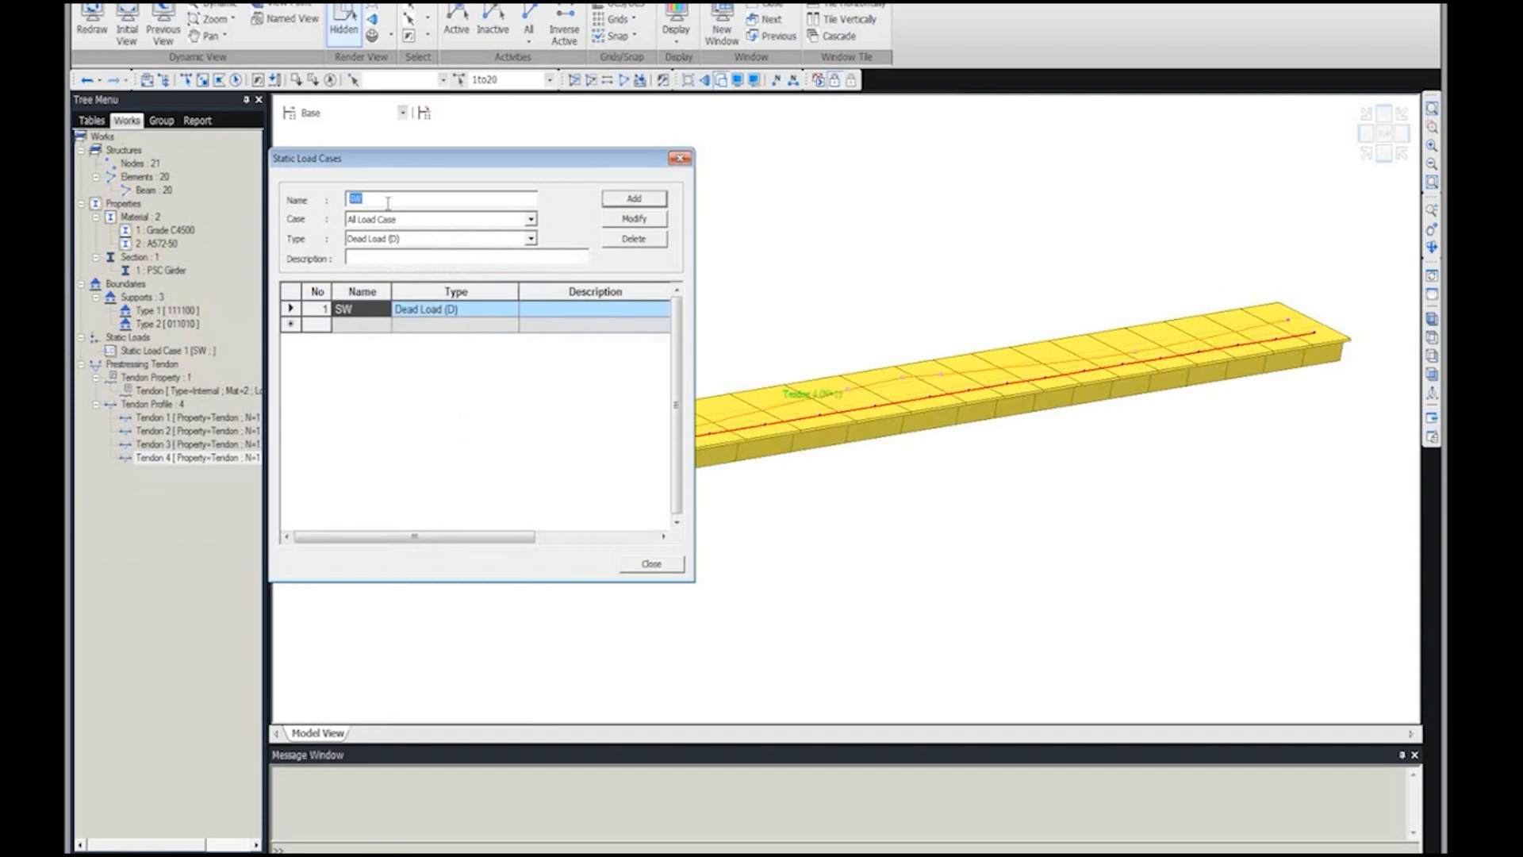
{"action": "type", "text": "DL-W"}
{"action": "left_click", "coordinate": [530, 239]}
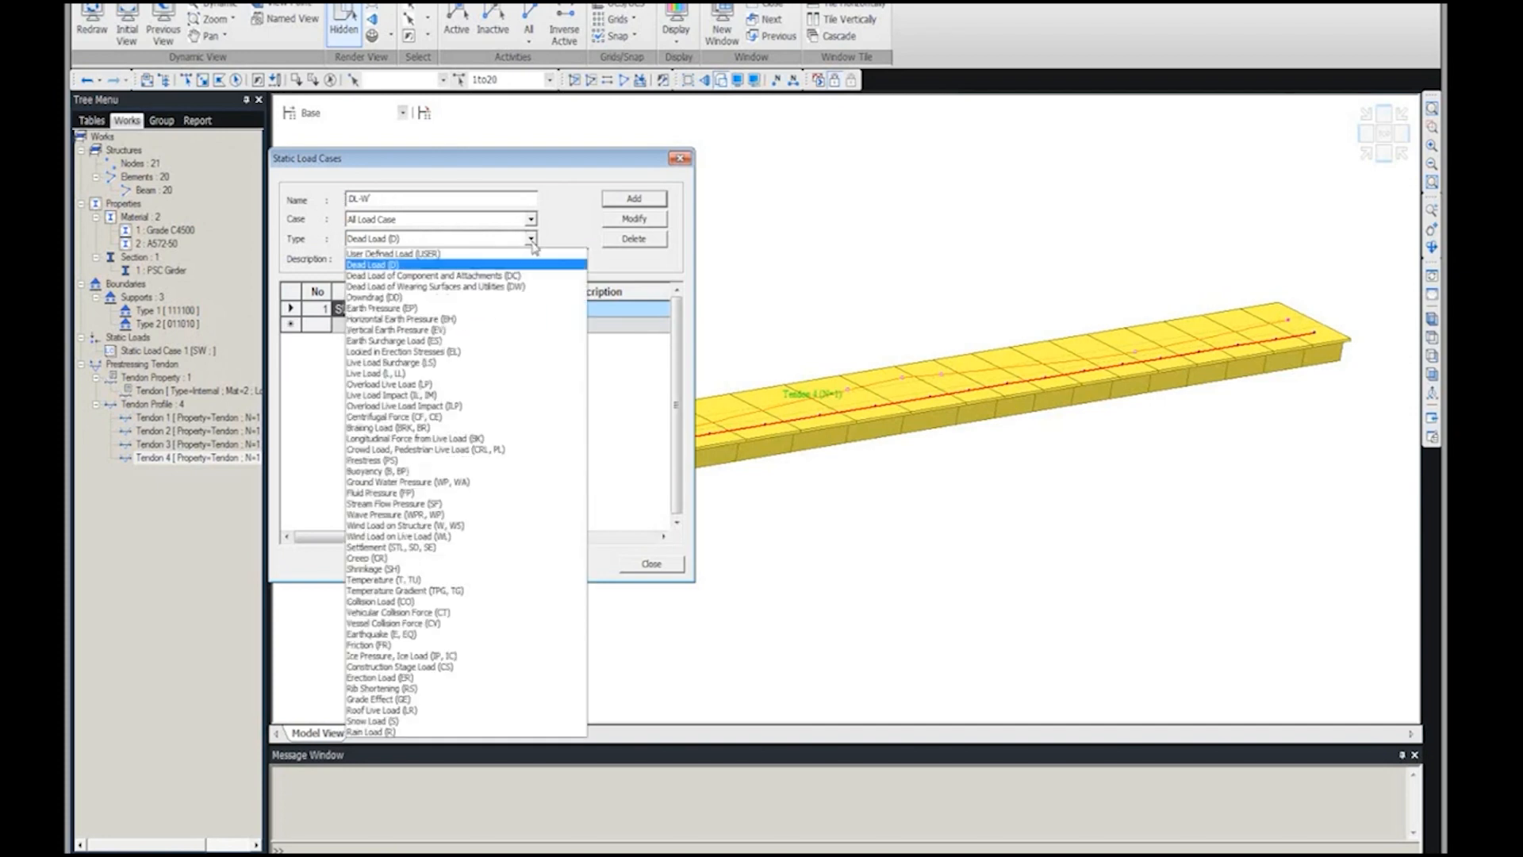
{"action": "left_click", "coordinate": [528, 286]}
{"action": "left_click", "coordinate": [638, 199]}
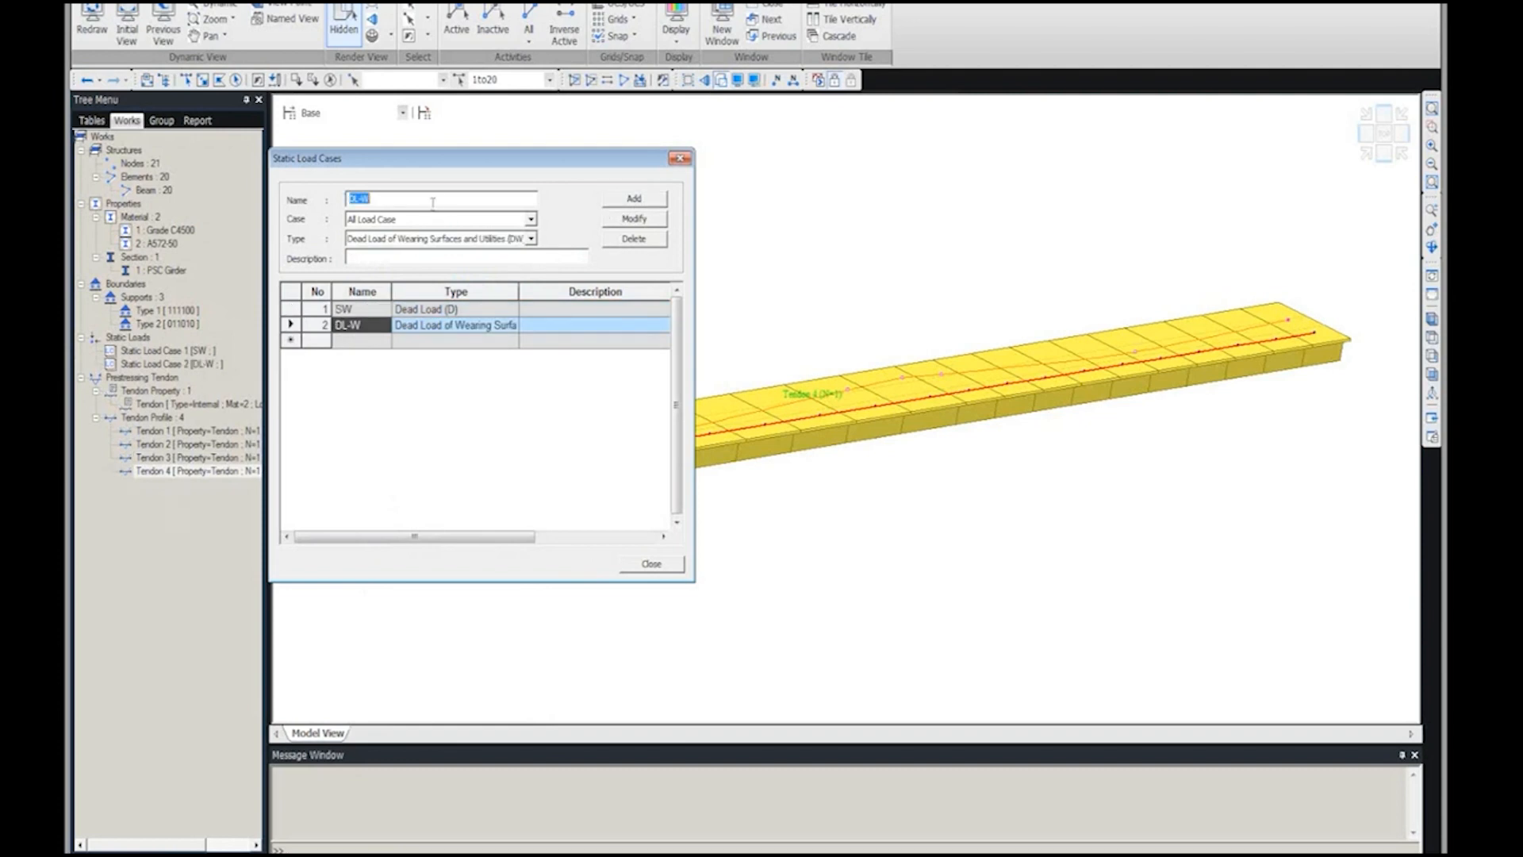
Add a static load case named PS with the type Prestress (PS) and close the load case definitions.
{"action": "type", "text": "PS"}
{"action": "left_click", "coordinate": [529, 241]}
{"action": "key", "text": "p"}
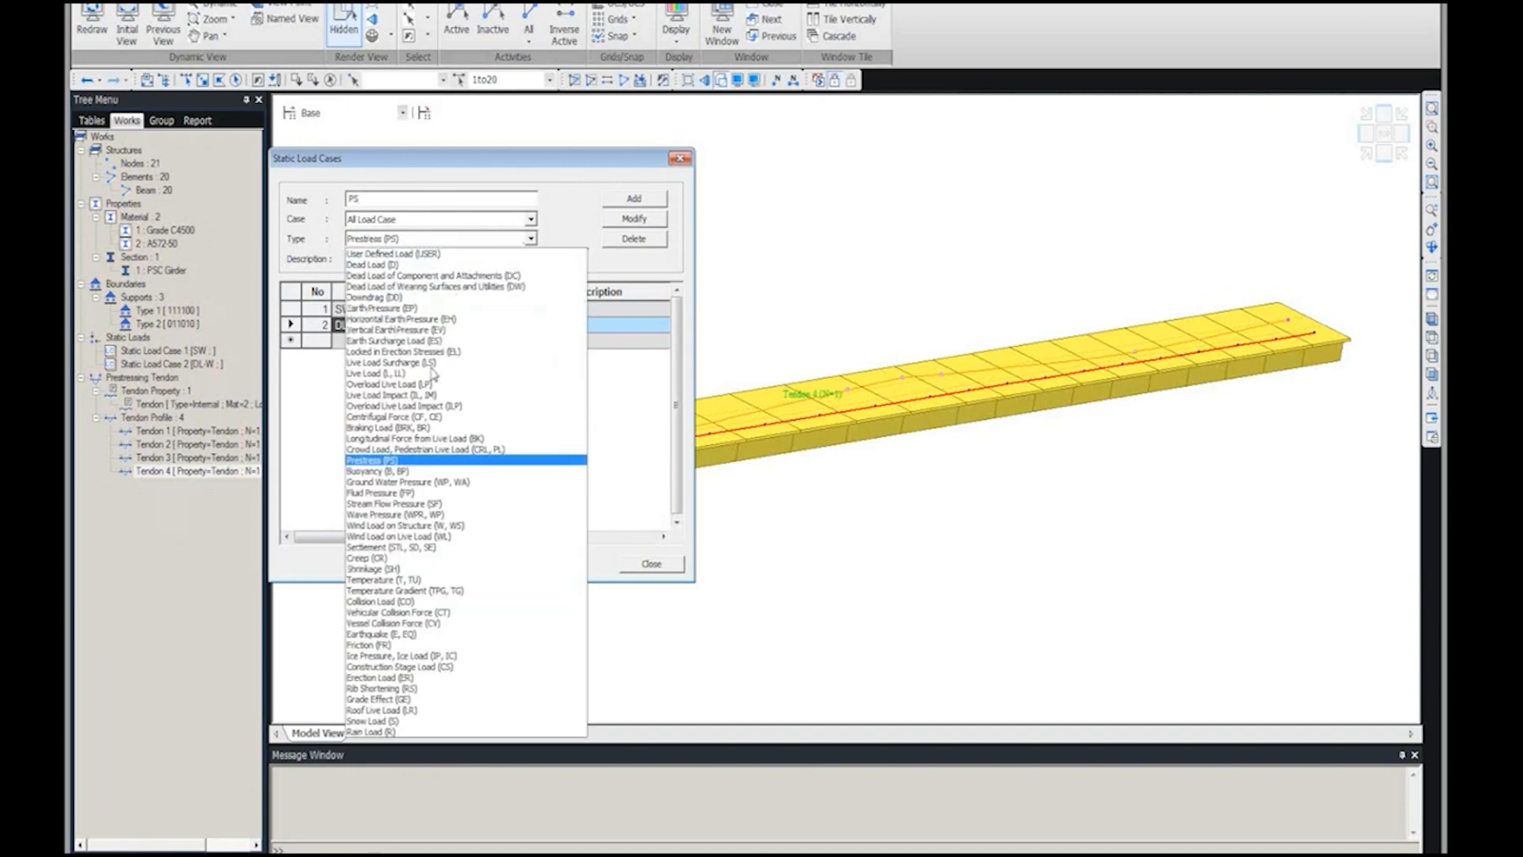
{"action": "left_click", "coordinate": [387, 461]}
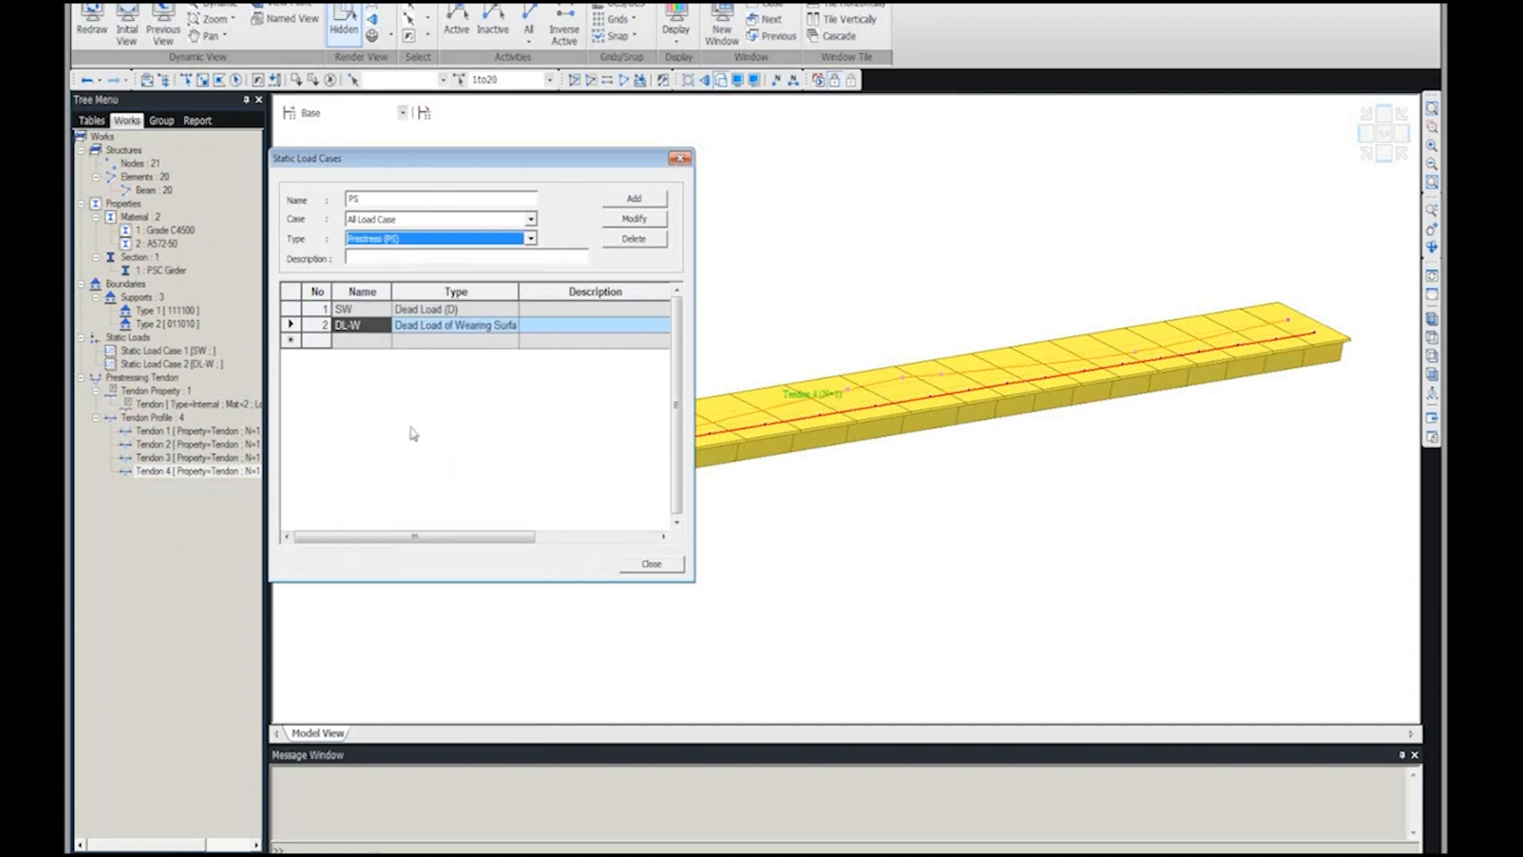
{"action": "left_click", "coordinate": [627, 203]}
{"action": "left_click", "coordinate": [649, 565]}
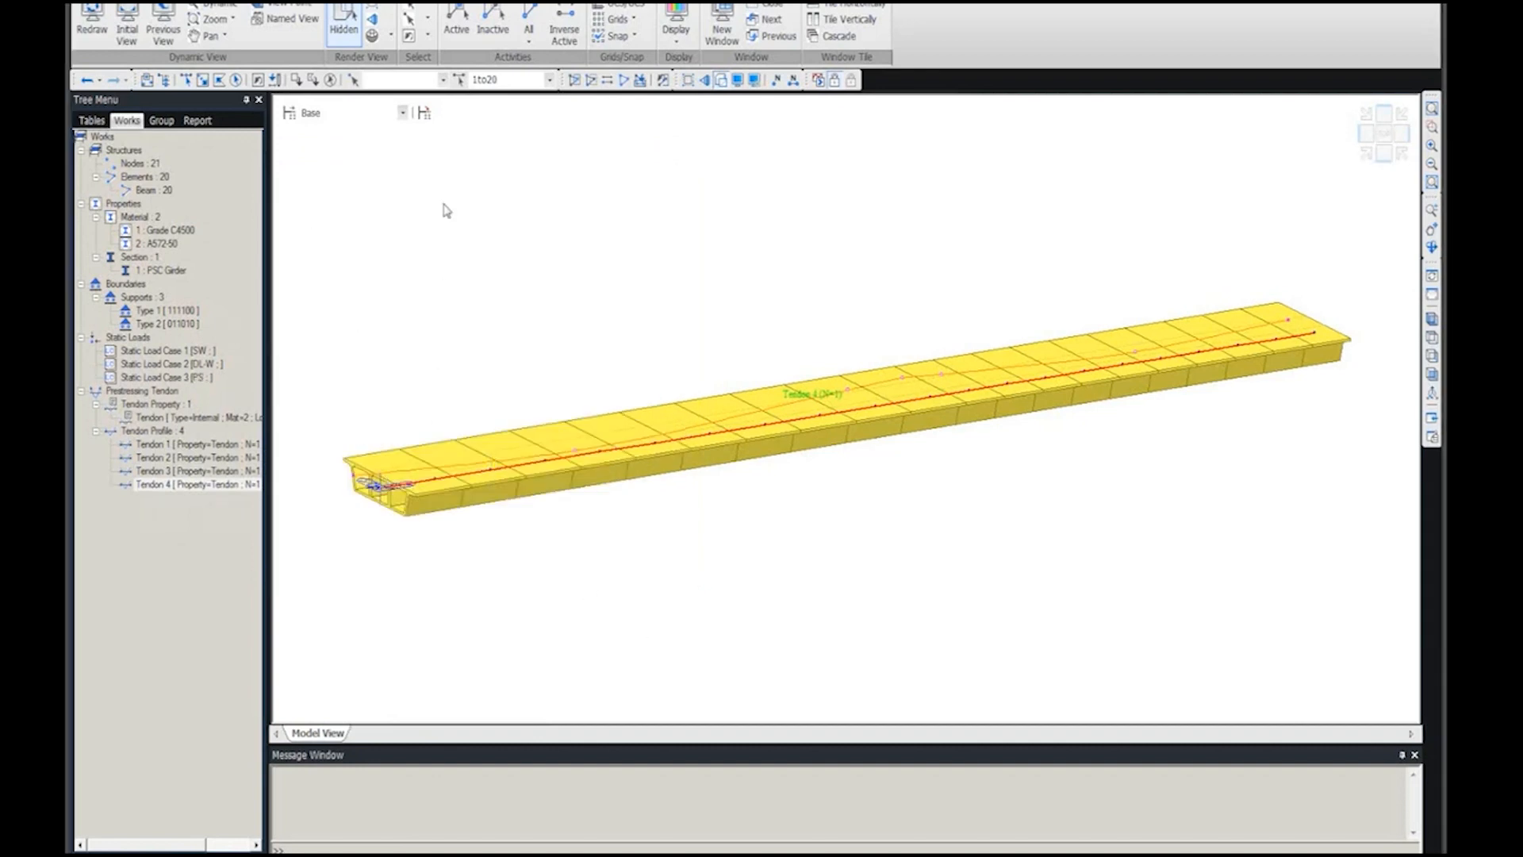
Add self weight to load case SW in the Default load group with a Z factor of -1.
{"action": "right_click", "coordinate": [441, 182]}
{"action": "mouse_move", "coordinate": [468, 262]}
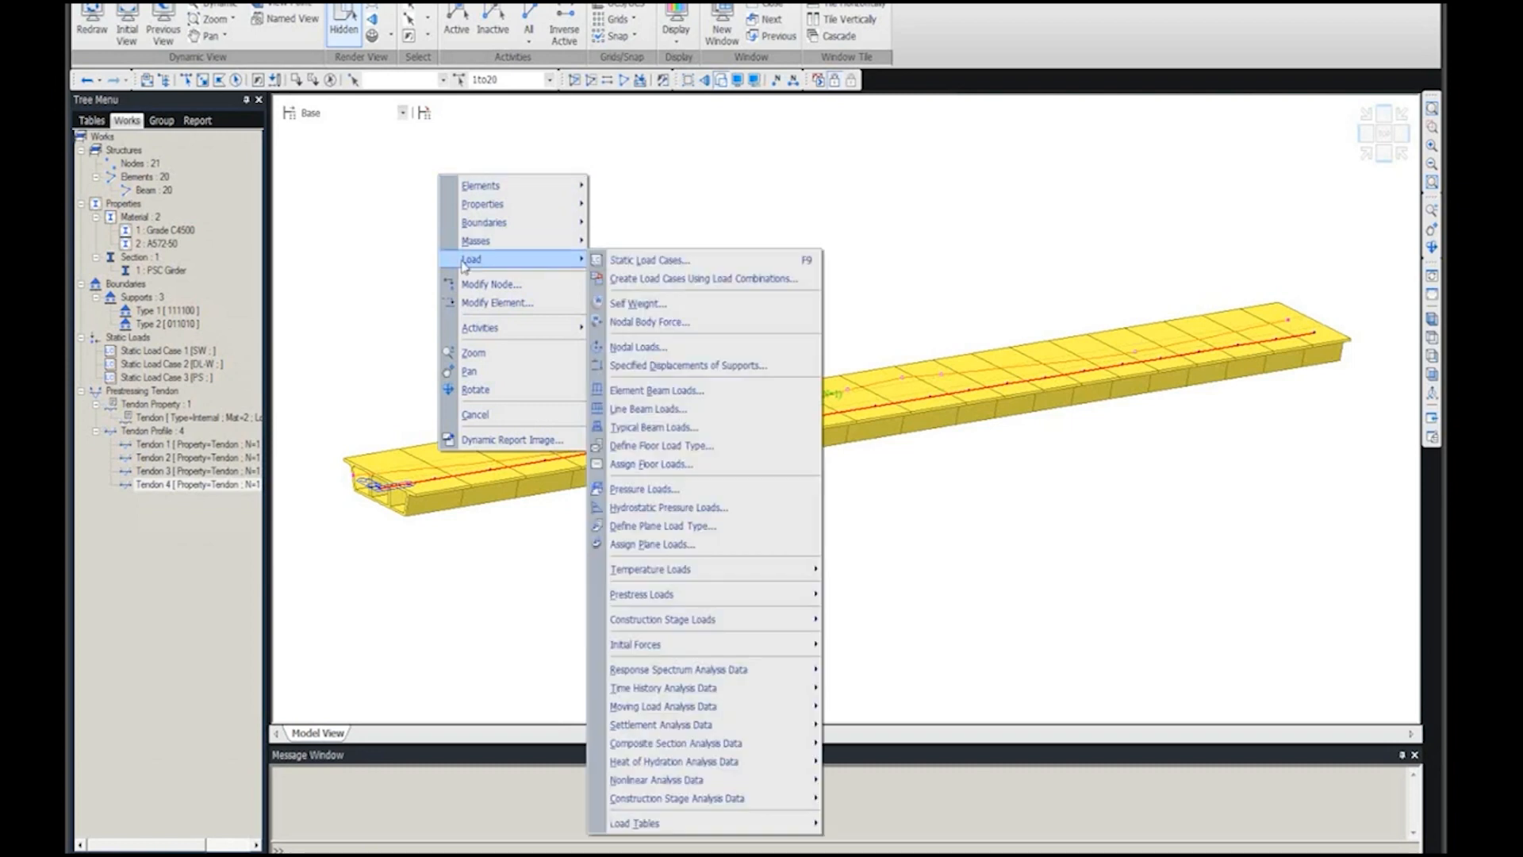
{"action": "left_click", "coordinate": [647, 304]}
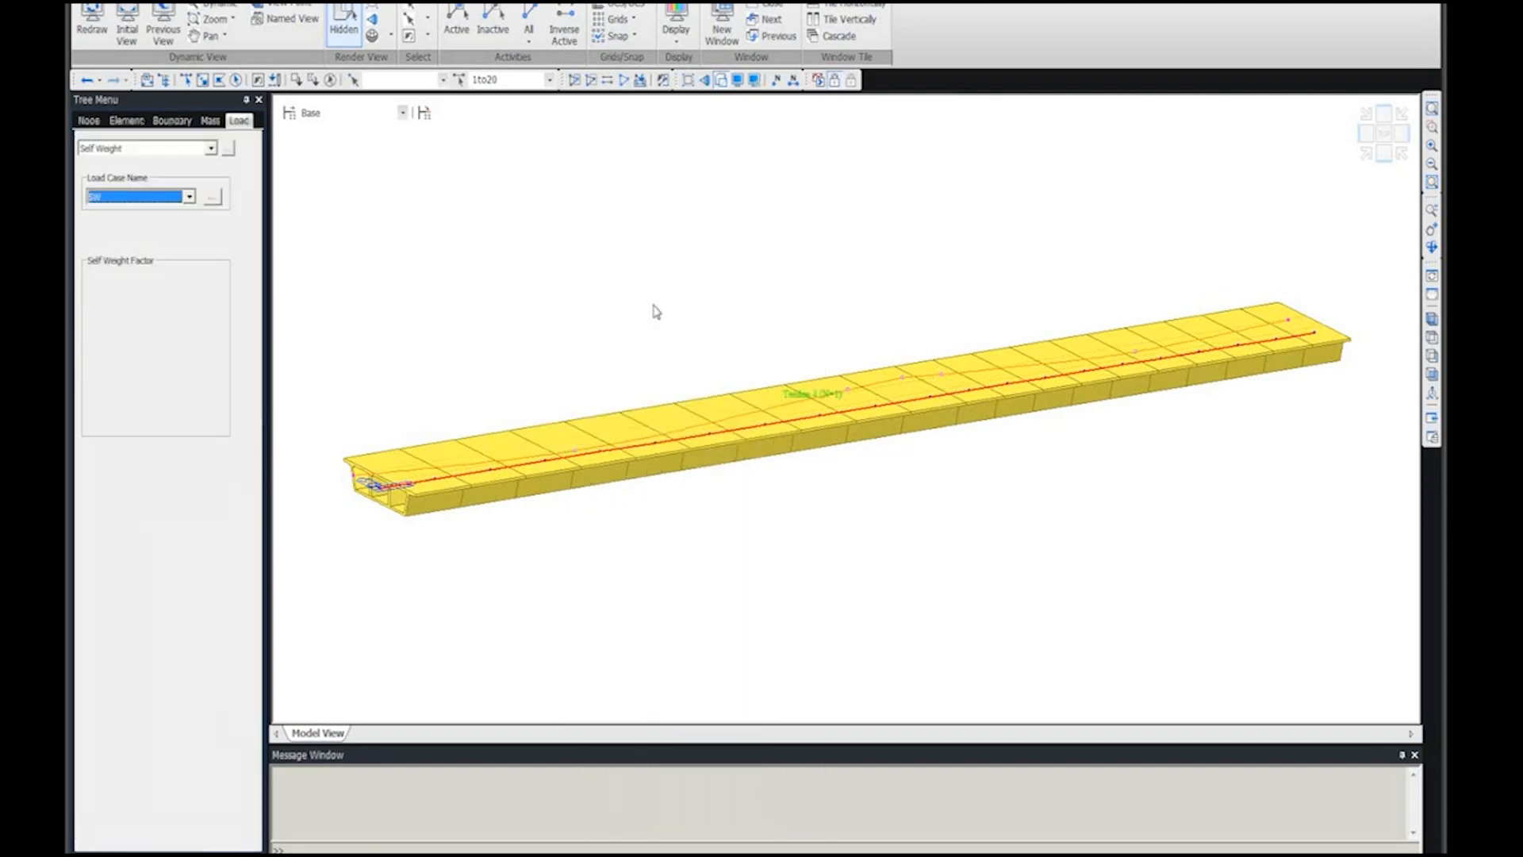
{"action": "left_click", "coordinate": [148, 238]}
{"action": "left_click", "coordinate": [149, 240]}
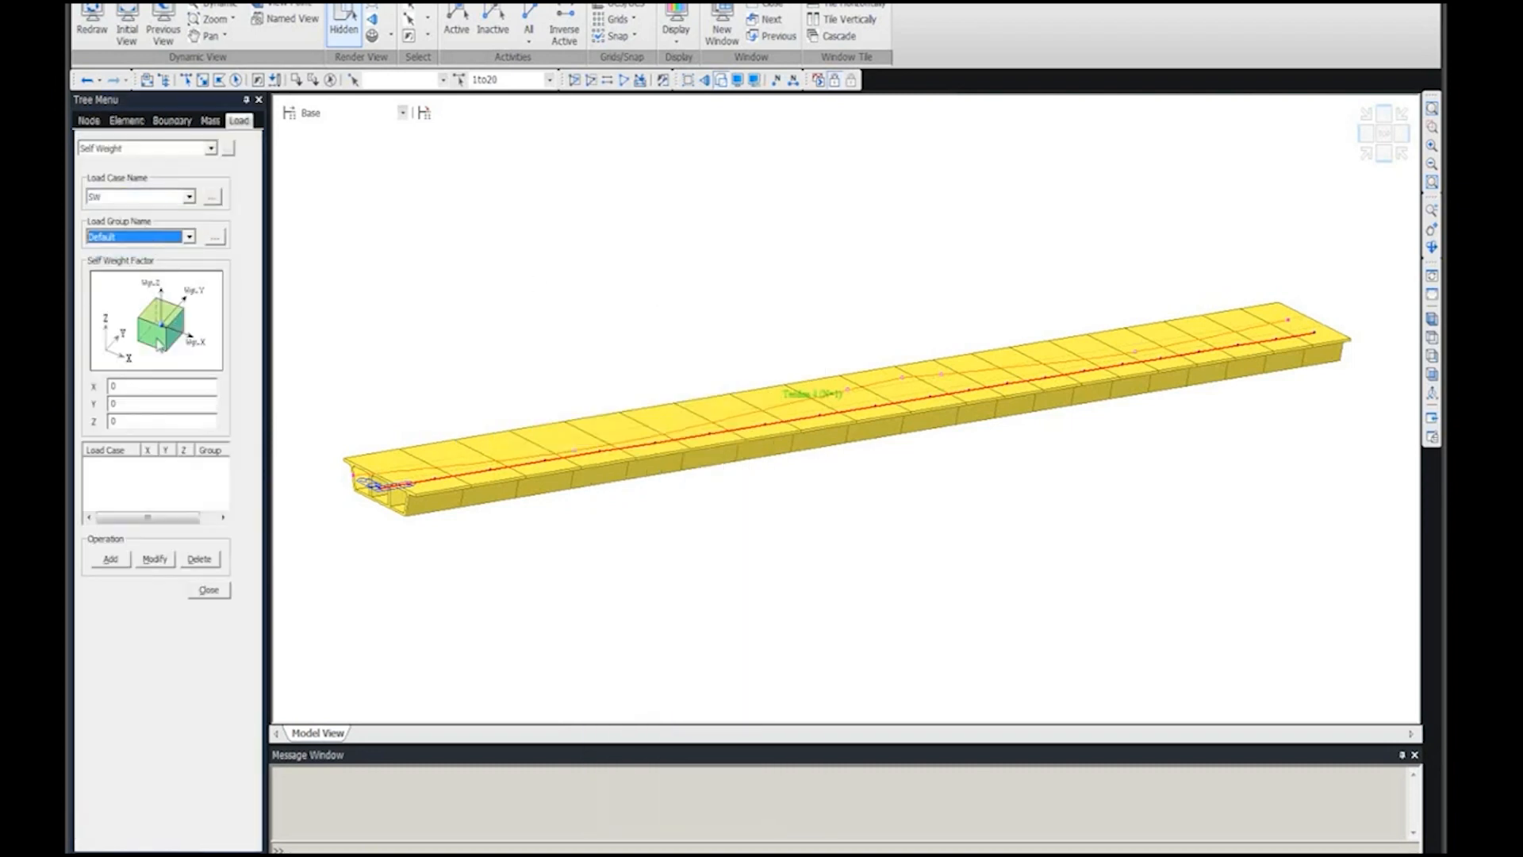
{"action": "double_click", "coordinate": [134, 422]}
{"action": "type", "text": "-1"}
{"action": "left_click", "coordinate": [110, 559]}
{"action": "left_click", "coordinate": [208, 589]}
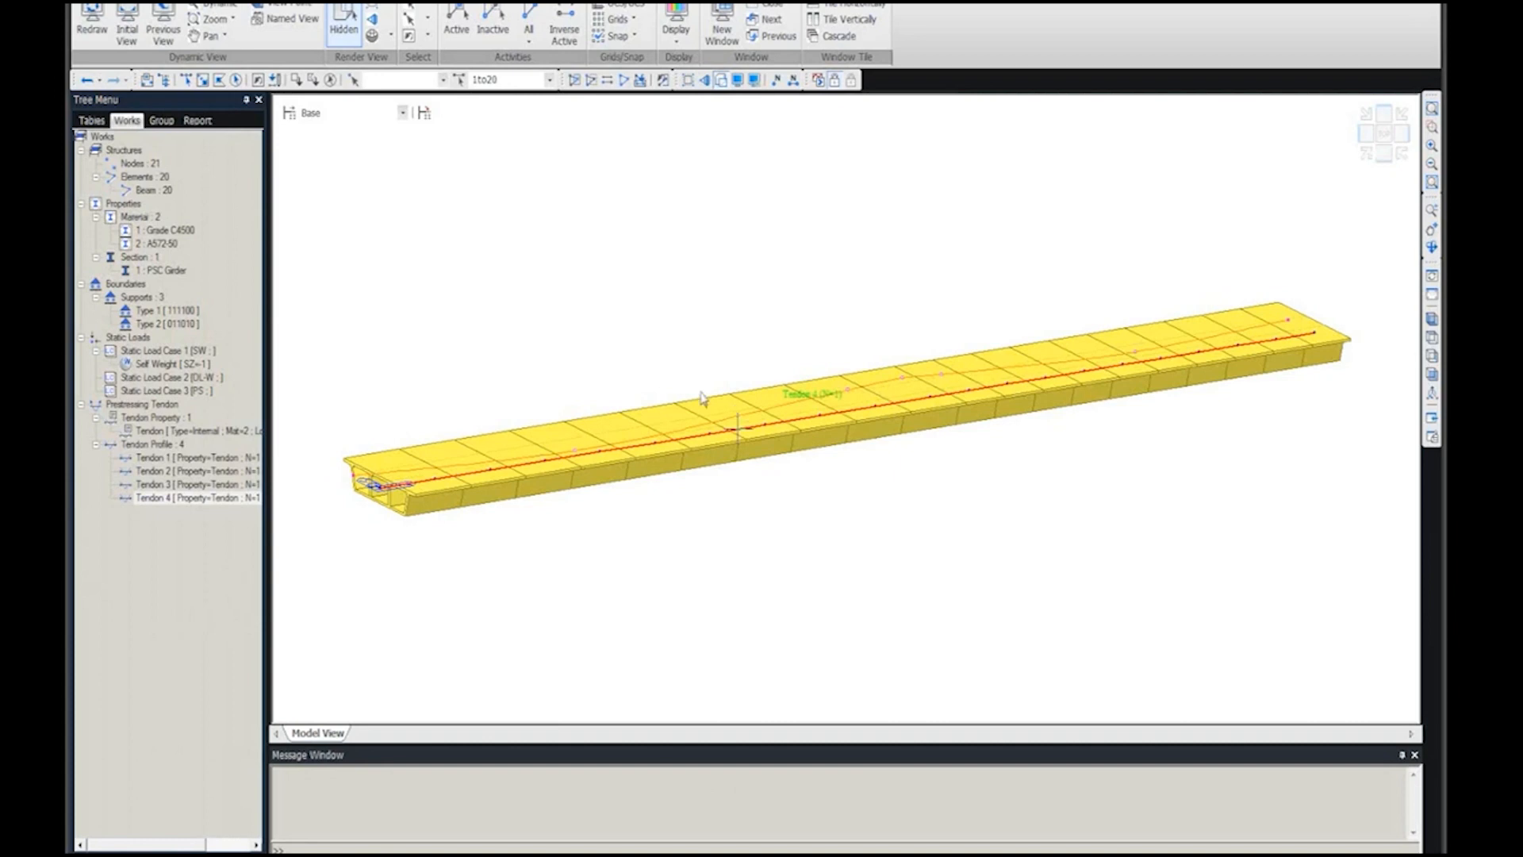
Apply a uniform element beam load of -0.1 kips/ft in Global Z to all girder elements under load case DL-W.
{"action": "right_click", "coordinate": [371, 193]}
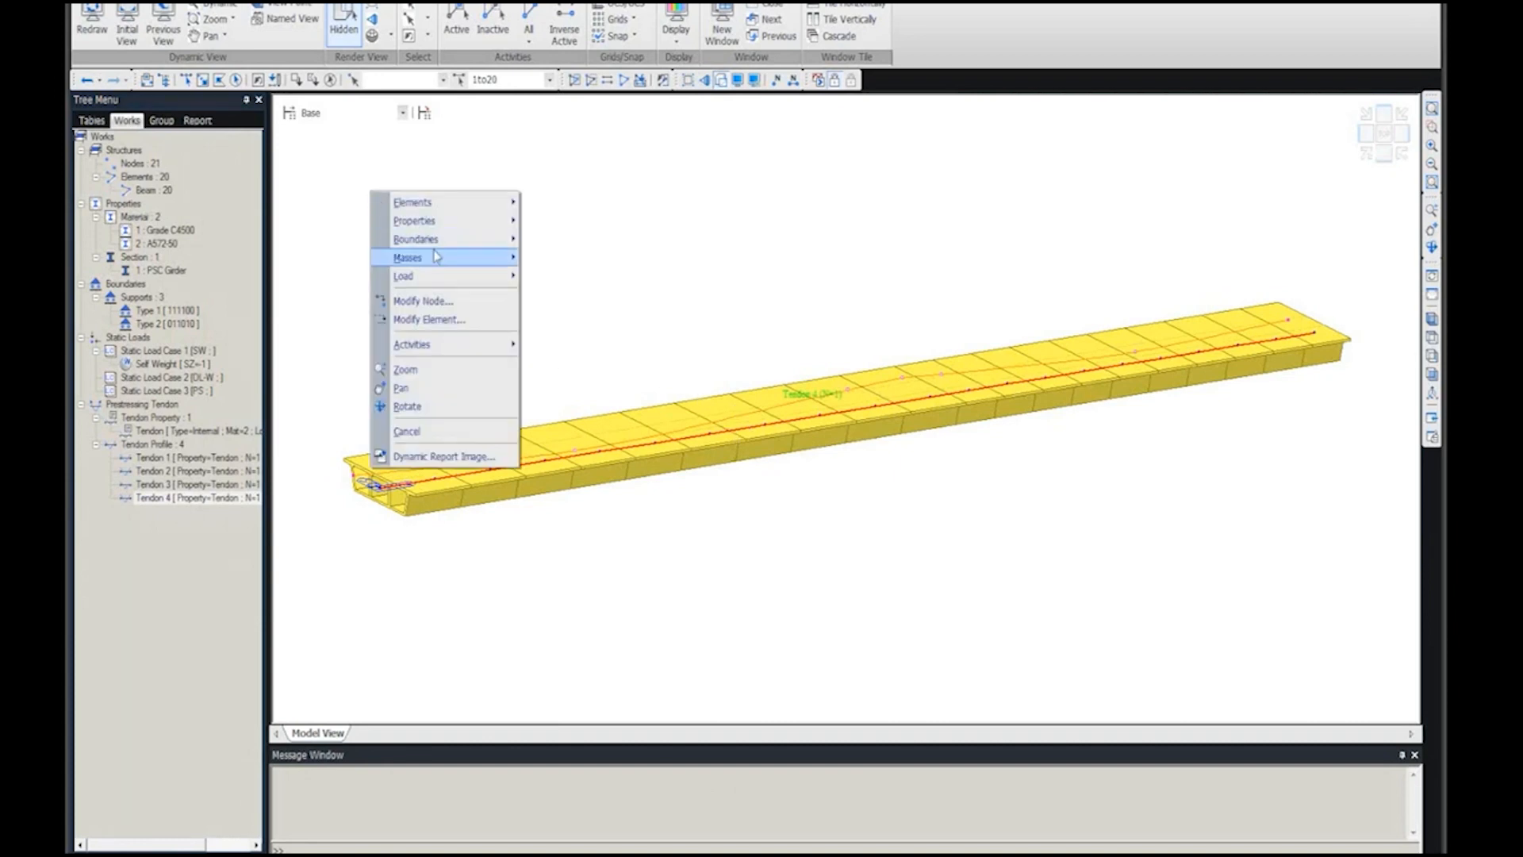
{"action": "mouse_move", "coordinate": [439, 262]}
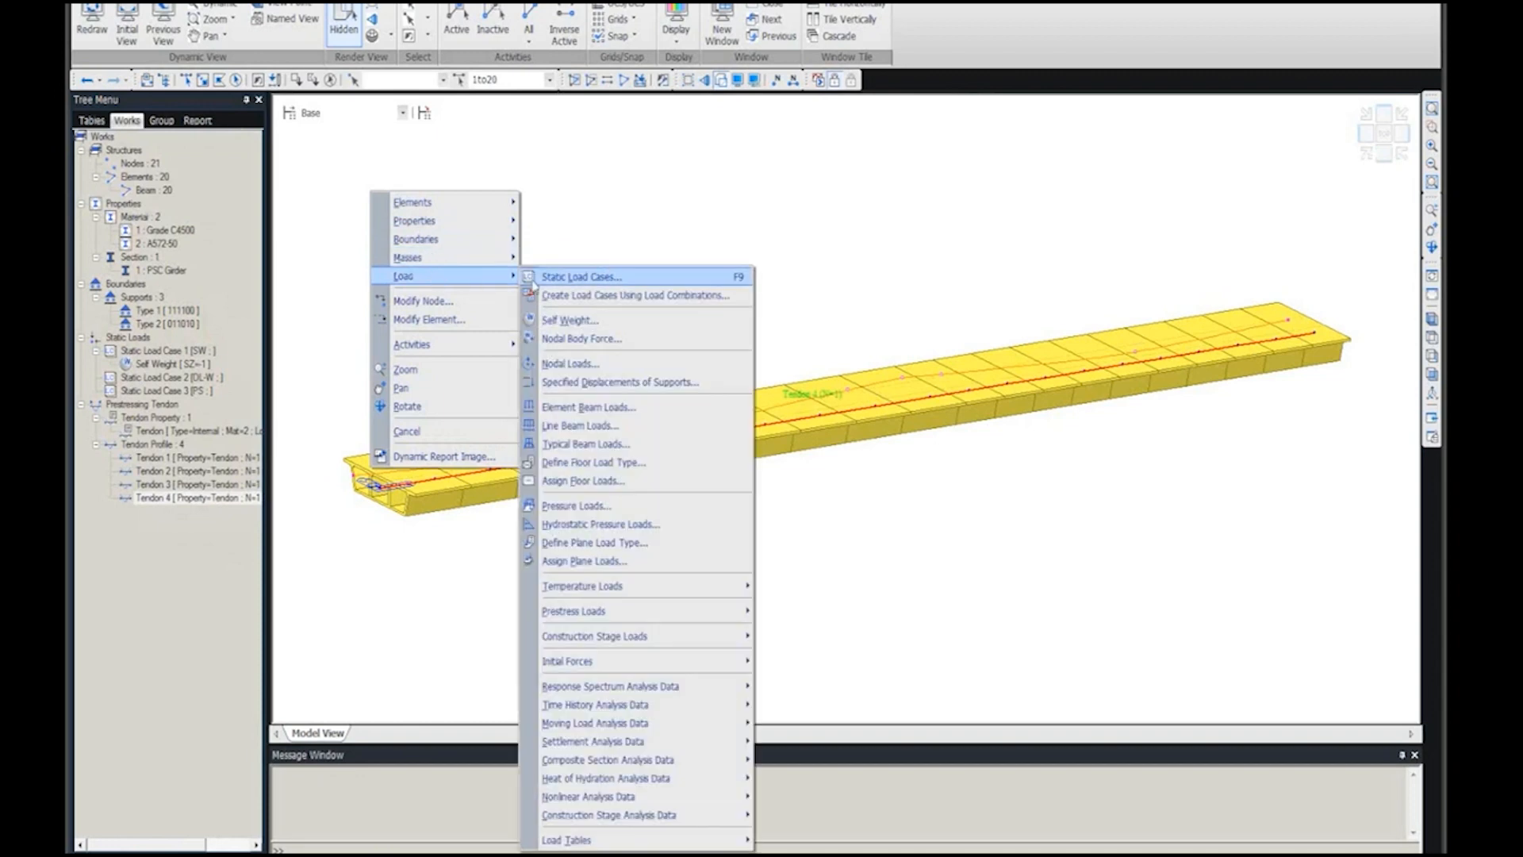
{"action": "left_click", "coordinate": [599, 410]}
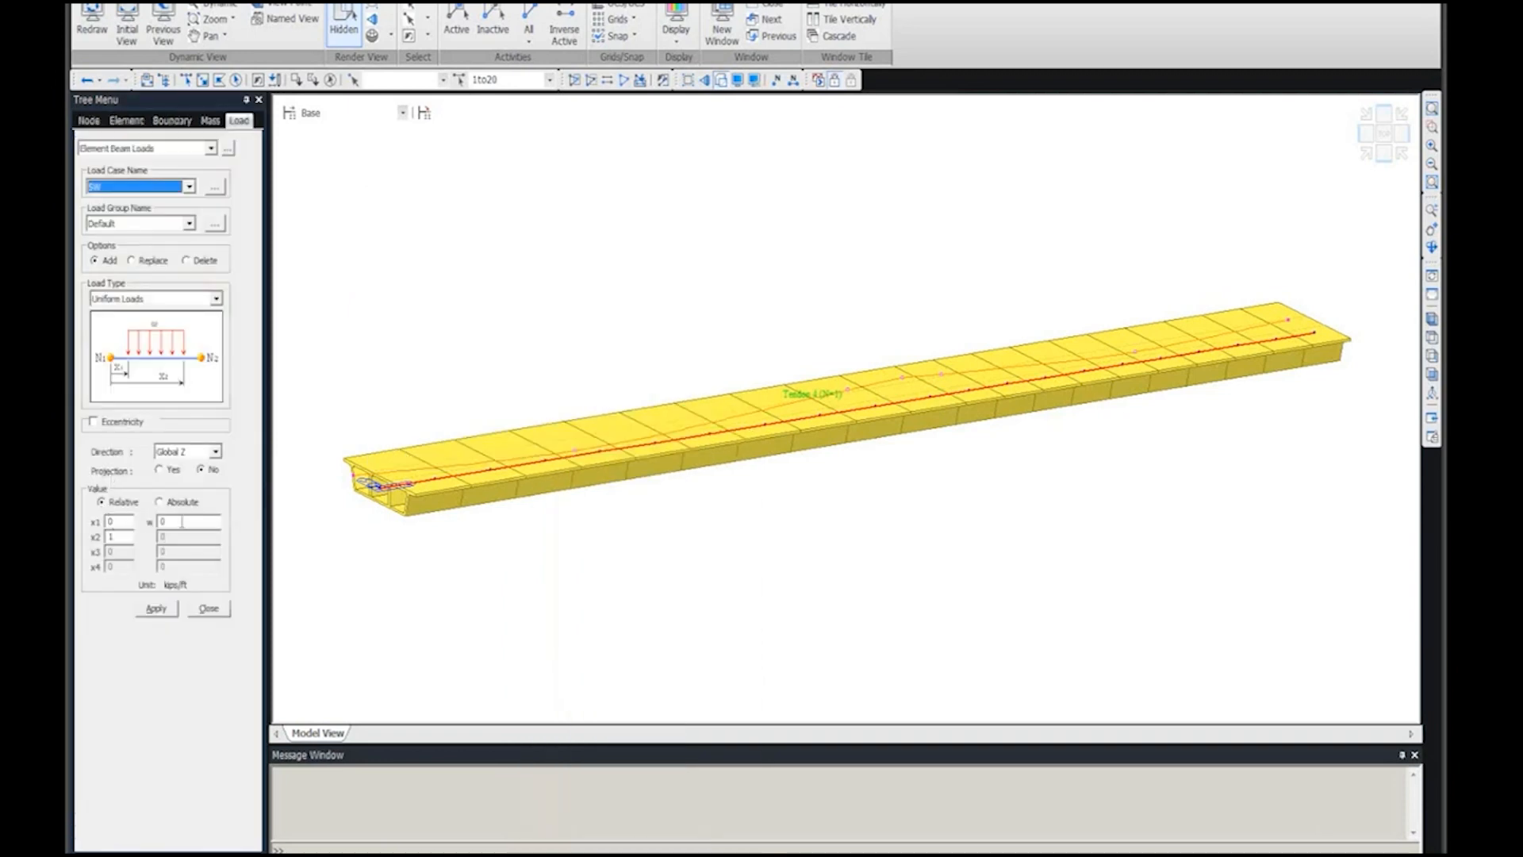
{"action": "double_click", "coordinate": [163, 522]}
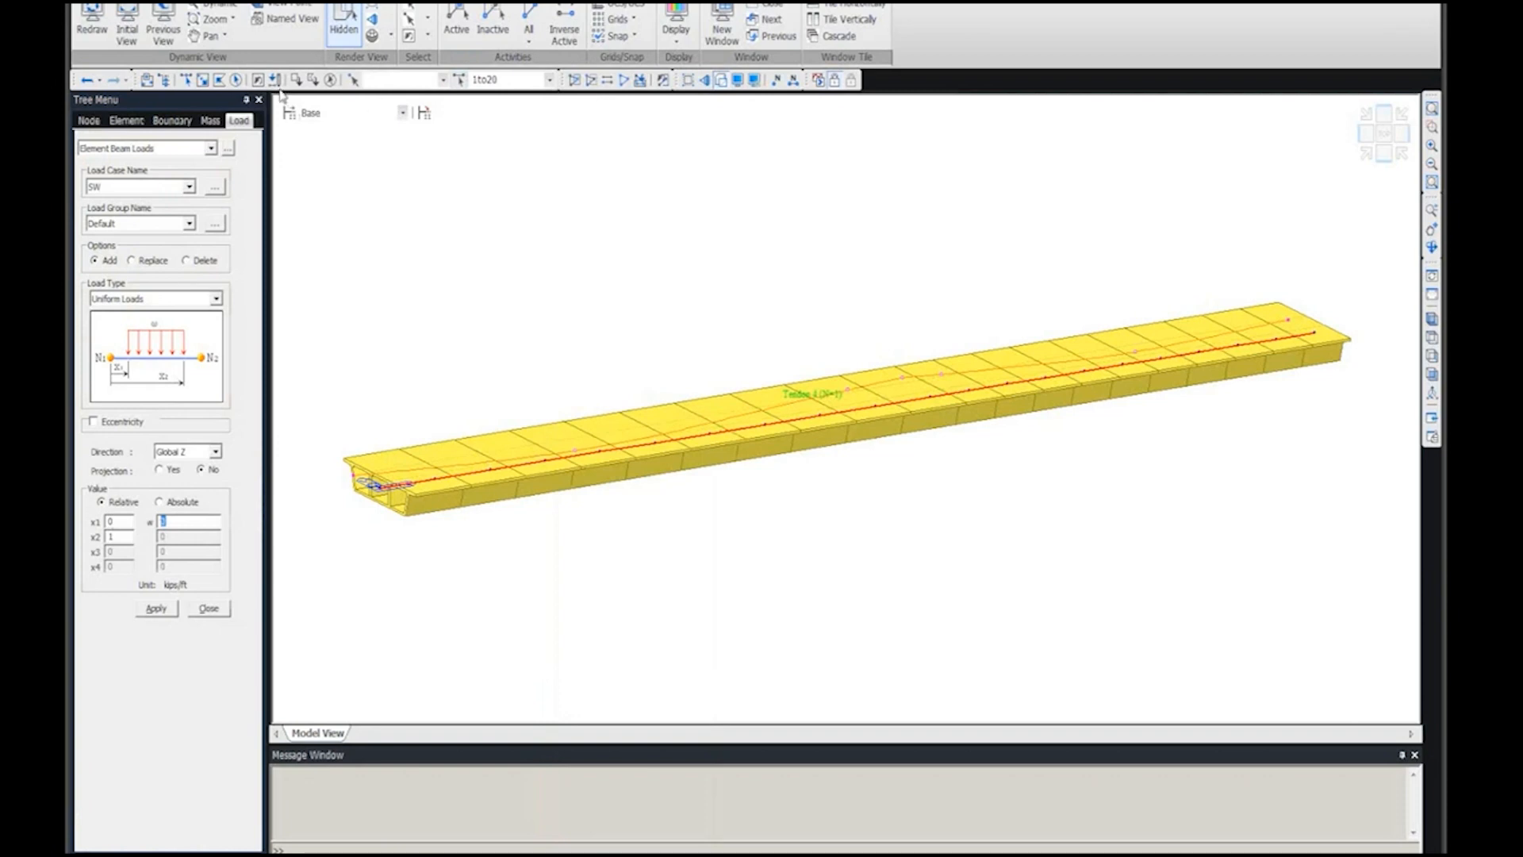
{"action": "left_click", "coordinate": [185, 80]}
{"action": "left_click", "coordinate": [236, 81]}
{"action": "type", "text": "-.1"}
{"action": "left_click", "coordinate": [189, 187]}
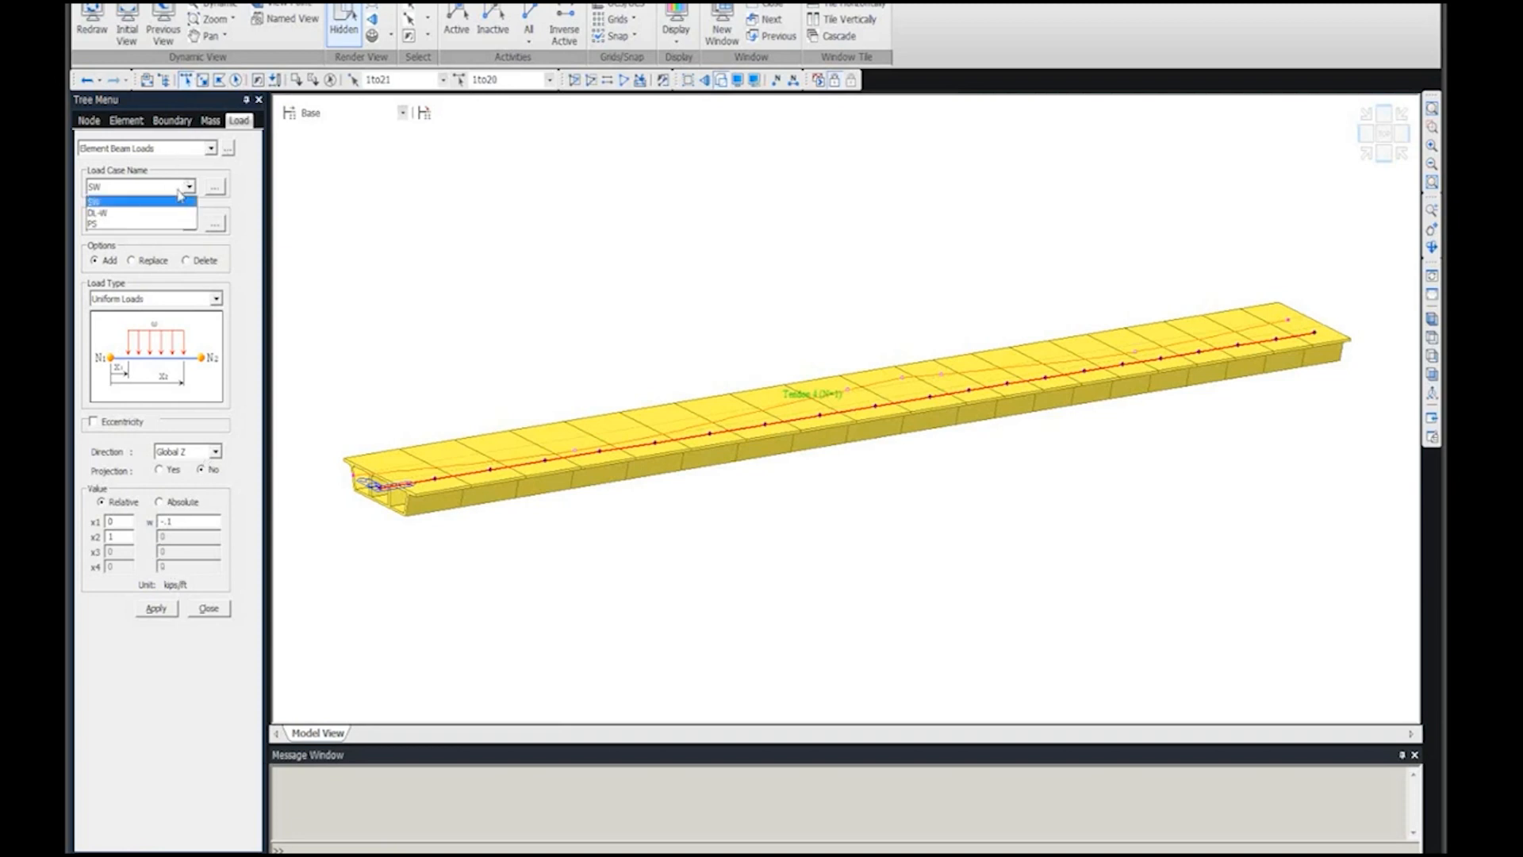
{"action": "left_click", "coordinate": [137, 213]}
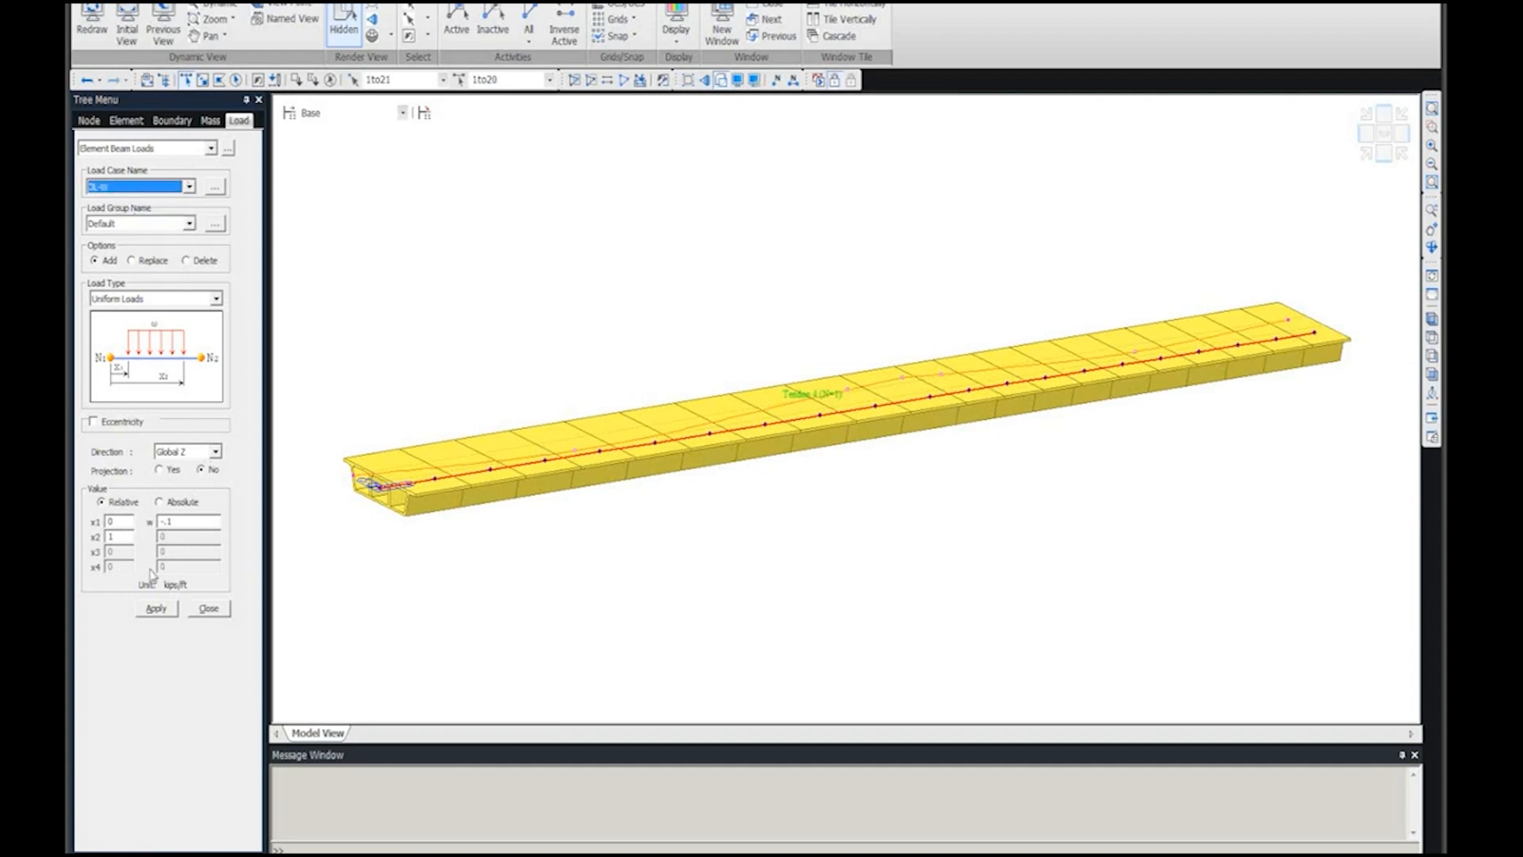
{"action": "left_click", "coordinate": [162, 609]}
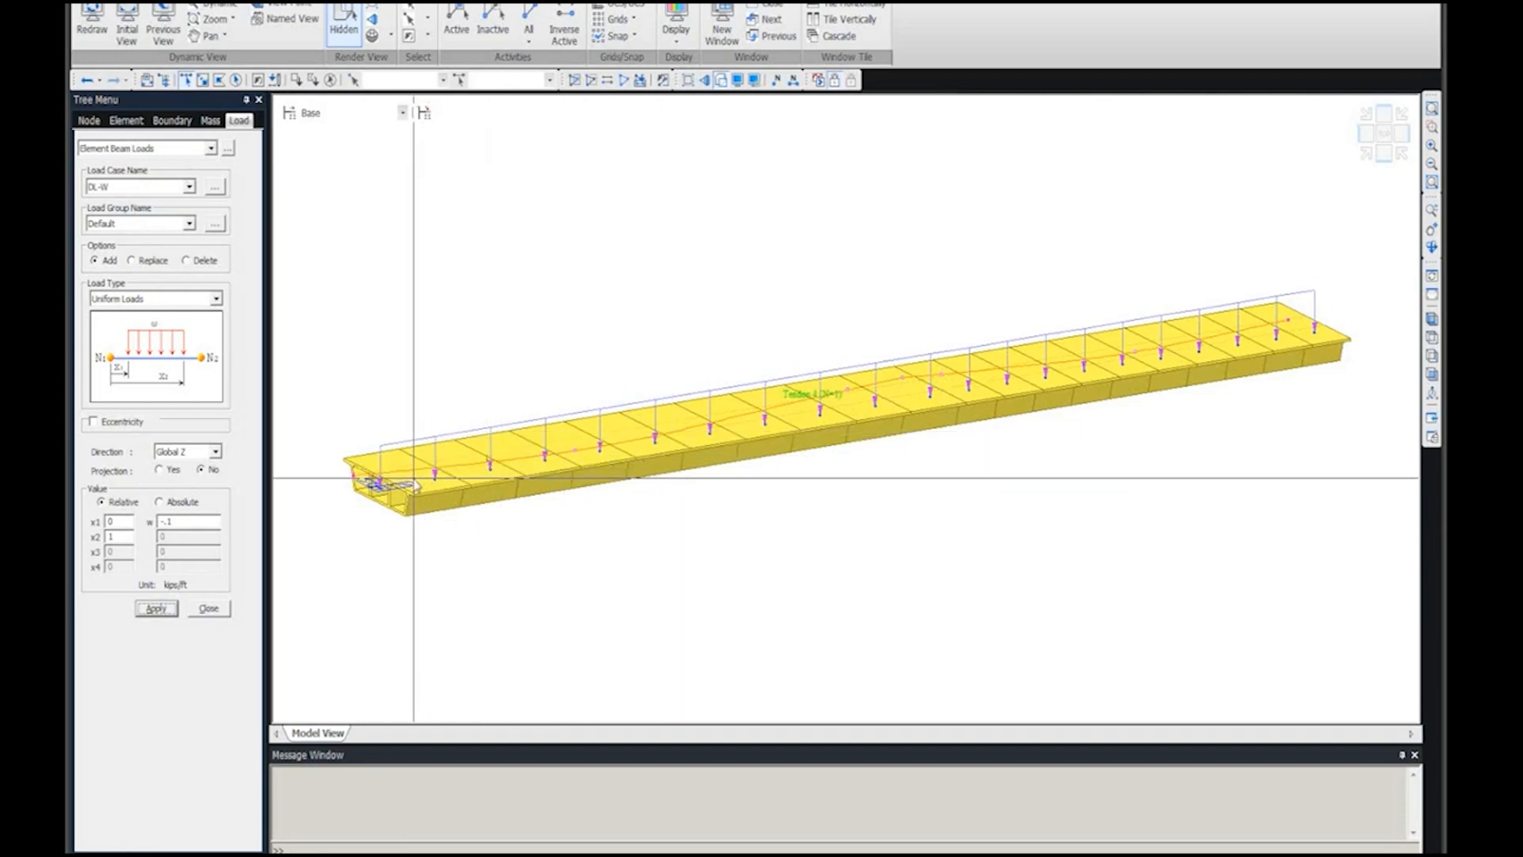
Examine the eccentricity options for element beam loads on the deck and close the load form.
{"action": "middle_click_drag", "start_coordinate": [629, 511], "coordinate": [649, 551], "text": "ctrl"}
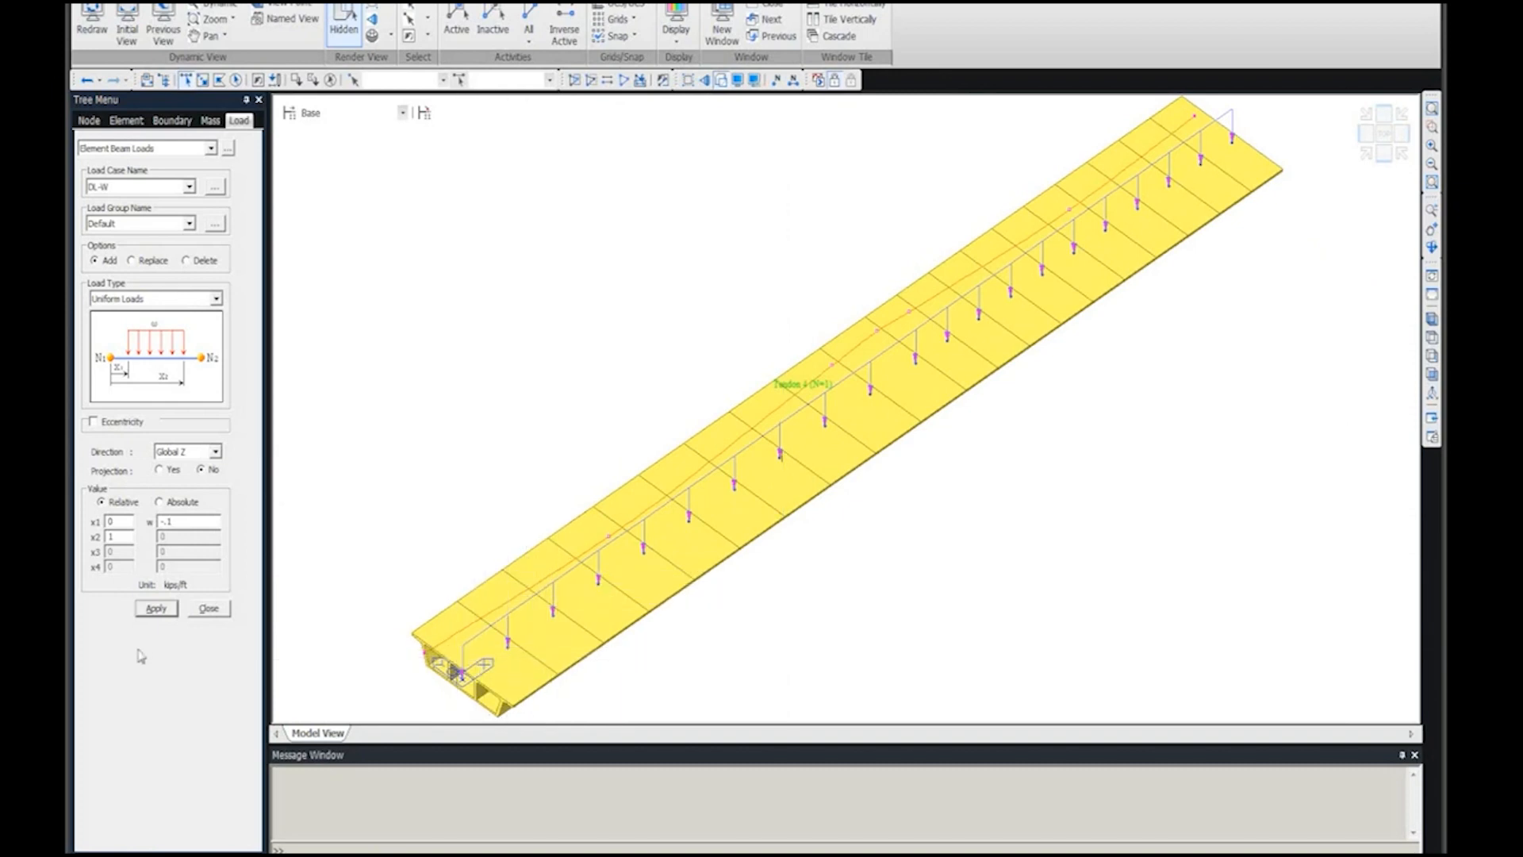
{"action": "left_click", "coordinate": [93, 422]}
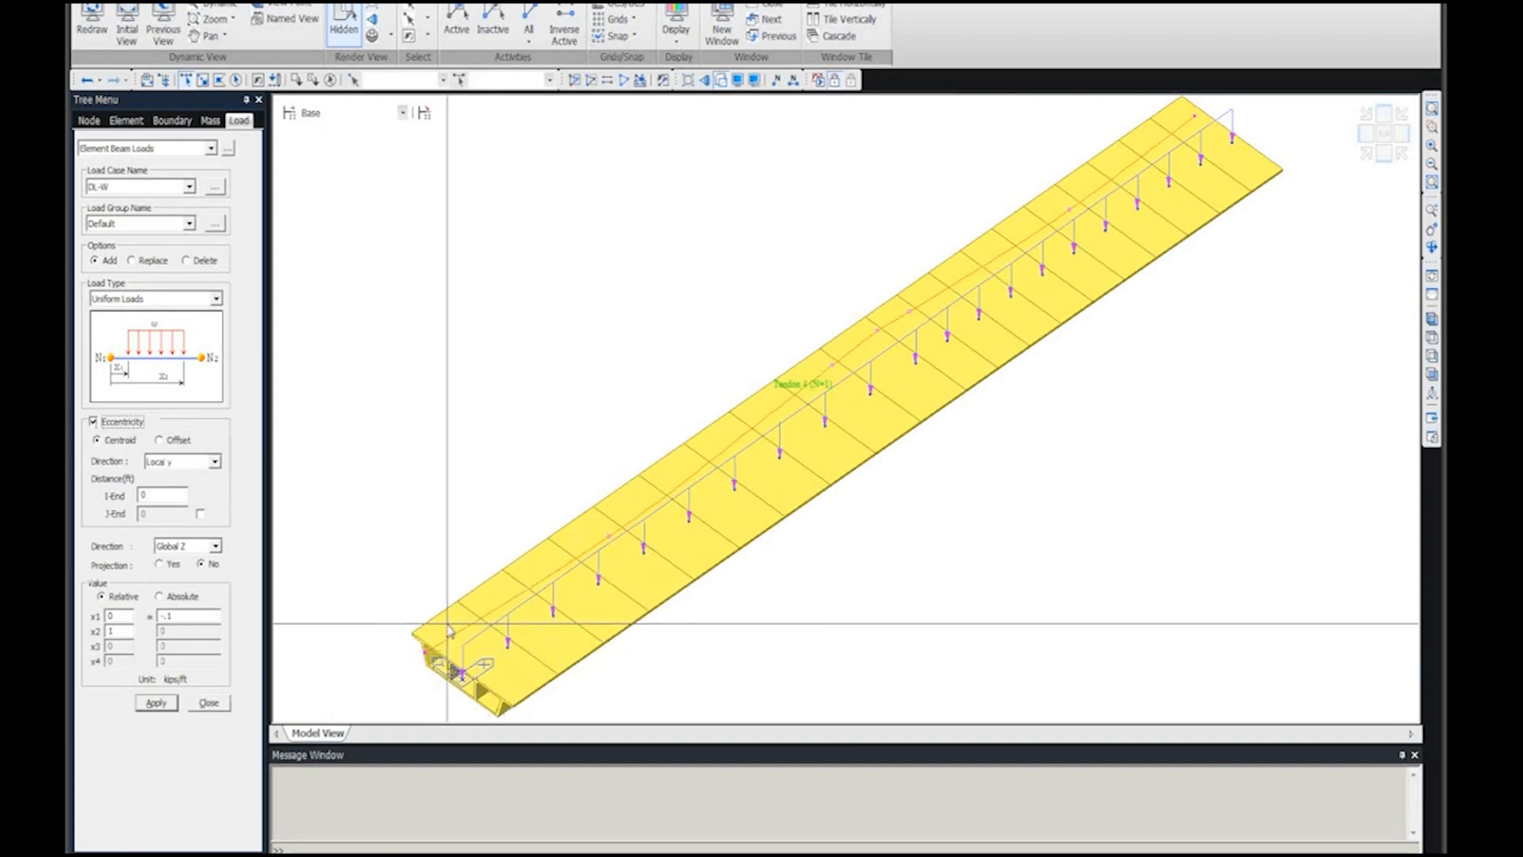
{"action": "left_click", "coordinate": [208, 704]}
Turn off the hidden rendering of the girder and hide the Tendon 4 profile in the model view.
{"action": "middle_click_drag", "start_coordinate": [897, 486], "coordinate": [898, 432]}
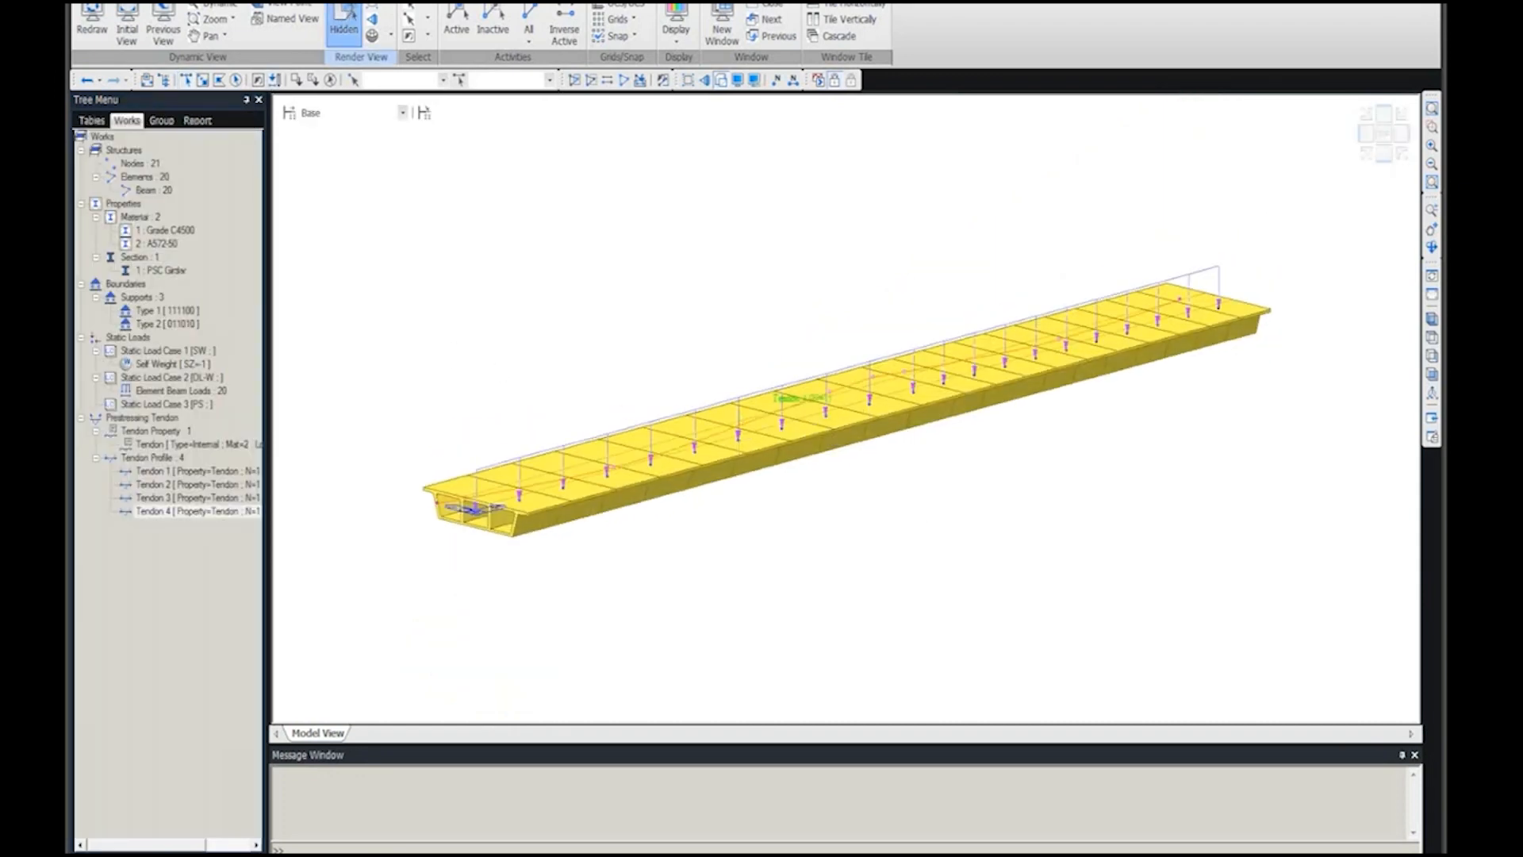
{"action": "left_click", "coordinate": [344, 24]}
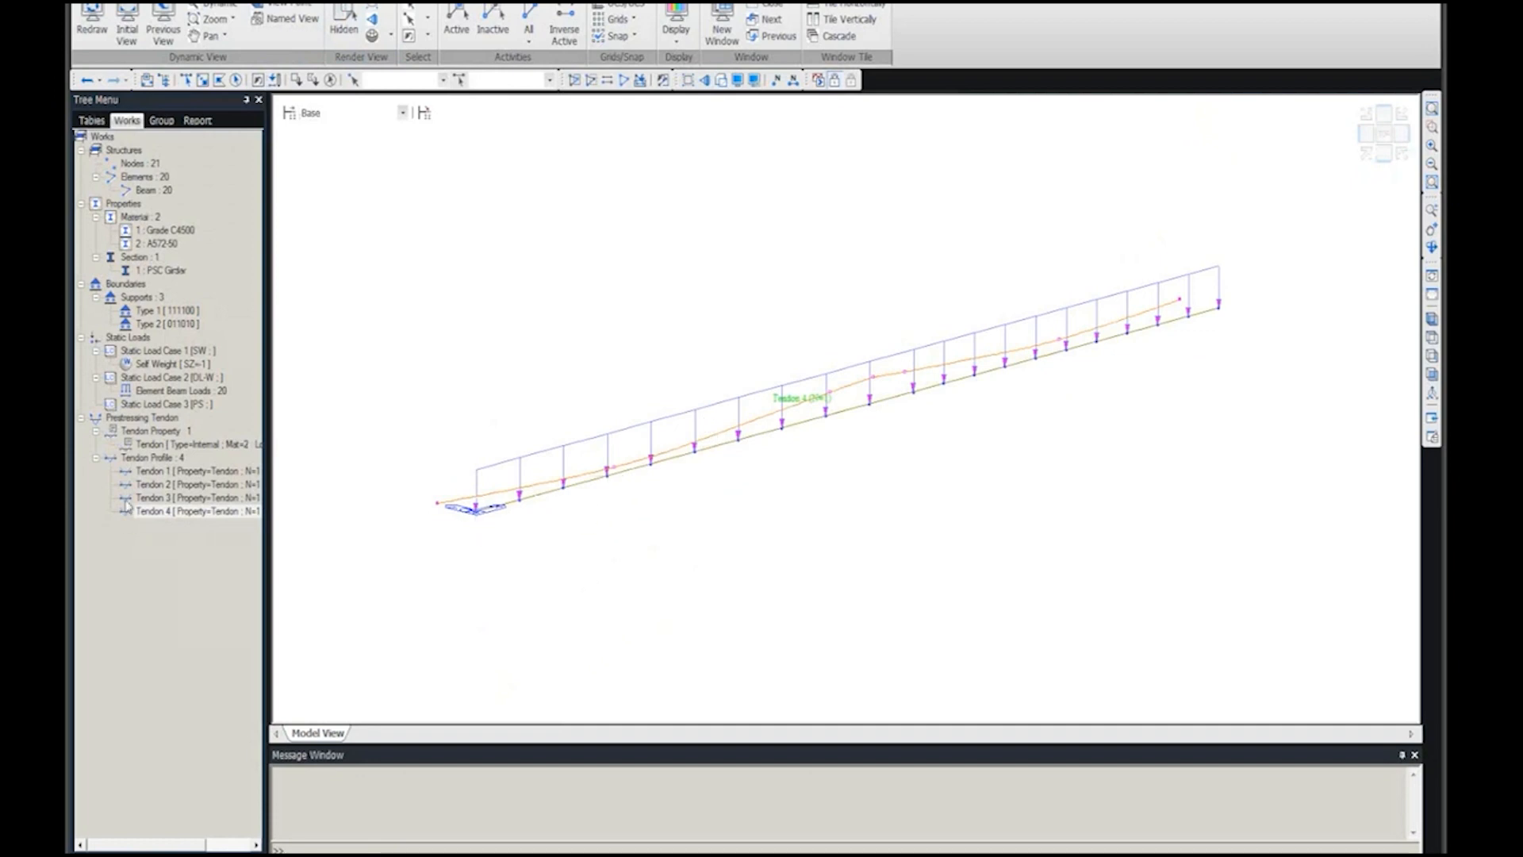
{"action": "right_click", "coordinate": [150, 511]}
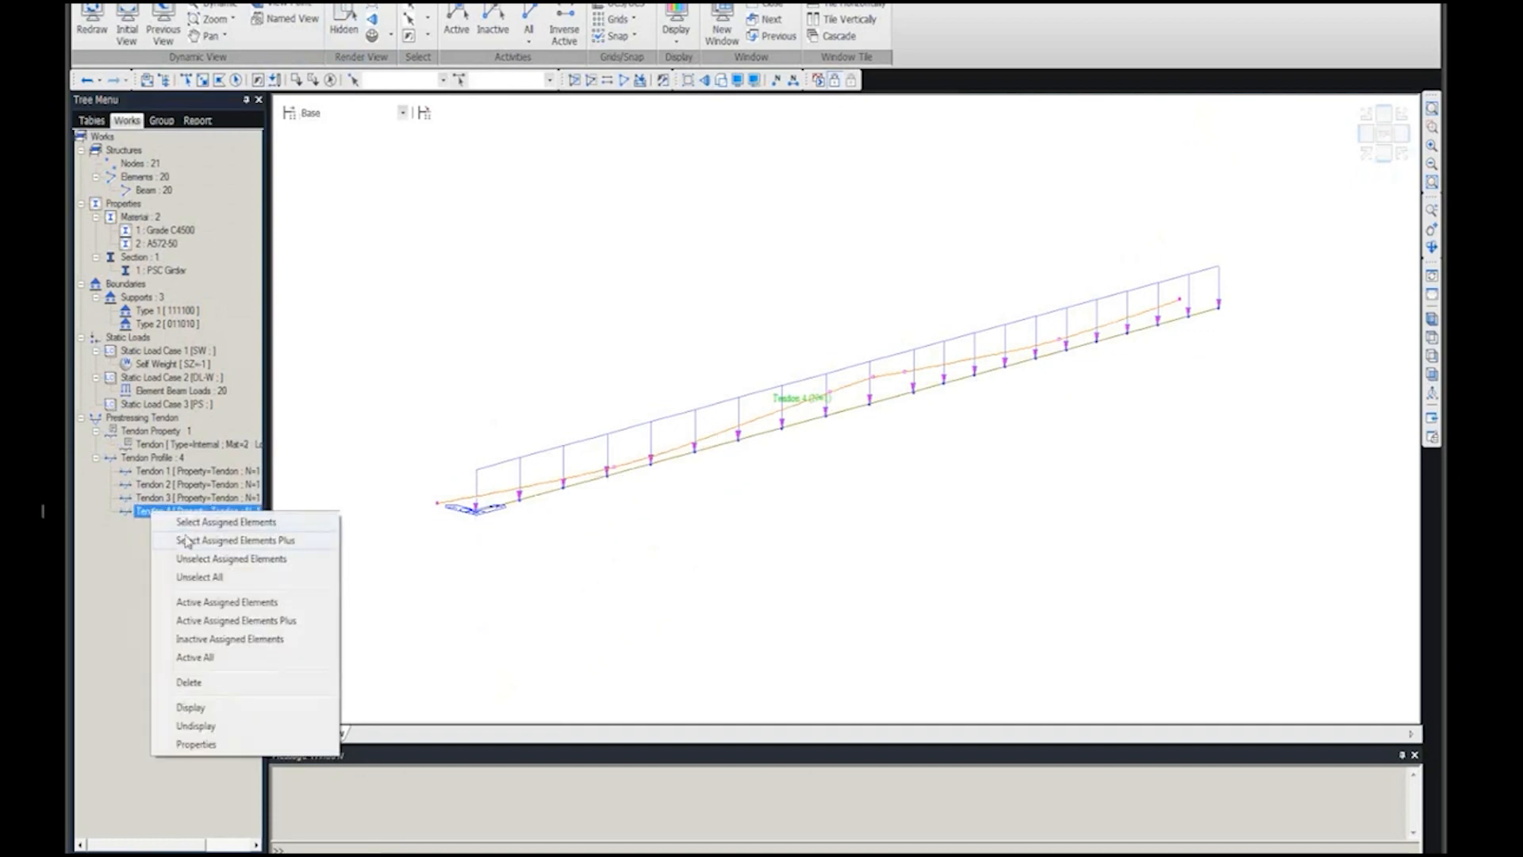
{"action": "left_click", "coordinate": [200, 728]}
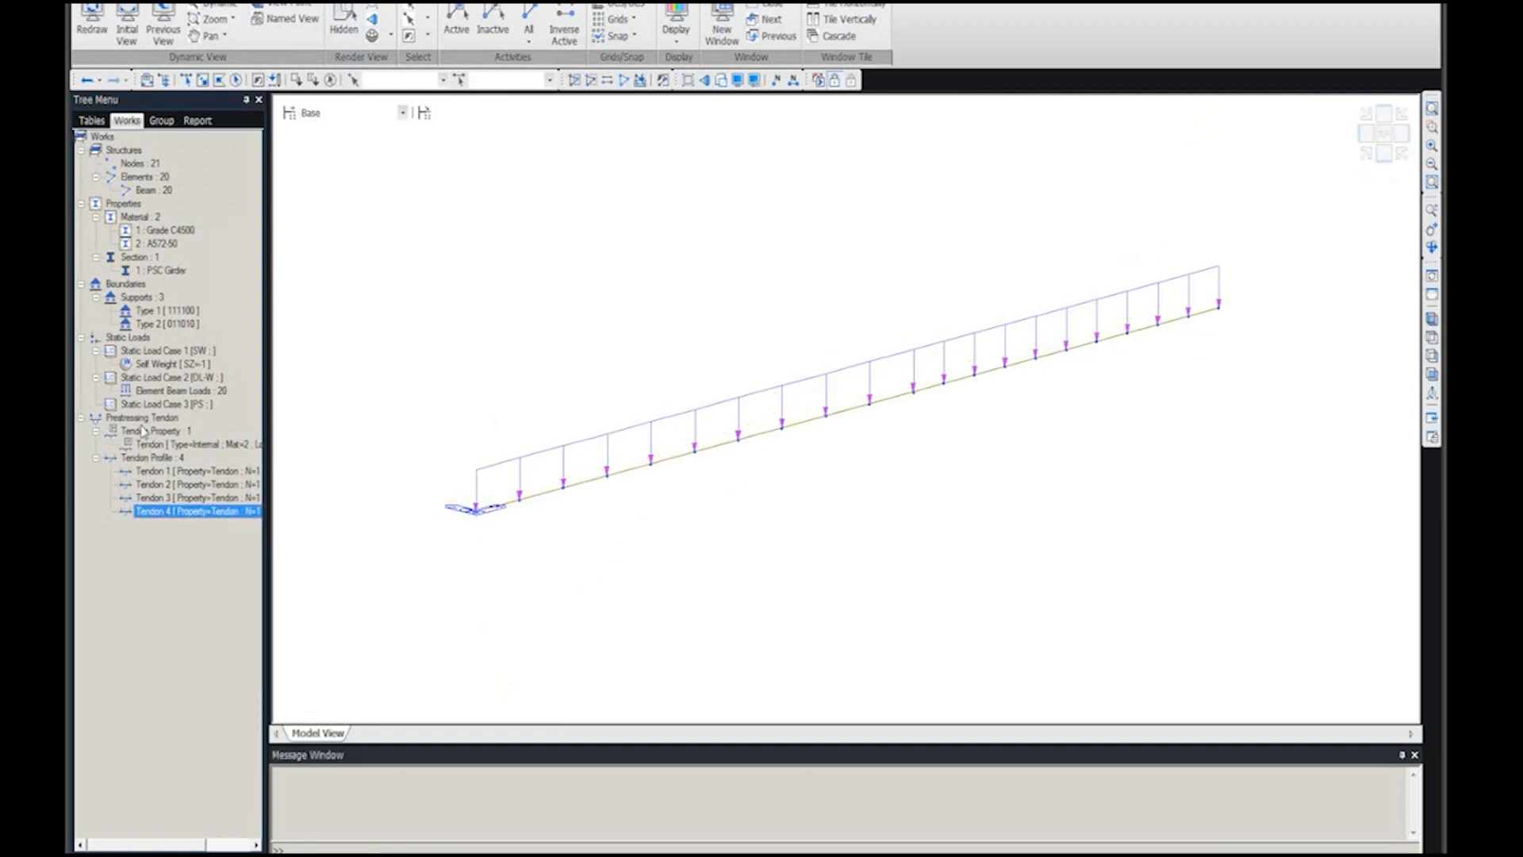
Display the DL-W element beam loads with their values, and hide them from the model view again.
{"action": "right_click", "coordinate": [144, 391]}
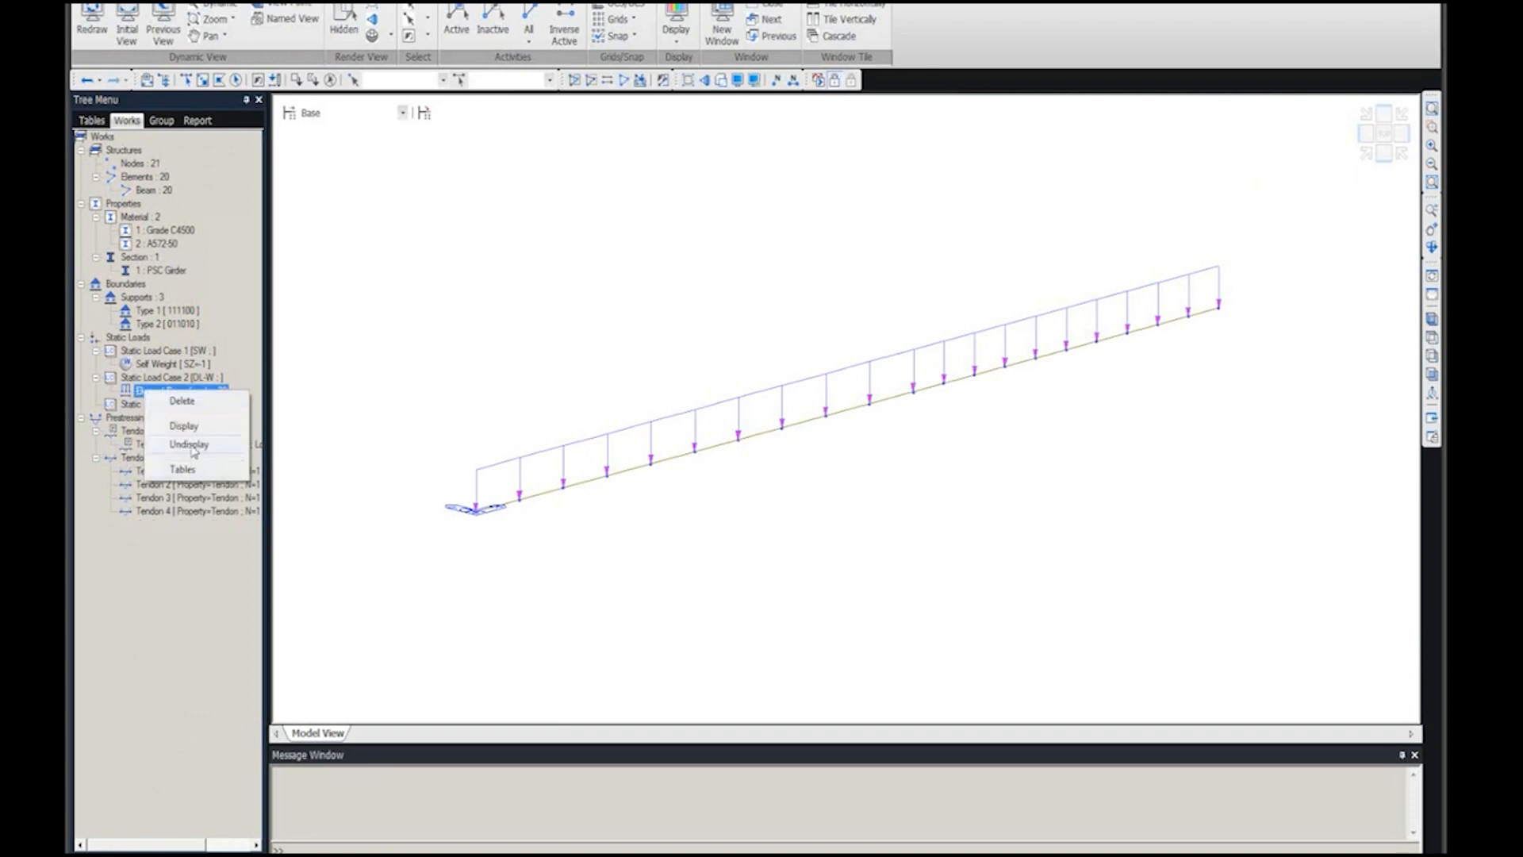
{"action": "left_click", "coordinate": [193, 449]}
{"action": "right_click", "coordinate": [173, 393]}
{"action": "left_click", "coordinate": [200, 427]}
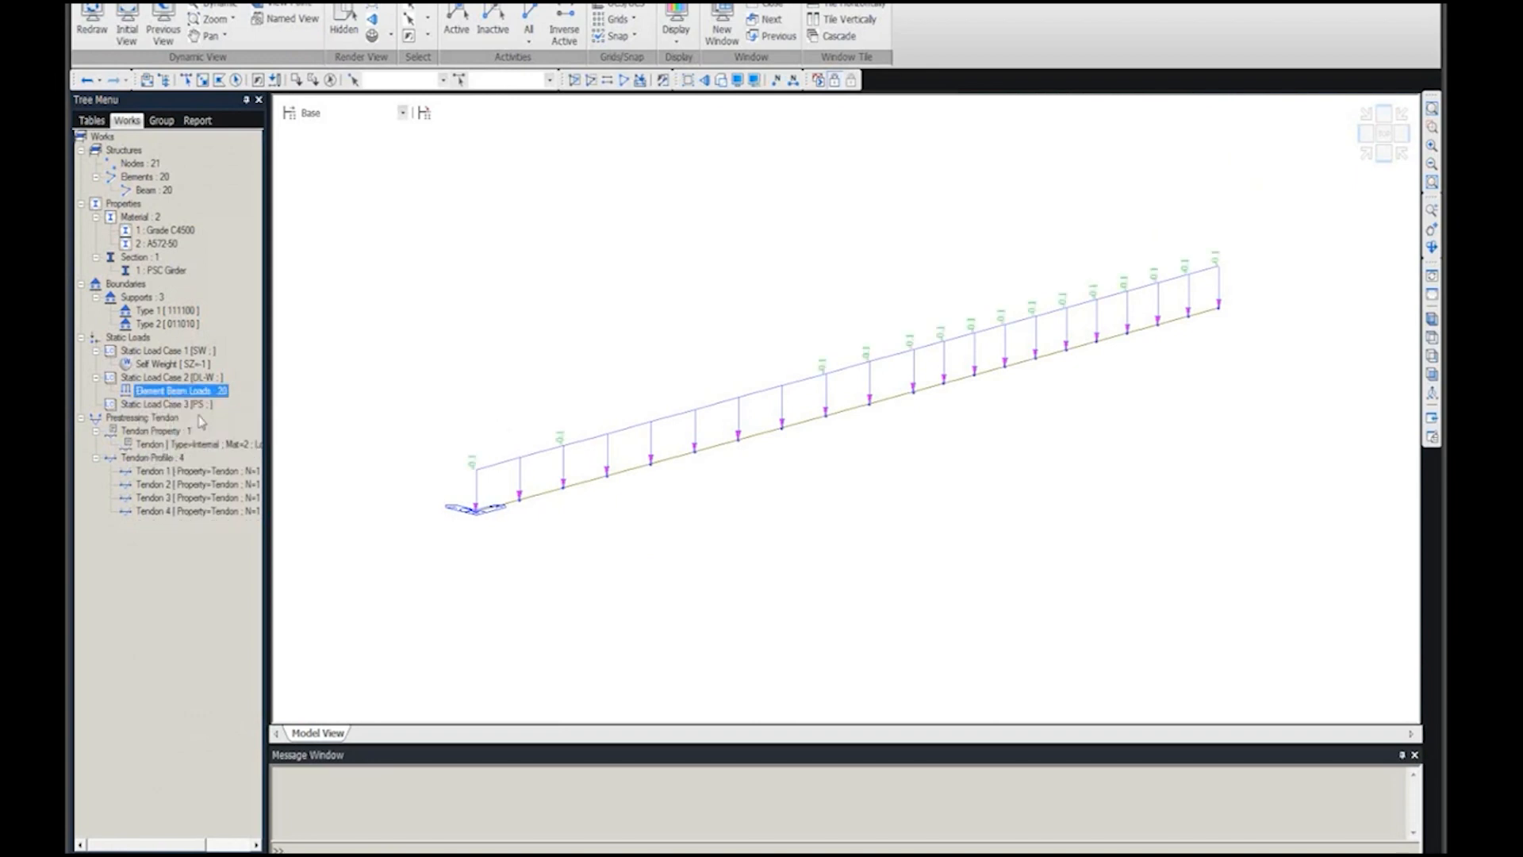
{"action": "right_click", "coordinate": [176, 392]}
{"action": "left_click", "coordinate": [198, 446]}
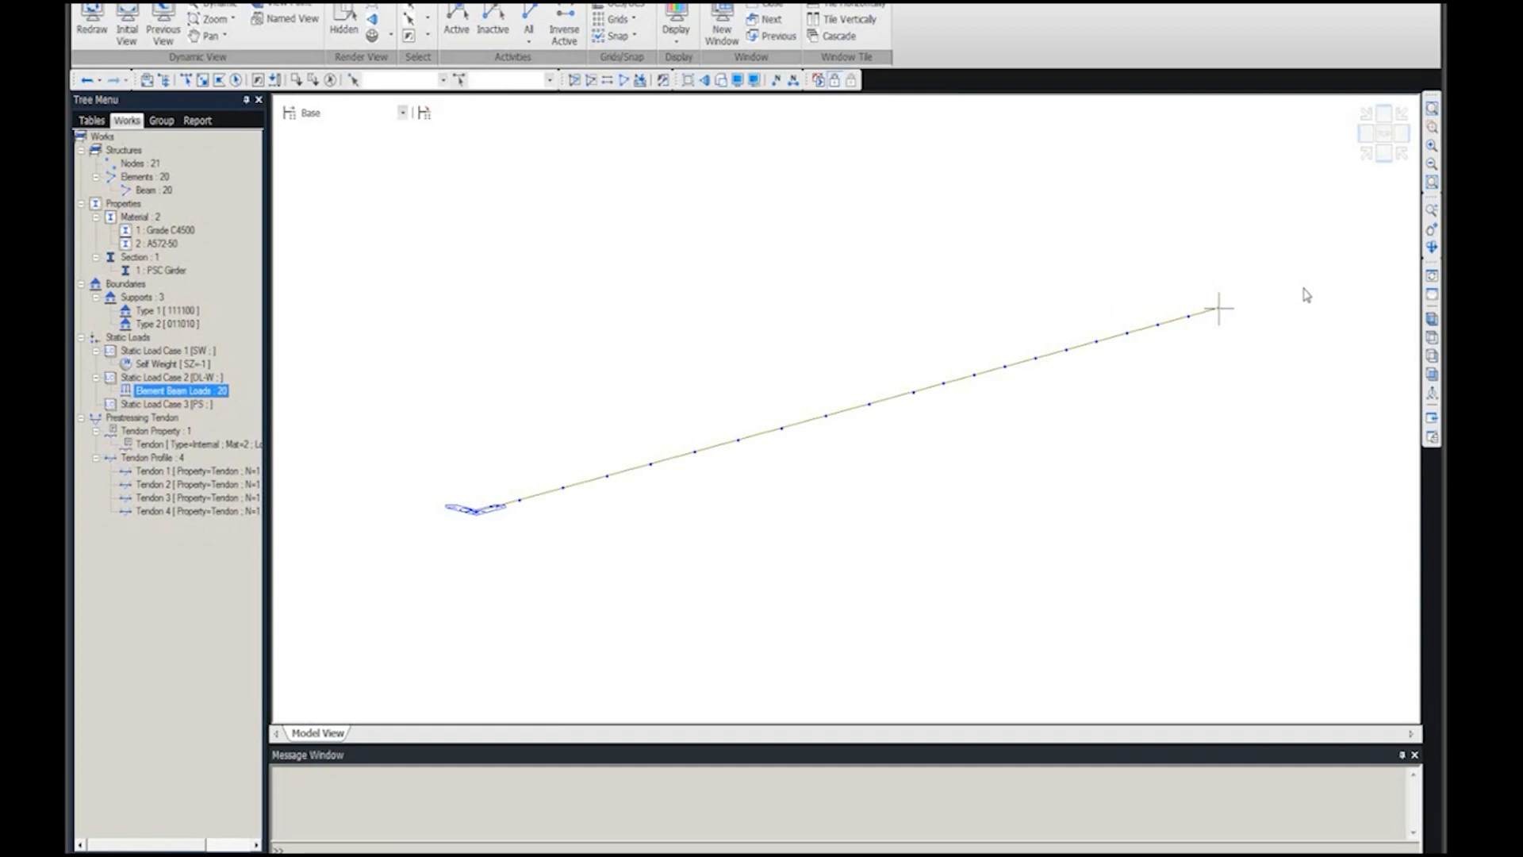
Inspect the Grillage Model Wizard for Multicell Box Girder and cancel it without creating a model.
{"action": "mouse_move", "coordinate": [1219, 309]}
{"action": "left_click", "coordinate": [162, 3]}
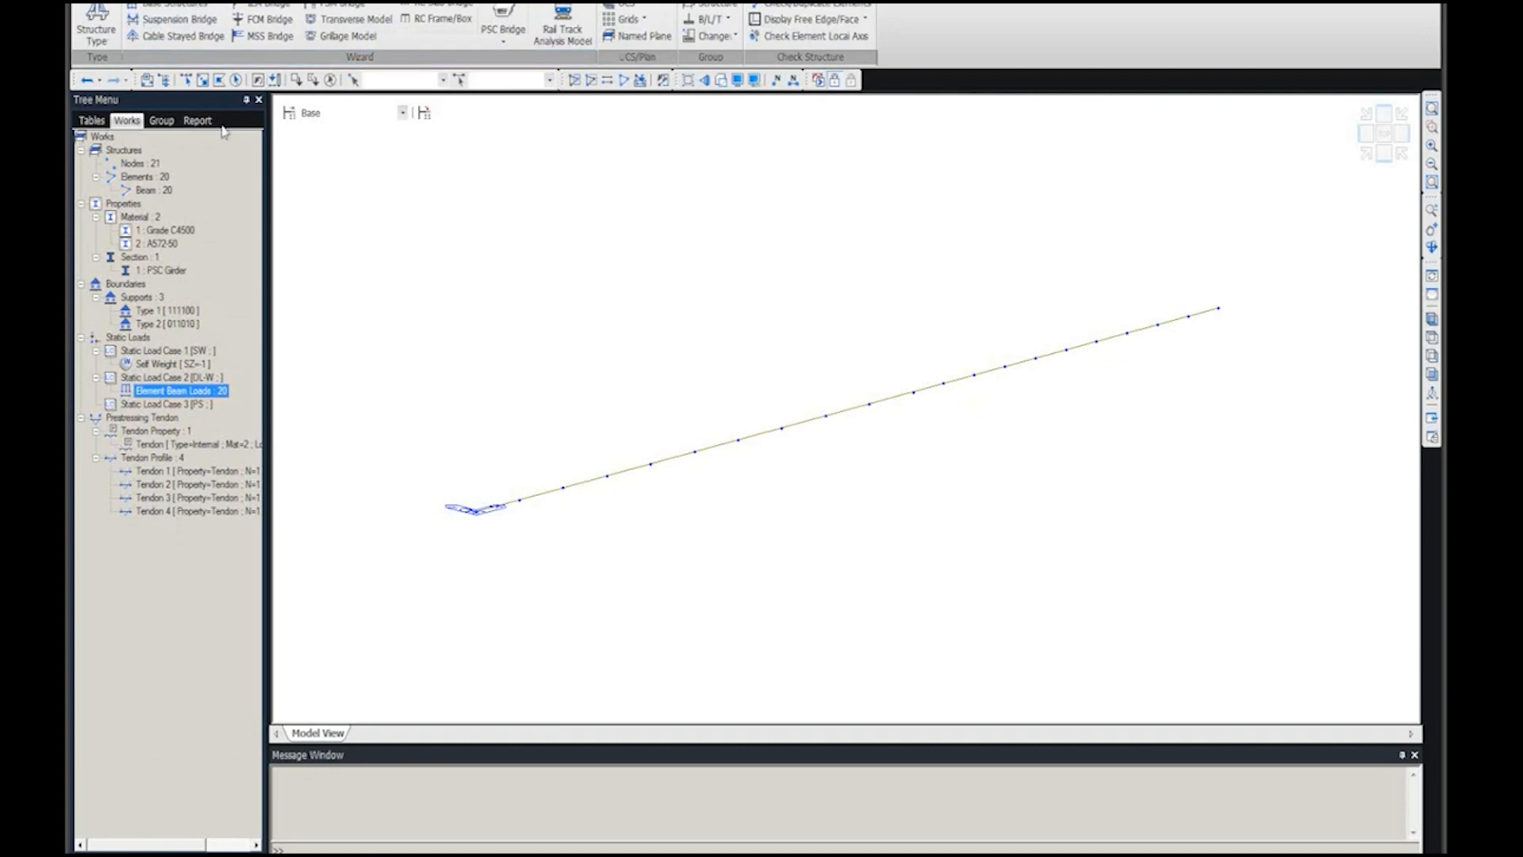
{"action": "left_click", "coordinate": [343, 37]}
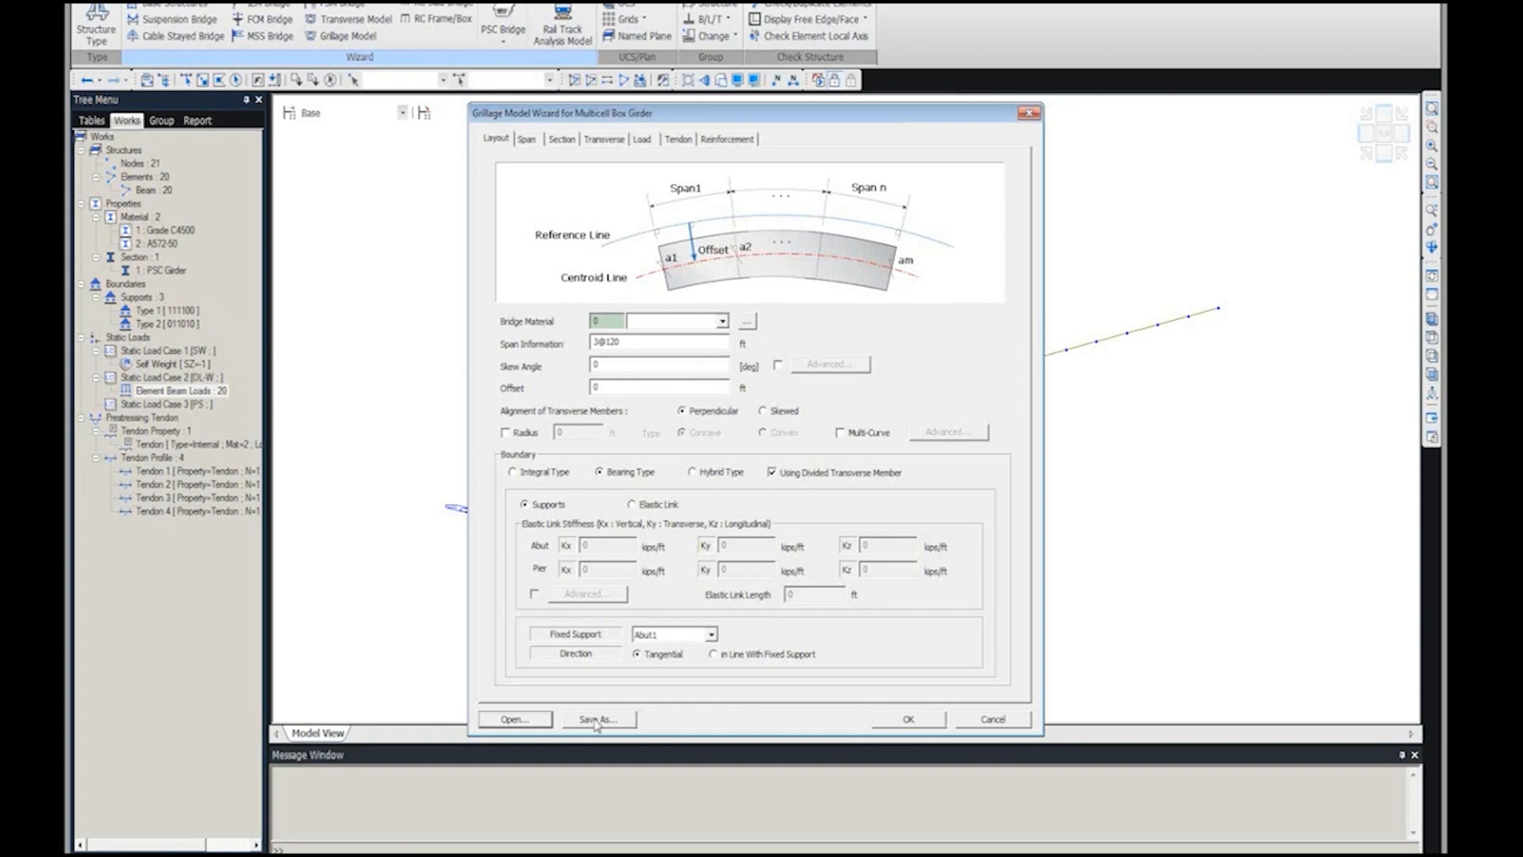
{"action": "left_click", "coordinate": [993, 720]}
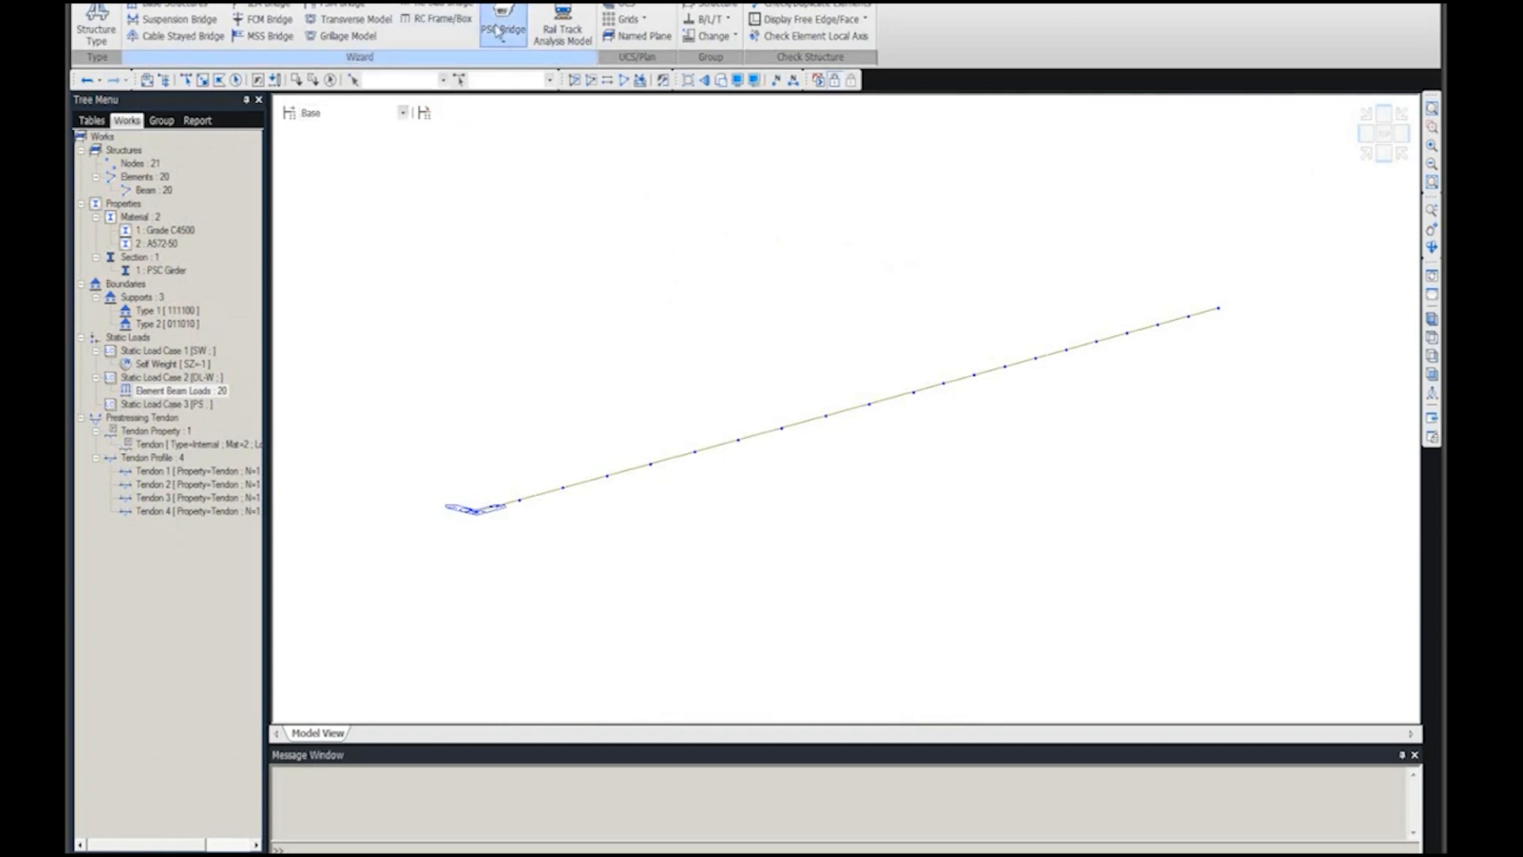
Restore the hidden rendering of the girder and select Tendon 1 to Tendon 4 for a tendon prestress load.
{"action": "left_click", "coordinate": [119, 2]}
{"action": "left_click", "coordinate": [343, 22]}
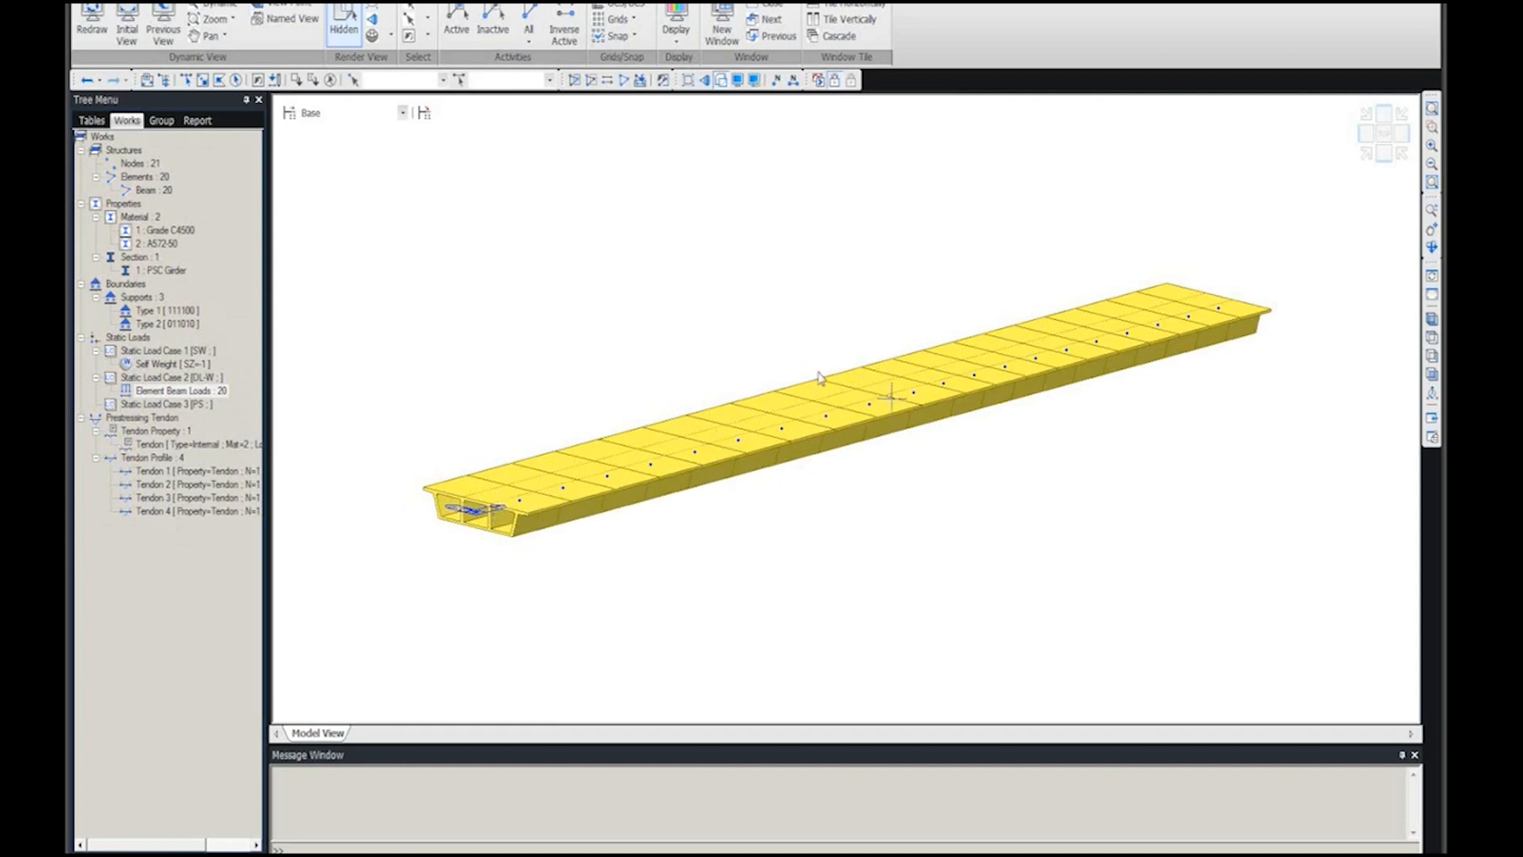
{"action": "right_click", "coordinate": [356, 241]}
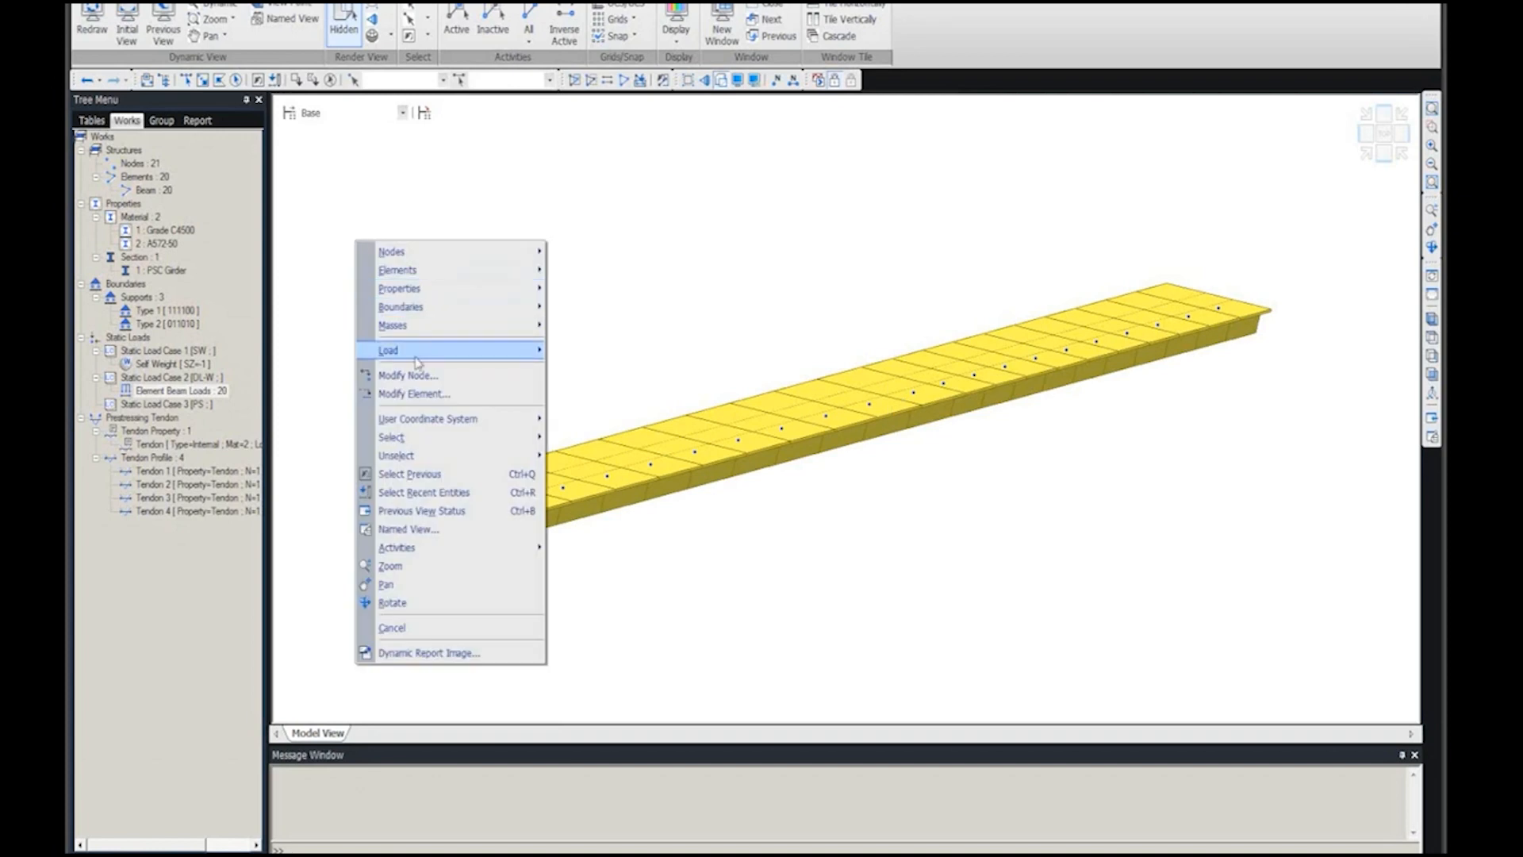
{"action": "mouse_move", "coordinate": [417, 357]}
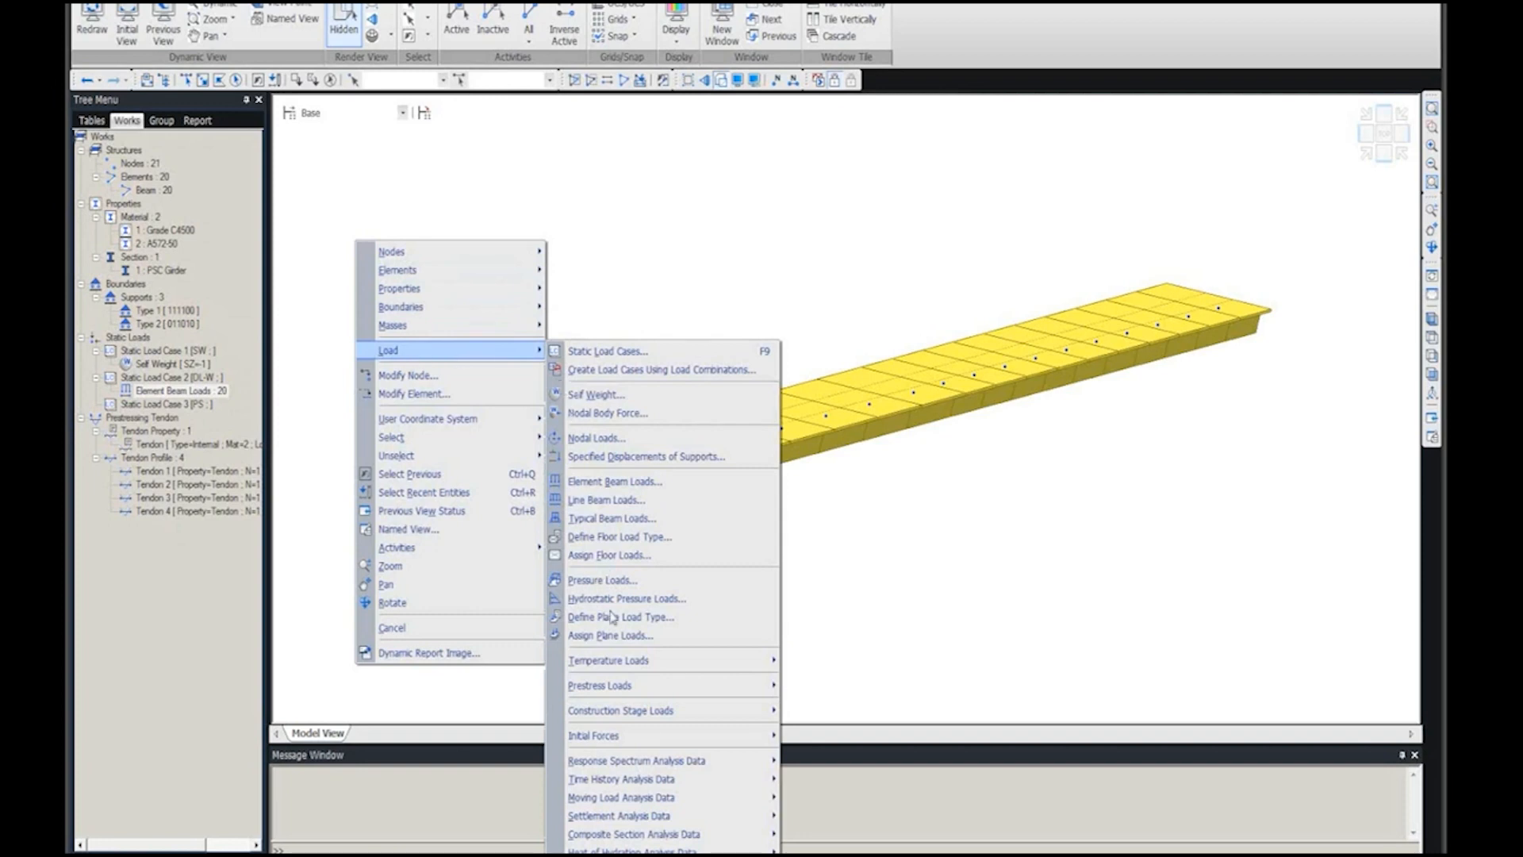
{"action": "mouse_move", "coordinate": [635, 690]}
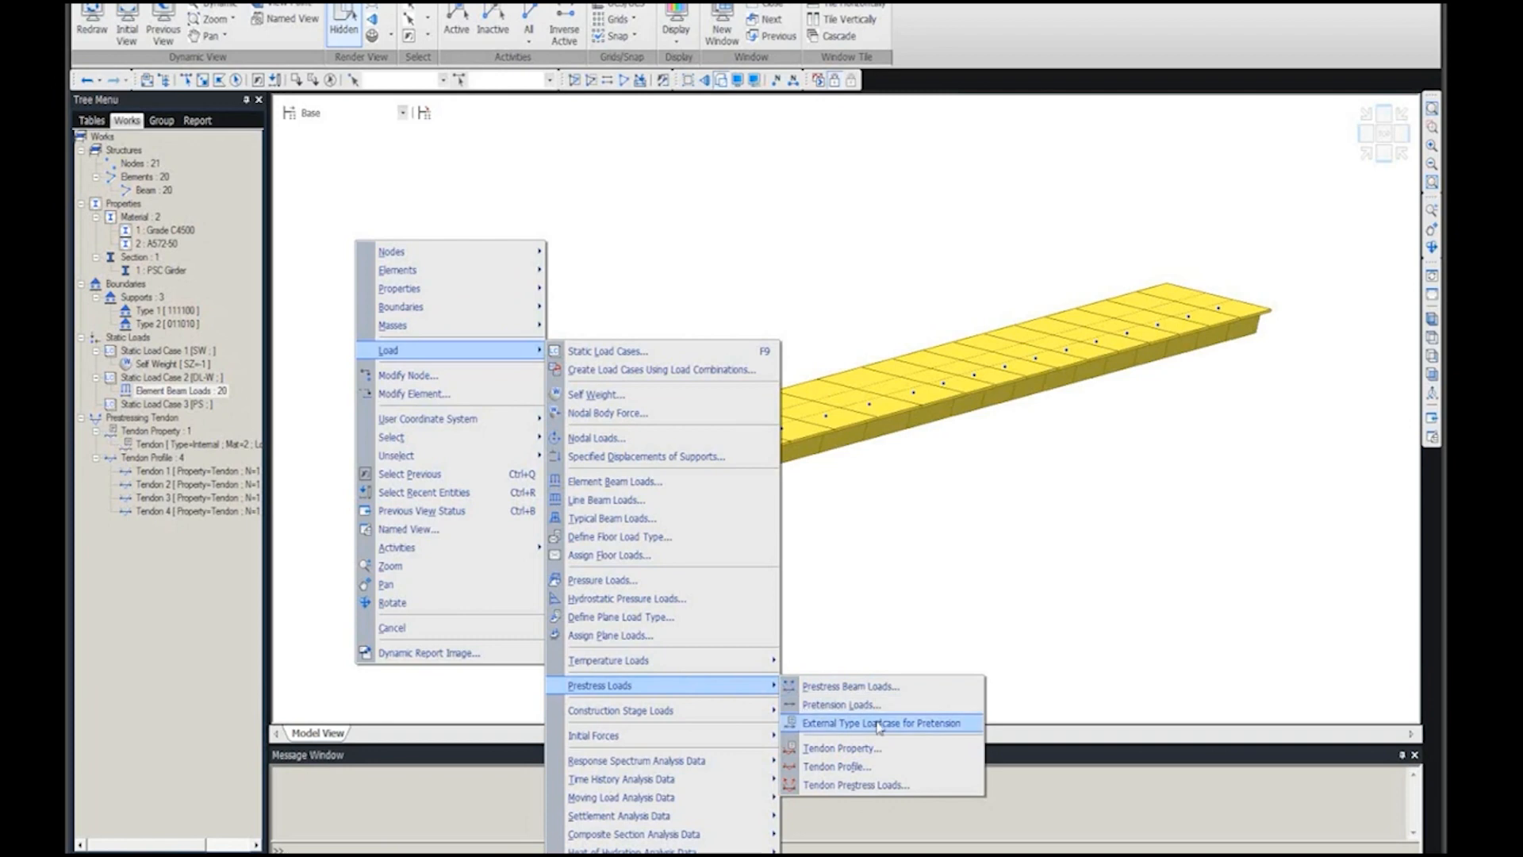
{"action": "left_click", "coordinate": [877, 786]}
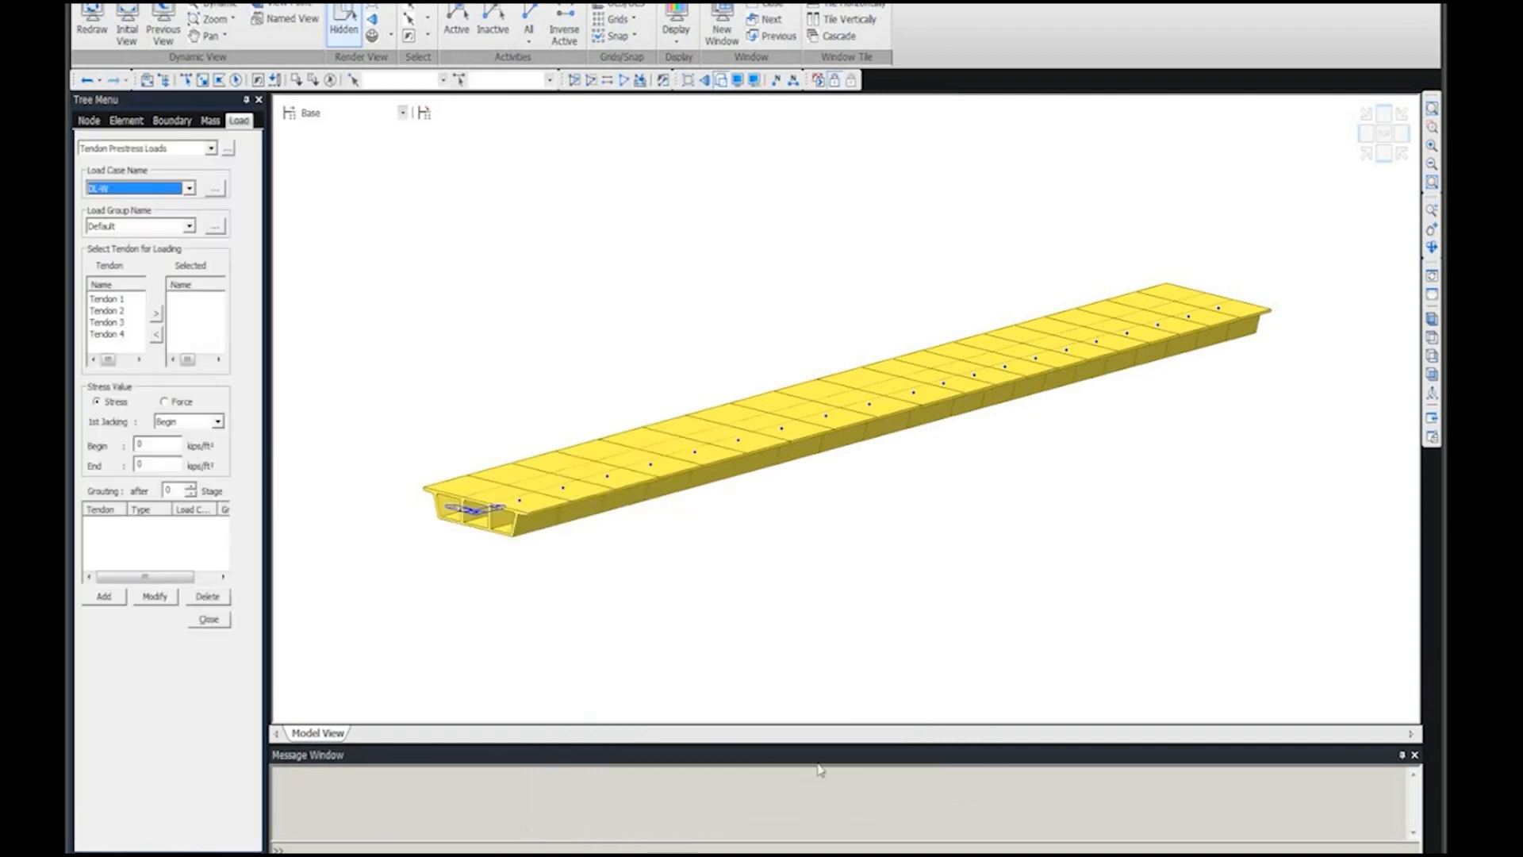
{"action": "left_click", "coordinate": [119, 302]}
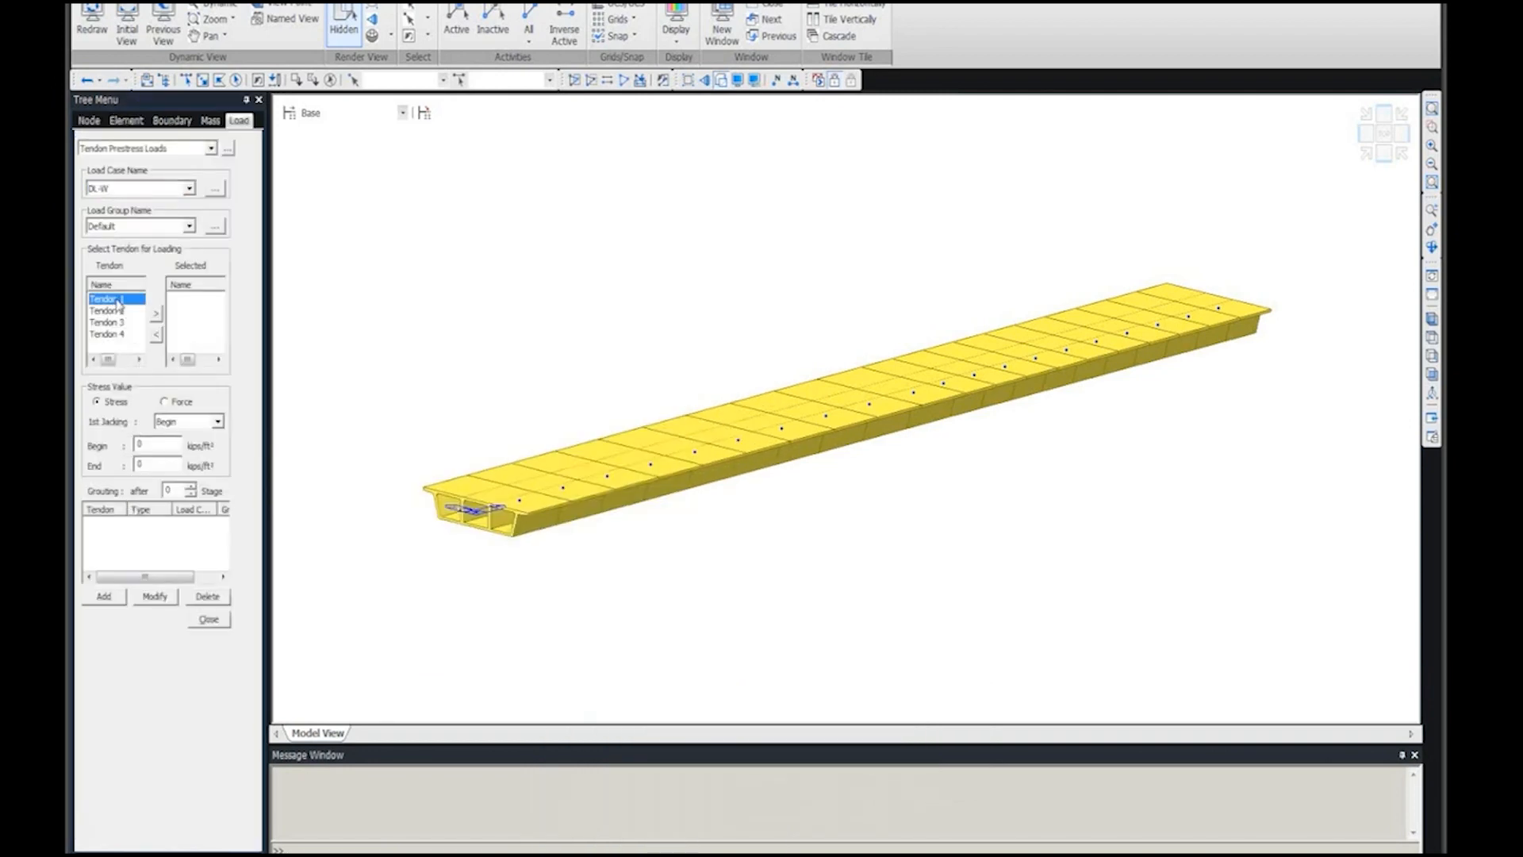
{"action": "left_click", "coordinate": [113, 337], "text": "shift"}
{"action": "left_click", "coordinate": [156, 313]}
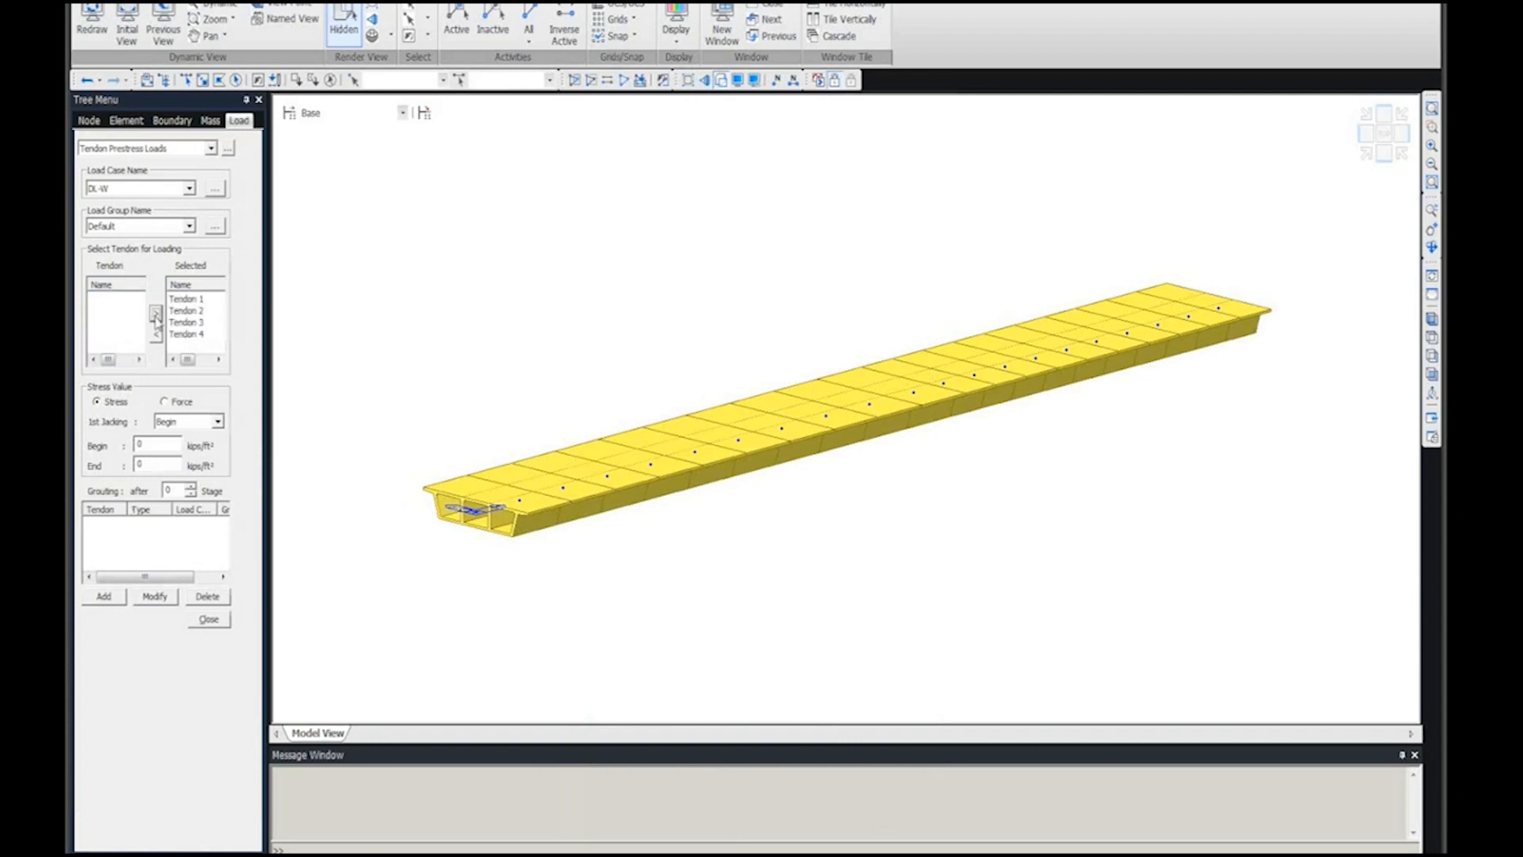
Set the tendons' 1st Jacking to Both and switch the length unit to inches.
{"action": "left_click", "coordinate": [183, 422]}
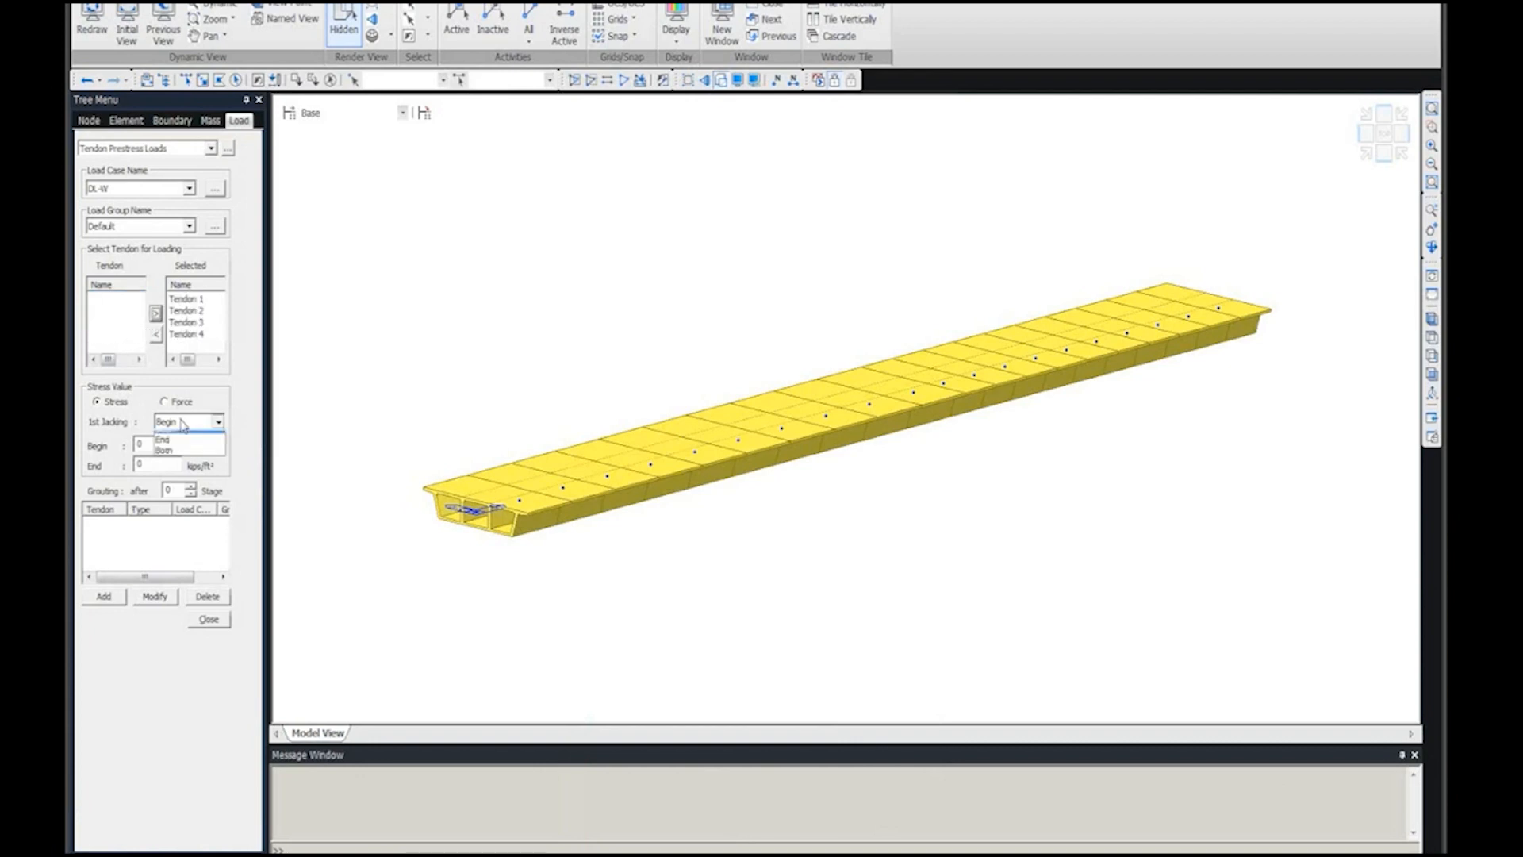
{"action": "left_click", "coordinate": [176, 460]}
{"action": "left_click", "coordinate": [150, 446]}
{"action": "type", "text": "189"}
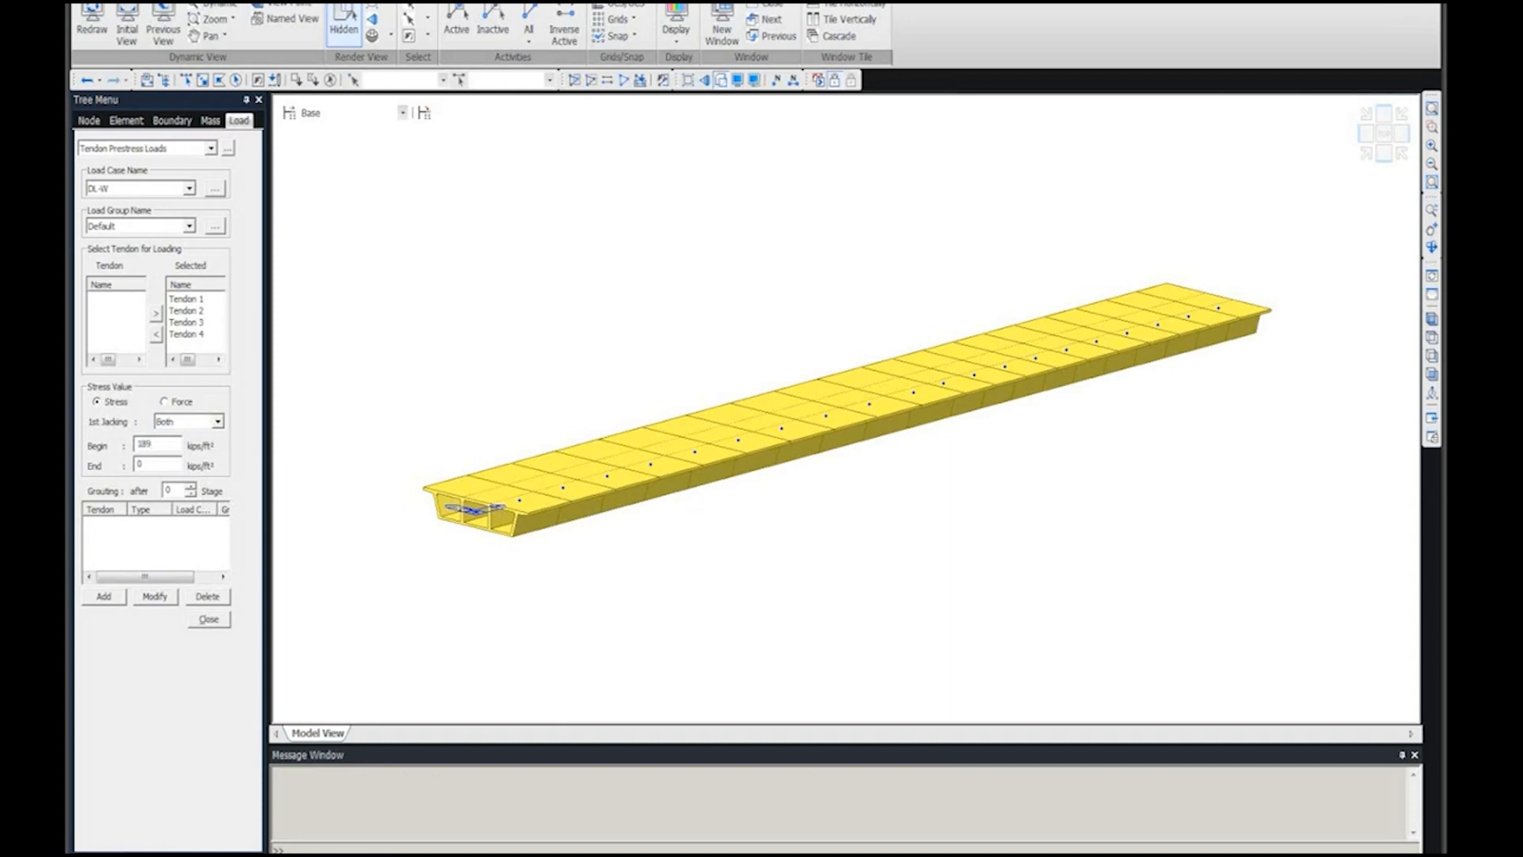
{"action": "key", "text": "Tab"}
{"action": "type", "text": "18"}
{"action": "key", "text": "shift+Tab"}
{"action": "left_click", "coordinate": [1201, 856]}
{"action": "left_click", "coordinate": [1189, 852]}
Set the begin and end stresses to 189 kips/in², add the prestress loads for the four tendons under DL-W and close the form.
{"action": "left_click_drag", "start_coordinate": [177, 444], "coordinate": [100, 464]}
{"action": "type", "text": "189189"}
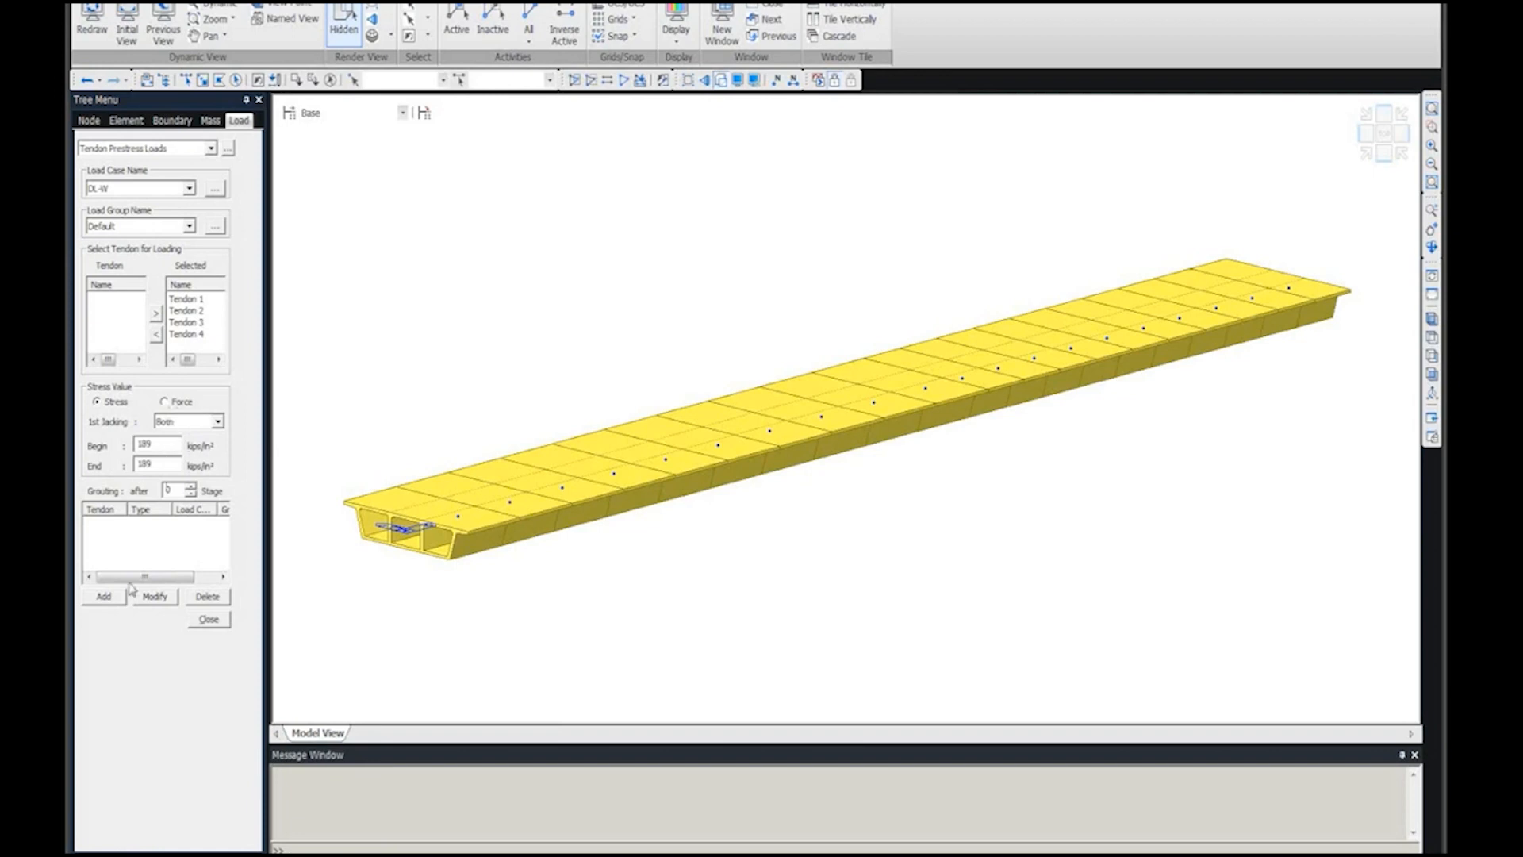
{"action": "left_click", "coordinate": [108, 601]}
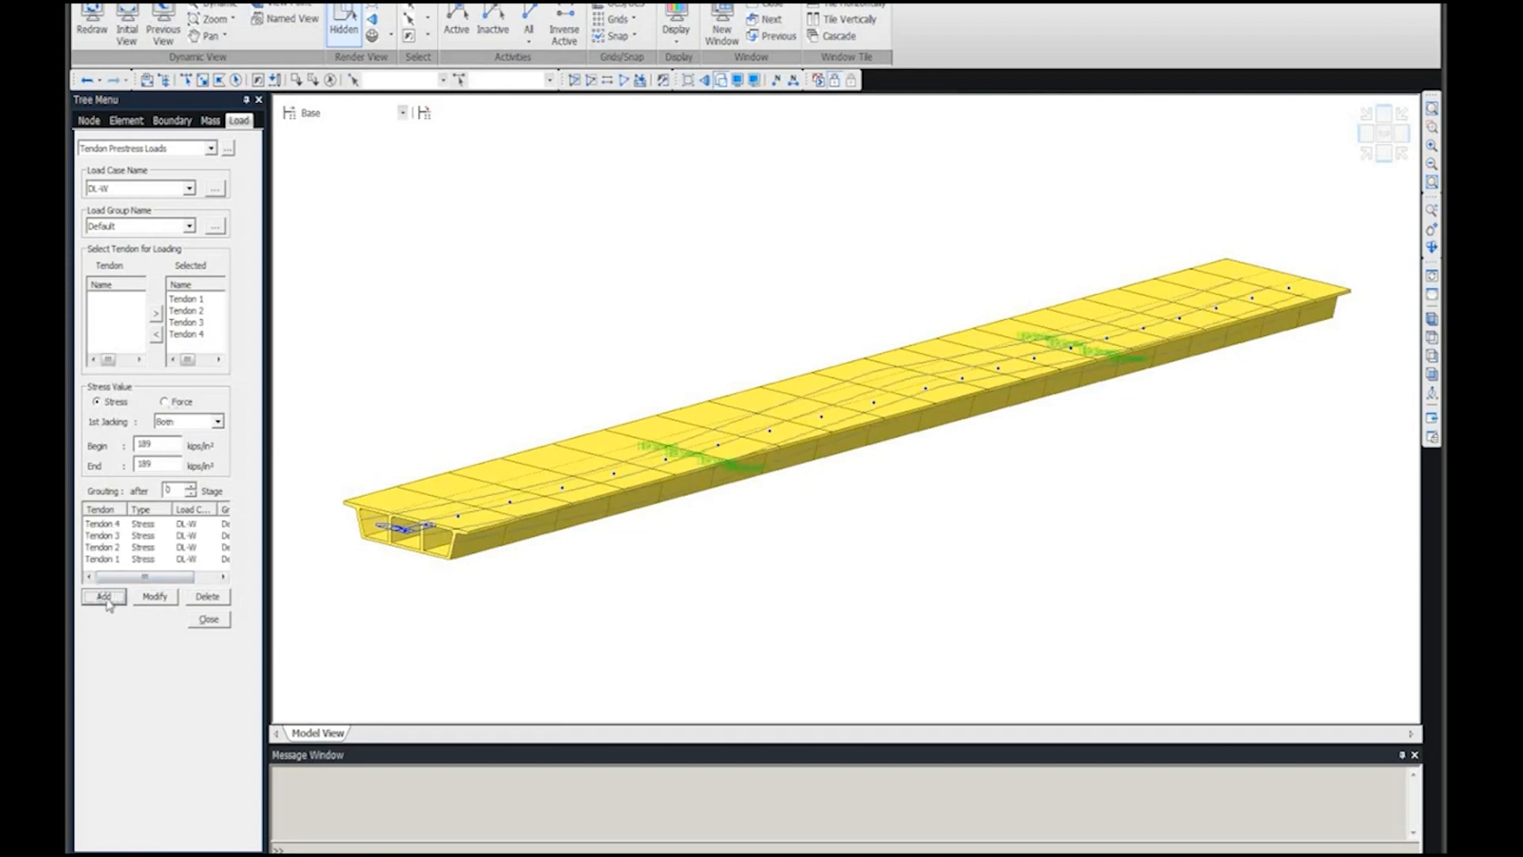
{"action": "left_click", "coordinate": [209, 621]}
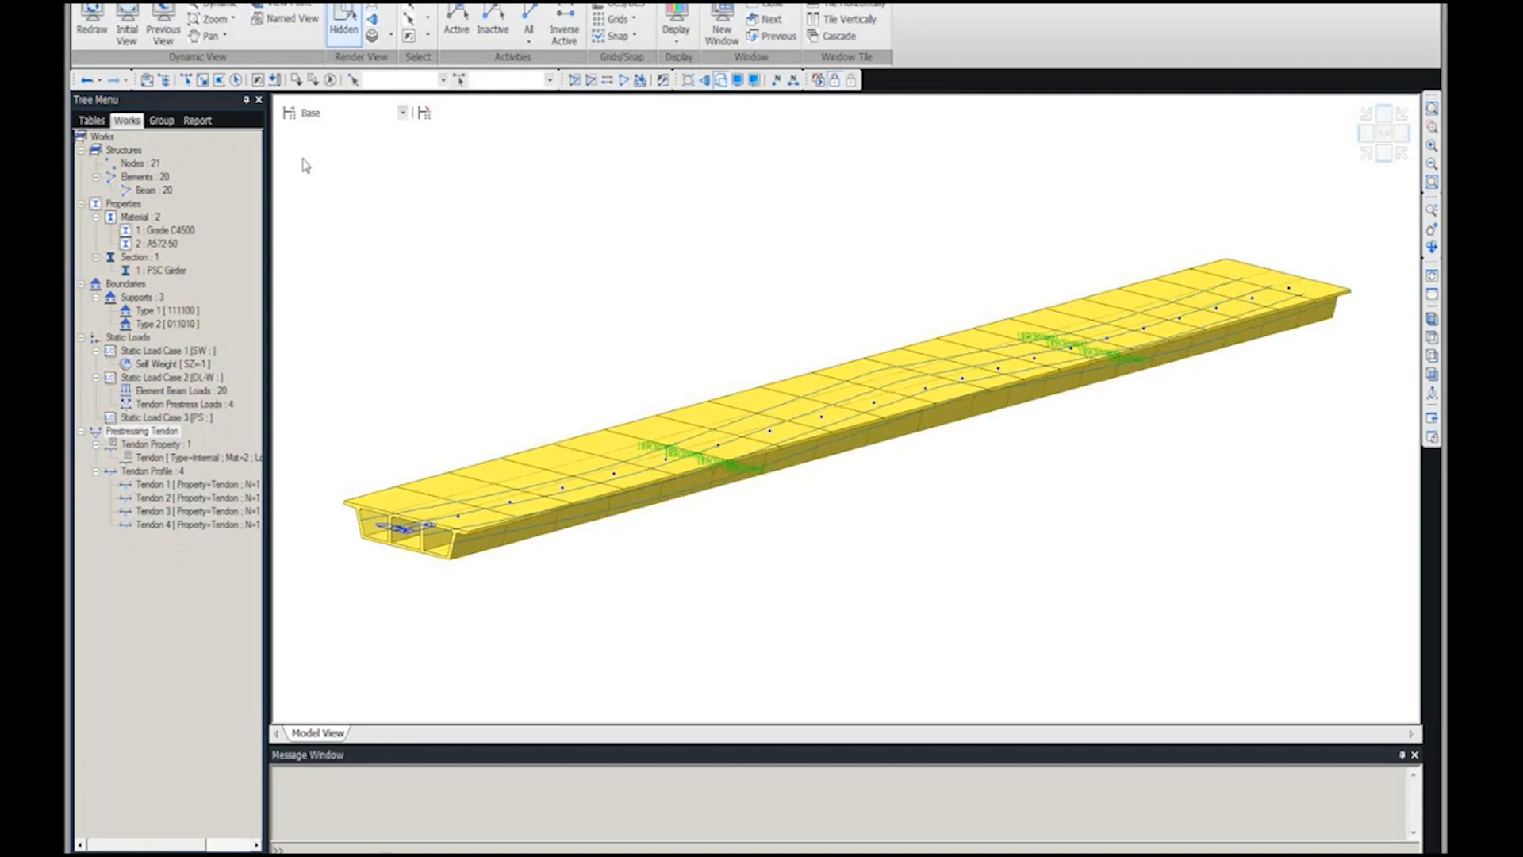
Set the moving load code of the model to AASHTO LRFD.
{"action": "right_click", "coordinate": [374, 190]}
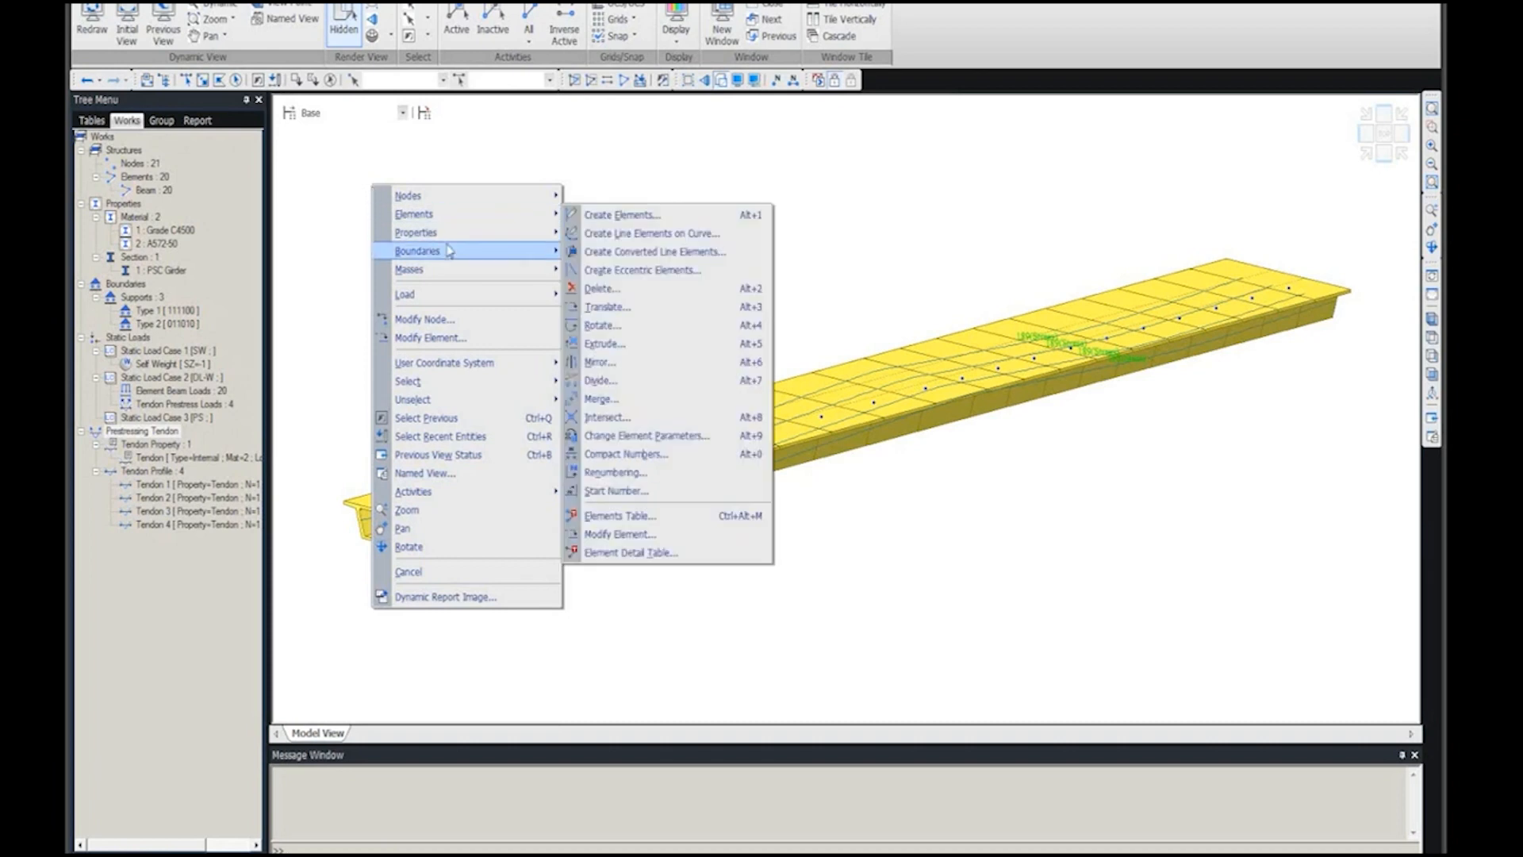
{"action": "mouse_move", "coordinate": [455, 296]}
{"action": "mouse_move", "coordinate": [688, 742]}
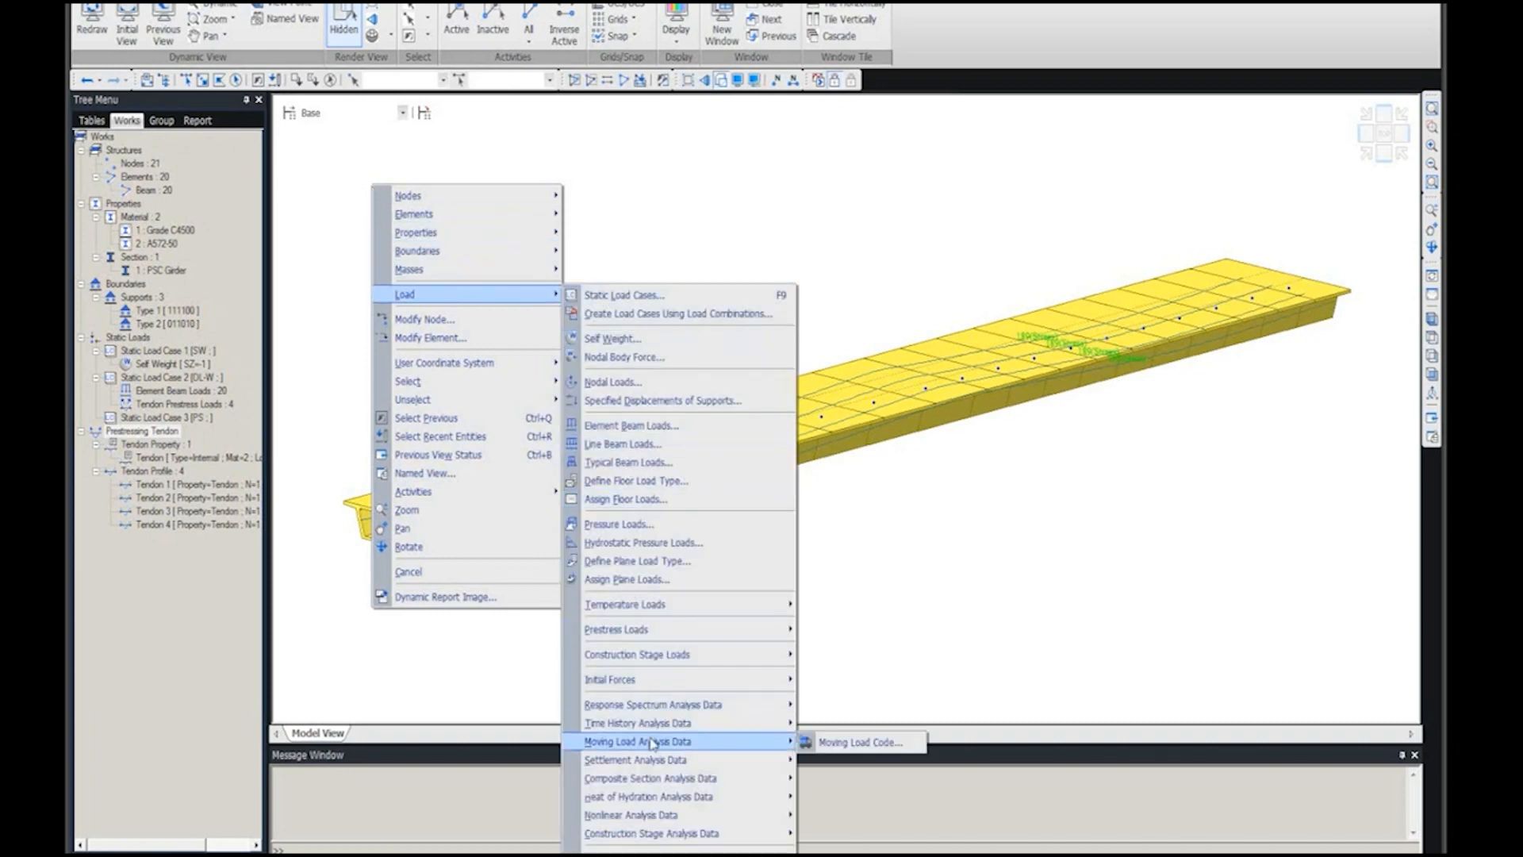
{"action": "left_click", "coordinate": [835, 743]}
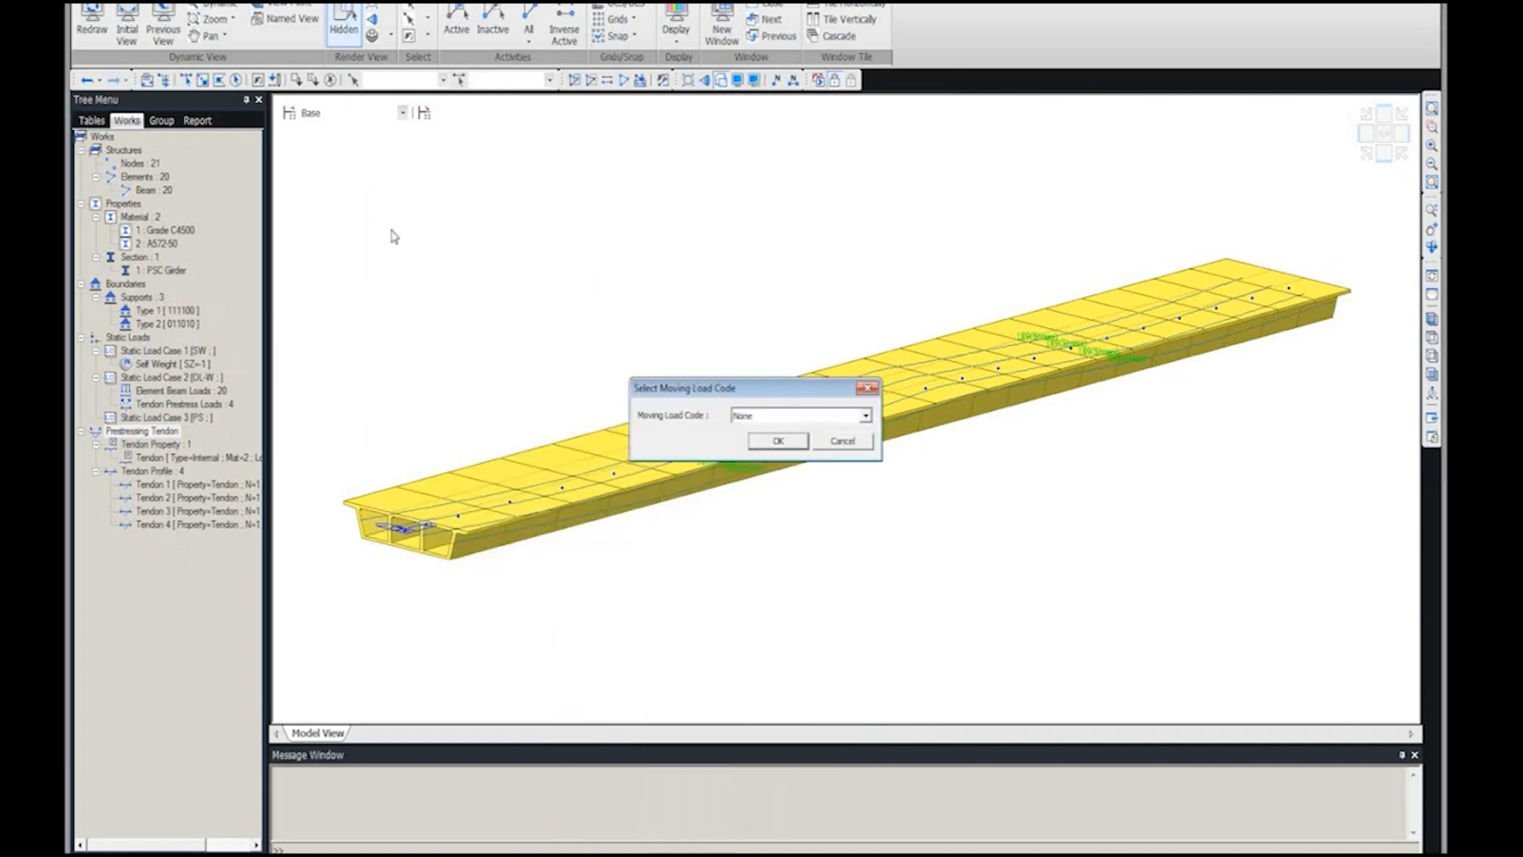
{"action": "left_click", "coordinate": [796, 415]}
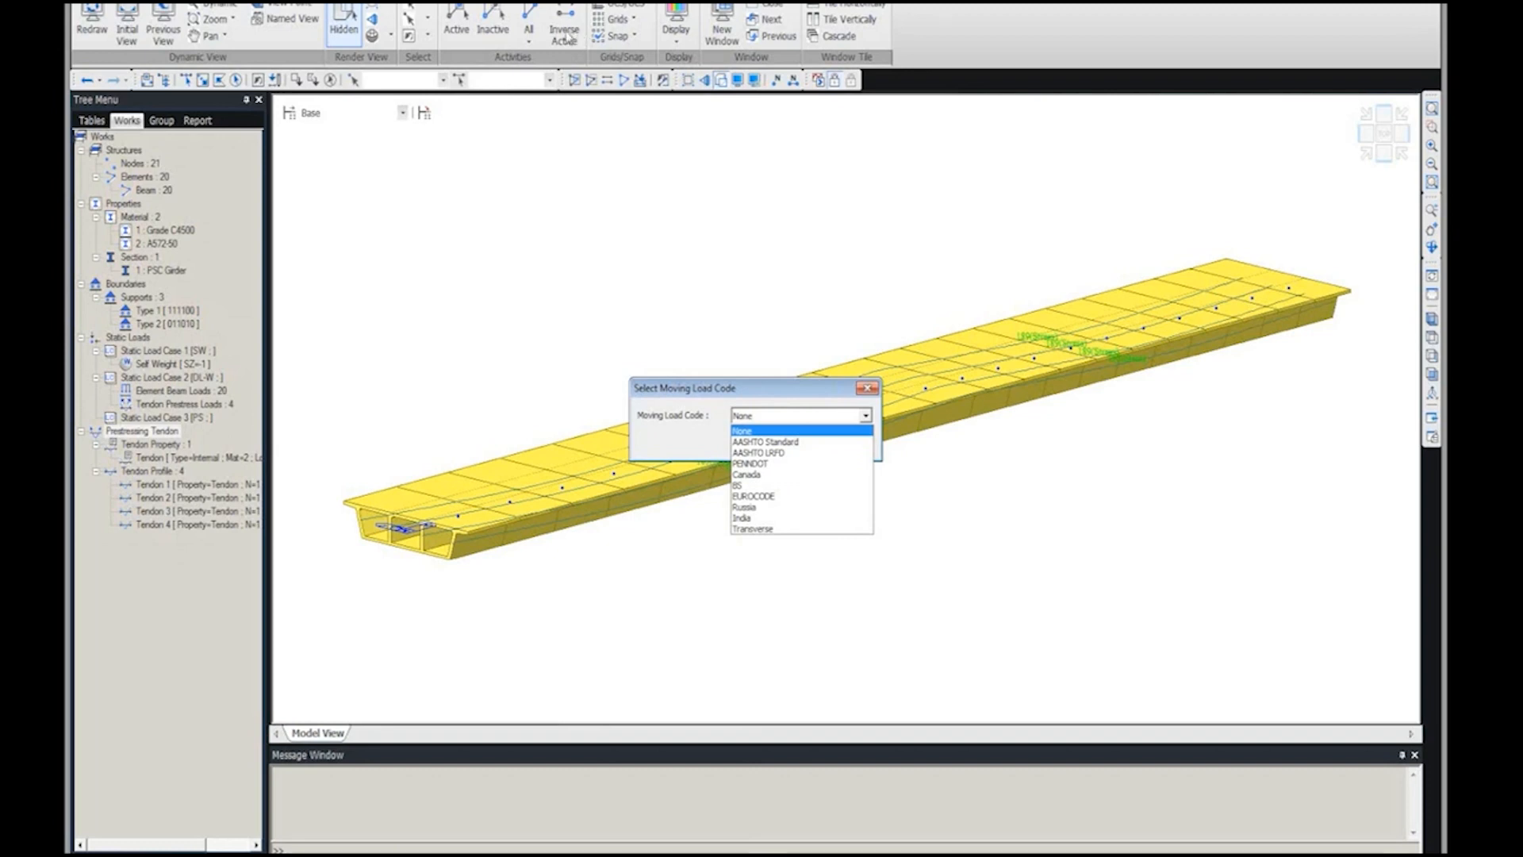
{"action": "left_click", "coordinate": [799, 454]}
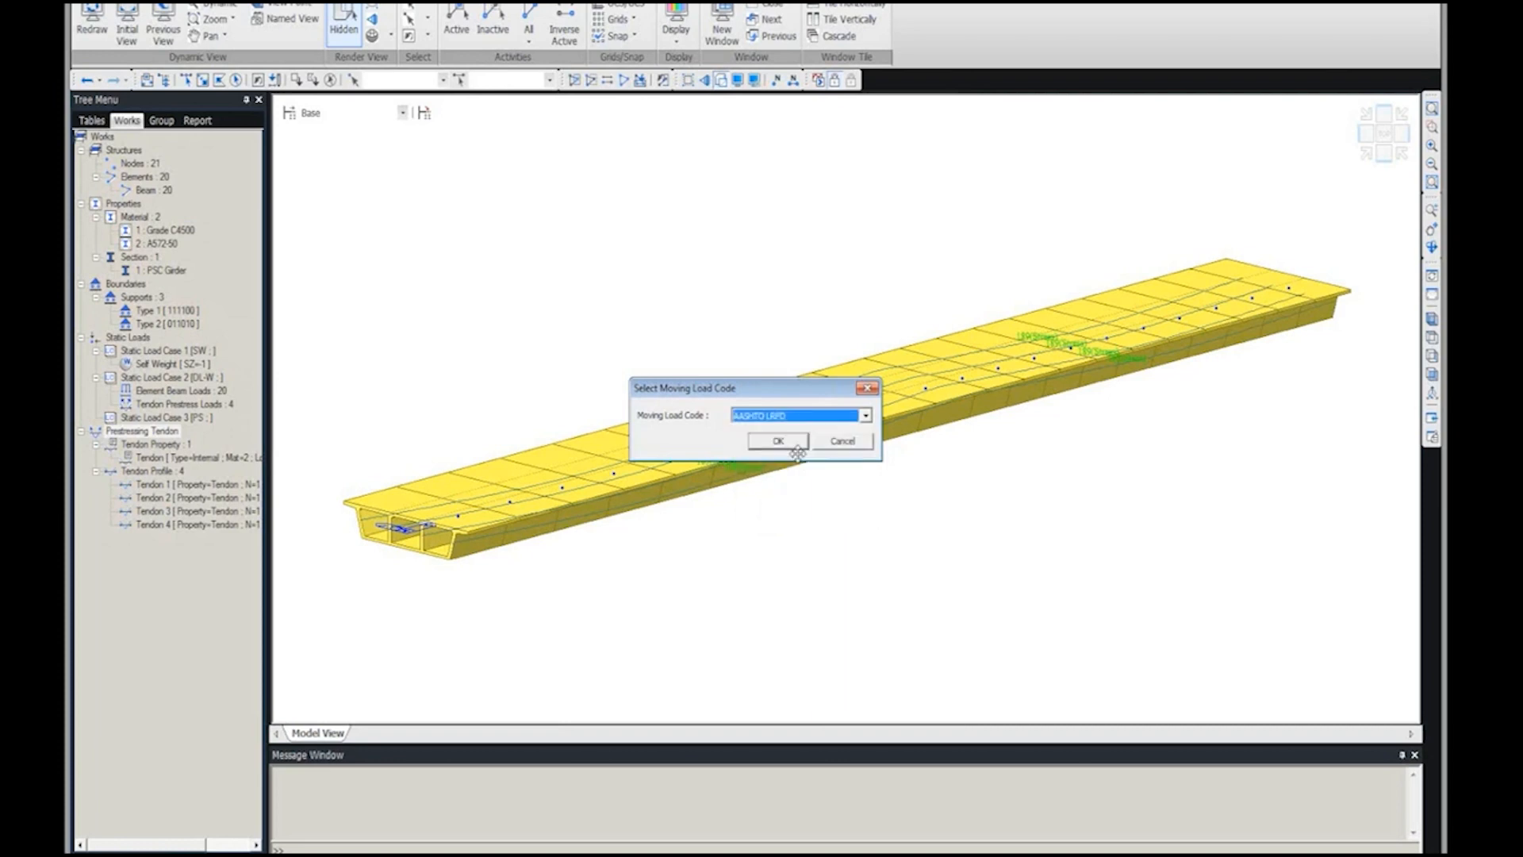
{"action": "left_click", "coordinate": [789, 441]}
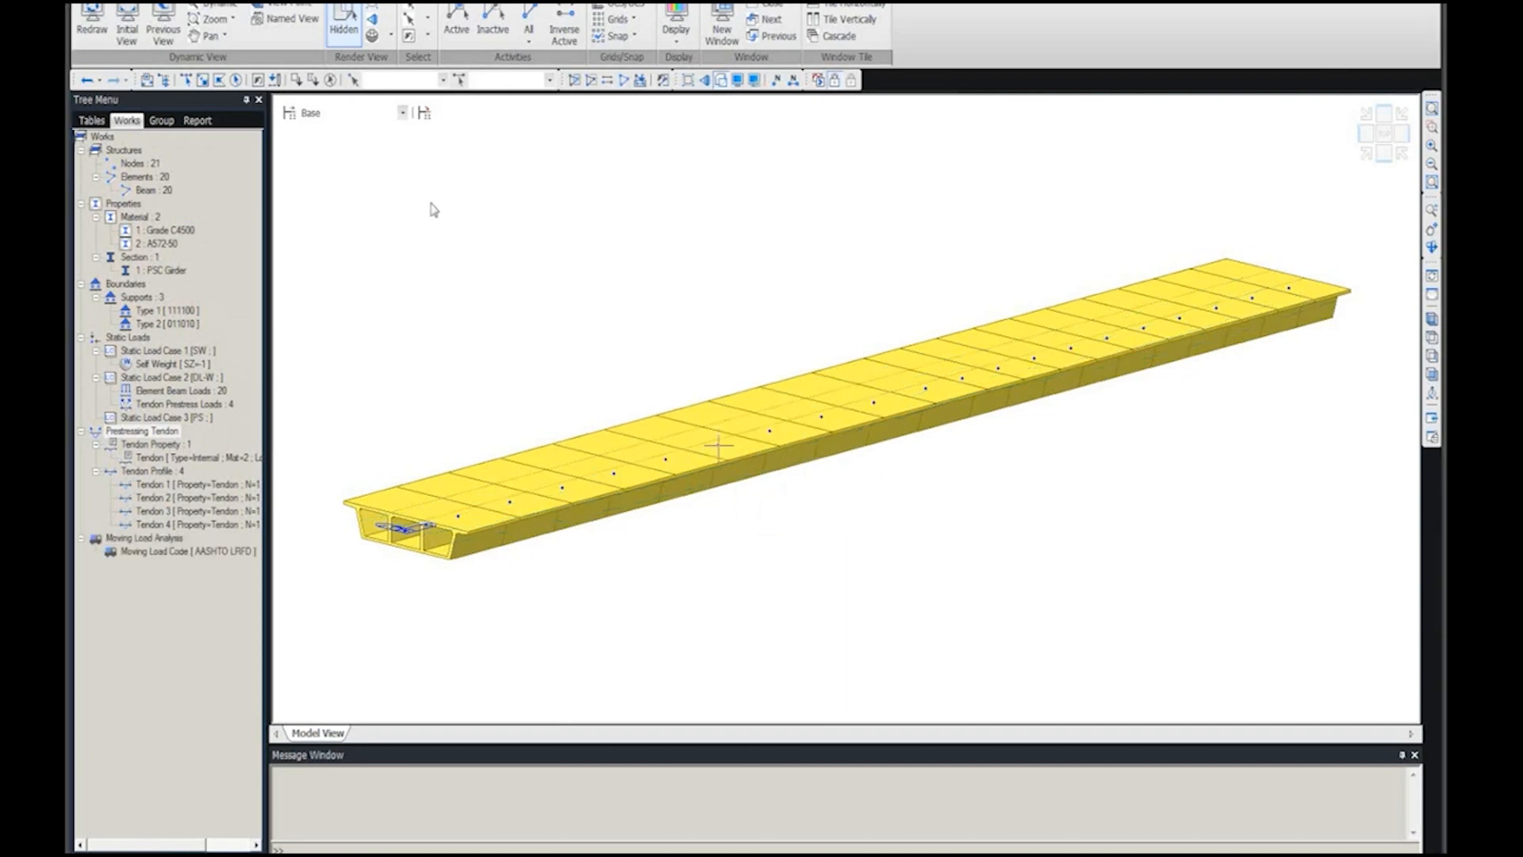
{"action": "right_click", "coordinate": [390, 184]}
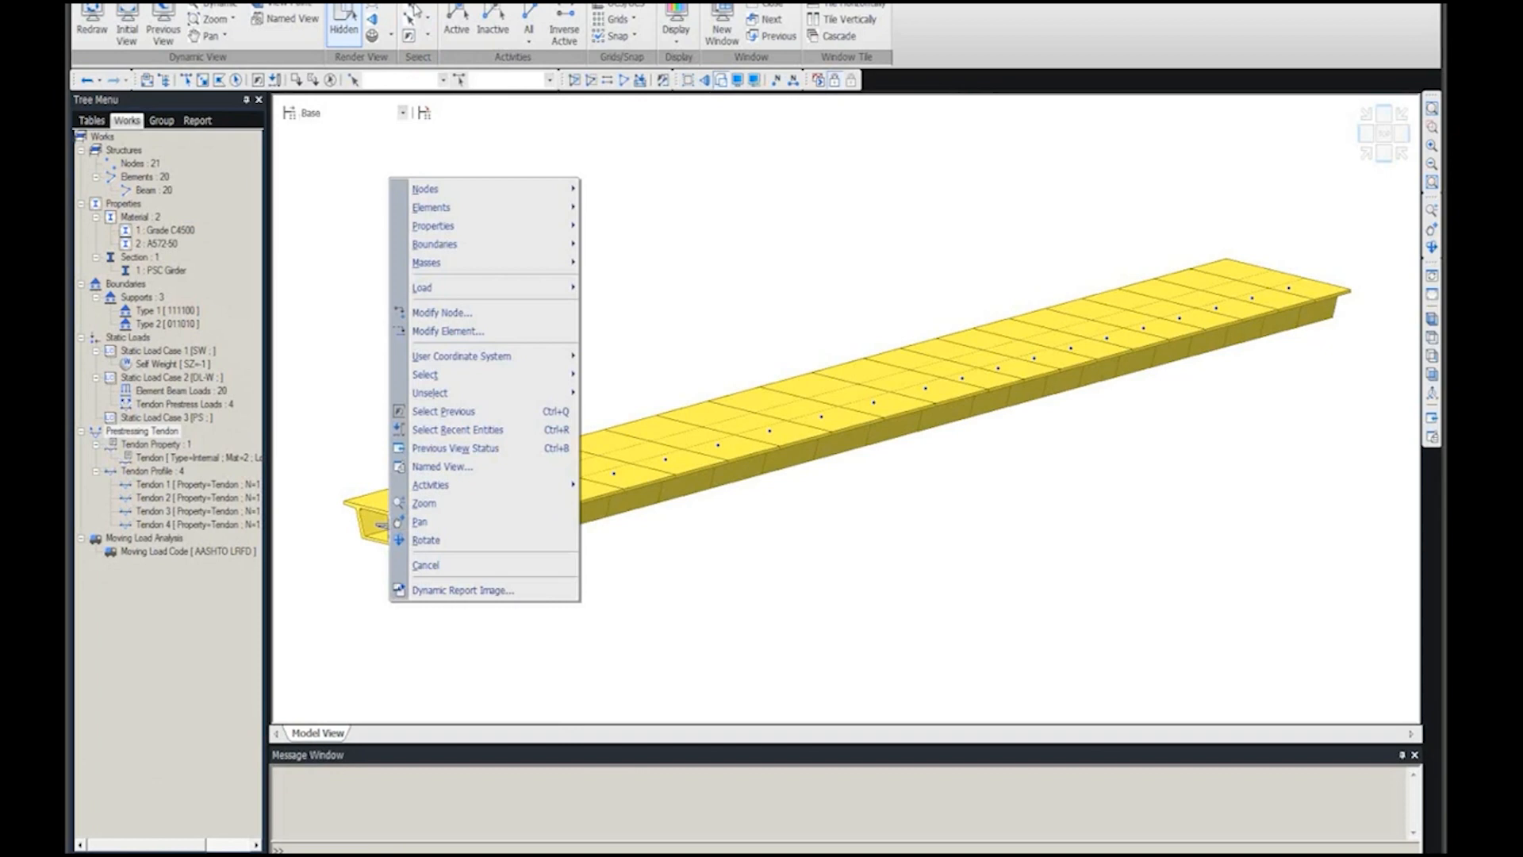
{"action": "left_click", "coordinate": [414, 2]}
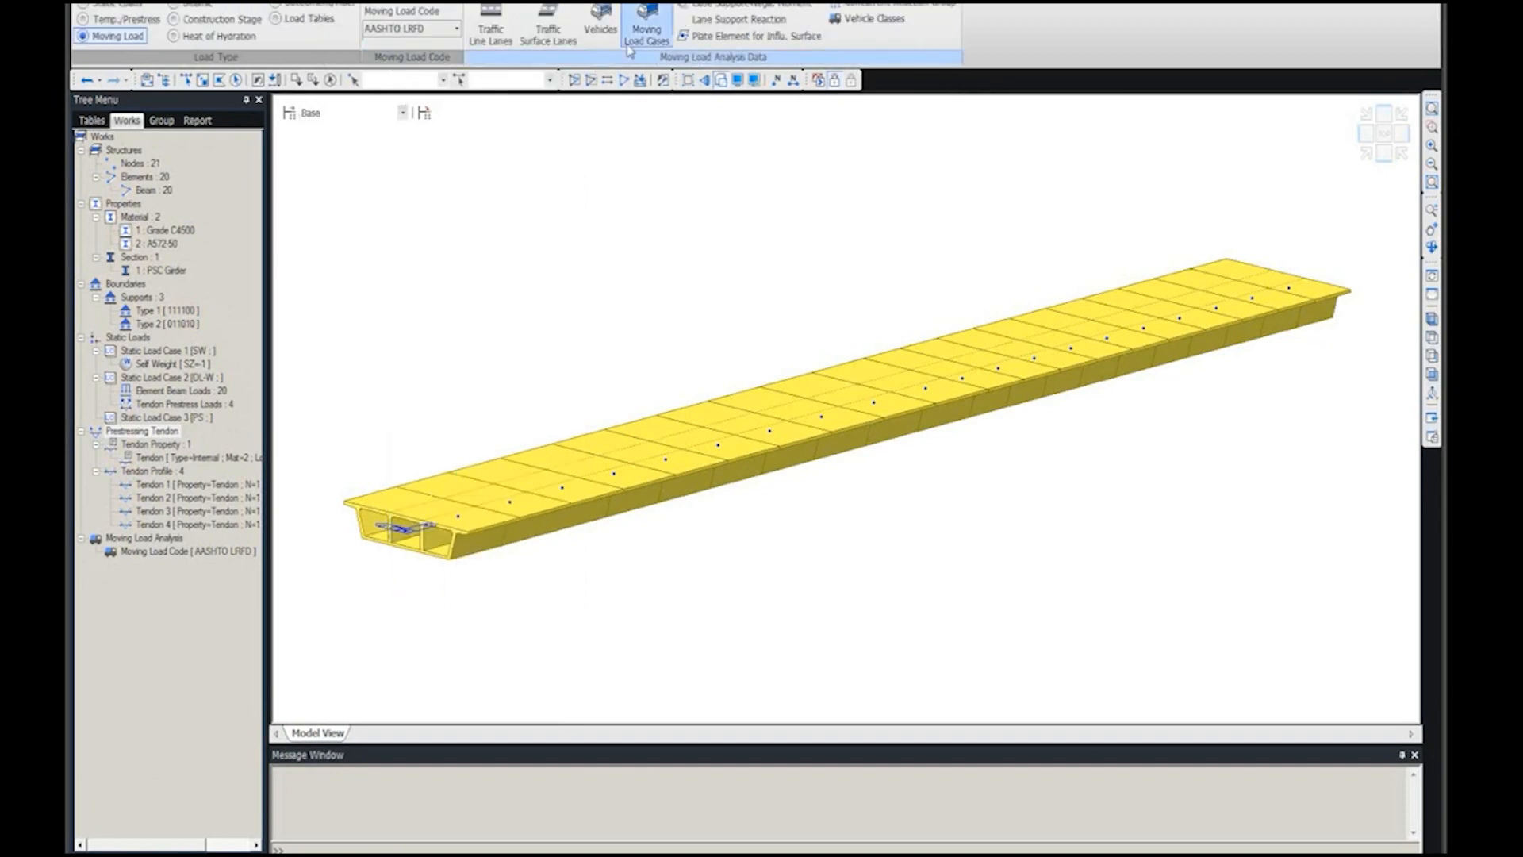
{"action": "left_click", "coordinate": [487, 50]}
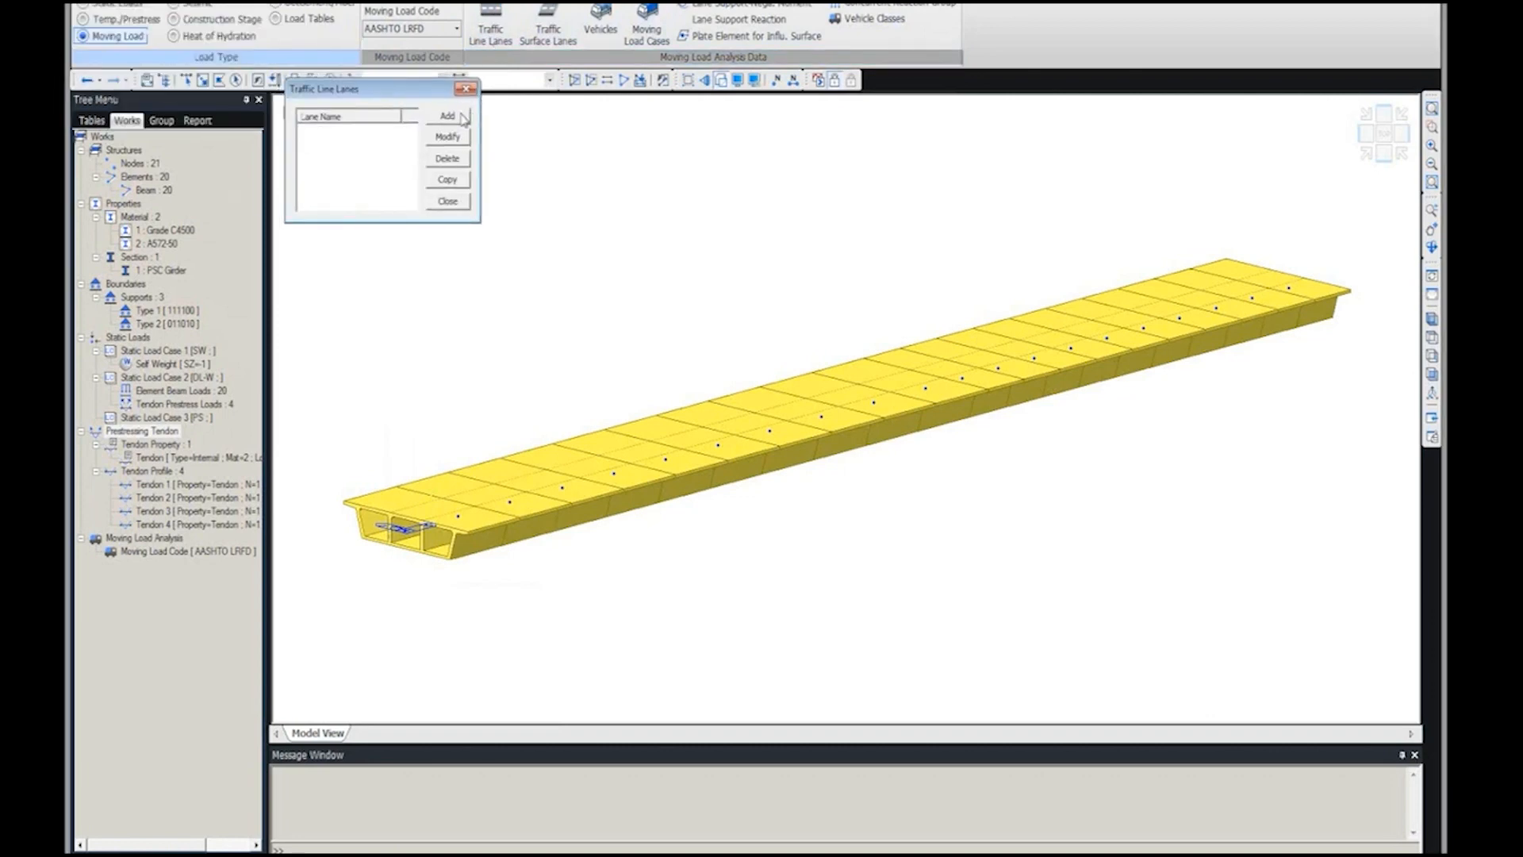
{"action": "left_click", "coordinate": [436, 121]}
{"action": "left_click_drag", "start_coordinate": [402, 100], "coordinate": [319, 118]}
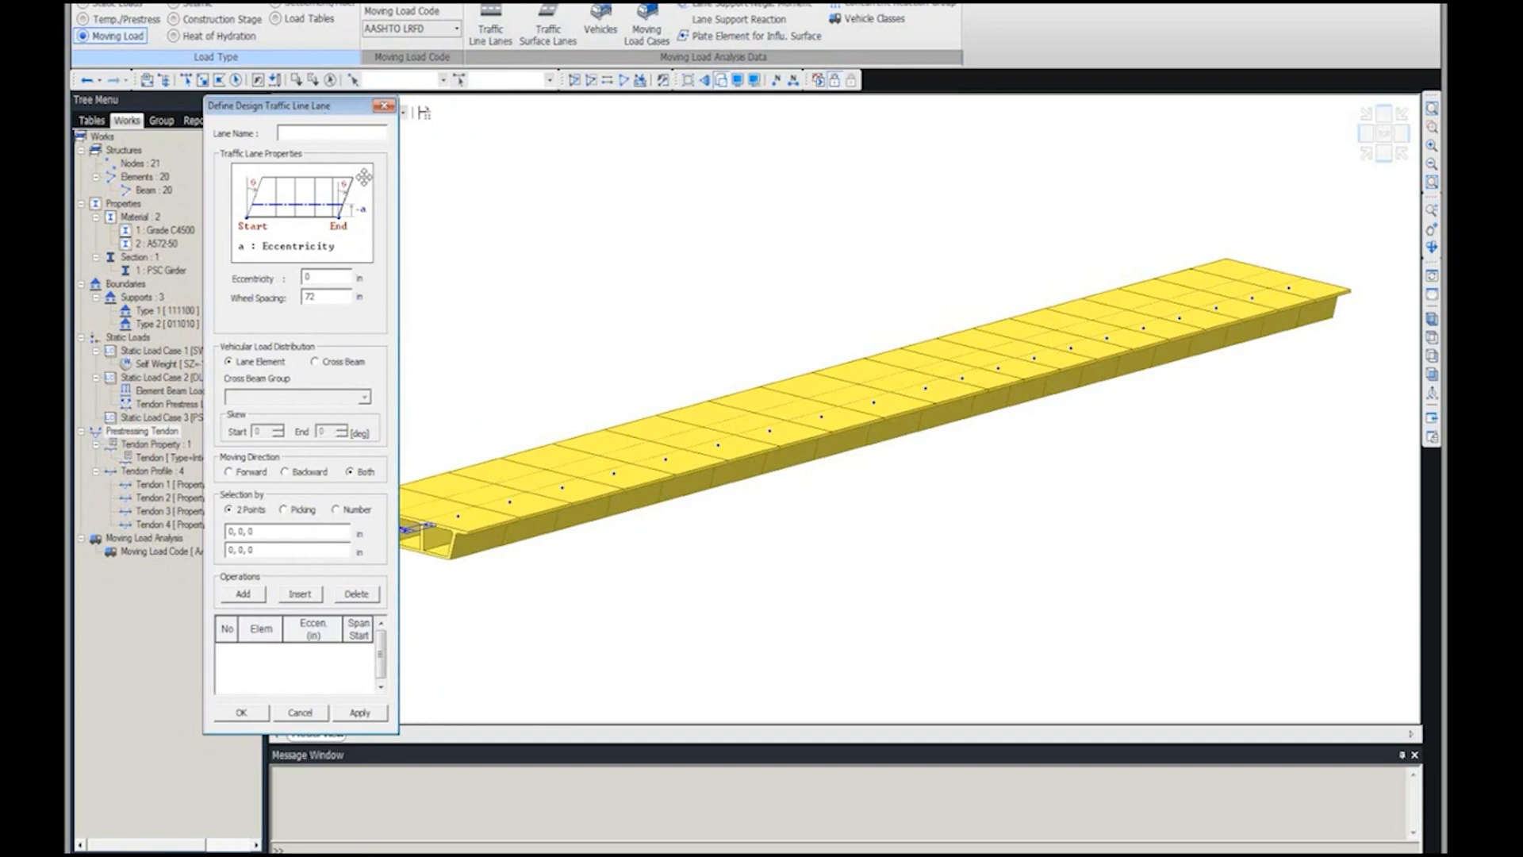
{"action": "type", "text": "Lane 1"}
{"action": "left_click", "coordinate": [384, 106]}
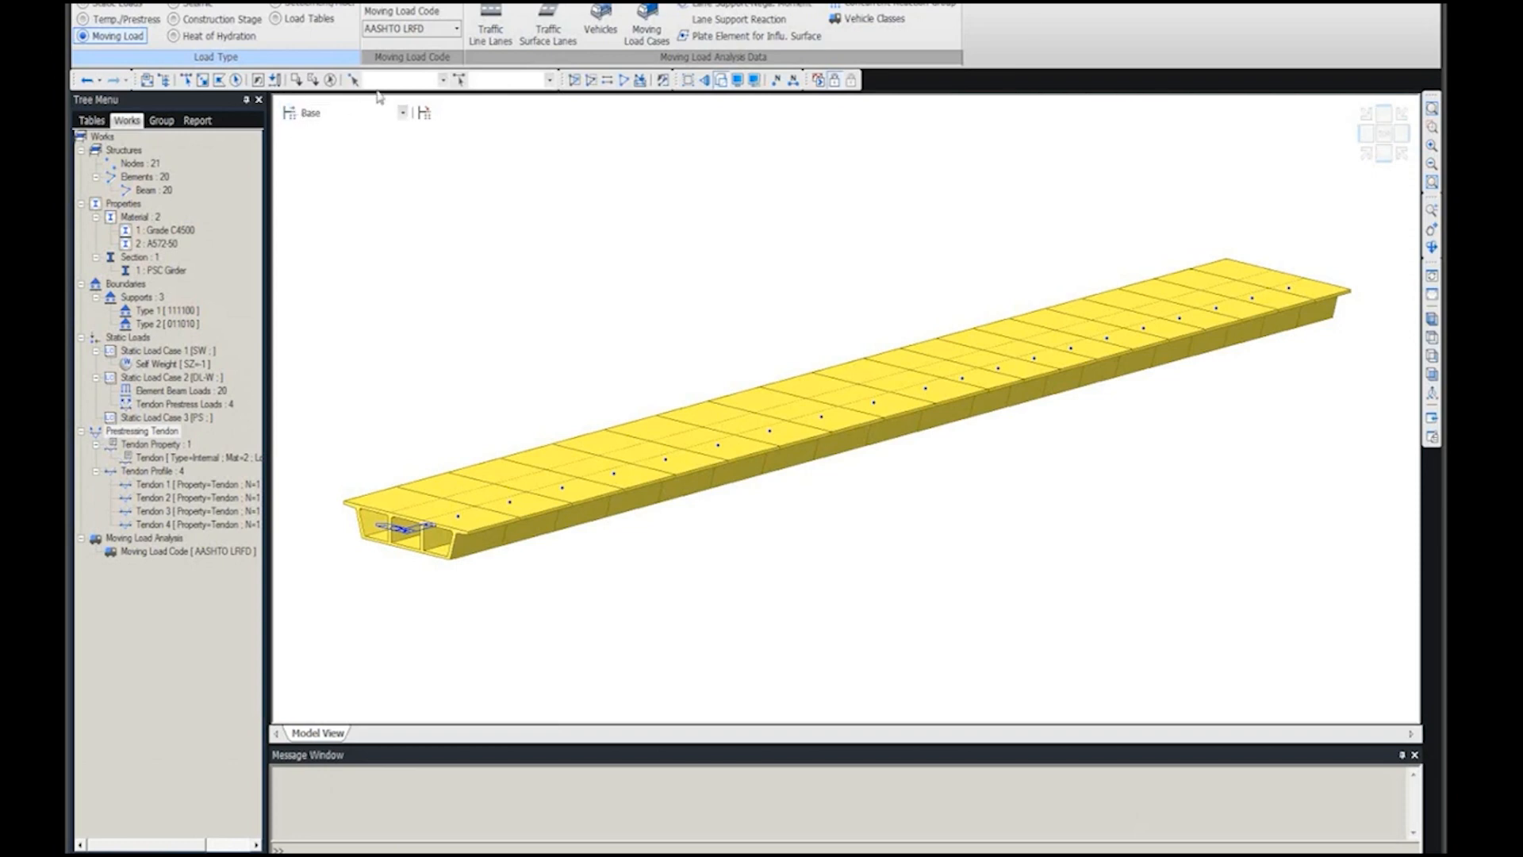
Start a new traffic line lane named Lane 1 with an eccentricity of 10 ft.
{"action": "left_click", "coordinate": [490, 30]}
{"action": "left_click", "coordinate": [233, 1]}
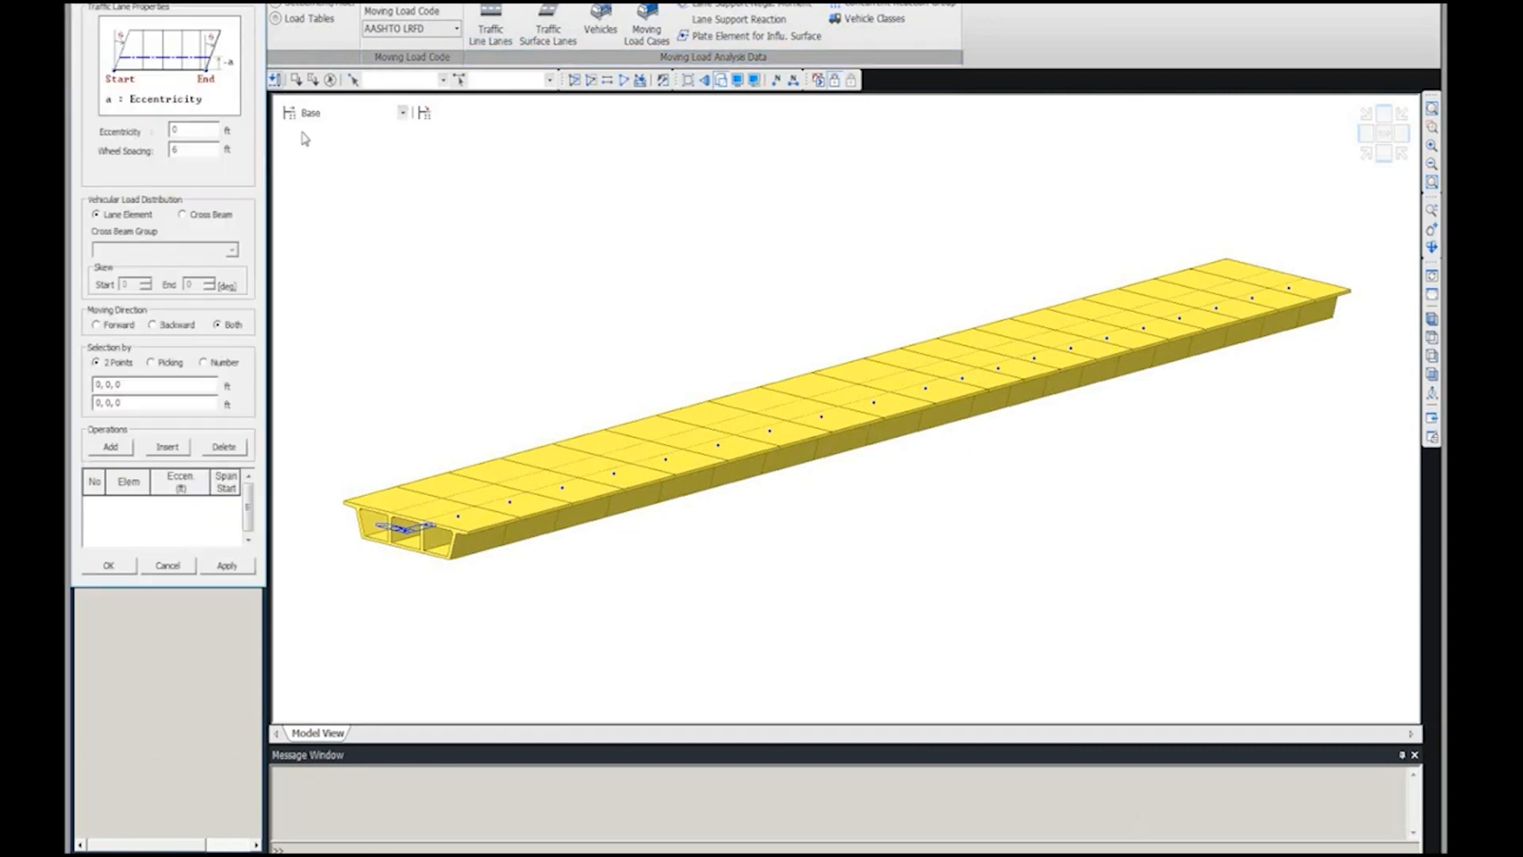
{"action": "left_click_drag", "start_coordinate": [193, 1], "coordinate": [341, 106]}
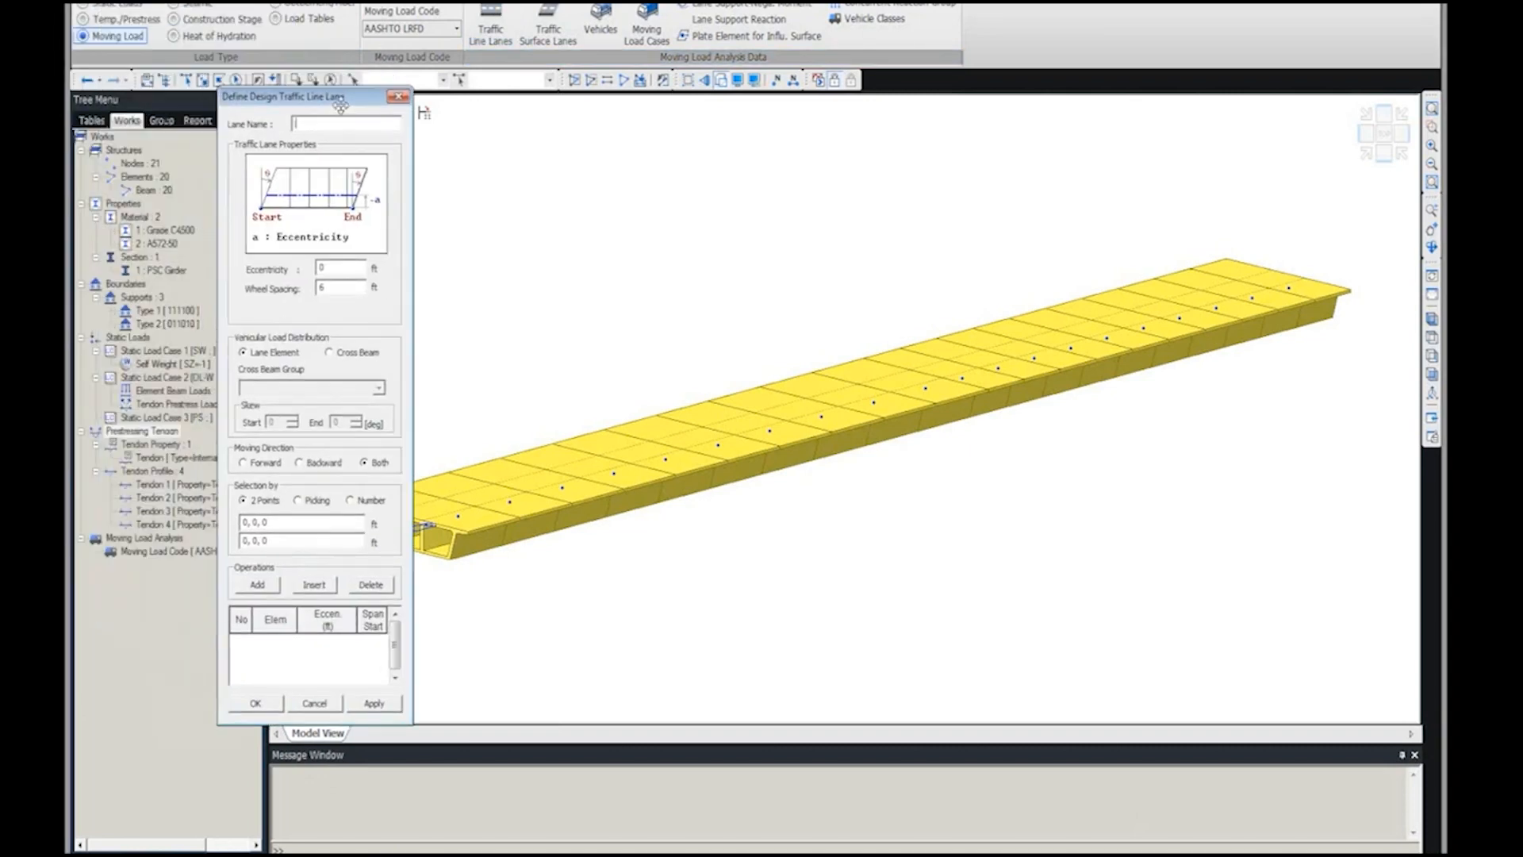
{"action": "type", "text": "Lane 1"}
{"action": "double_click", "coordinate": [351, 269]}
{"action": "type", "text": "10"}
Assign Lane 1 along the full girder from 0, 0, 0 to 312.5, 0, 0 by two points and apply it.
{"action": "left_click", "coordinate": [291, 523]}
{"action": "left_click", "coordinate": [419, 547]}
{"action": "left_click_drag", "start_coordinate": [352, 96], "coordinate": [278, 164]}
{"action": "left_click", "coordinate": [509, 502]}
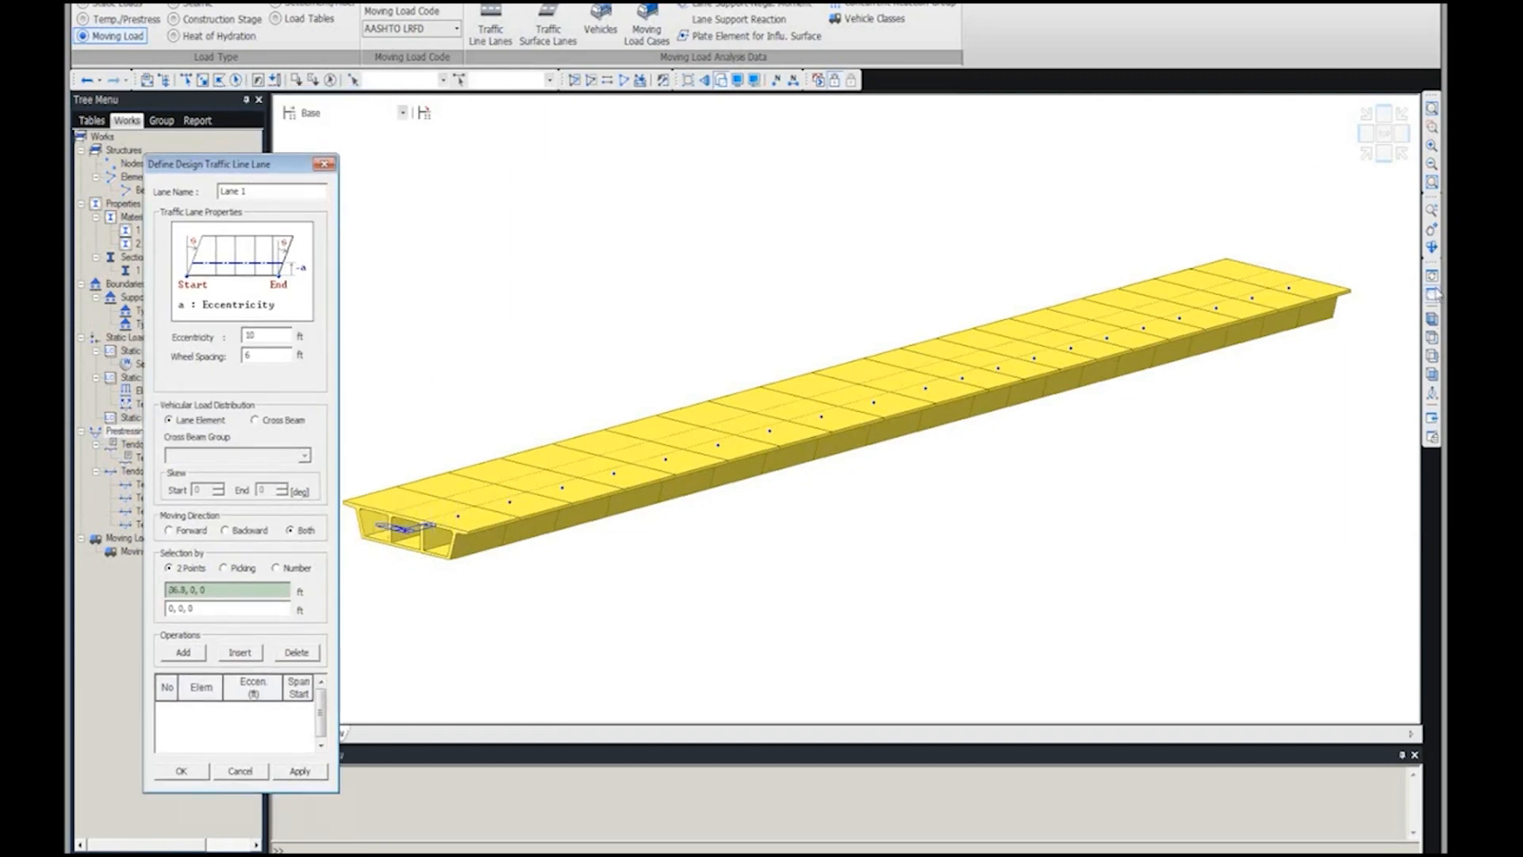
{"action": "left_click", "coordinate": [1433, 333]}
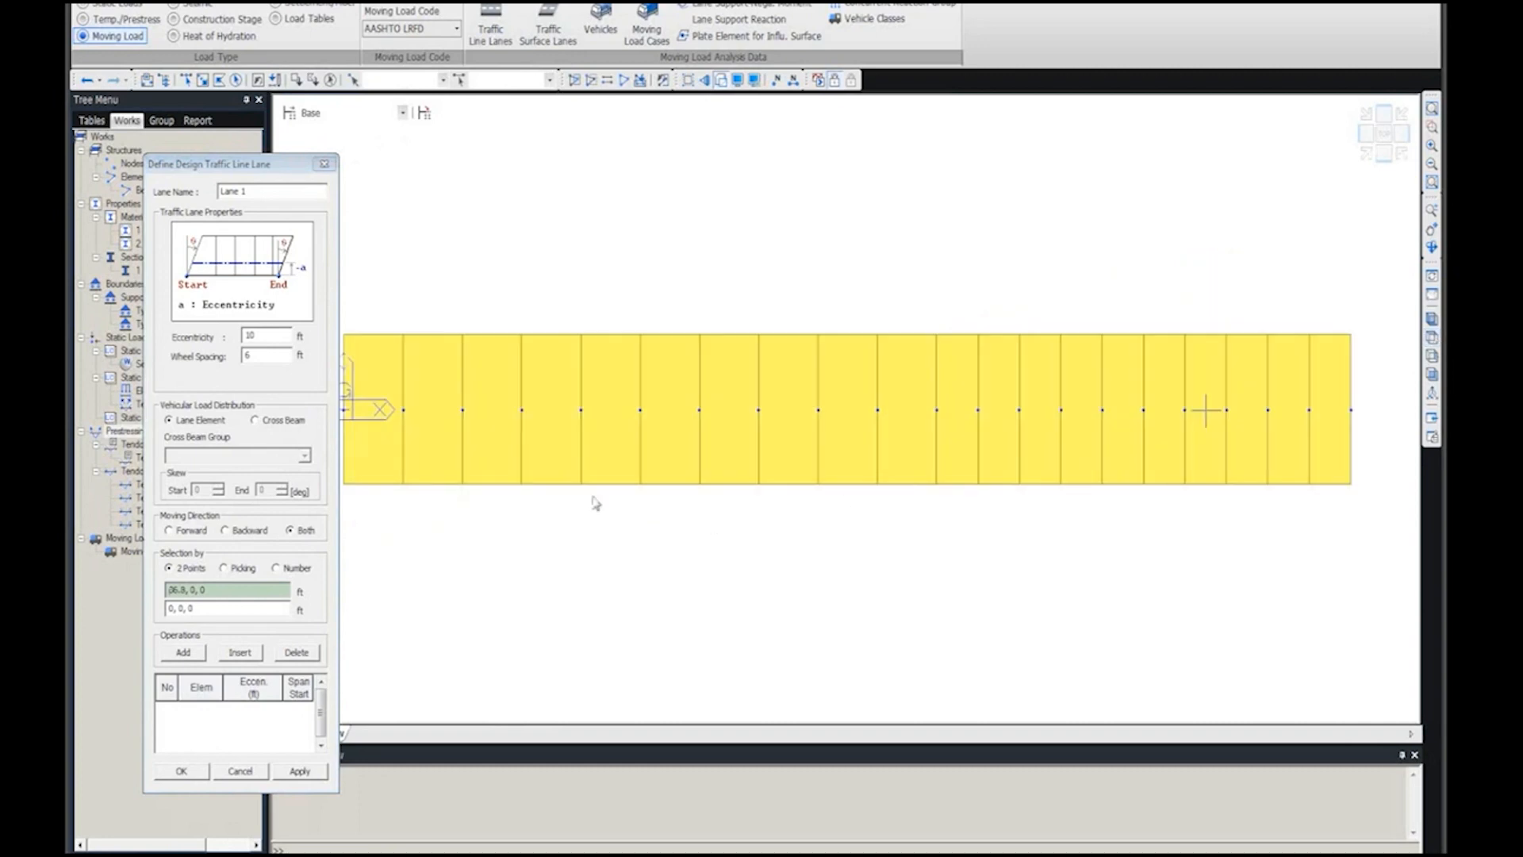
{"action": "left_click_drag", "start_coordinate": [277, 164], "coordinate": [252, 155]}
{"action": "left_click", "coordinate": [344, 411]}
{"action": "left_click", "coordinate": [1349, 411]}
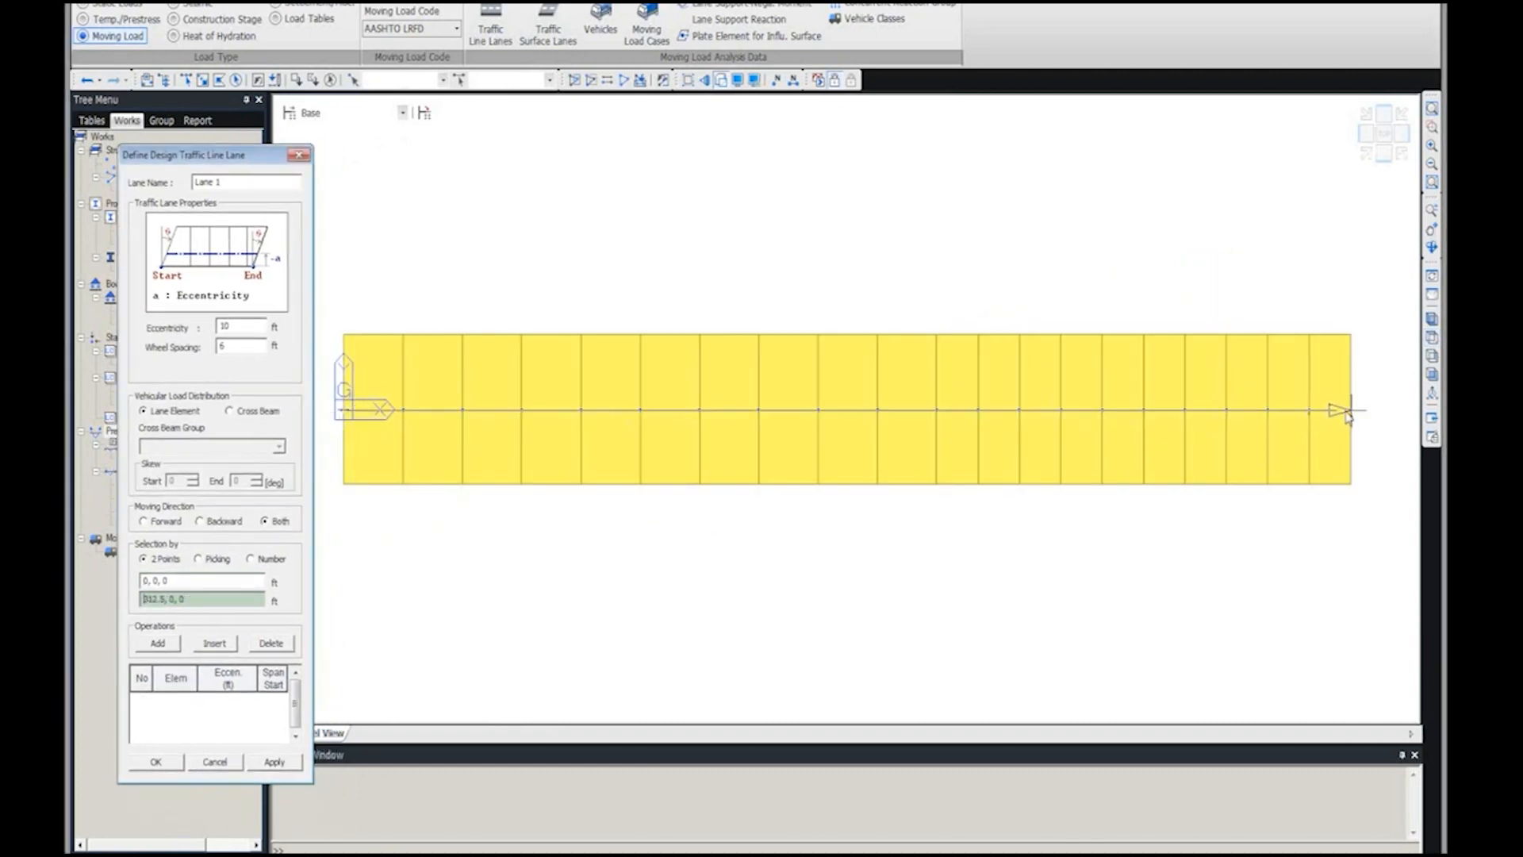
{"action": "left_click", "coordinate": [266, 765]}
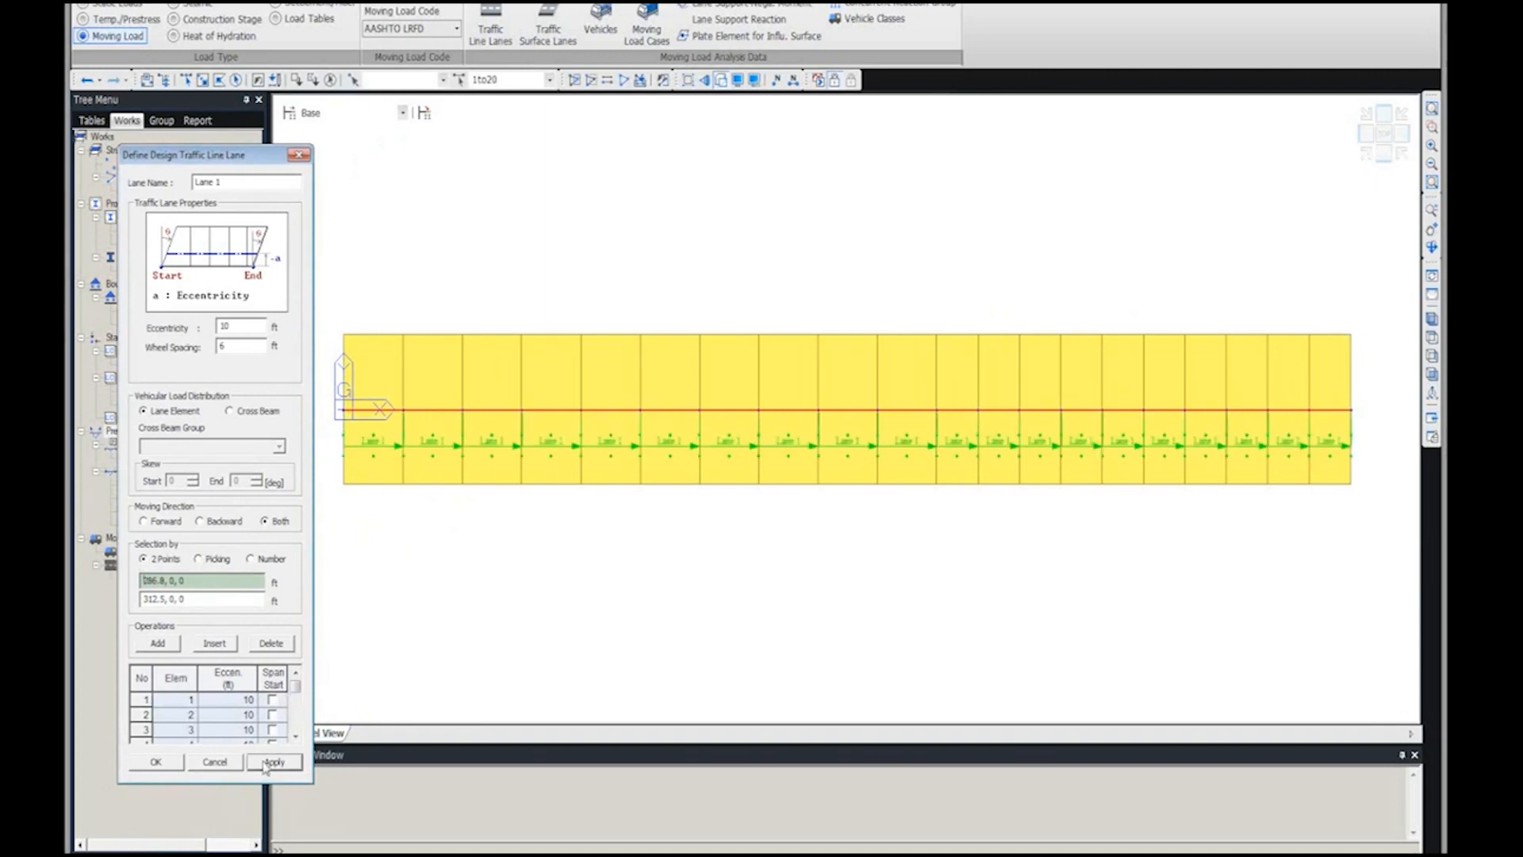
Name the next lane Lane 2, set its eccentricity to -10 ft and clear the previous lane's element list.
{"action": "left_click", "coordinate": [230, 185]}
{"action": "double_click", "coordinate": [230, 326]}
{"action": "type", "text": "-10"}
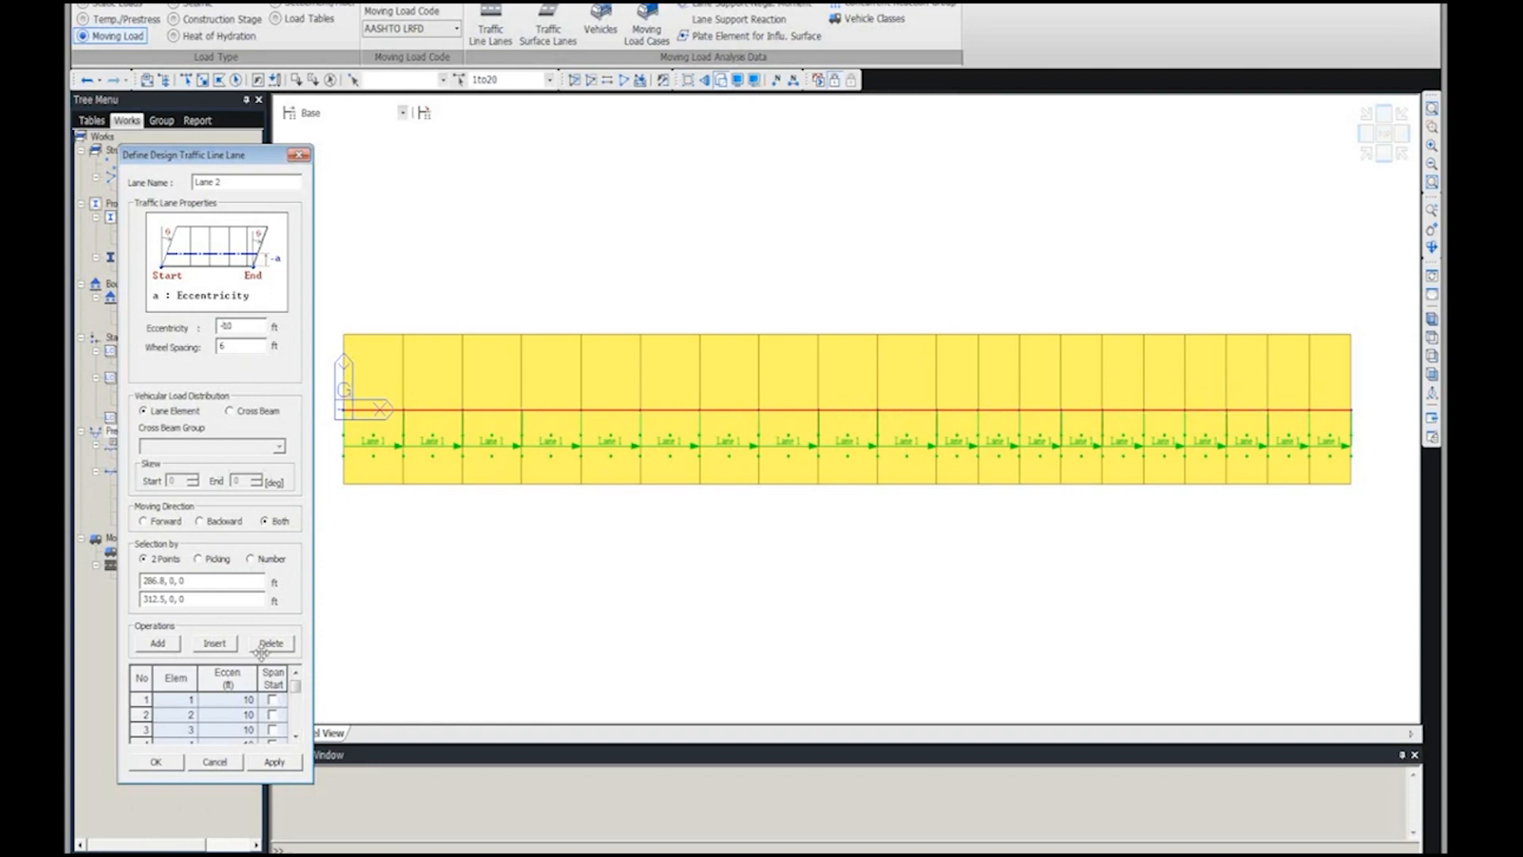
{"action": "left_click", "coordinate": [136, 679]}
{"action": "key", "text": "Delete"}
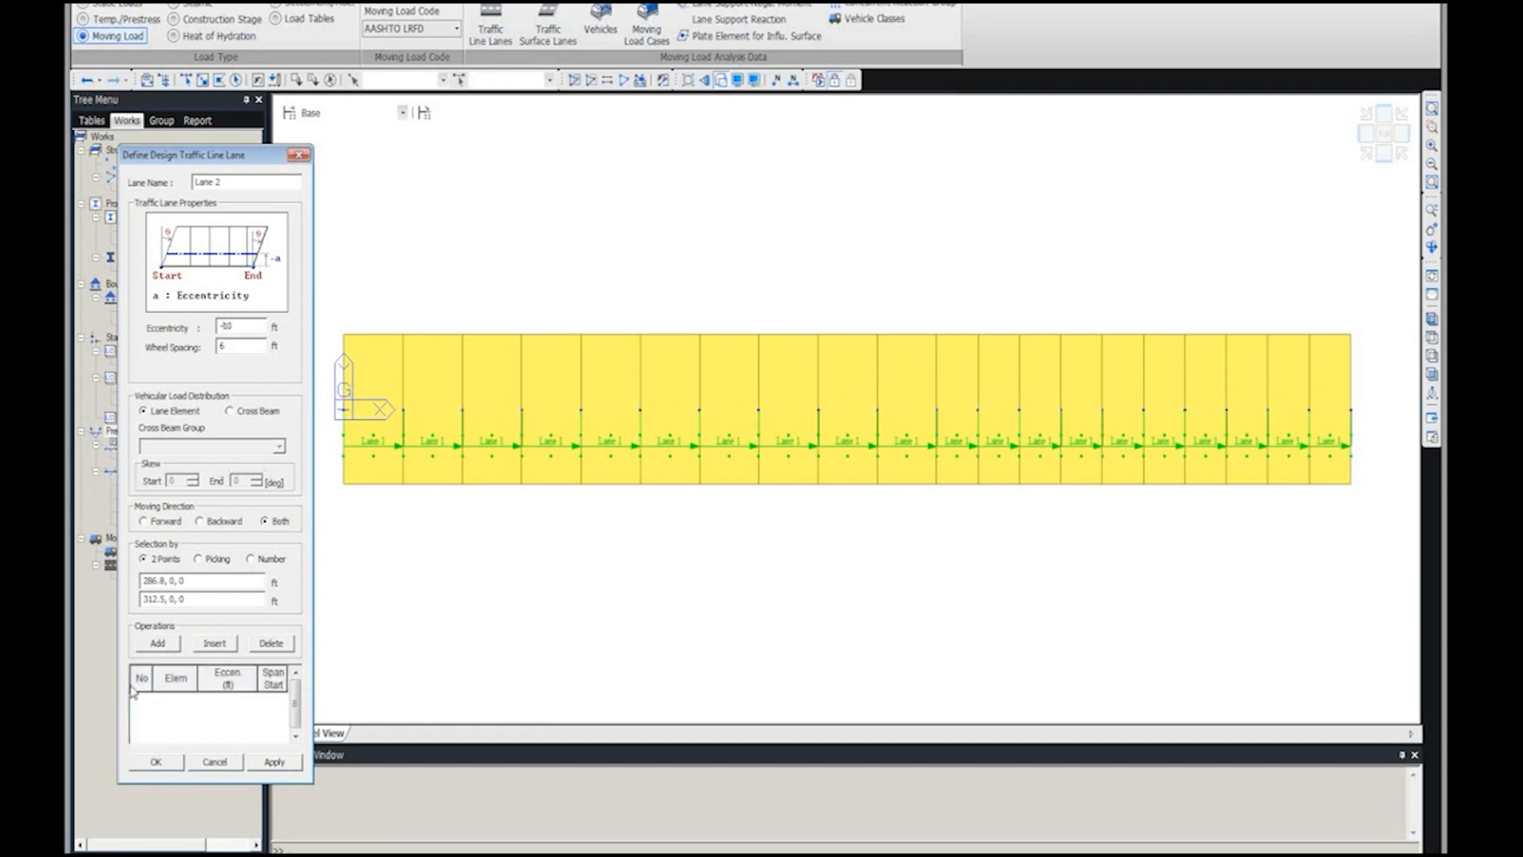
Assign Lane 2 along the full girder between its two end nodes, confirm it and close the traffic line lane list.
{"action": "left_click", "coordinate": [191, 581]}
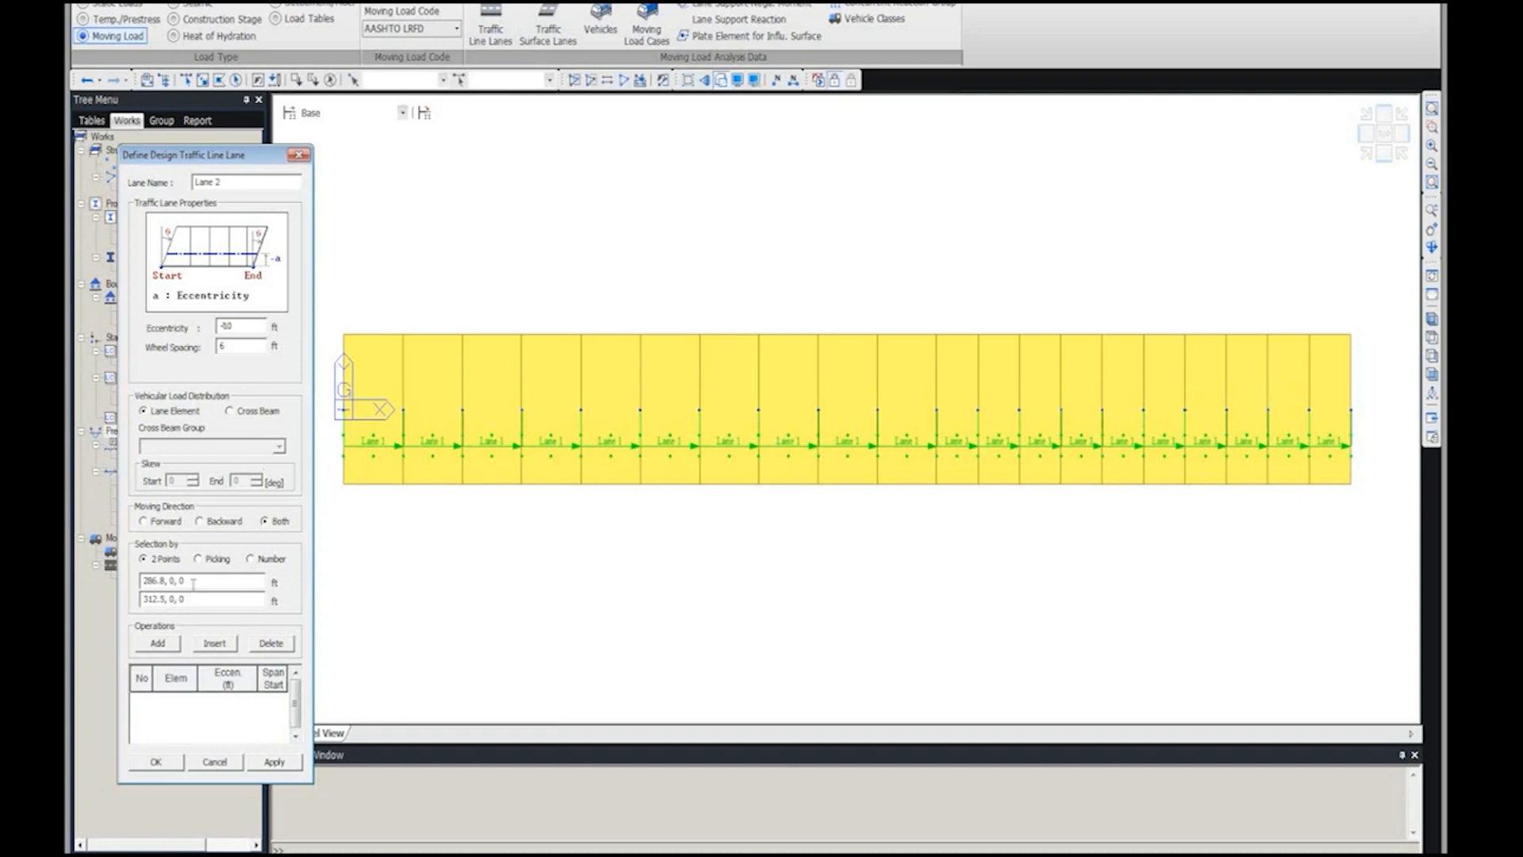
{"action": "left_click", "coordinate": [345, 411]}
{"action": "left_click", "coordinate": [1353, 410]}
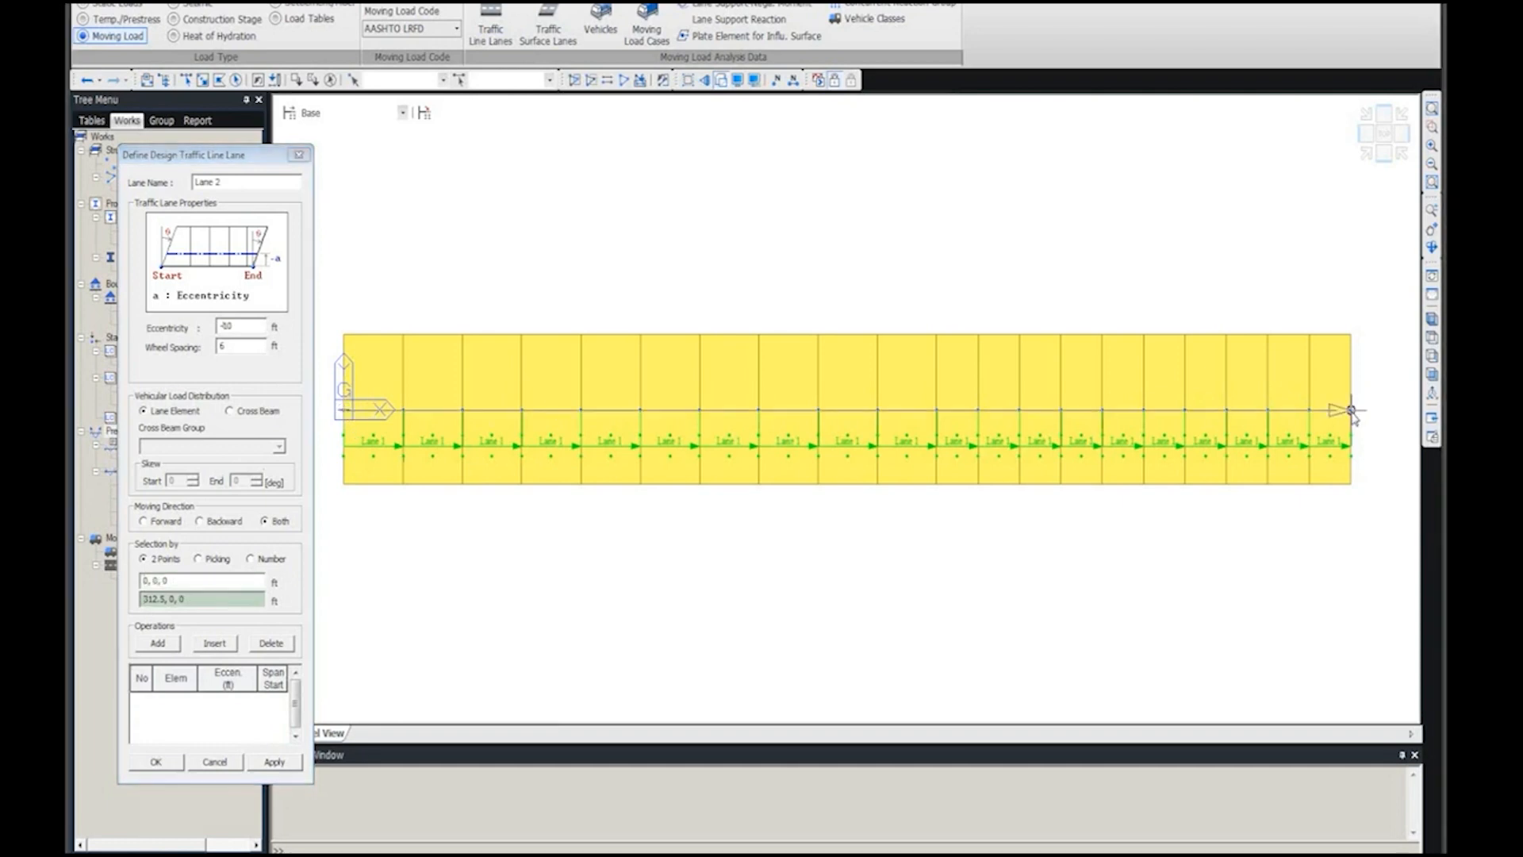
{"action": "left_click", "coordinate": [155, 762]}
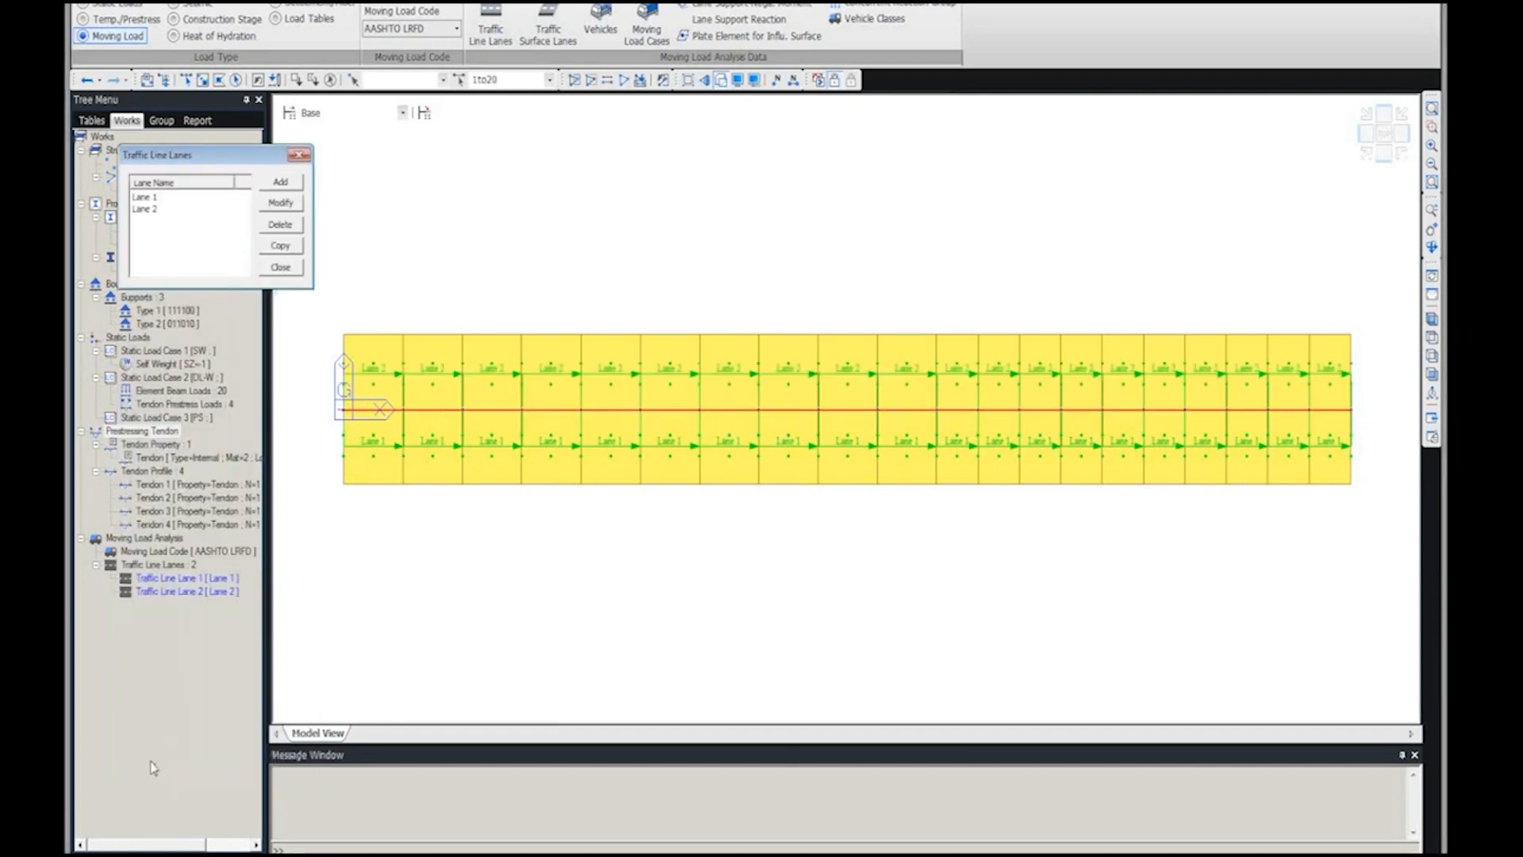
{"action": "left_click", "coordinate": [281, 267]}
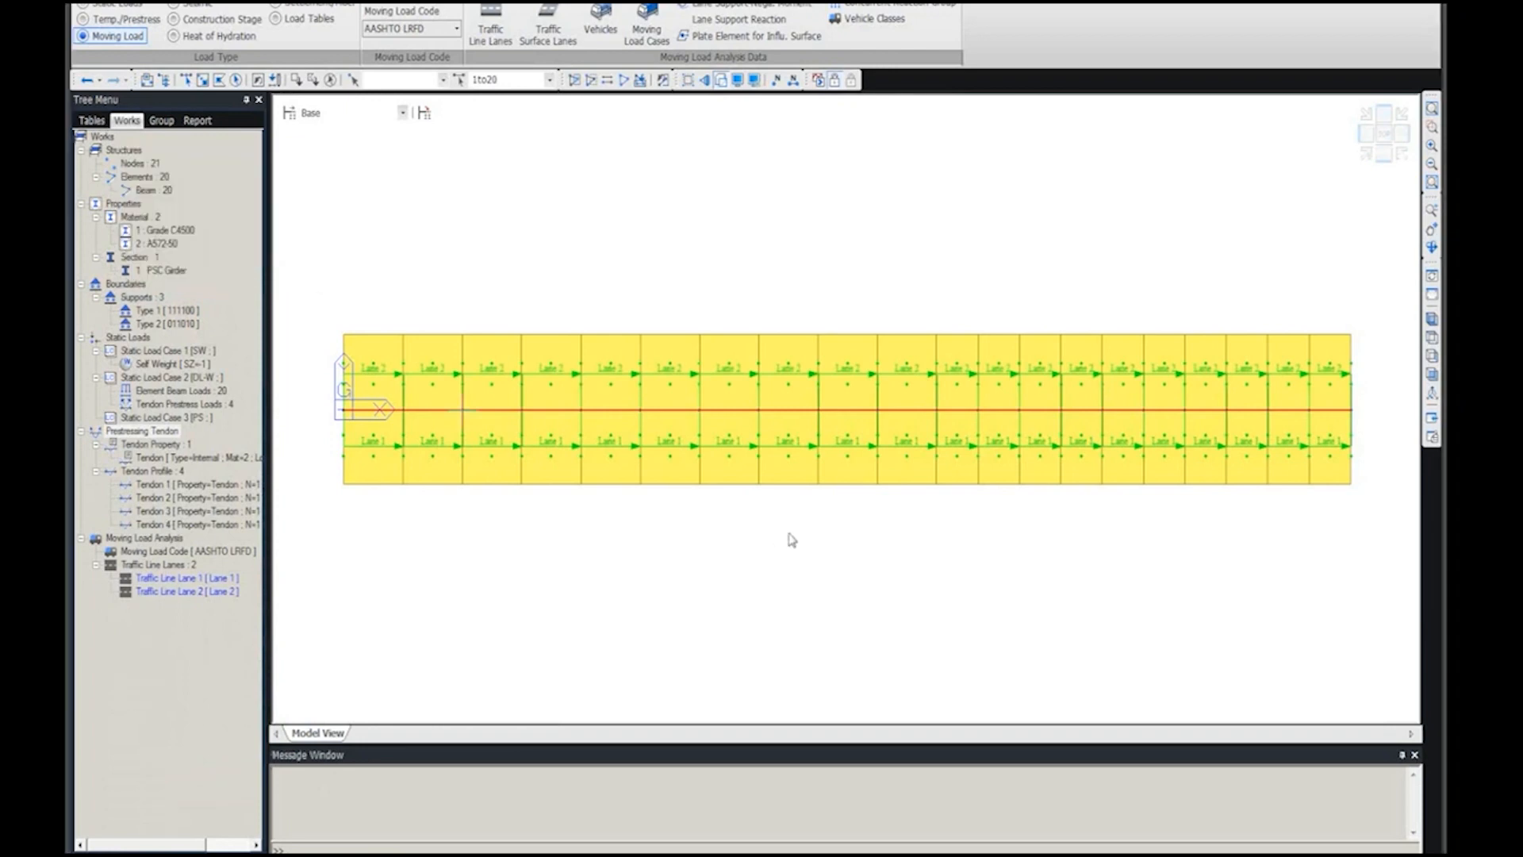
{"action": "middle_click_drag", "start_coordinate": [639, 578], "coordinate": [717, 430], "text": "ctrl"}
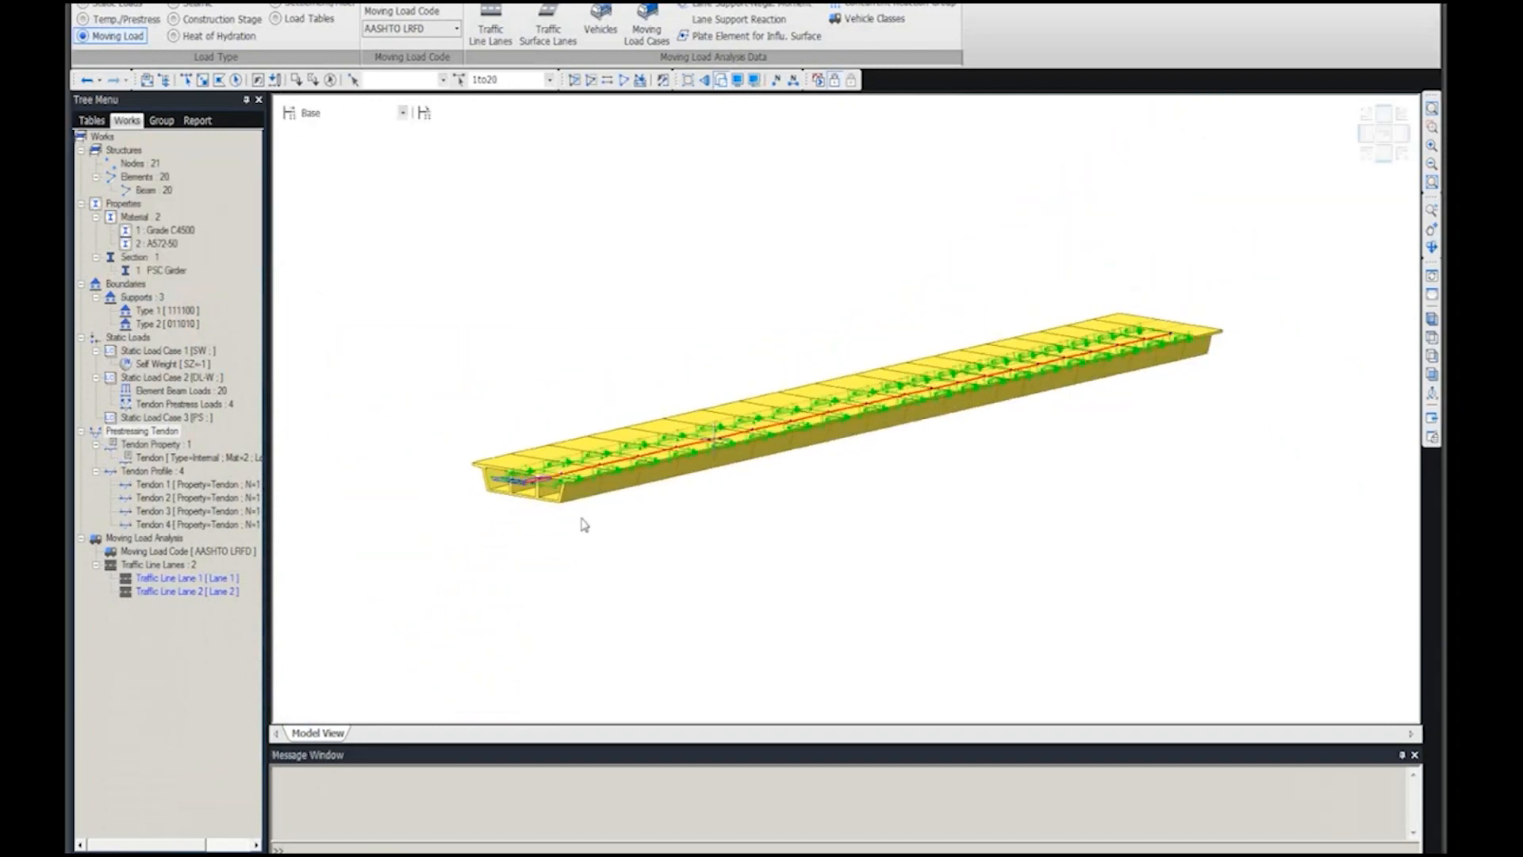
{"action": "scroll", "coordinate": [584, 517], "scroll_direction": "up", "scroll_amount": 5}
{"action": "middle_click_drag", "start_coordinate": [639, 486], "coordinate": [653, 554]}
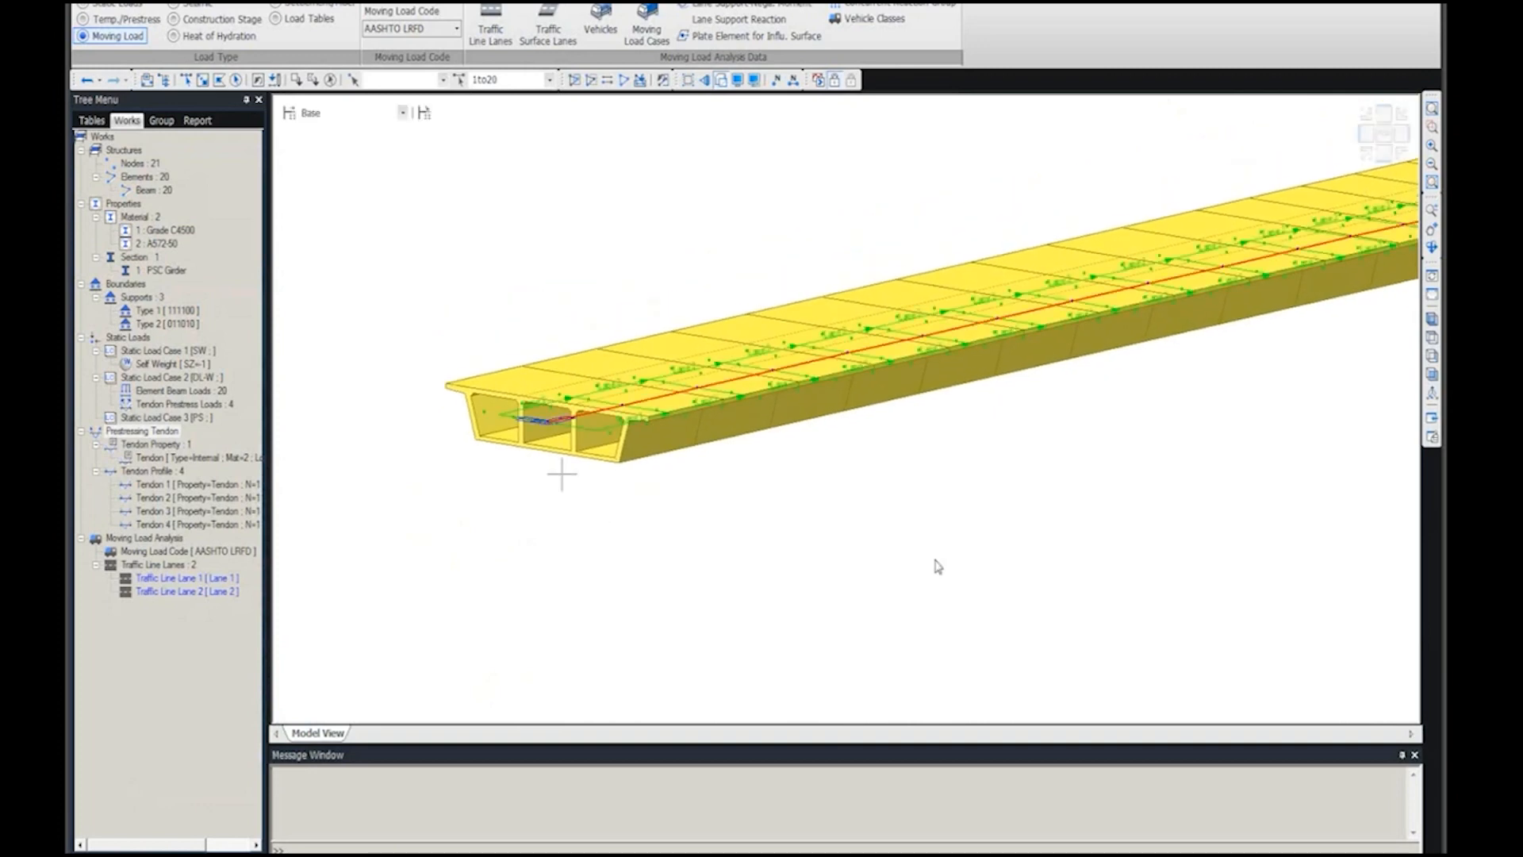
{"action": "left_click", "coordinate": [1433, 338]}
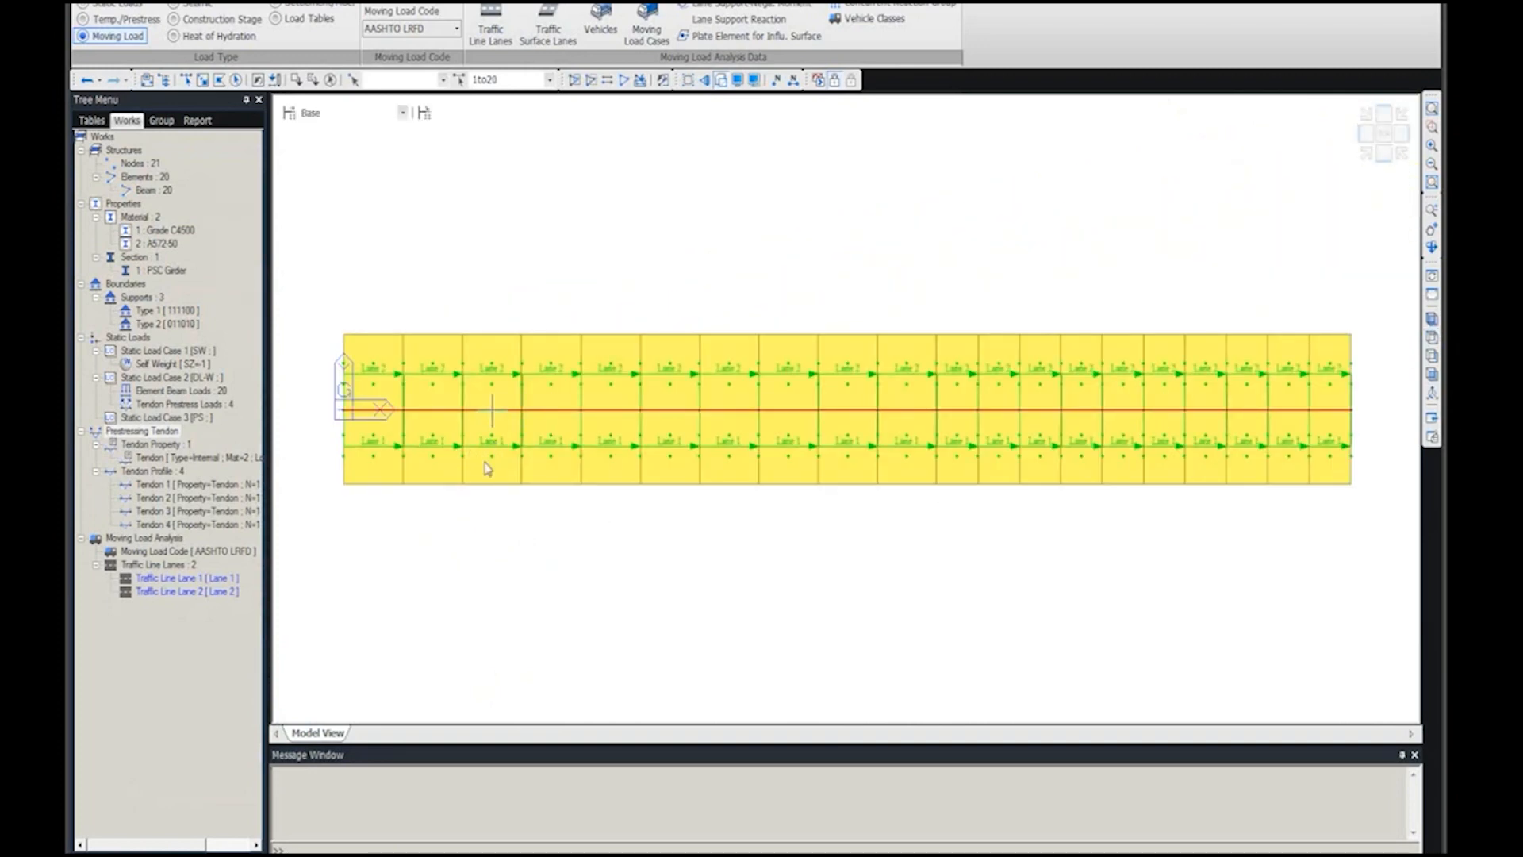
{"action": "mouse_move", "coordinate": [488, 469]}
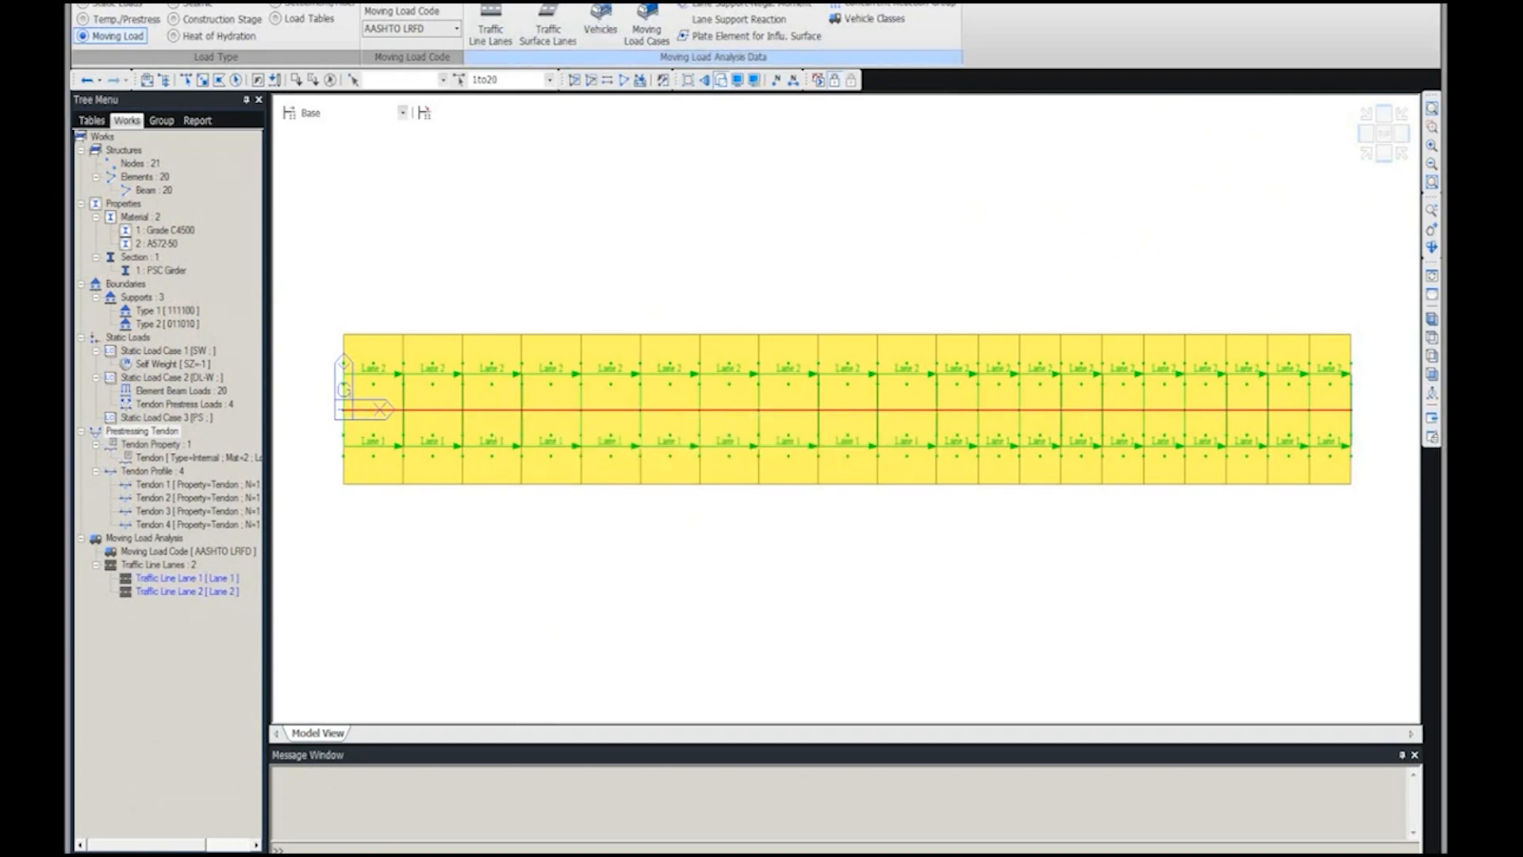
Add the standard AASHTO LRFD vehicle HL-93TRK with a dynamic load allowance of 33%.
{"action": "left_click", "coordinate": [601, 23]}
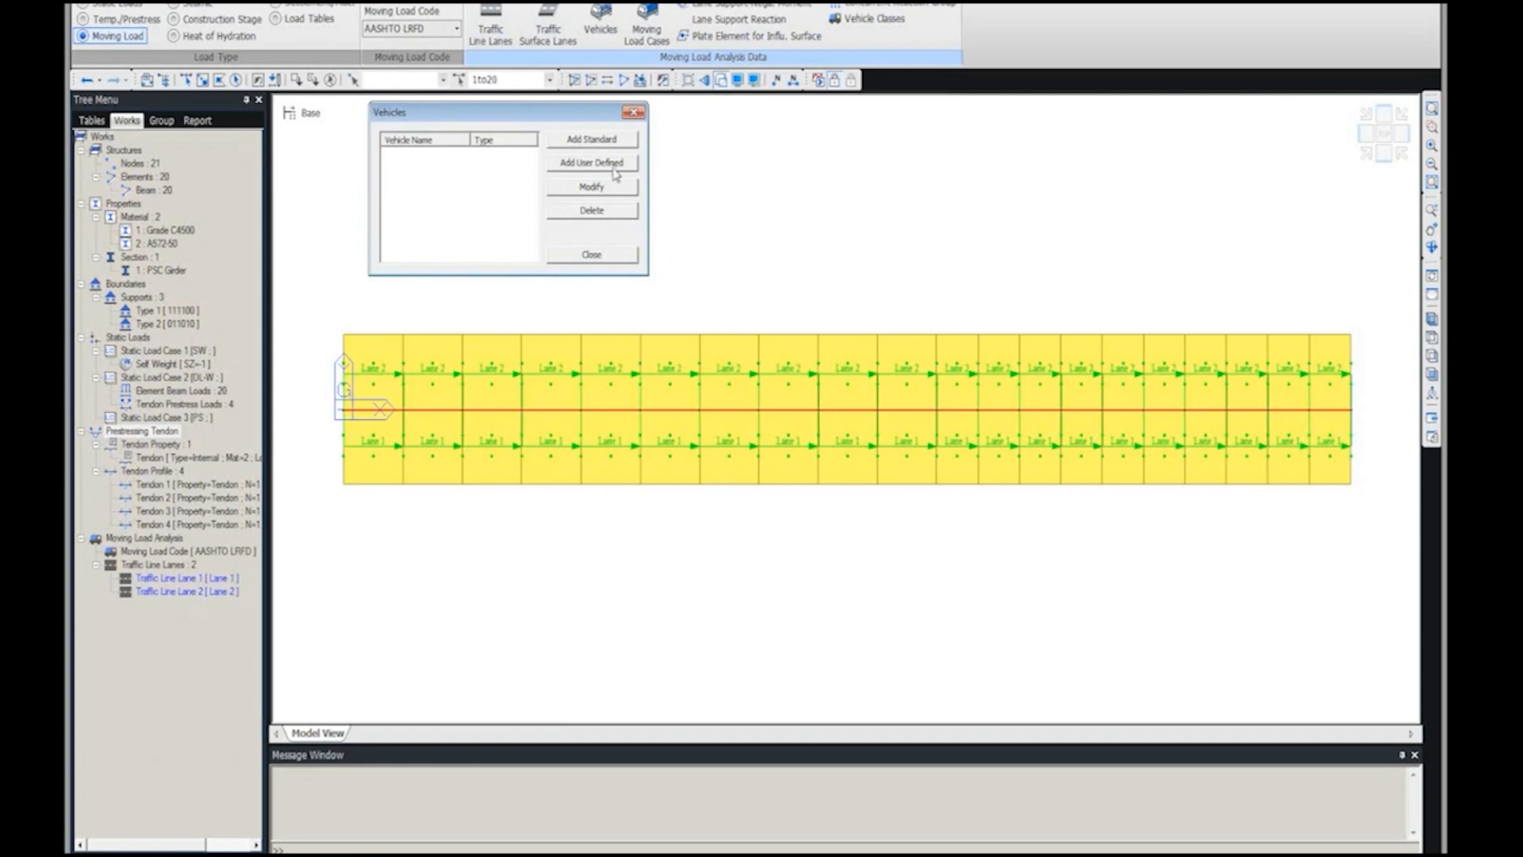
{"action": "left_click", "coordinate": [599, 142]}
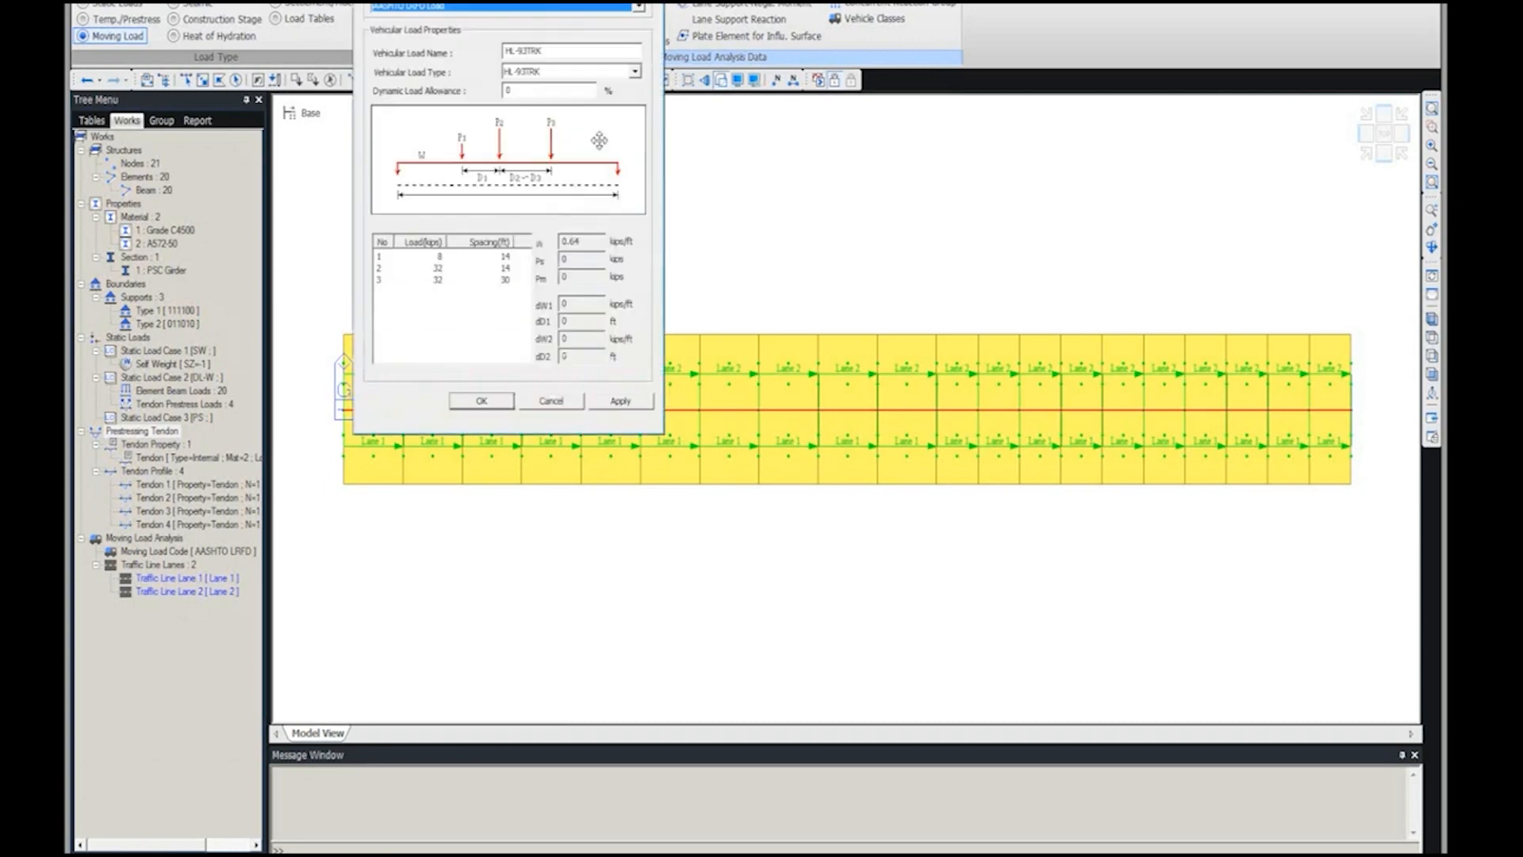
{"action": "left_click_drag", "start_coordinate": [580, 0], "coordinate": [660, 119]}
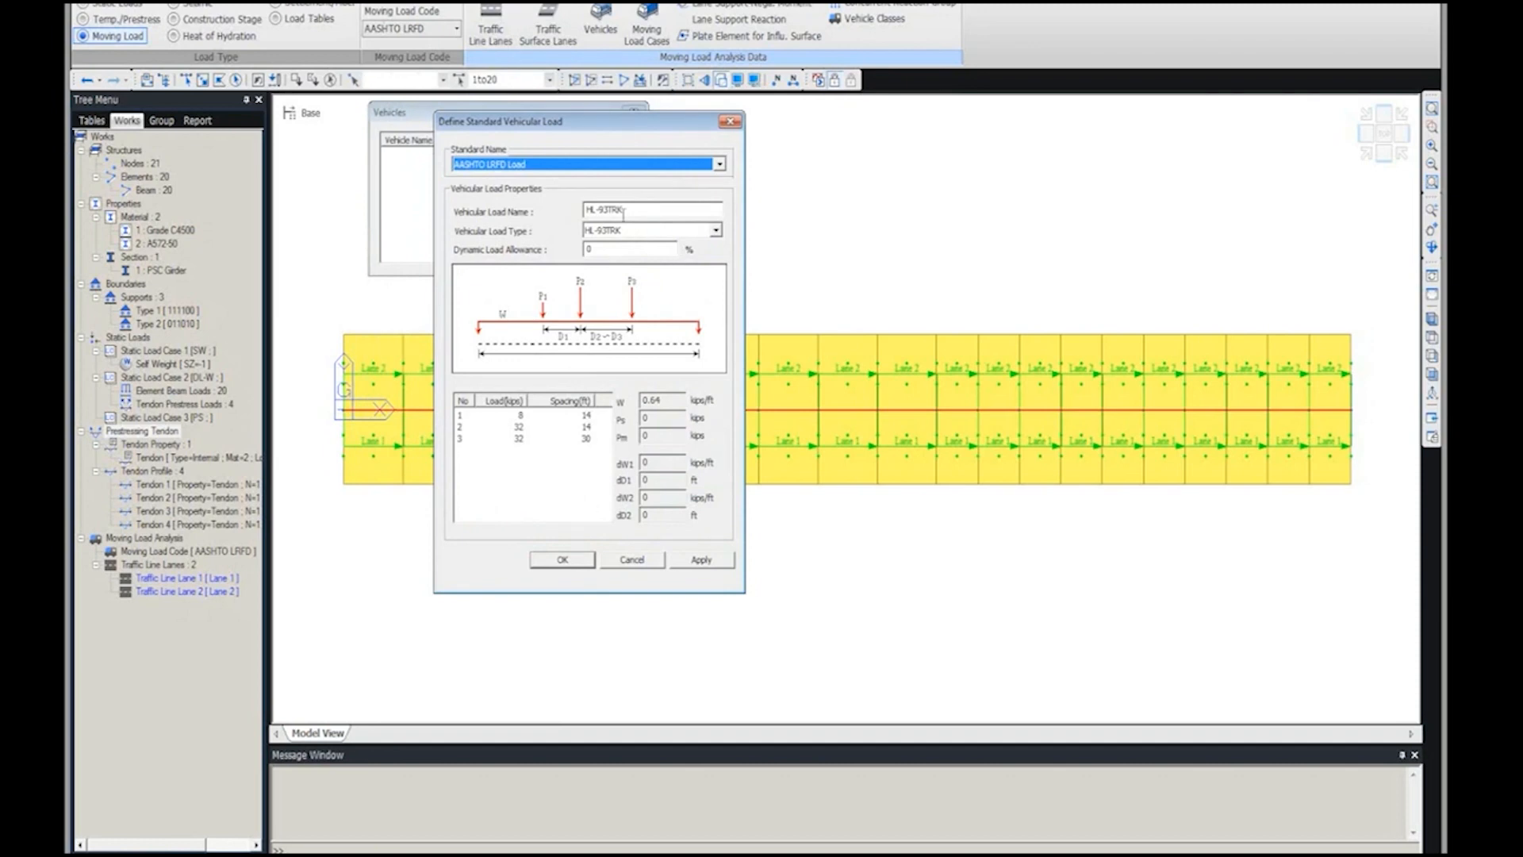
{"action": "left_click", "coordinate": [591, 167]}
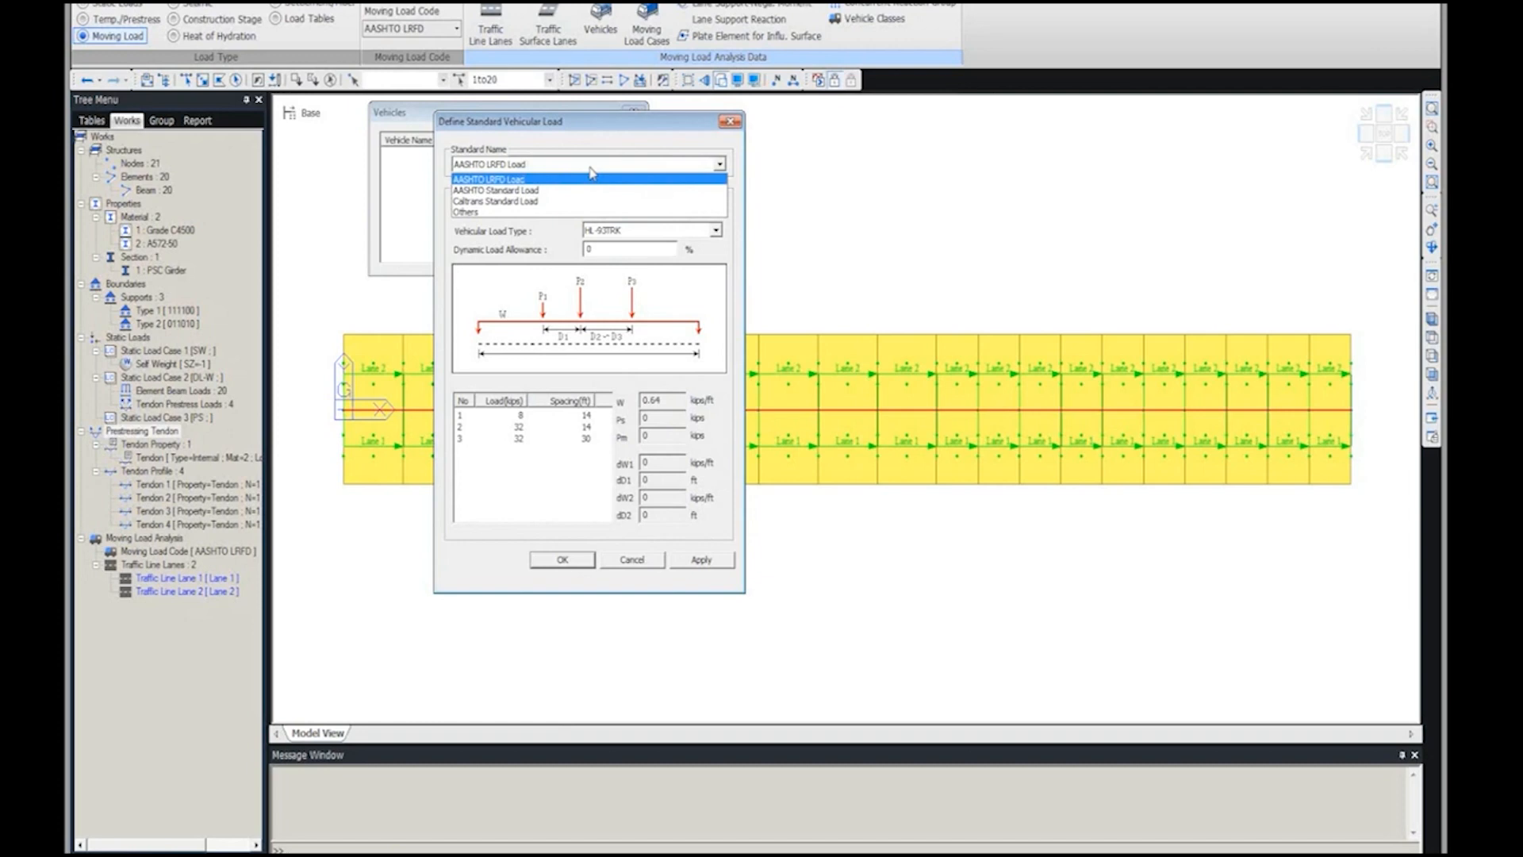
{"action": "left_click", "coordinate": [589, 168]}
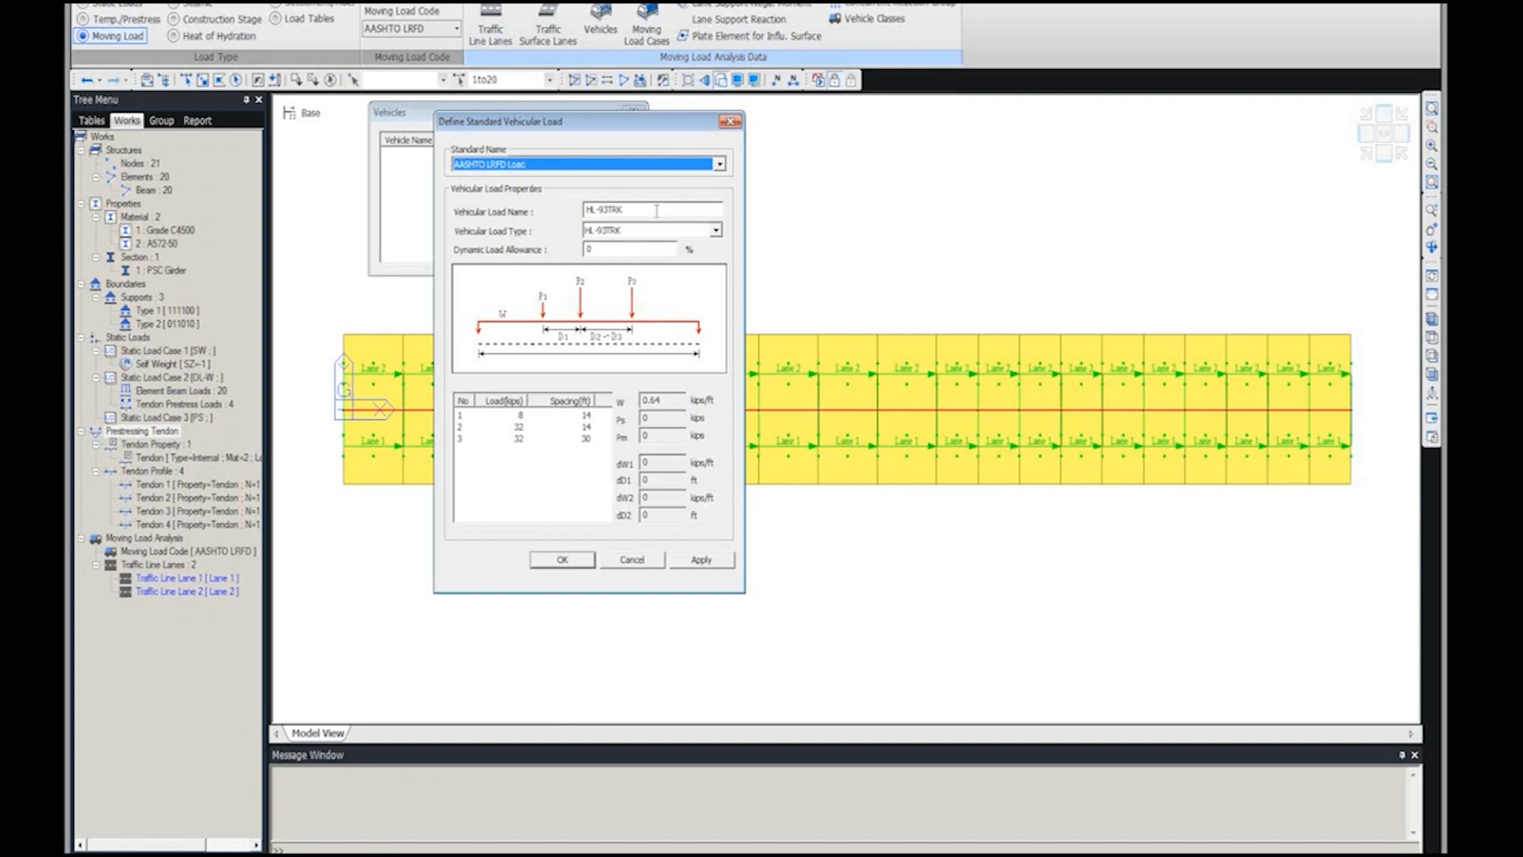
{"action": "double_click", "coordinate": [587, 250]}
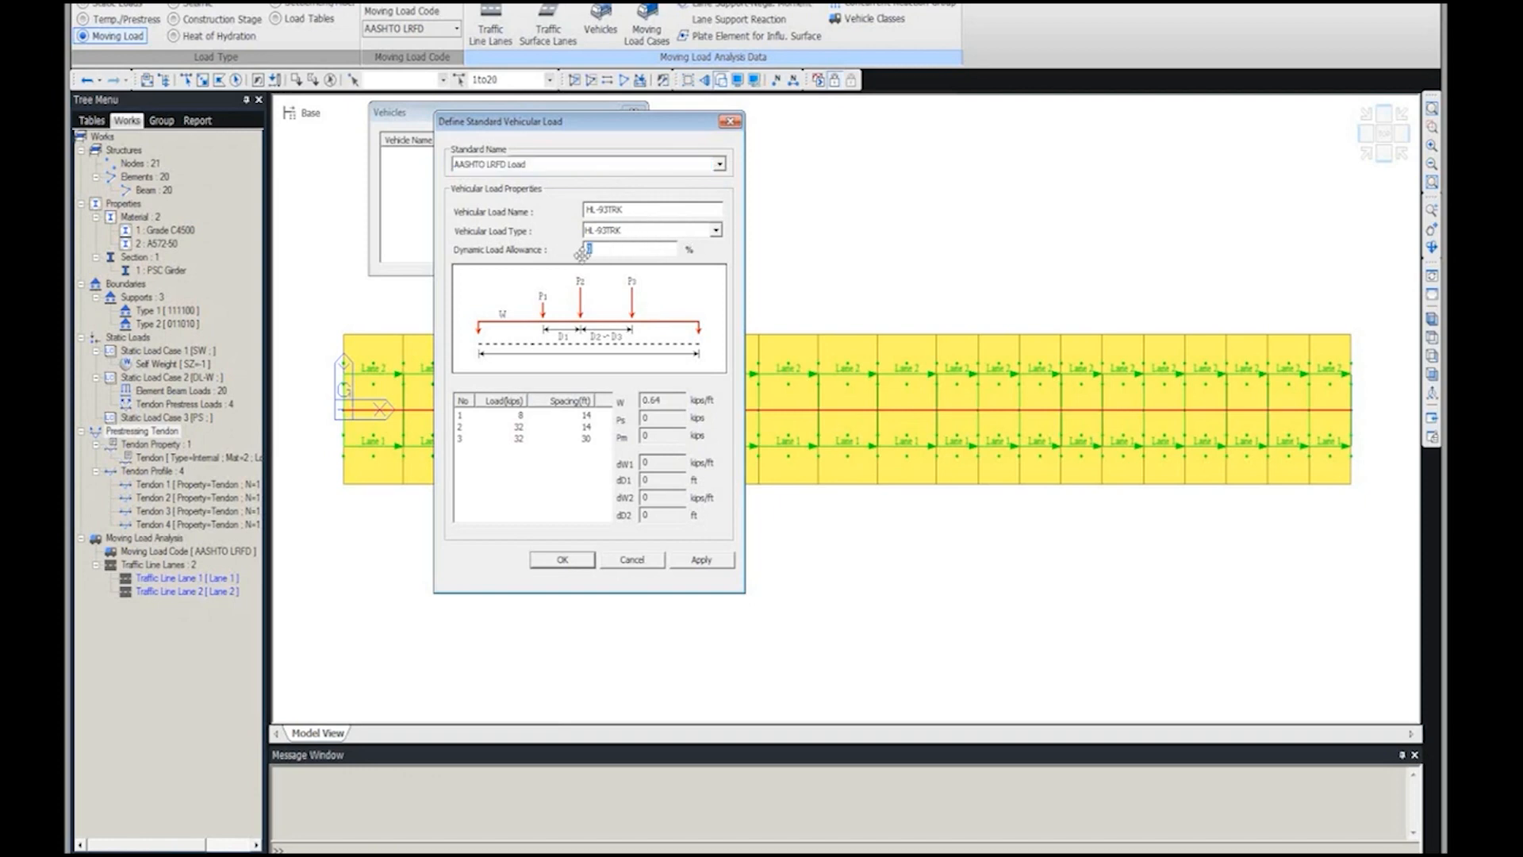
{"action": "type", "text": "33"}
{"action": "left_click", "coordinate": [563, 559]}
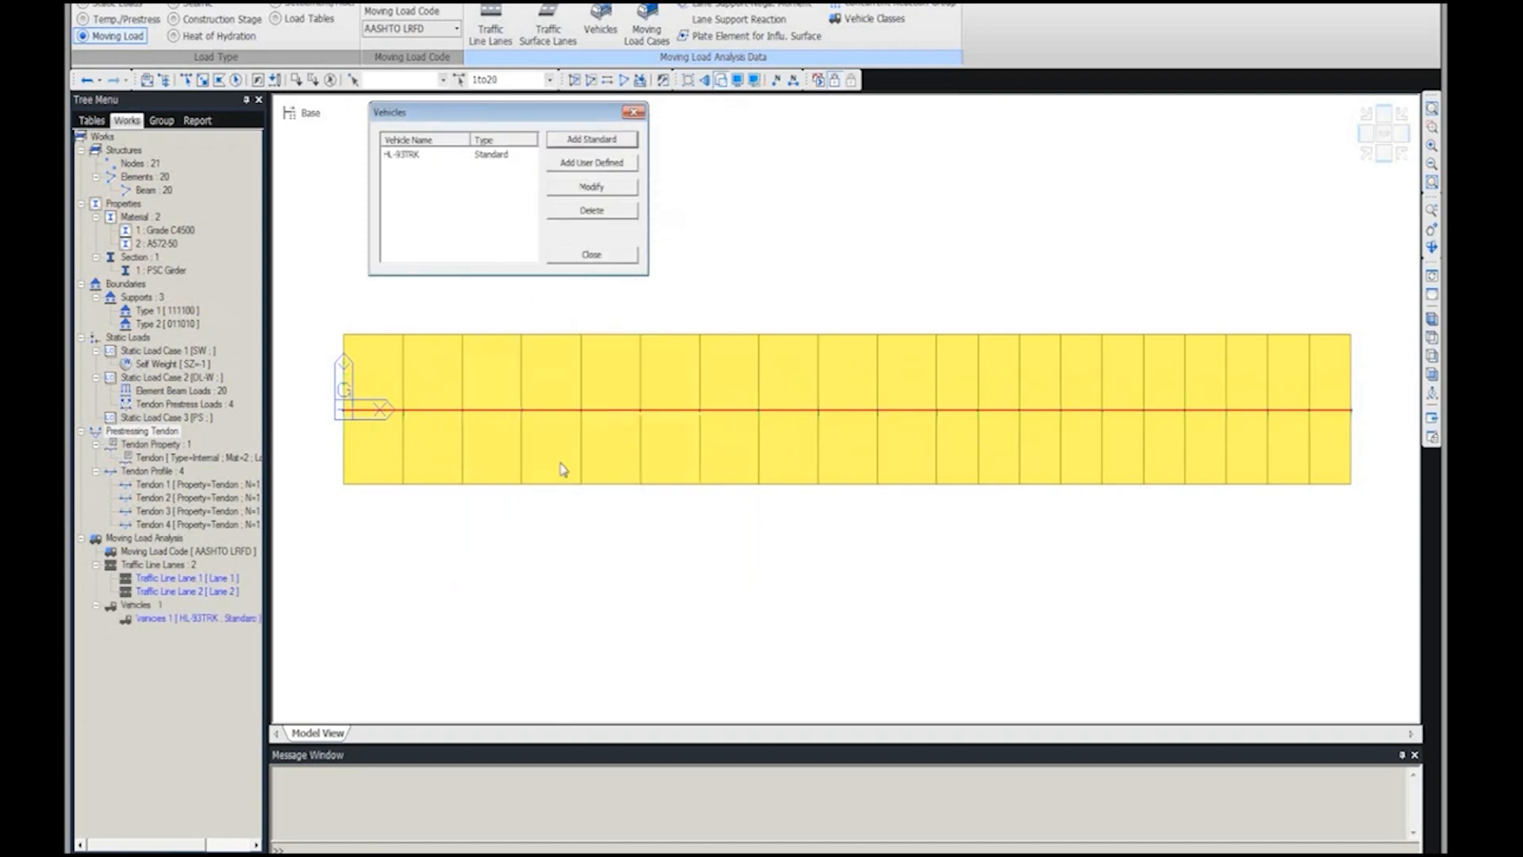
Add the standard AASHTO LRFD vehicle HL-93TDM with a dynamic load allowance of 33%.
{"action": "left_click", "coordinate": [585, 142]}
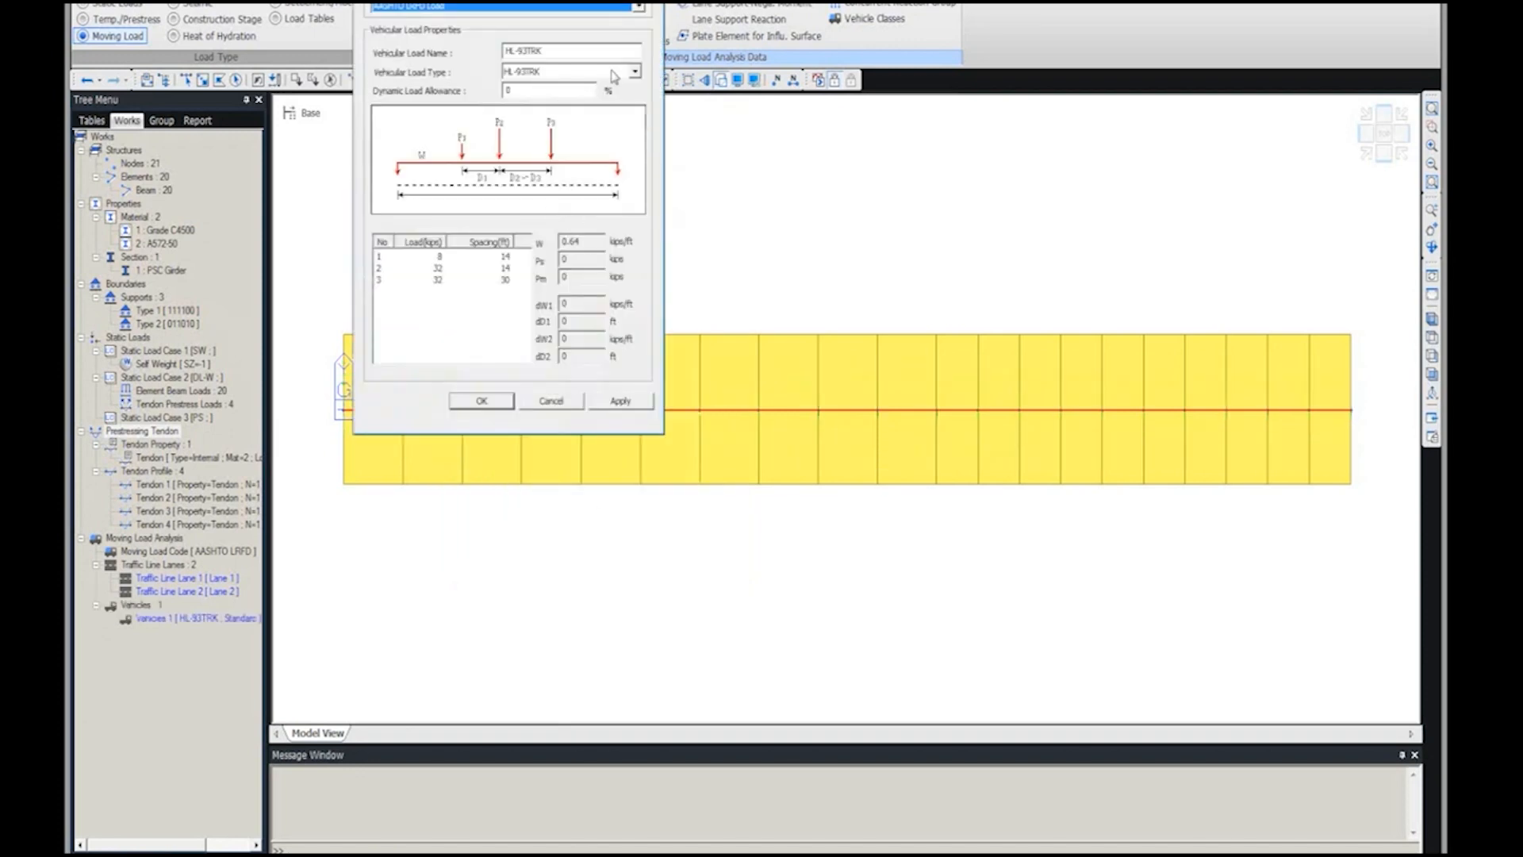
{"action": "left_click", "coordinate": [636, 72]}
{"action": "left_click", "coordinate": [571, 105]}
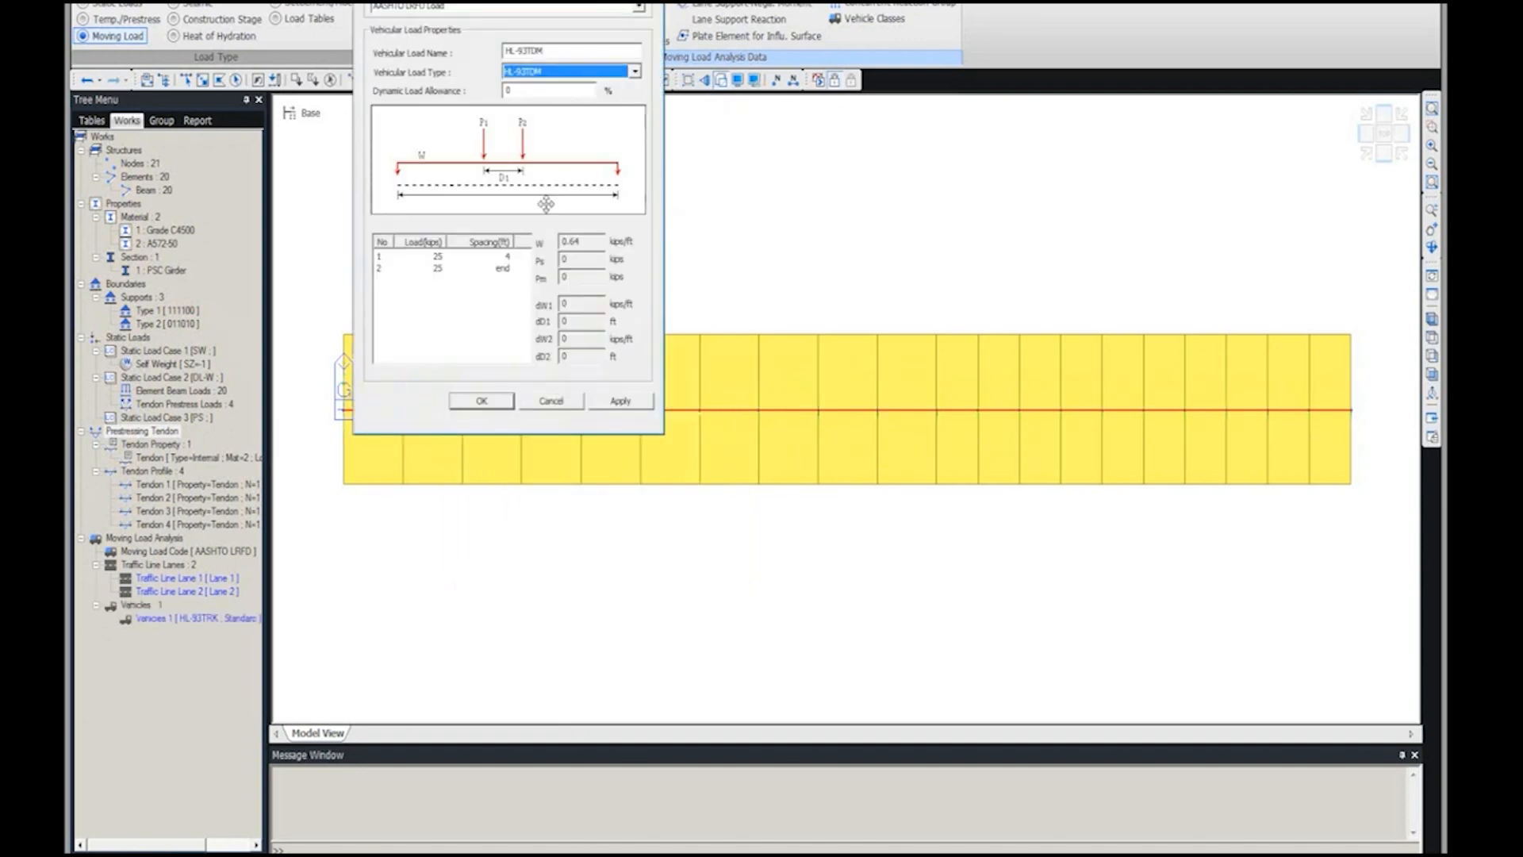
{"action": "double_click", "coordinate": [512, 90]}
{"action": "type", "text": "33"}
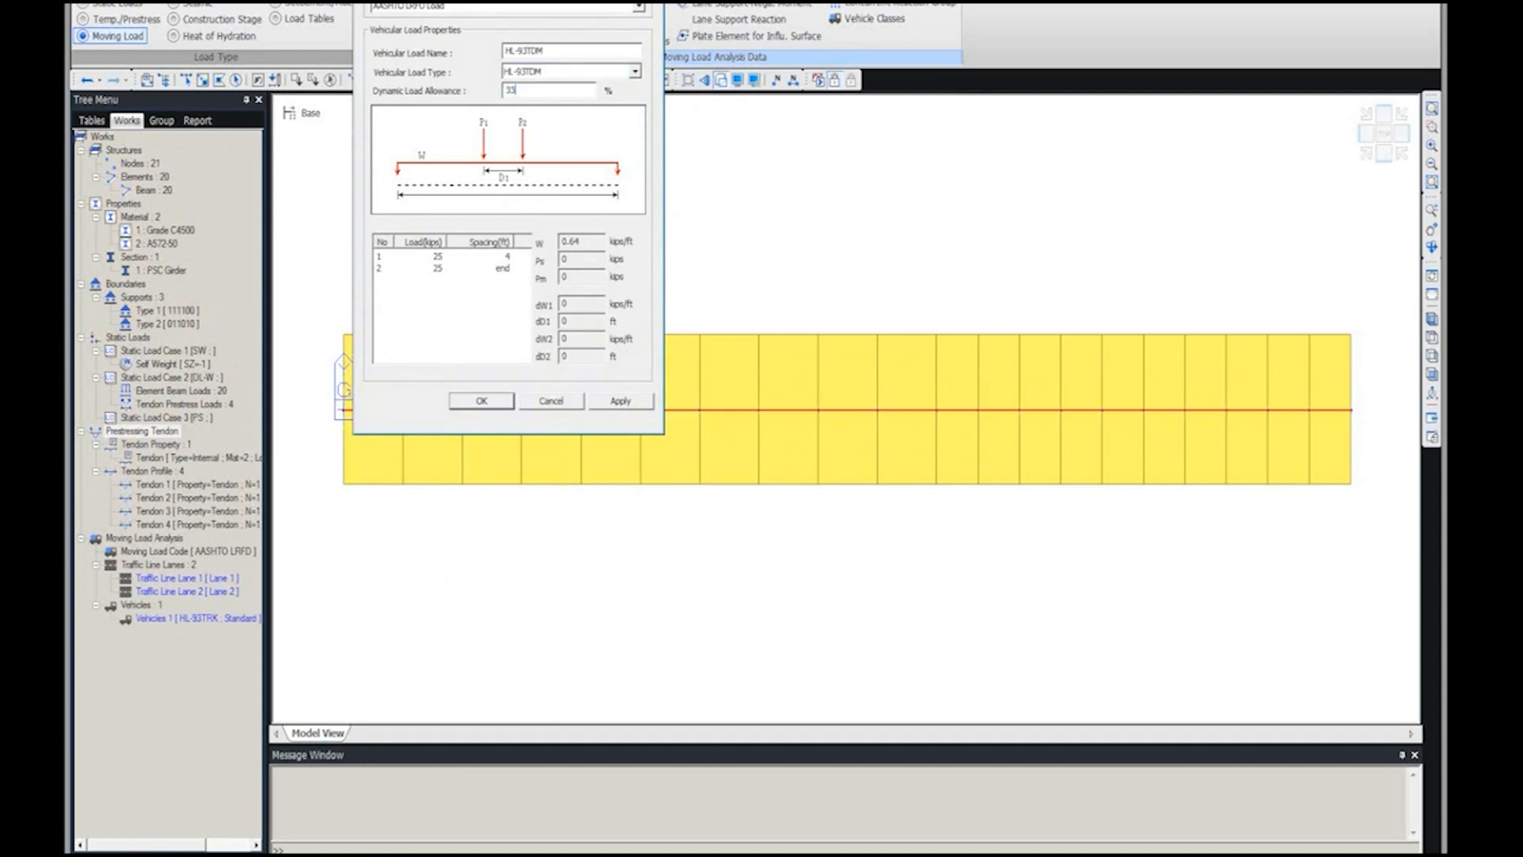
{"action": "left_click", "coordinate": [481, 401]}
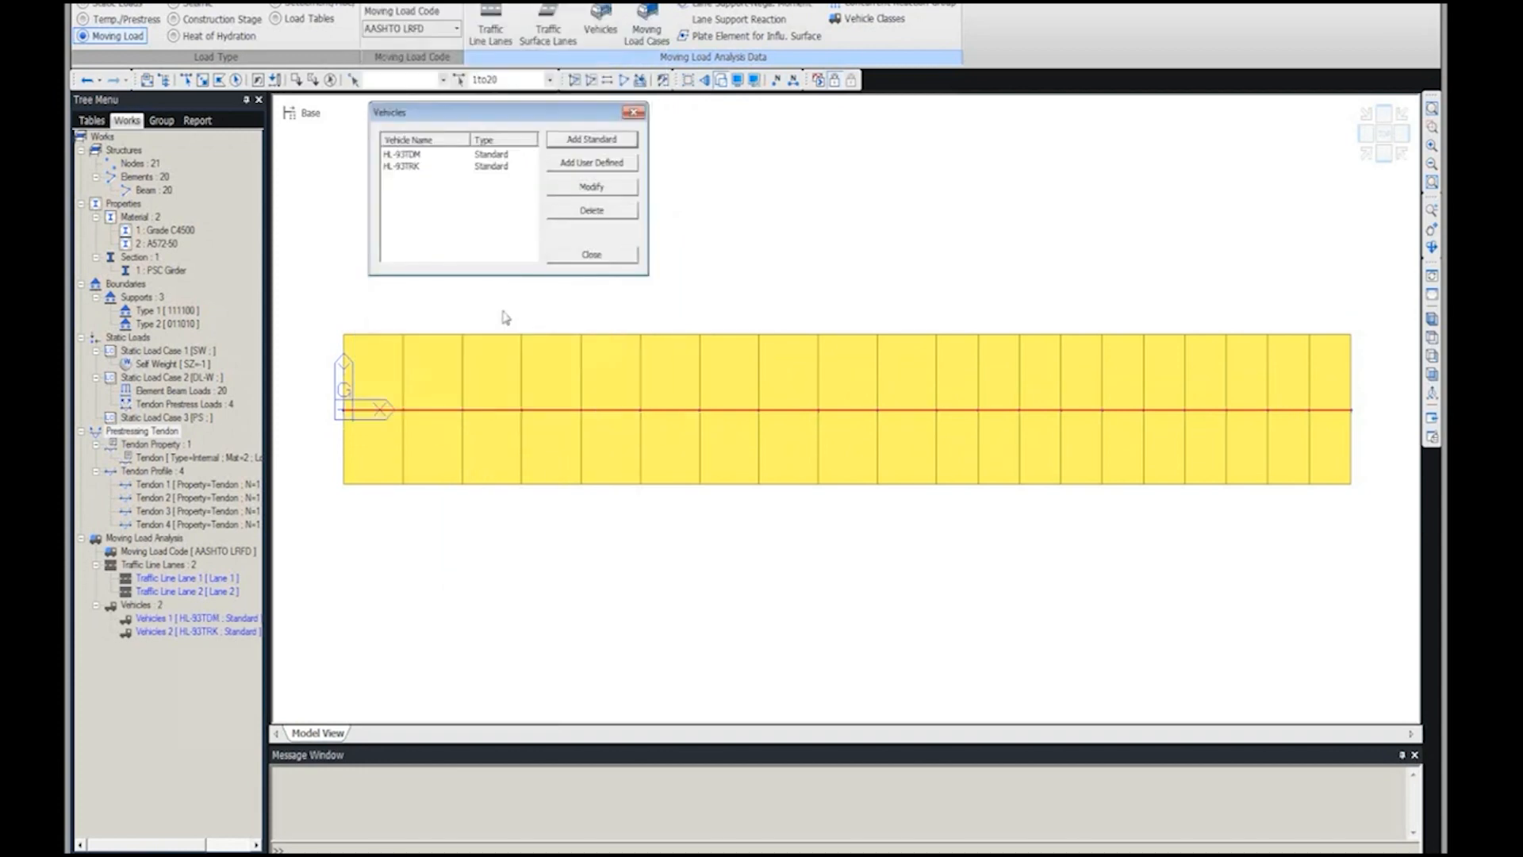
Start a user-defined vehicular load from the vehicle list.
{"action": "left_click_drag", "start_coordinate": [516, 129], "coordinate": [532, 194]}
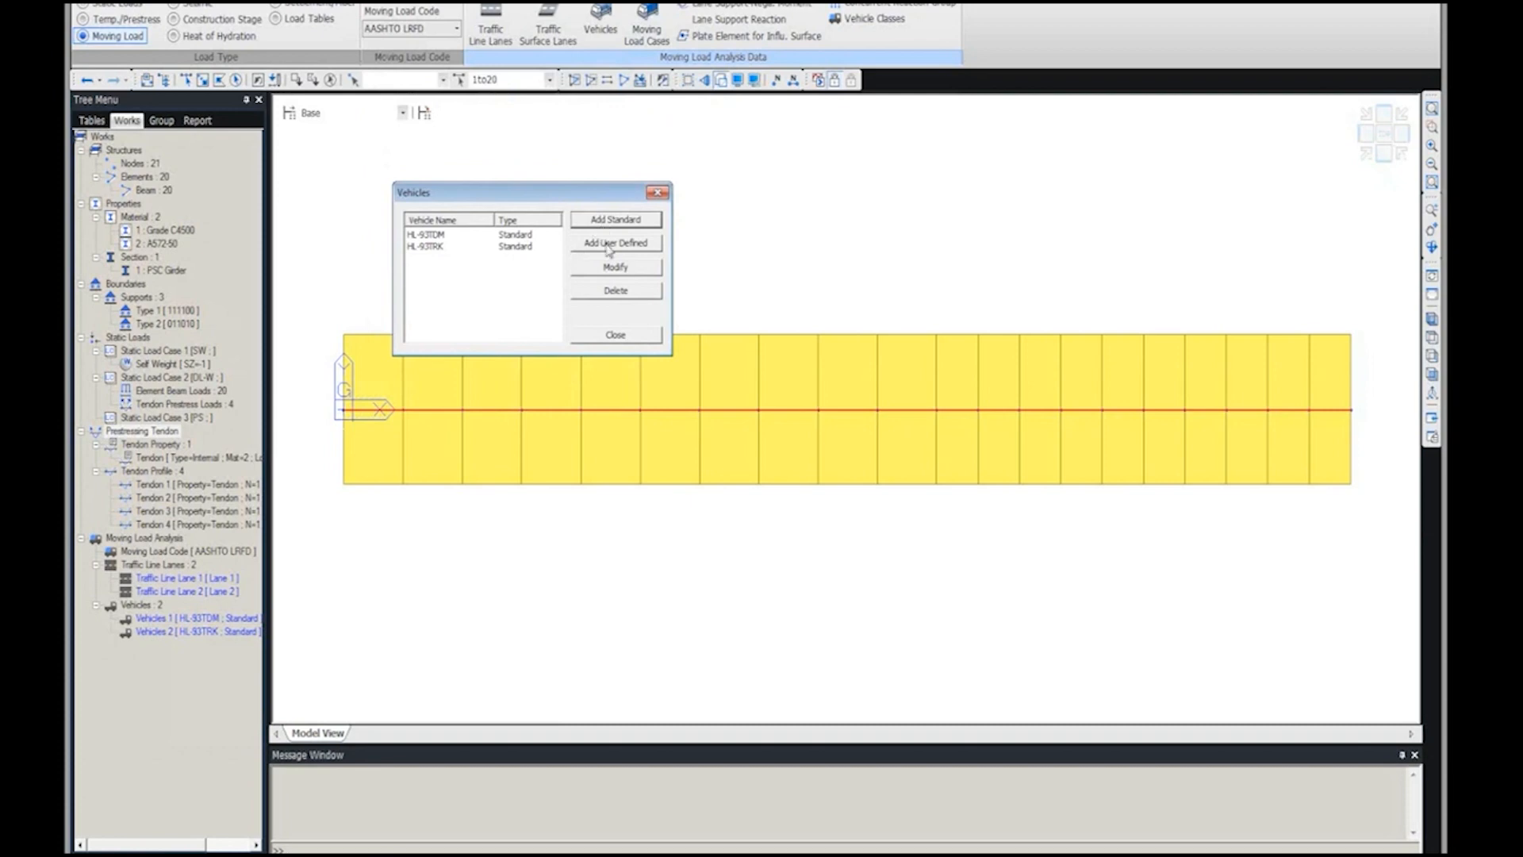
{"action": "left_click", "coordinate": [609, 246]}
{"action": "left_click_drag", "start_coordinate": [525, 5], "coordinate": [653, 97]}
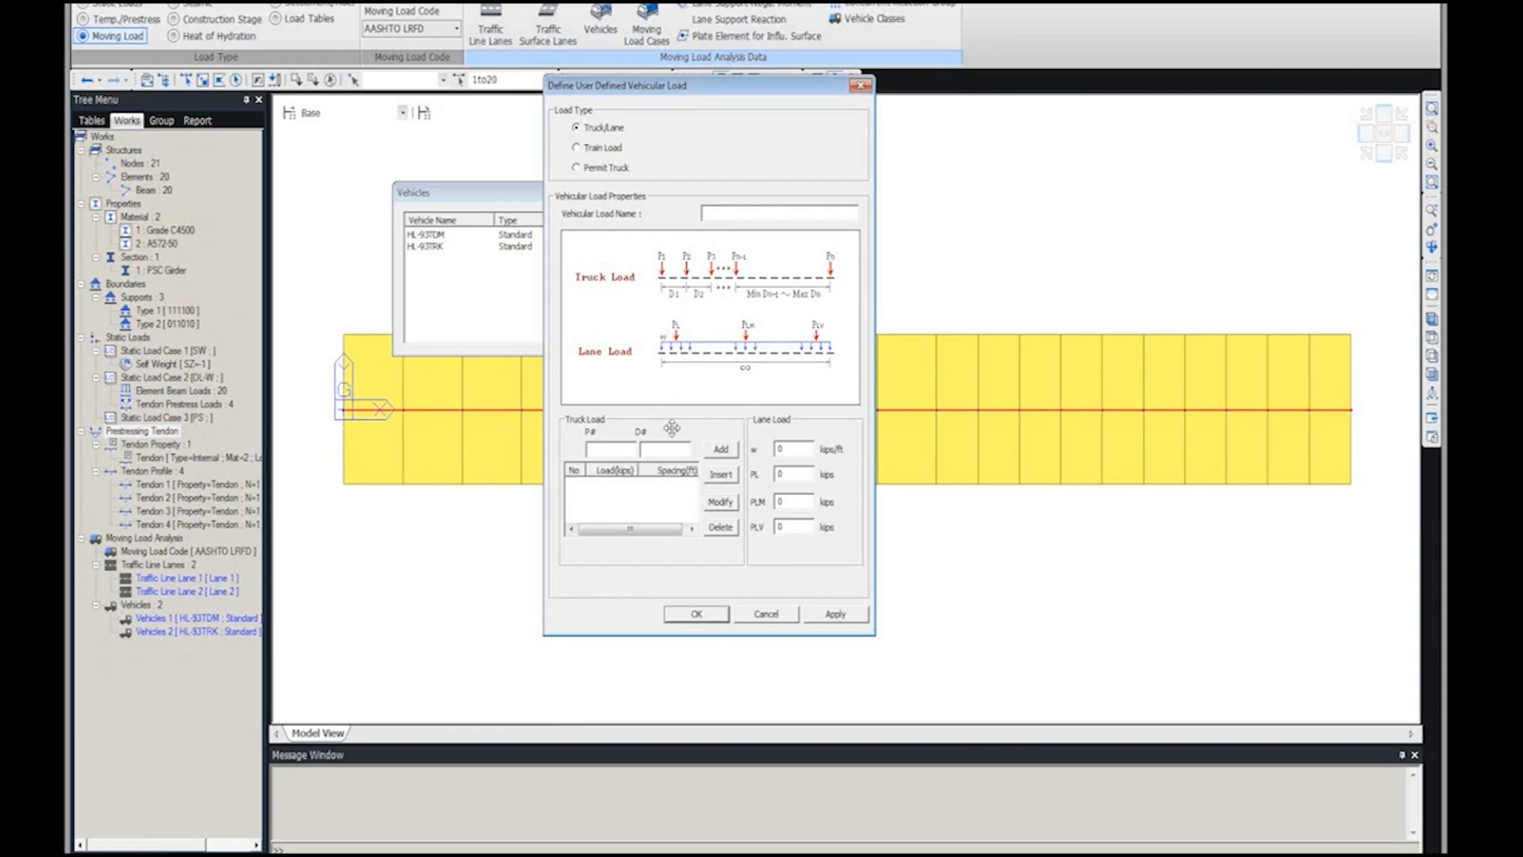
{"action": "double_click", "coordinate": [781, 449]}
{"action": "key", "text": "Escape"}
{"action": "left_click_drag", "start_coordinate": [0, 20], "coordinate": [864, 17]}
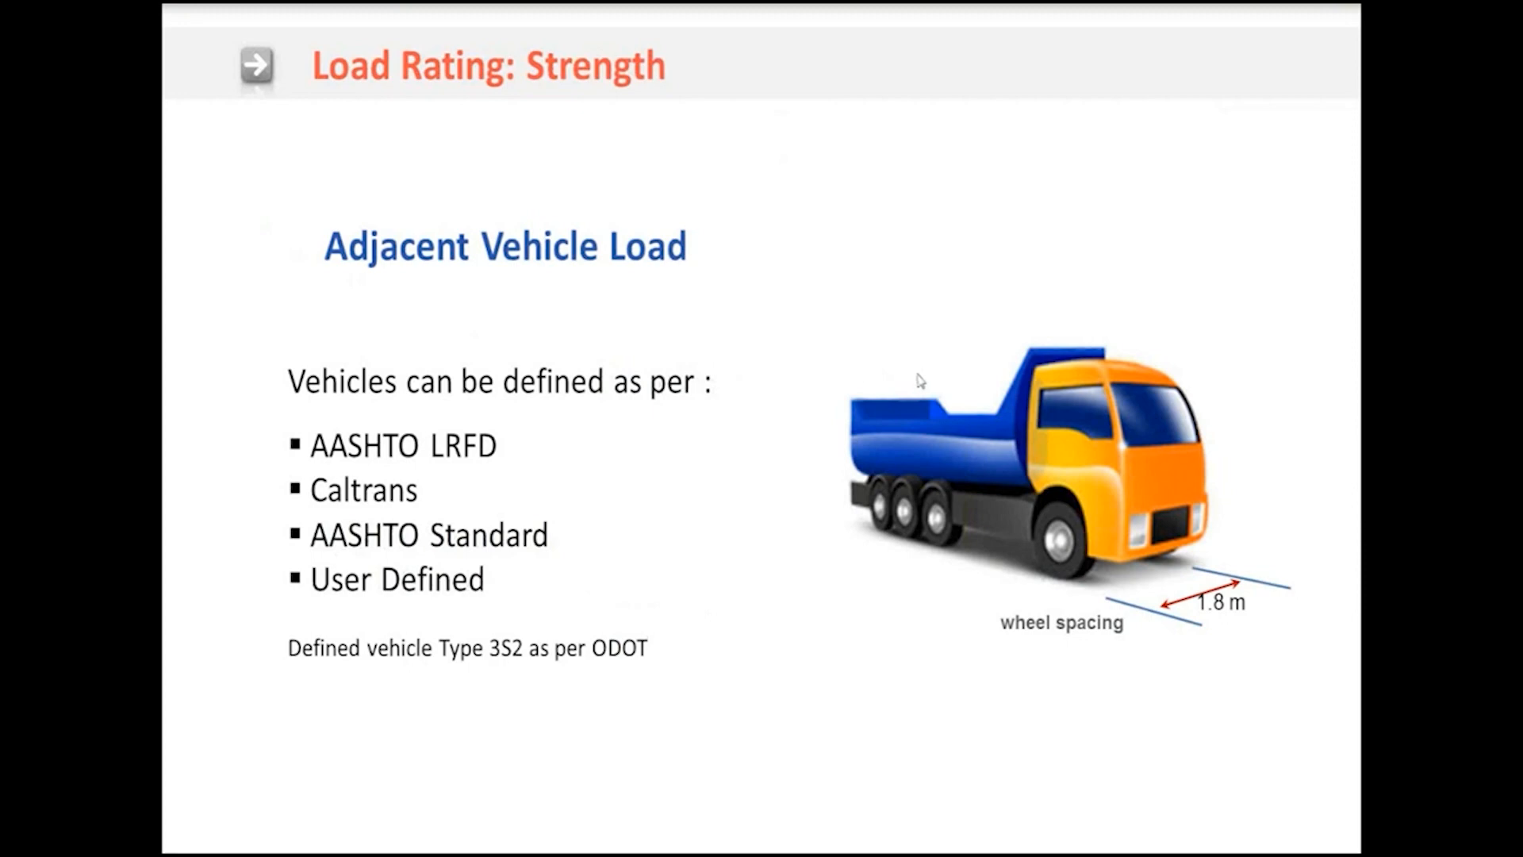
{"action": "left_click", "coordinate": [568, 549]}
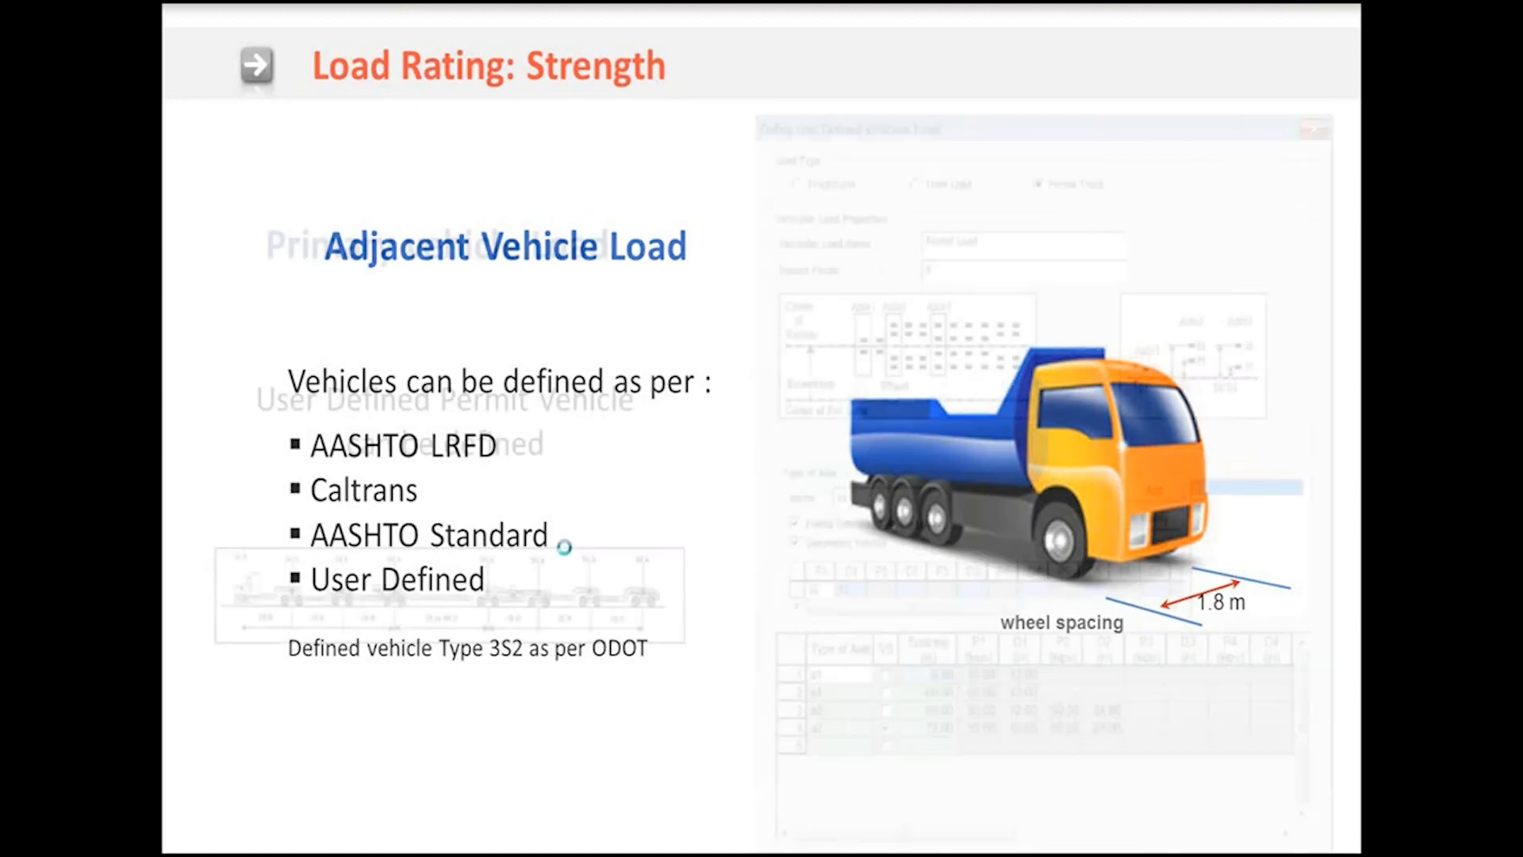
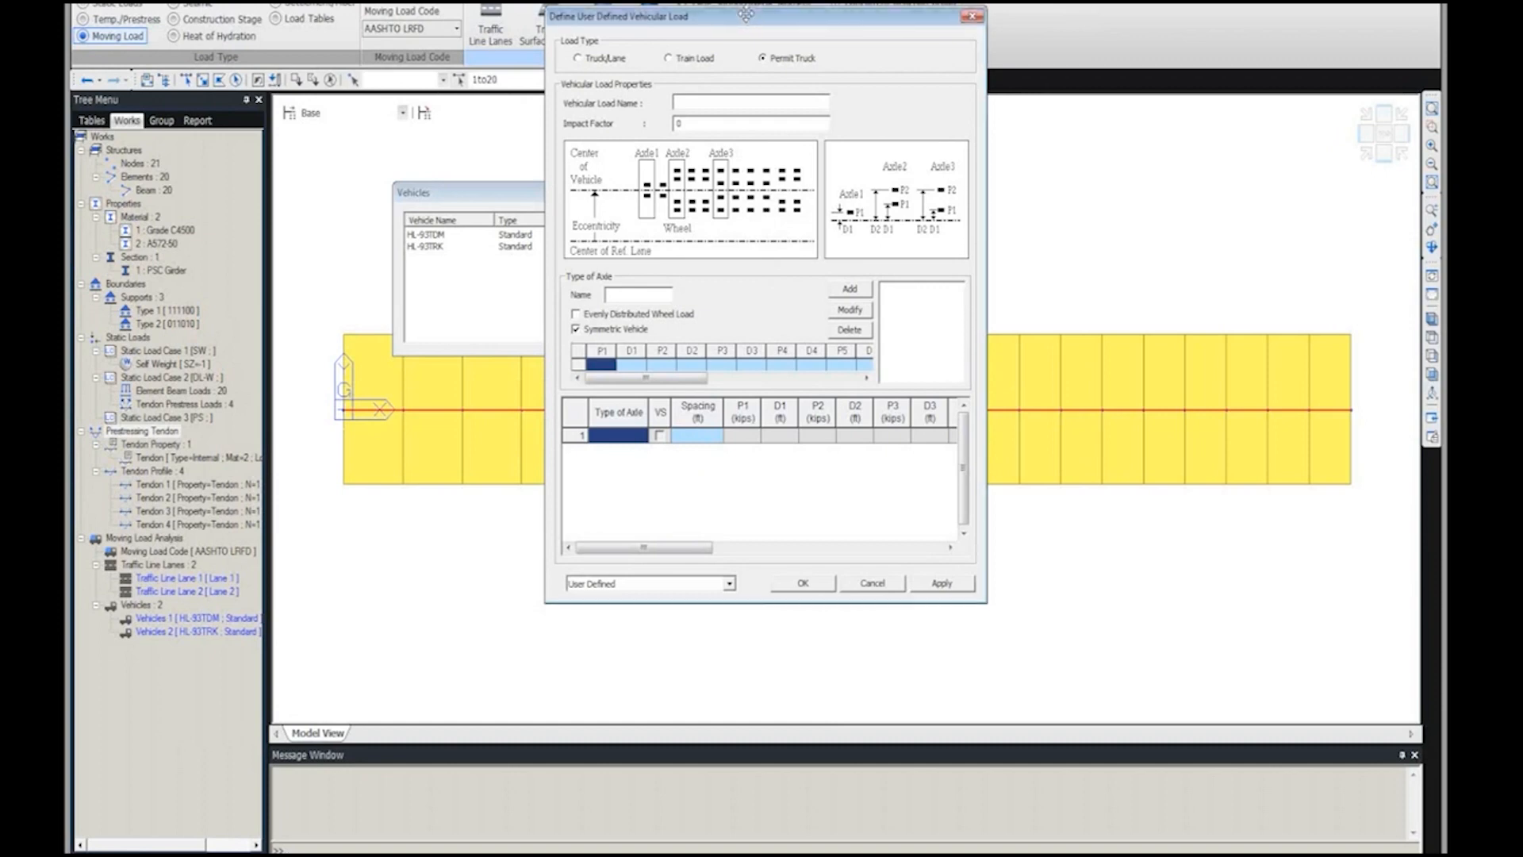
Check the predefined permit truck types, keep User Defined and name the permit truck load PM 1.
{"action": "left_click_drag", "start_coordinate": [747, 13], "coordinate": [711, 61]}
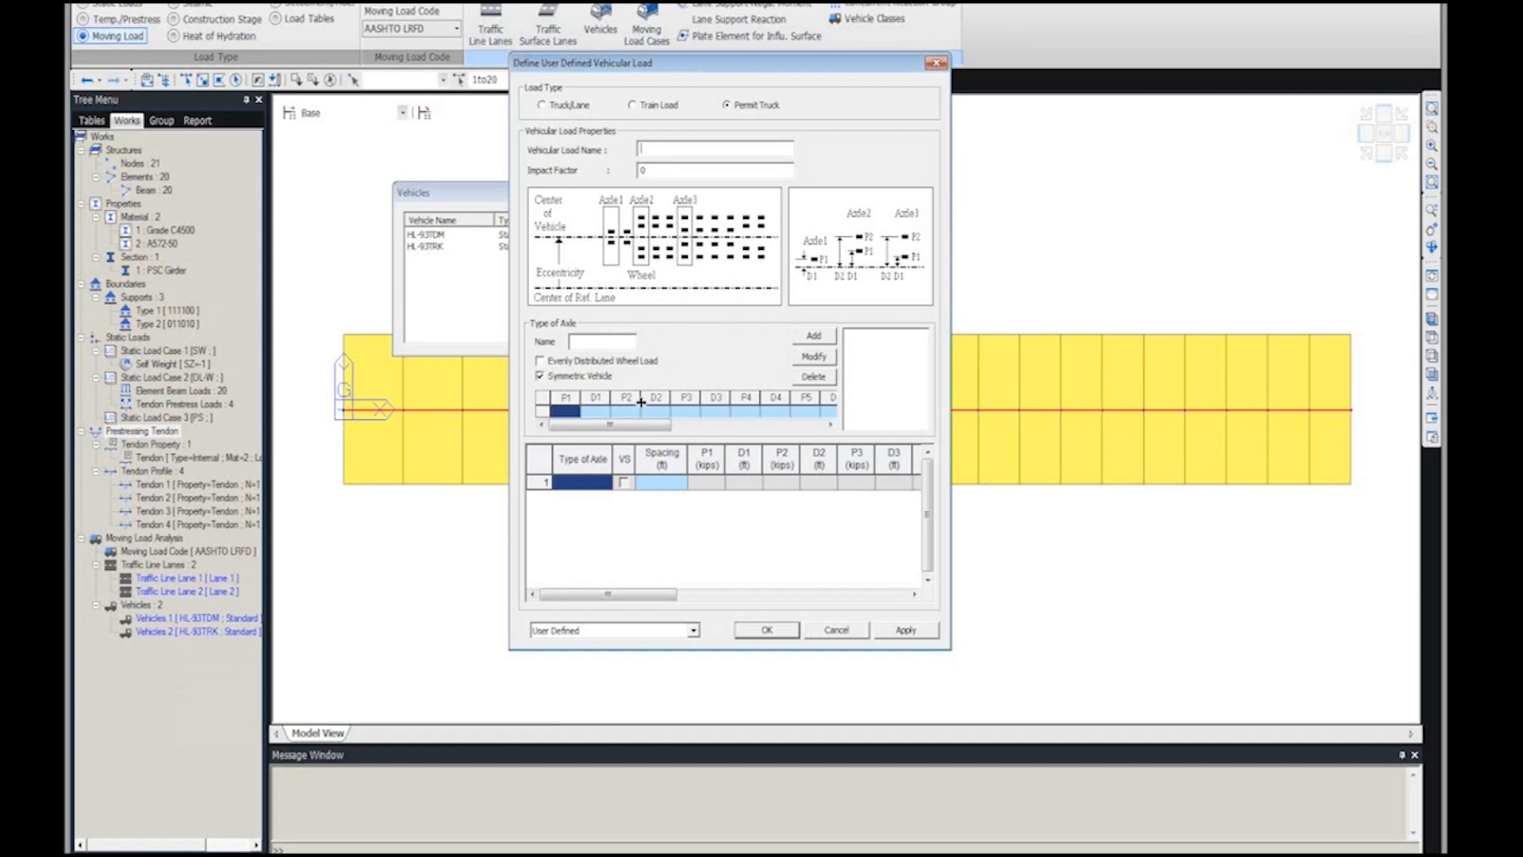
{"action": "left_click", "coordinate": [693, 630]}
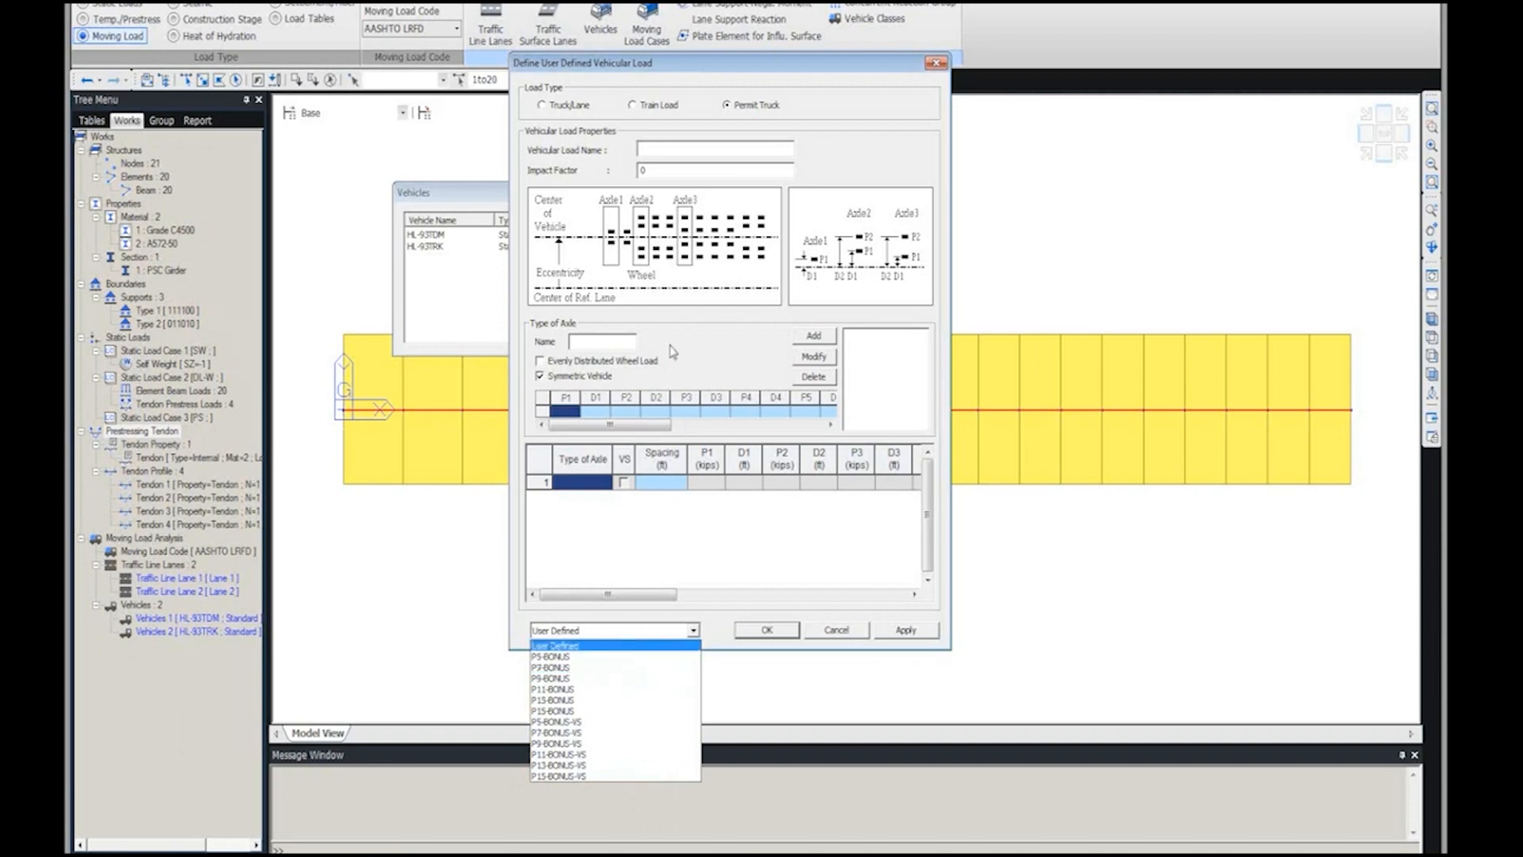
{"action": "left_click", "coordinate": [675, 152]}
{"action": "left_click", "coordinate": [675, 152]}
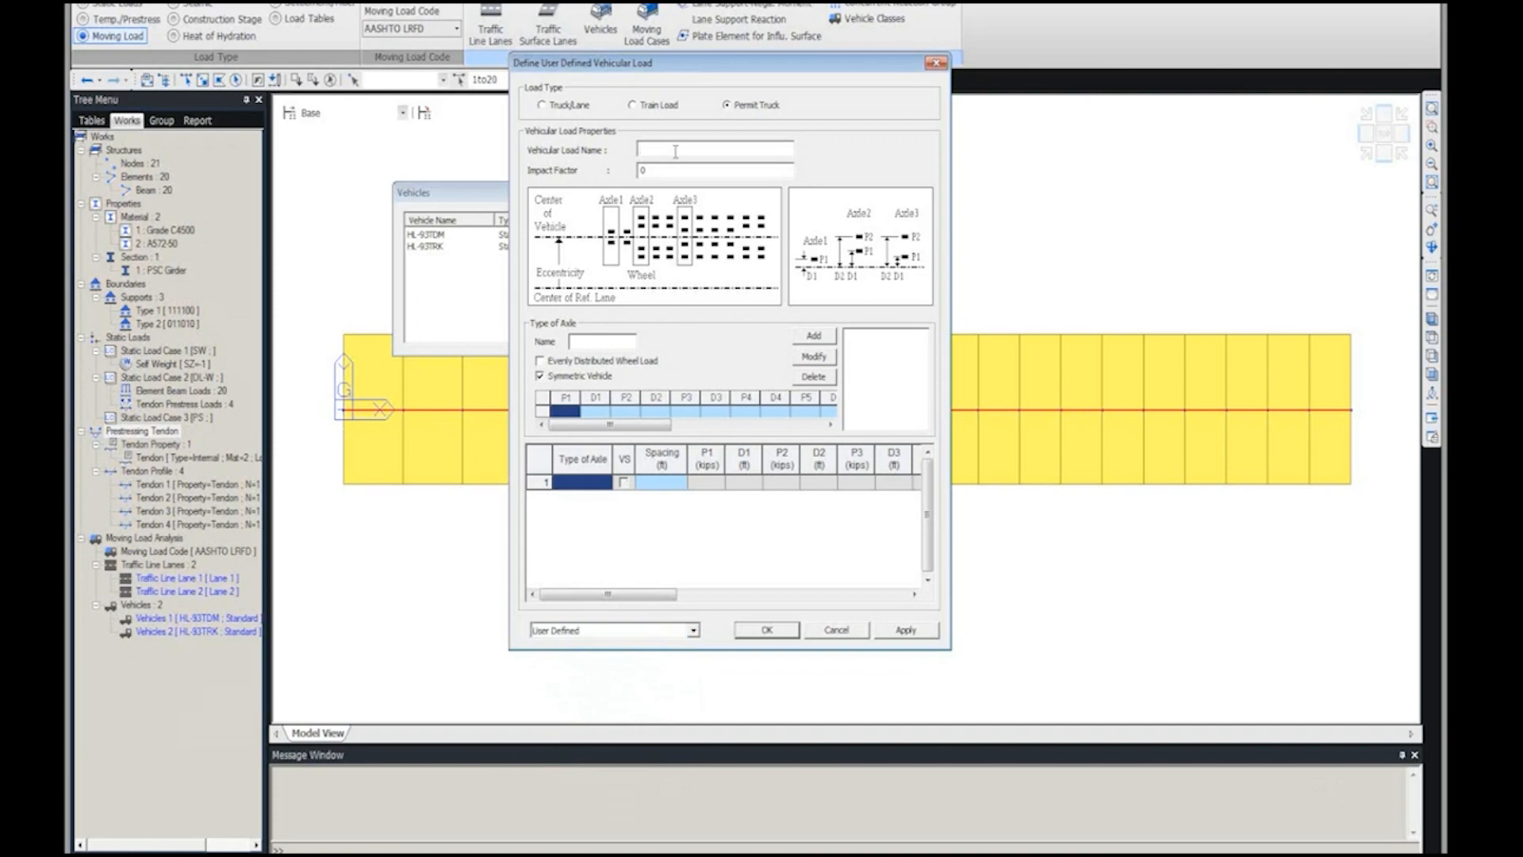
{"action": "type", "text": "PM 1"}
Add an axle type named Axle 1 with a wheel load P1 of 40 kips and a distance D1 of 5 ft.
{"action": "left_click", "coordinate": [594, 341]}
{"action": "type", "text": "Ax"}
{"action": "type", "text": "le"}
{"action": "type", "text": " 1"}
{"action": "type", "text": "40"}
{"action": "left_click", "coordinate": [600, 411]}
{"action": "type", "text": "5"}
{"action": "left_click", "coordinate": [817, 336]}
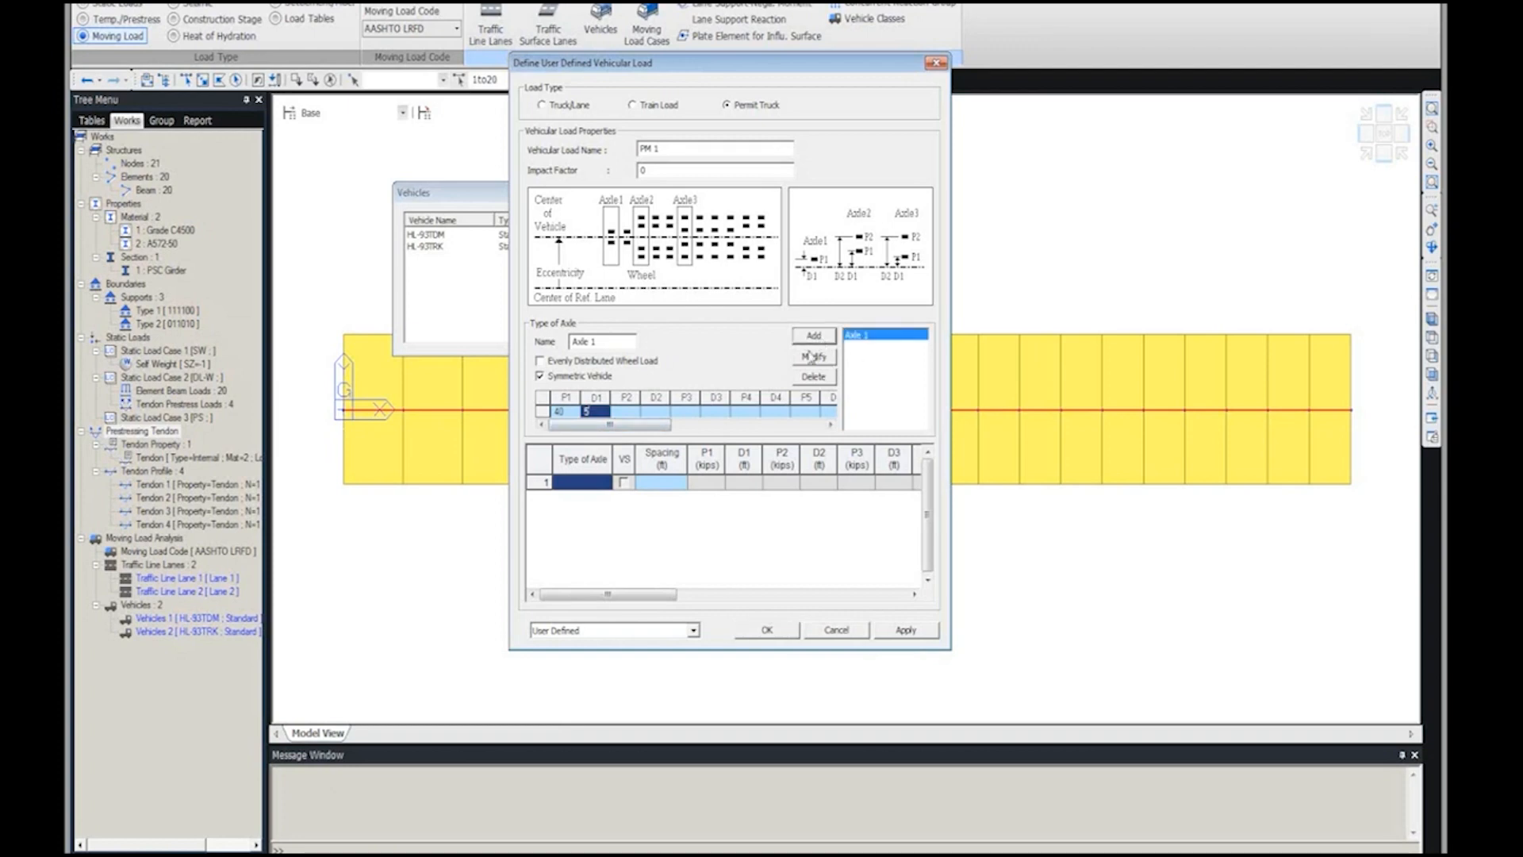
Add axle type Axle 2 to the permit truck with P1 30, D1 5, P2 30 and D2 15.
{"action": "type", "text": "2"}
{"action": "left_click", "coordinate": [568, 414]}
{"action": "type", "text": "30"}
{"action": "left_click", "coordinate": [624, 412]}
{"action": "type", "text": "30"}
{"action": "left_click", "coordinate": [665, 413]}
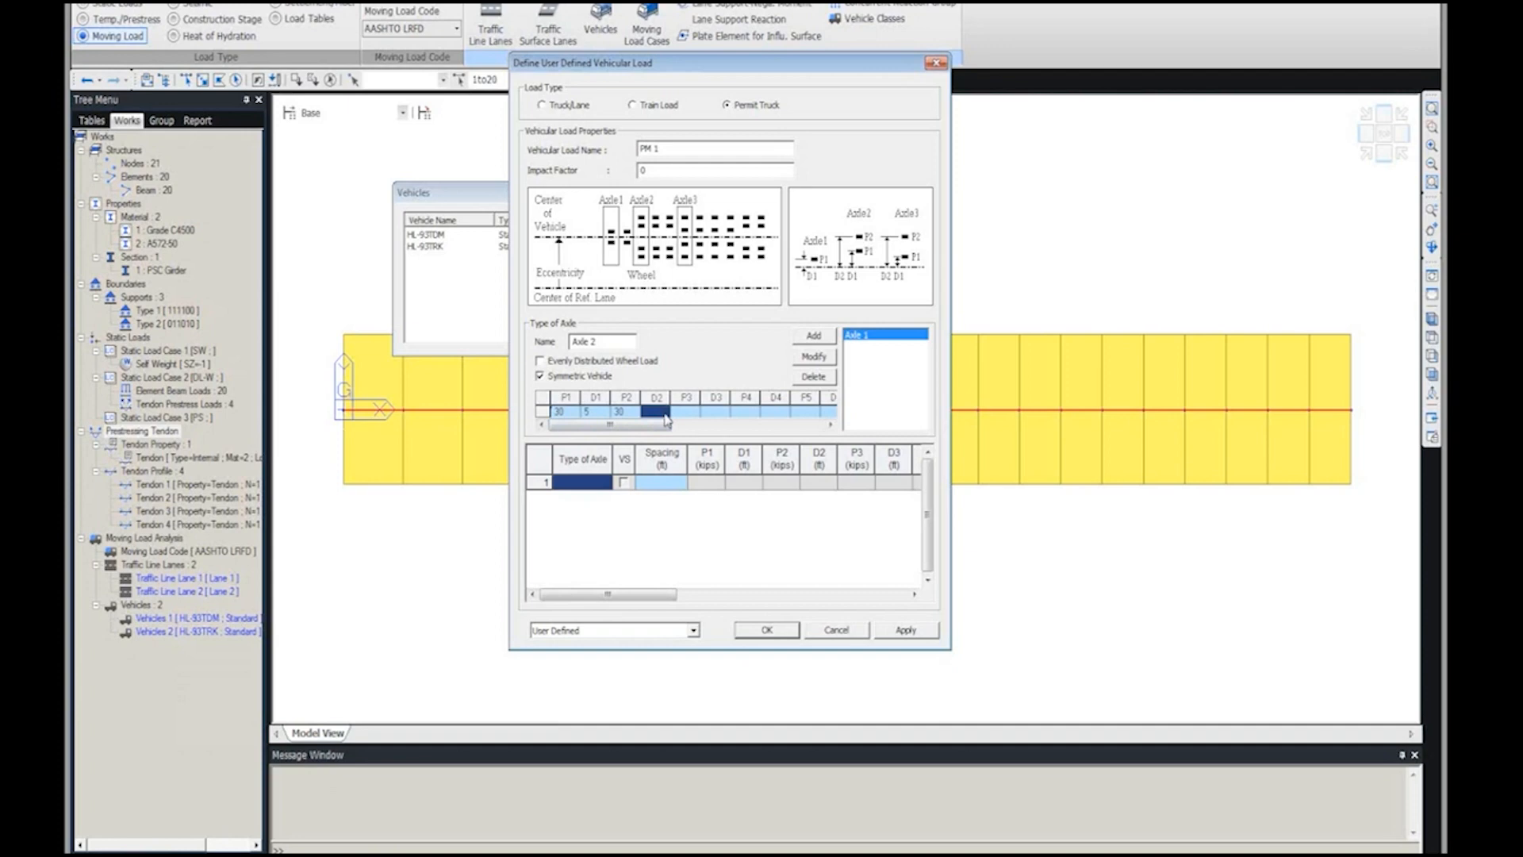
{"action": "type", "text": "15"}
{"action": "left_click", "coordinate": [814, 336]}
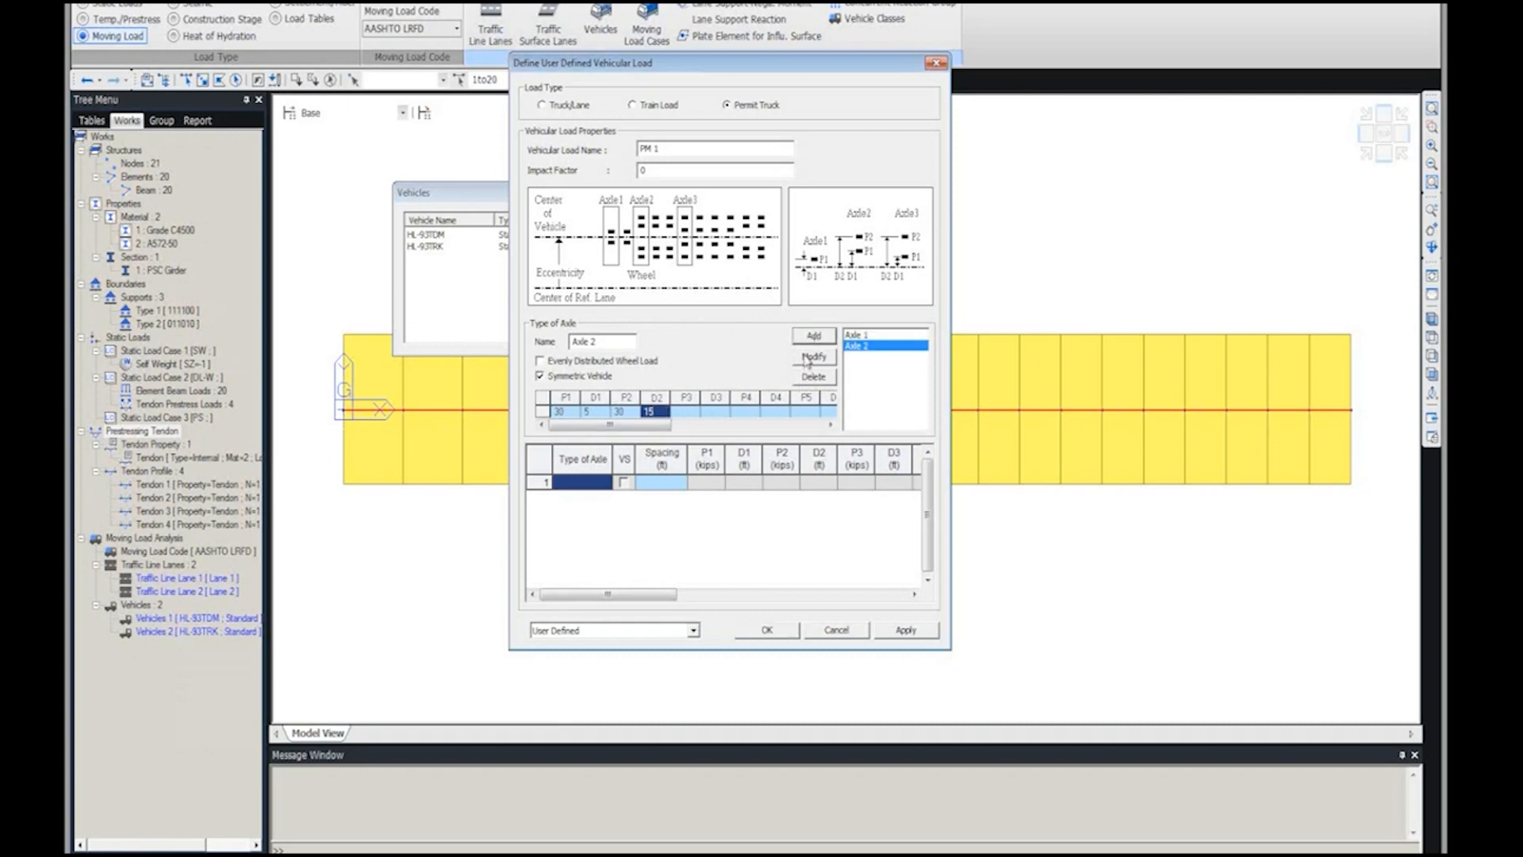
Fill the vehicle's axle table with Axle 1 and Axle 2, marking the Axle 2 row as VS.
{"action": "left_click", "coordinate": [580, 484]}
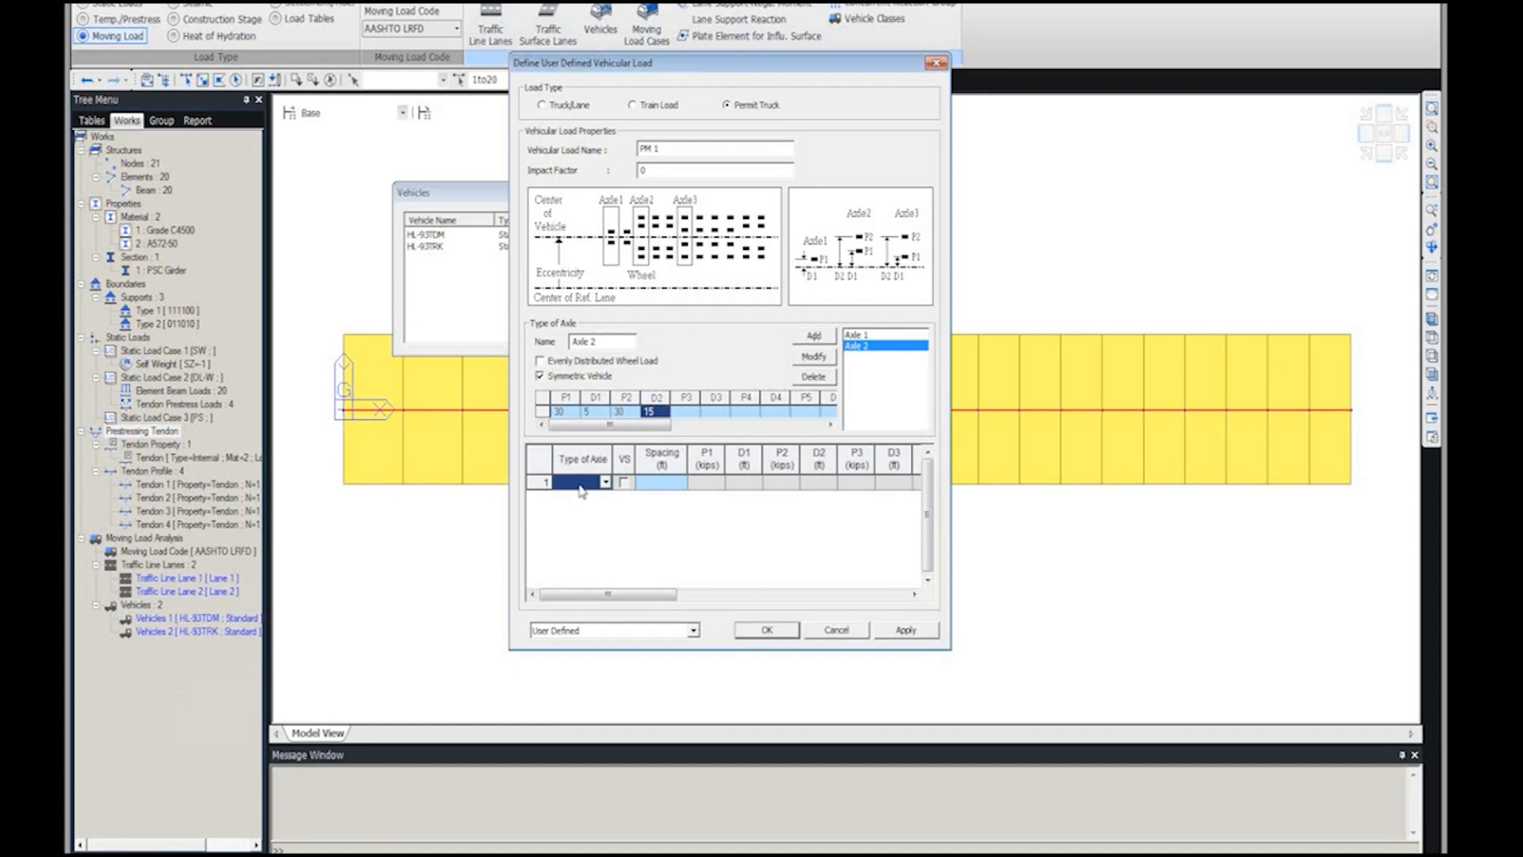
{"action": "left_click", "coordinate": [606, 482]}
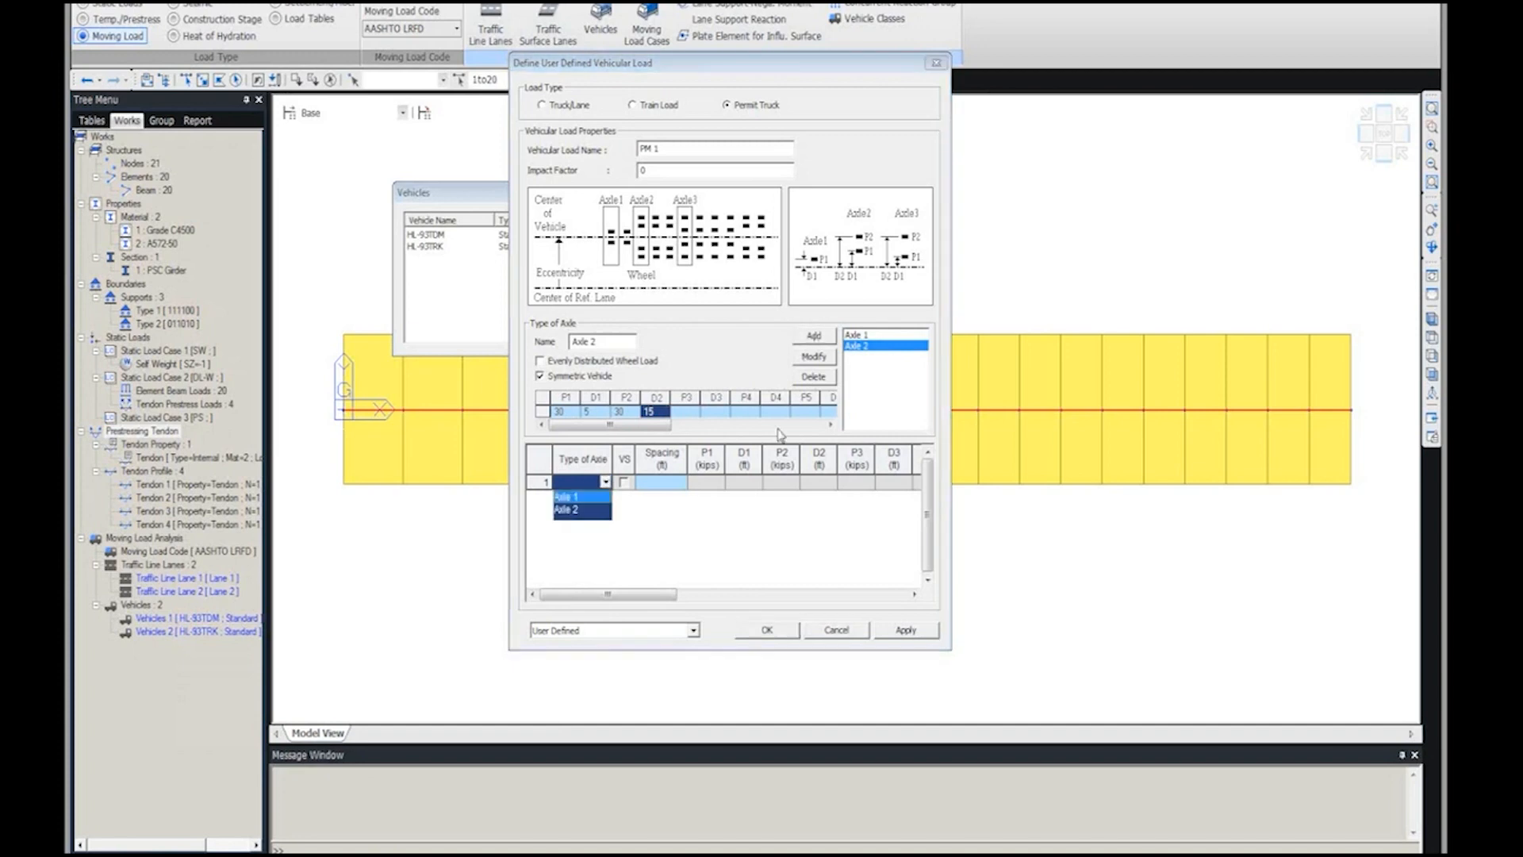
{"action": "left_click", "coordinate": [583, 499]}
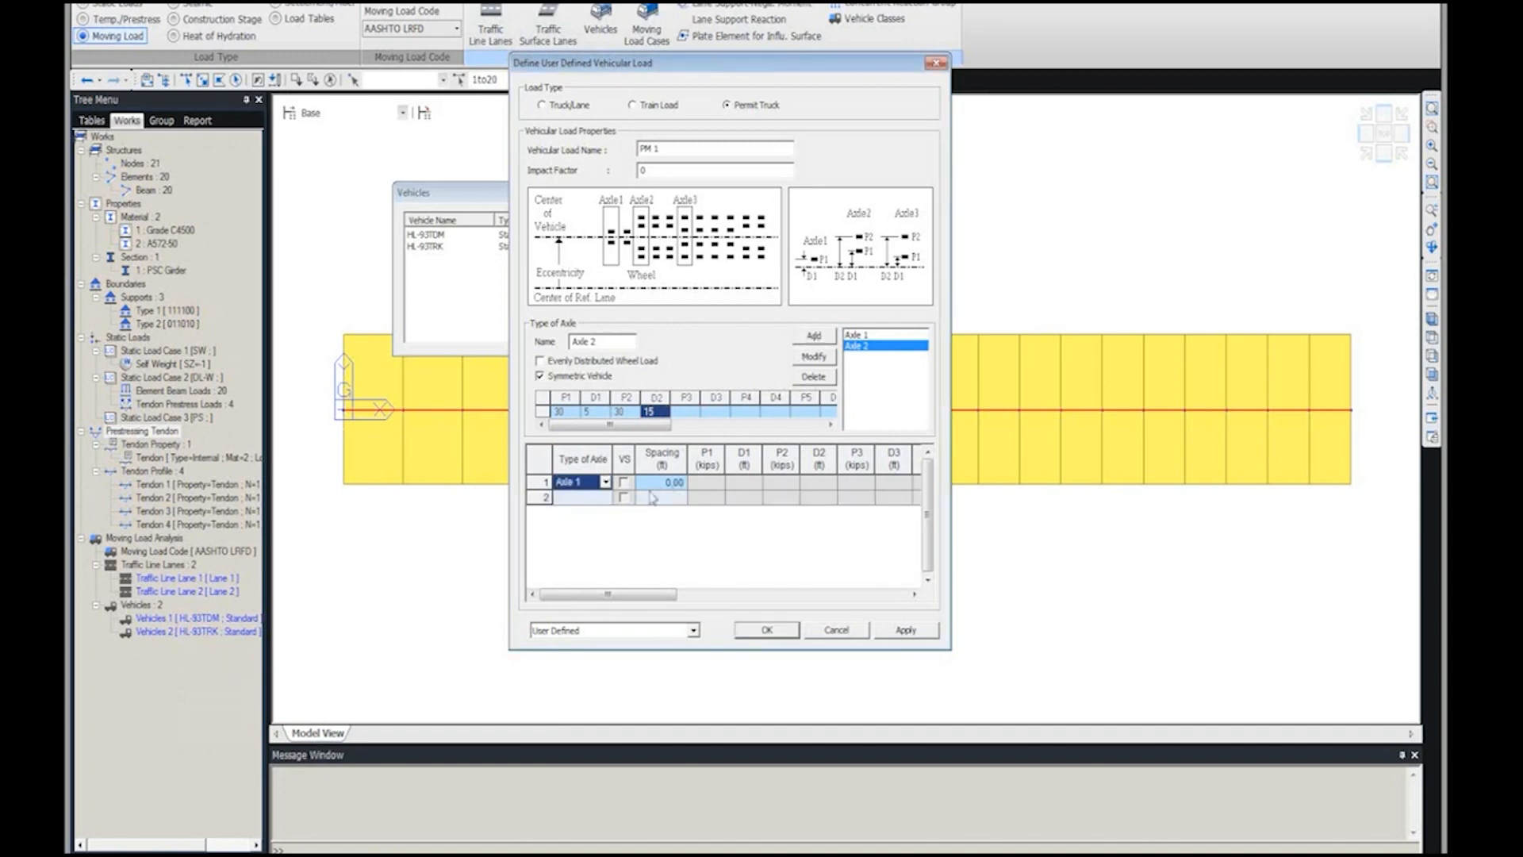
{"action": "left_click", "coordinate": [605, 498]}
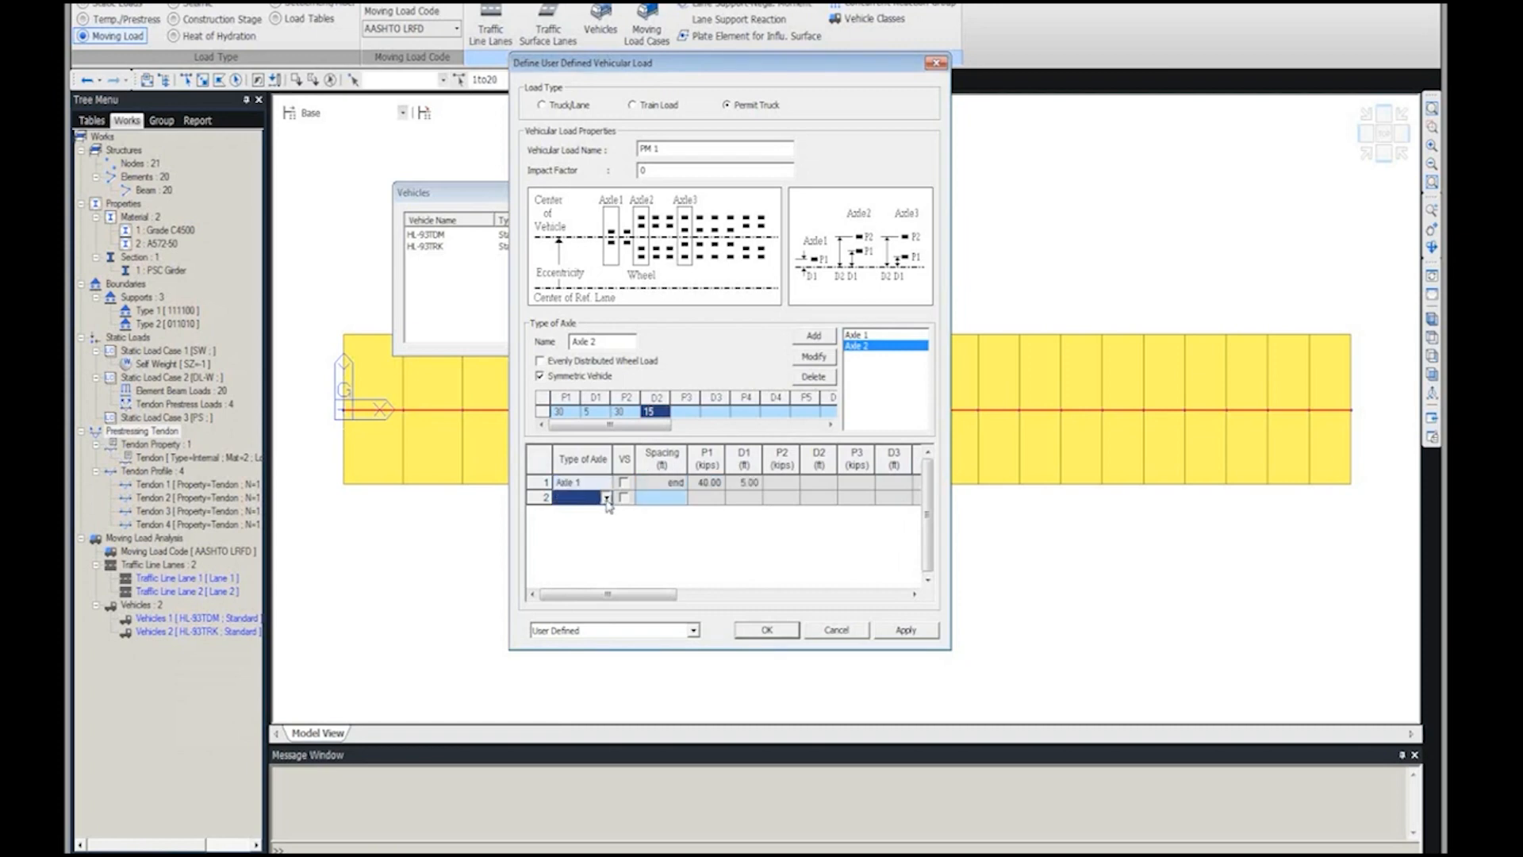
{"action": "left_click", "coordinate": [606, 498]}
{"action": "left_click", "coordinate": [578, 526]}
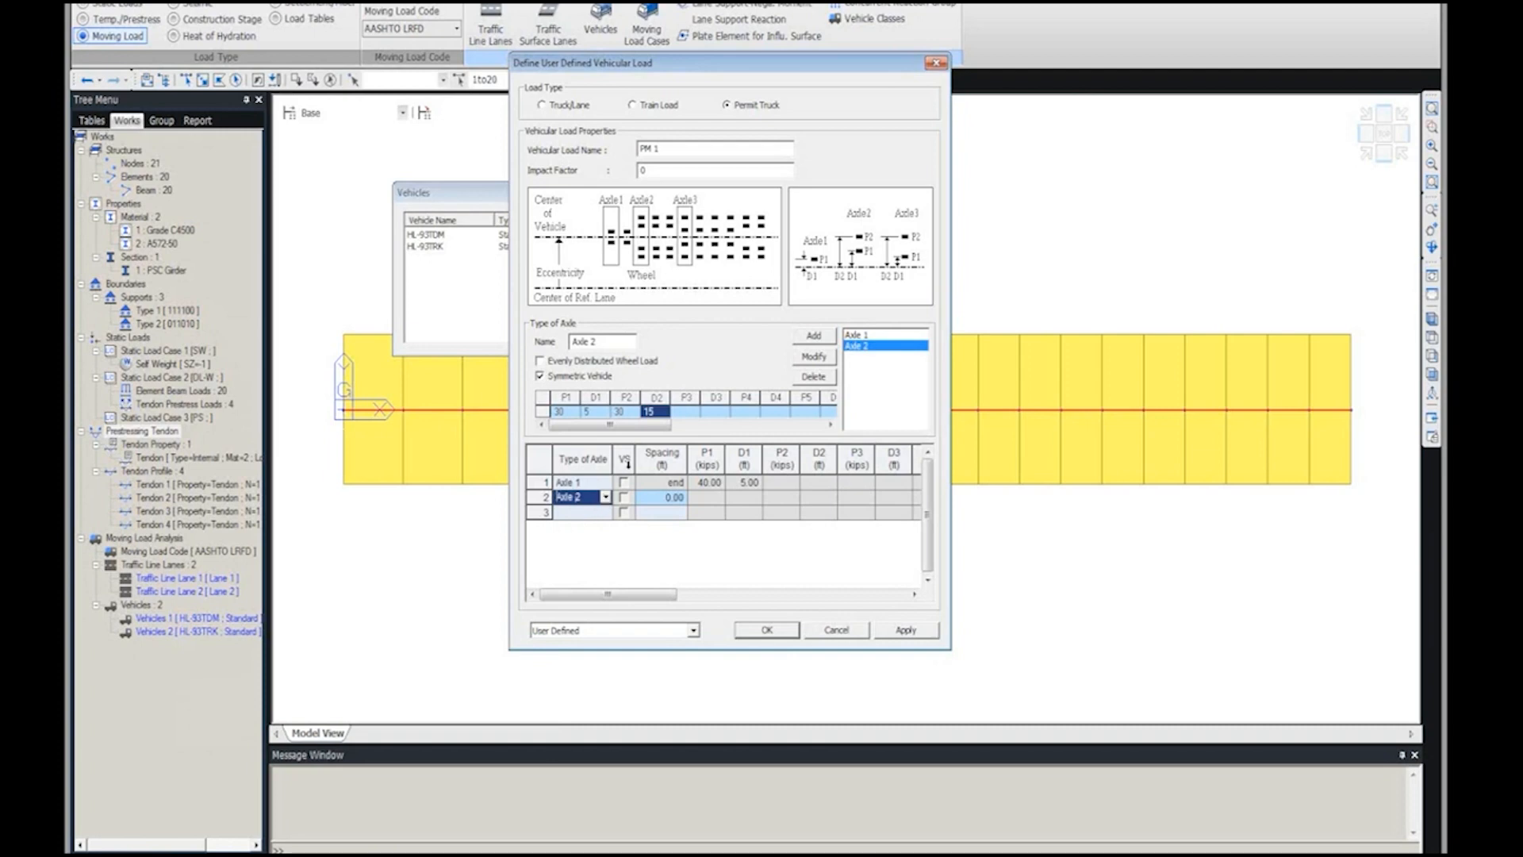
{"action": "left_click", "coordinate": [589, 485]}
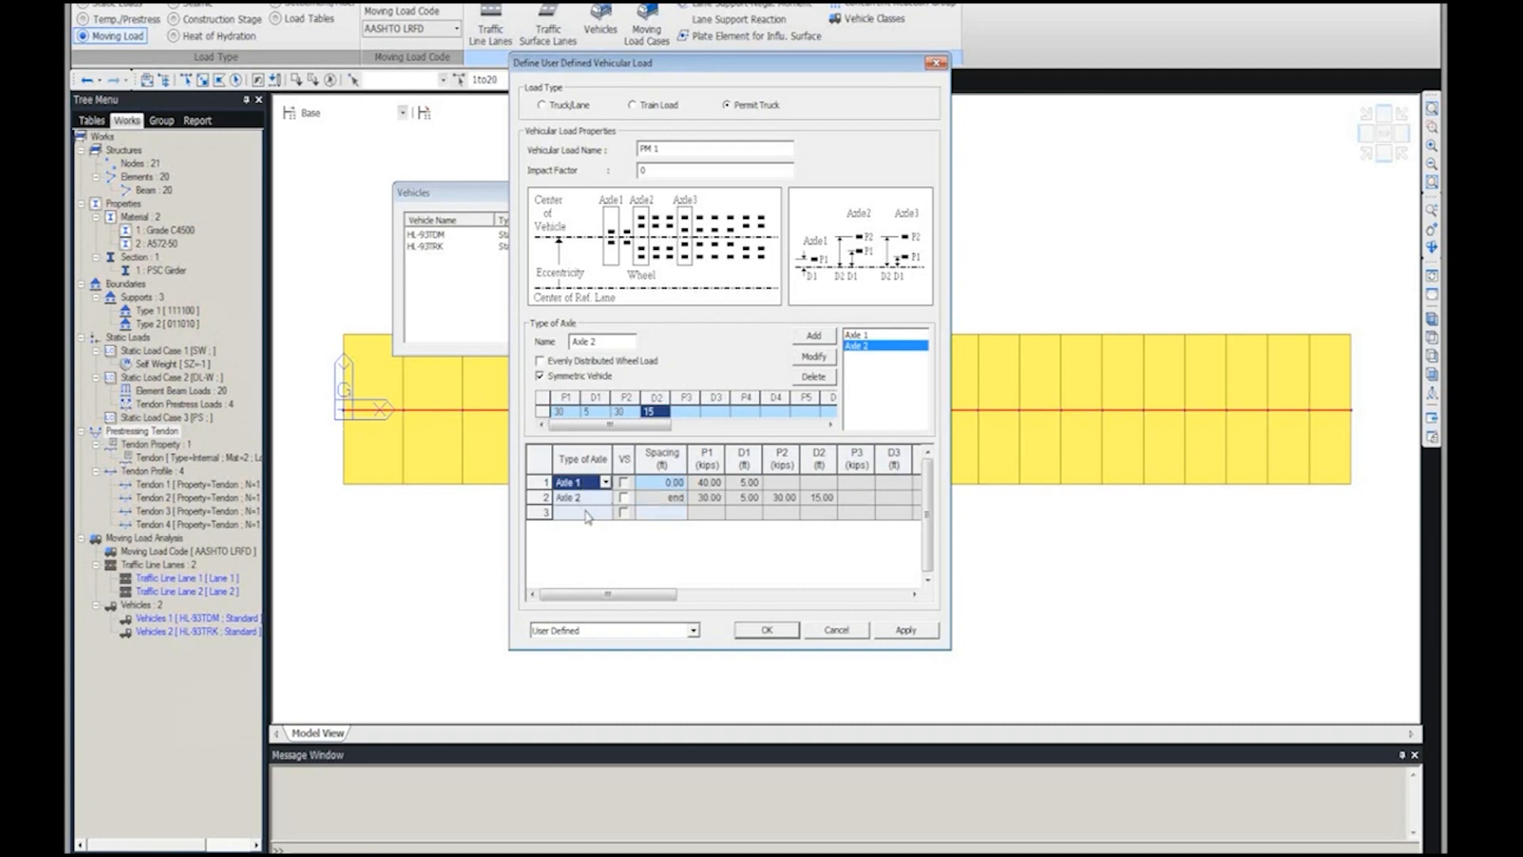
{"action": "left_click", "coordinate": [589, 515]}
{"action": "left_click", "coordinate": [624, 497]}
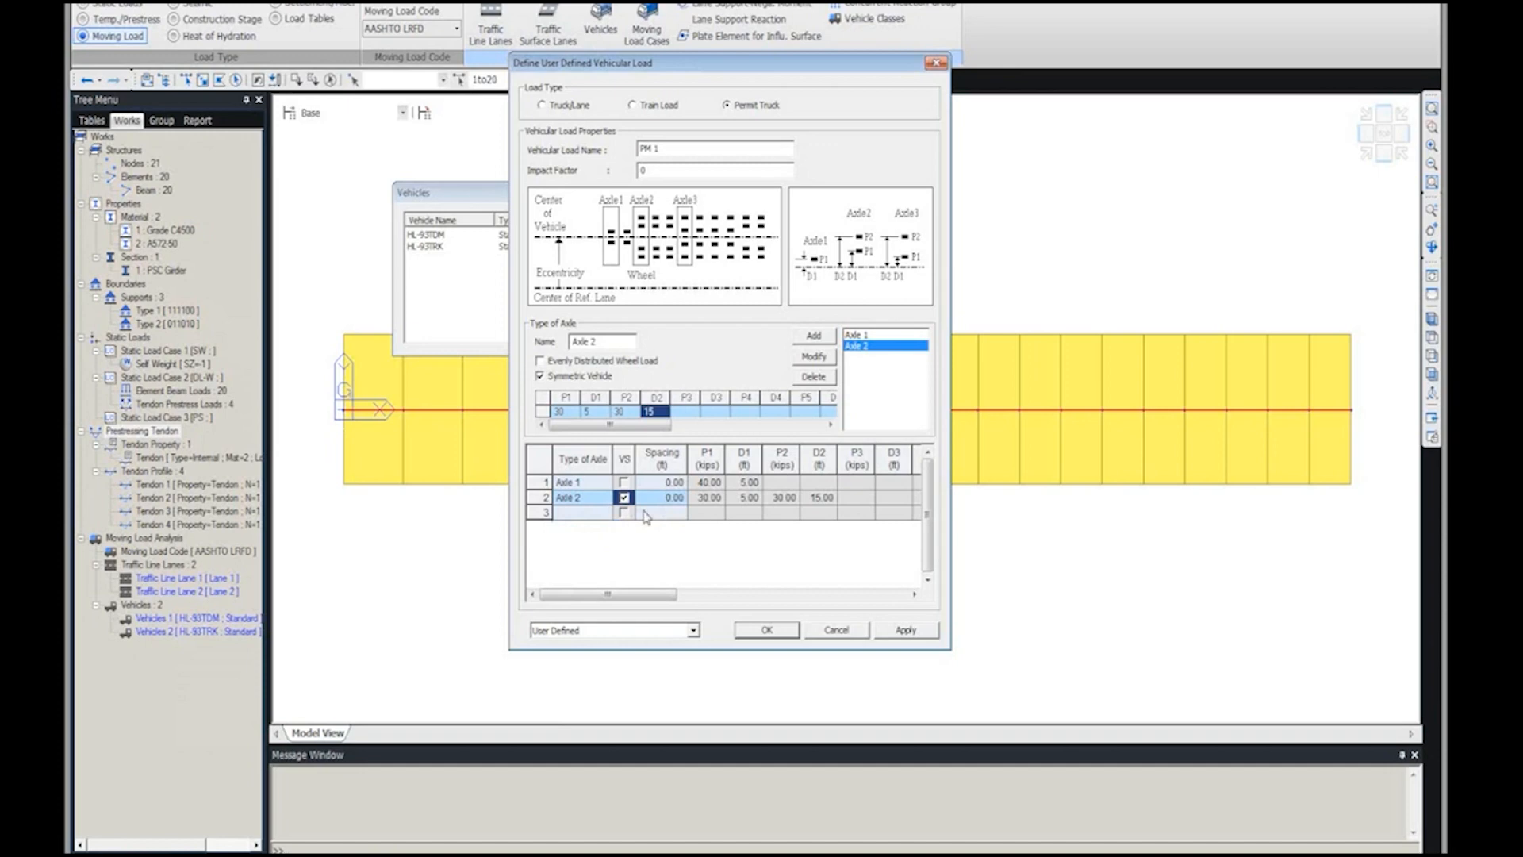
Set the spacing to 20 ft for Axle 1 and 50 ft for Axle 2, and discard the PM 1 vehicle definition.
{"action": "left_click", "coordinate": [664, 488]}
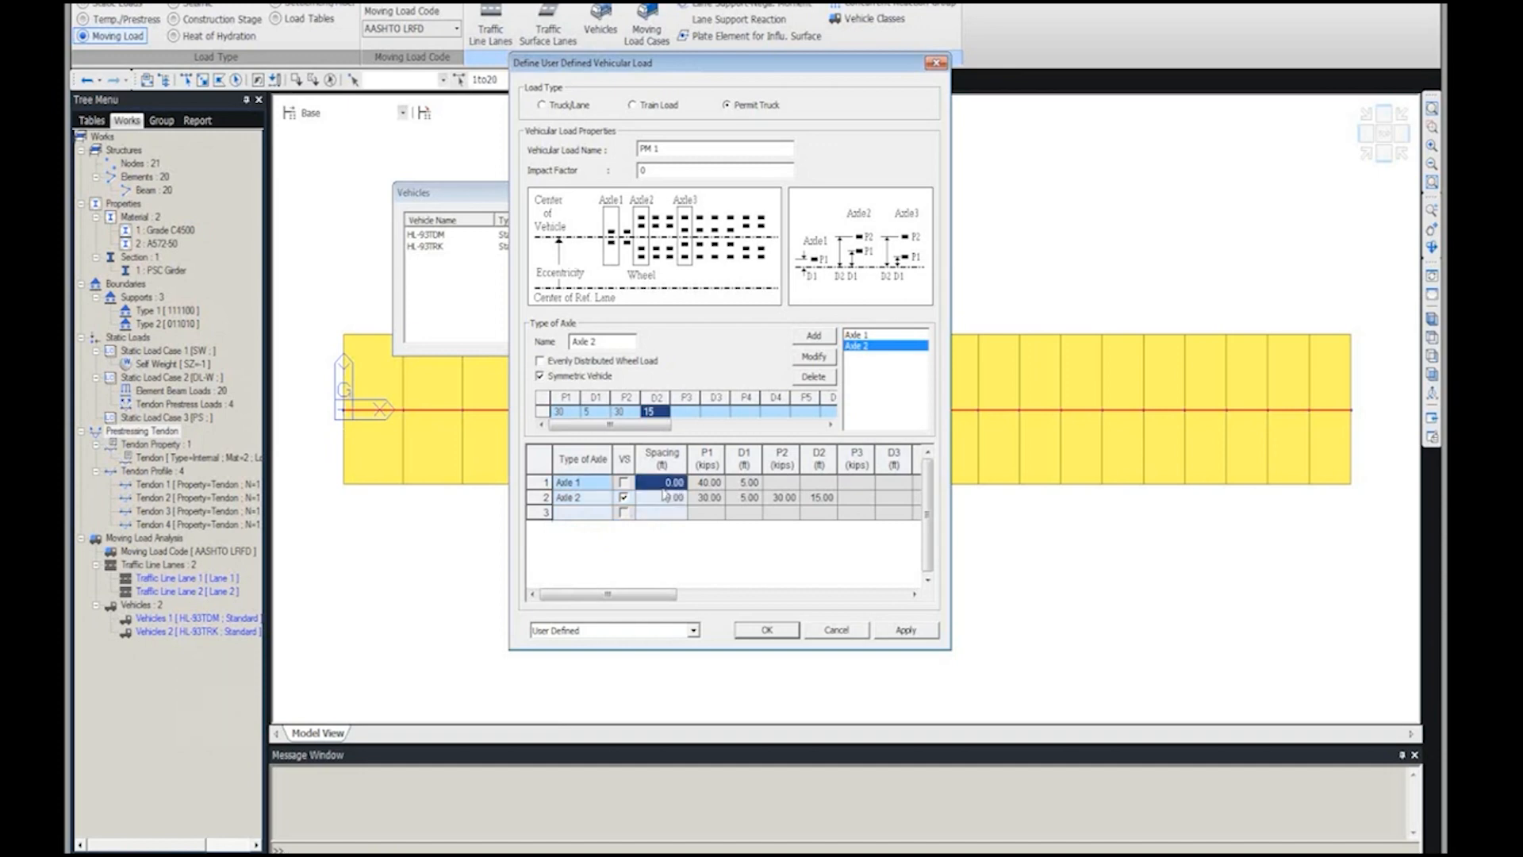
{"action": "type", "text": "20"}
{"action": "key", "text": "Return"}
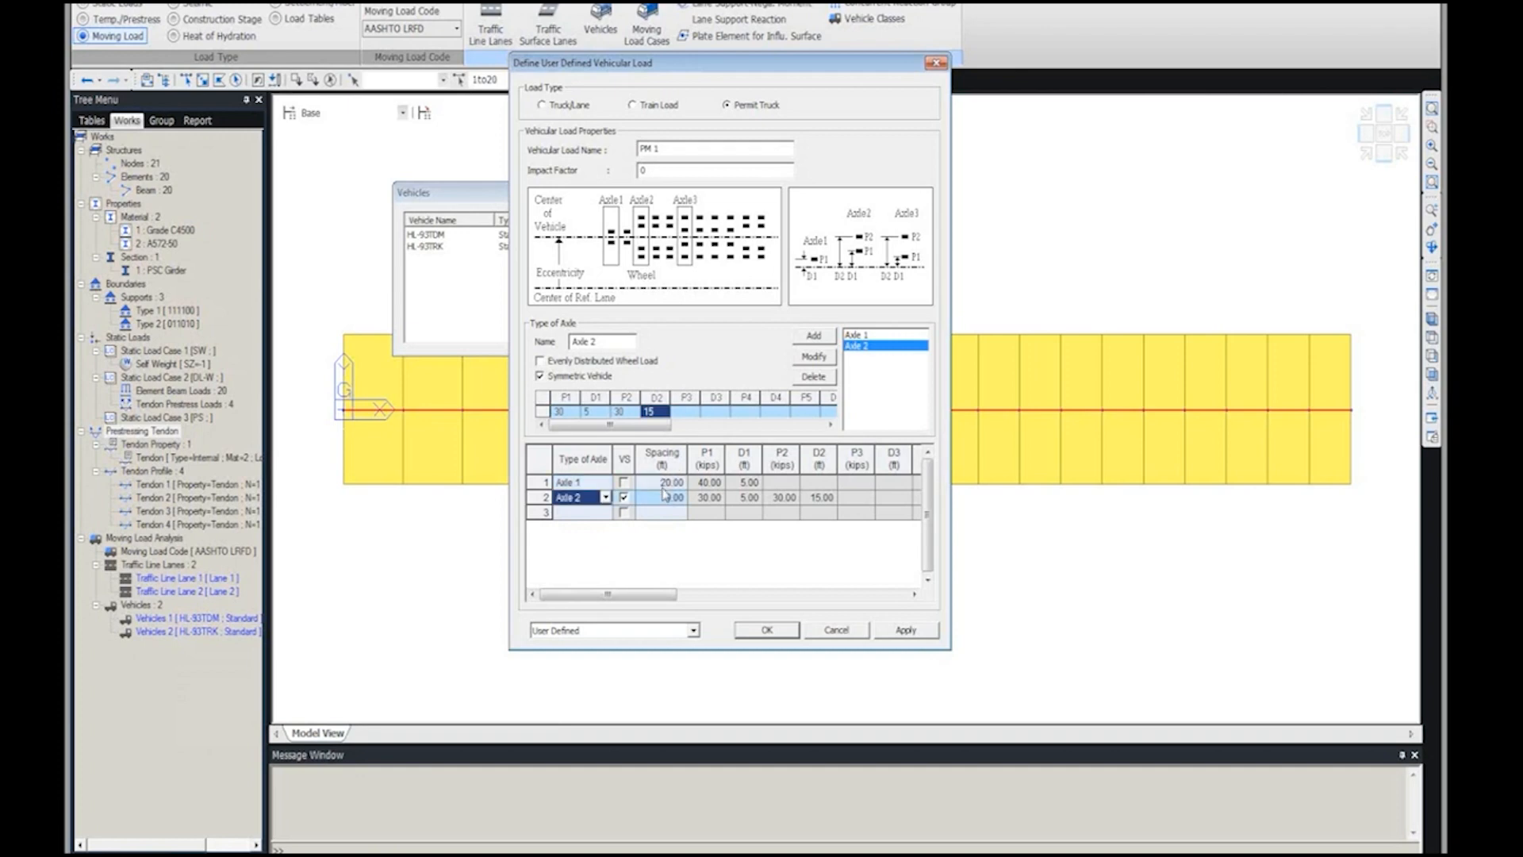
{"action": "left_click", "coordinate": [665, 497]}
{"action": "type", "text": "50"}
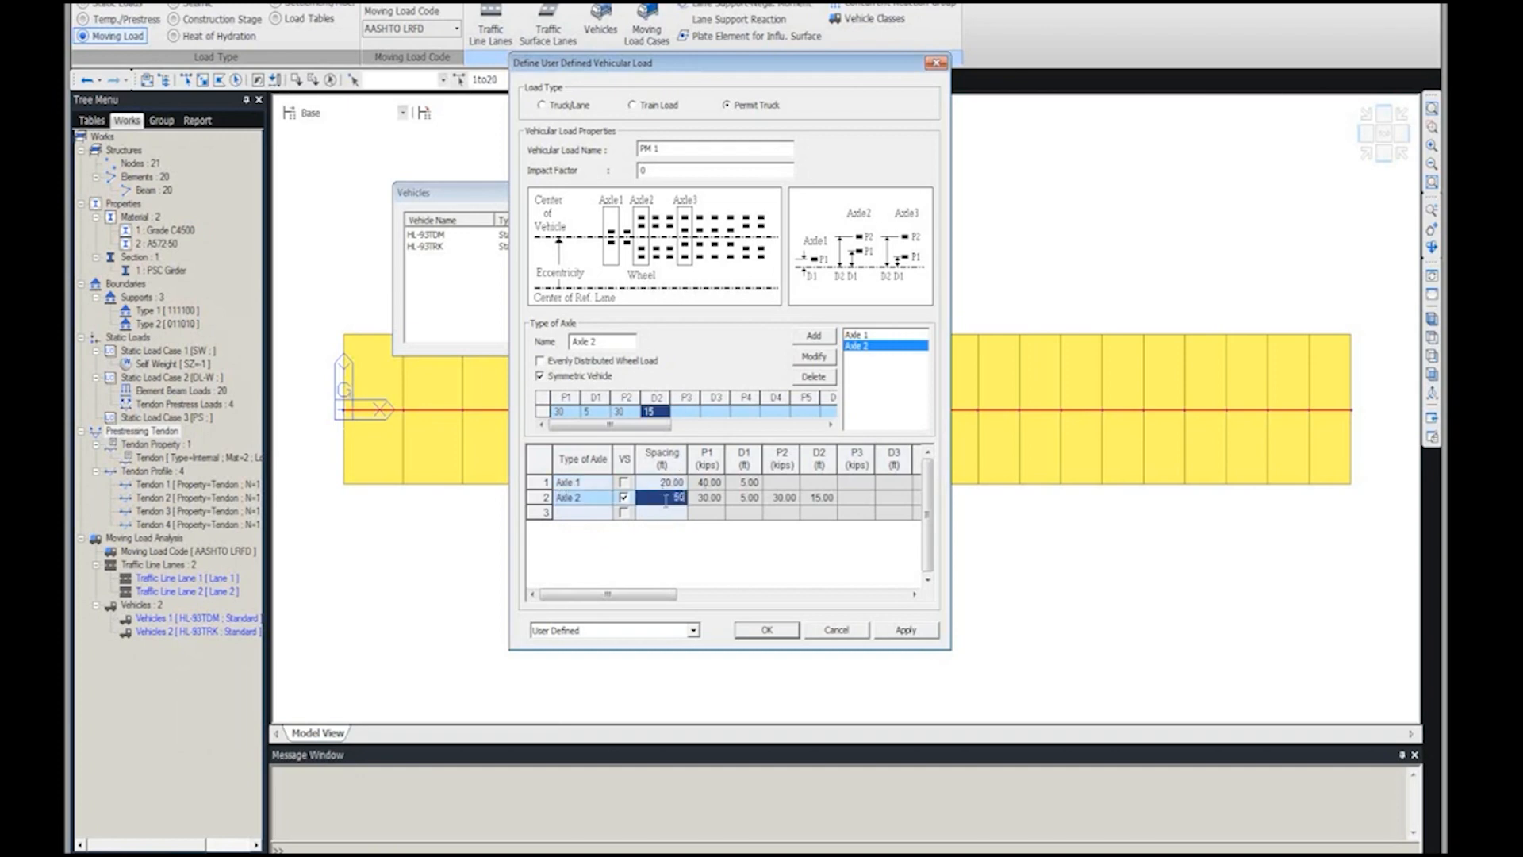
{"action": "key", "text": "Return"}
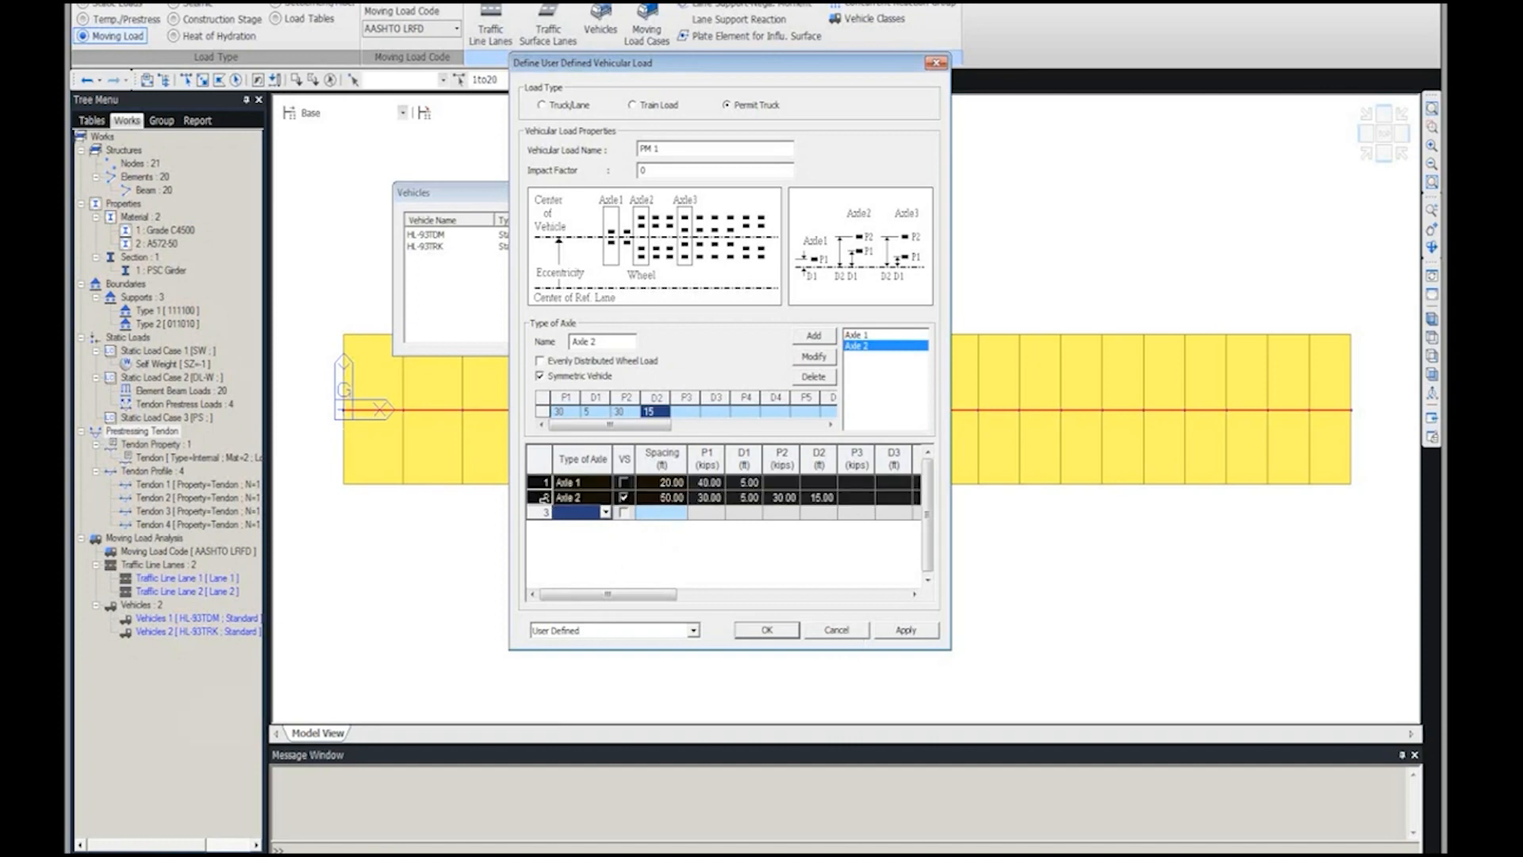
{"action": "left_click", "coordinate": [840, 630]}
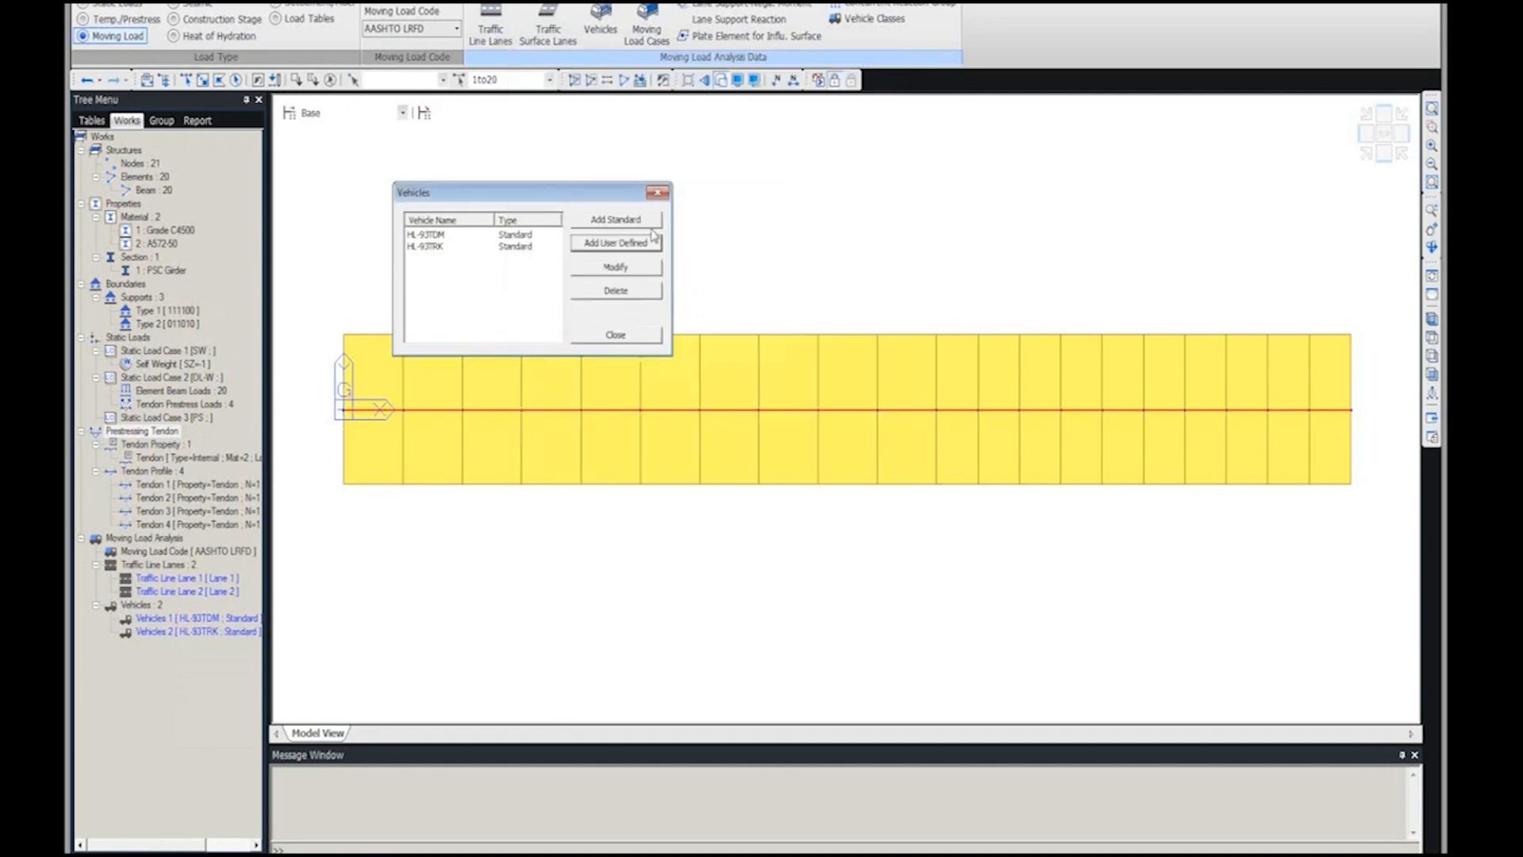
Add a user-defined permit truck named Caltrans PM based on the predefined P15-BONUS-VS vehicle.
{"action": "left_click", "coordinate": [618, 243]}
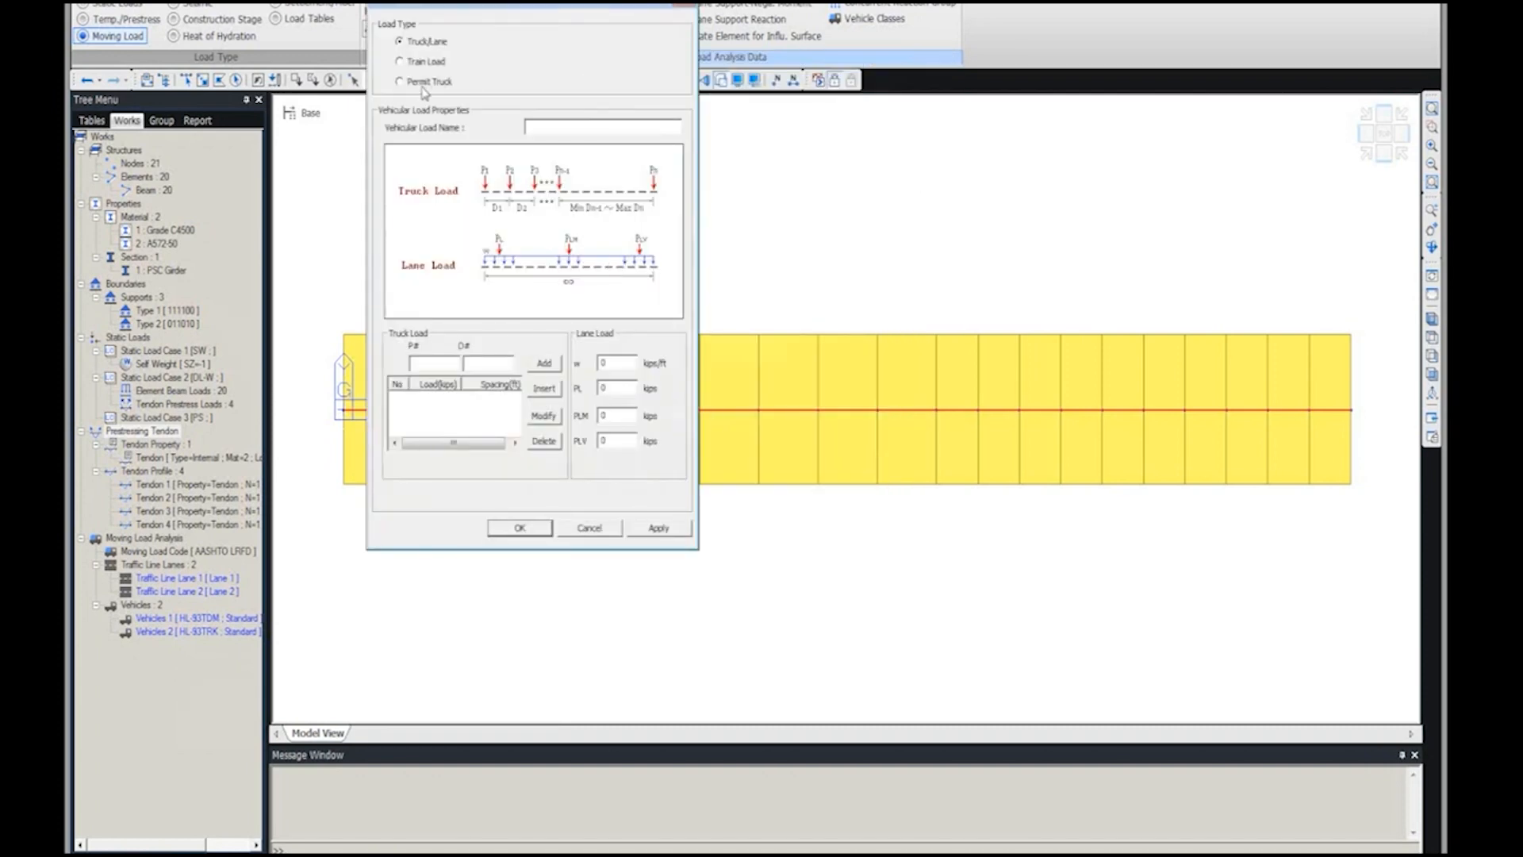
{"action": "key", "text": "Escape"}
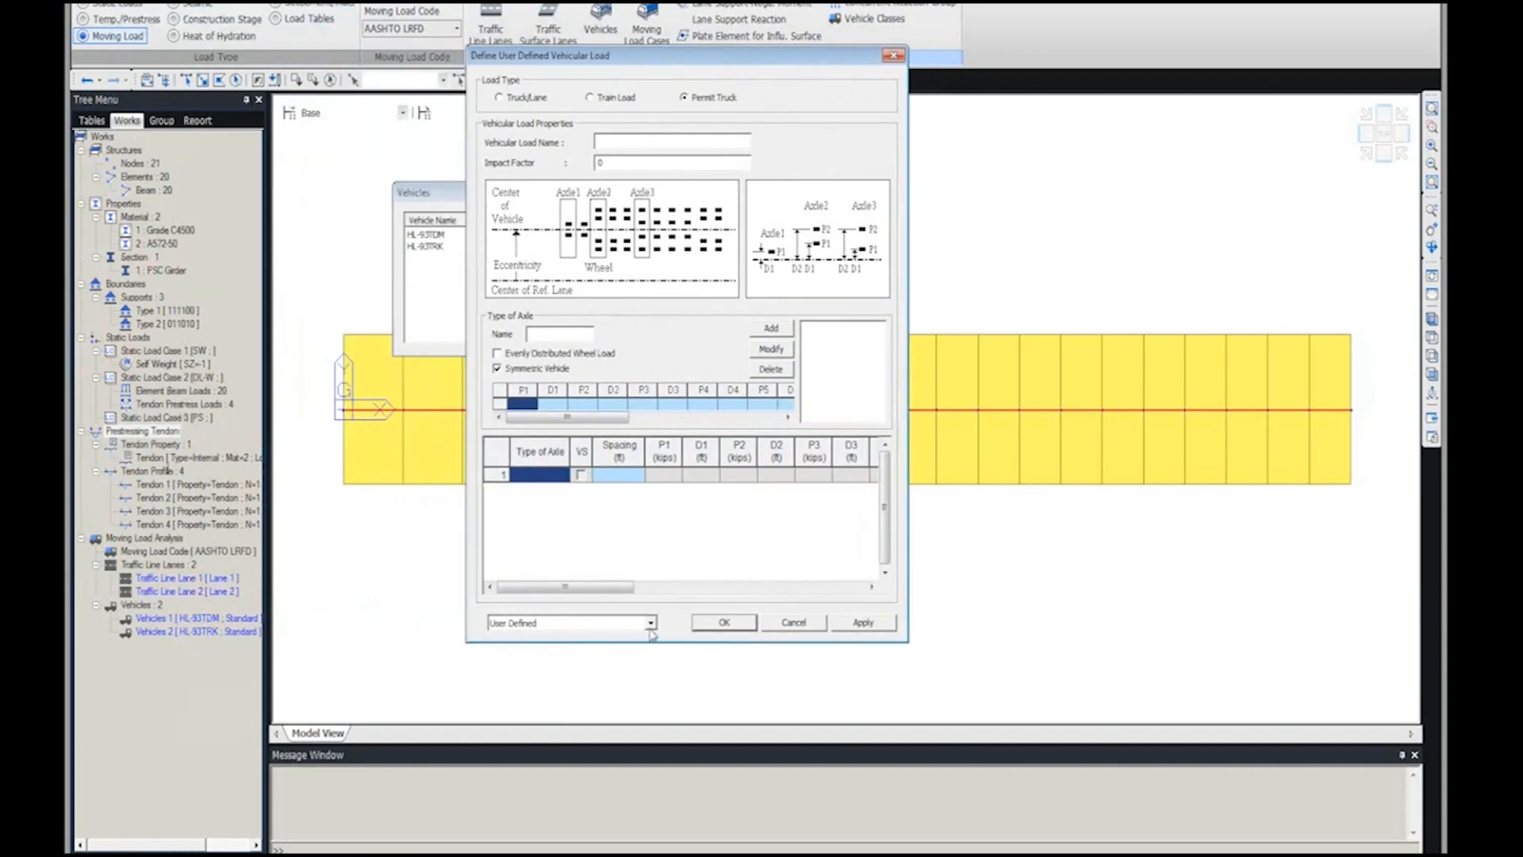
{"action": "left_click", "coordinate": [649, 624]}
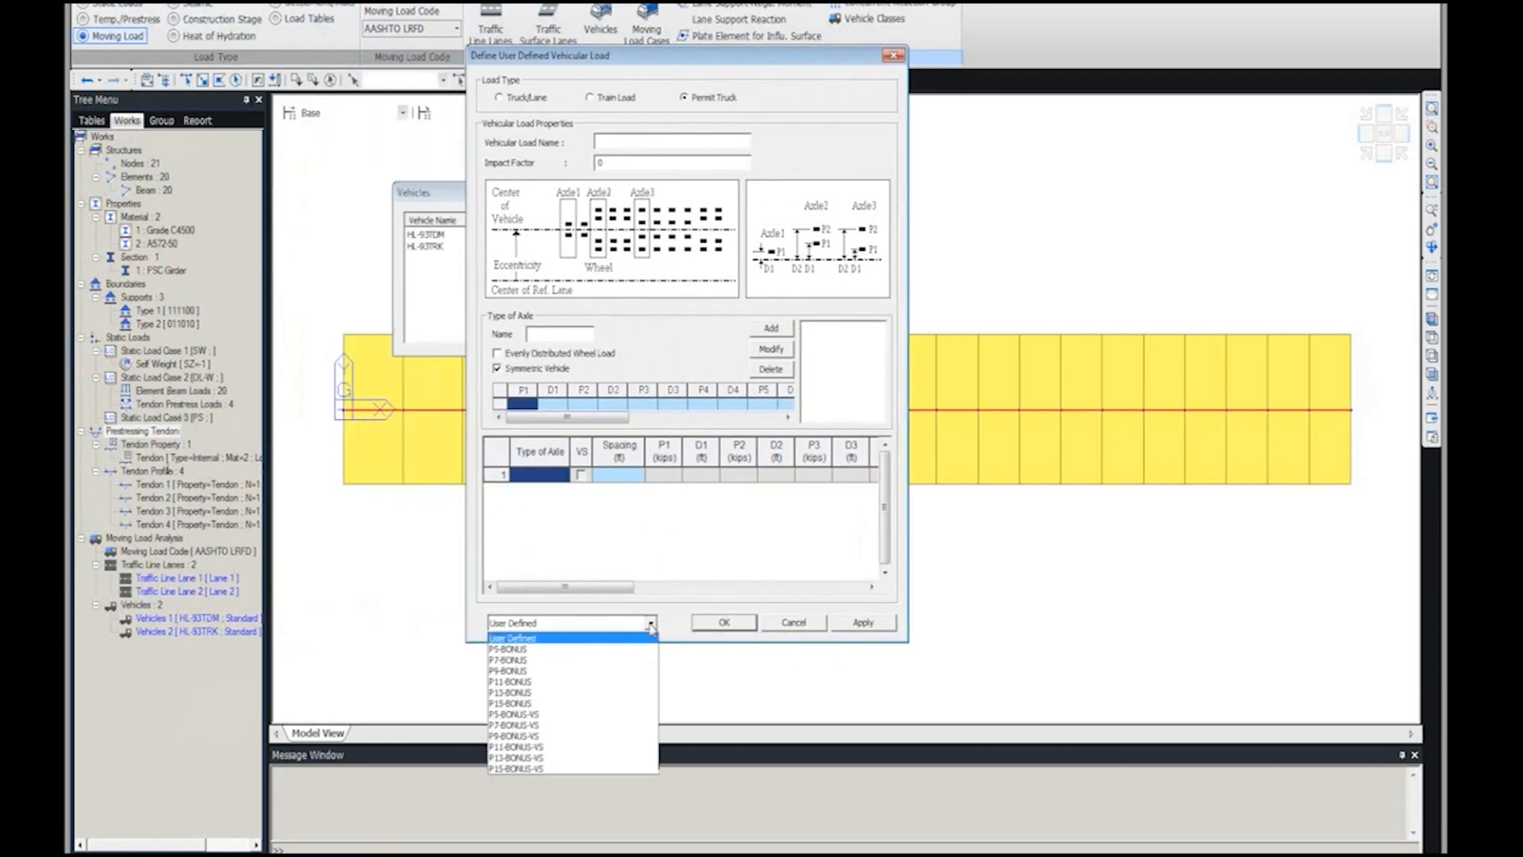
{"action": "left_click", "coordinate": [554, 770]}
{"action": "mouse_move", "coordinate": [886, 497]}
{"action": "left_mouse_down"}
{"action": "mouse_move", "coordinate": [890, 537]}
{"action": "mouse_move", "coordinate": [887, 524]}
{"action": "left_mouse_up"}
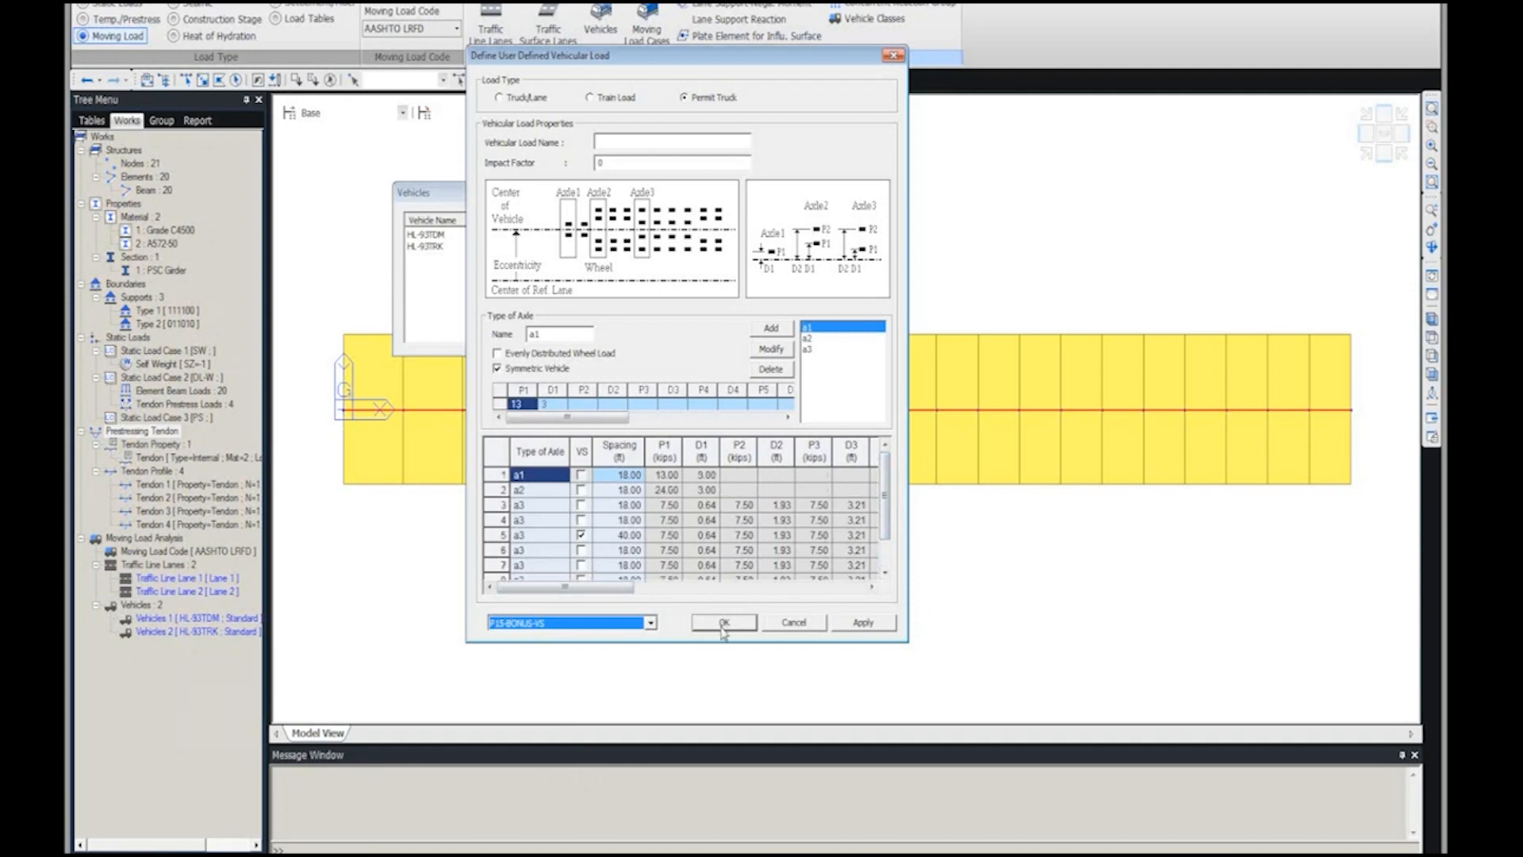
{"action": "left_click", "coordinate": [628, 142]}
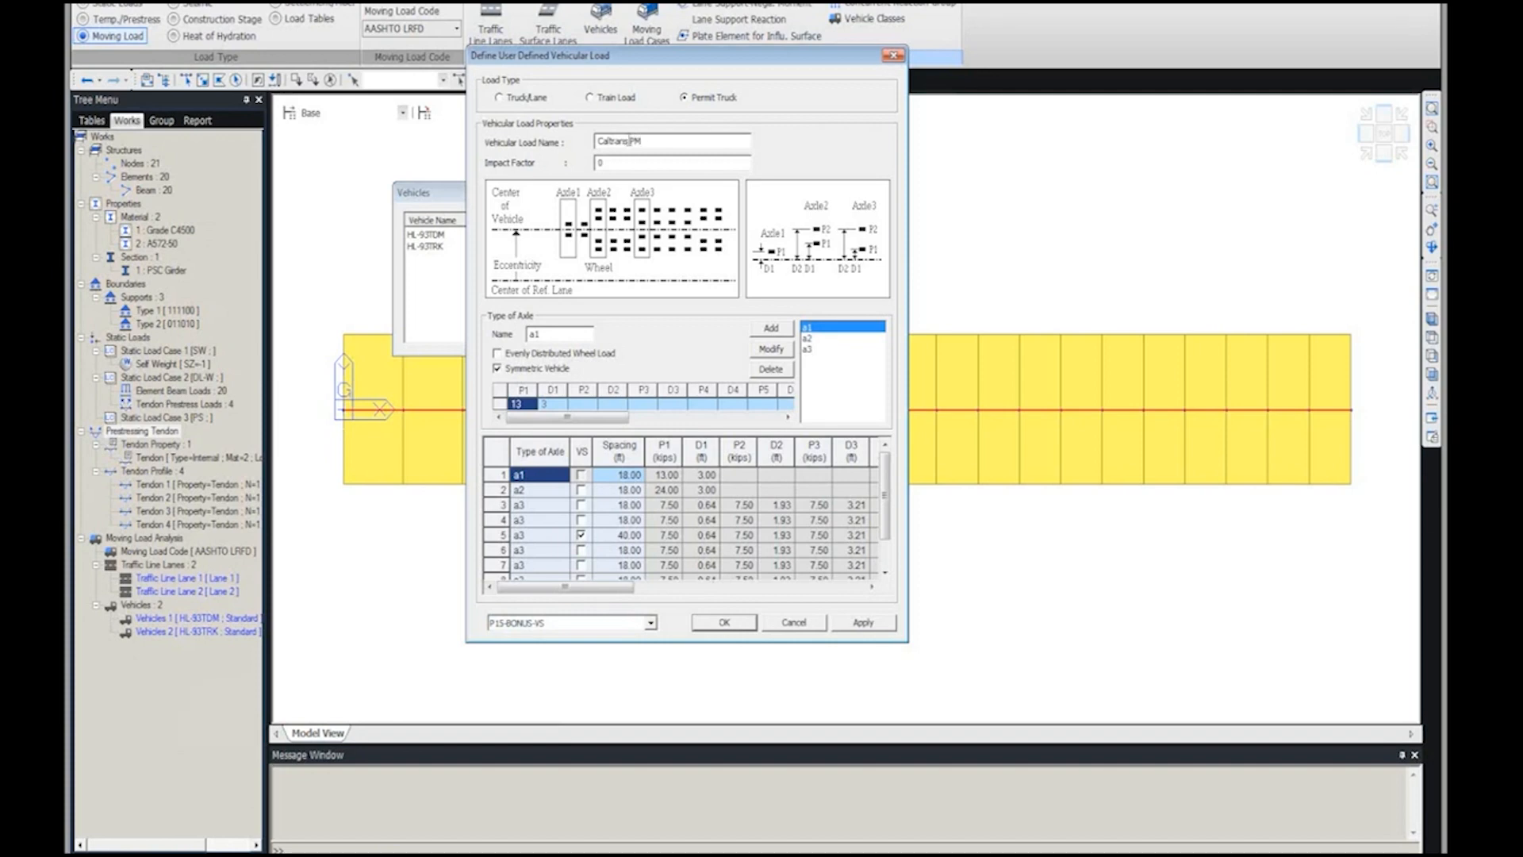
{"action": "left_click", "coordinate": [725, 622]}
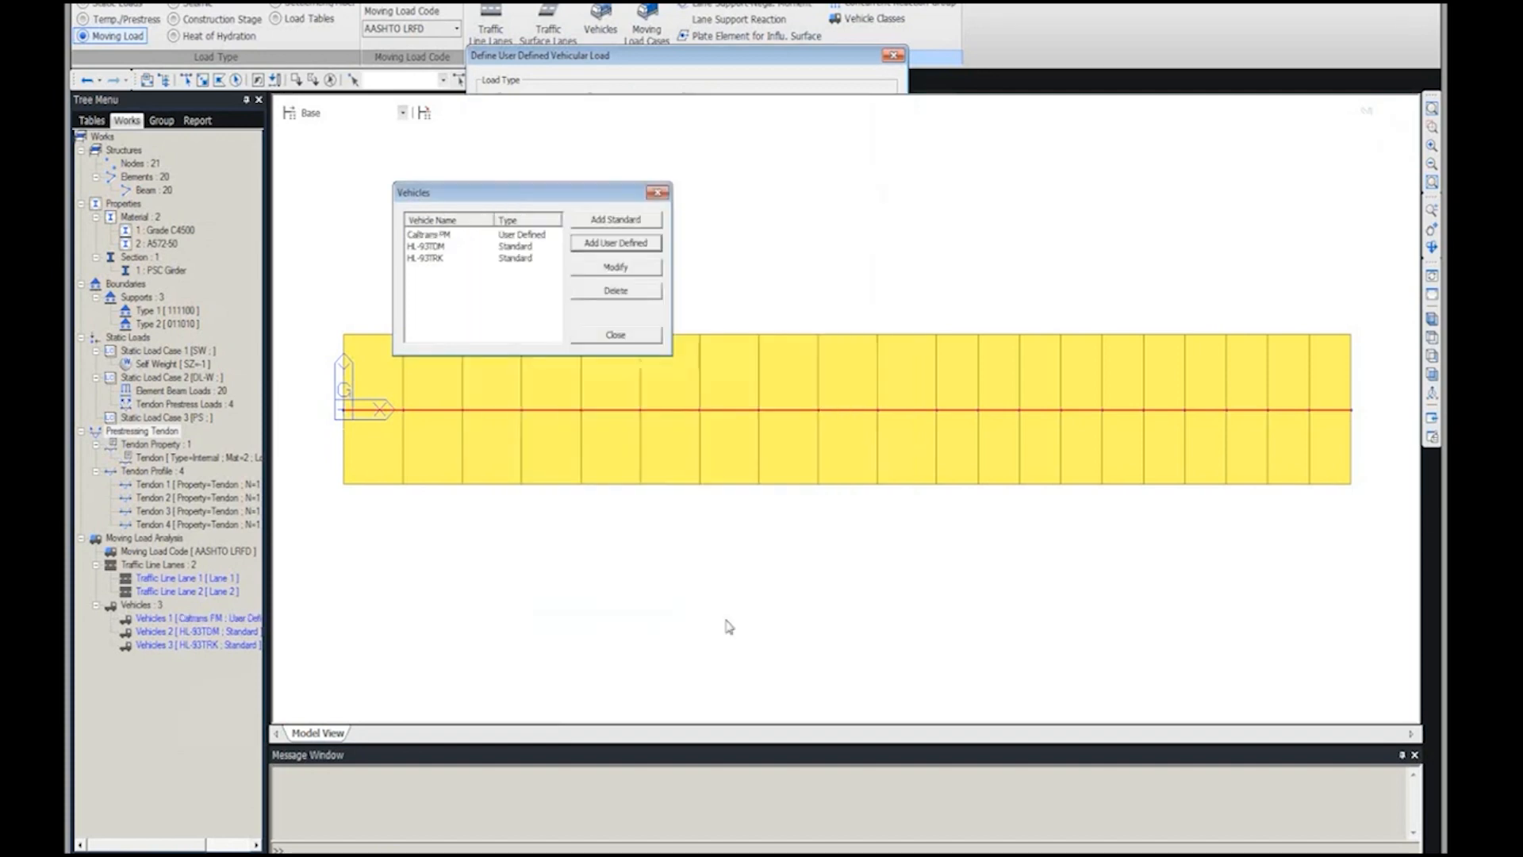
{"action": "left_click", "coordinate": [616, 341]}
Create a moving load case named TDM and start a sub-load case with vehicle class VL:HL-93TDM.
{"action": "middle_click_drag", "start_coordinate": [479, 565], "coordinate": [534, 425], "text": "ctrl"}
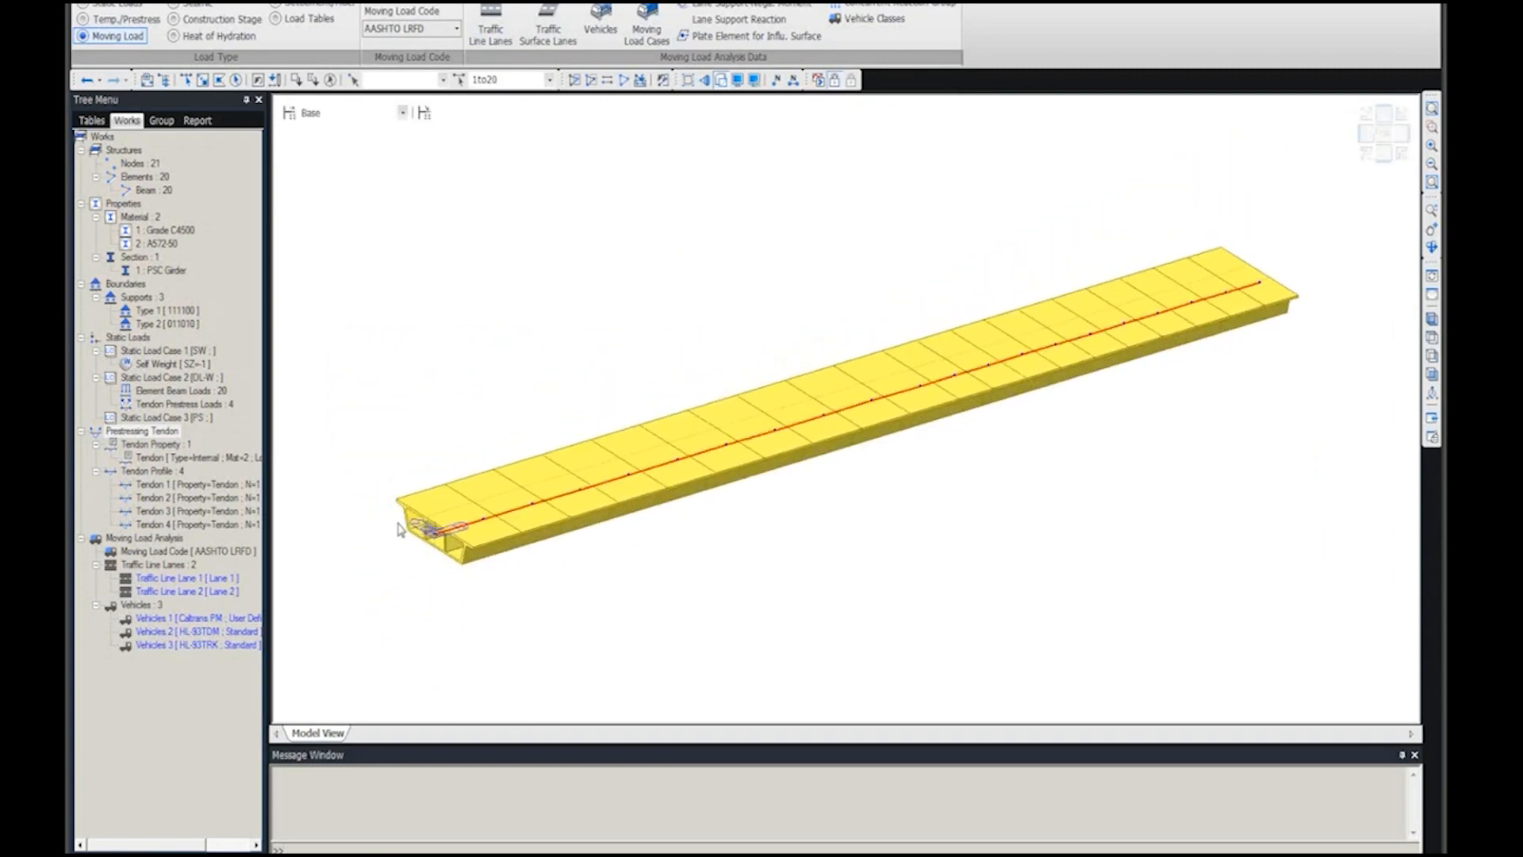
{"action": "mouse_move", "coordinate": [400, 530]}
{"action": "right_click", "coordinate": [357, 261]}
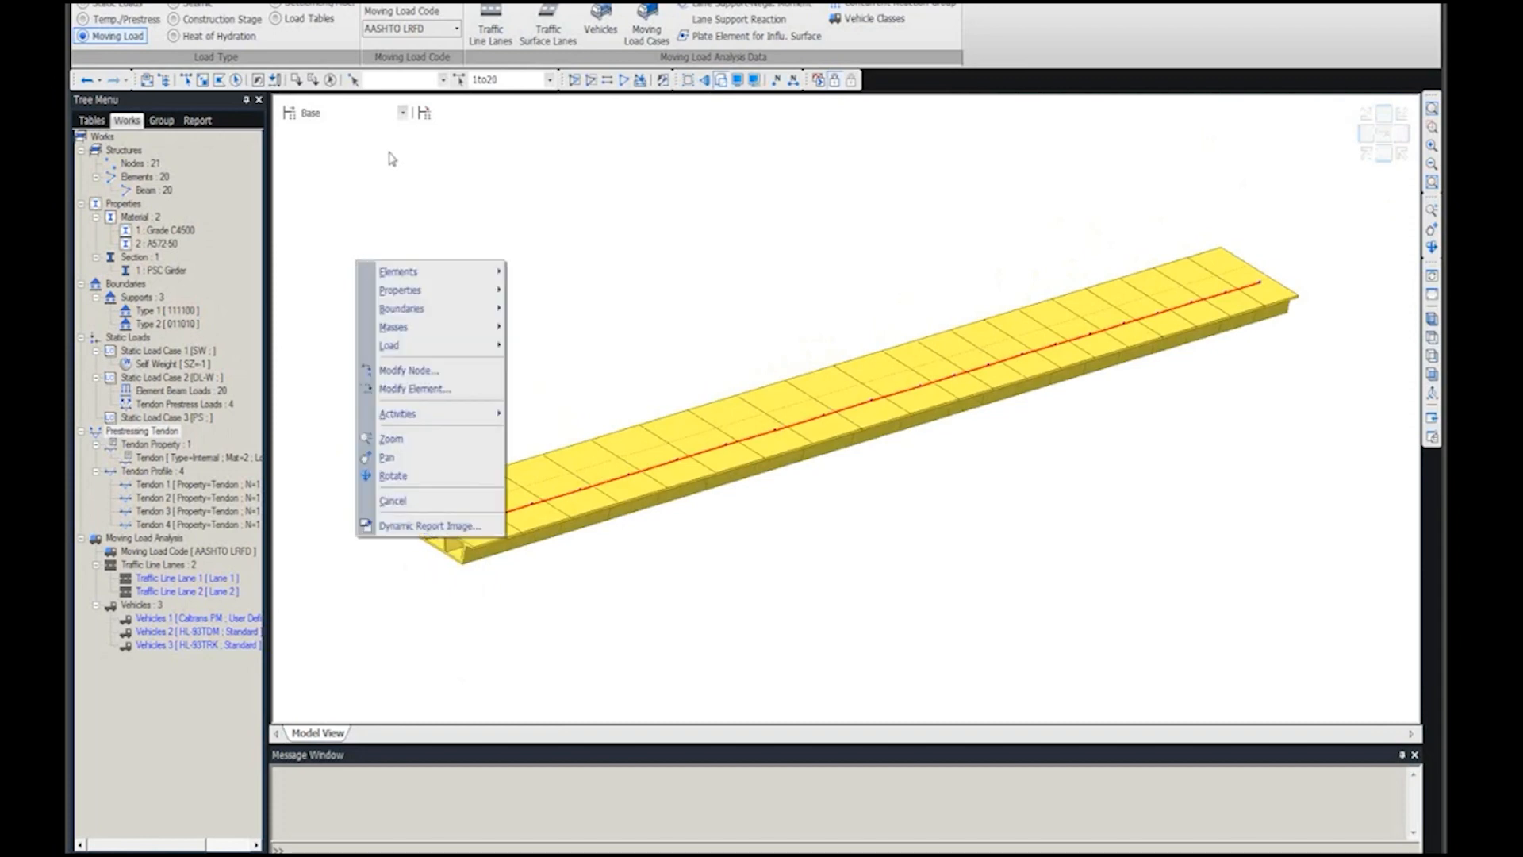
{"action": "left_click", "coordinate": [646, 18]}
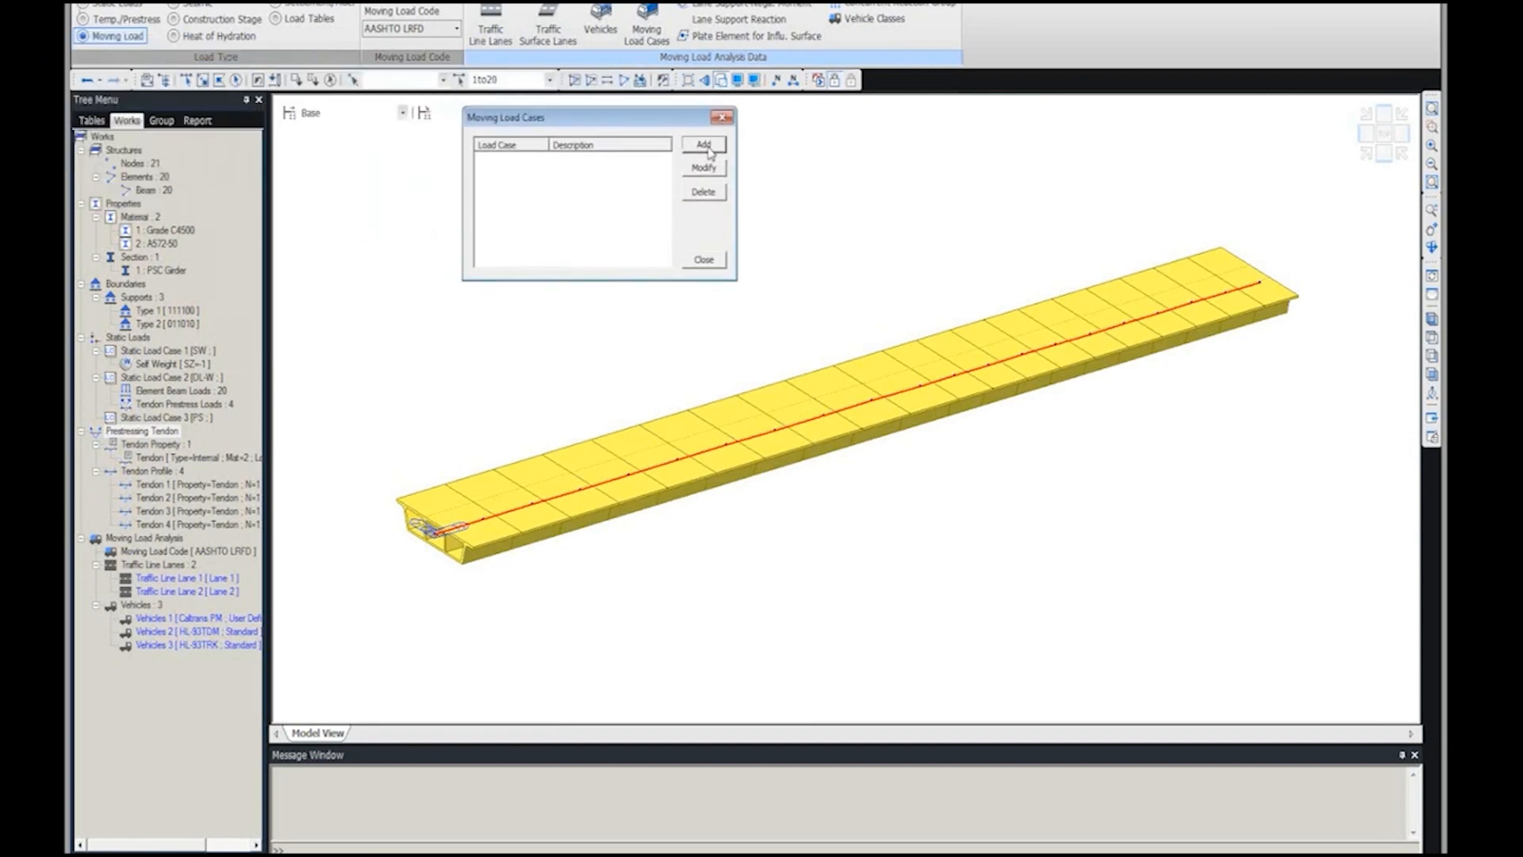
{"action": "left_click", "coordinate": [704, 146]}
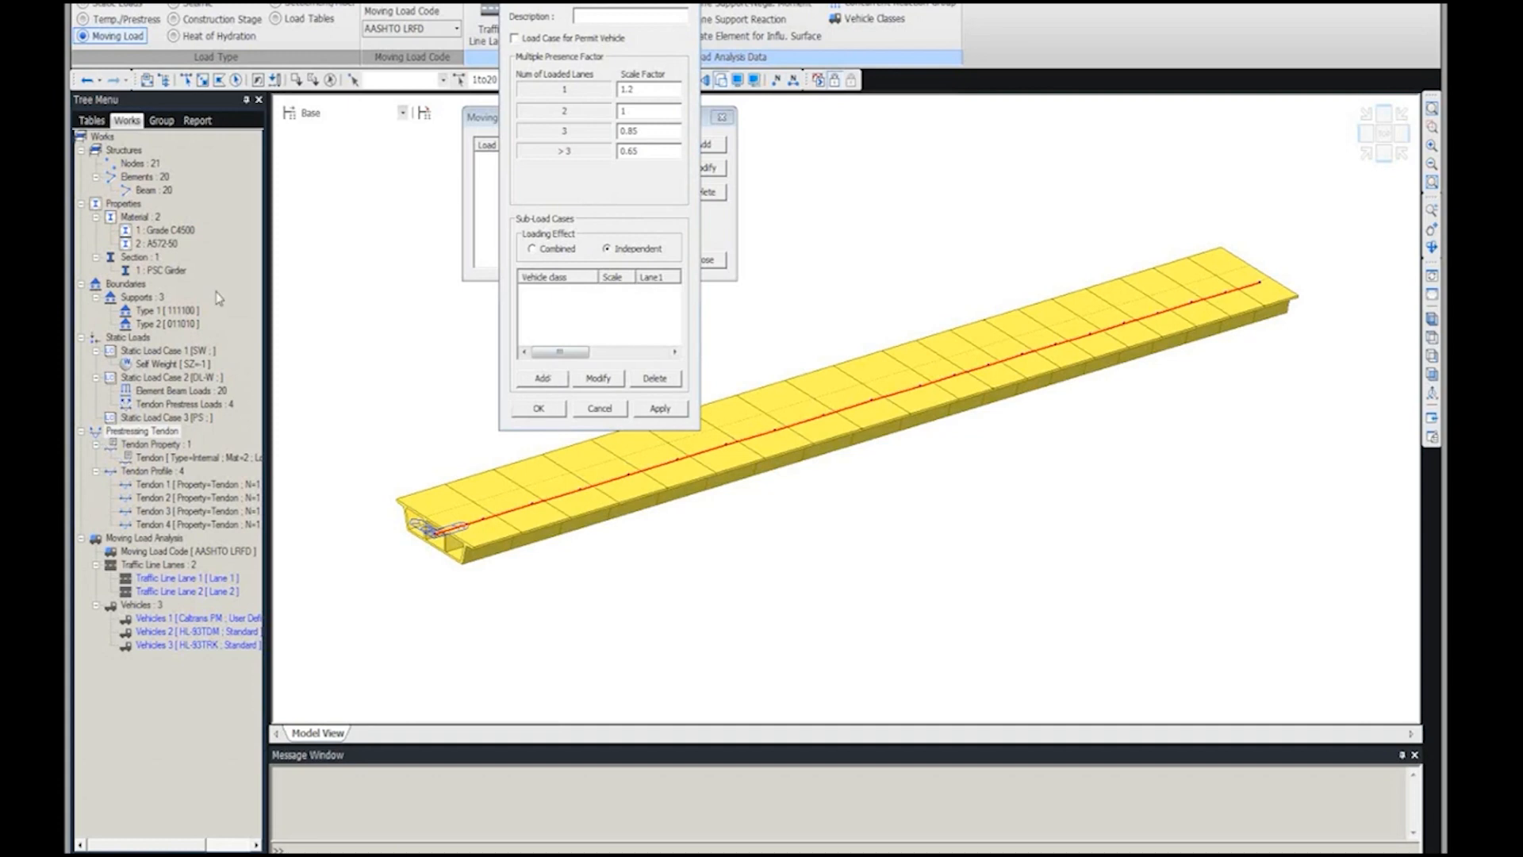
{"action": "left_click", "coordinate": [542, 377]}
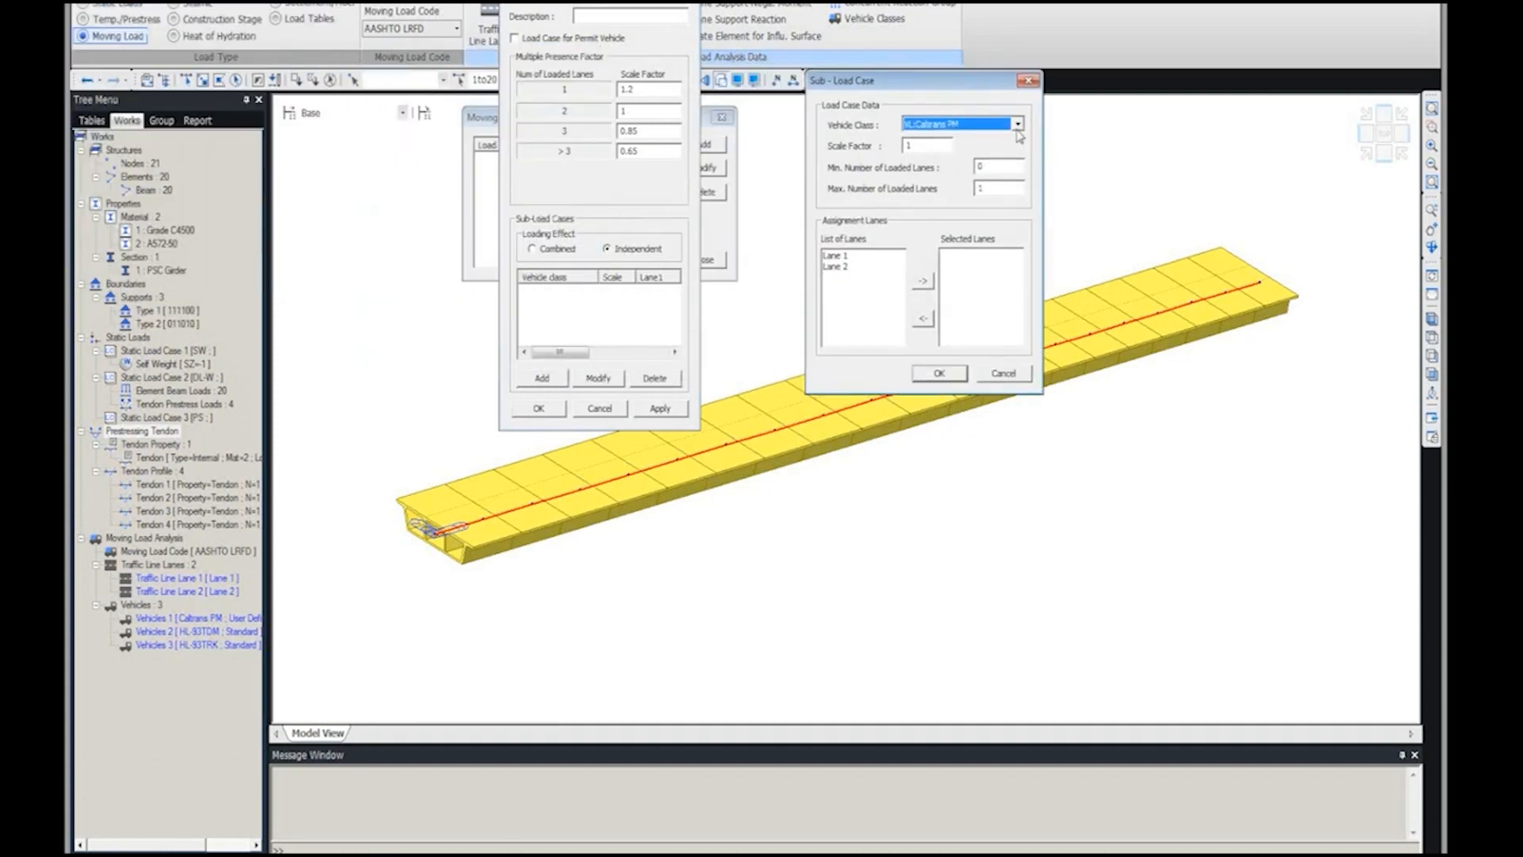
{"action": "left_click", "coordinate": [1017, 125]}
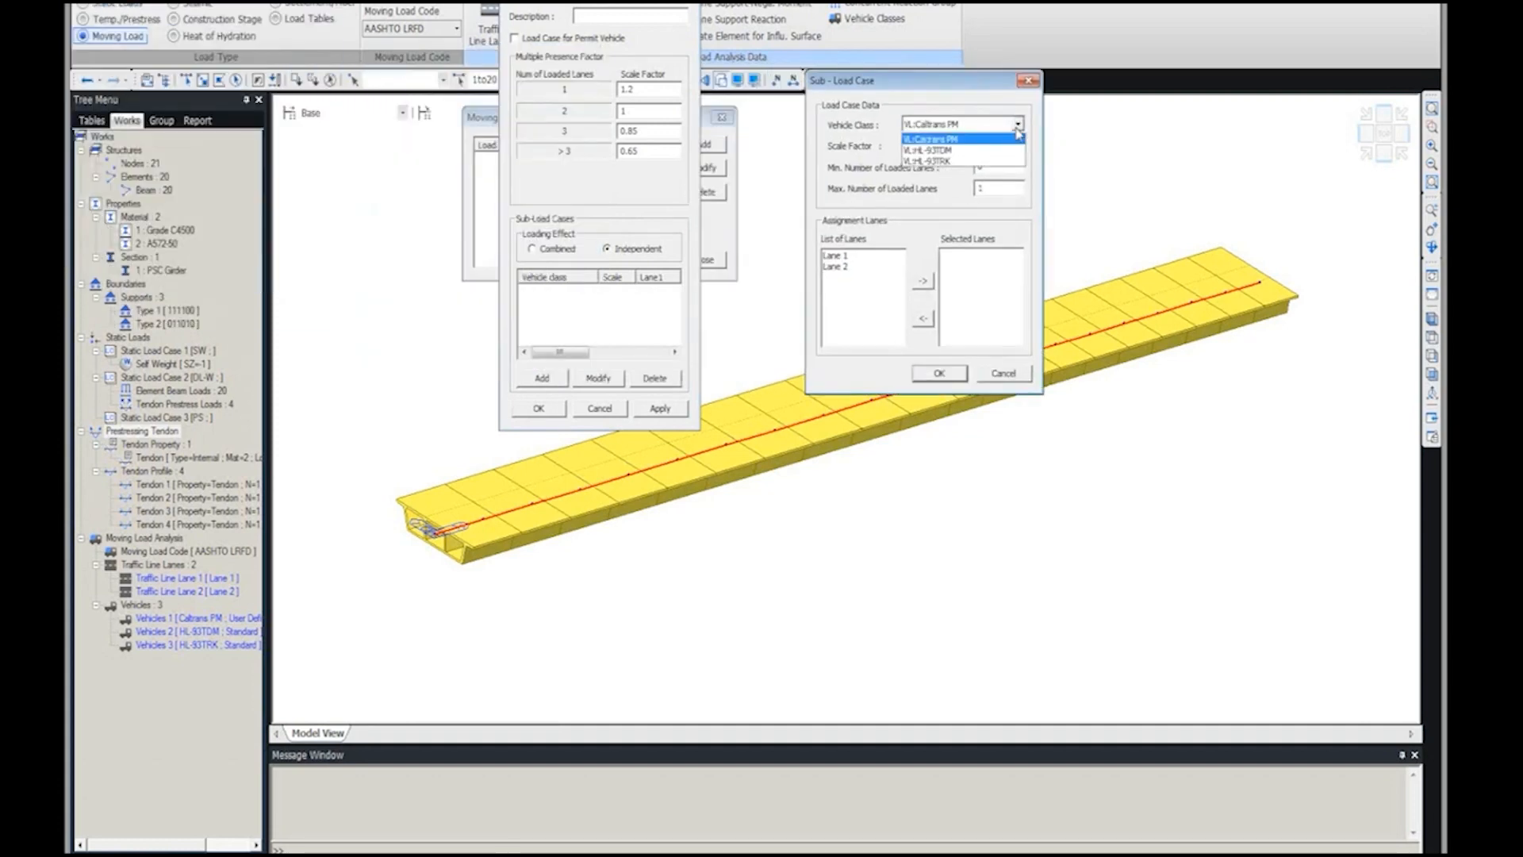
{"action": "left_click", "coordinate": [952, 150]}
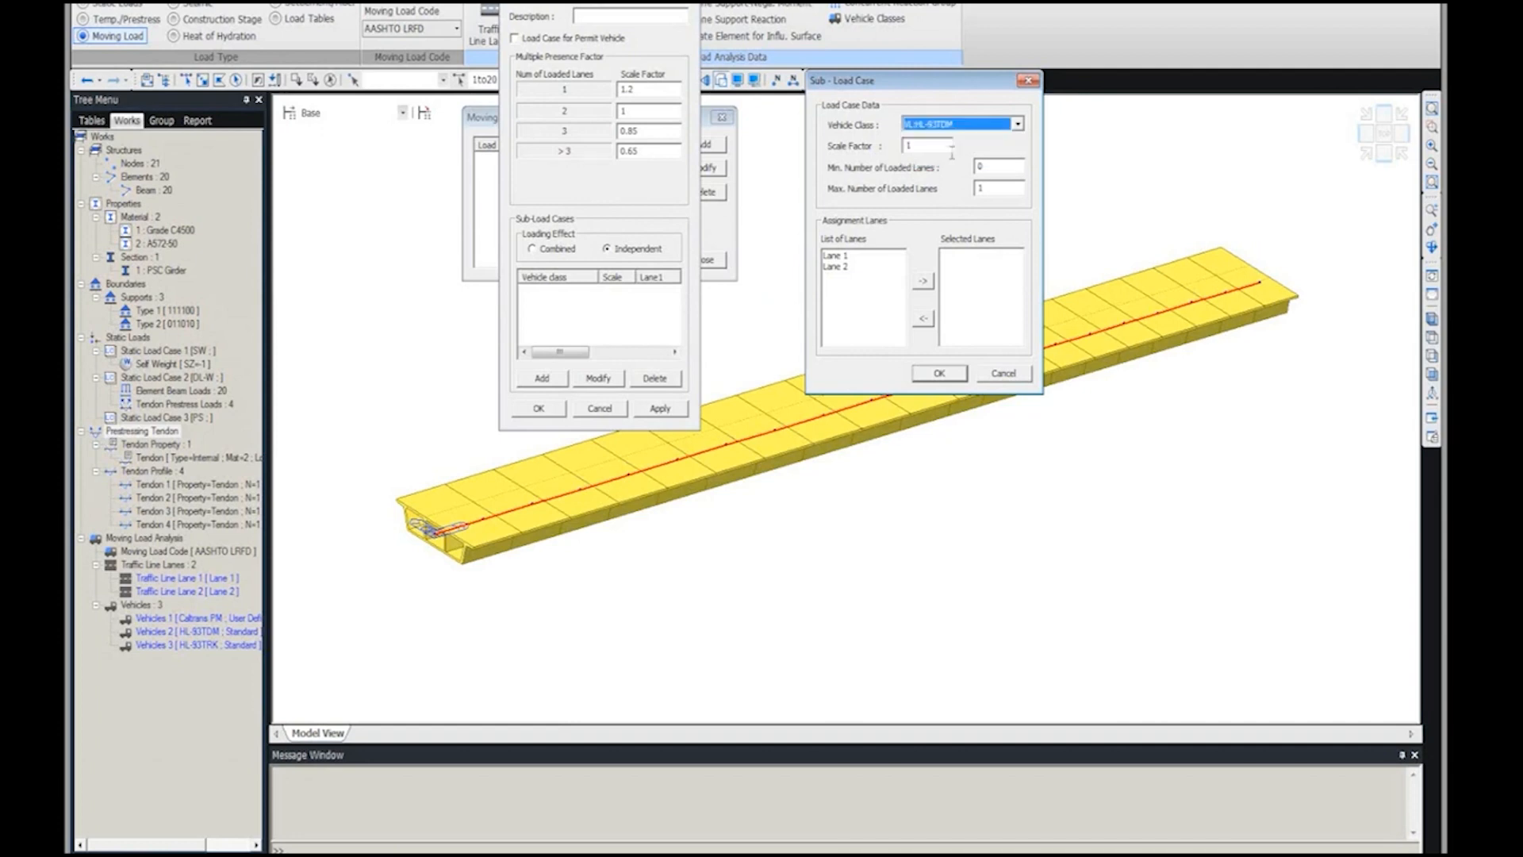
Set the sub-load case to 1 minimum and 2 maximum loaded lanes, assign Lane 1 and Lane 2, and apply the TDM load case.
{"action": "double_click", "coordinate": [980, 166]}
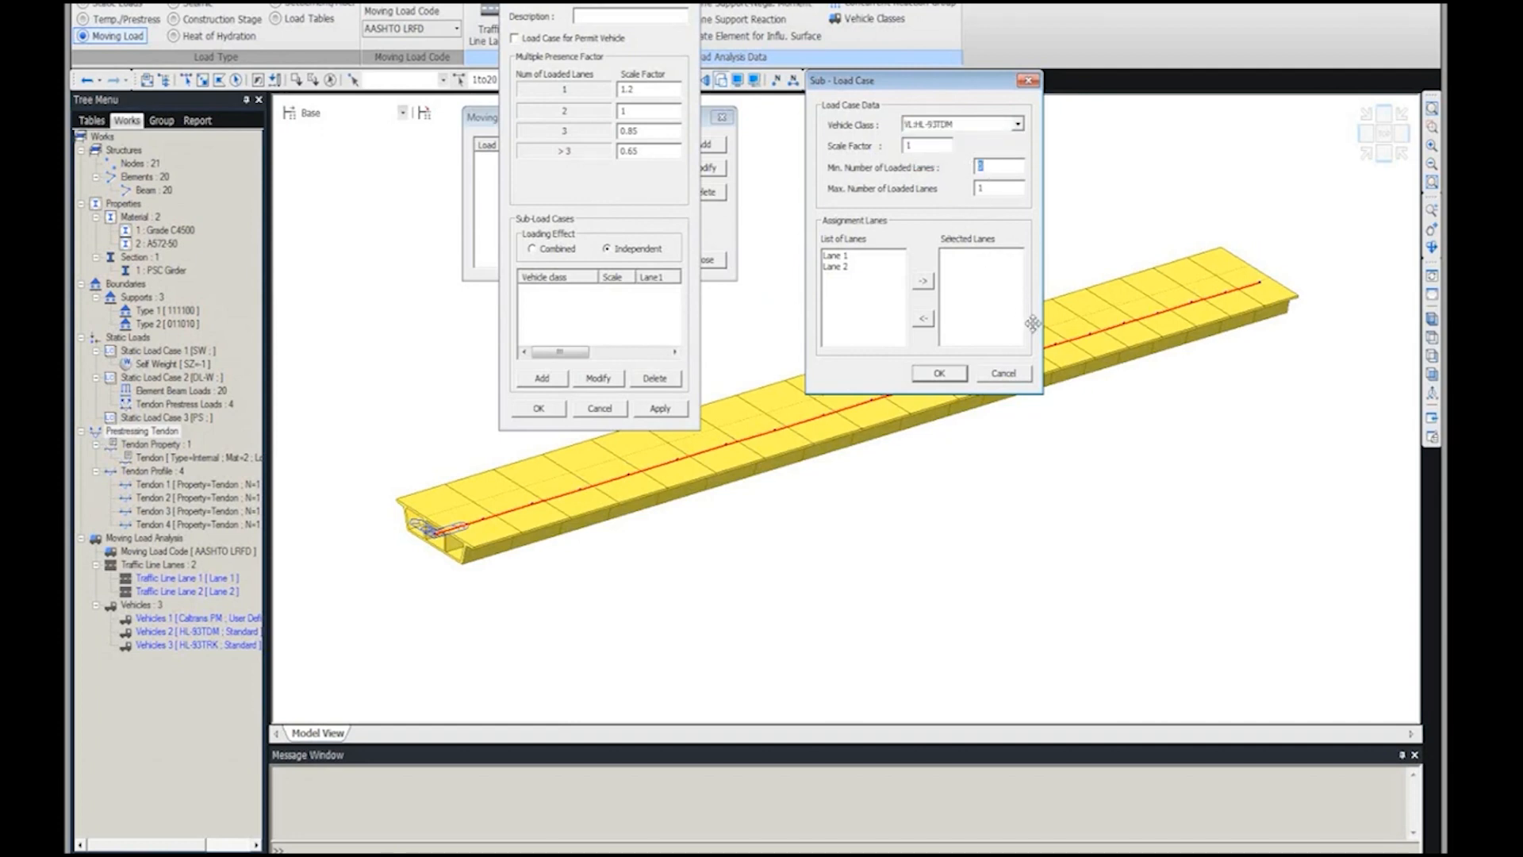
{"action": "type", "text": "1"}
{"action": "type", "text": "2"}
{"action": "left_click", "coordinate": [835, 255]}
{"action": "left_click", "coordinate": [836, 266], "text": "shift"}
{"action": "left_click", "coordinate": [922, 281]}
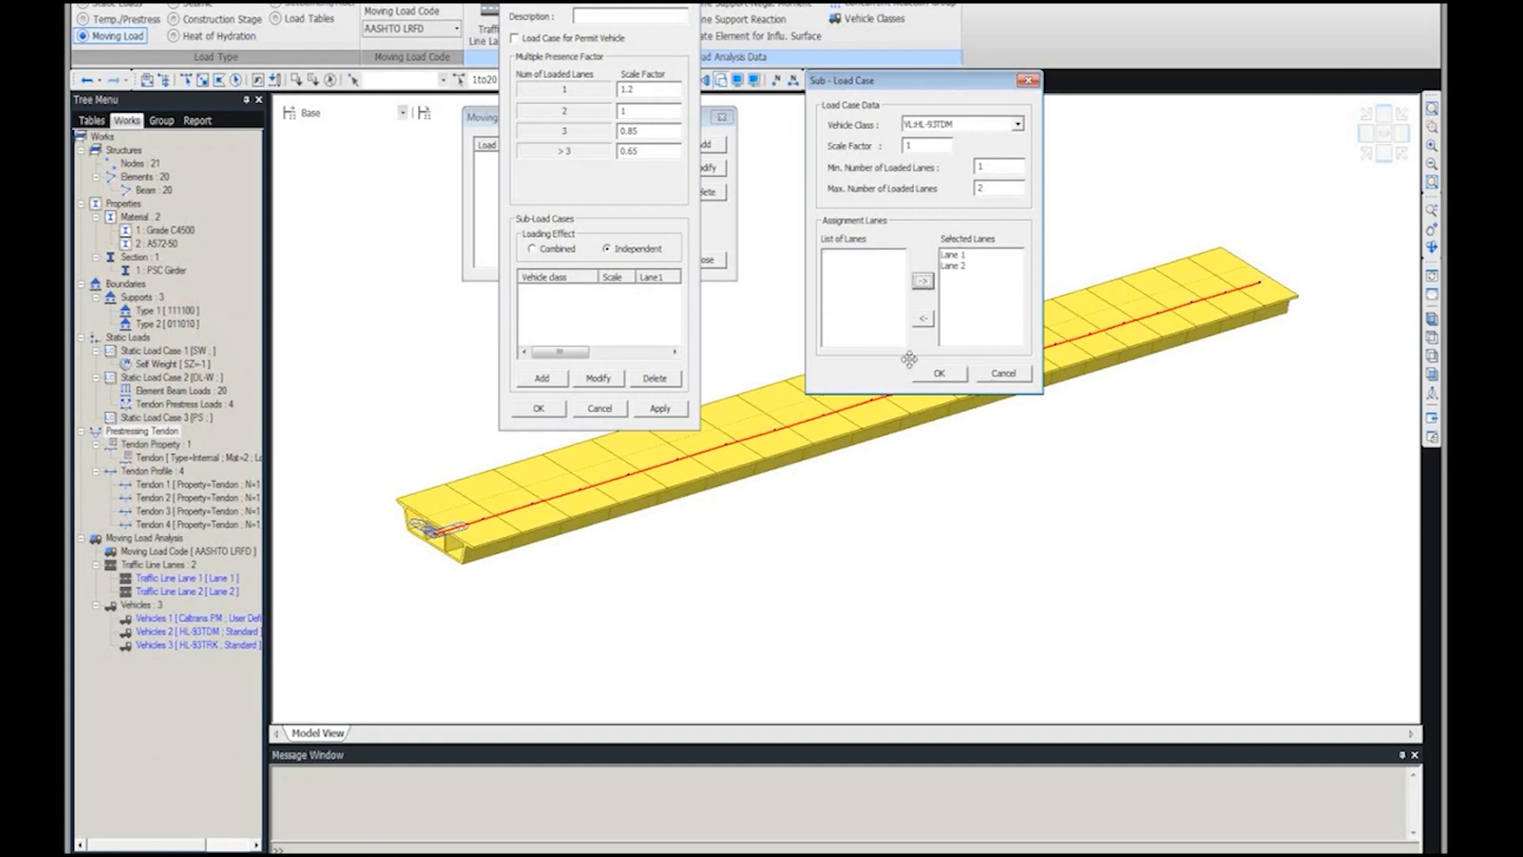
{"action": "left_click", "coordinate": [940, 373]}
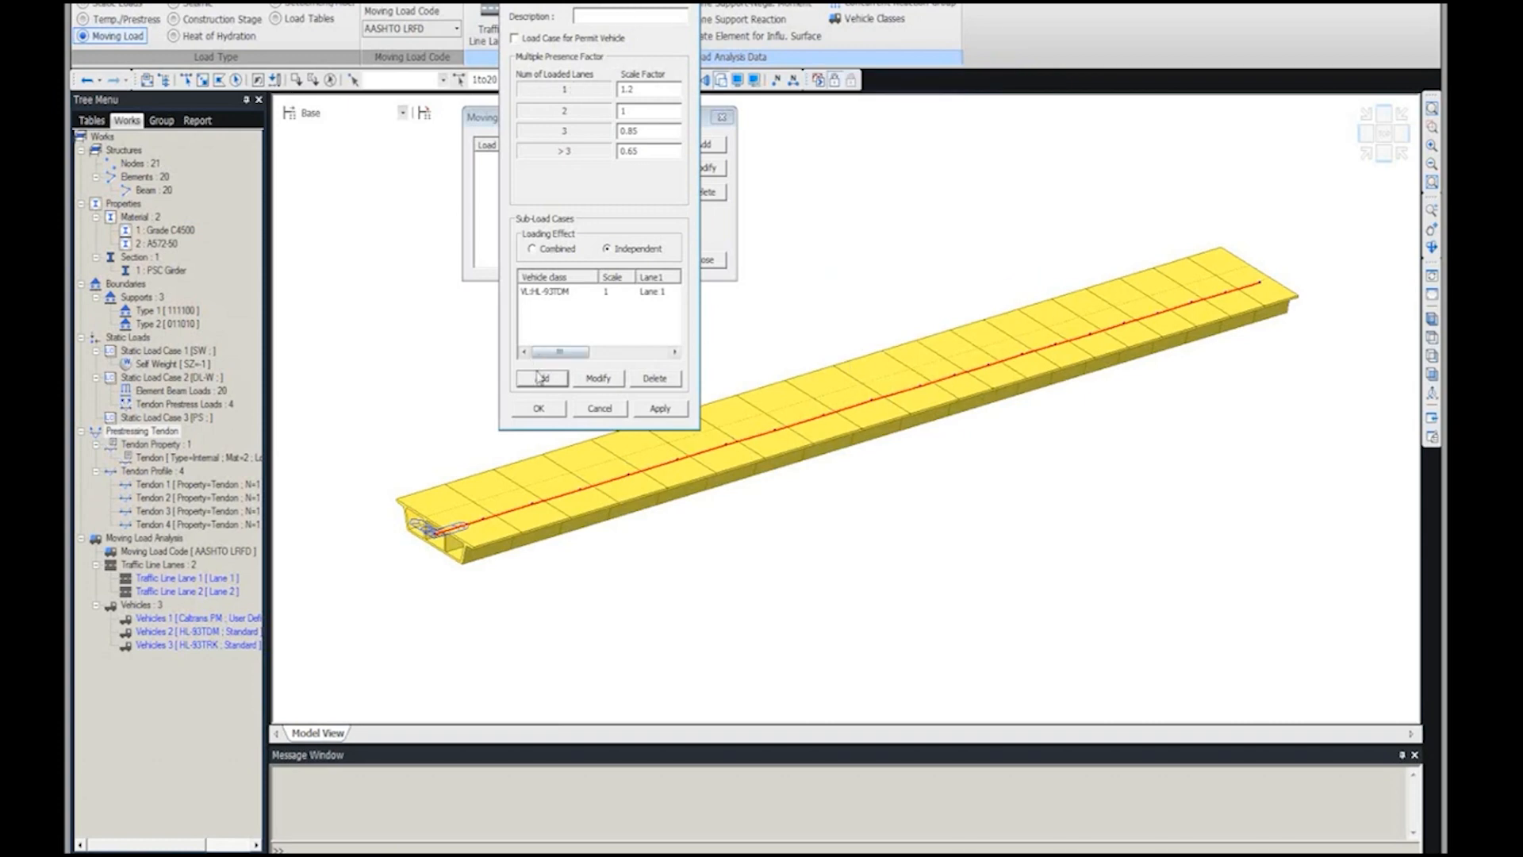
{"action": "left_click", "coordinate": [657, 410]}
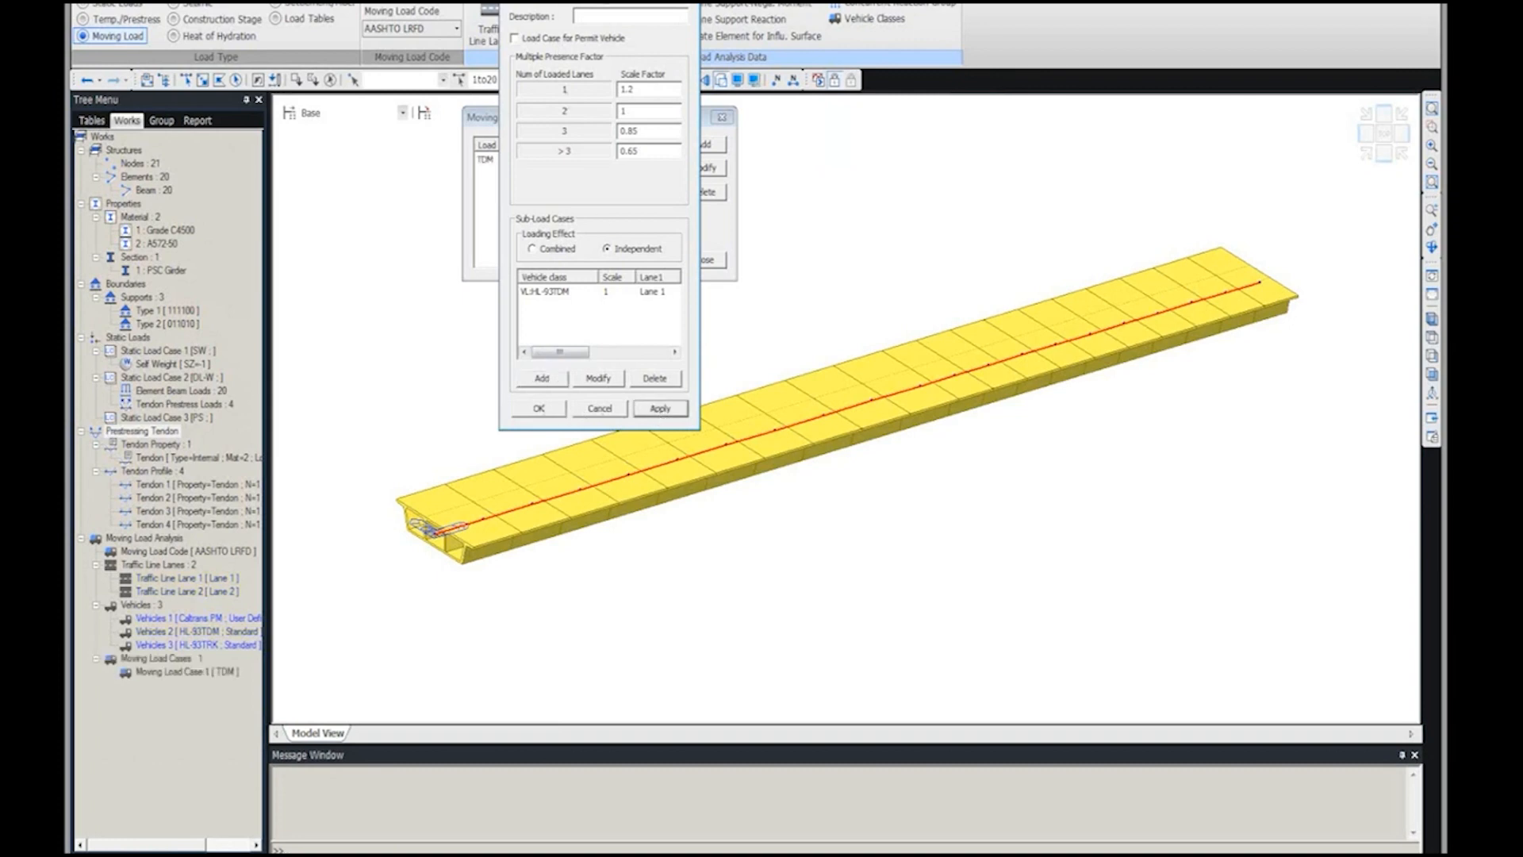
Rename the load case for a second definition and delete its VL:HL-93TDM sub-load case.
{"action": "left_click", "coordinate": [626, 2]}
{"action": "left_click", "coordinate": [564, 294]}
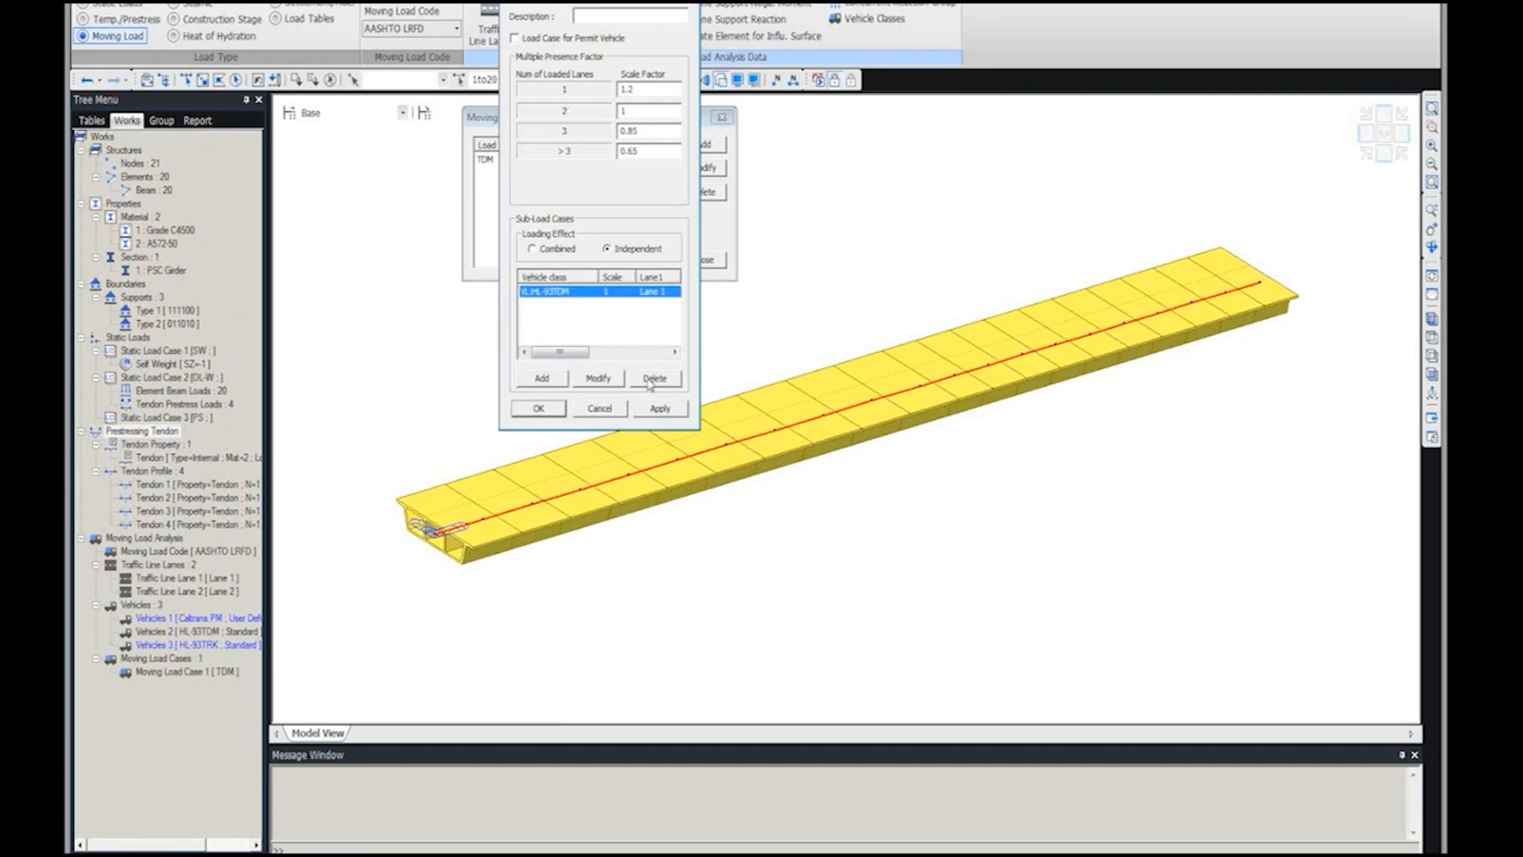
{"action": "left_click", "coordinate": [652, 380]}
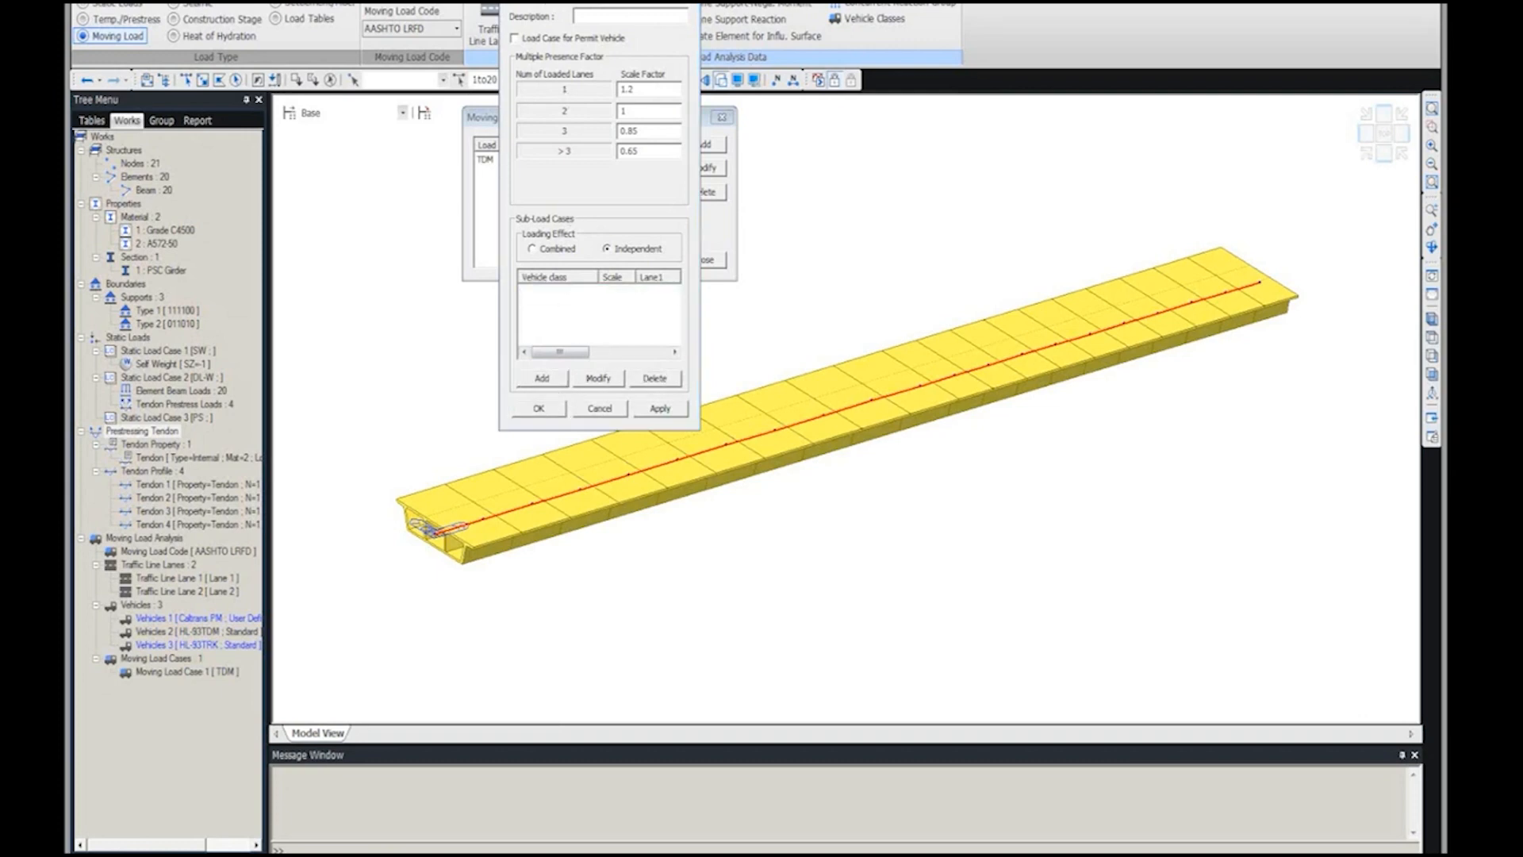
Start a sub-load case with vehicle class VL:HL-93TRK, using 1 minimum and 2 maximum loaded lanes.
{"action": "left_click", "coordinate": [542, 378]}
{"action": "left_click", "coordinate": [1050, 161]}
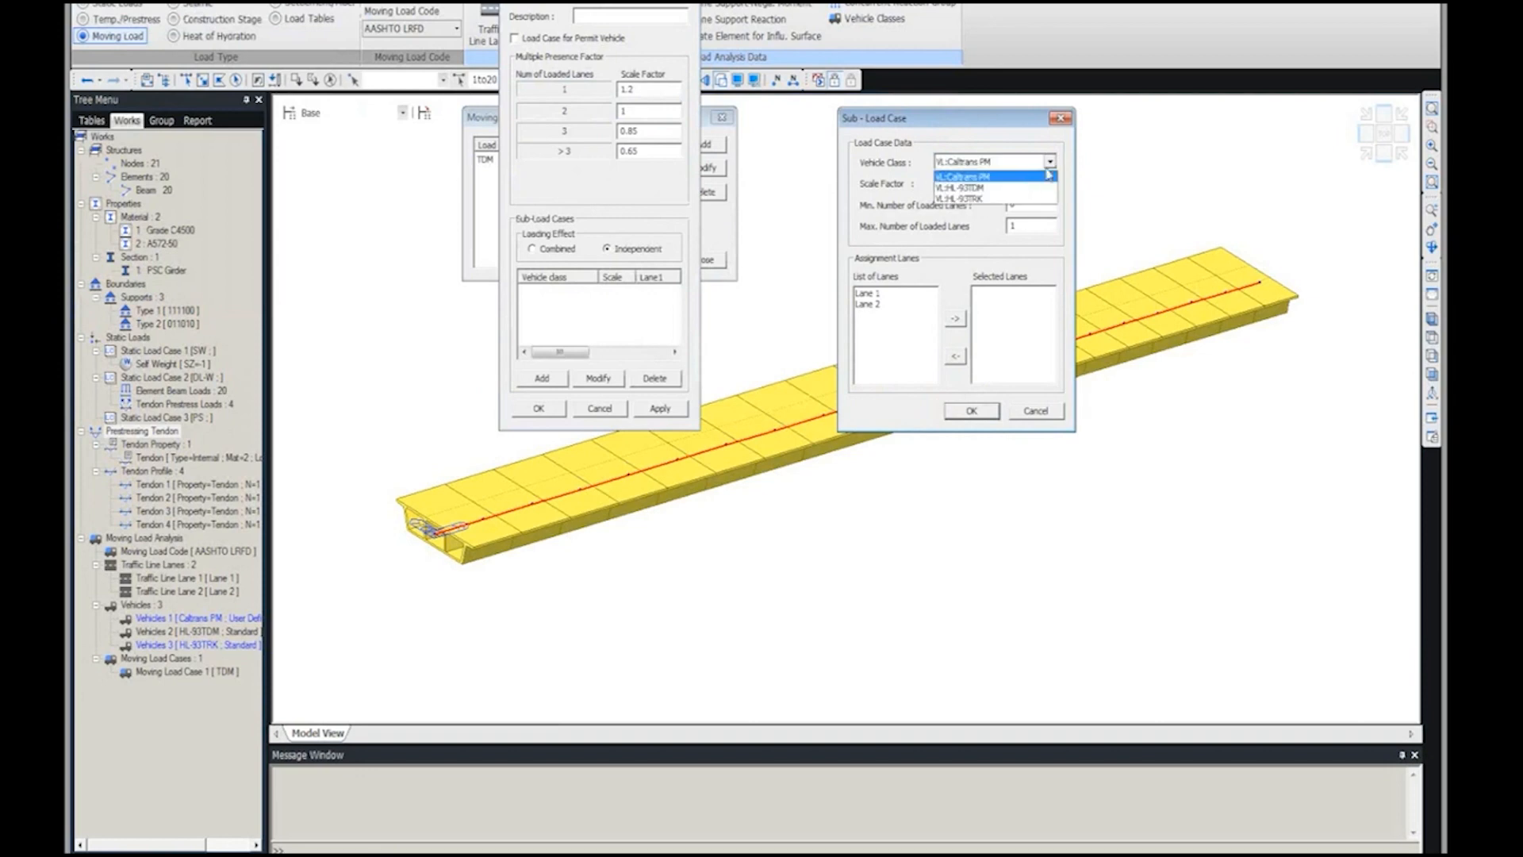
{"action": "left_click", "coordinate": [1008, 198]}
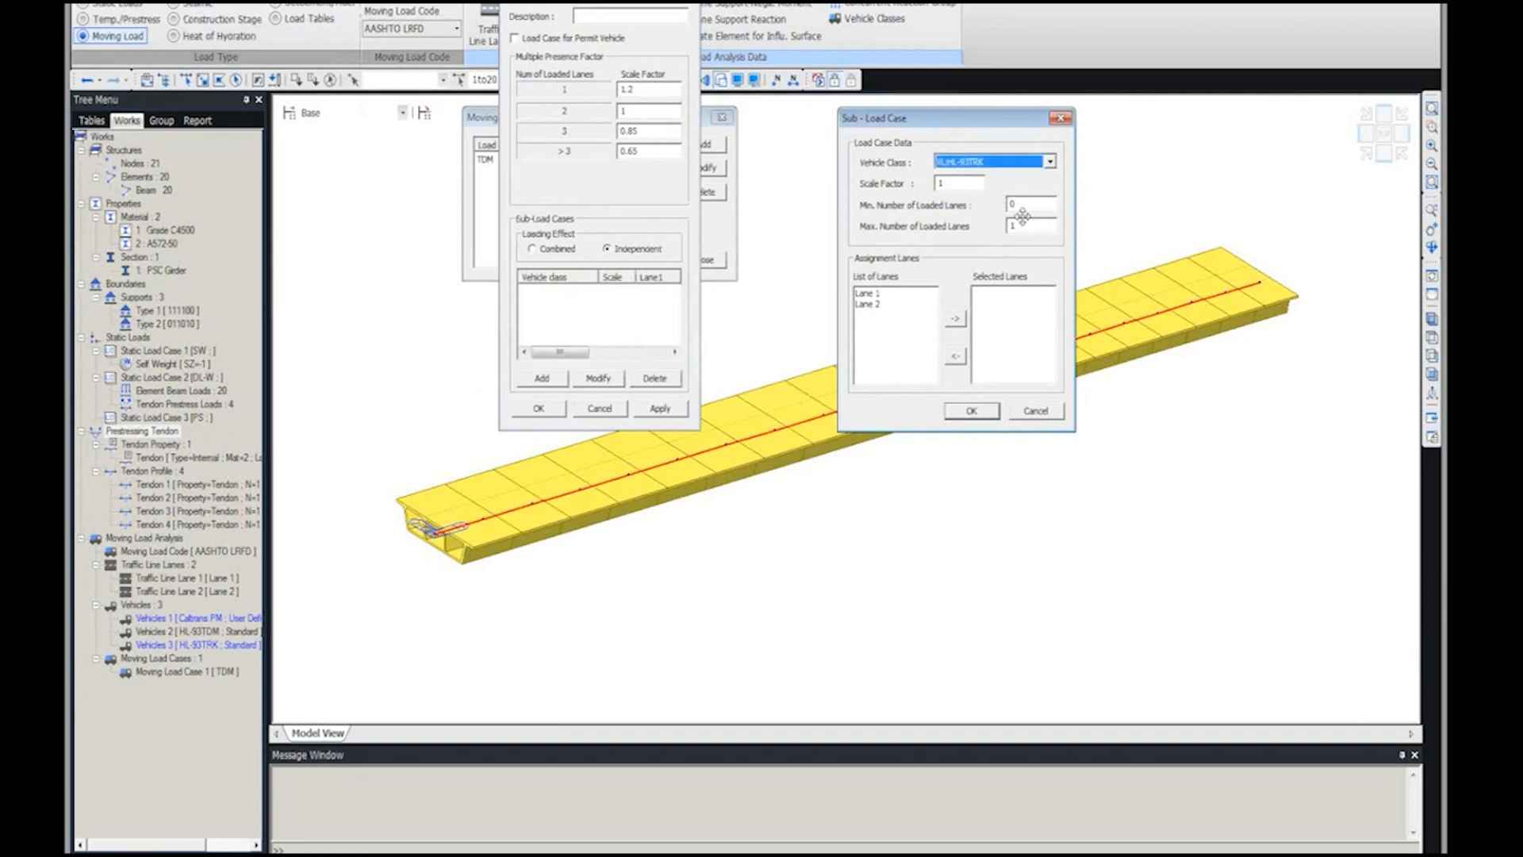
{"action": "left_click_drag", "start_coordinate": [1020, 206], "coordinate": [993, 202]}
{"action": "type", "text": "1"}
{"action": "key", "text": "Tab"}
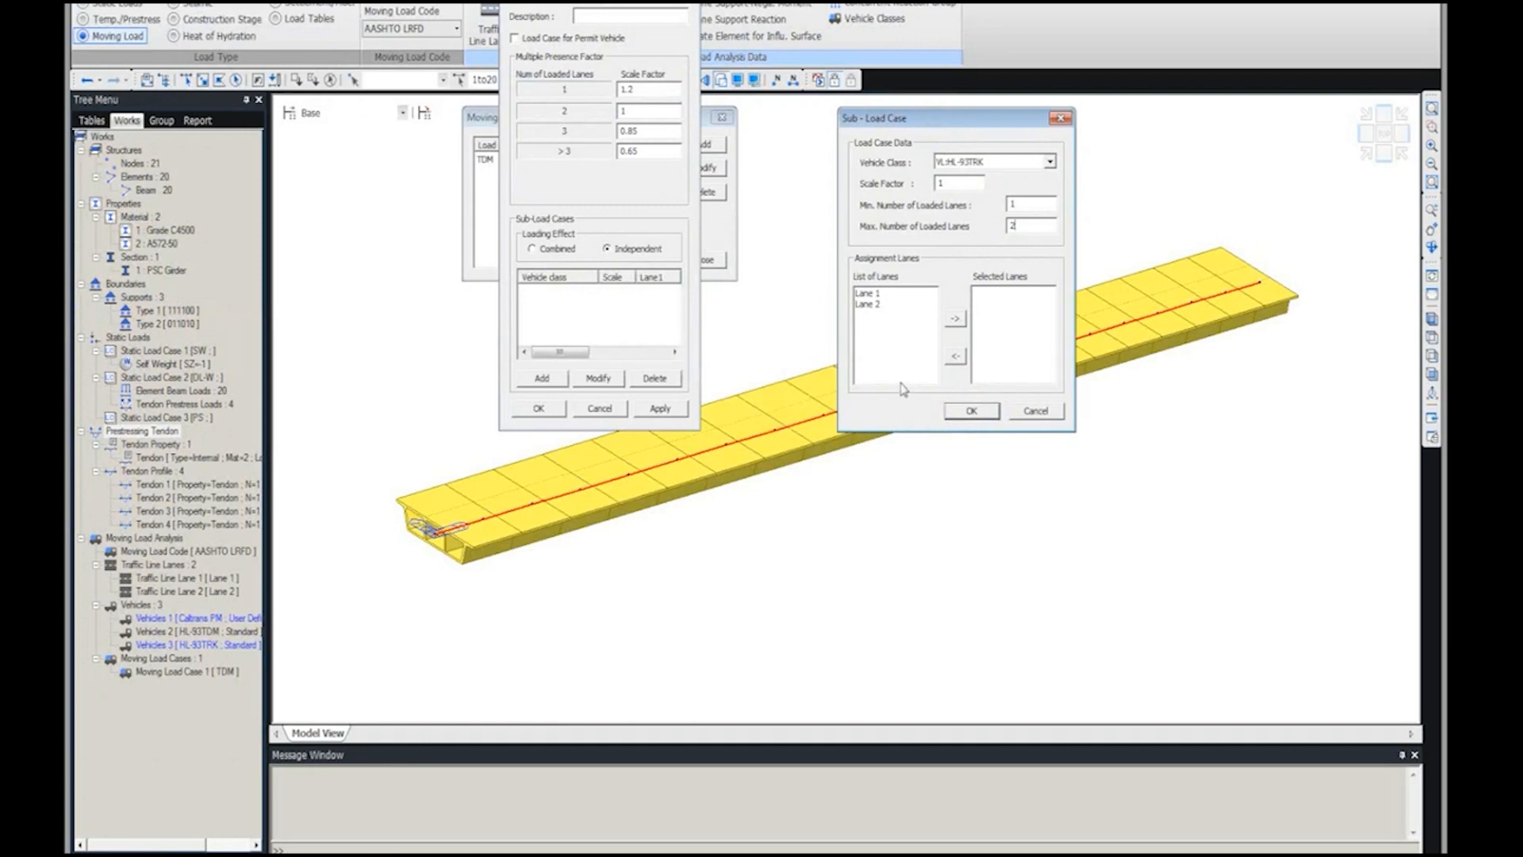
Assign Lane 1 and Lane 2 to the VL:HL-93TRK sub-load case and apply the TRK moving load case.
{"action": "left_click", "coordinate": [872, 294]}
{"action": "left_click", "coordinate": [874, 305], "text": "shift"}
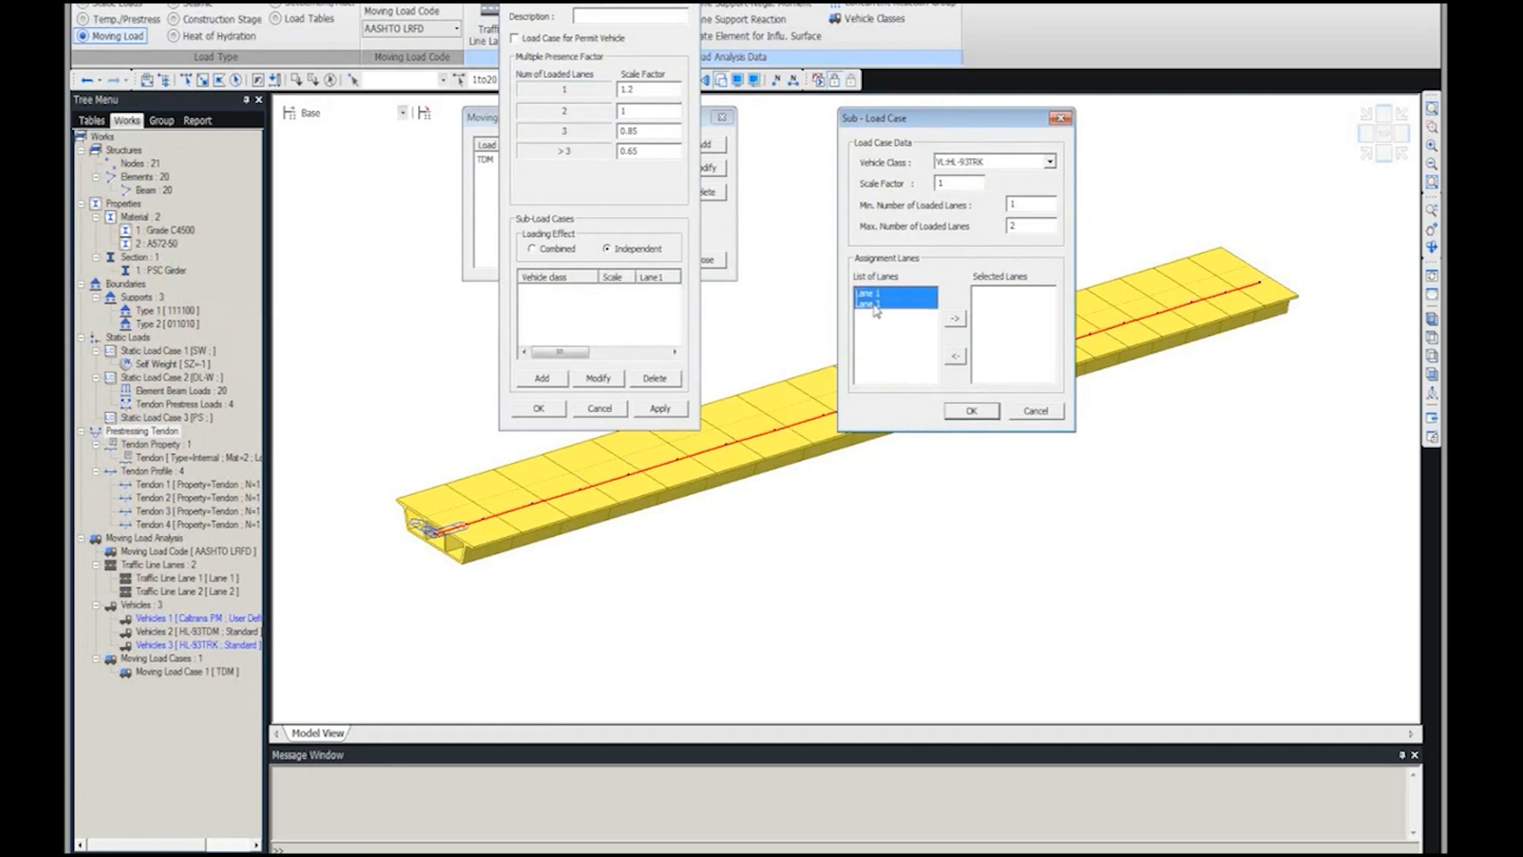
{"action": "left_click", "coordinate": [955, 318]}
{"action": "left_click", "coordinate": [972, 412]}
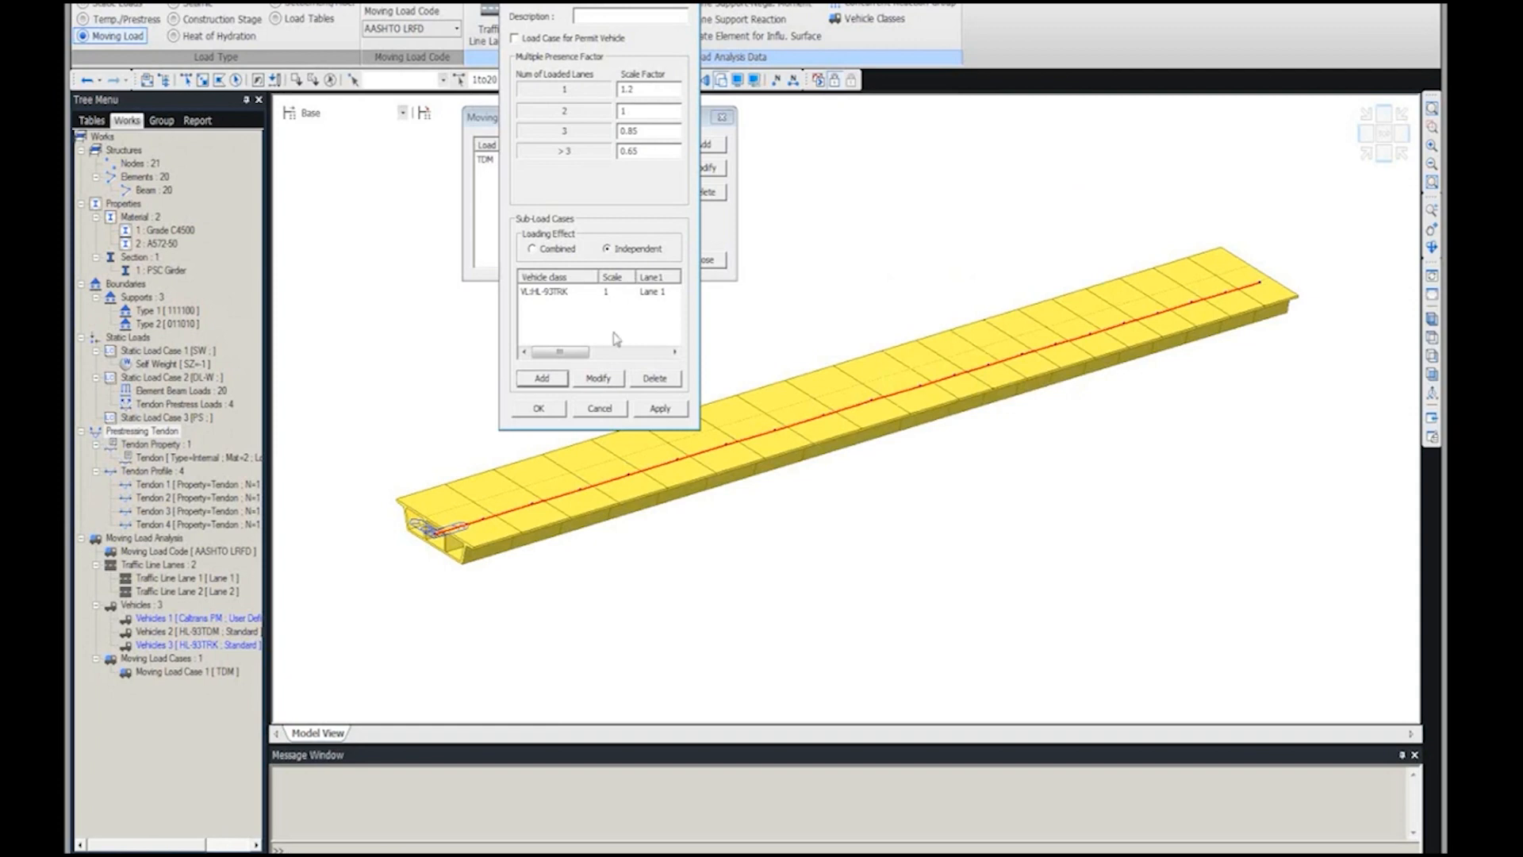
{"action": "left_click", "coordinate": [658, 409]}
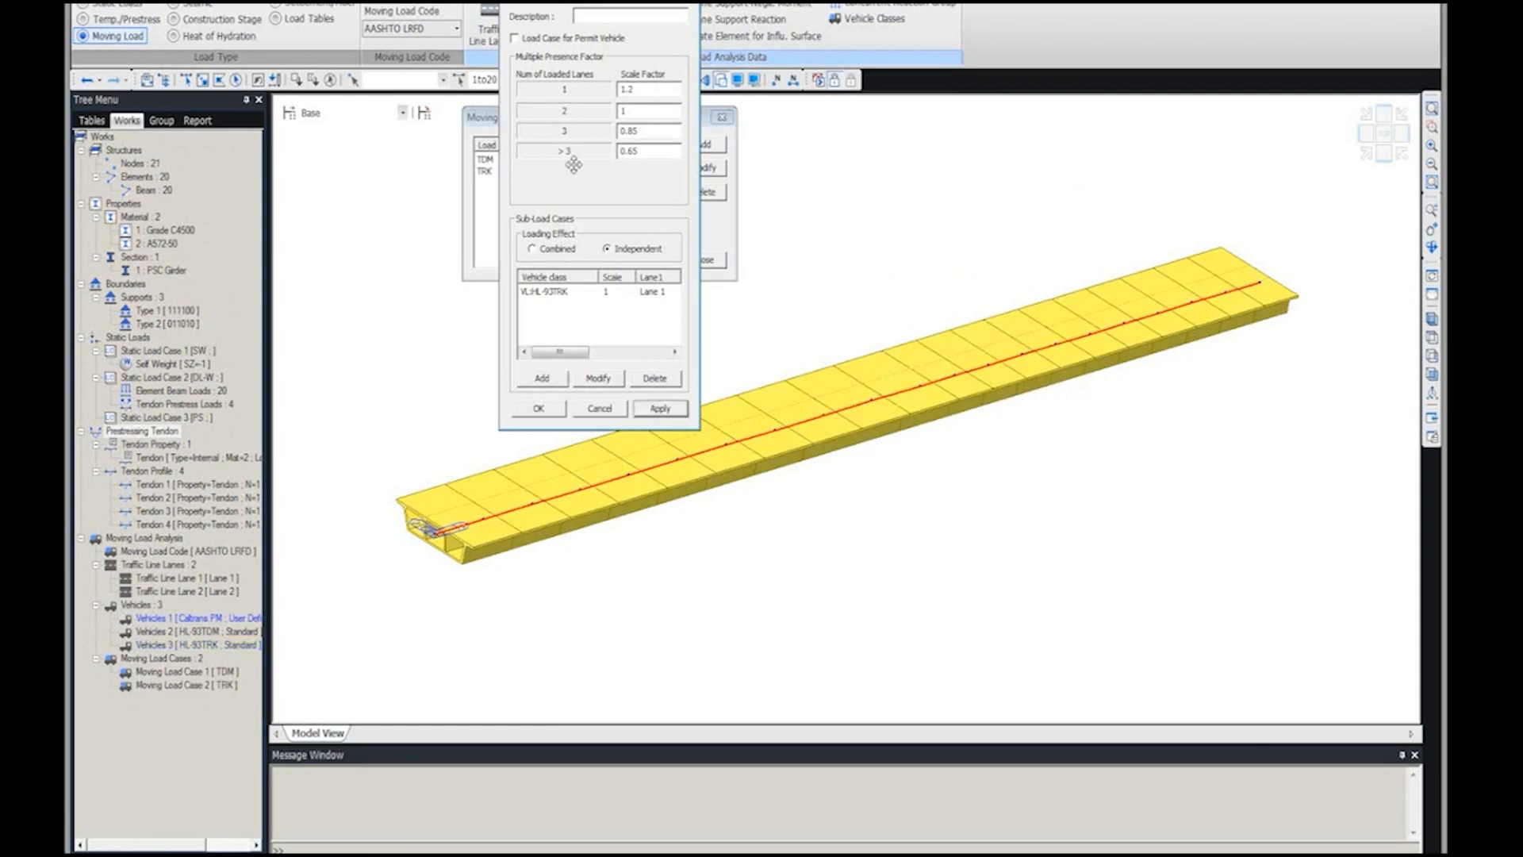
{"action": "left_click_drag", "start_coordinate": [647, 2], "coordinate": [936, 95]}
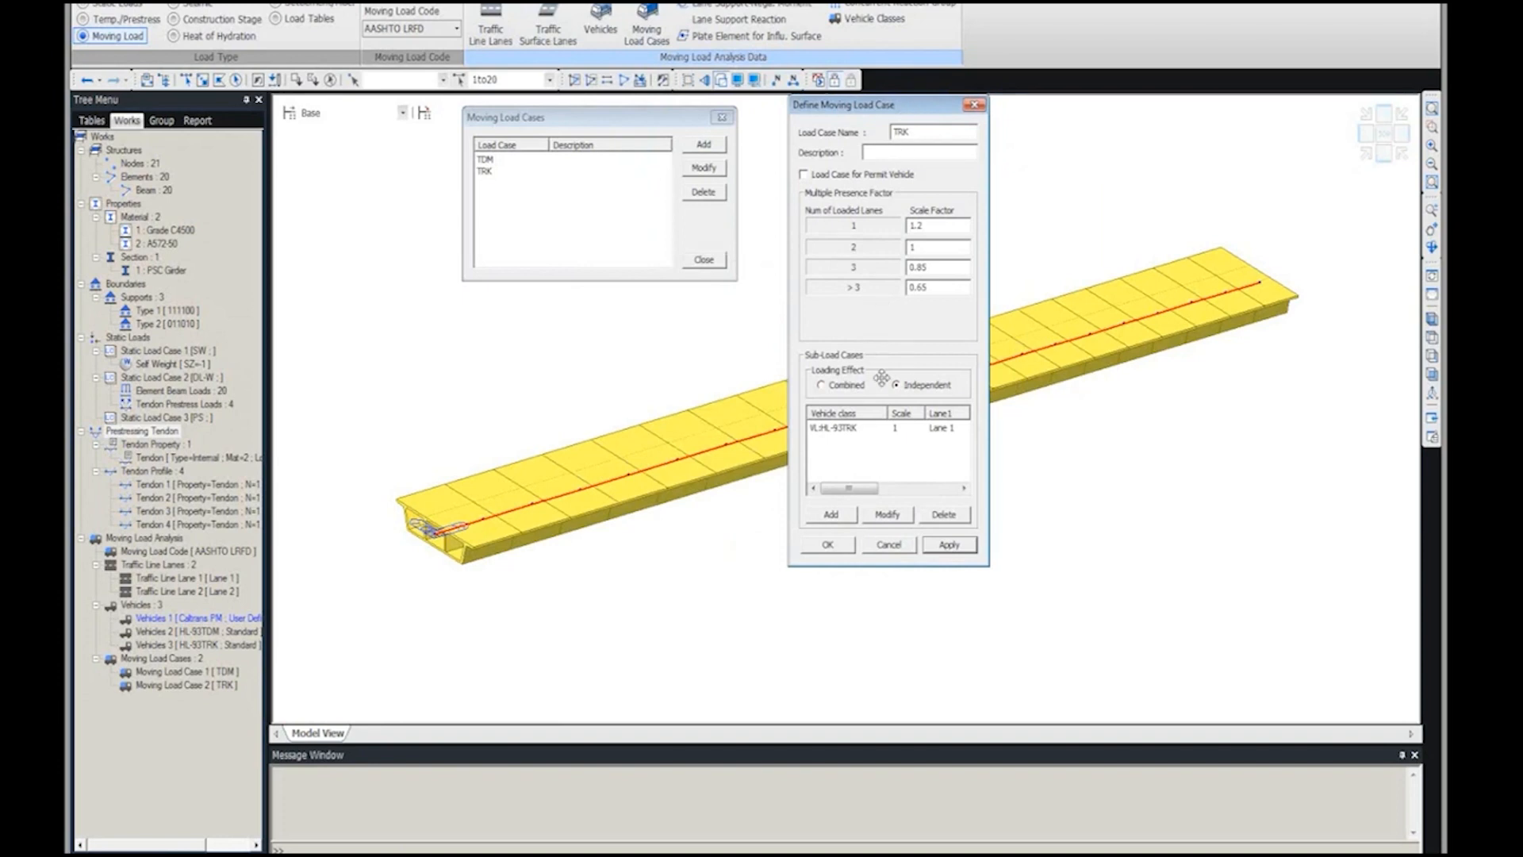
{"action": "left_click", "coordinate": [830, 514]}
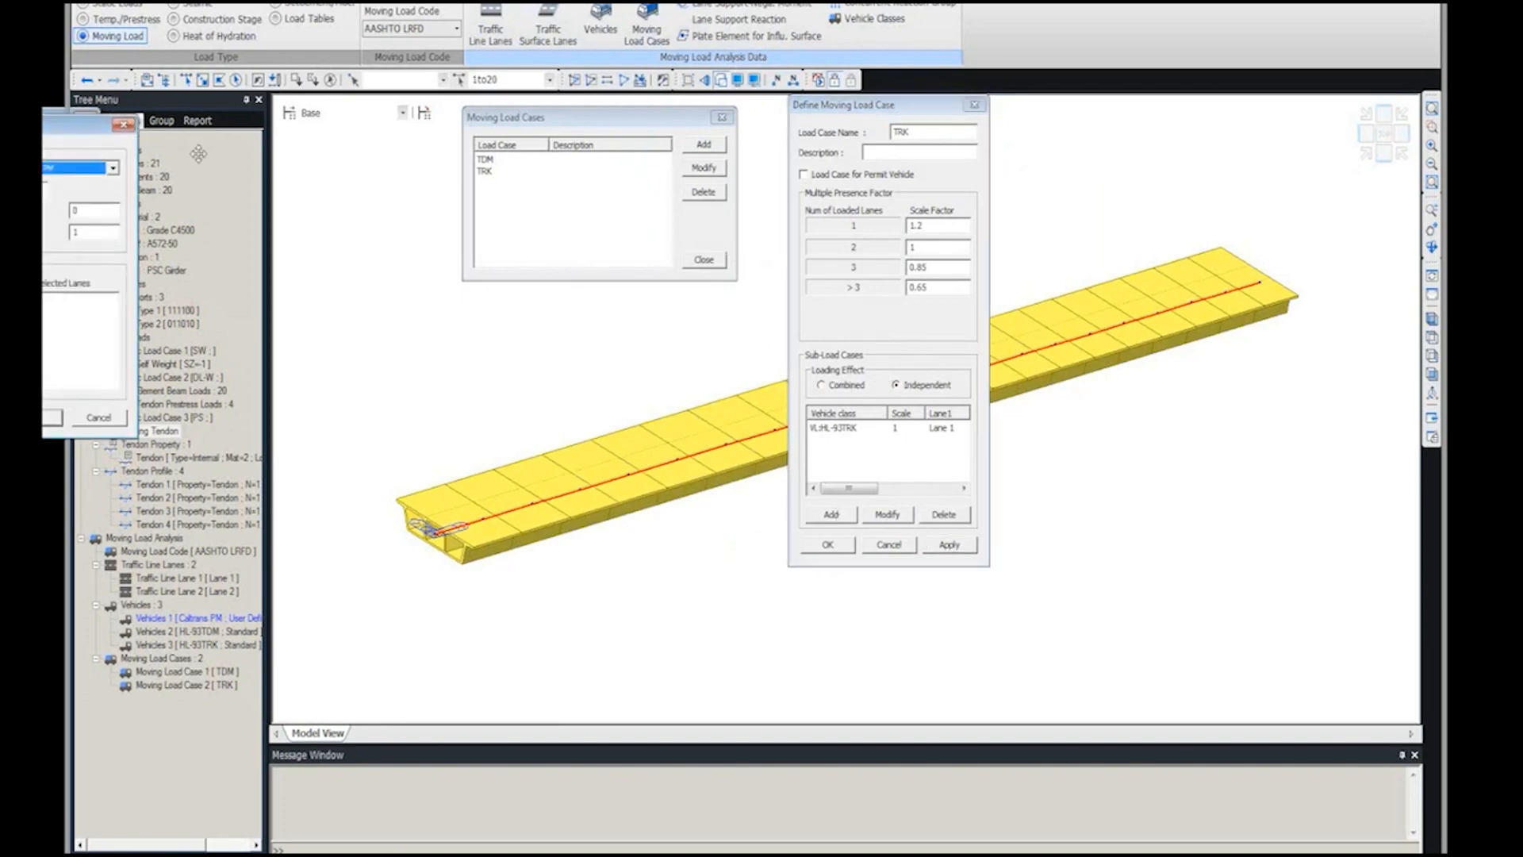
{"action": "left_click", "coordinate": [951, 247]}
{"action": "left_click", "coordinate": [944, 280]}
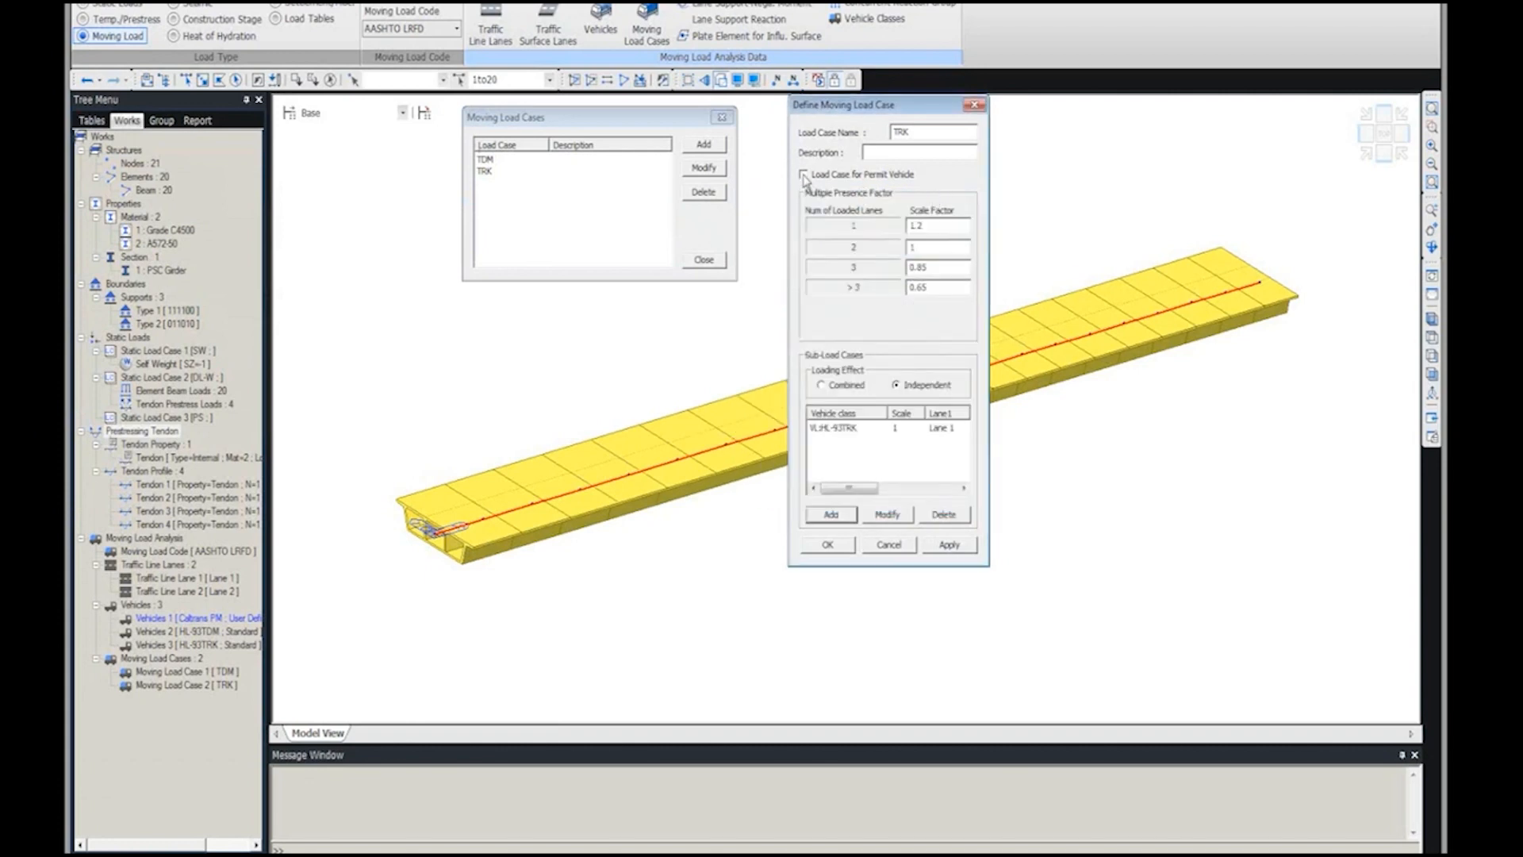
Make the definition a permit vehicle load case using Caltrans PM, reference Lane 1 and an eccentricity of 0 ft.
{"action": "left_click", "coordinate": [804, 175]}
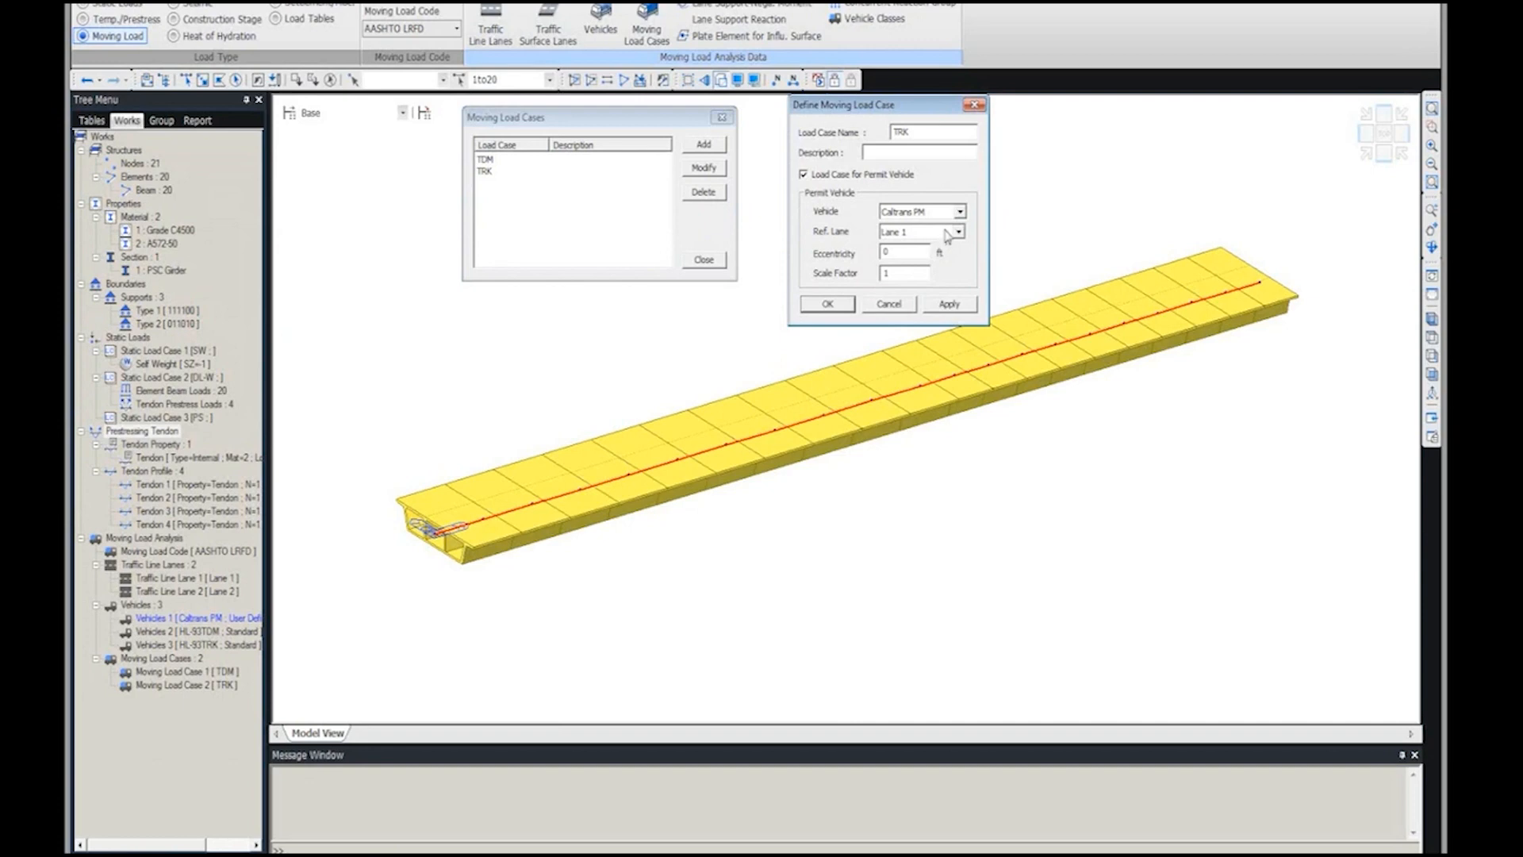
{"action": "left_click", "coordinate": [960, 211]}
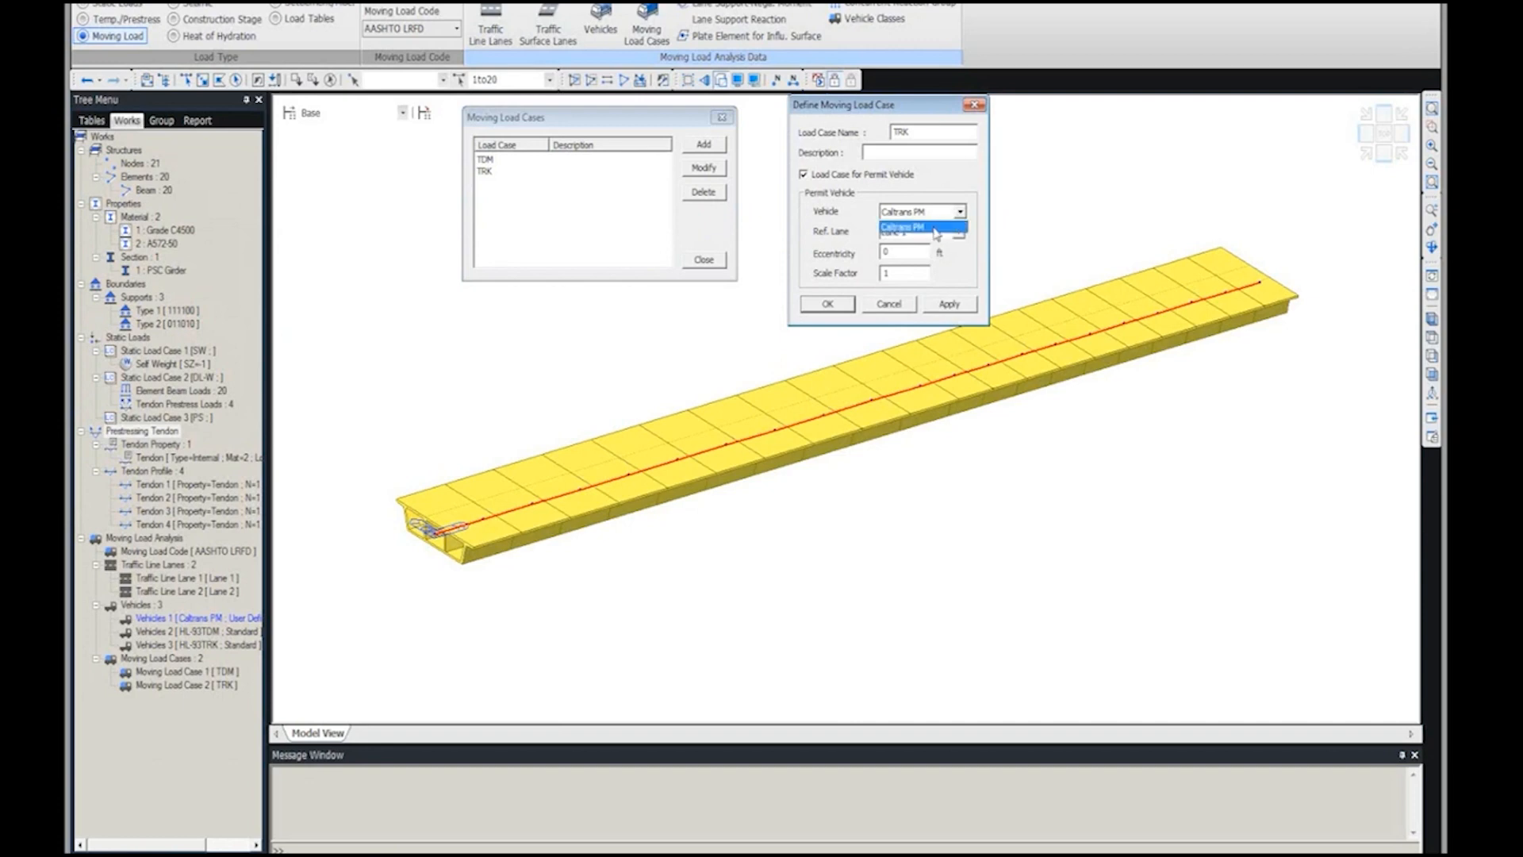
{"action": "left_click", "coordinate": [935, 229]}
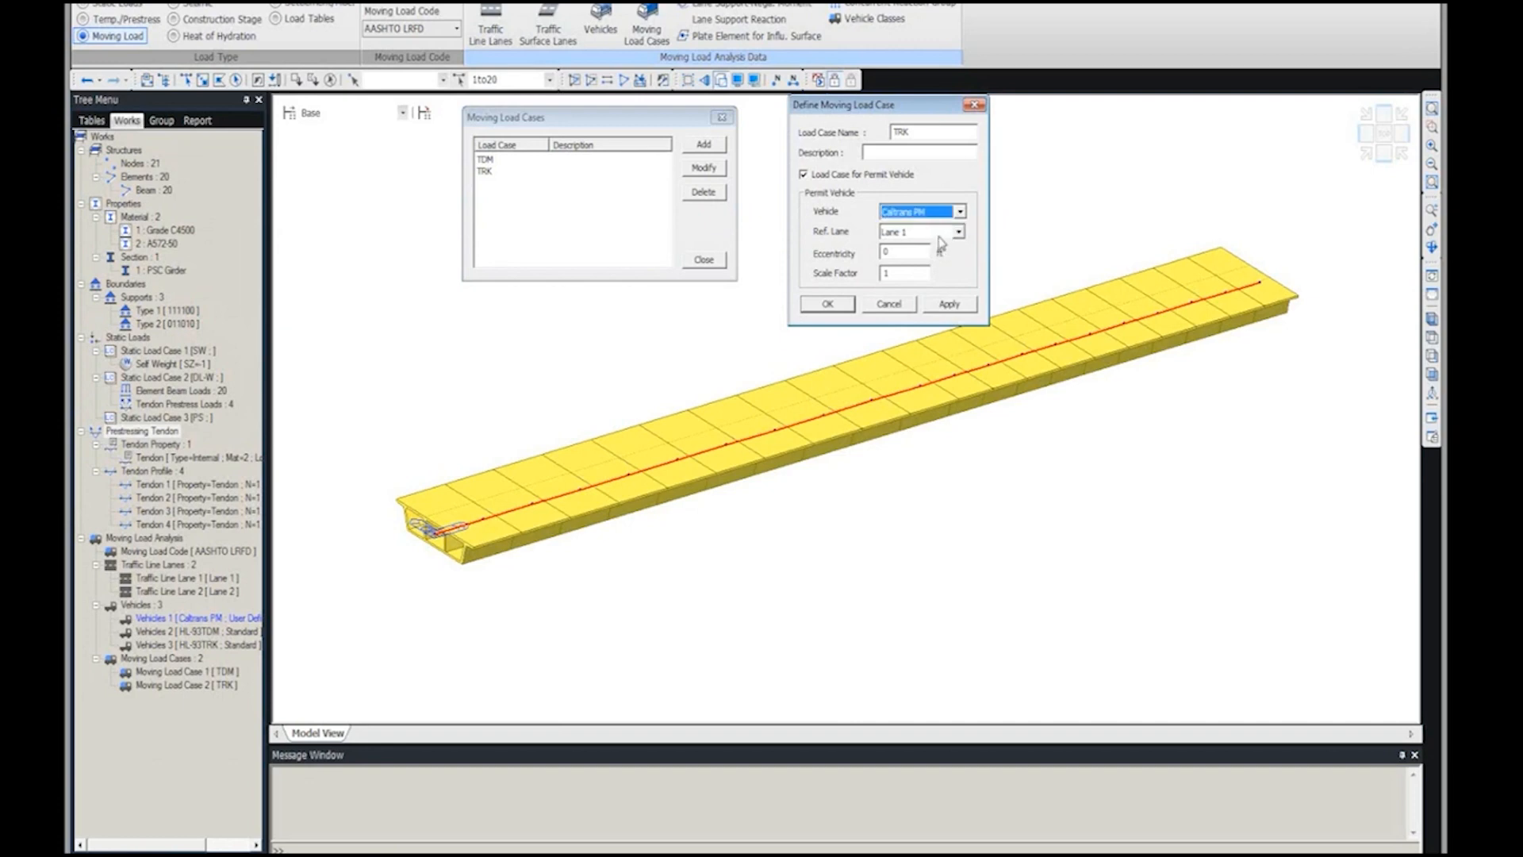
{"action": "double_click", "coordinate": [891, 254]}
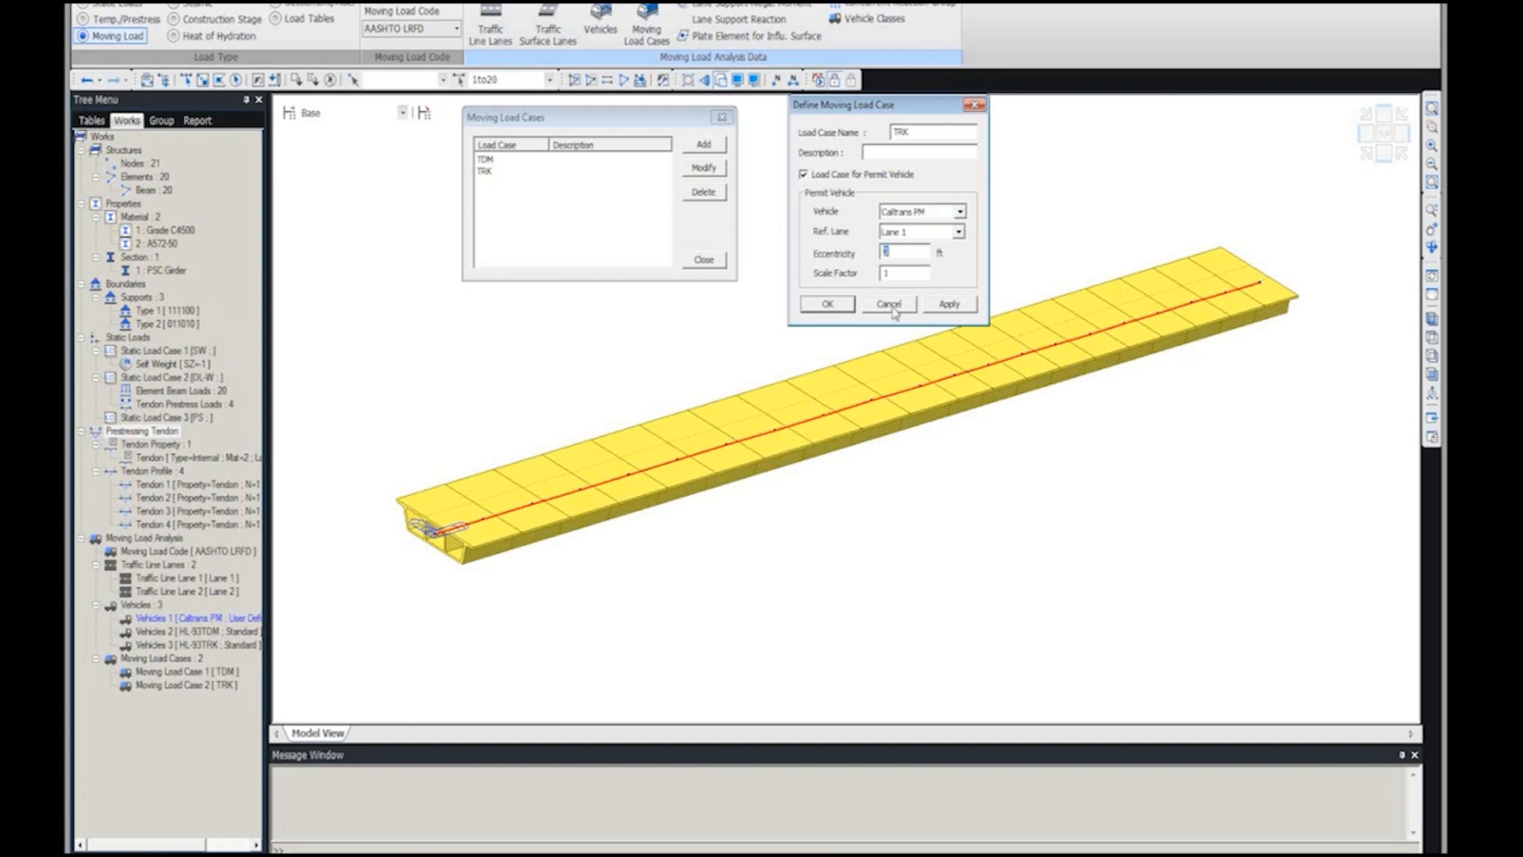
{"action": "type", "text": "10"}
{"action": "left_click_drag", "start_coordinate": [899, 254], "coordinate": [886, 254]}
Name the permit vehicle load case PM, add it, and finish defining the moving load cases.
{"action": "left_click", "coordinate": [828, 305]}
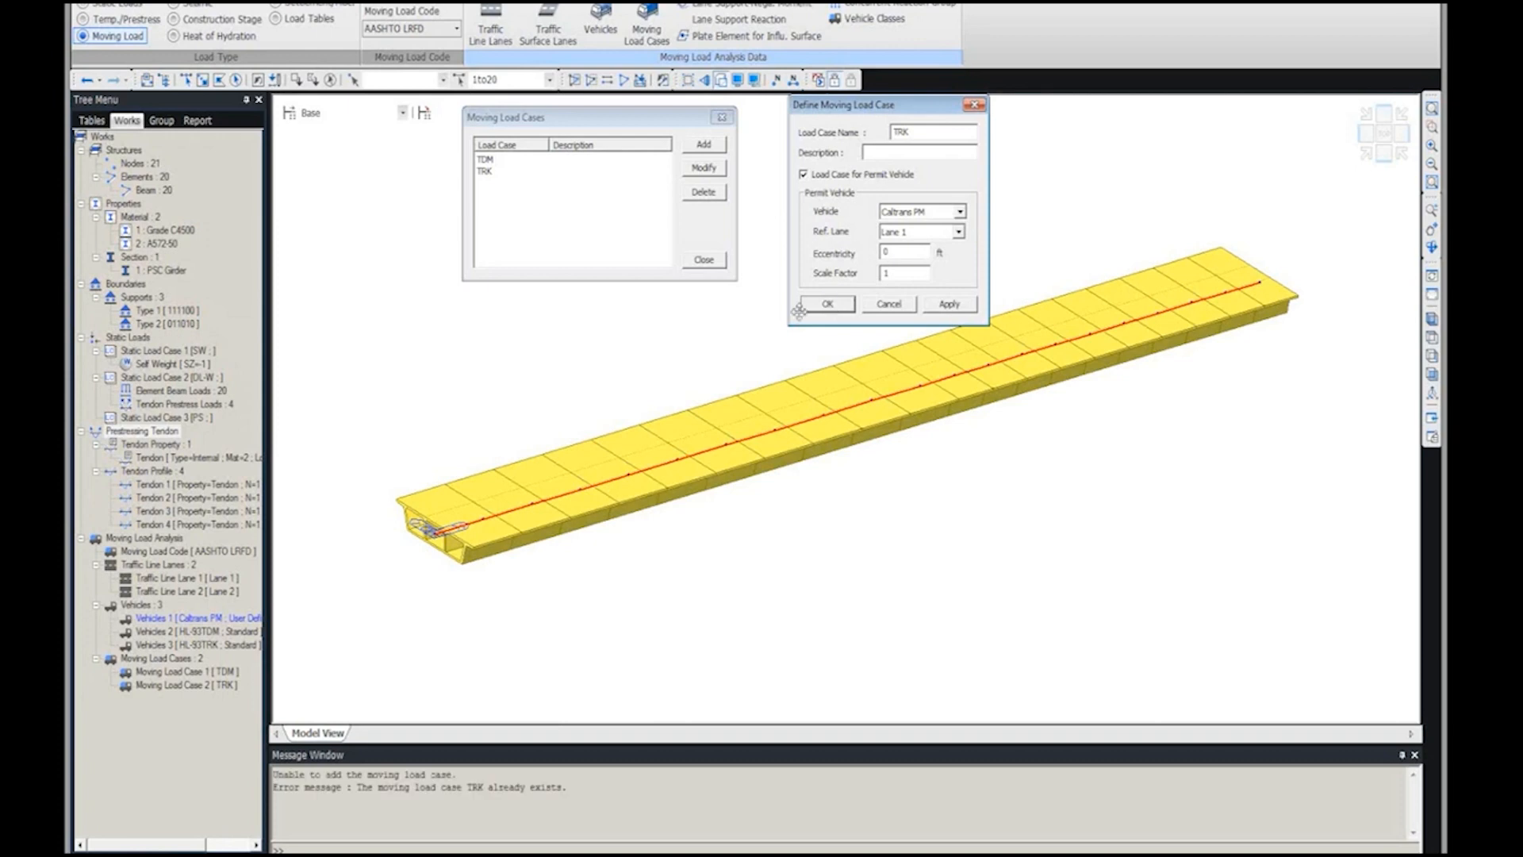
{"action": "double_click", "coordinate": [919, 134]}
{"action": "type", "text": "PM"}
{"action": "left_click", "coordinate": [828, 304]}
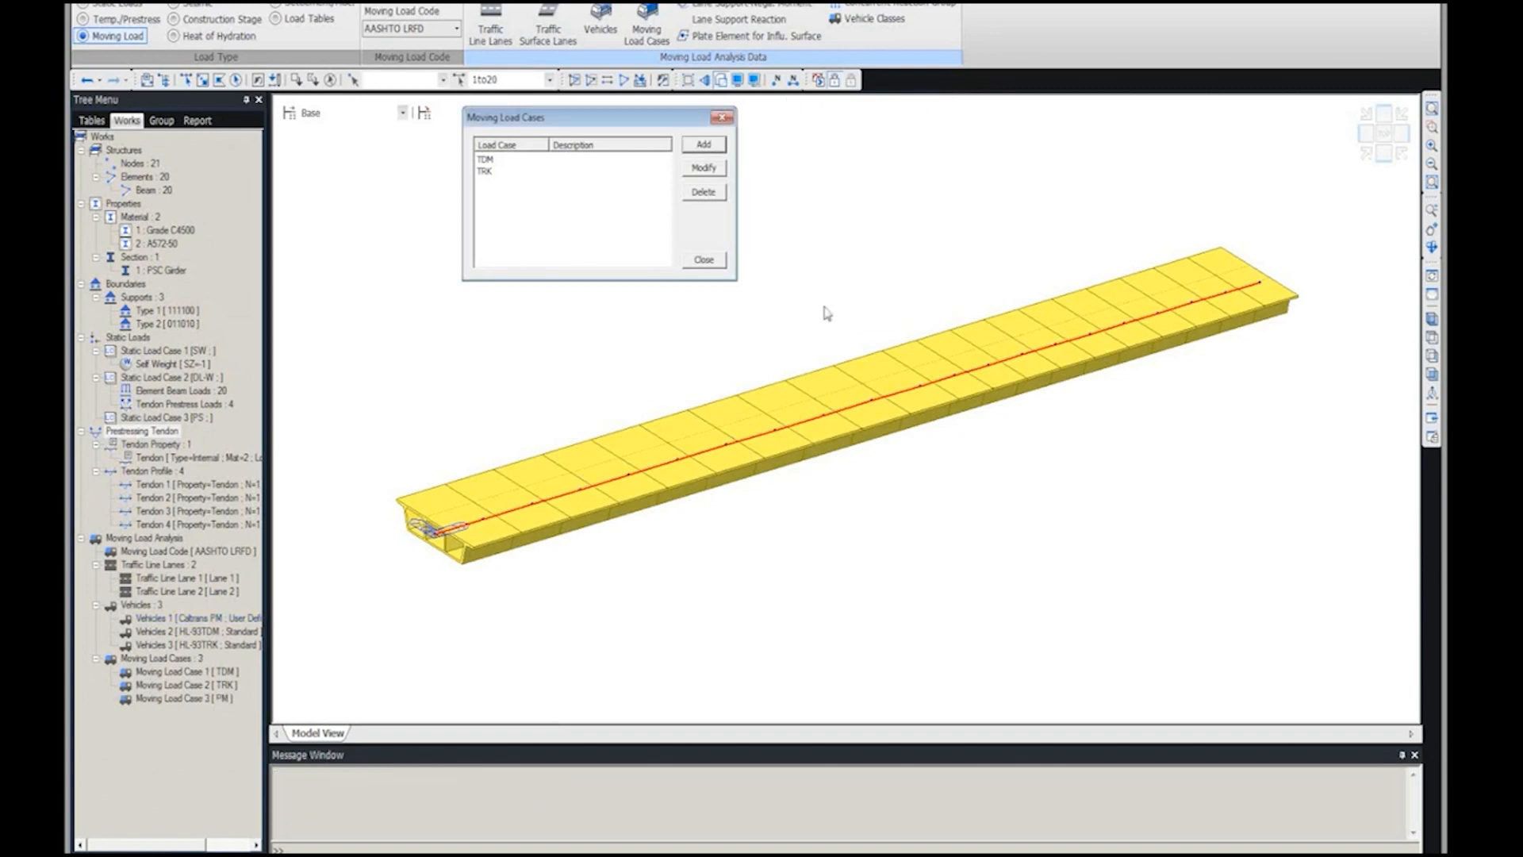
{"action": "left_click", "coordinate": [703, 259]}
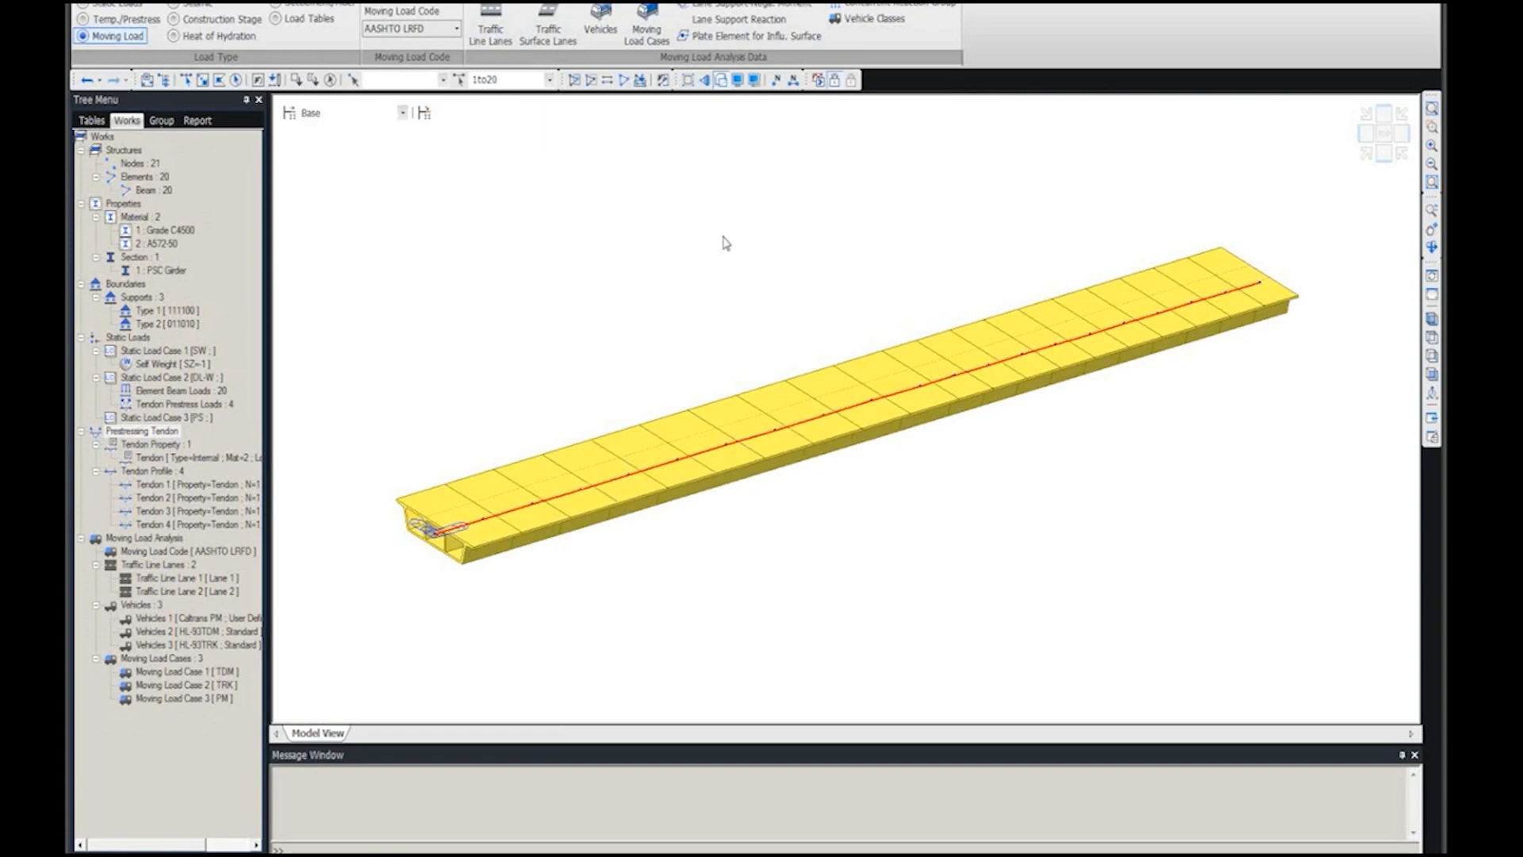
Show the bridge in top view and start PSC bridge span information with the girder name Span 1.
{"action": "left_click", "coordinate": [1433, 338]}
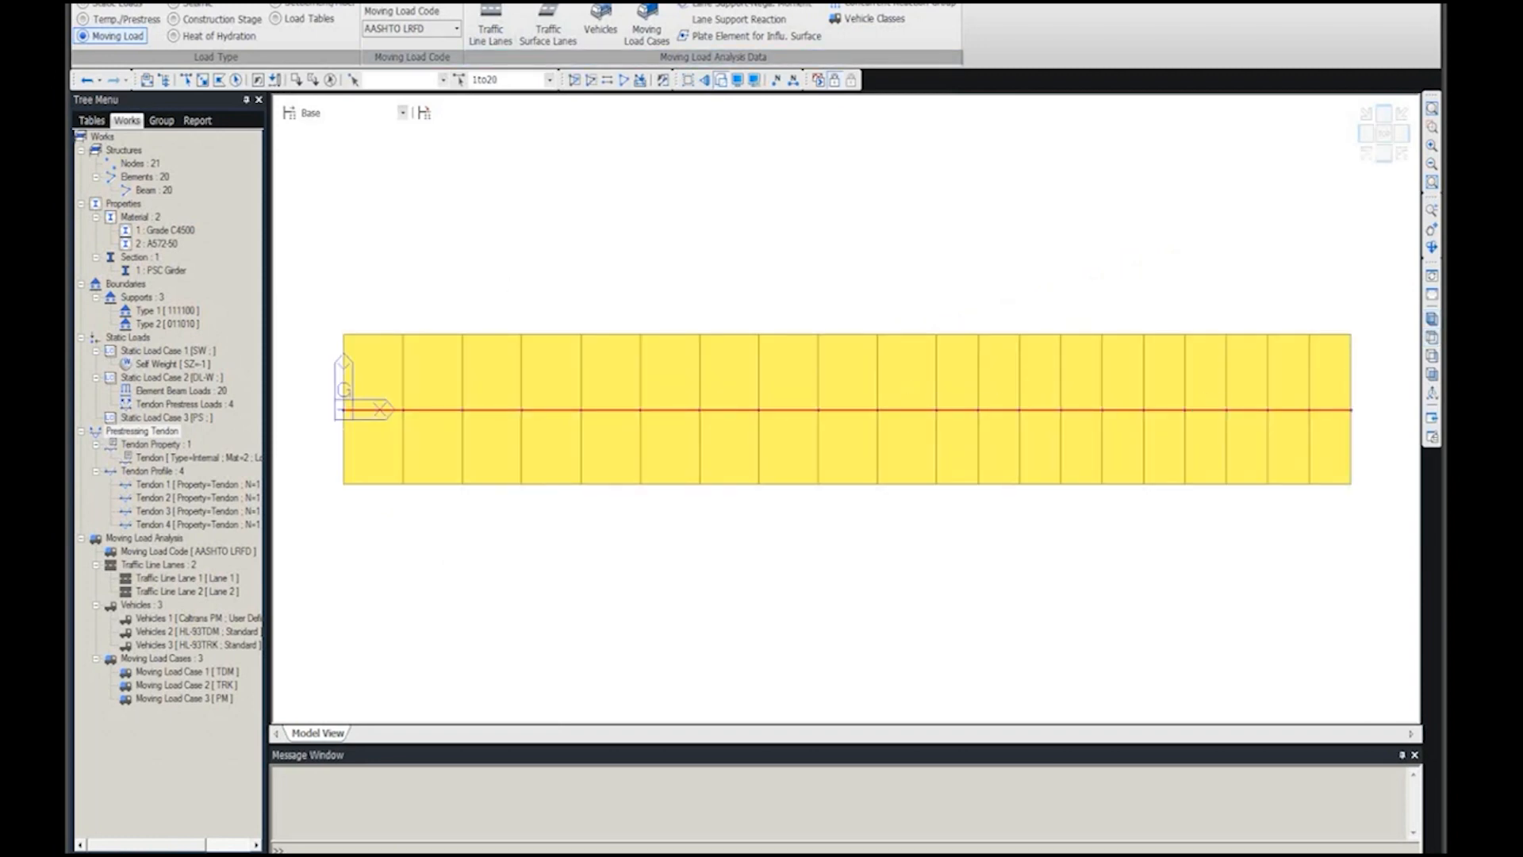
{"action": "left_click", "coordinate": [165, 2]}
{"action": "left_click", "coordinate": [500, 46]}
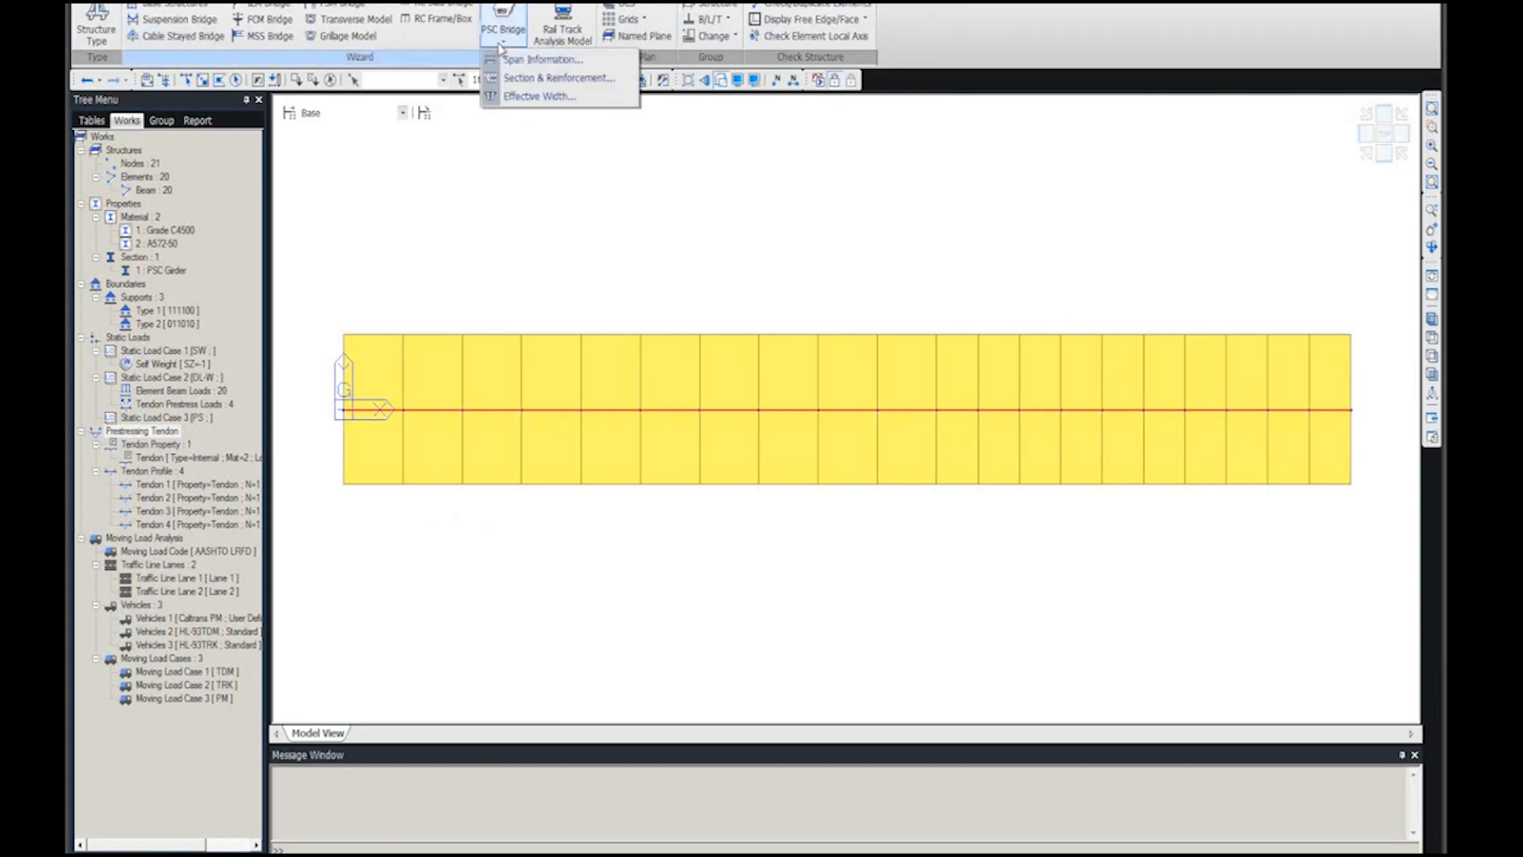
{"action": "left_click", "coordinate": [577, 61]}
{"action": "left_click_drag", "start_coordinate": [208, 2], "coordinate": [316, 105]}
{"action": "type", "text": "Span 1"}
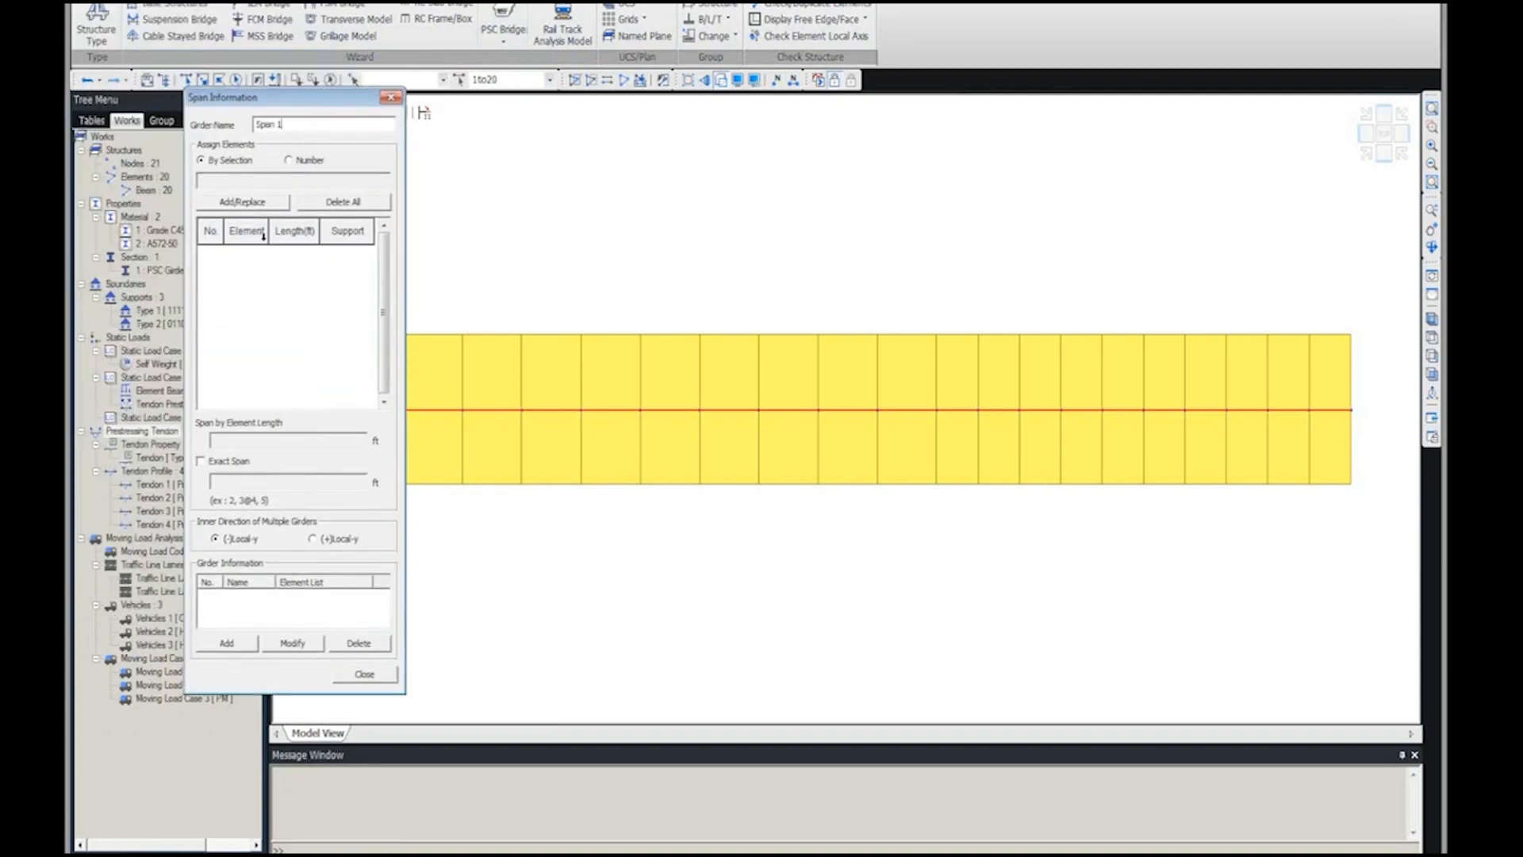
Display the Type 1 supports on the bridge model.
{"action": "left_click_drag", "start_coordinate": [317, 96], "coordinate": [239, 143]}
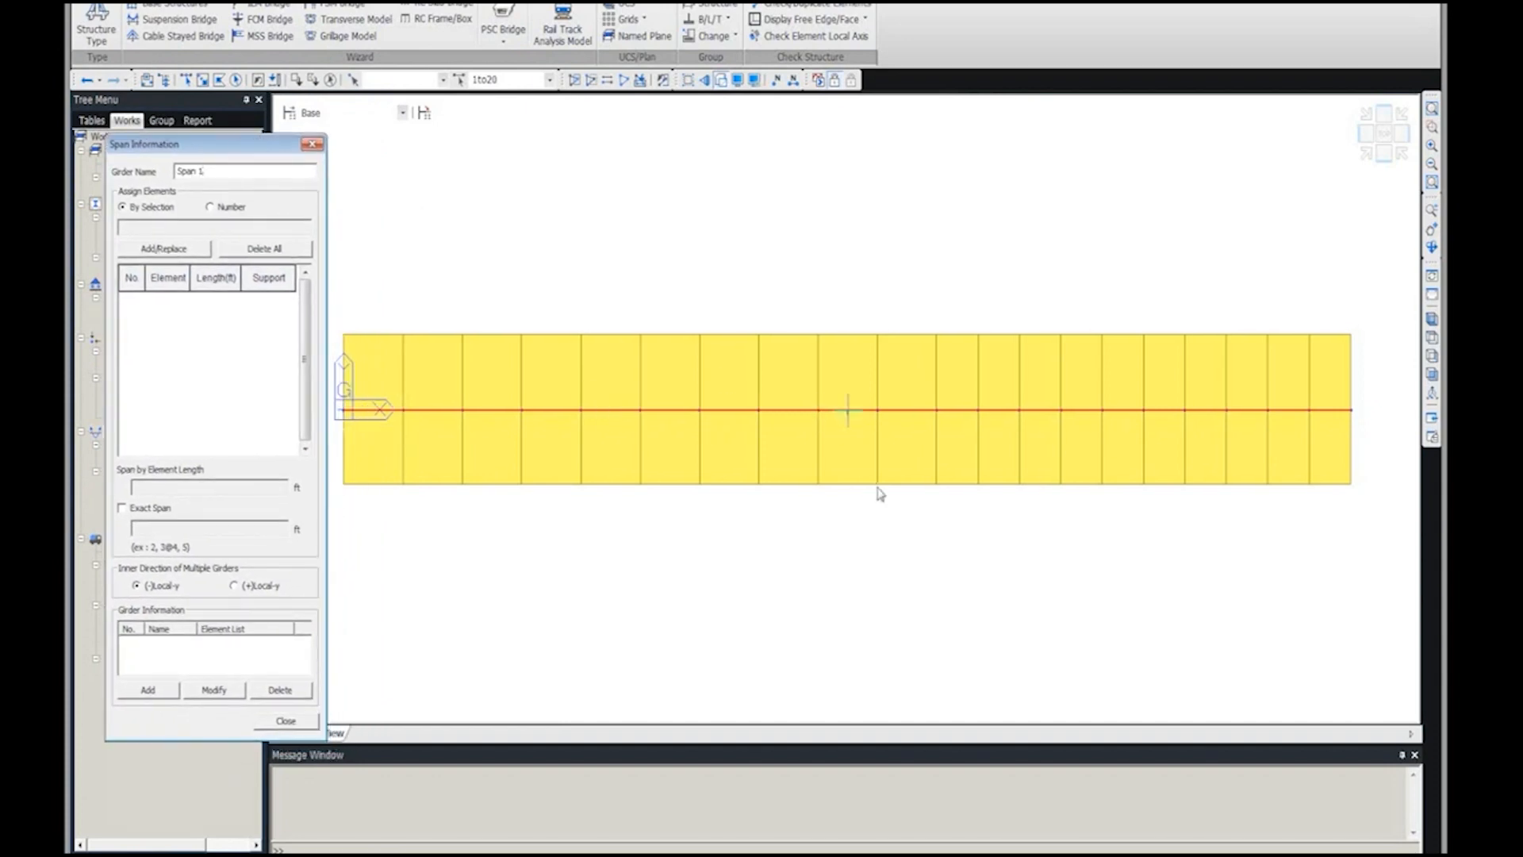
{"action": "left_click_drag", "start_coordinate": [215, 138], "coordinate": [533, 156]}
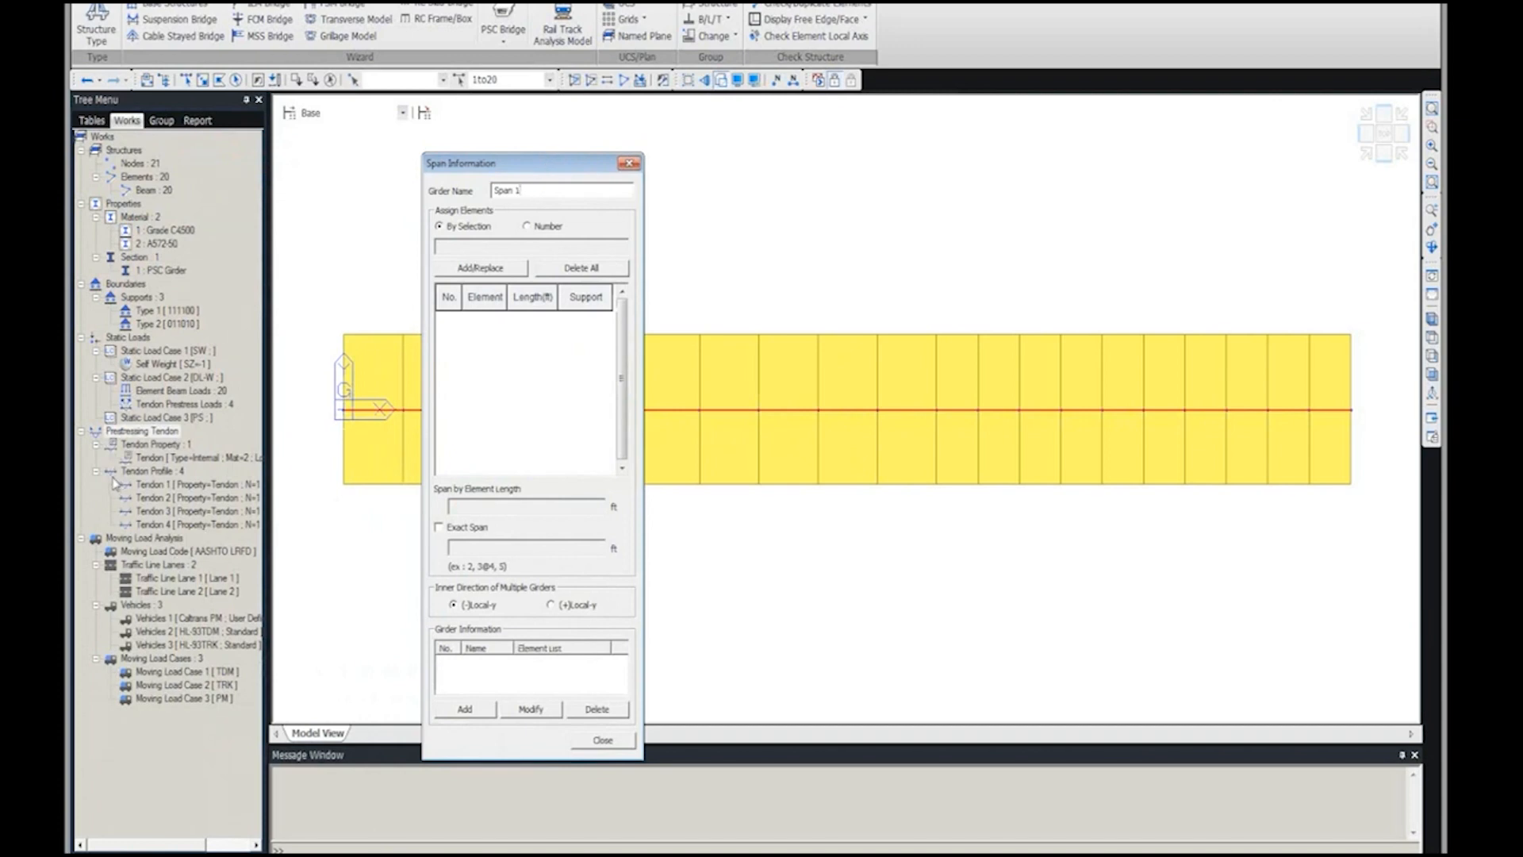
{"action": "right_click", "coordinate": [146, 313]}
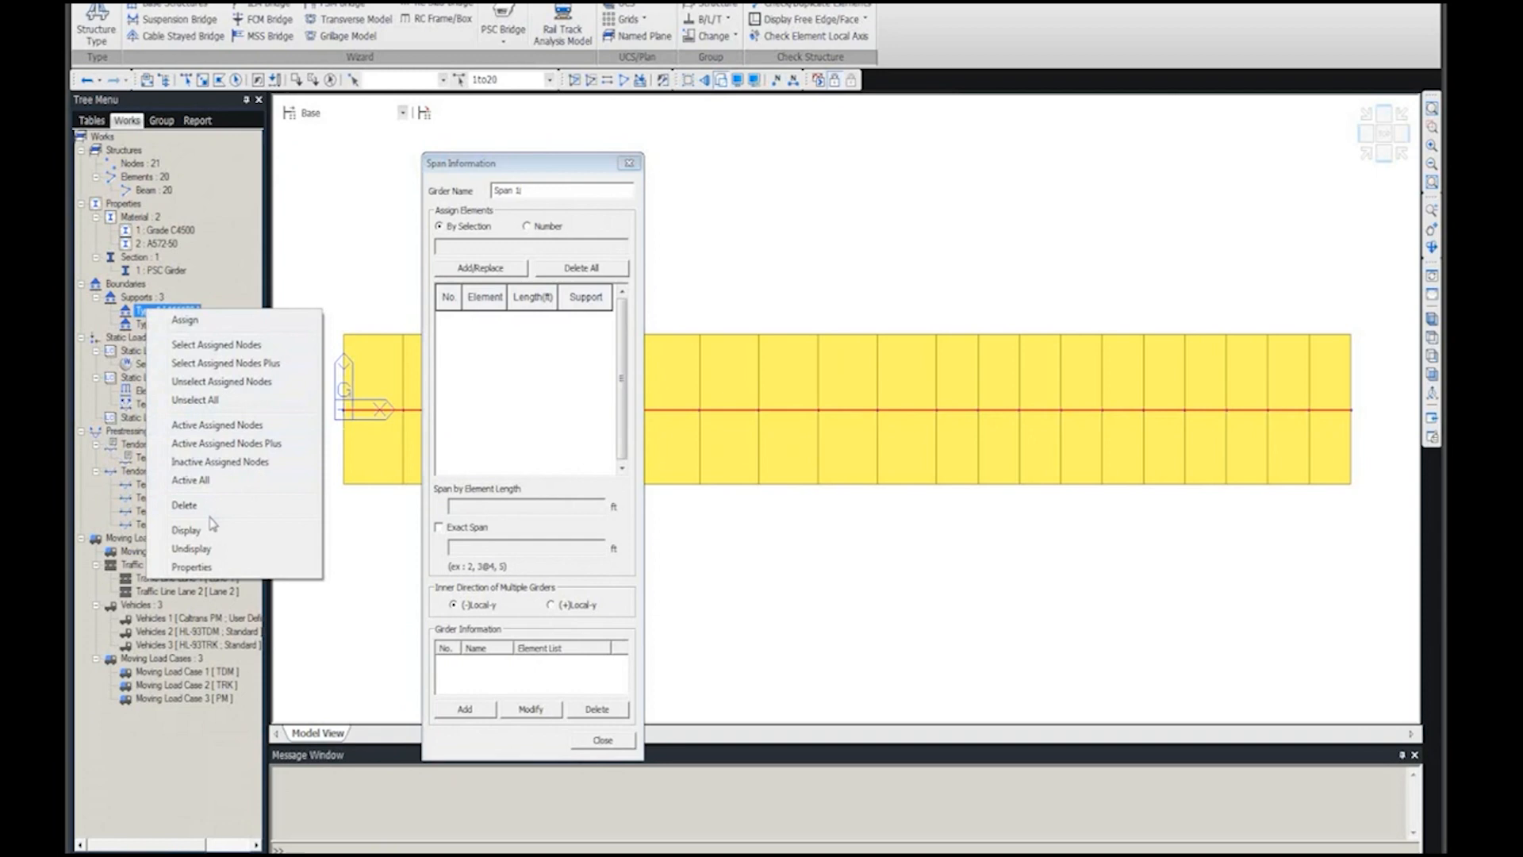
{"action": "left_click", "coordinate": [238, 527]}
{"action": "left_click_drag", "start_coordinate": [496, 169], "coordinate": [404, 166]}
{"action": "left_click_drag", "start_coordinate": [404, 167], "coordinate": [164, 169]}
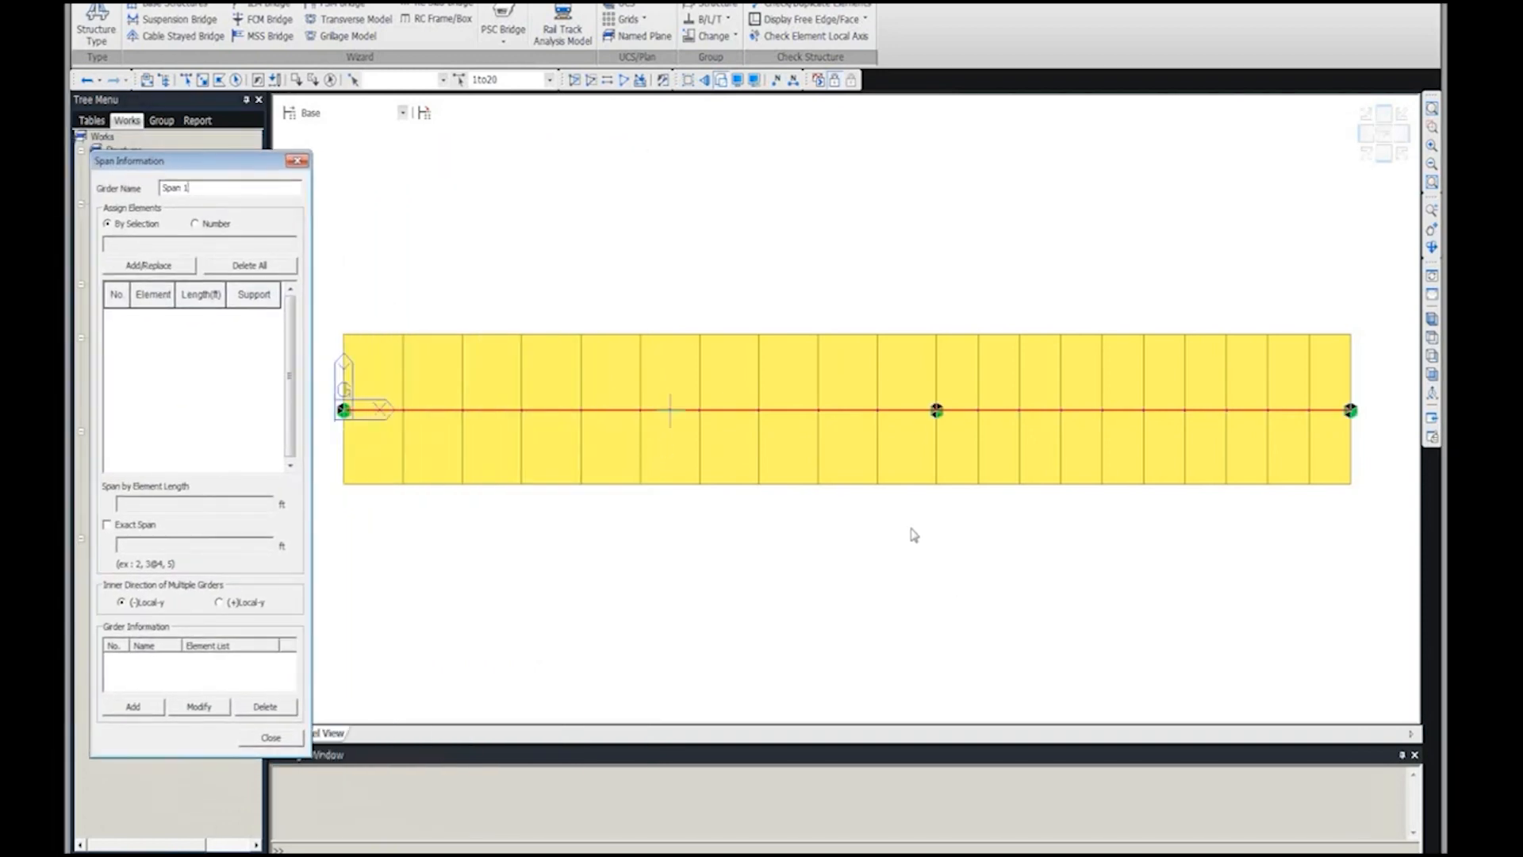
Select elements 1 to 10 between the first two supports, assign them to Span 1 and add that girder.
{"action": "left_click", "coordinate": [201, 81]}
{"action": "left_click_drag", "start_coordinate": [910, 535], "coordinate": [380, 292]}
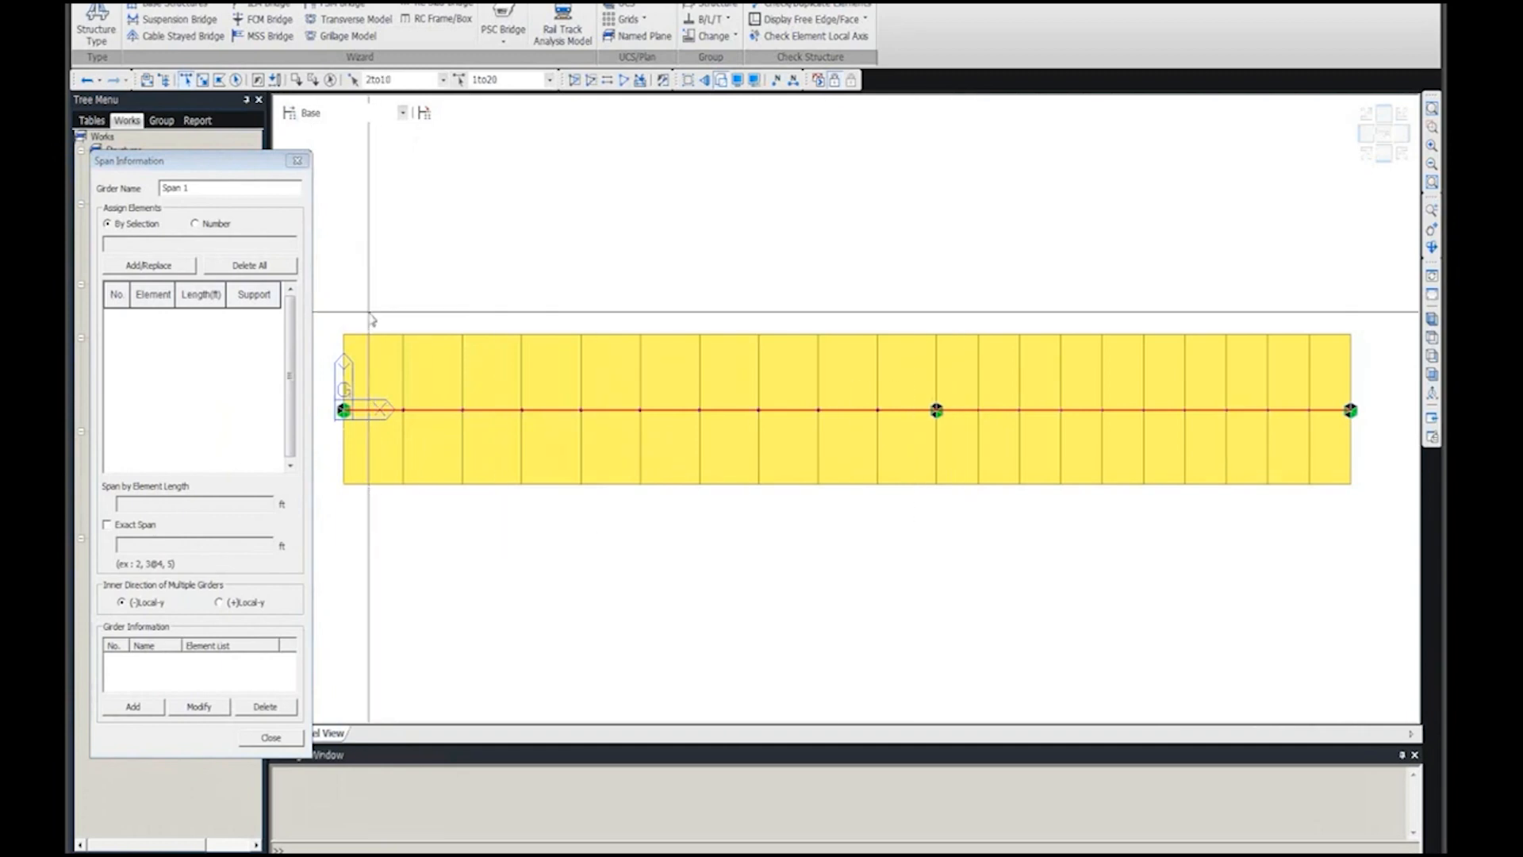
{"action": "left_click", "coordinate": [330, 80]}
{"action": "left_click_drag", "start_coordinate": [909, 522], "coordinate": [354, 260]}
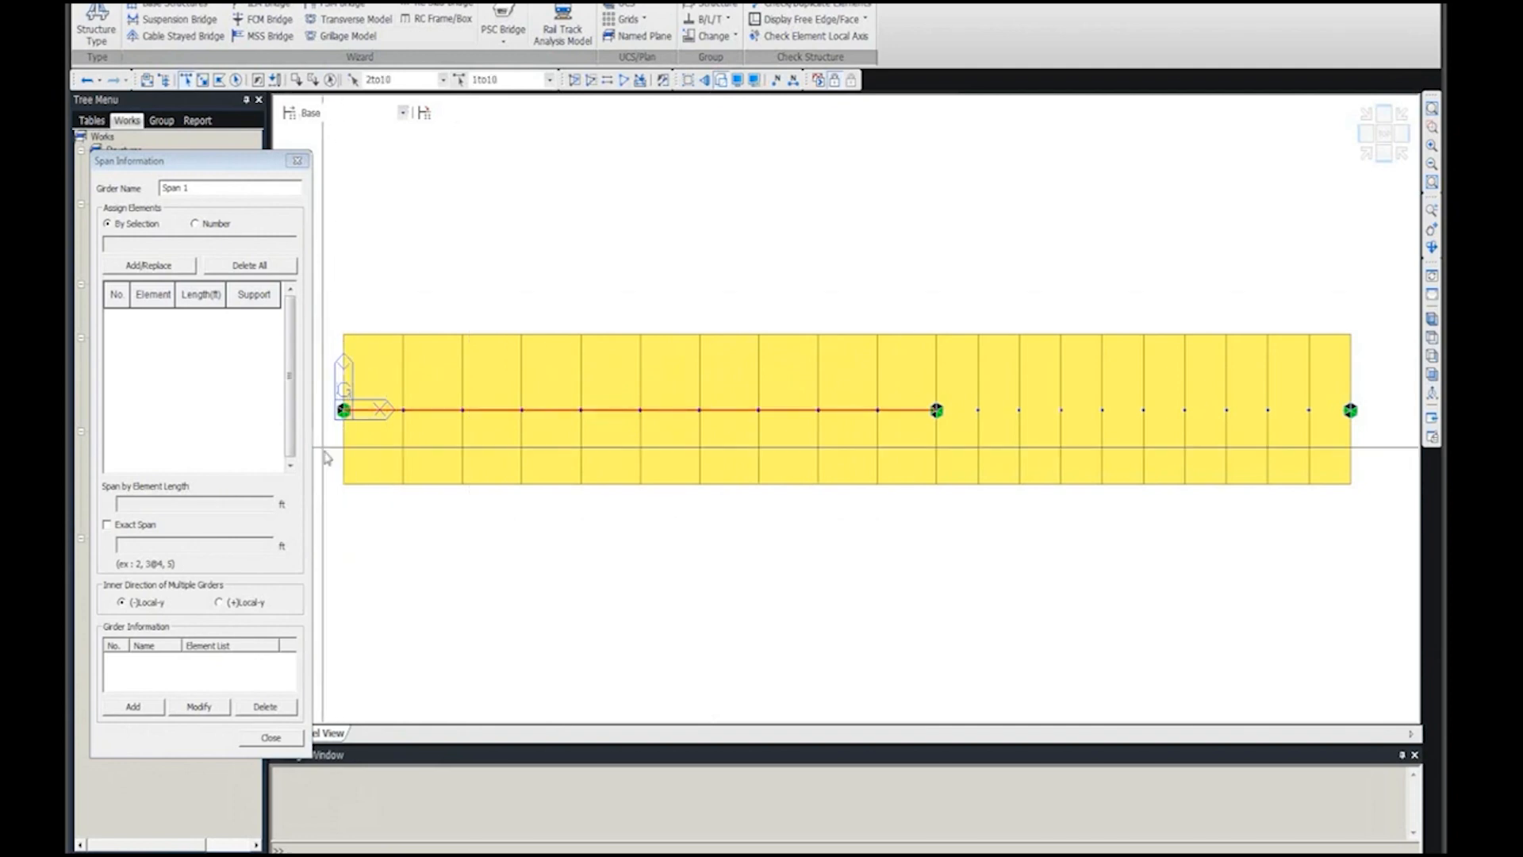
{"action": "left_click_drag", "start_coordinate": [193, 165], "coordinate": [217, 142]}
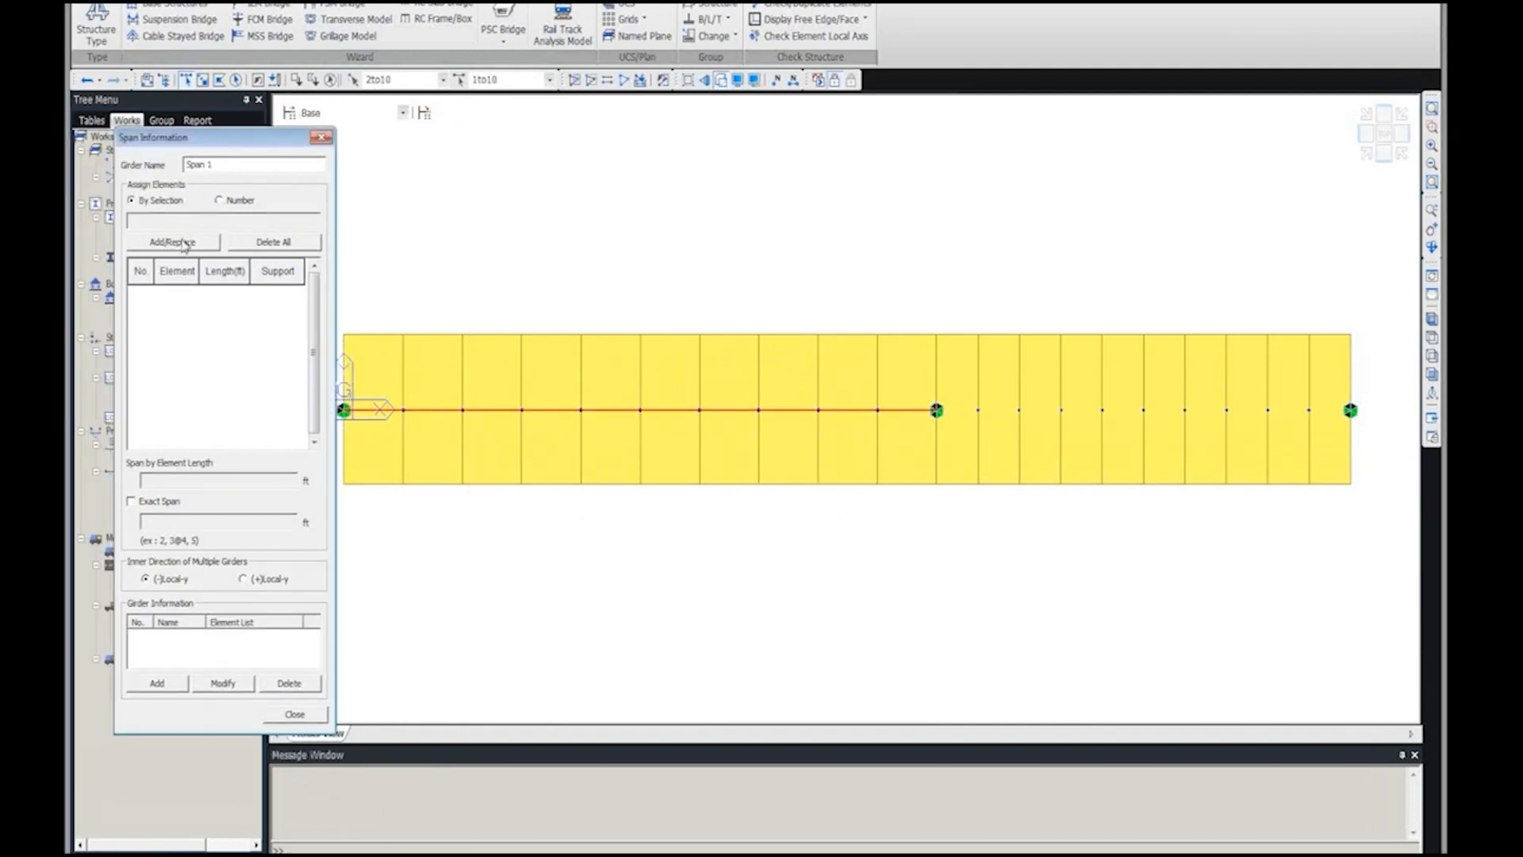
{"action": "left_click", "coordinate": [183, 245]}
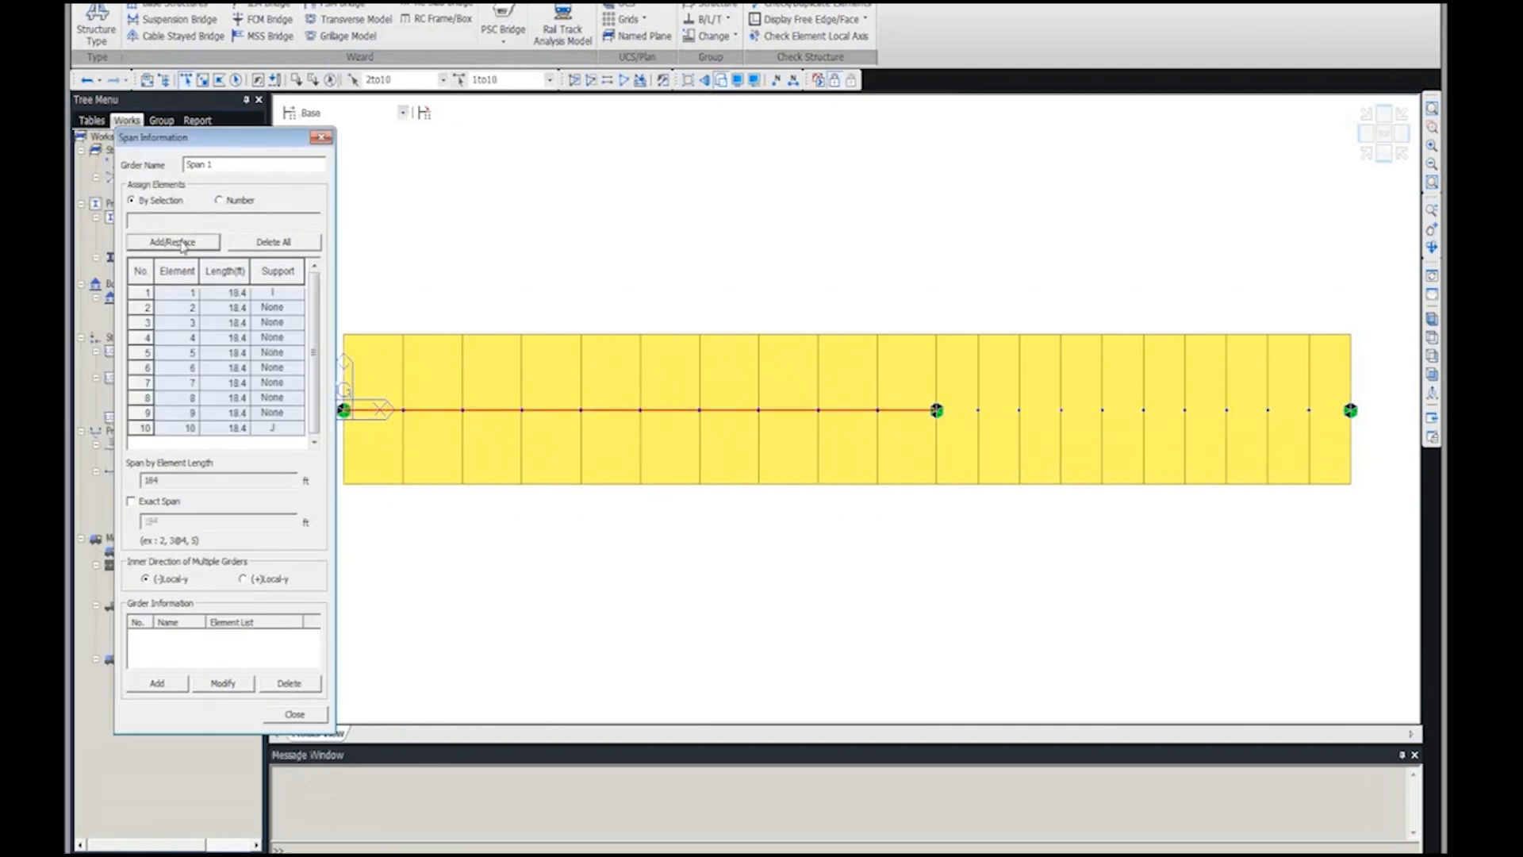
{"action": "left_click", "coordinate": [155, 686]}
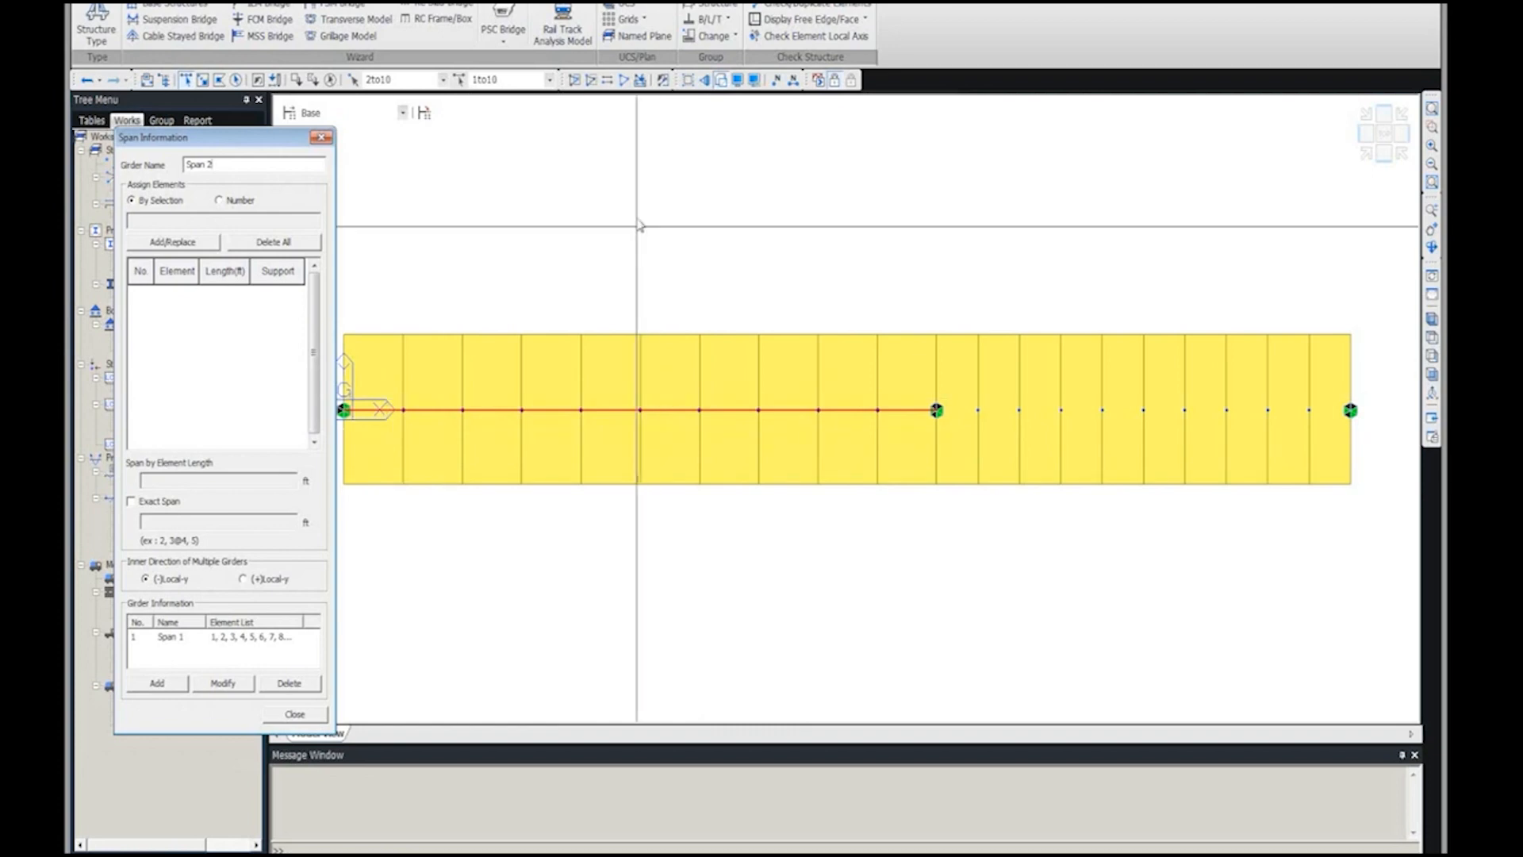
Add girder Span 2 with elements 11 to 20 and finish the span information.
{"action": "left_click", "coordinate": [856, 371]}
{"action": "left_click_drag", "start_coordinate": [1333, 520], "coordinate": [968, 288]}
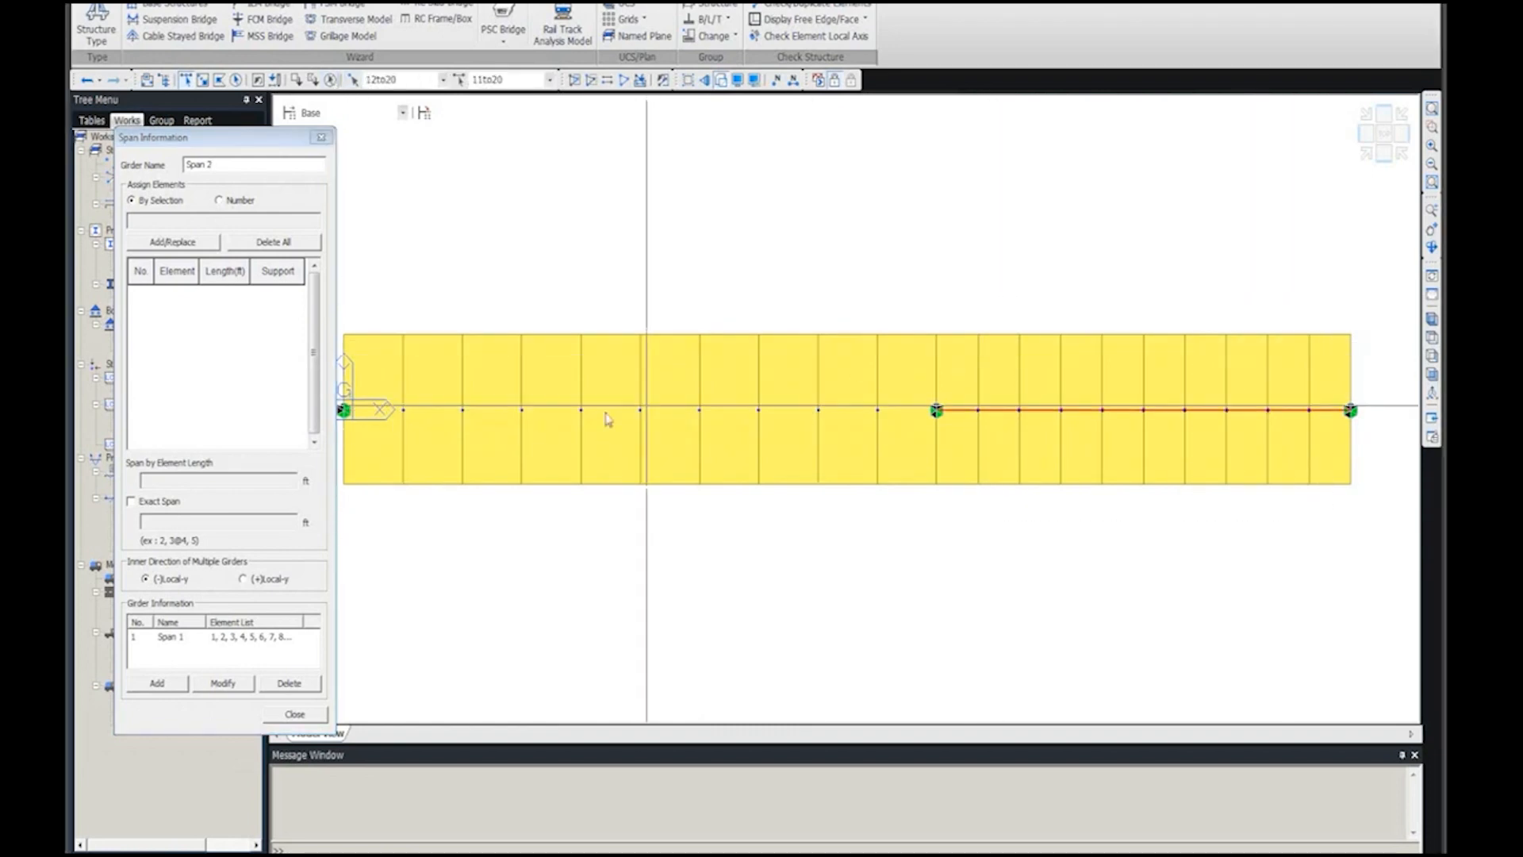
{"action": "left_click", "coordinate": [170, 242]}
{"action": "left_click", "coordinate": [156, 684]}
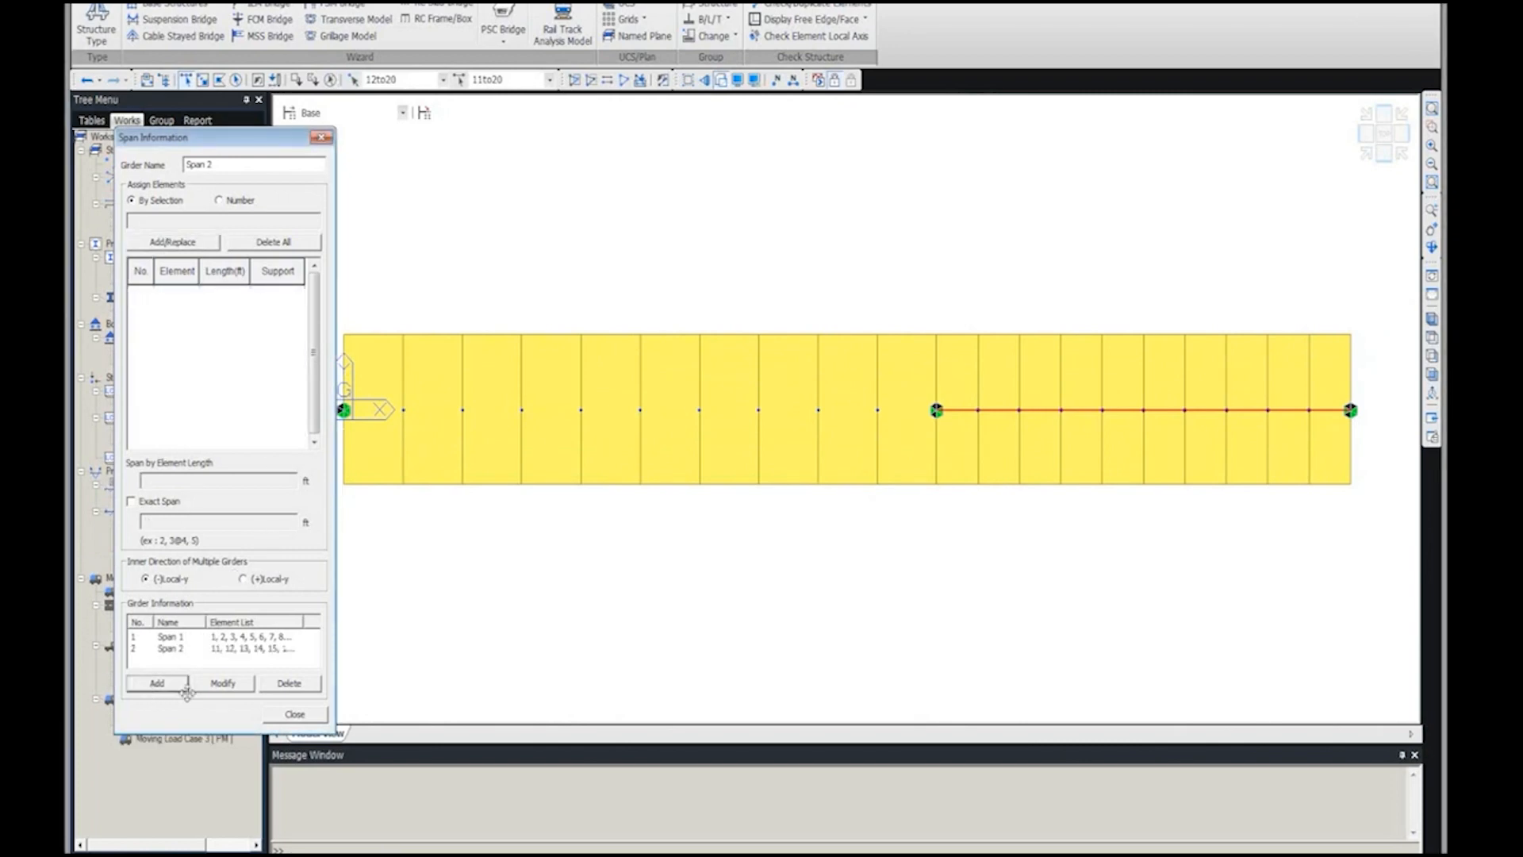
{"action": "left_click", "coordinate": [294, 714]}
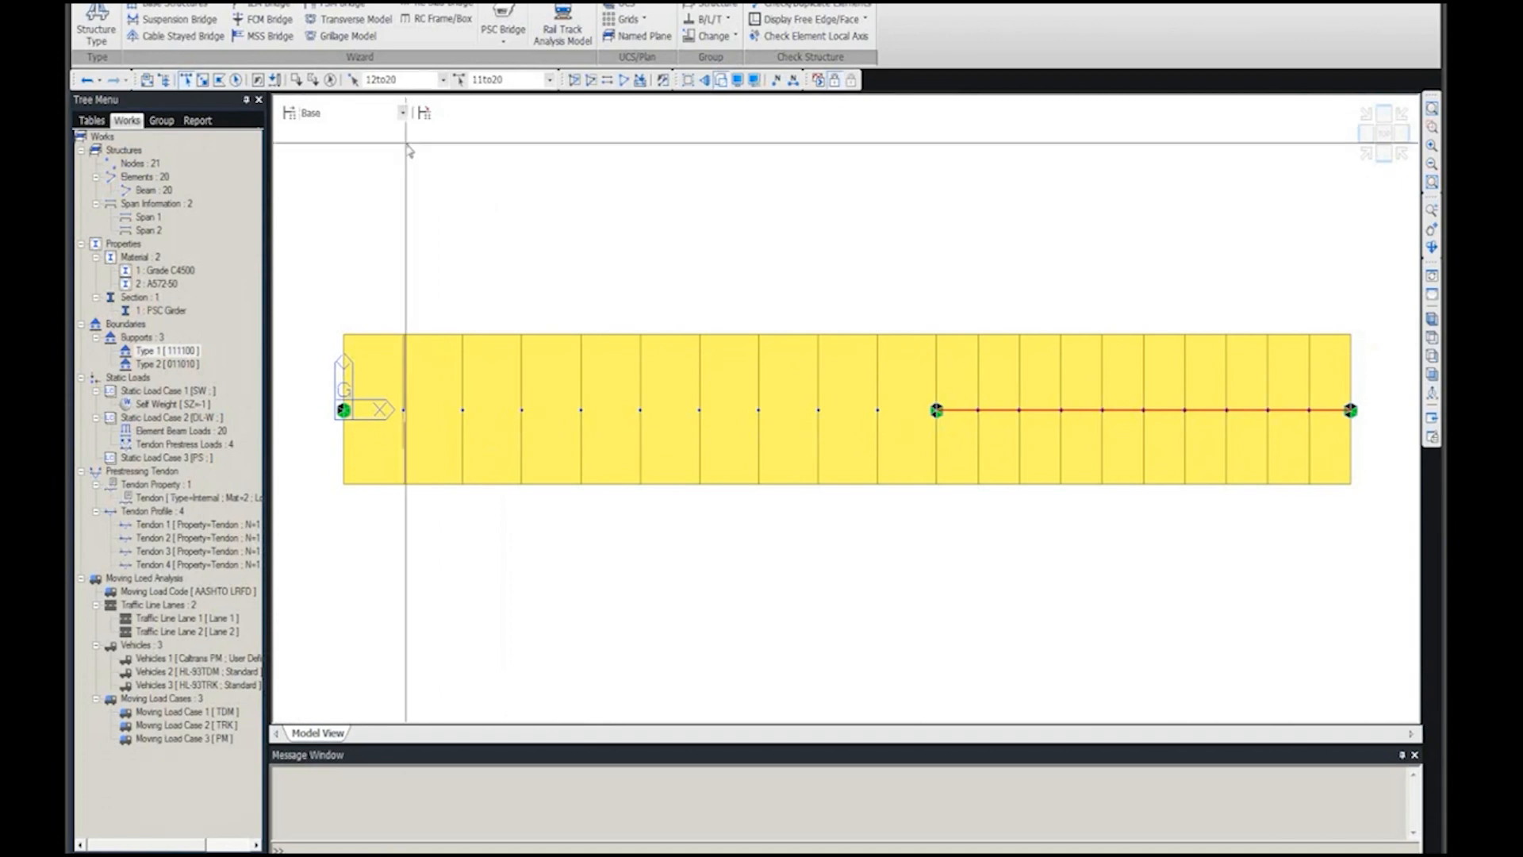
Open the PSC bridge section and reinforcement settings and set Span 1 longitudinal reinforcement to start at Sup1.
{"action": "left_click", "coordinate": [500, 36]}
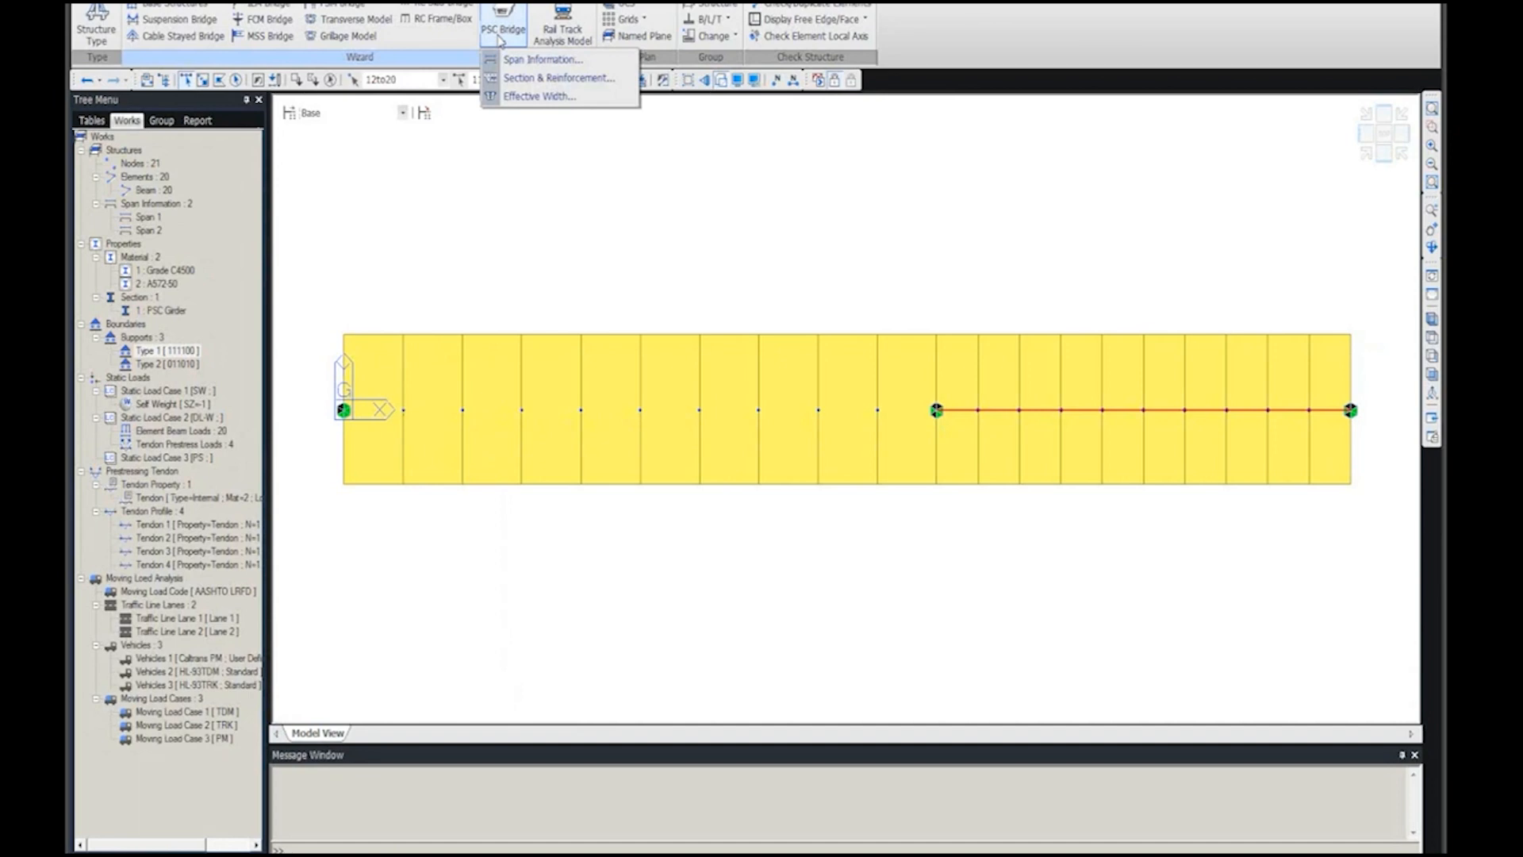
{"action": "left_click", "coordinate": [541, 82]}
{"action": "left_click_drag", "start_coordinate": [283, 0], "coordinate": [498, 128]}
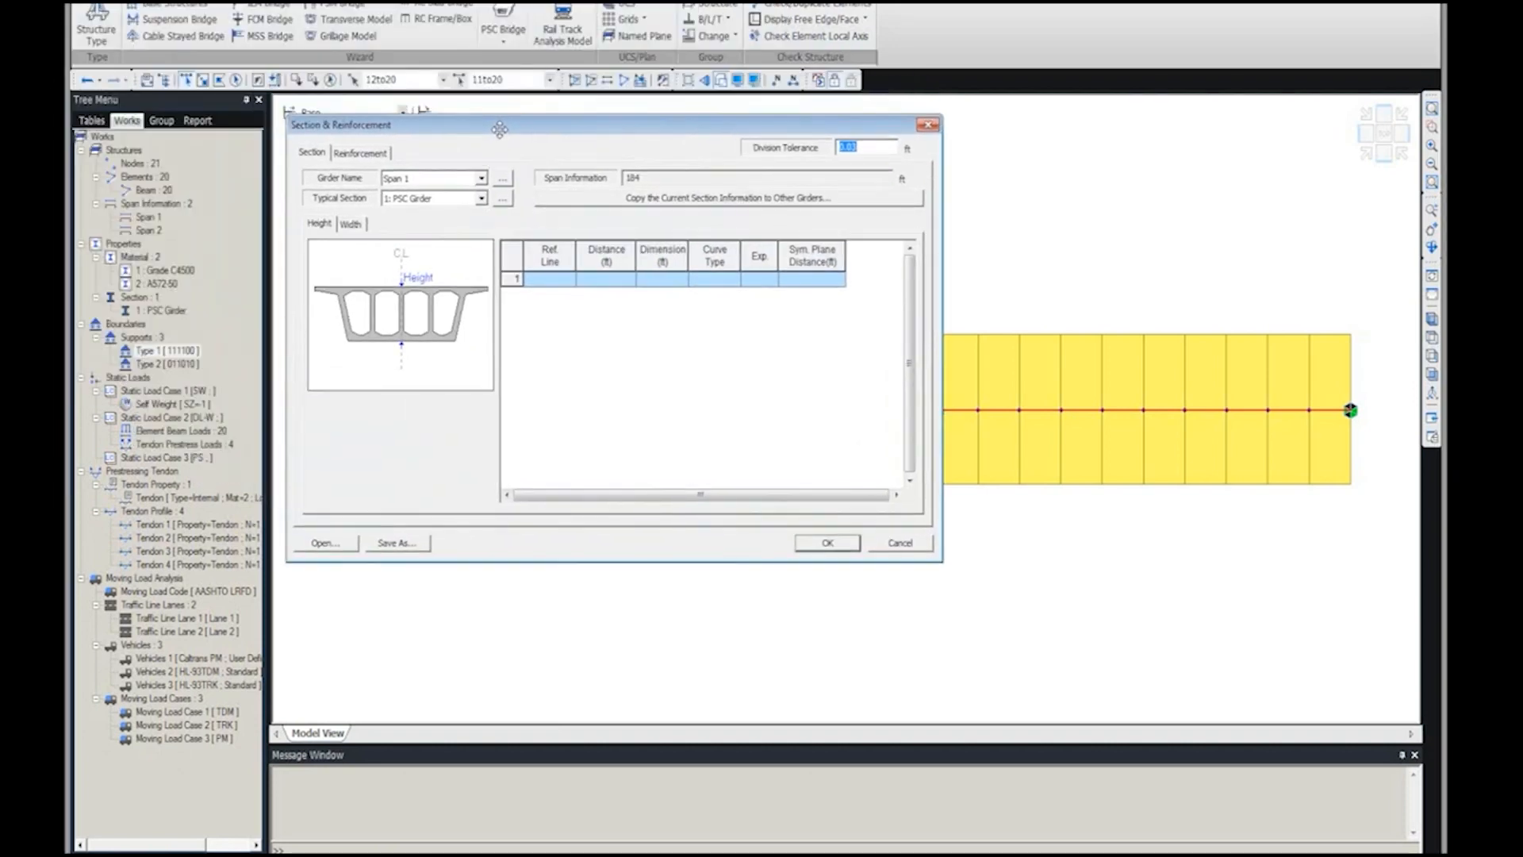
{"action": "left_click", "coordinate": [368, 155]}
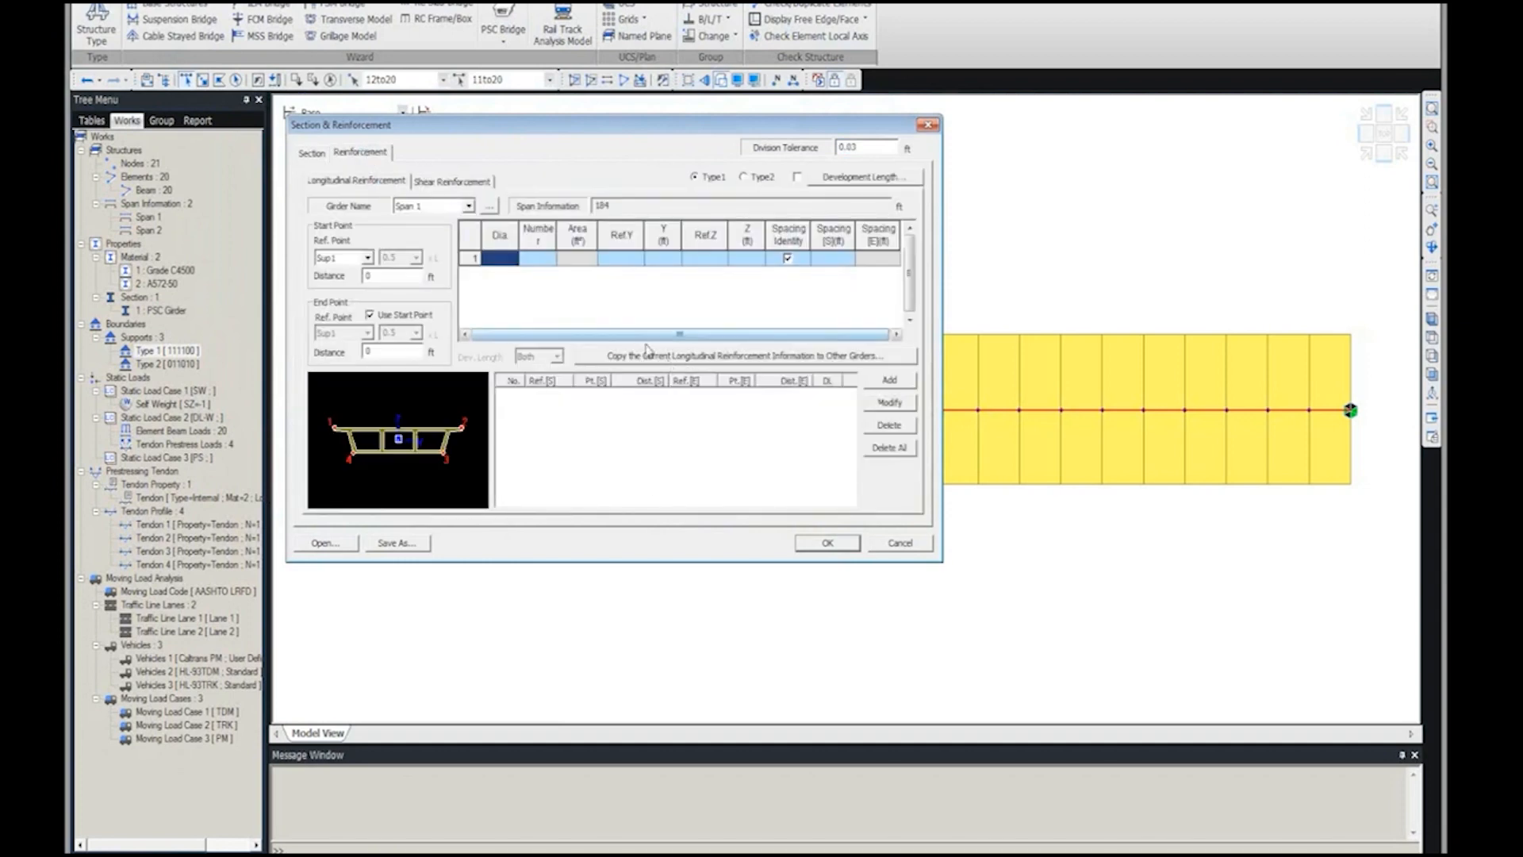
{"action": "left_click_drag", "start_coordinate": [636, 125], "coordinate": [508, 106]}
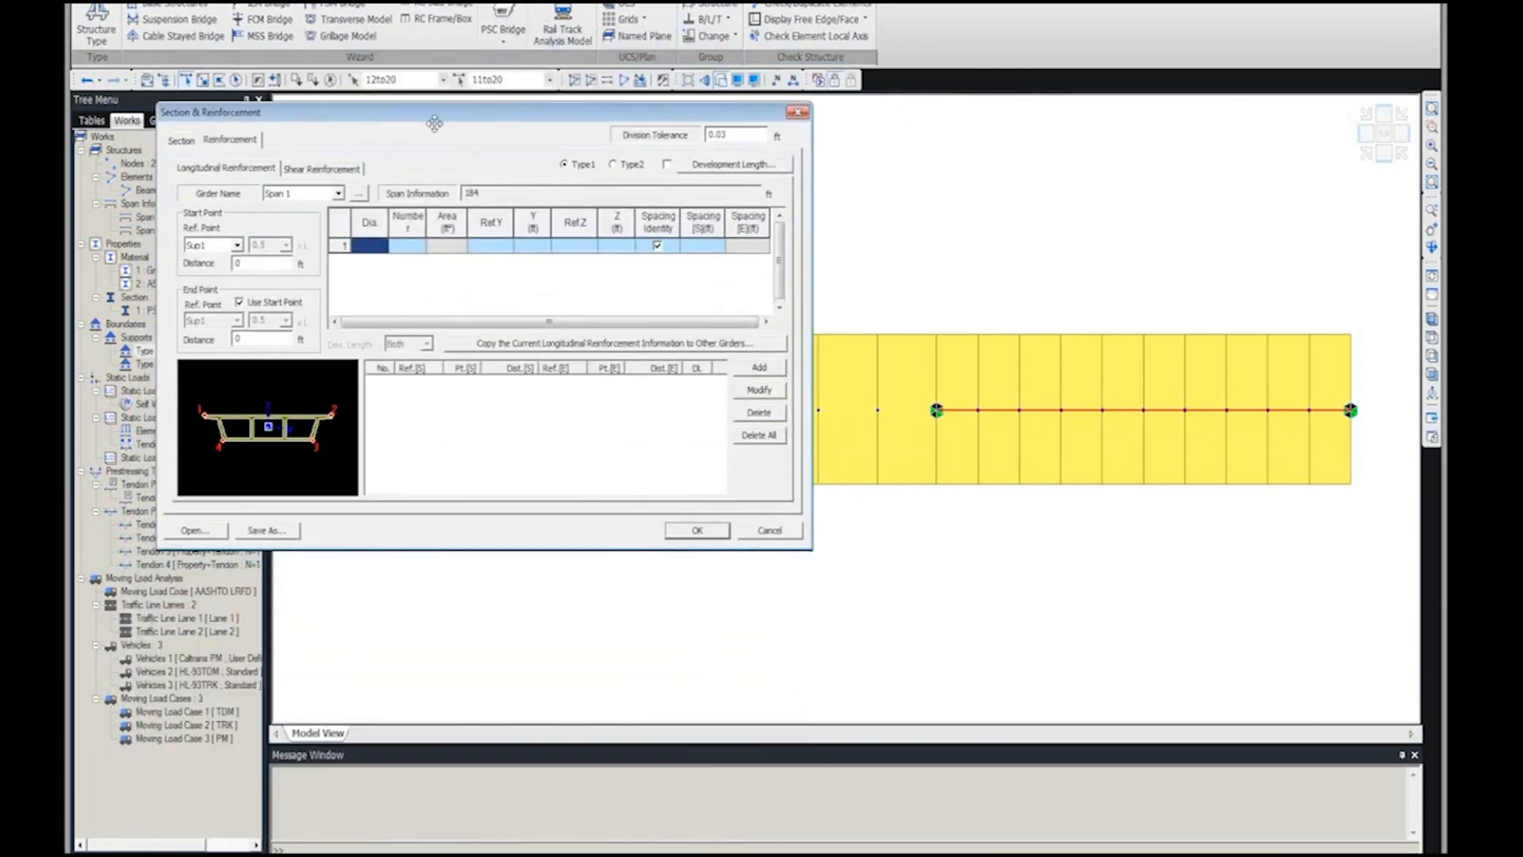
{"action": "left_click", "coordinate": [338, 194]}
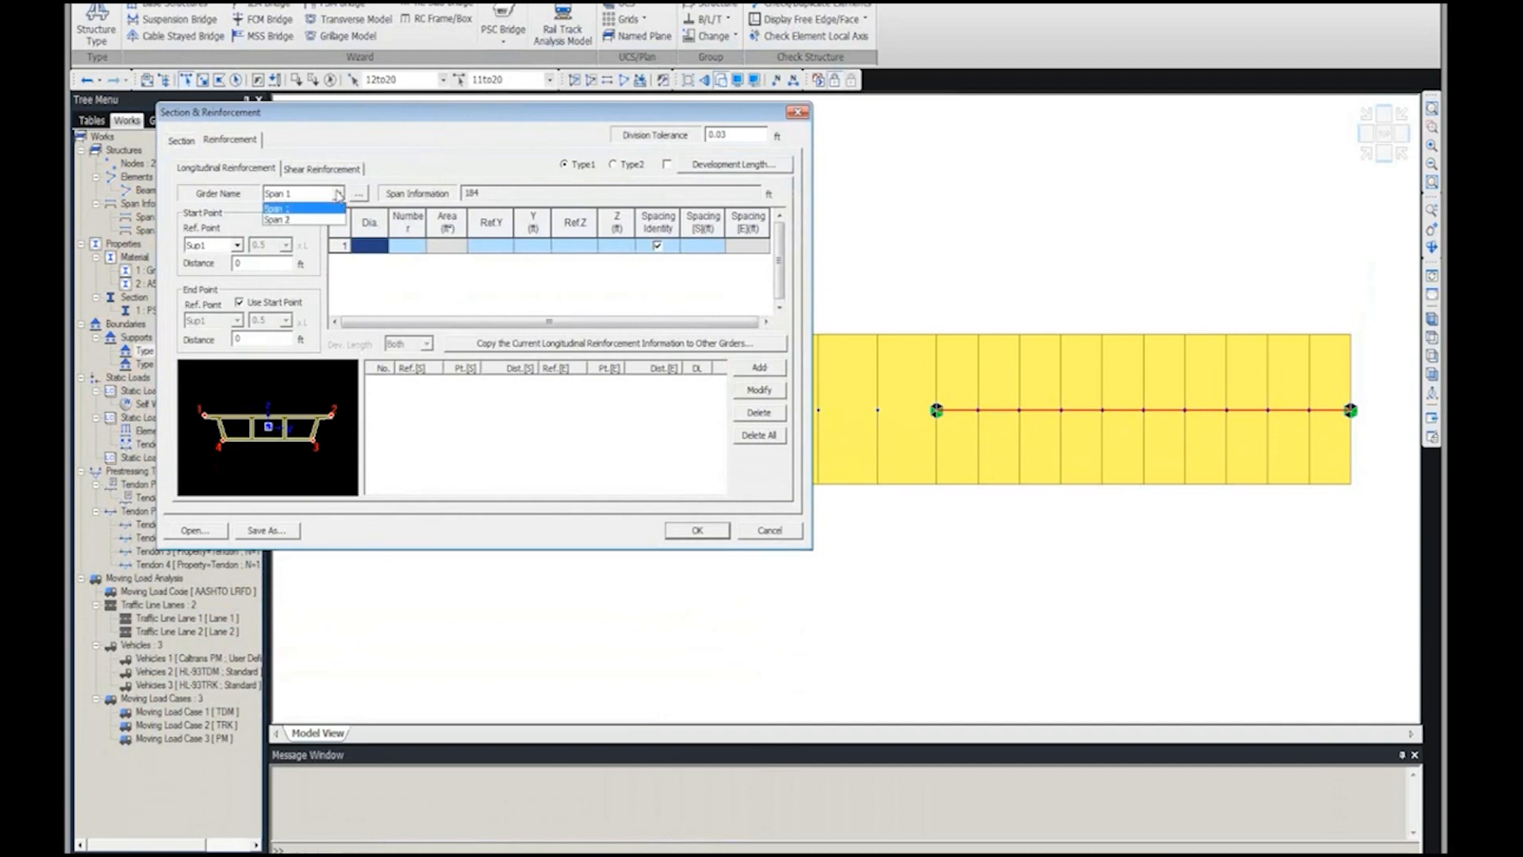
{"action": "left_click", "coordinate": [288, 209]}
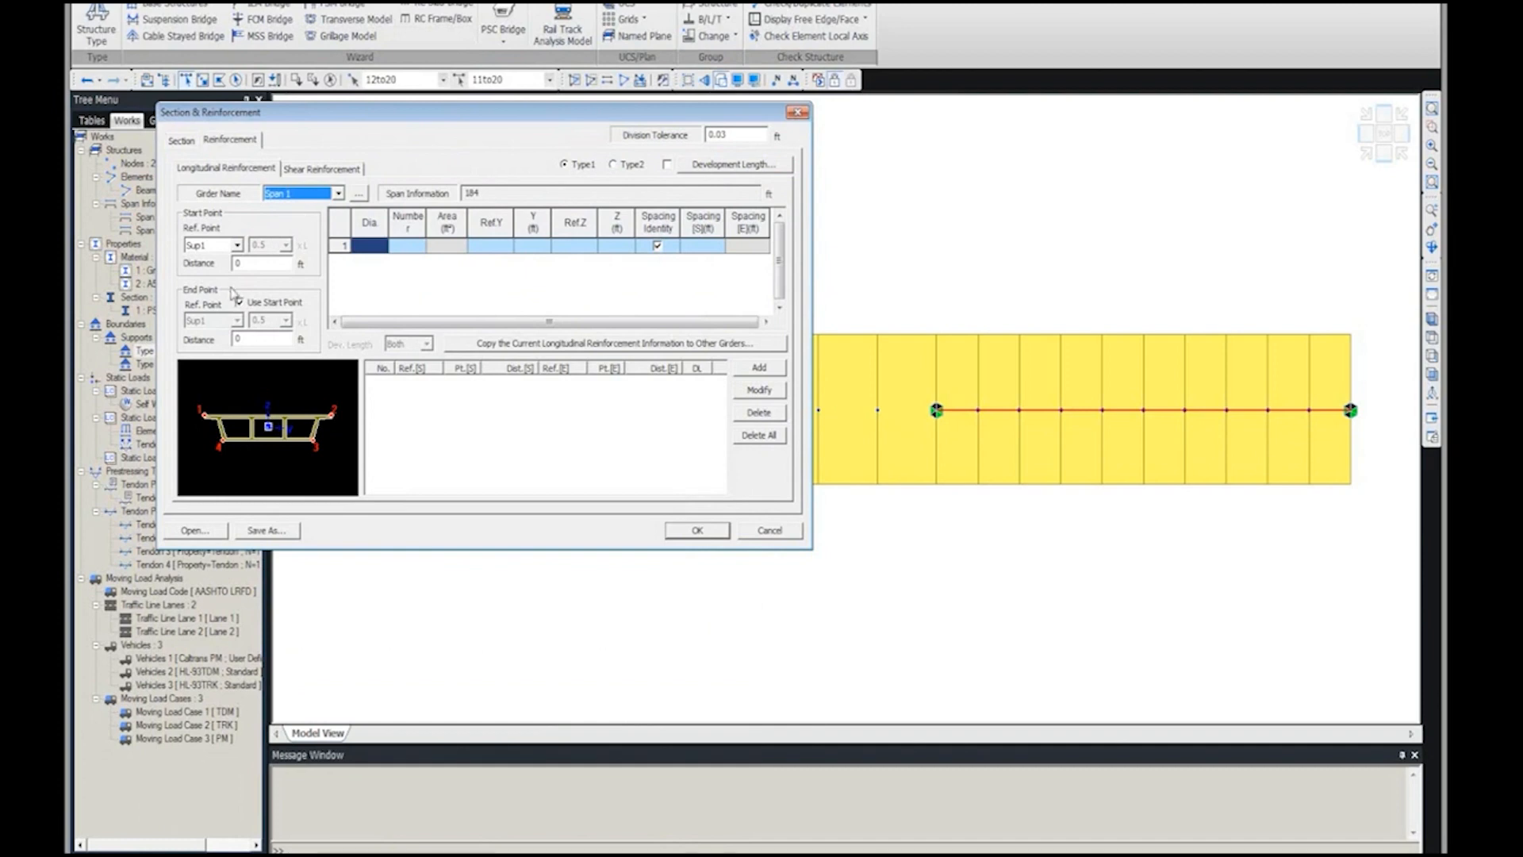
{"action": "left_click", "coordinate": [236, 246]}
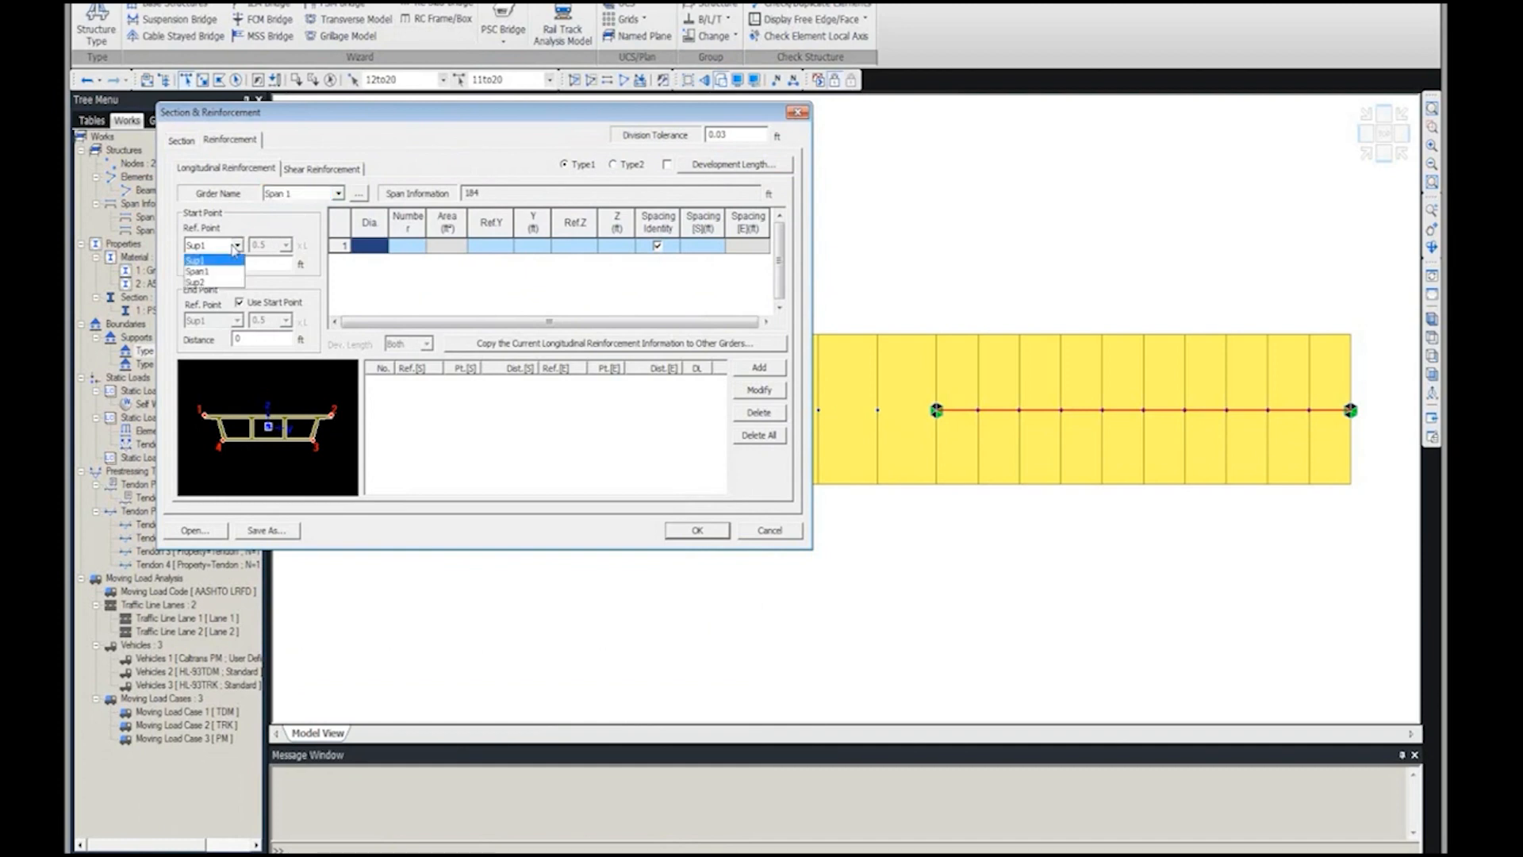
{"action": "left_click", "coordinate": [211, 262]}
{"action": "left_click_drag", "start_coordinate": [416, 110], "coordinate": [434, 190]}
Define a row of 20 #8 bars with Z 0.30 ft from Top and 0.50 ft spacing for Span 1.
{"action": "left_click", "coordinate": [369, 260]}
{"action": "left_click", "coordinate": [380, 261]}
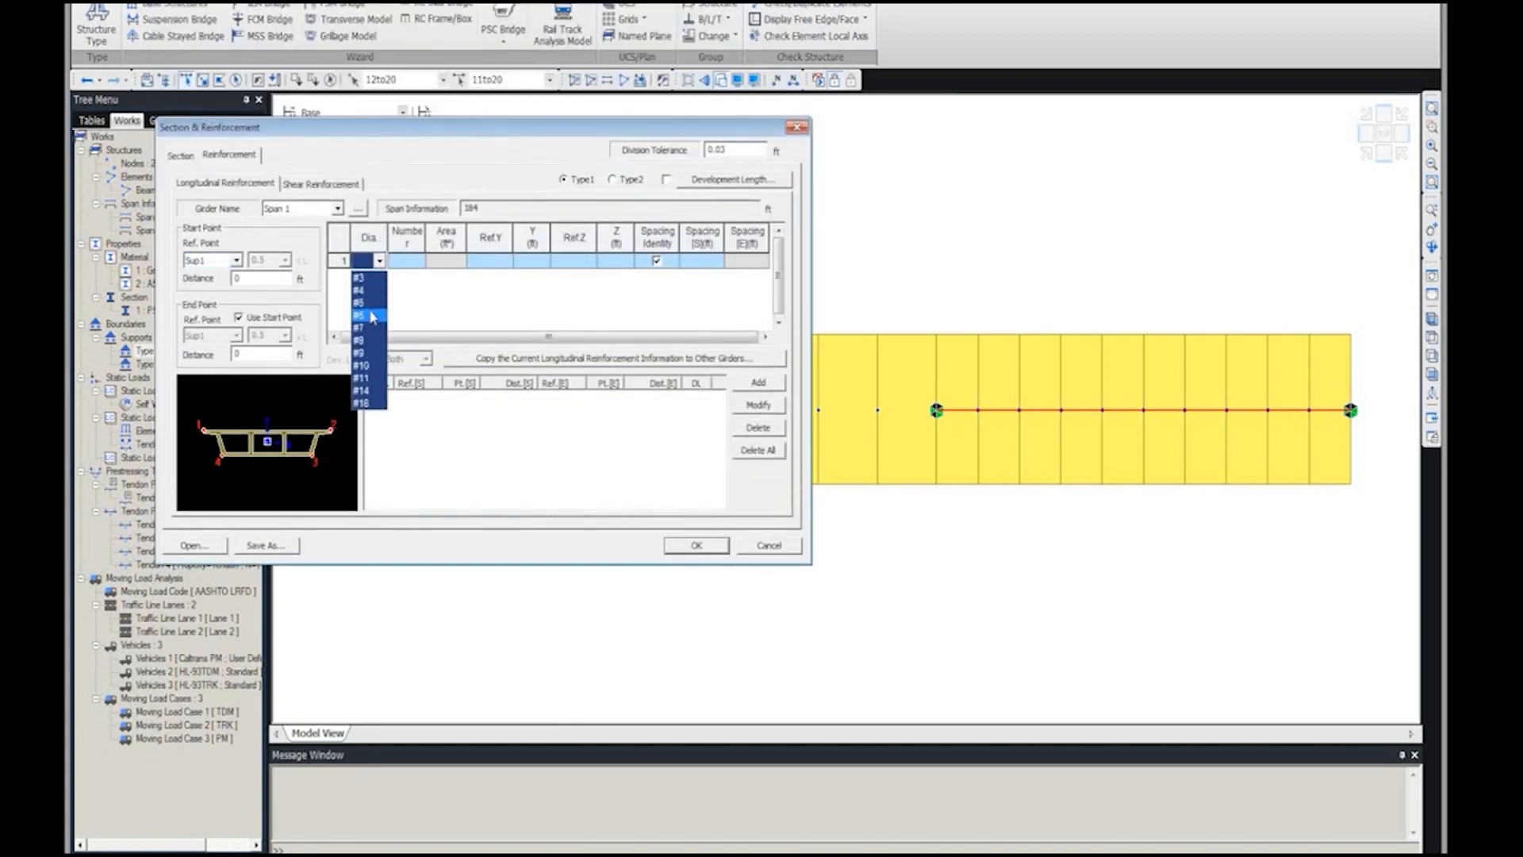
{"action": "left_click", "coordinate": [365, 340]}
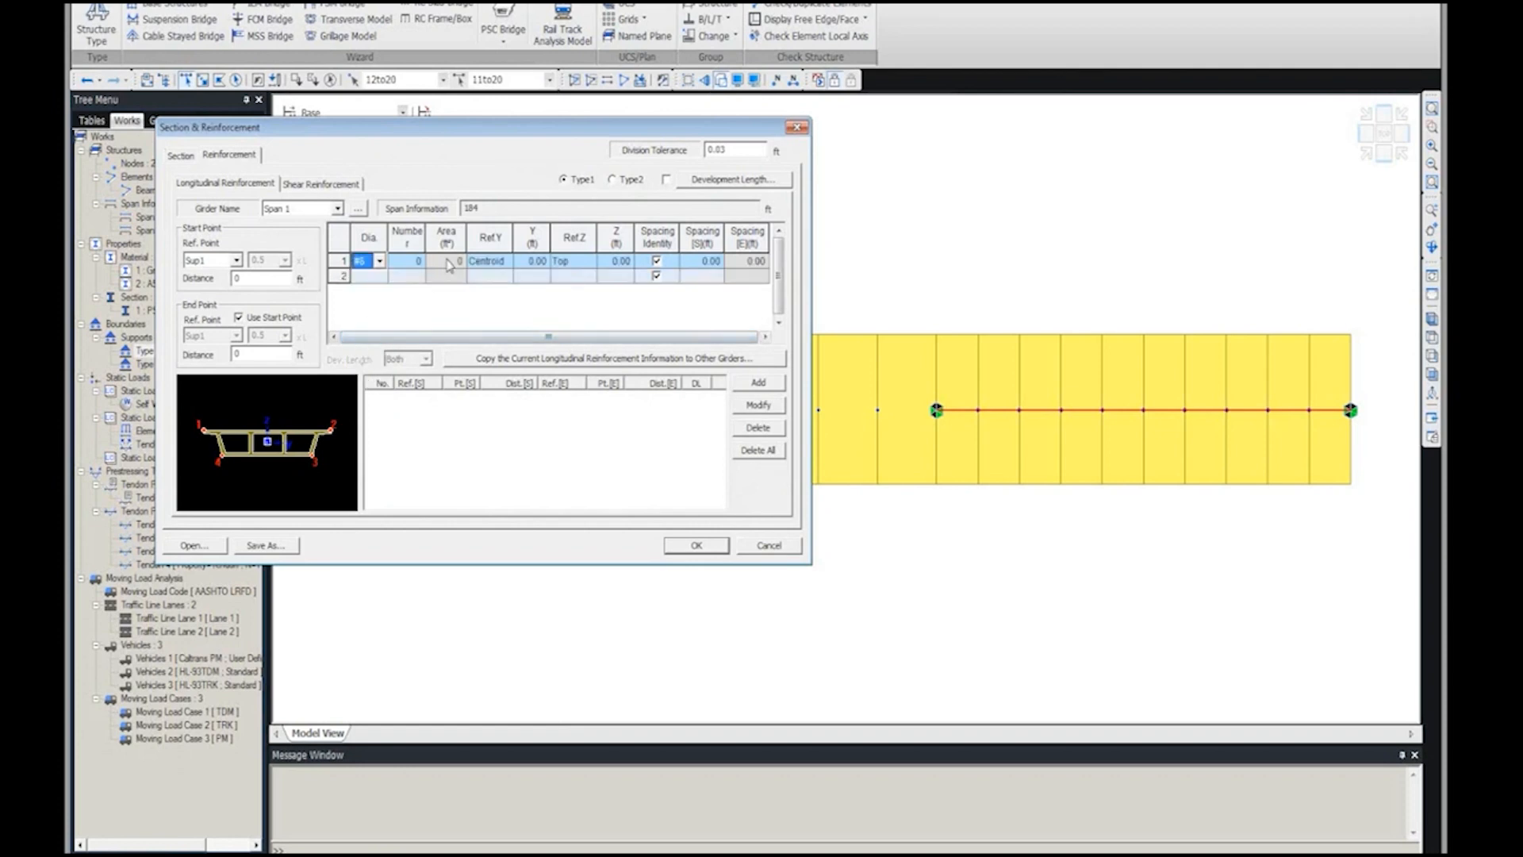
{"action": "left_click", "coordinate": [410, 261]}
{"action": "type", "text": "20"}
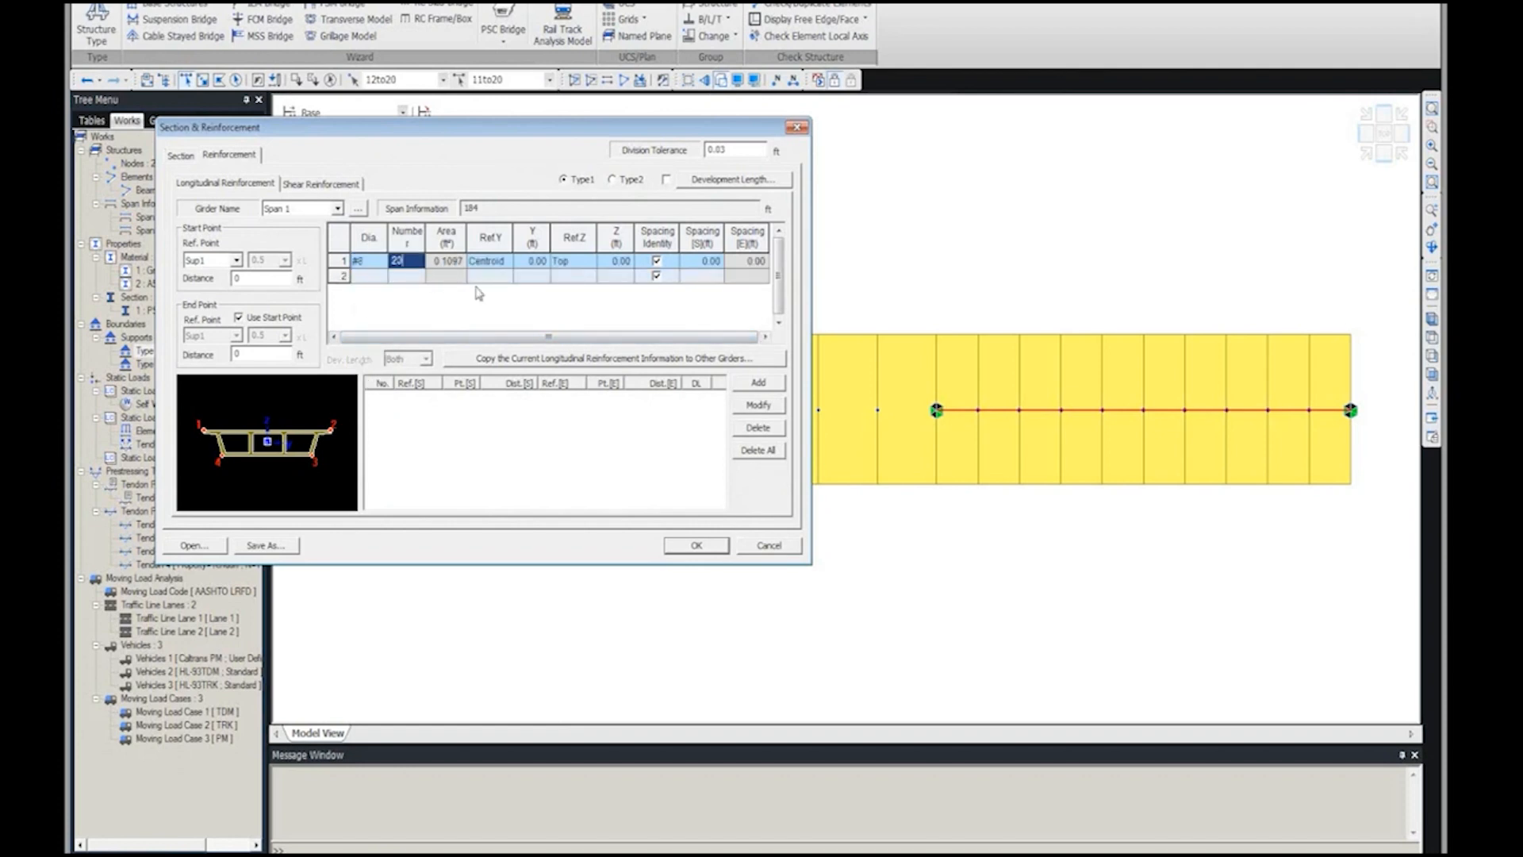
{"action": "left_click", "coordinate": [599, 263]}
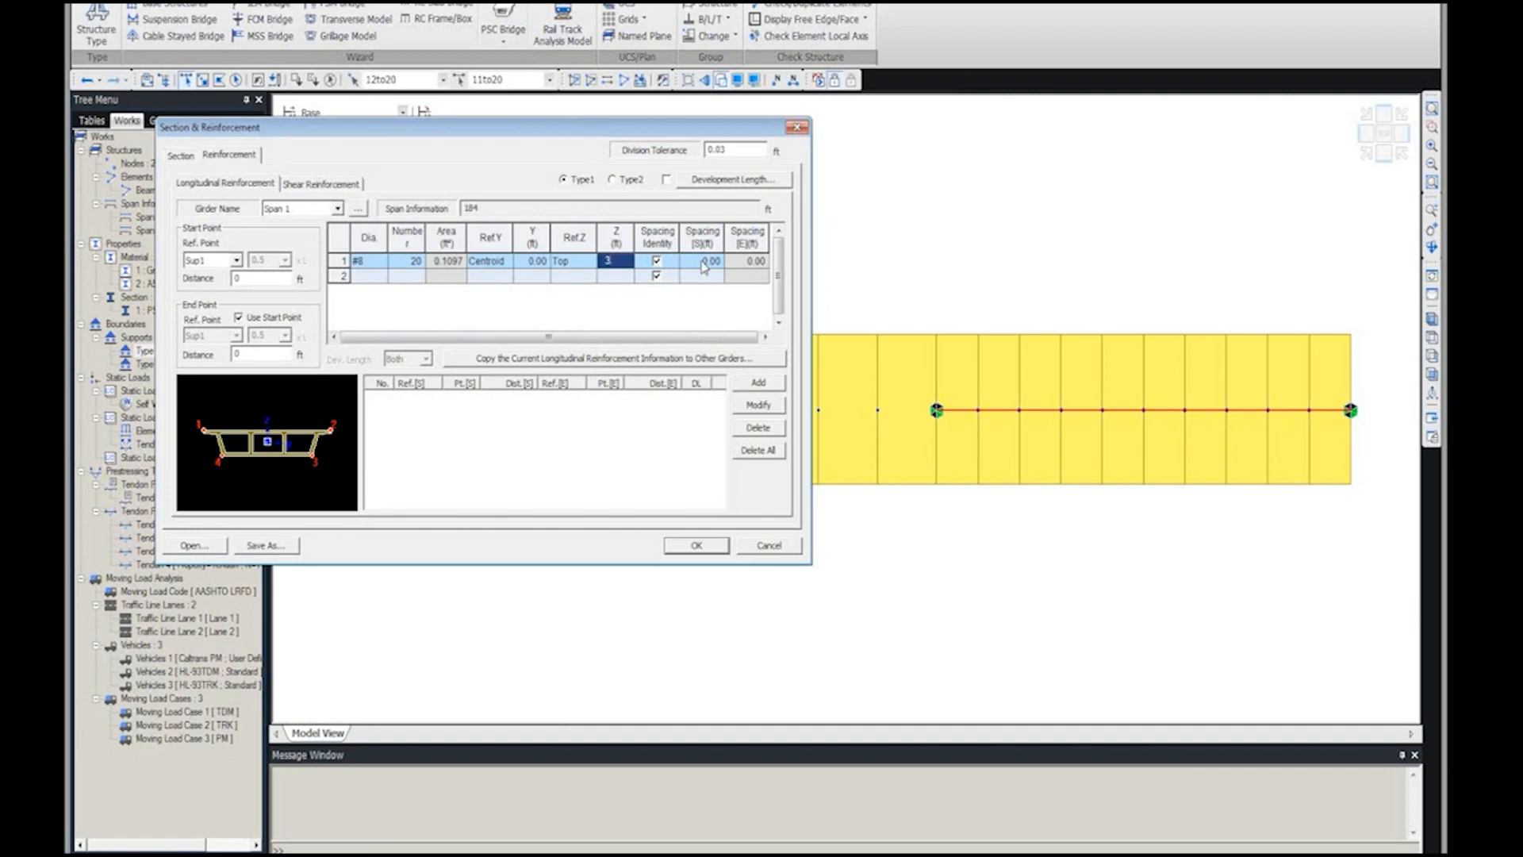
{"action": "key", "text": "Tab"}
{"action": "key", "text": "BackSpace"}
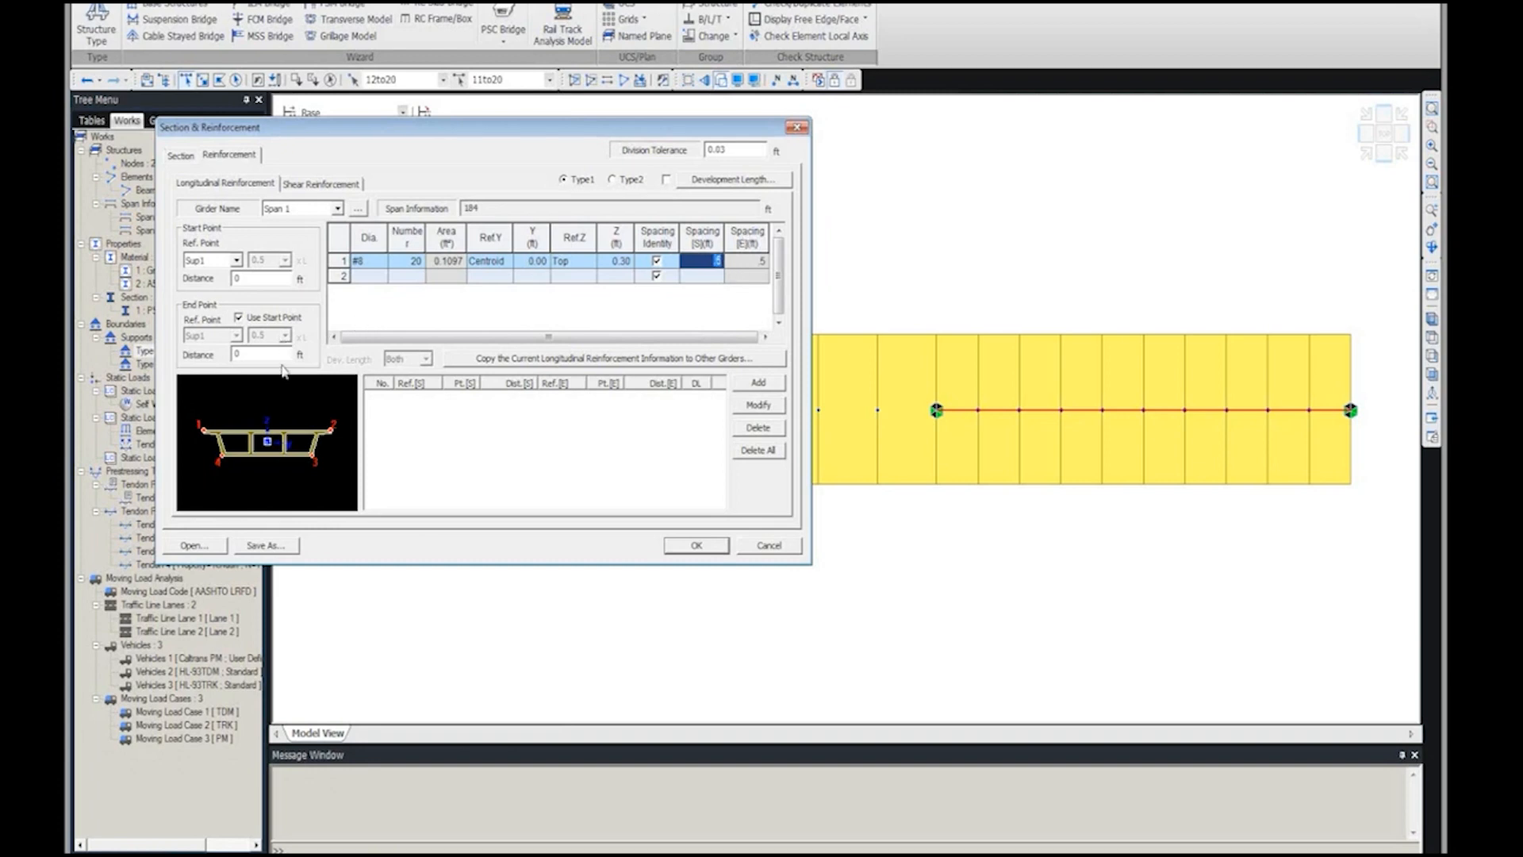
Set a separate end point at Span1, 0.5 L, and add the first longitudinal reinforcement entry.
{"action": "left_click", "coordinate": [239, 317]}
{"action": "left_click", "coordinate": [236, 335]}
{"action": "left_click", "coordinate": [212, 361]}
{"action": "left_click", "coordinate": [757, 384]}
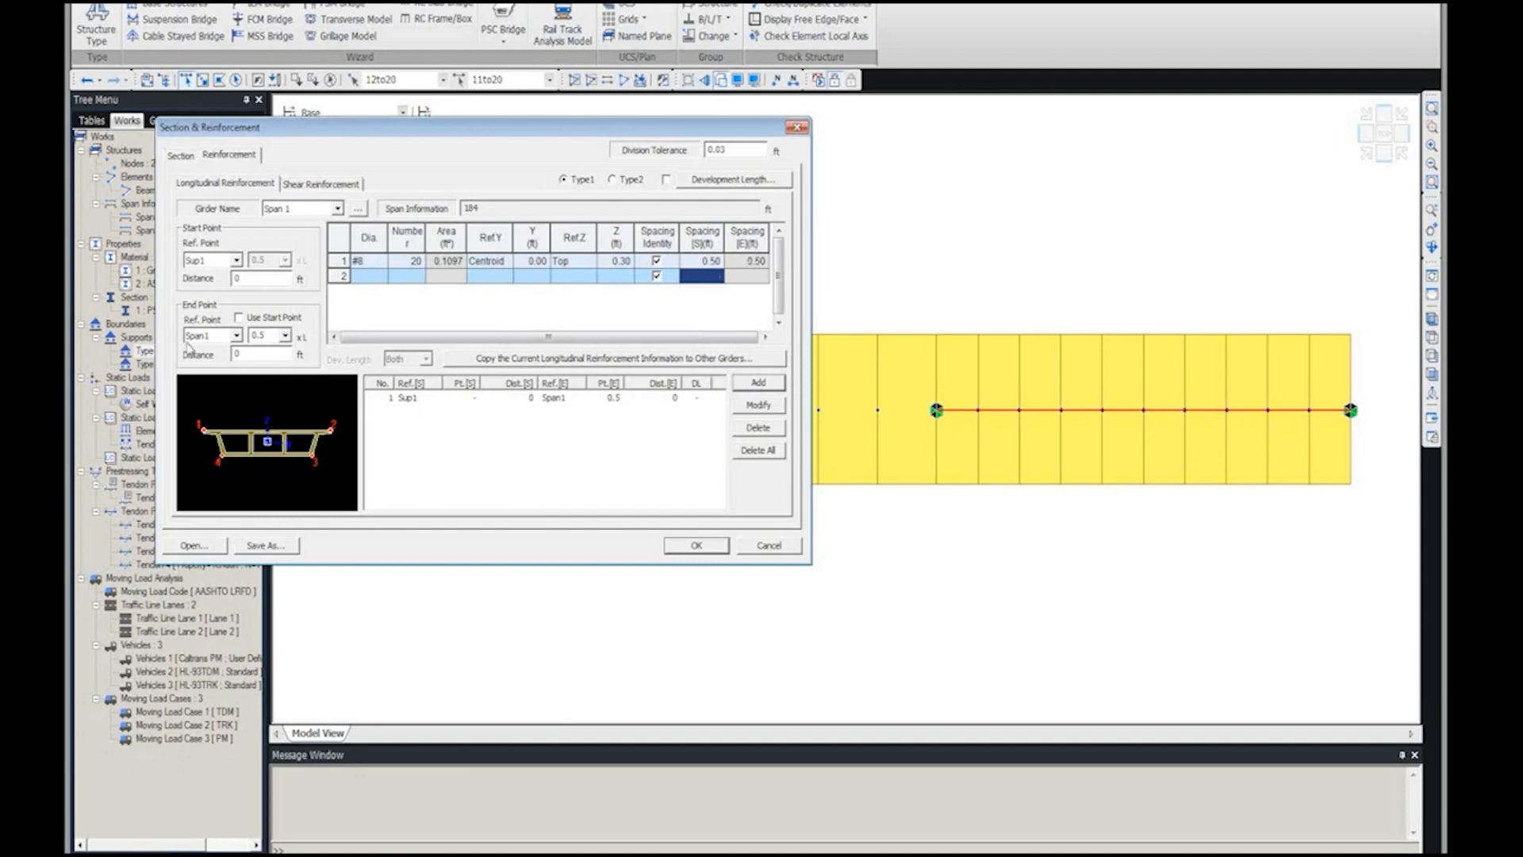
Add a second Span 1 reinforcement entry from Span1, 0.5 L, to Sup2 with 30 #8 bars.
{"action": "left_click", "coordinate": [237, 262]}
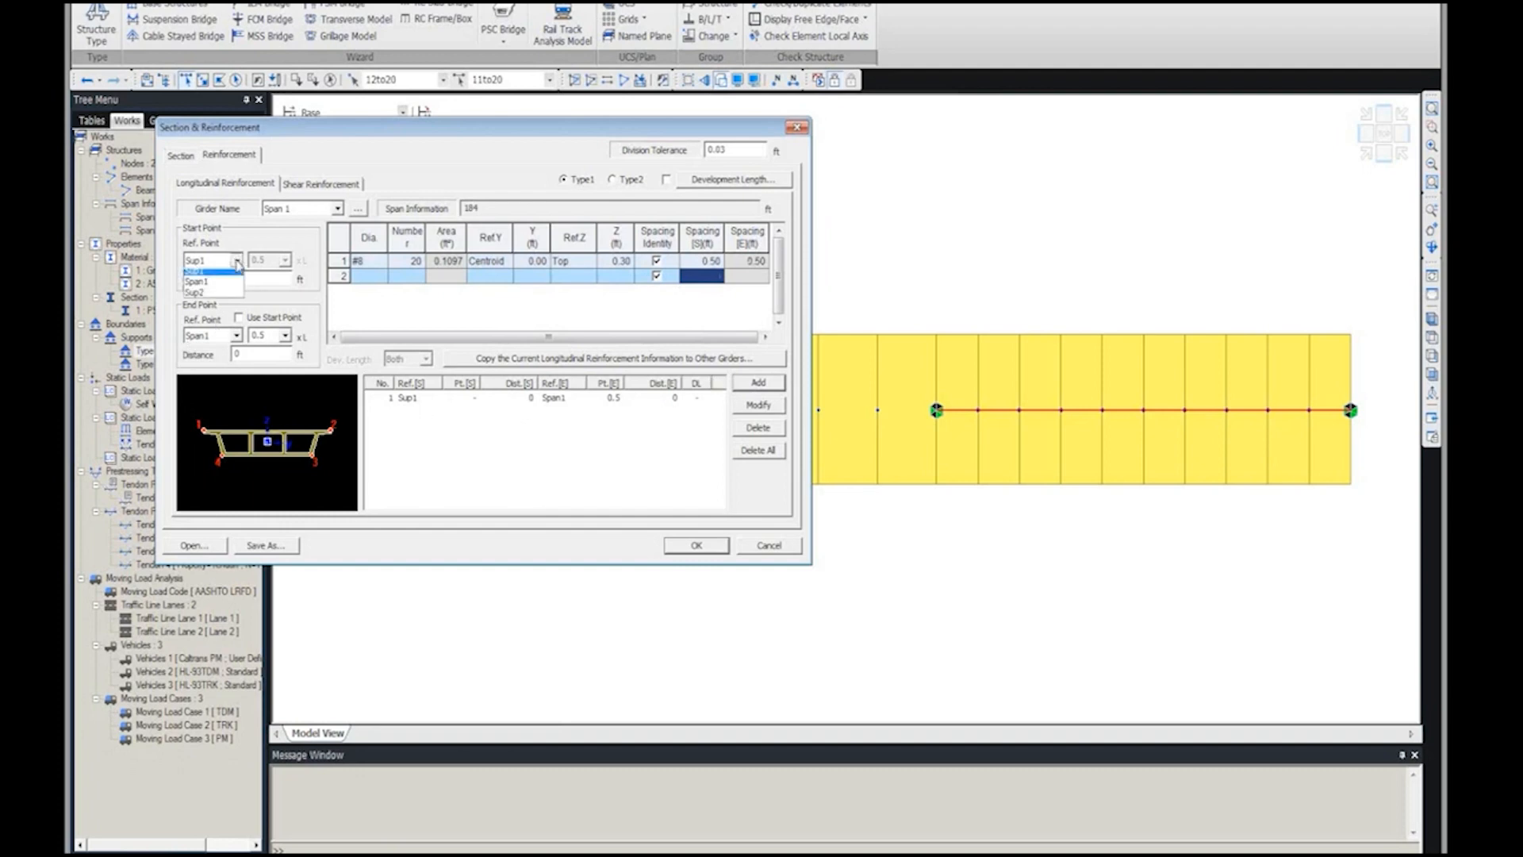
{"action": "left_click", "coordinate": [206, 287]}
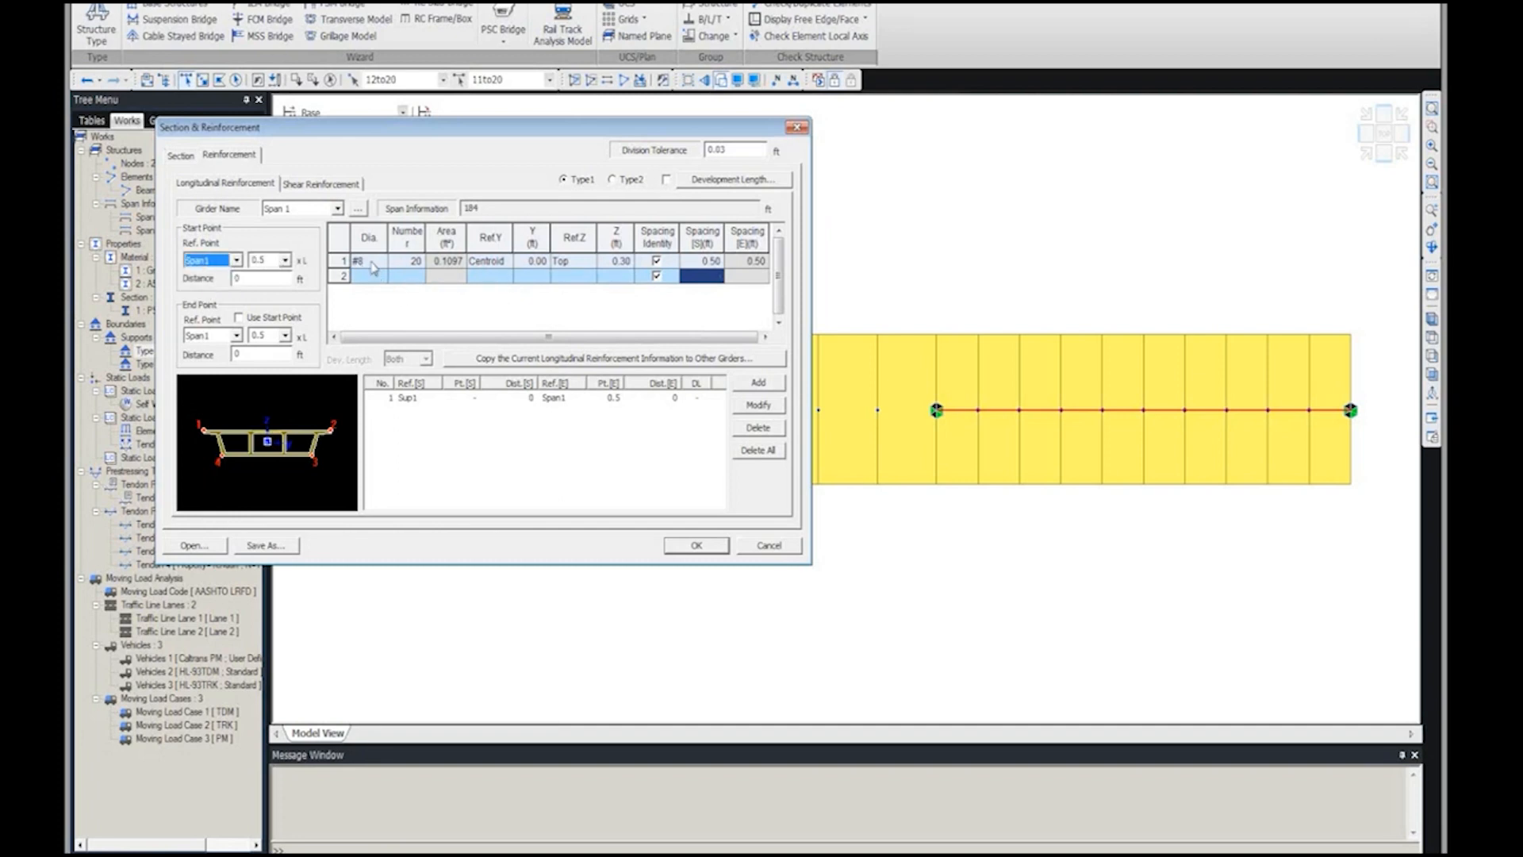
{"action": "left_click", "coordinate": [416, 263]}
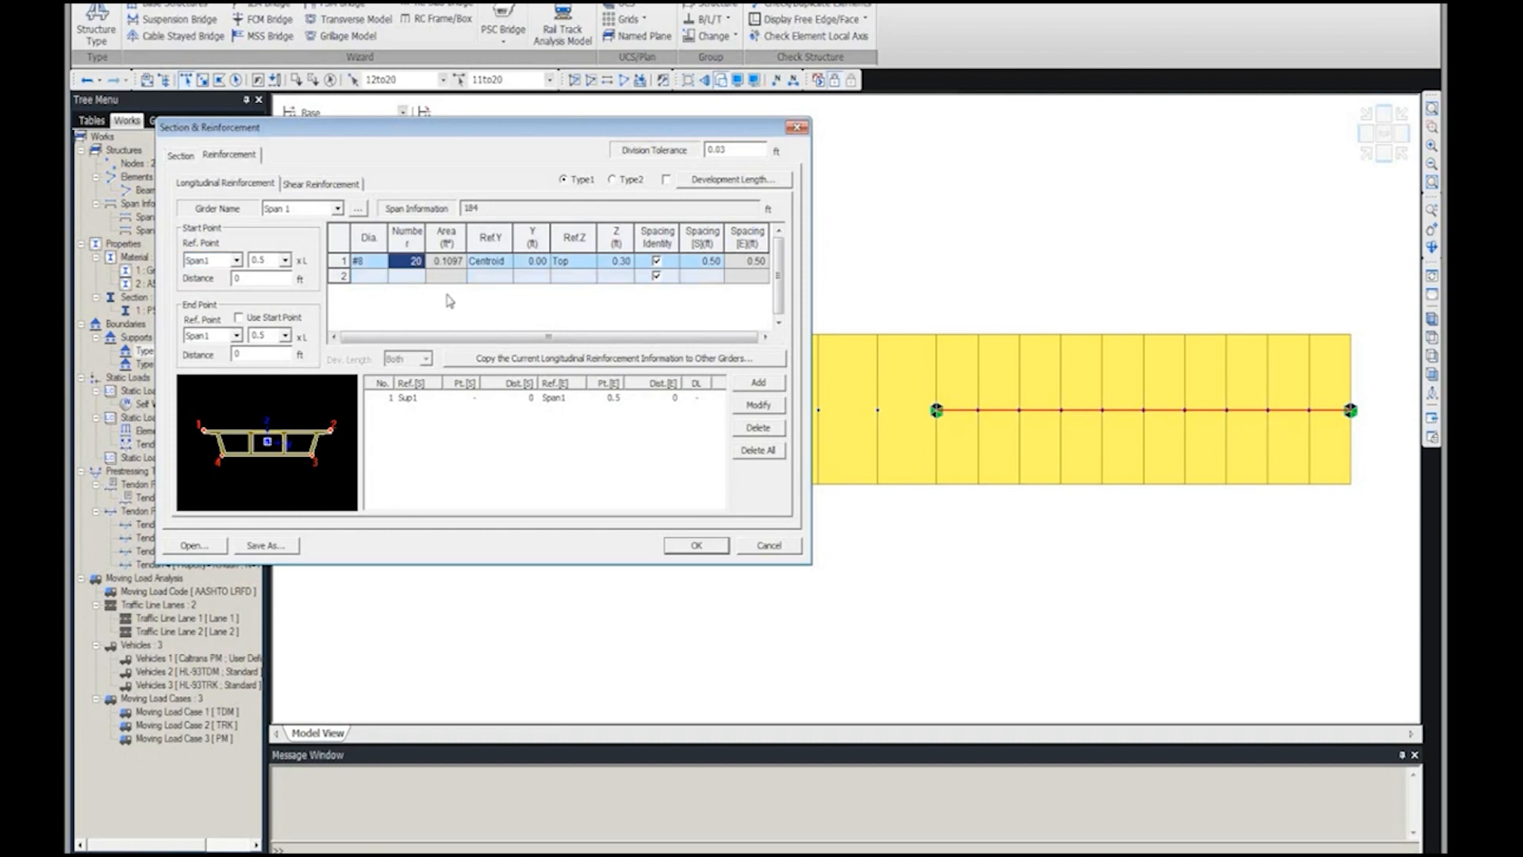
{"action": "type", "text": "30"}
{"action": "left_click", "coordinate": [607, 262]}
{"action": "left_click", "coordinate": [235, 336]}
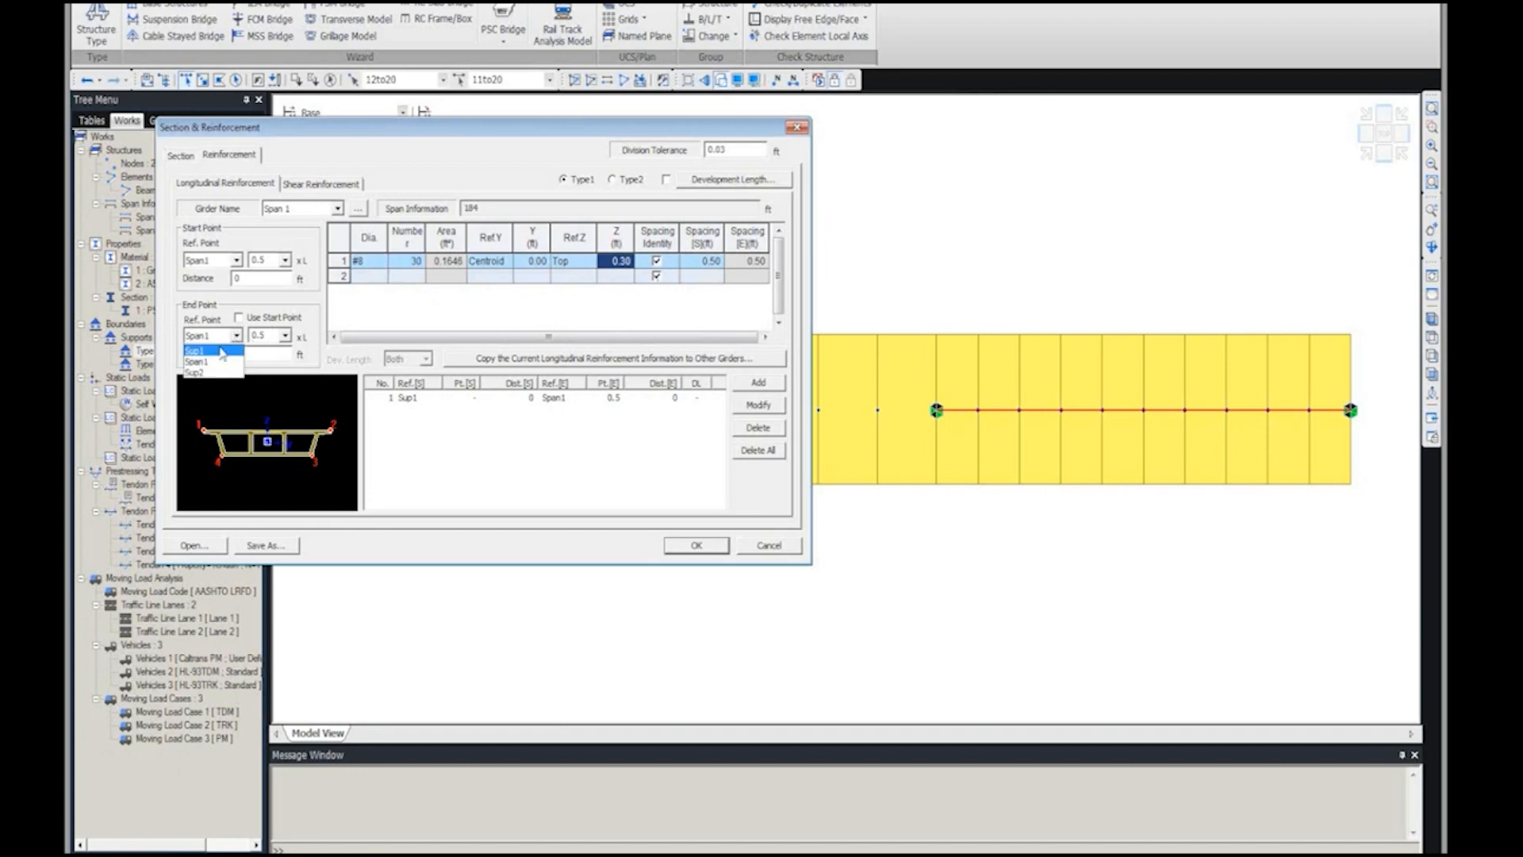
{"action": "left_click", "coordinate": [208, 372]}
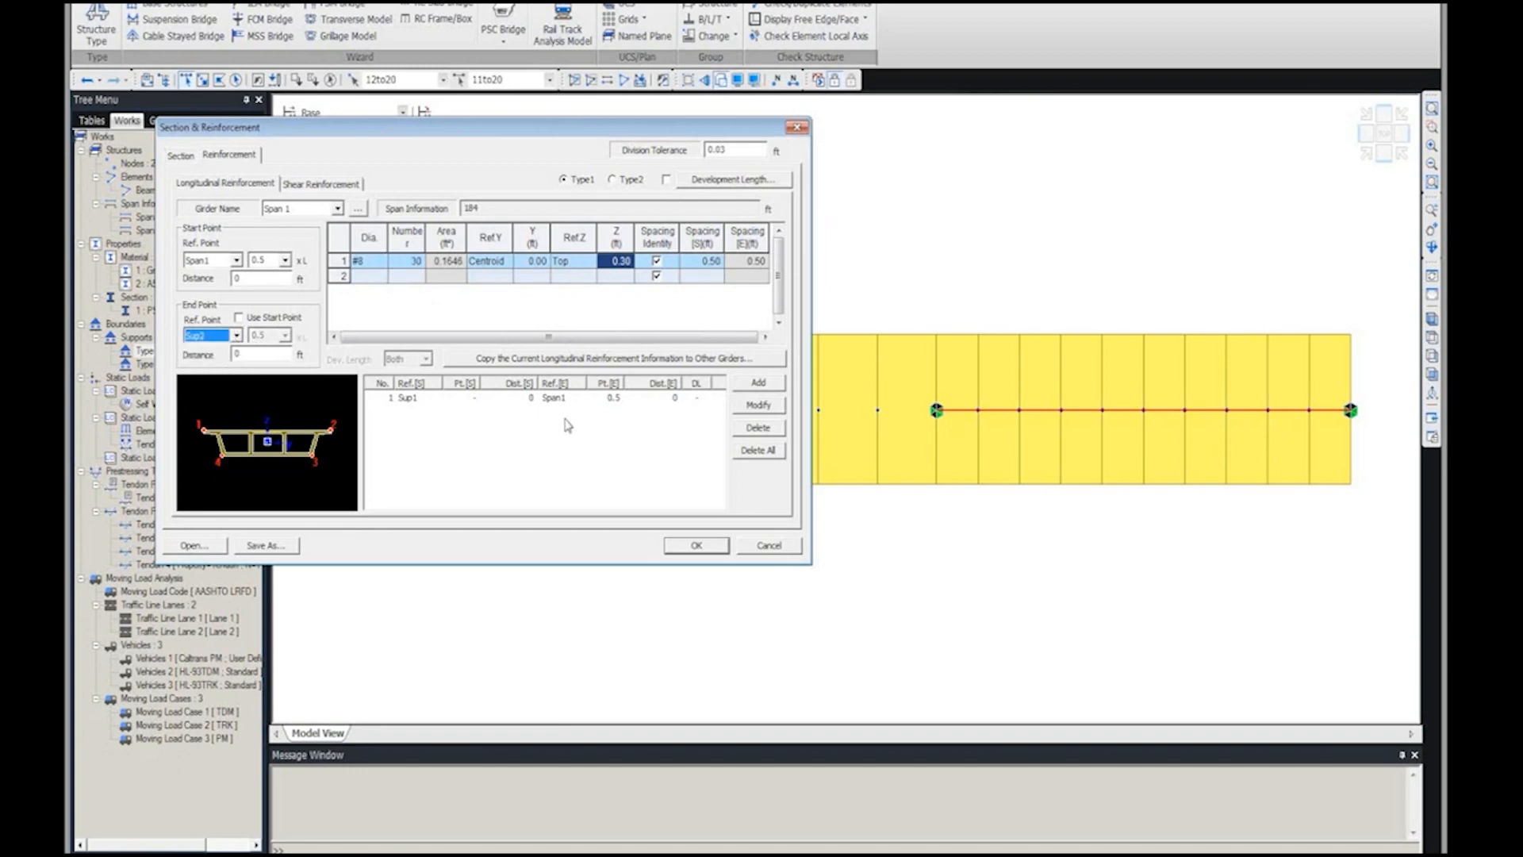
{"action": "left_click", "coordinate": [759, 383]}
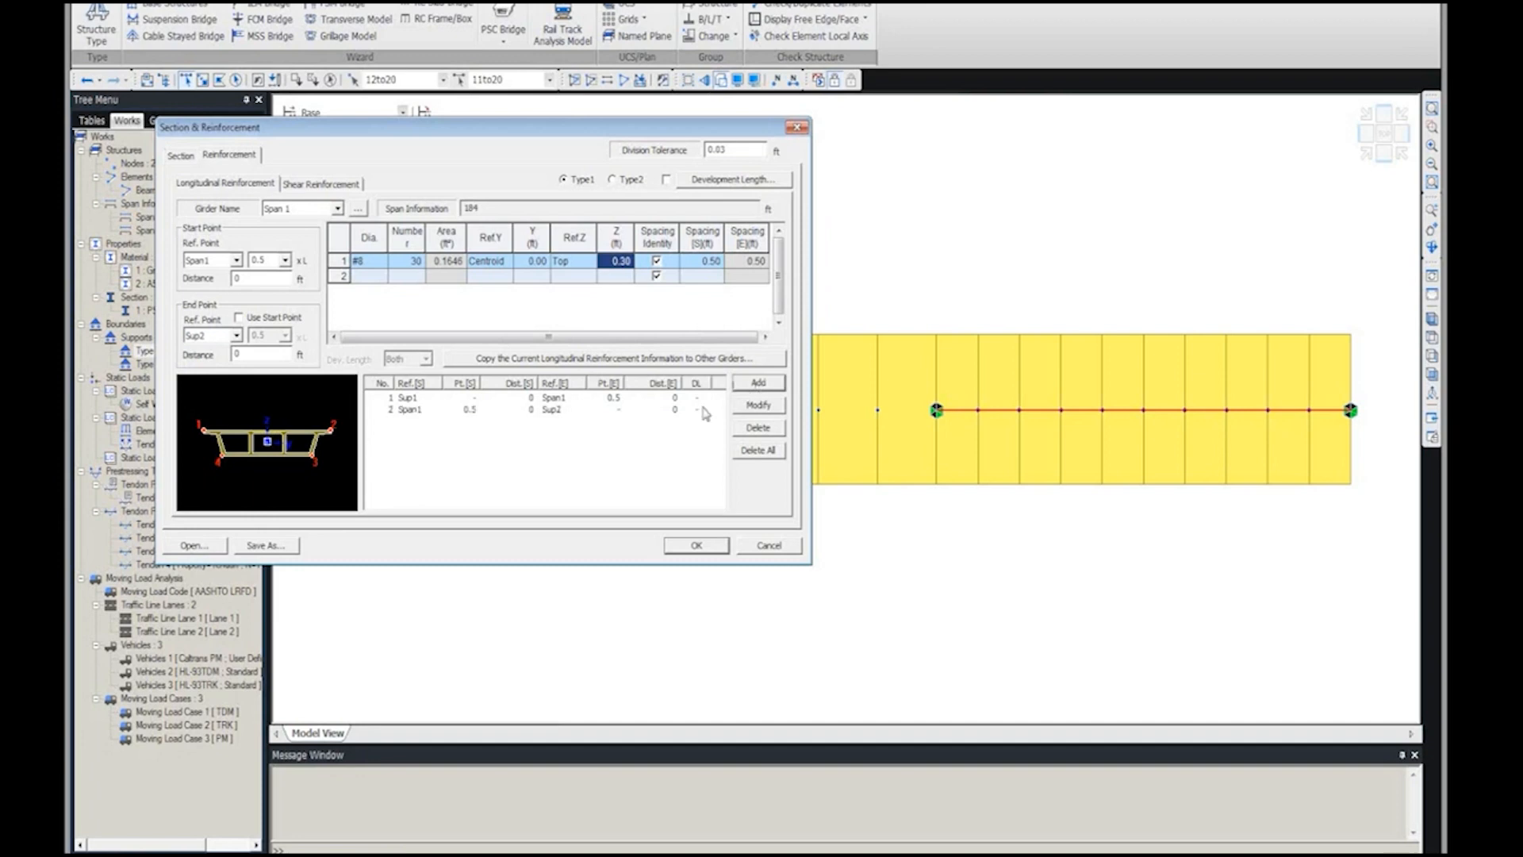
Switch to girder Span 2 and set the longitudinal reinforcement range from Sup1 to Span1, 0.5 L.
{"action": "left_click", "coordinate": [338, 207]}
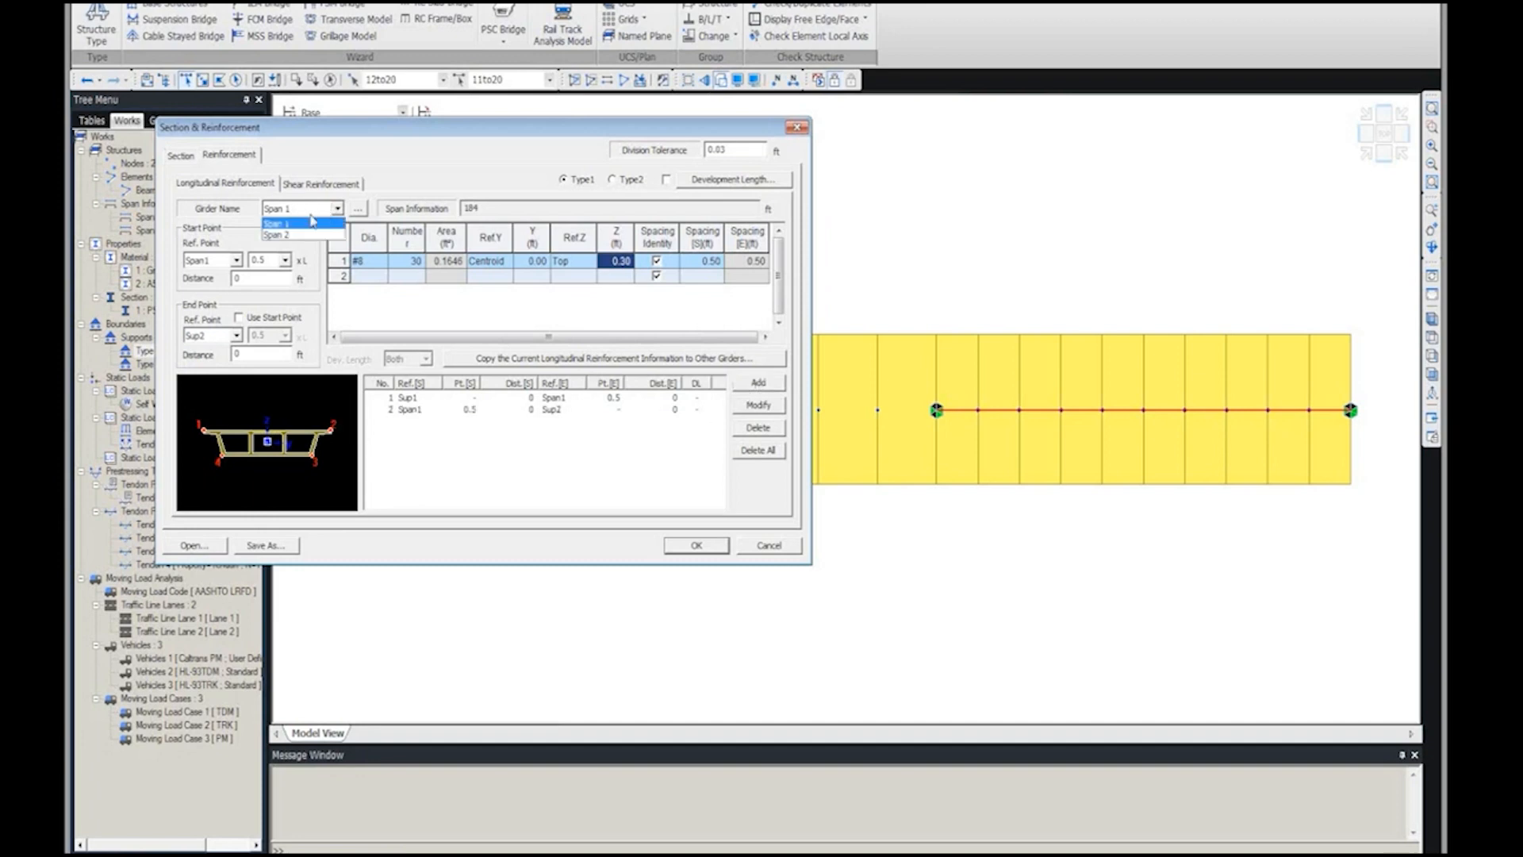
{"action": "left_click", "coordinate": [282, 239]}
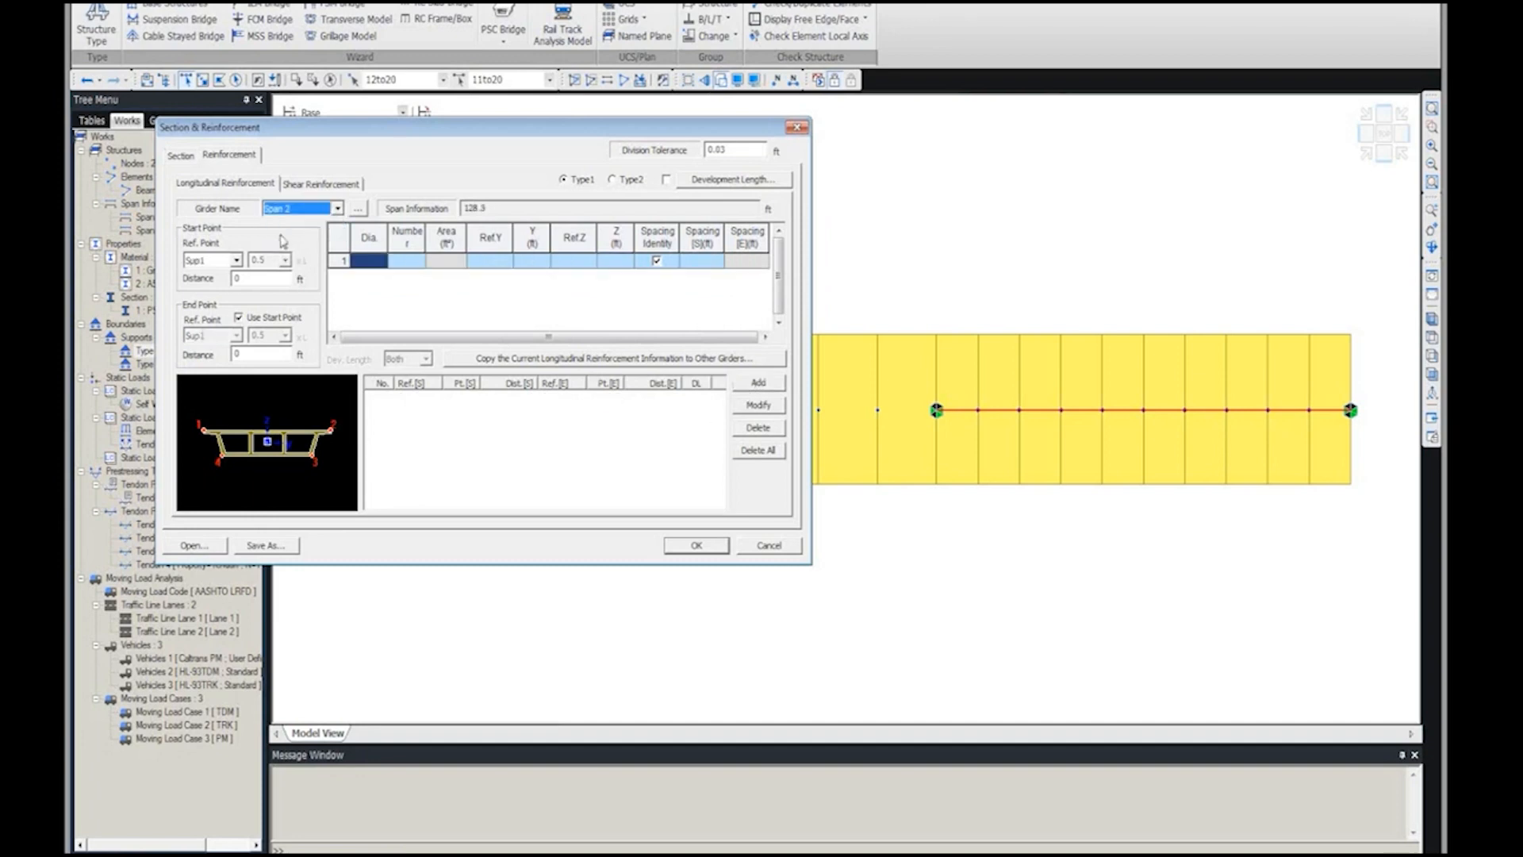
{"action": "left_click", "coordinate": [236, 261]}
{"action": "left_click", "coordinate": [216, 278]}
{"action": "left_click", "coordinate": [239, 317]}
{"action": "left_click", "coordinate": [236, 334]}
{"action": "left_click", "coordinate": [207, 360]}
Add the first Span 2 reinforcement entry with 30 #8 bars, Z 0.20 ft from Top and 0.50 ft spacing.
{"action": "left_click", "coordinate": [375, 263]}
{"action": "left_click", "coordinate": [380, 260]}
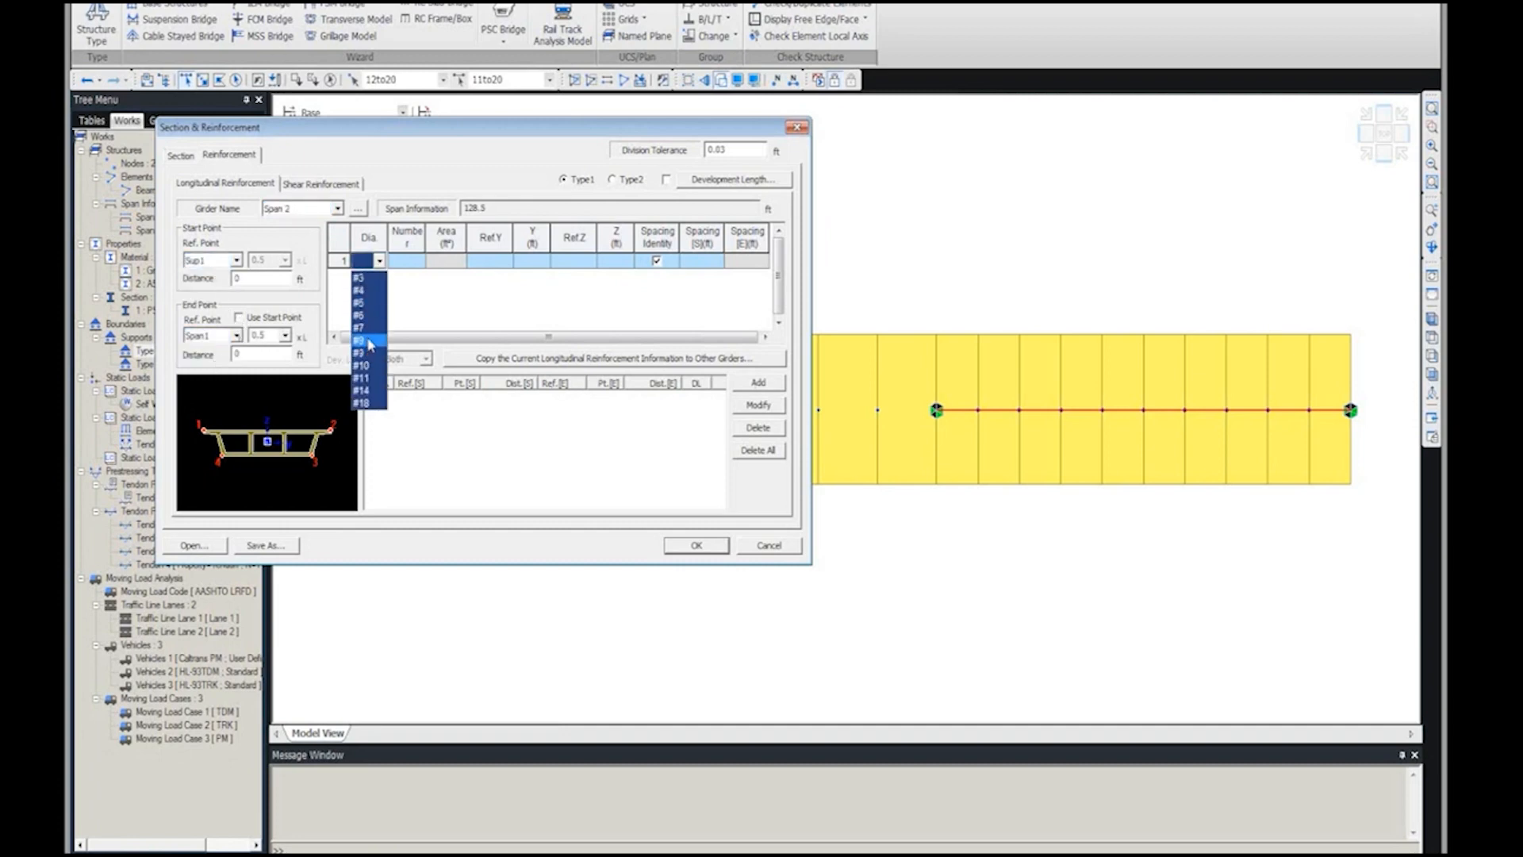
{"action": "left_click", "coordinate": [370, 340]}
{"action": "left_click", "coordinate": [408, 262]}
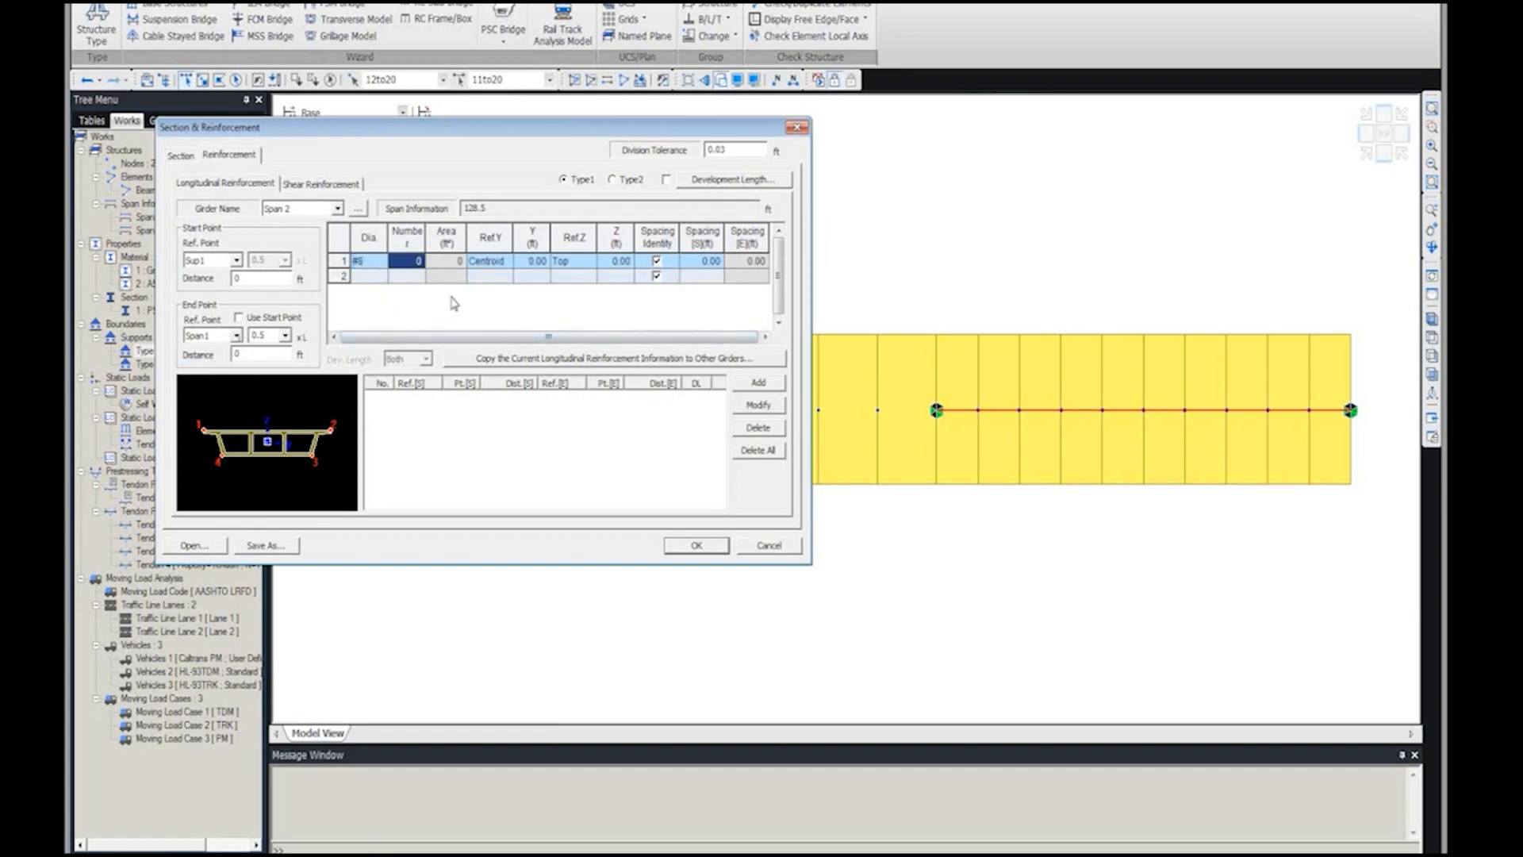
{"action": "type", "text": "30"}
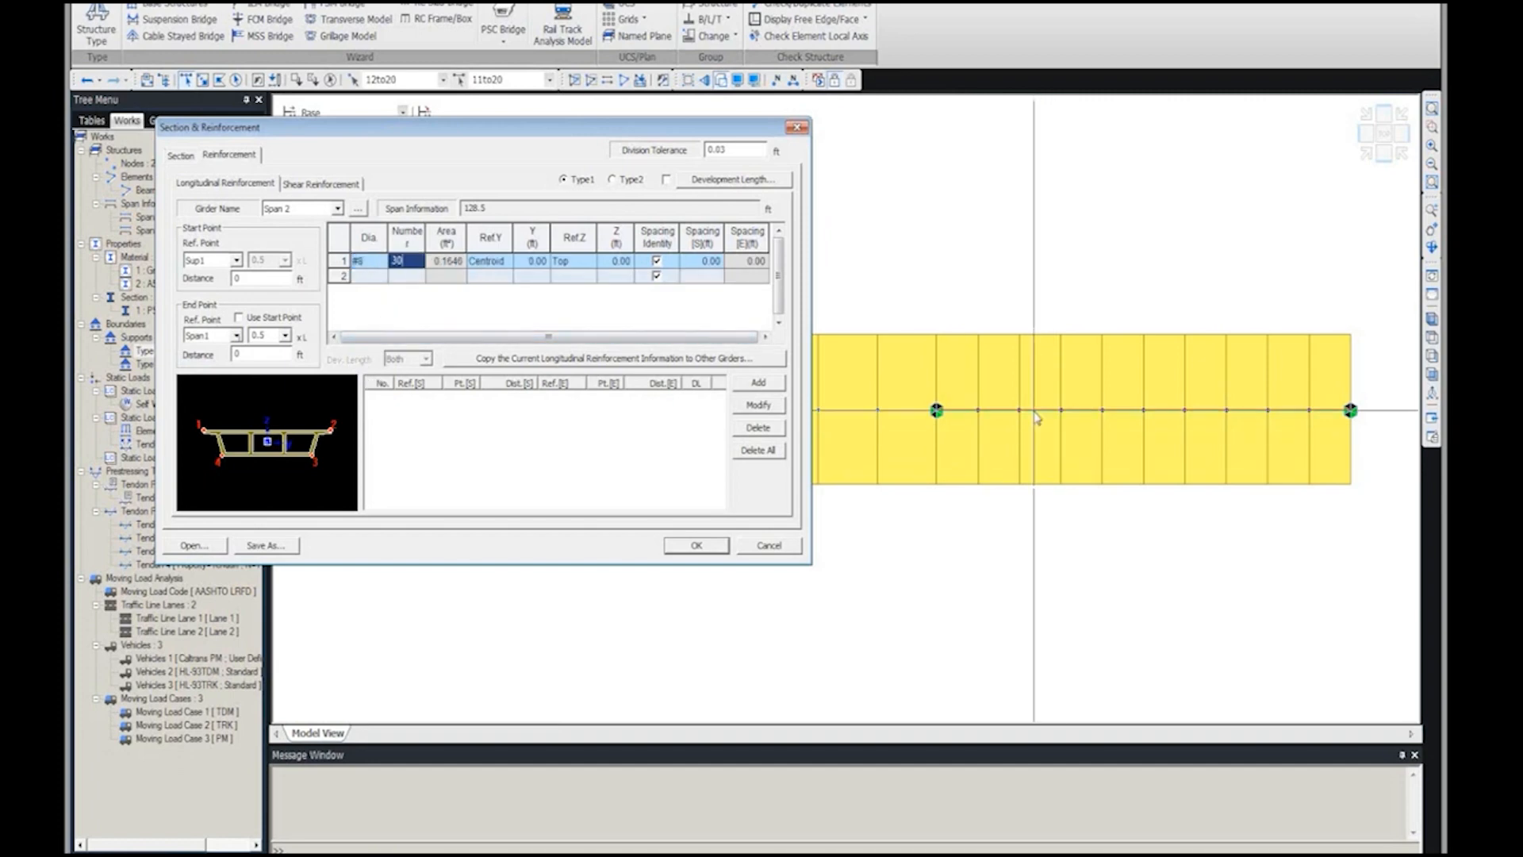
{"action": "left_click", "coordinate": [619, 262]}
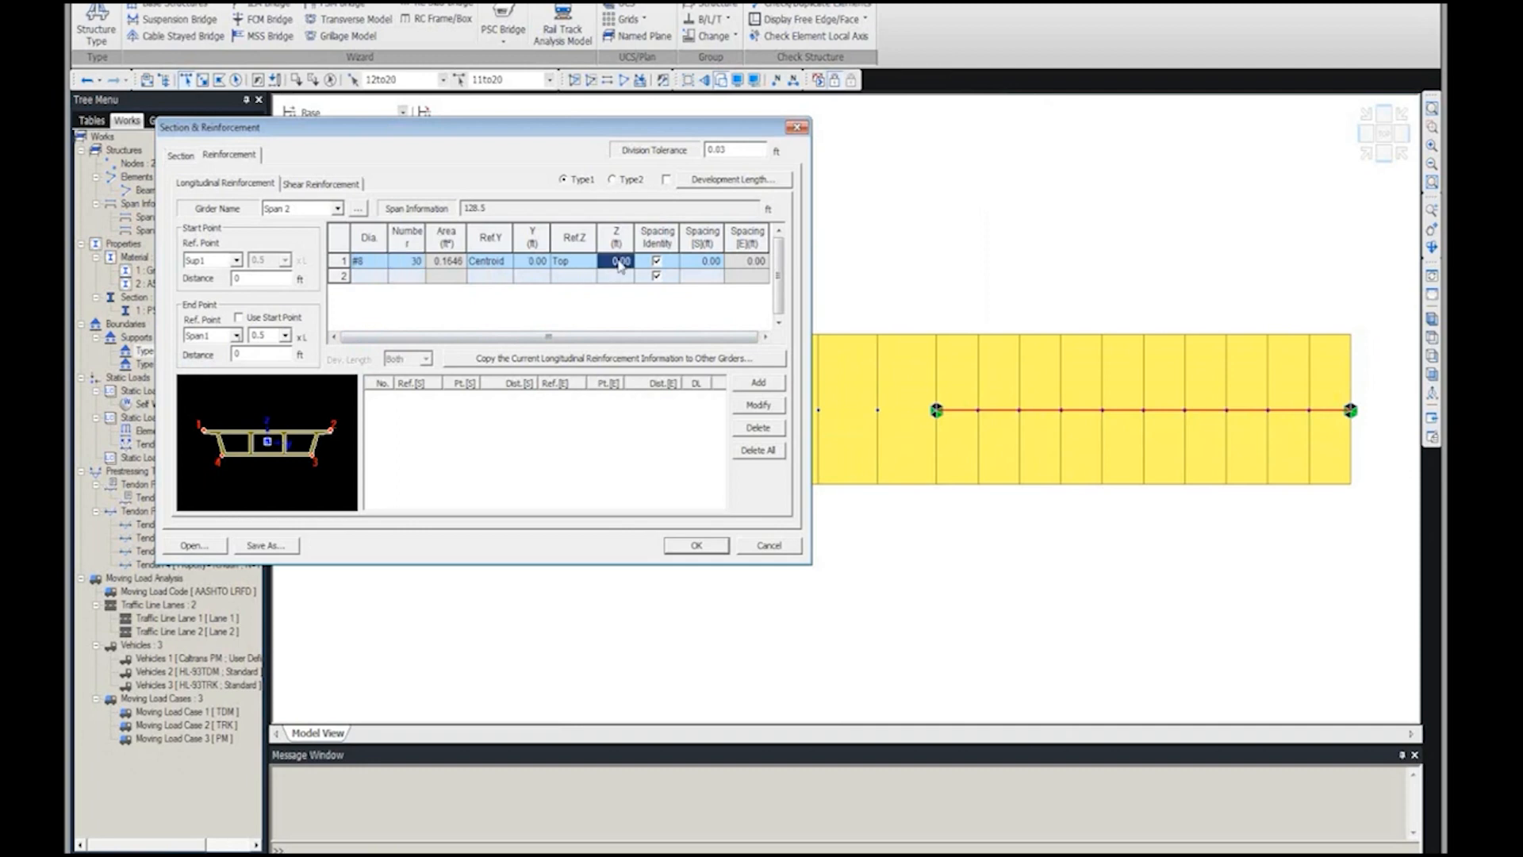
{"action": "key", "text": "BackSpace"}
{"action": "type", "text": ".2"}
{"action": "left_click", "coordinate": [697, 257]}
{"action": "type", "text": "5"}
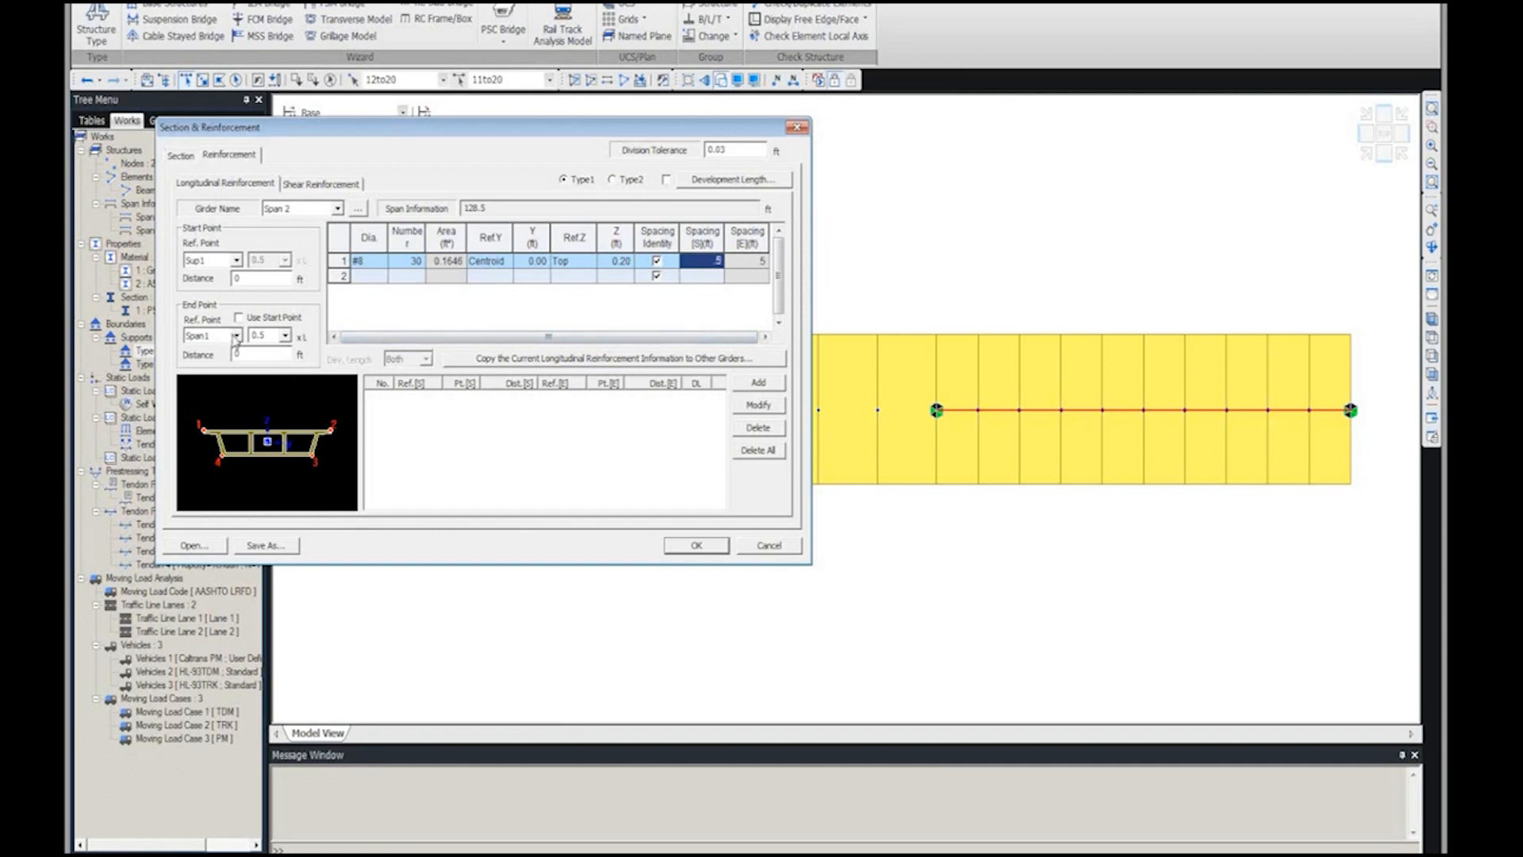
{"action": "left_click", "coordinate": [760, 385]}
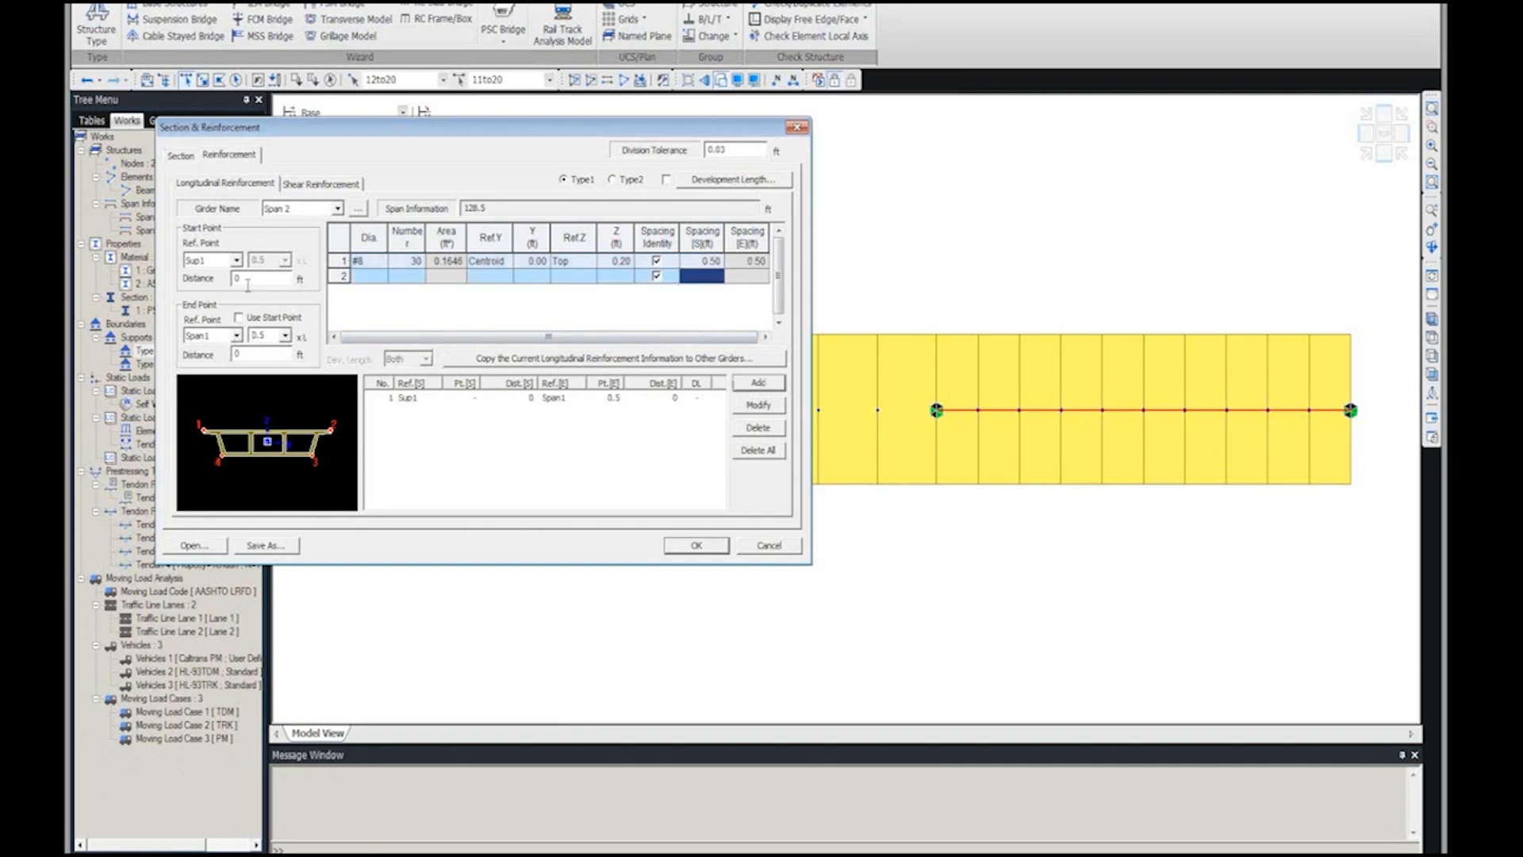
Add a second Span 2 reinforcement entry from Span1, 0.5 L, to Sup2 with 20 #8 bars.
{"action": "left_click", "coordinate": [236, 260]}
{"action": "left_click", "coordinate": [213, 284]}
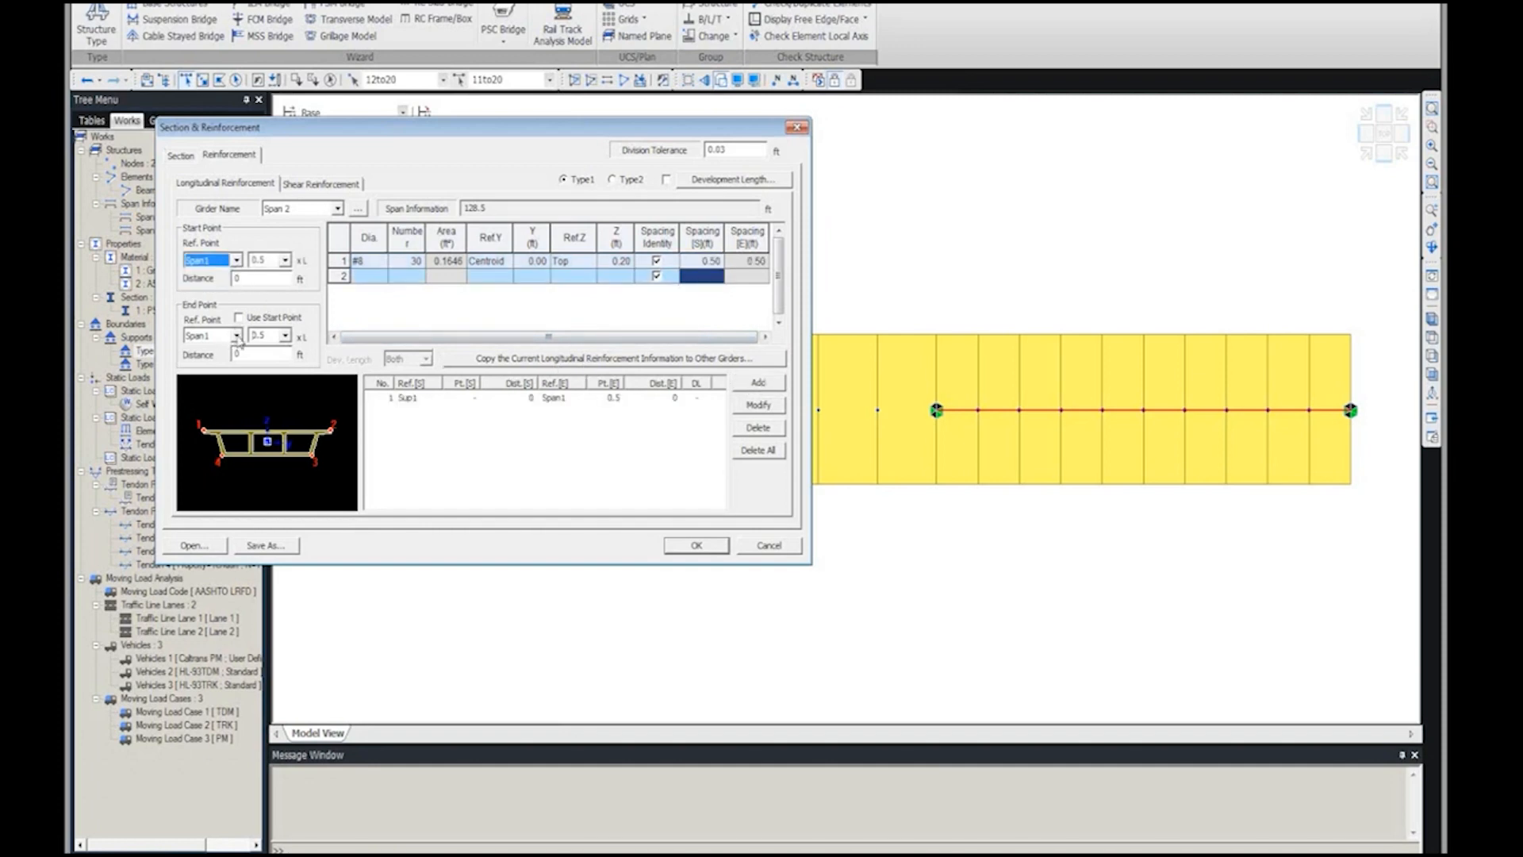
{"action": "left_click", "coordinate": [236, 335]}
{"action": "left_click", "coordinate": [212, 372]}
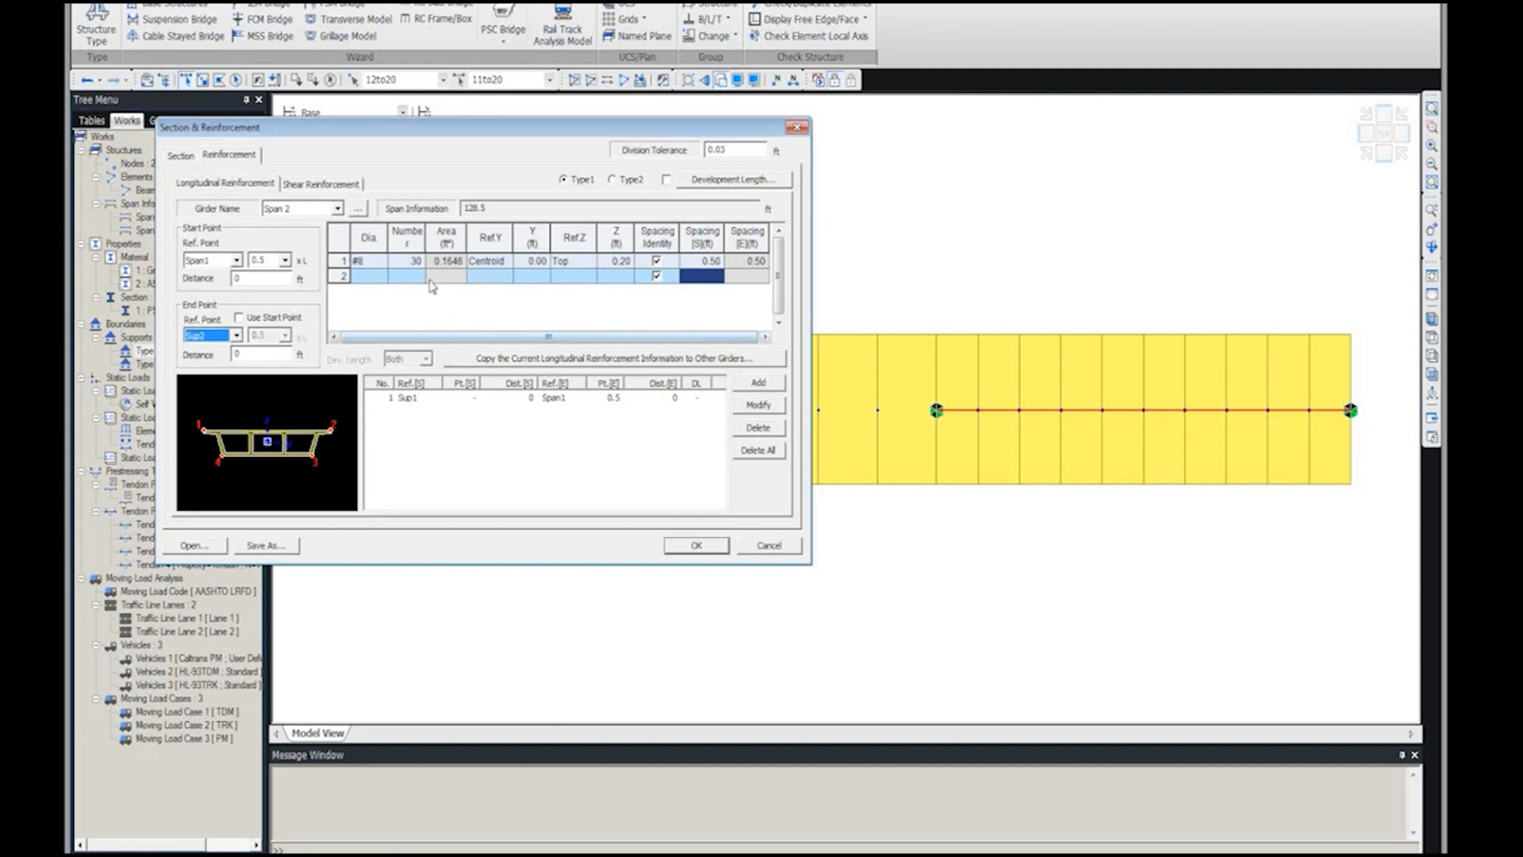
{"action": "left_click", "coordinate": [407, 265]}
{"action": "type", "text": "20"}
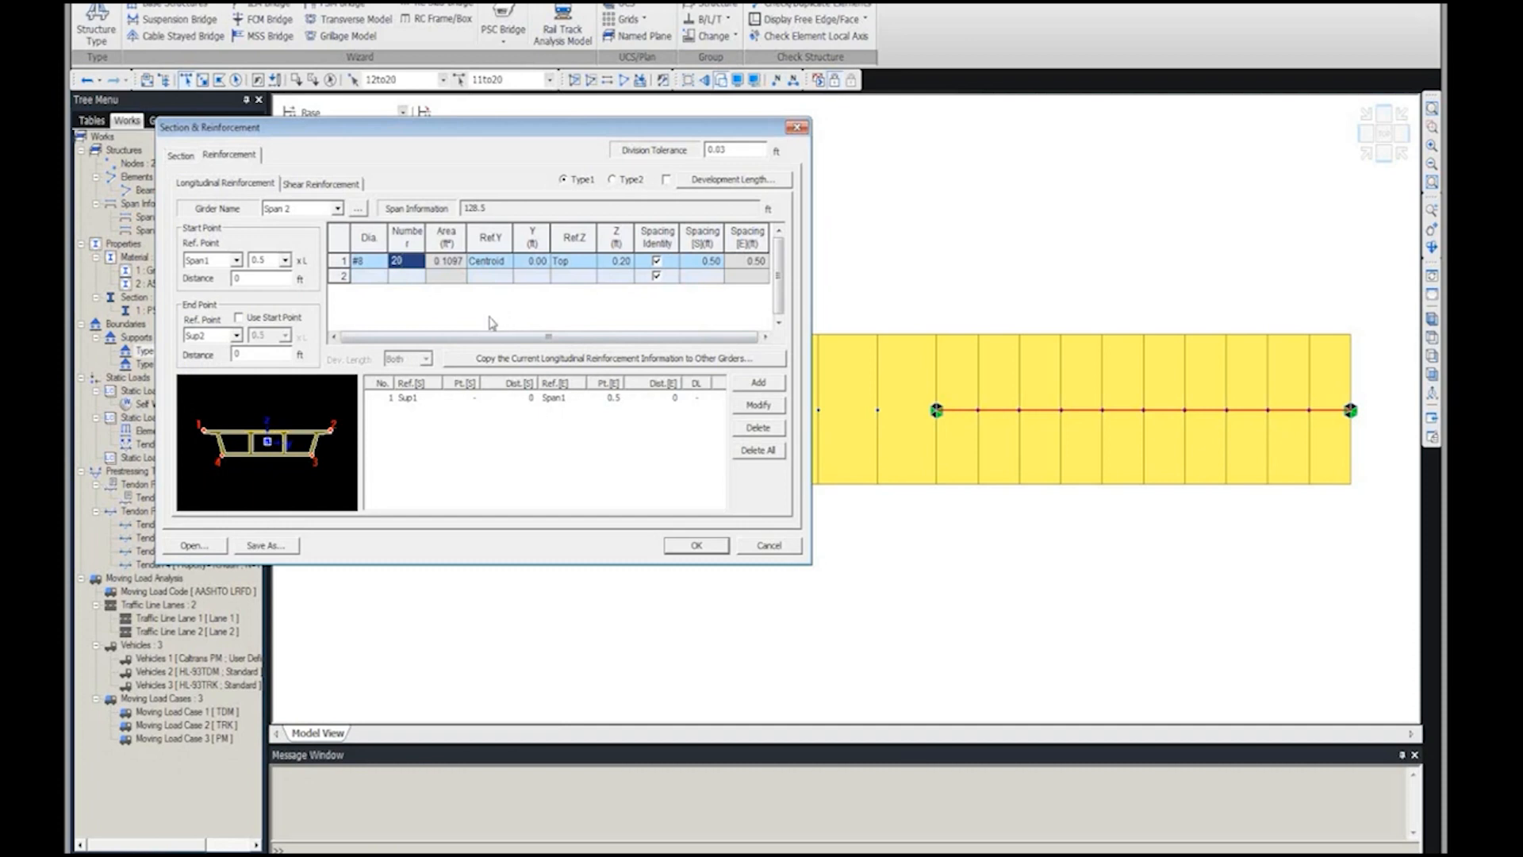
{"action": "left_click", "coordinate": [756, 384]}
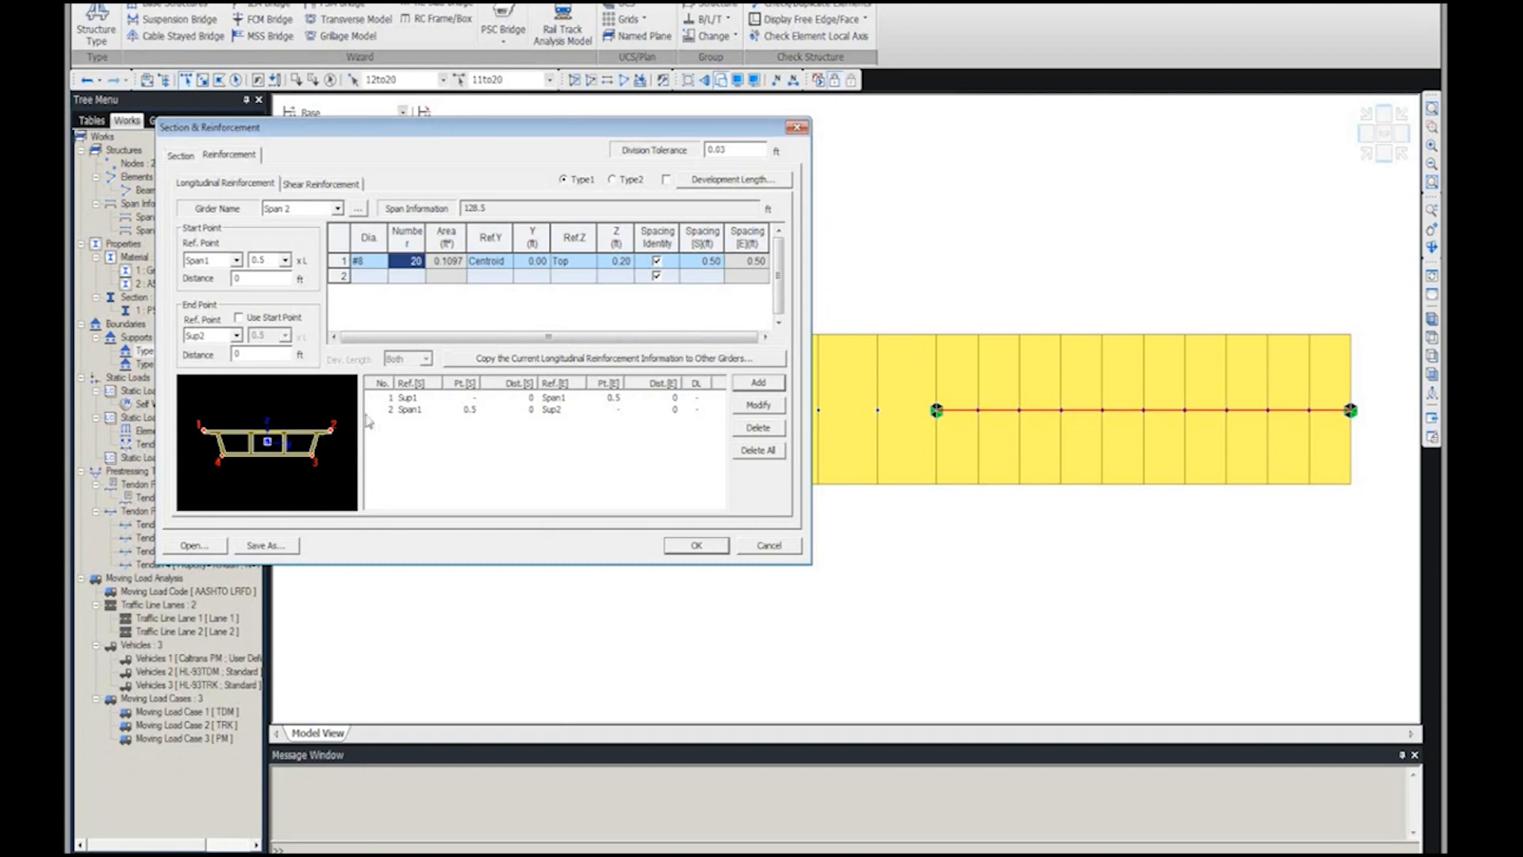
Modify the first Span 2 reinforcement entry to use a bar spacing of 1.20 ft.
{"action": "left_click", "coordinate": [406, 399]}
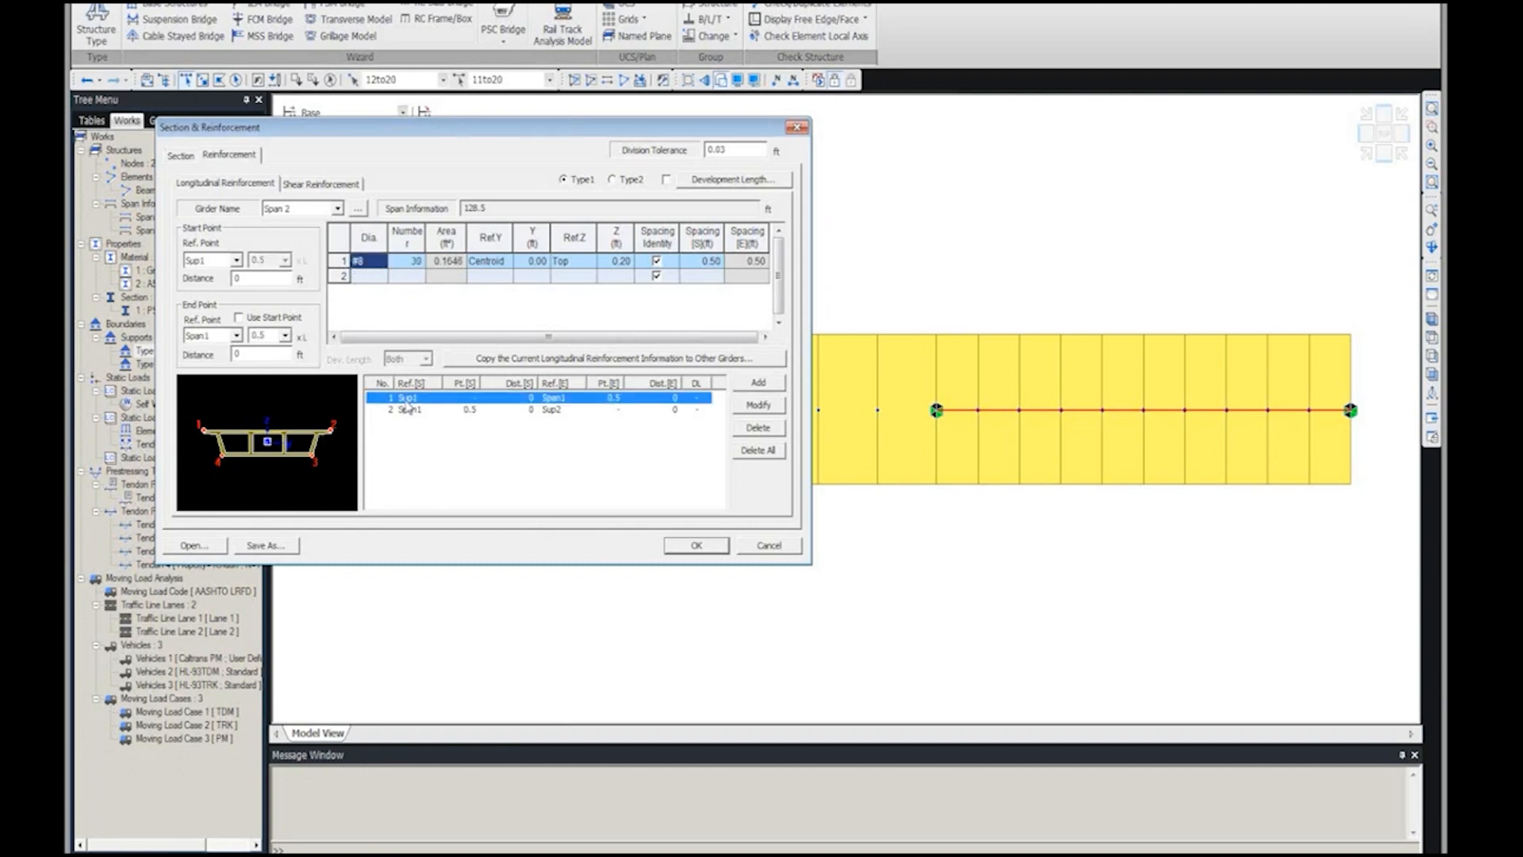
{"action": "left_click", "coordinate": [705, 262]}
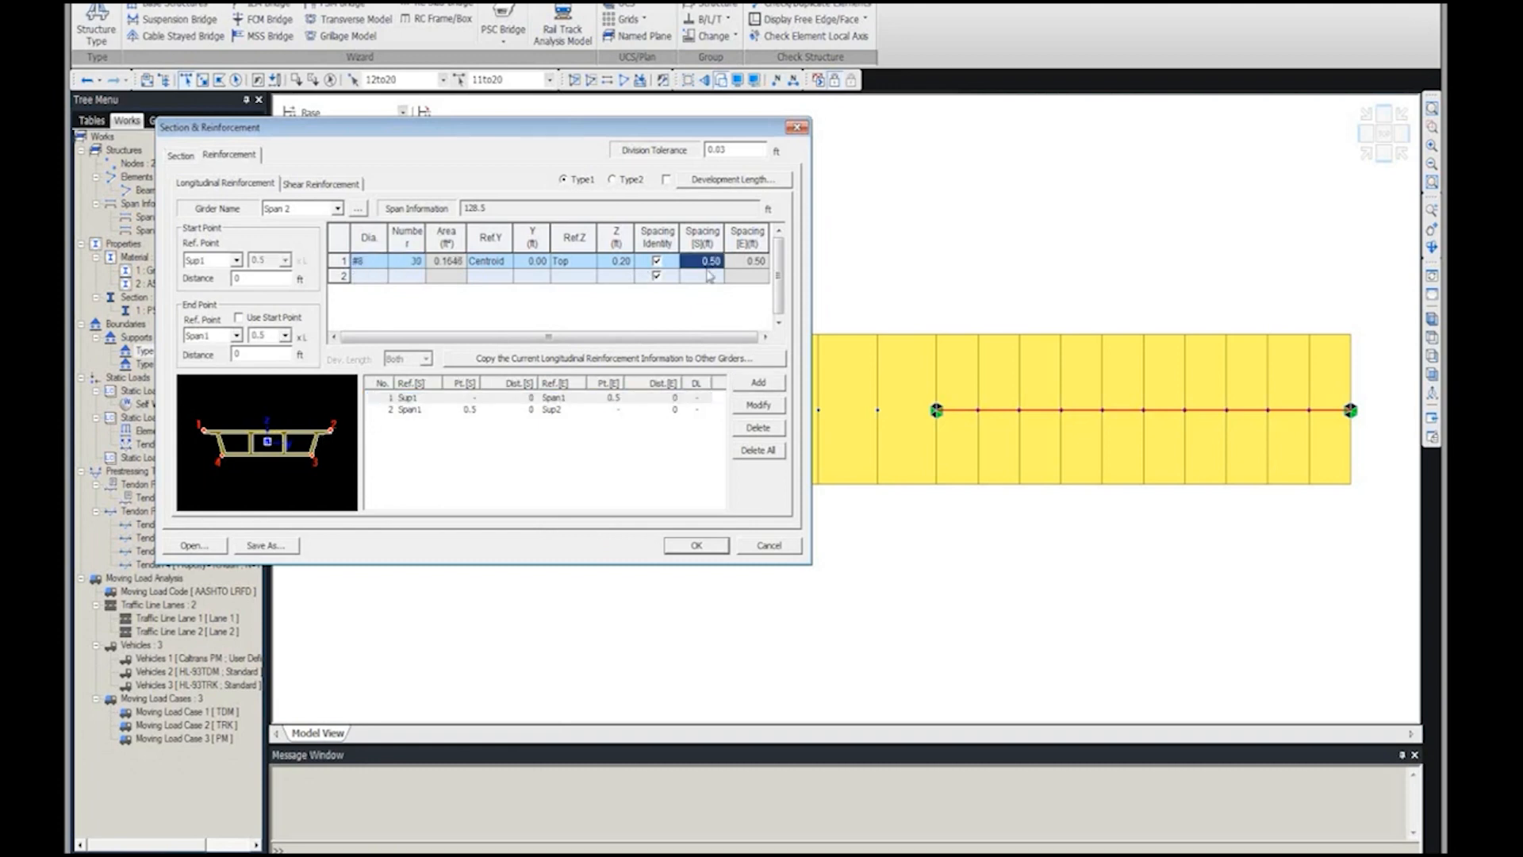
{"action": "type", "text": "1"}
{"action": "type", "text": ".2"}
{"action": "left_click", "coordinate": [753, 407]}
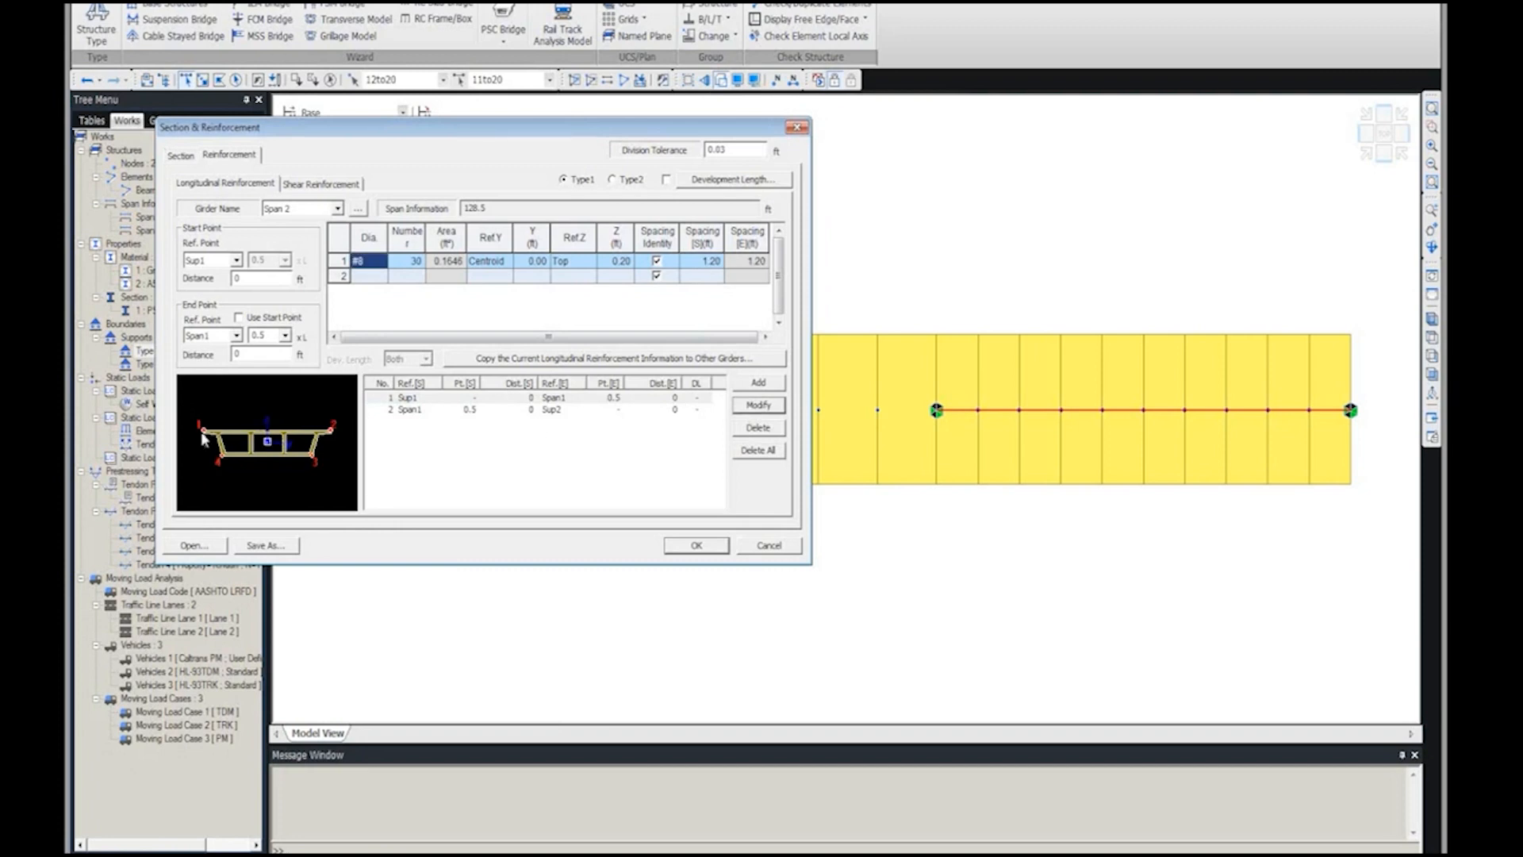
Modify the second Span 2 reinforcement entry to a bar spacing of 1.20 ft and accept the section and reinforcement settings.
{"action": "left_click", "coordinate": [413, 409]}
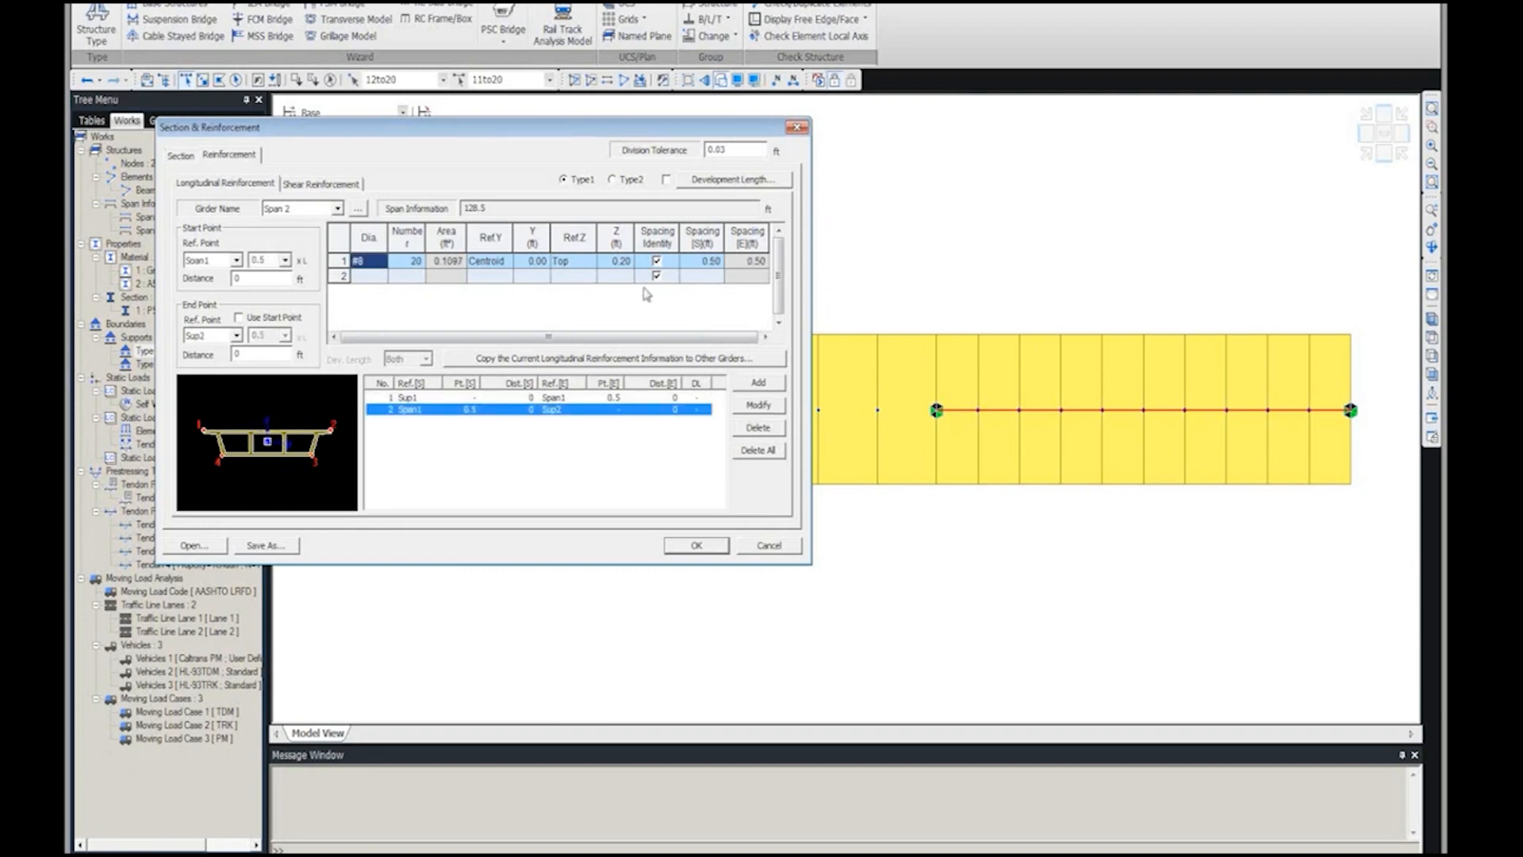
{"action": "left_click", "coordinate": [719, 261]}
{"action": "type", "text": "1.2"}
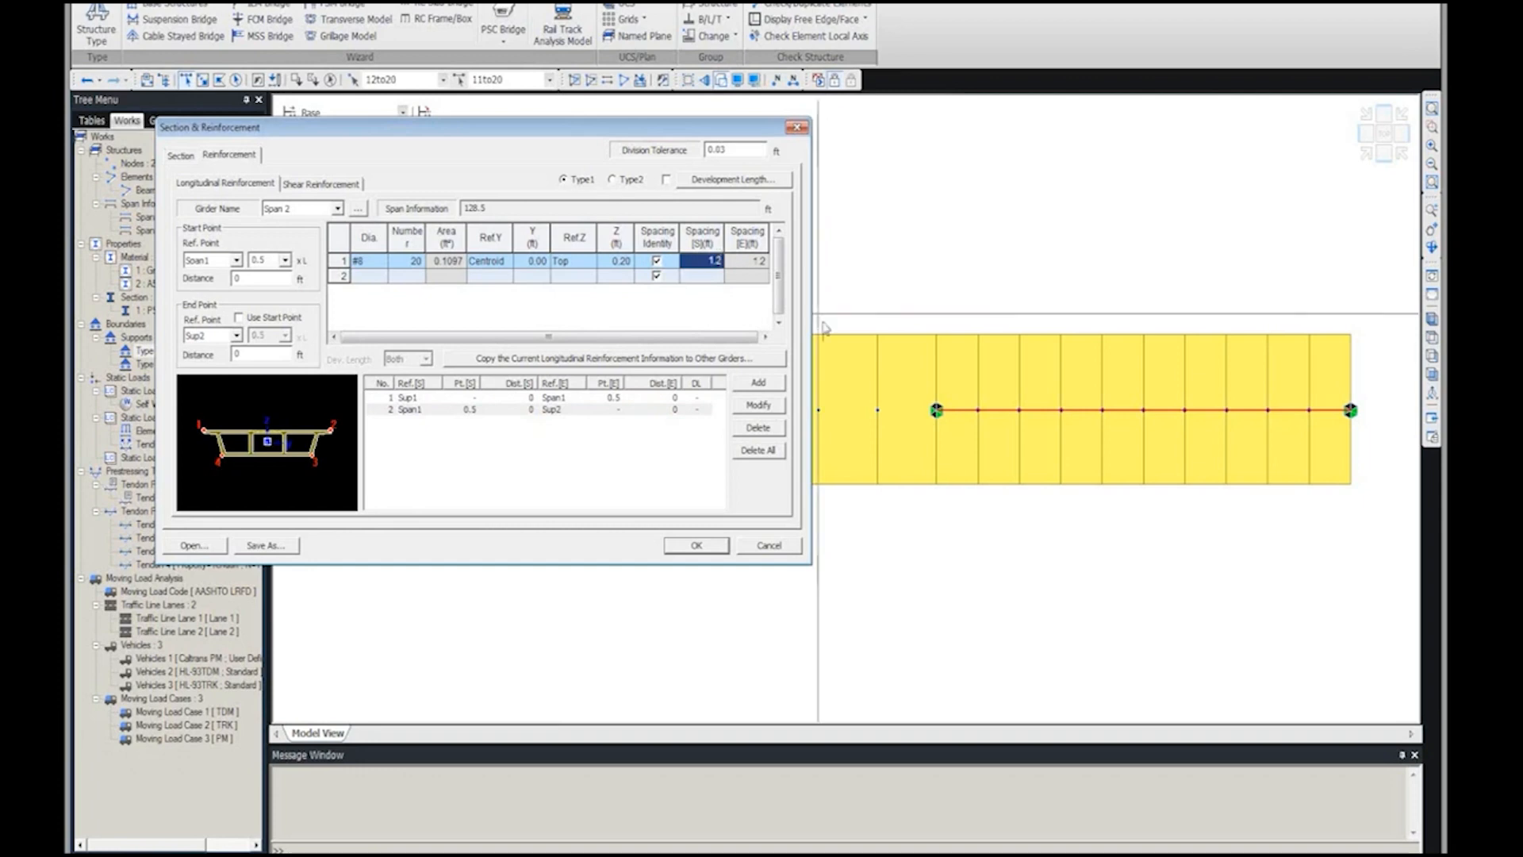
{"action": "left_click", "coordinate": [744, 408]}
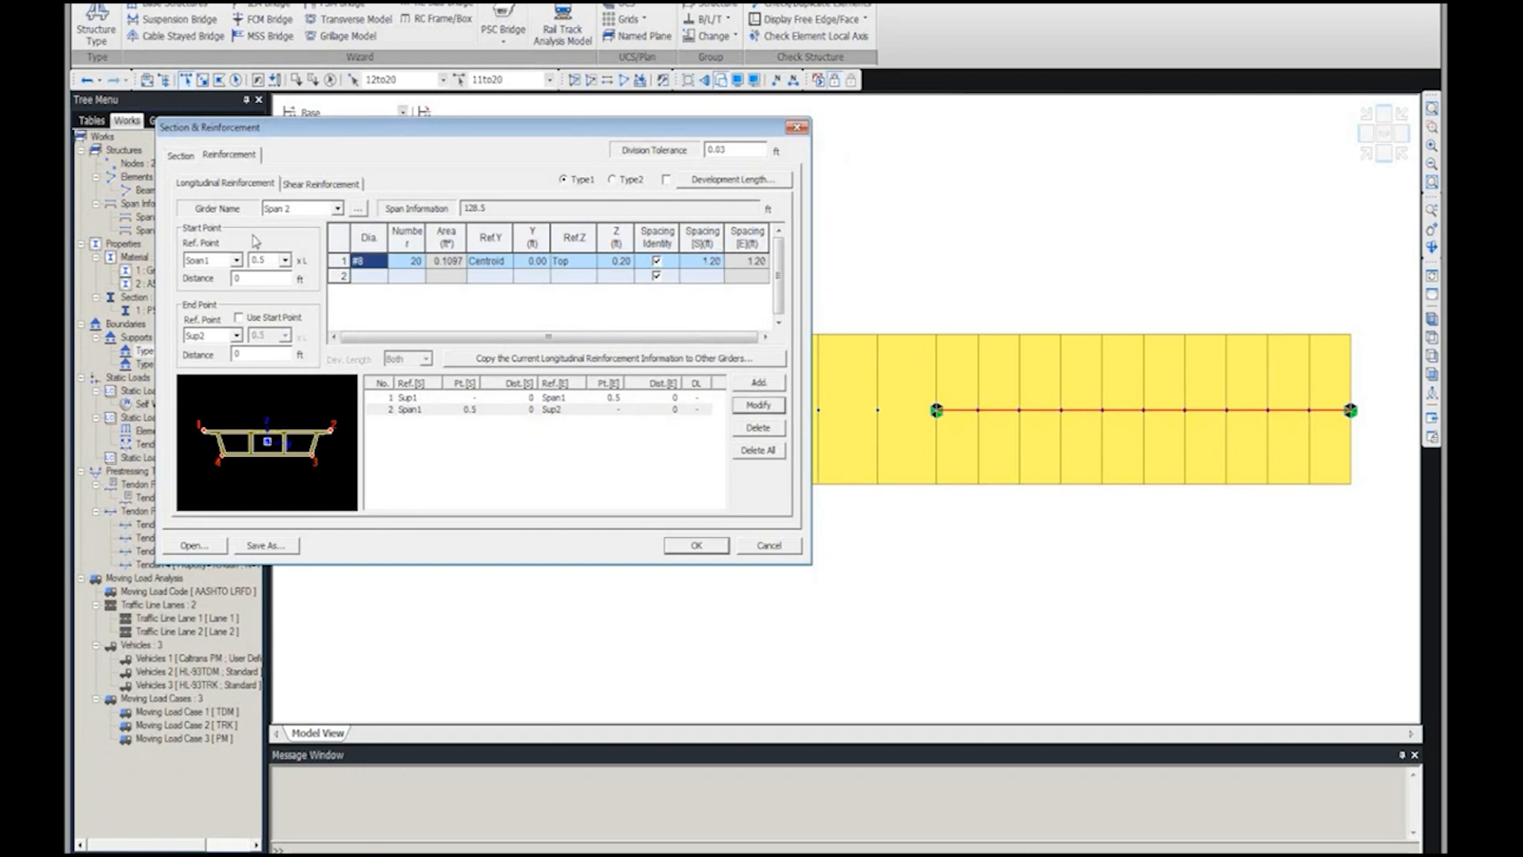
{"action": "left_click", "coordinate": [693, 546]}
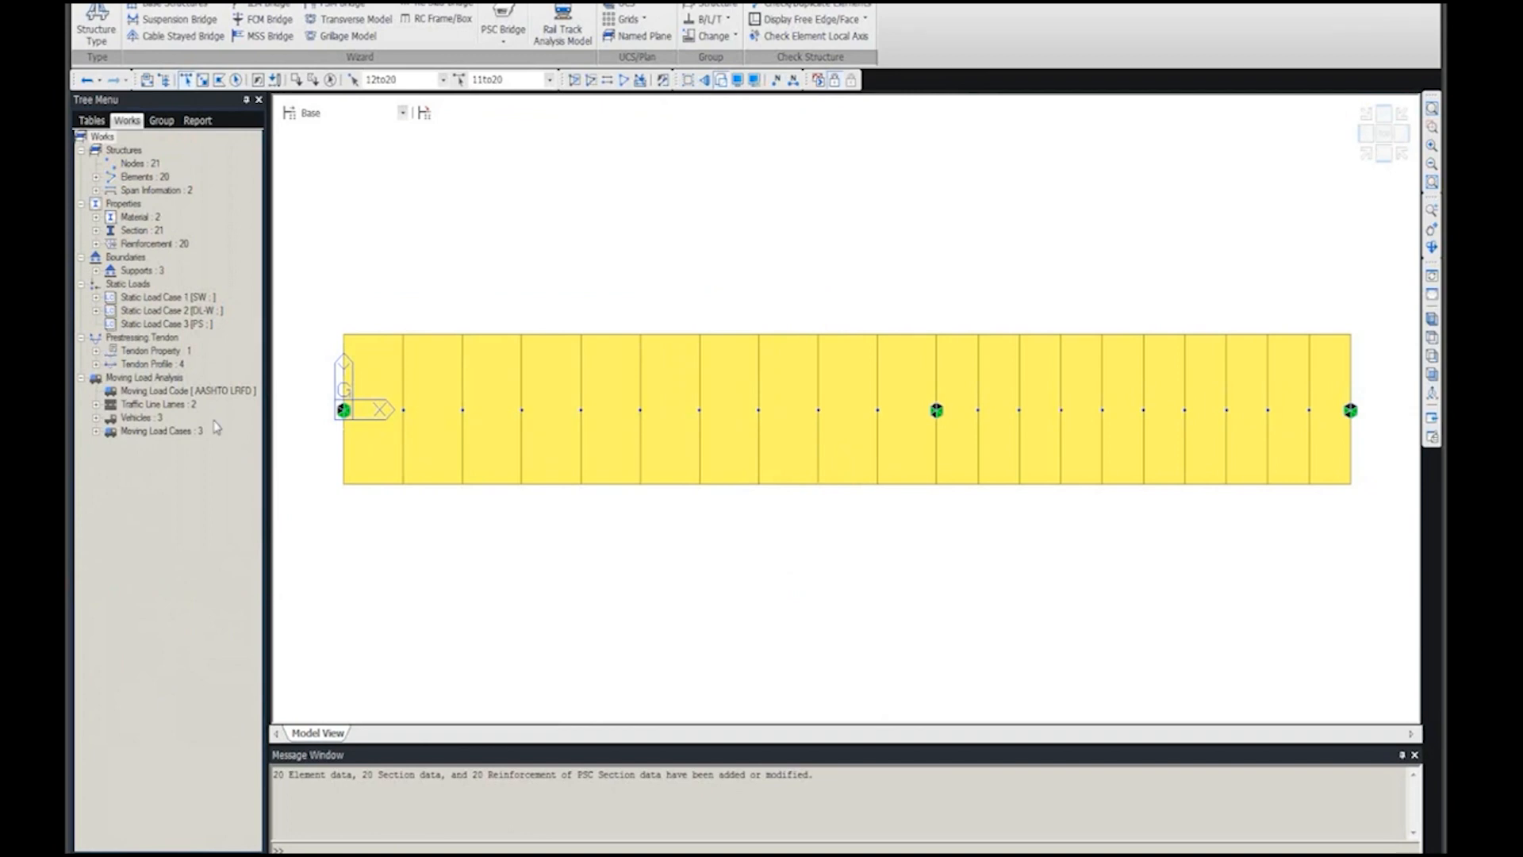
Examine the reinforcement assigned to individual PSC Girder sections, including section 20, in the Section Manager.
{"action": "double_click", "coordinate": [151, 243]}
{"action": "left_click", "coordinate": [159, 258]}
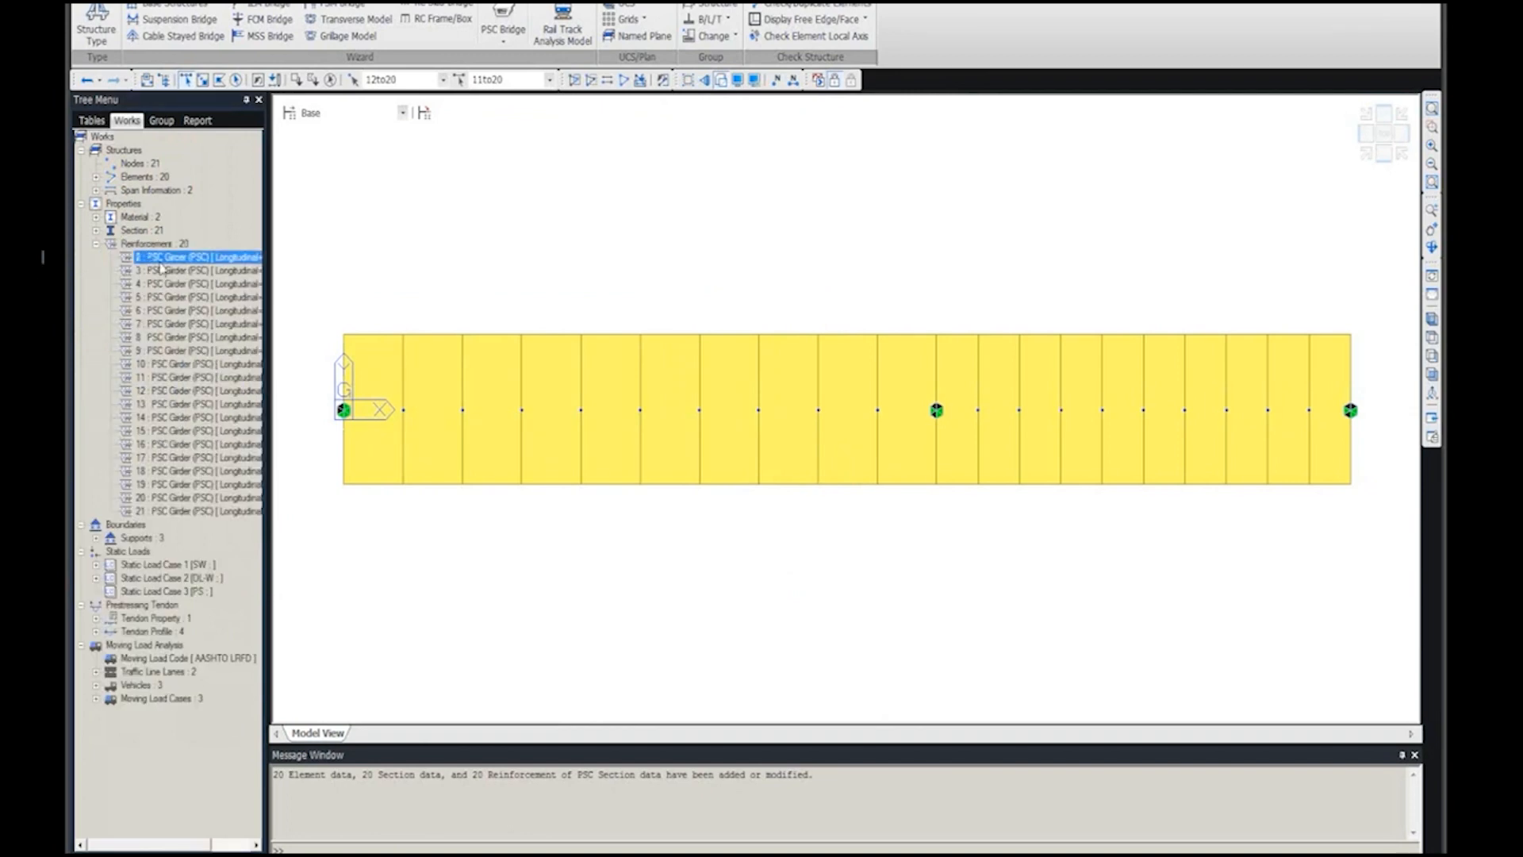
{"action": "double_click", "coordinate": [161, 268]}
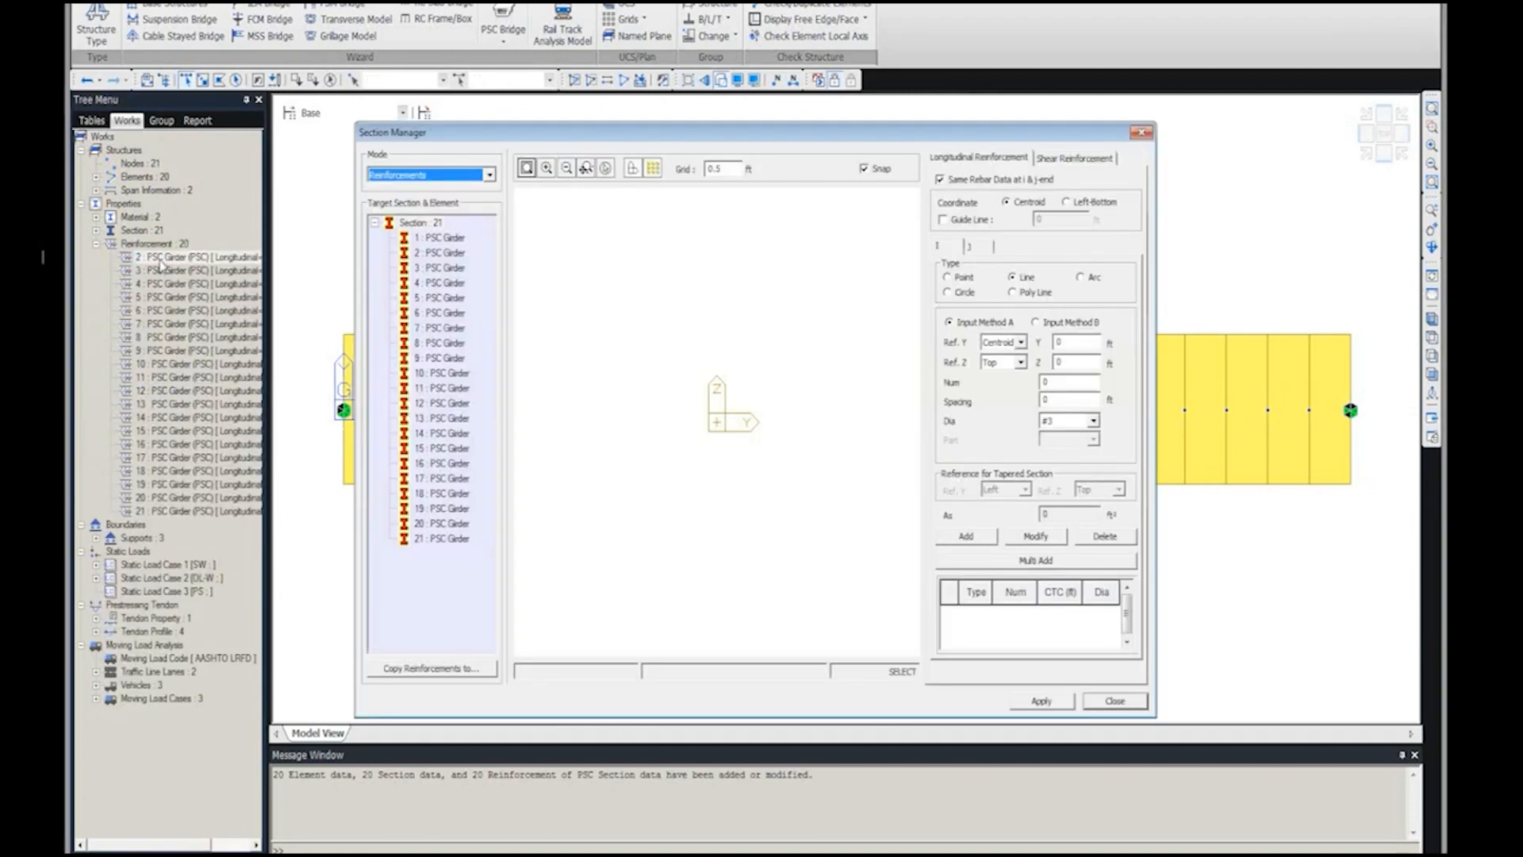
{"action": "left_click", "coordinate": [418, 389]}
{"action": "left_click", "coordinate": [436, 493]}
{"action": "left_click", "coordinate": [438, 524]}
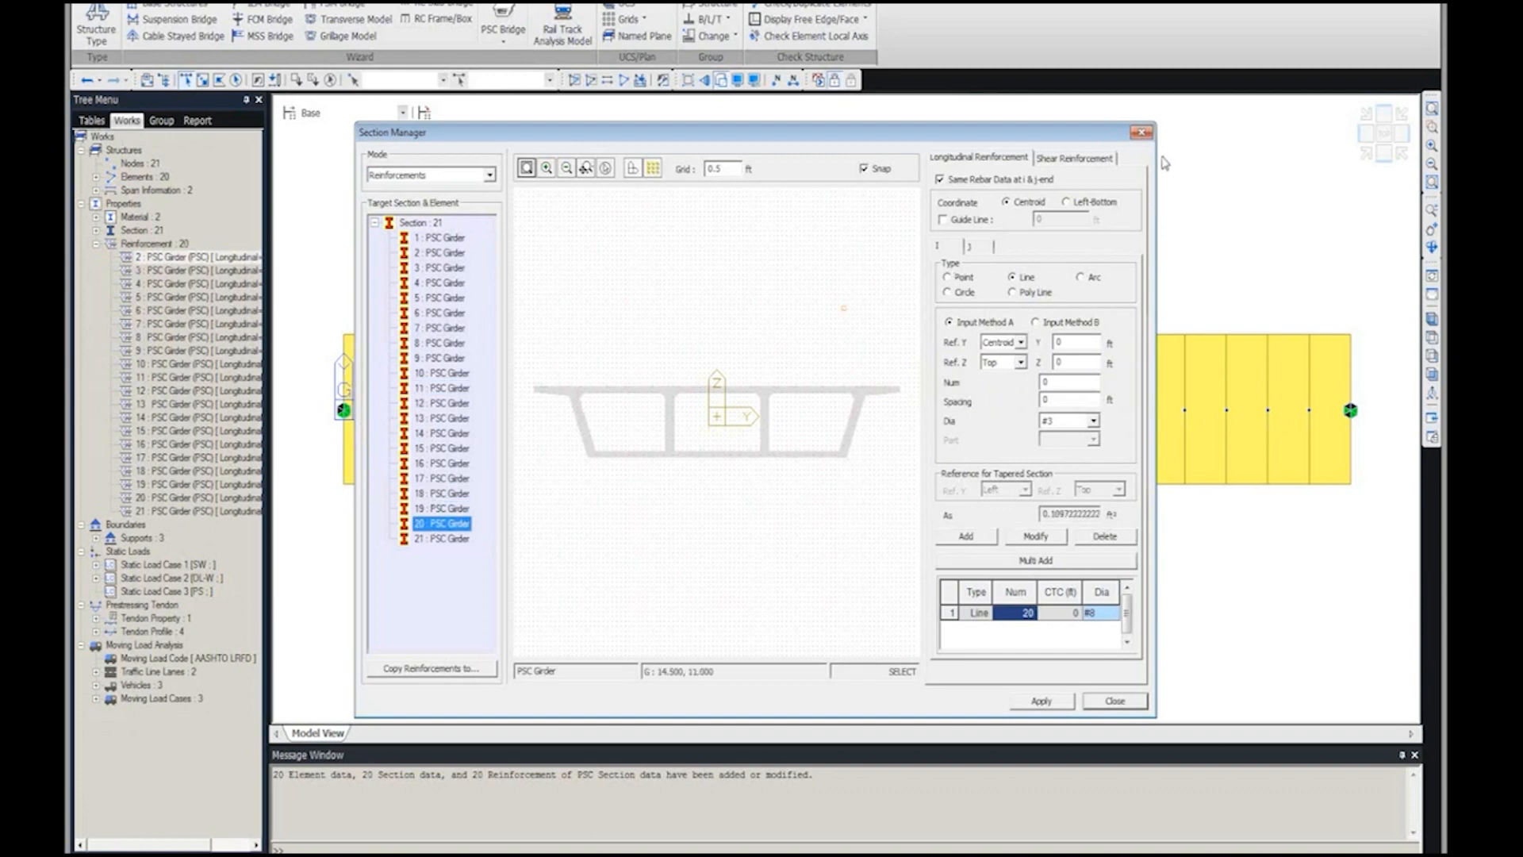
{"action": "left_click", "coordinate": [1141, 133]}
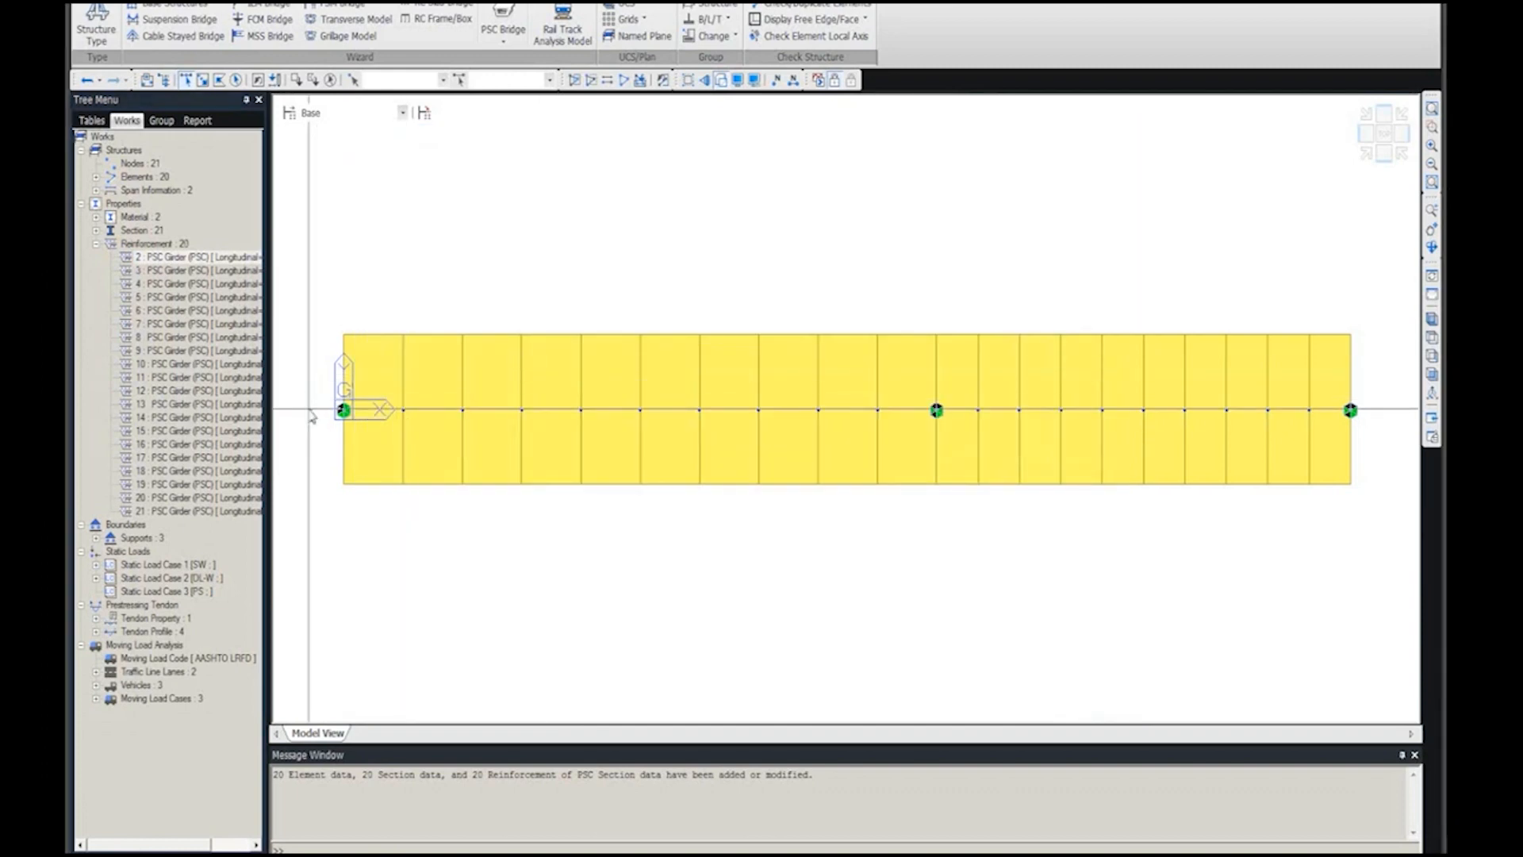
{"action": "left_click", "coordinate": [96, 243]}
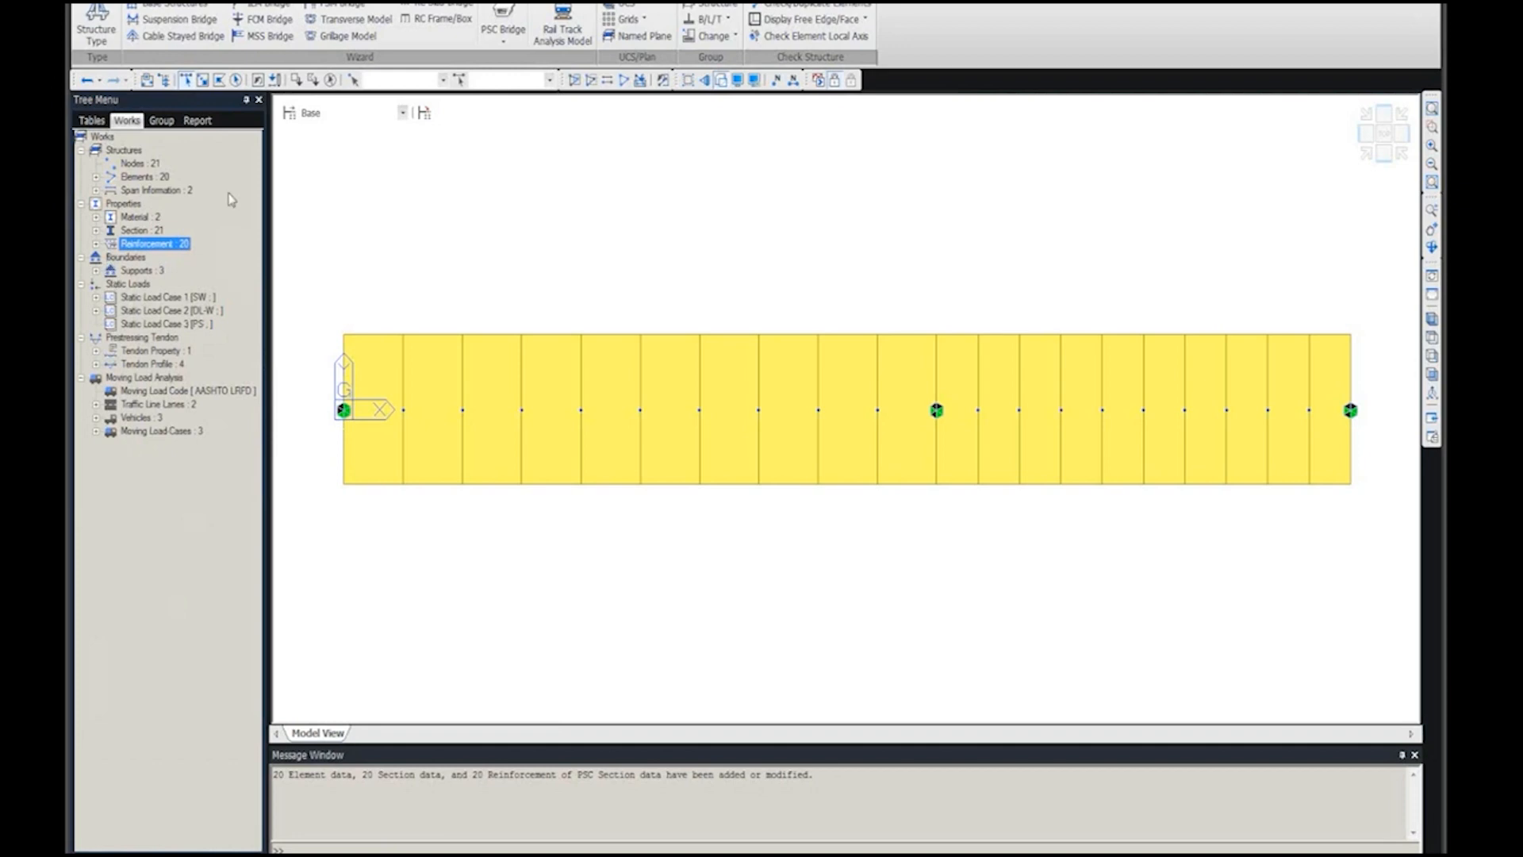
Create a new structure group named Span 1.
{"action": "left_click", "coordinate": [161, 120]}
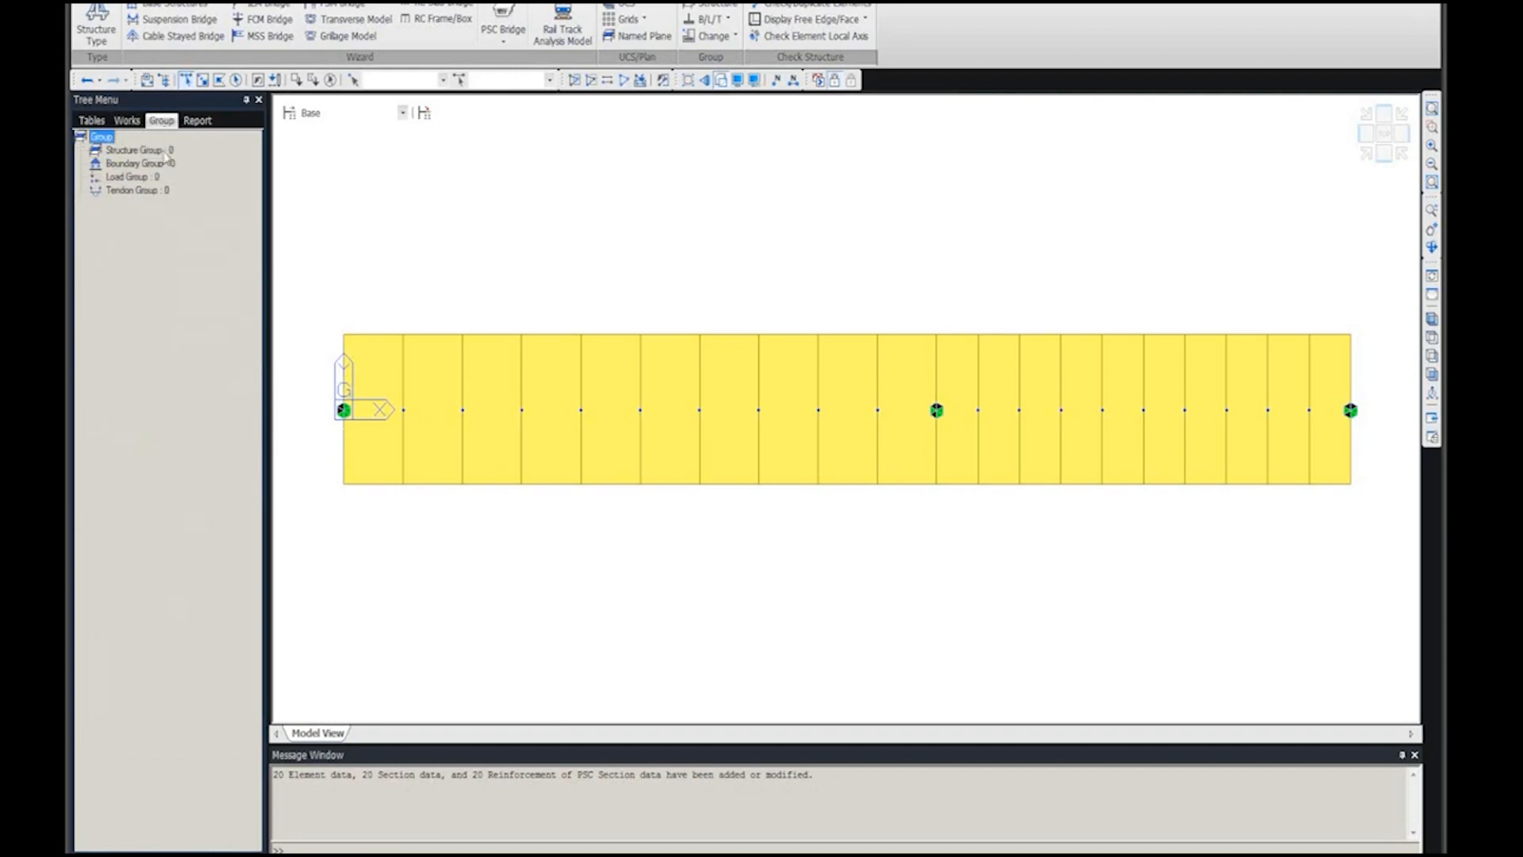
{"action": "right_click", "coordinate": [125, 150]}
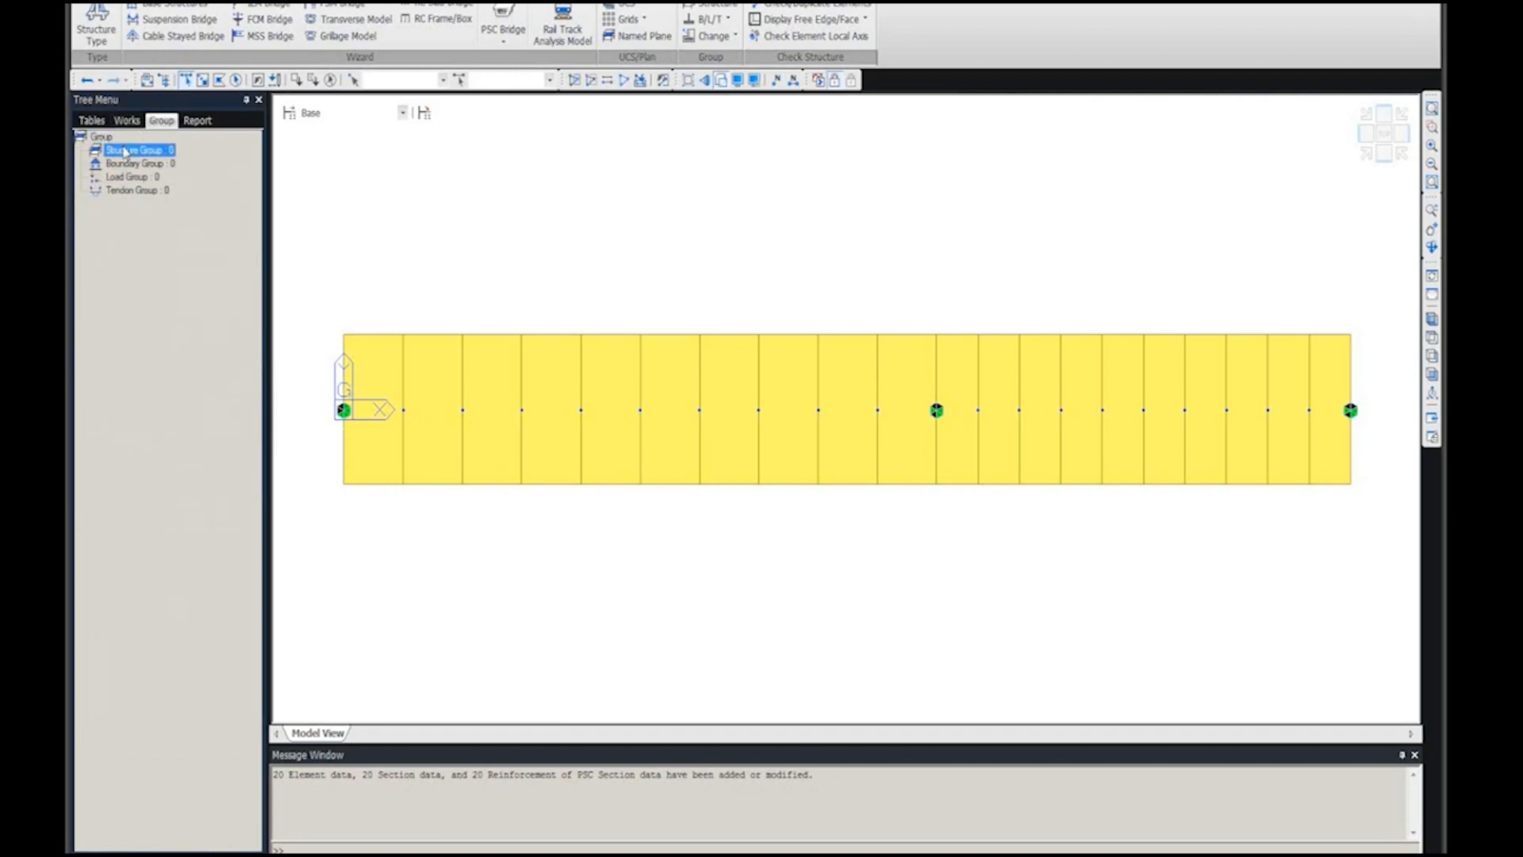
{"action": "left_click", "coordinate": [157, 158]}
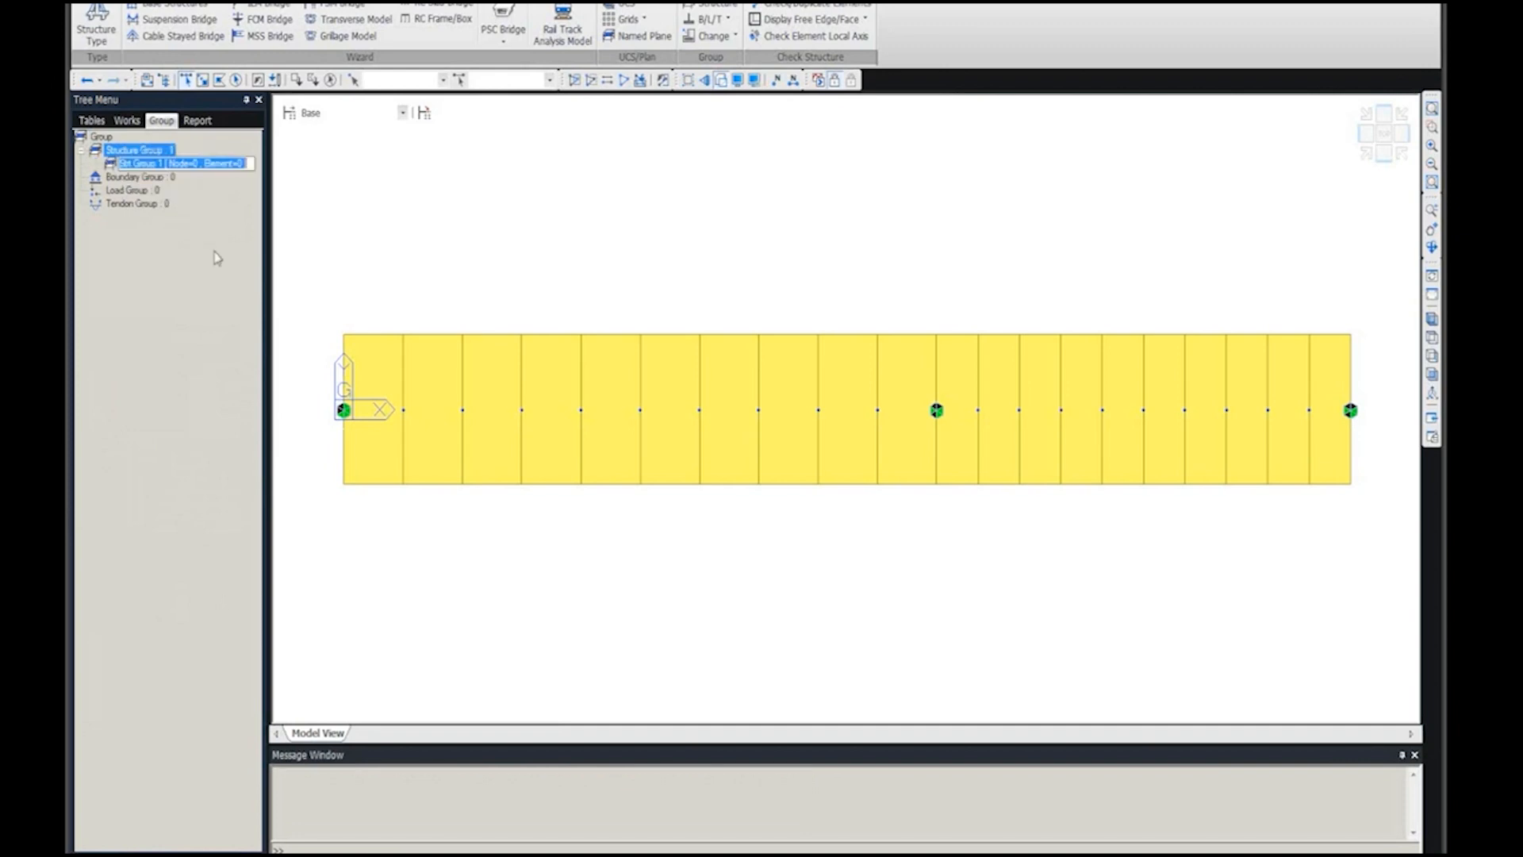
{"action": "type", "text": "Span 1"}
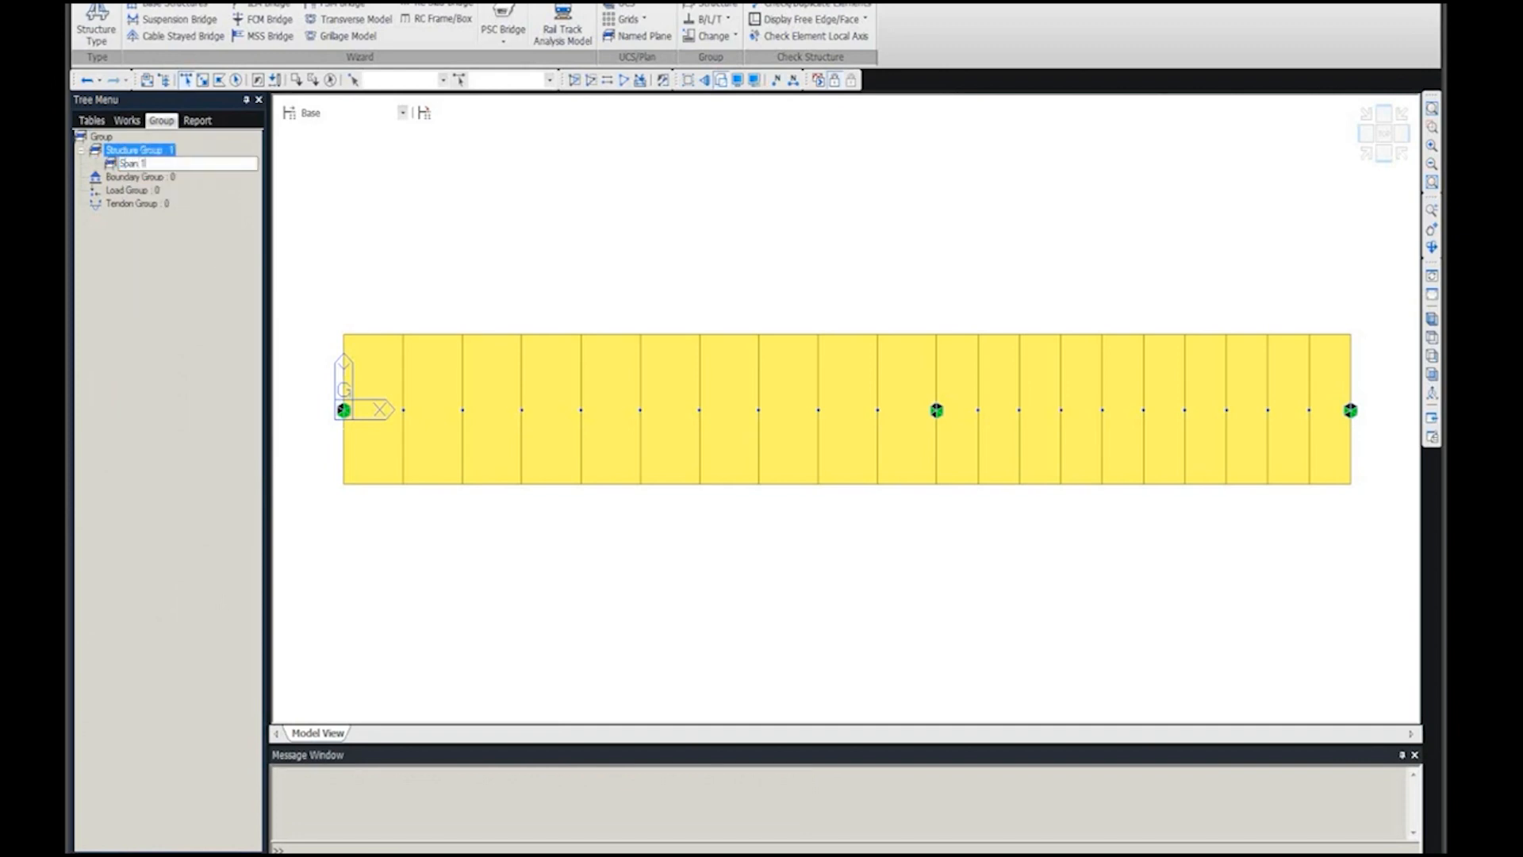
{"action": "key", "text": "Return"}
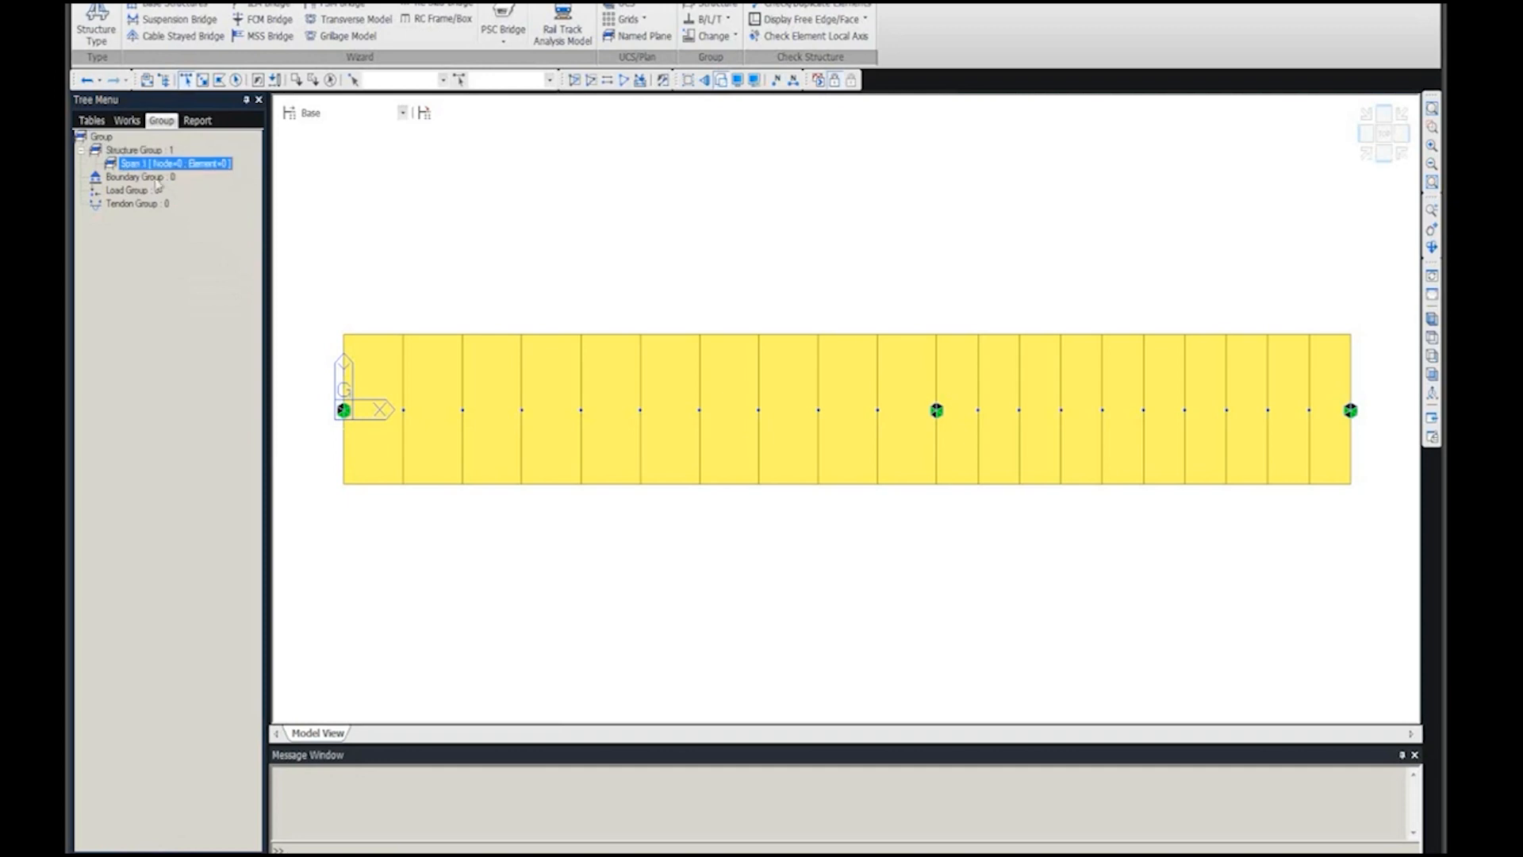
Create a second structure group named Span 2.
{"action": "right_click", "coordinate": [145, 156]}
{"action": "left_click", "coordinate": [161, 163]}
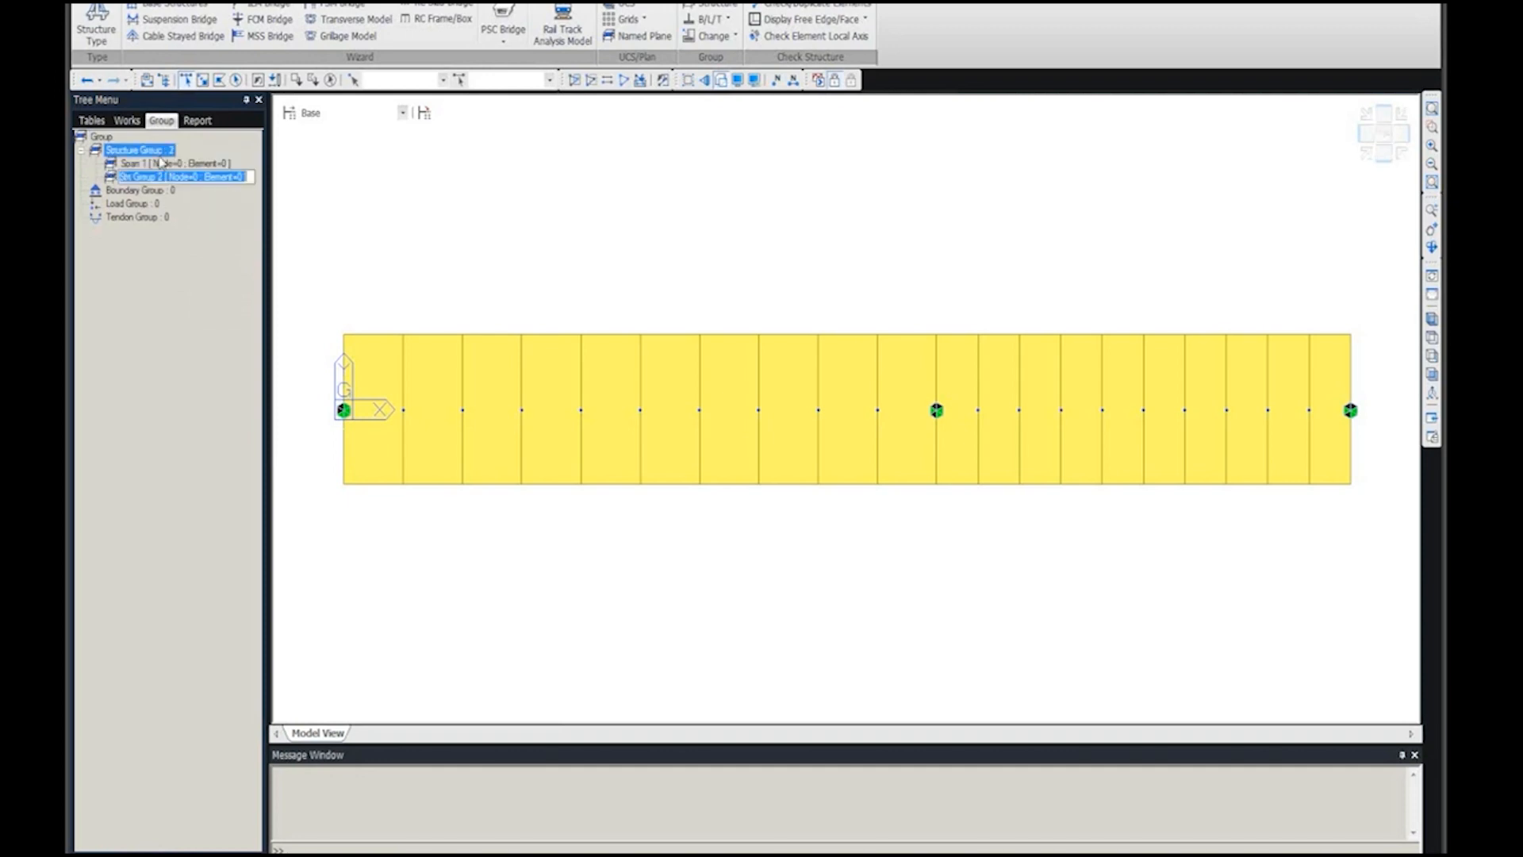
{"action": "type", "text": "Span 2"}
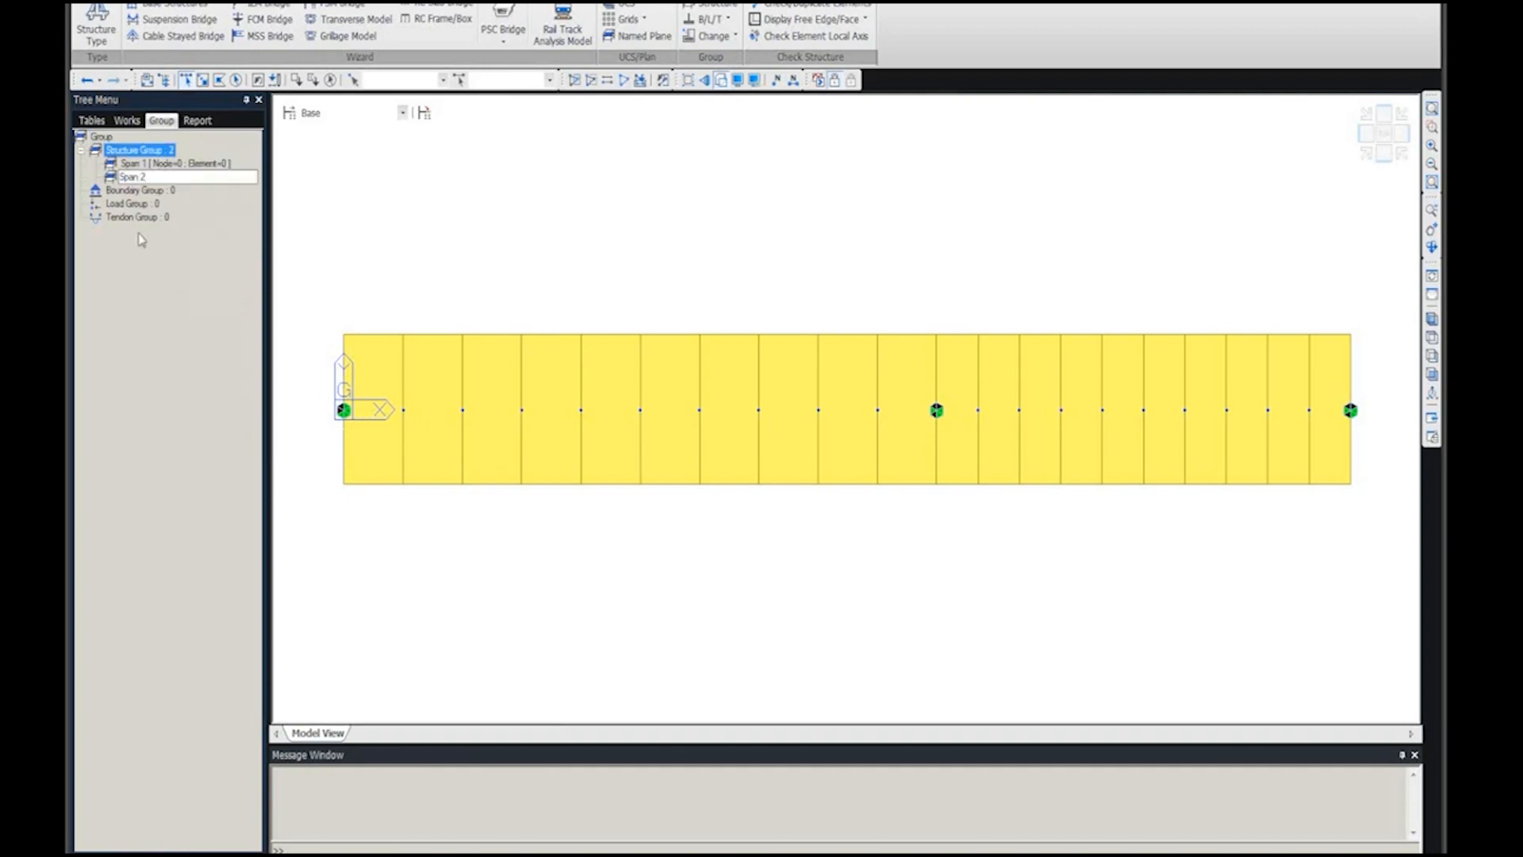
{"action": "key", "text": "Return"}
Select the elements of girder Span 1 from the span information and assign them to the Span 1 structure group.
{"action": "left_click", "coordinate": [133, 120]}
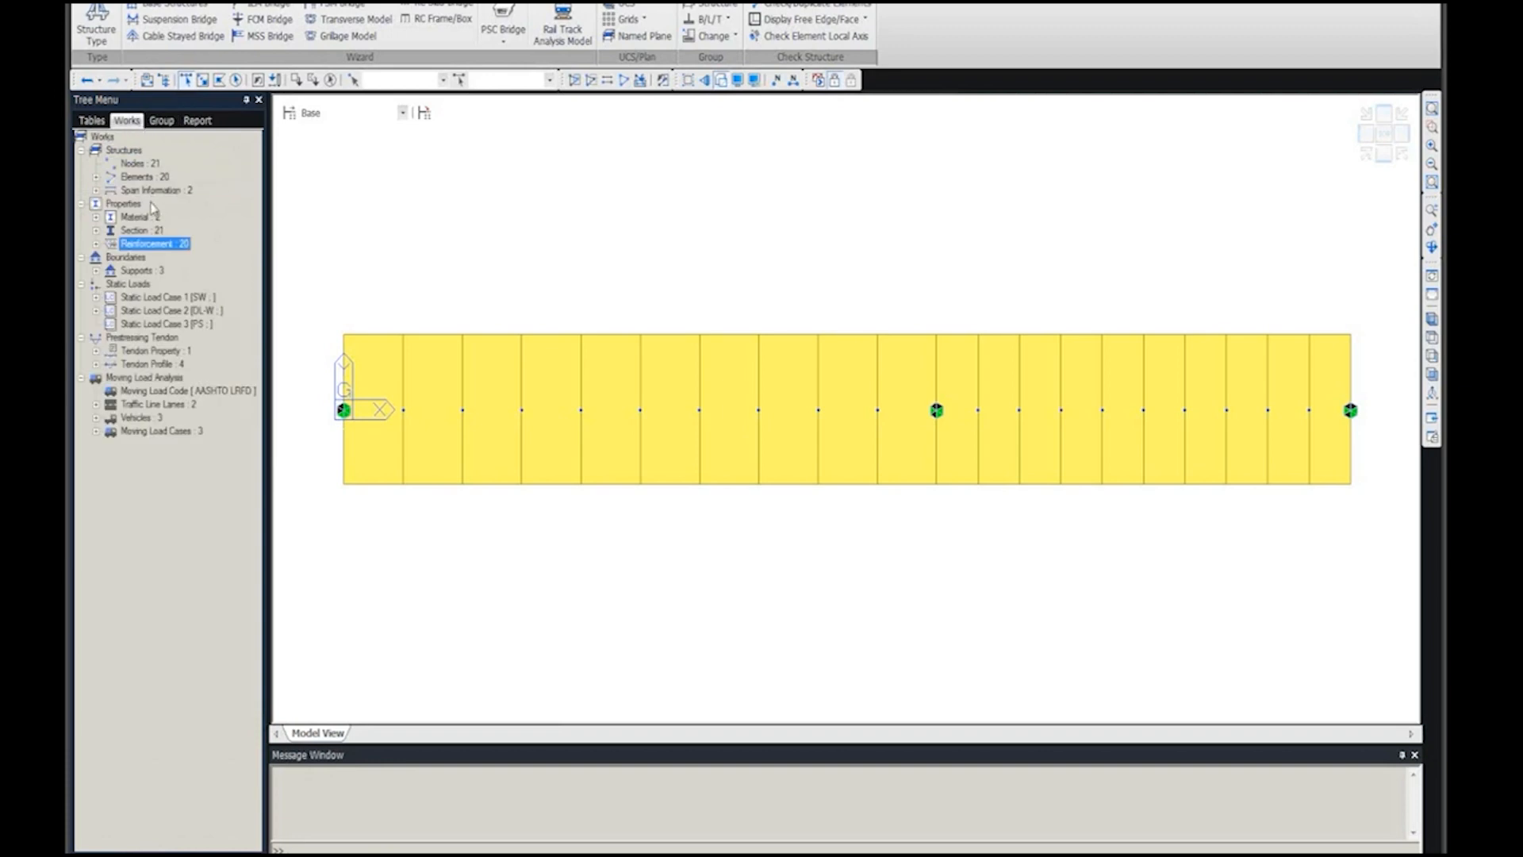
{"action": "double_click", "coordinate": [151, 191]}
{"action": "left_click", "coordinate": [147, 205]}
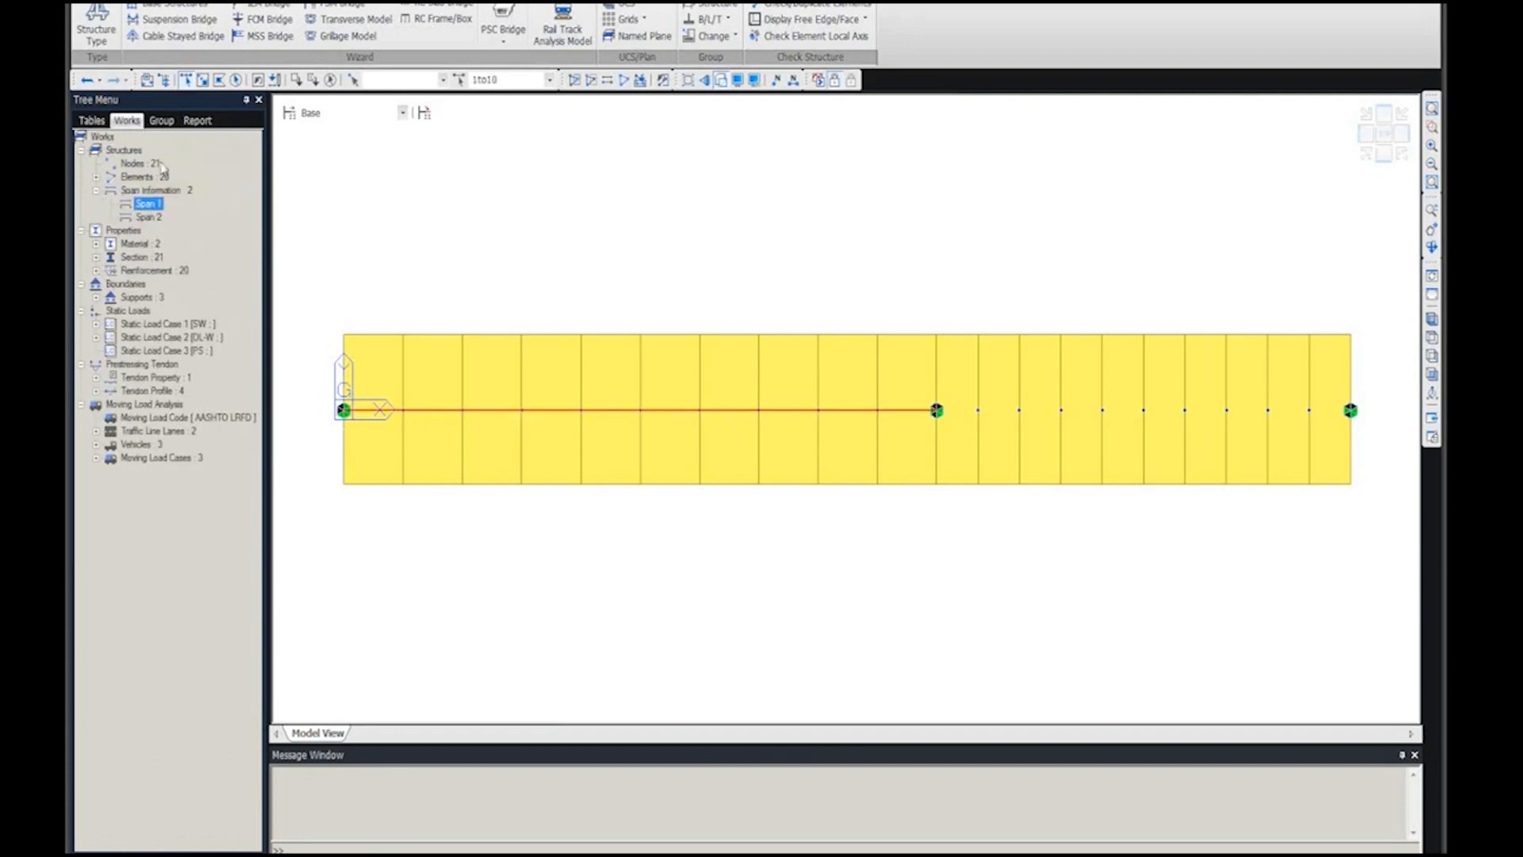
{"action": "left_click", "coordinate": [161, 120]}
{"action": "left_click", "coordinate": [166, 176]}
{"action": "left_click_drag", "start_coordinate": [163, 163], "coordinate": [384, 228]}
Select the elements of girder Span 2 from the span information and assign them to the Span 2 structure group.
{"action": "left_click", "coordinate": [127, 120]}
{"action": "left_click", "coordinate": [146, 218]}
{"action": "left_click", "coordinate": [161, 121]}
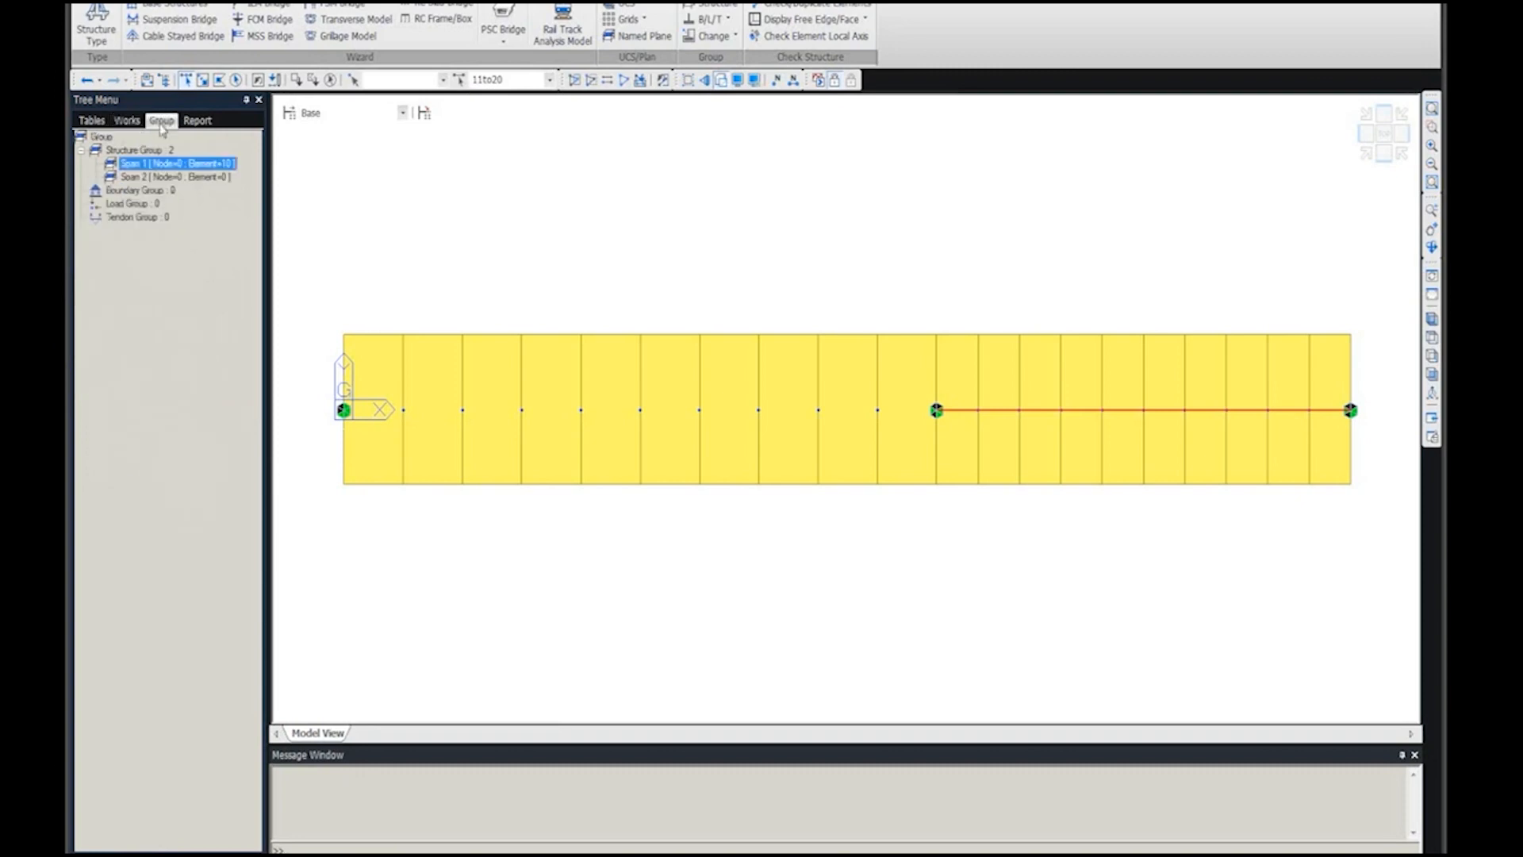
{"action": "left_click_drag", "start_coordinate": [141, 178], "coordinate": [396, 192]}
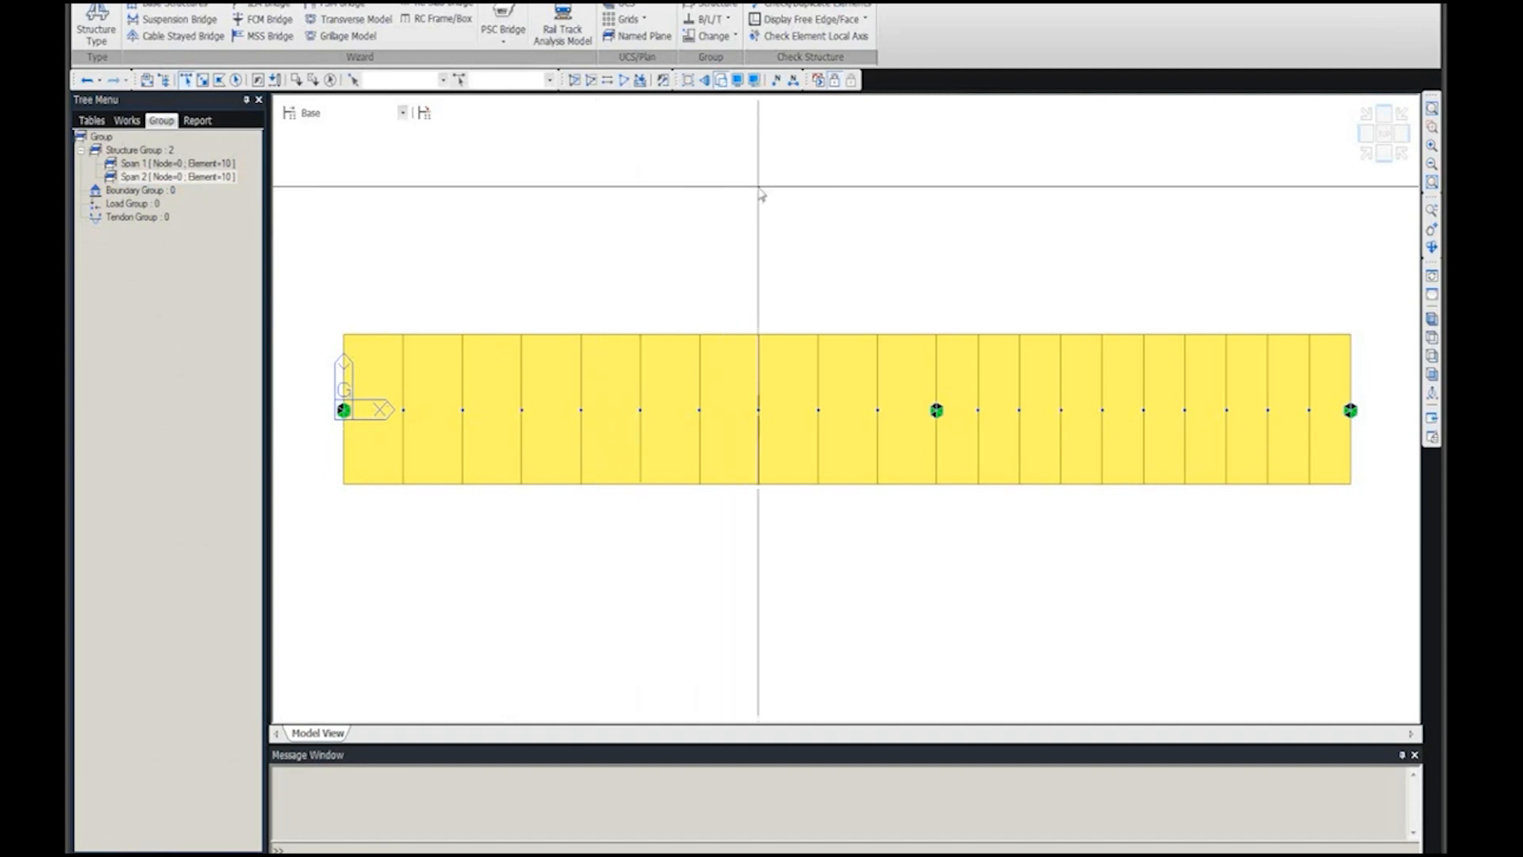
Run the structural analysis of the bridge model and check the solver output messages.
{"action": "left_click", "coordinate": [818, 81]}
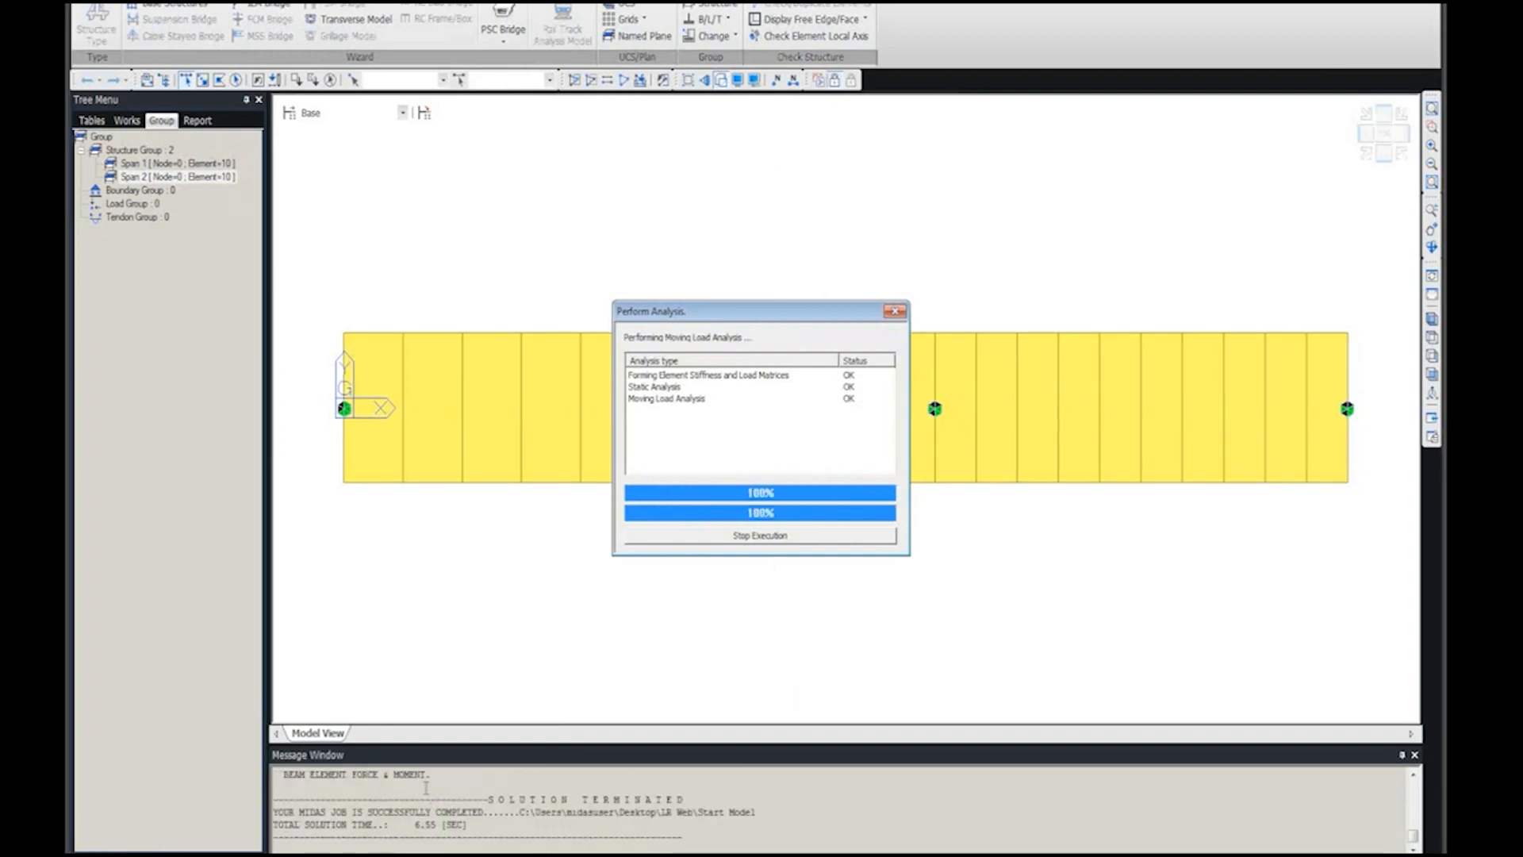
{"action": "scroll", "coordinate": [393, 829], "scroll_direction": "up", "scroll_amount": 8}
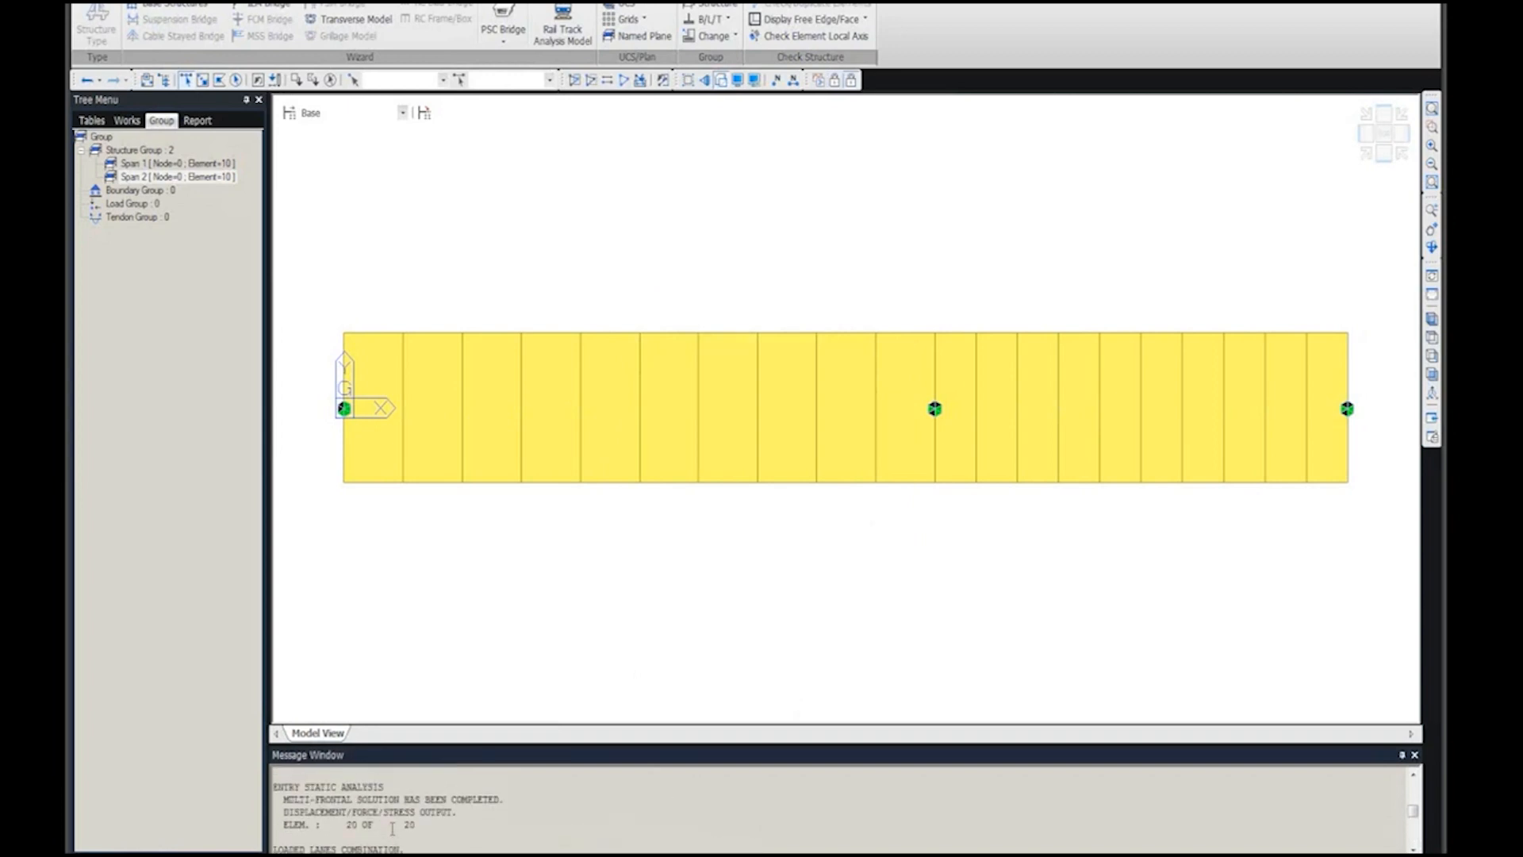
{"action": "scroll", "coordinate": [393, 822], "scroll_direction": "down", "scroll_amount": 8}
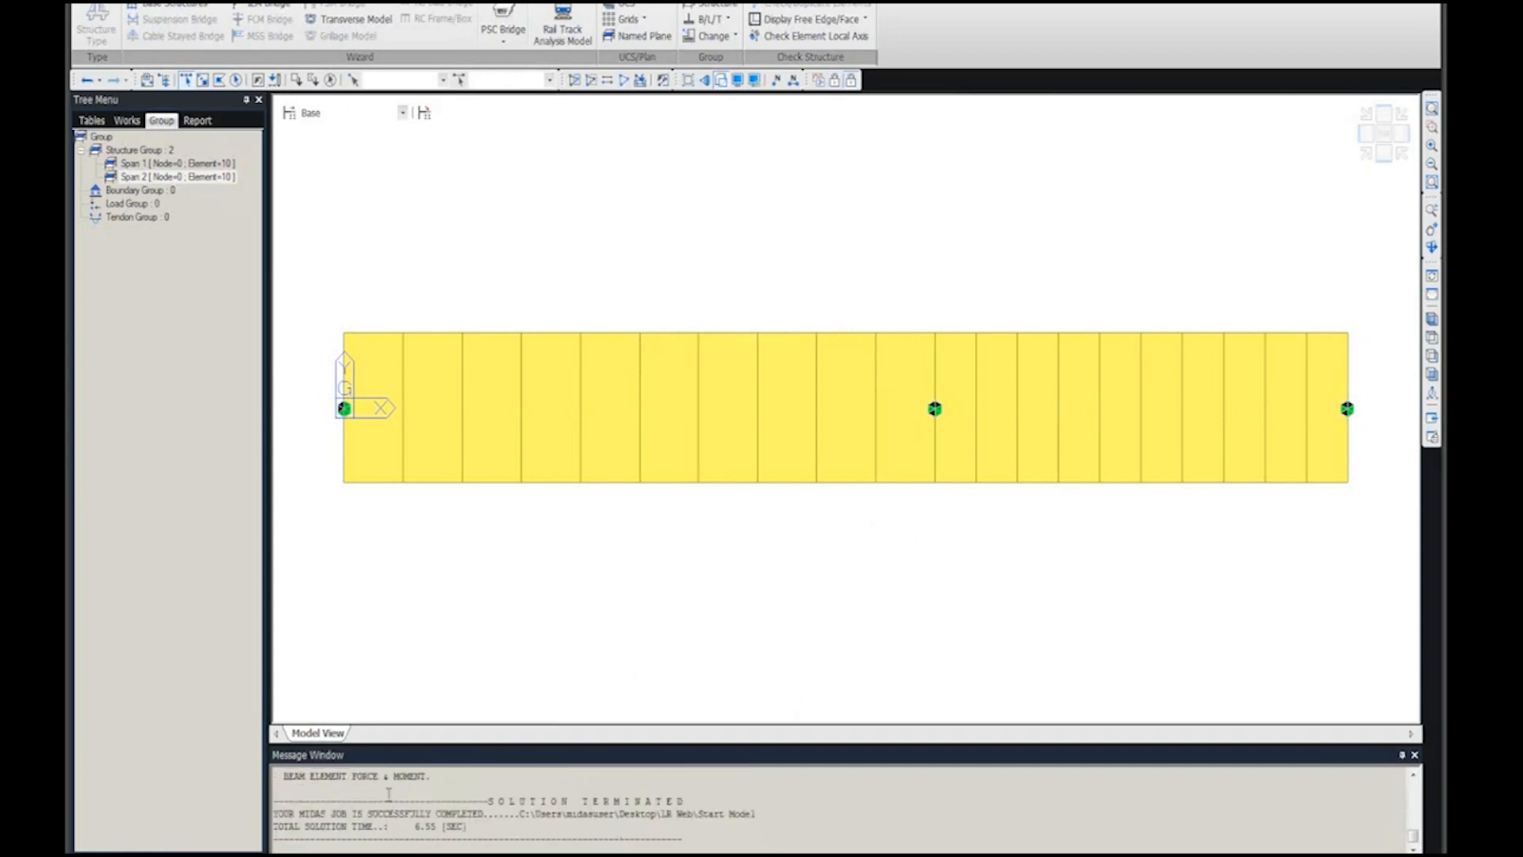
Display the beam diagram of moment My for static load case SW on the model in isometric view.
{"action": "left_click", "coordinate": [1432, 319]}
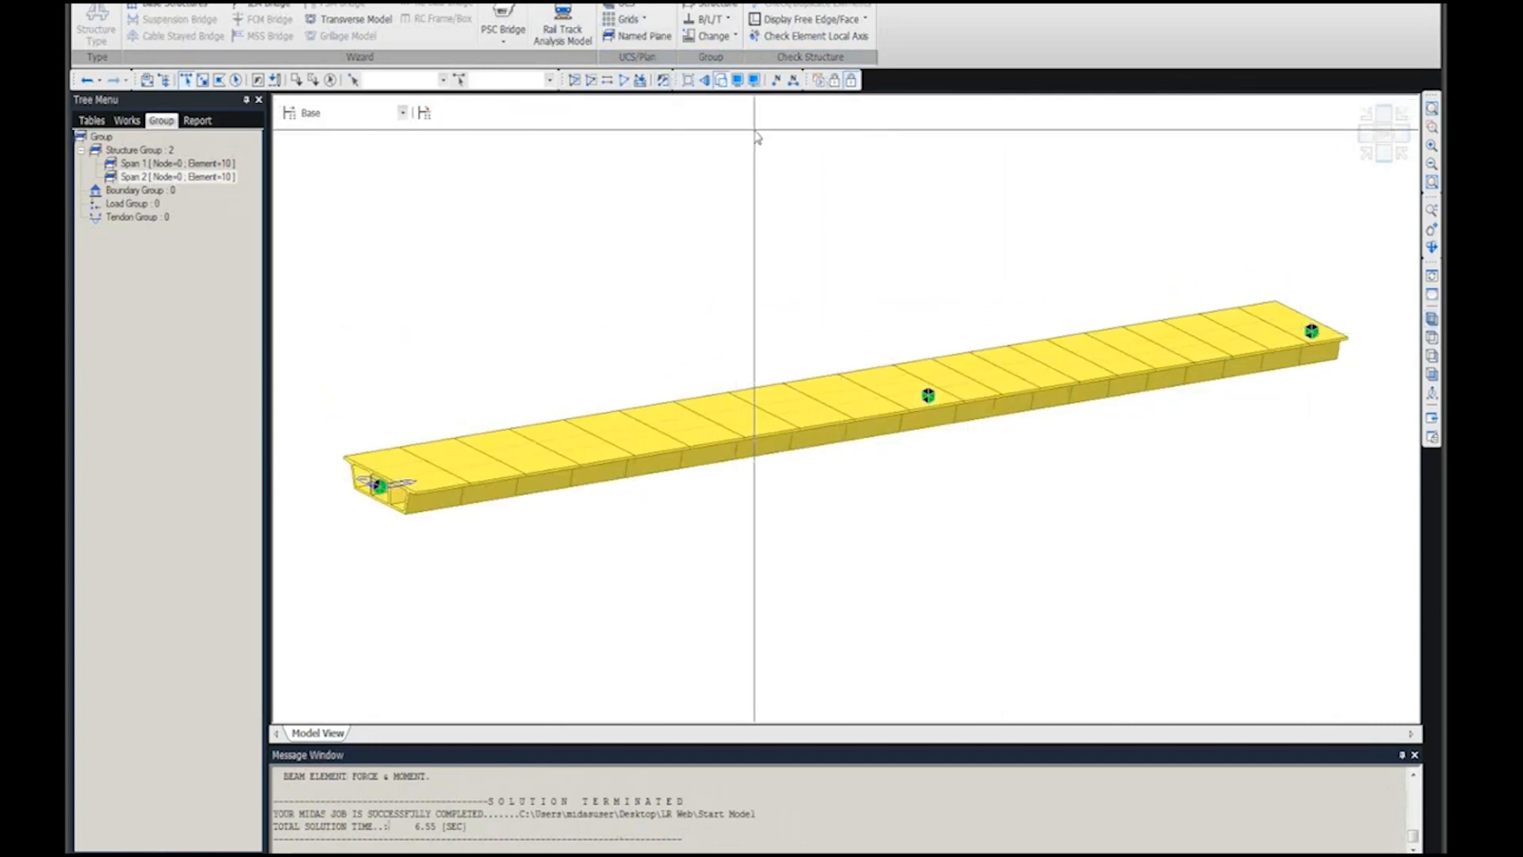
{"action": "left_click", "coordinate": [332, 2]}
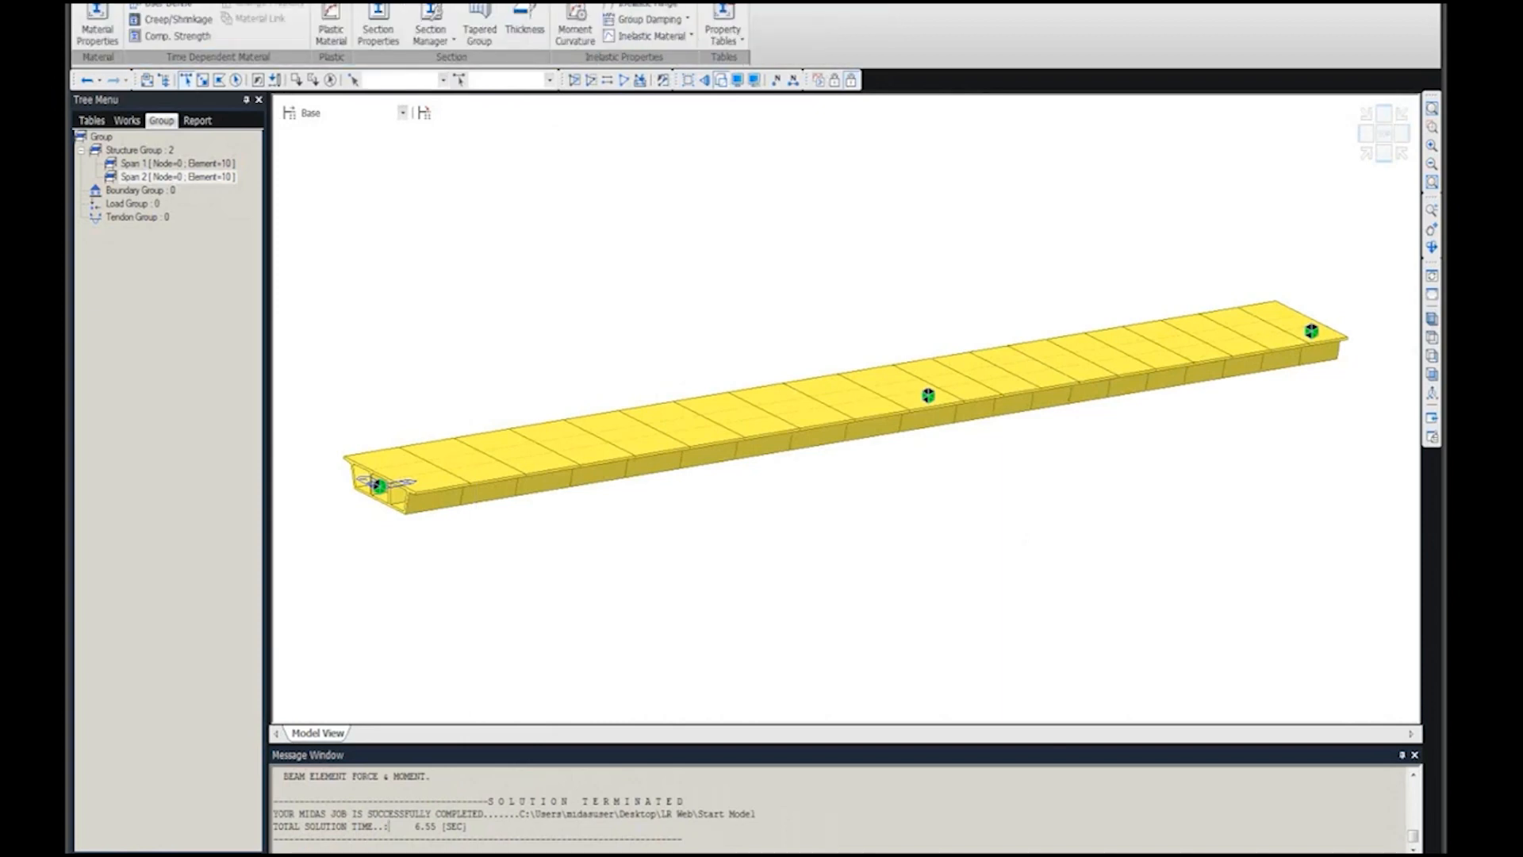
{"action": "left_click", "coordinate": [413, 1]}
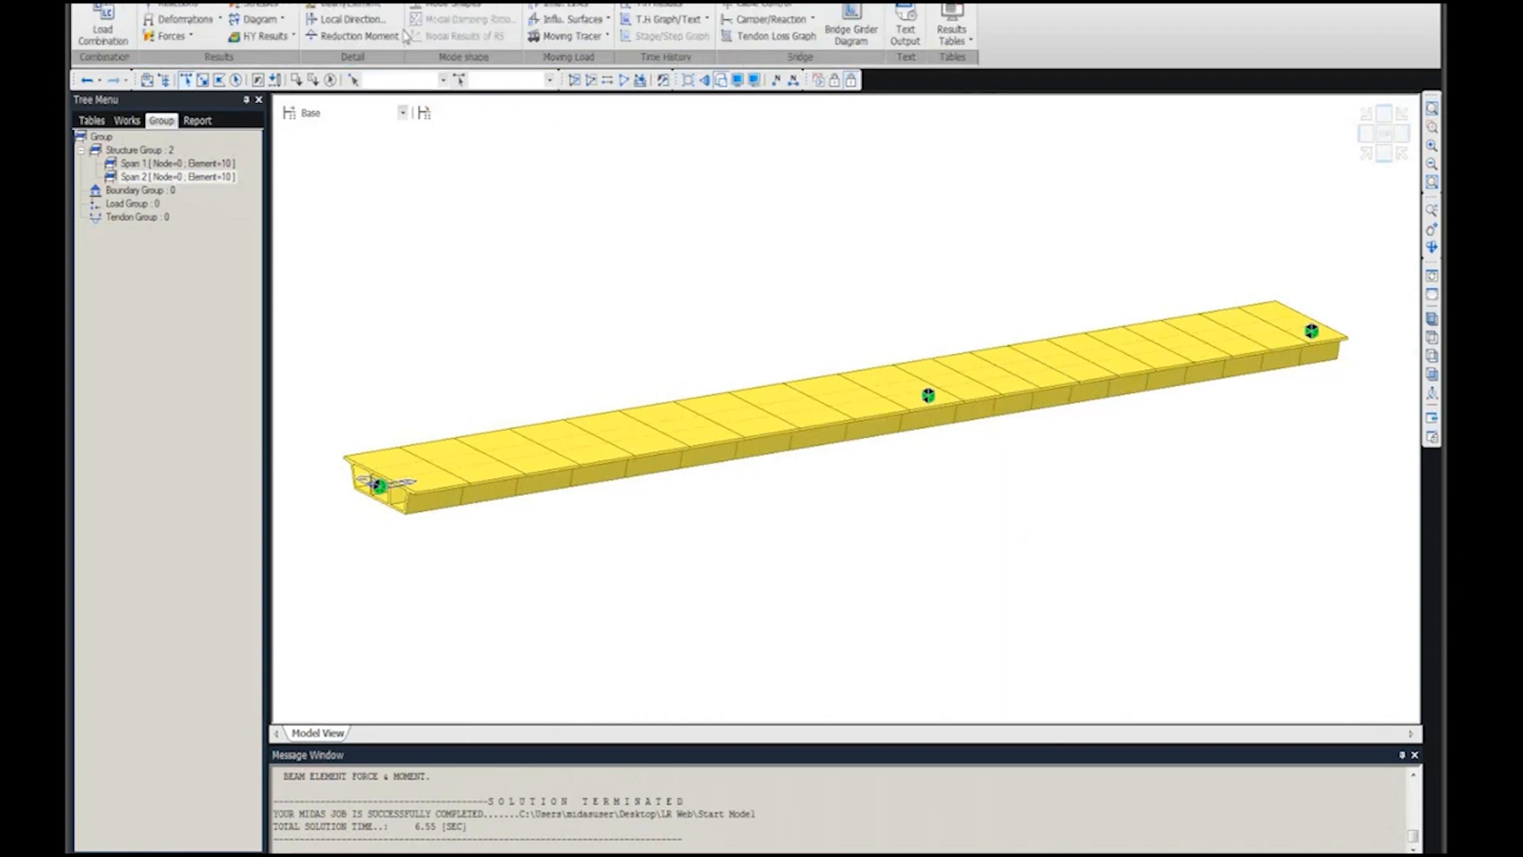
{"action": "left_click", "coordinate": [168, 35]}
{"action": "left_click", "coordinate": [196, 92]}
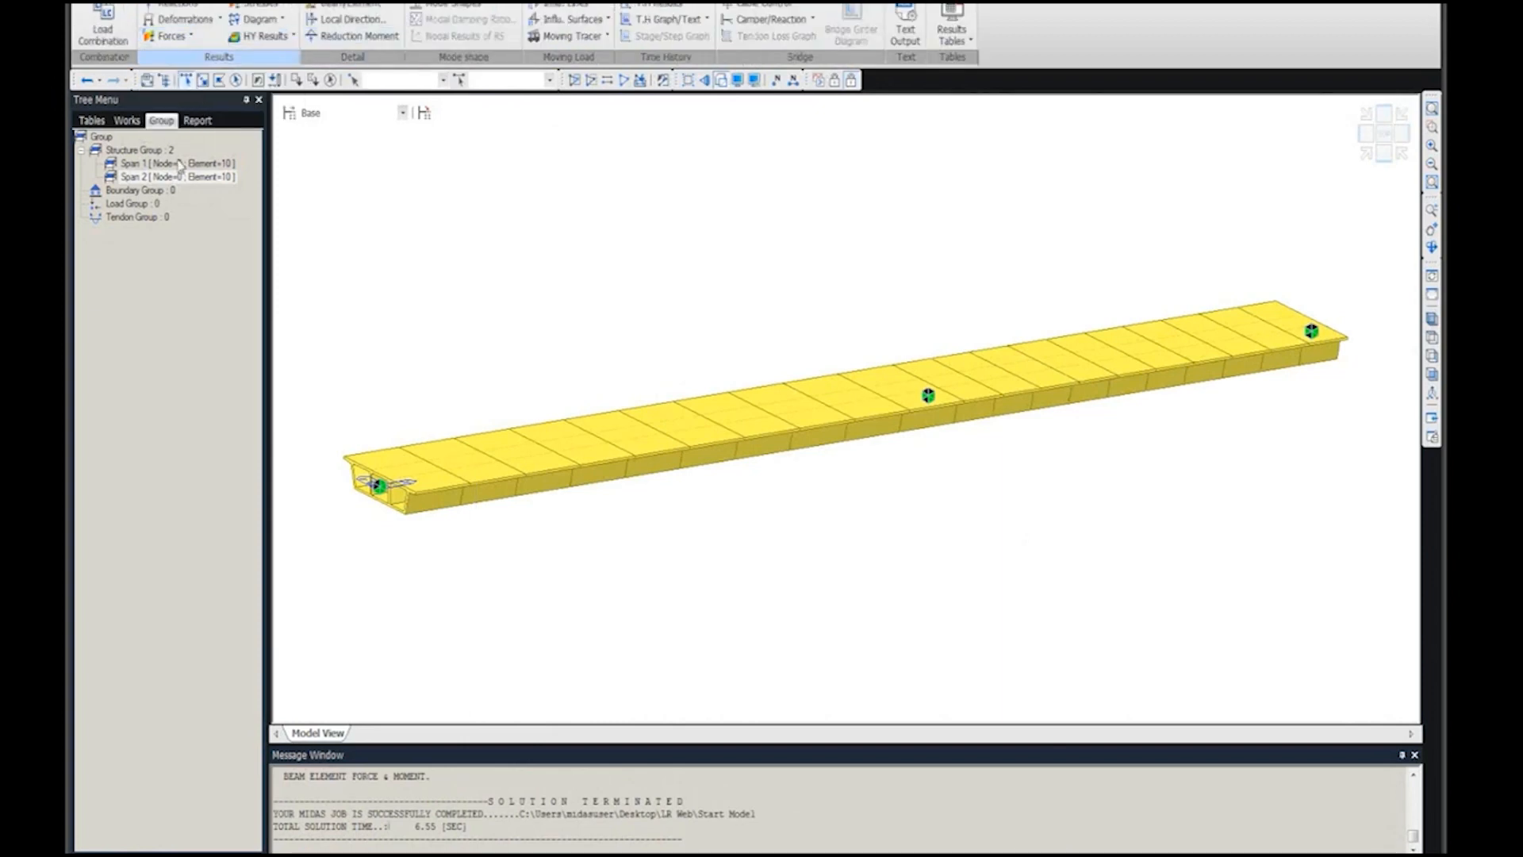
{"action": "left_click", "coordinate": [178, 613]}
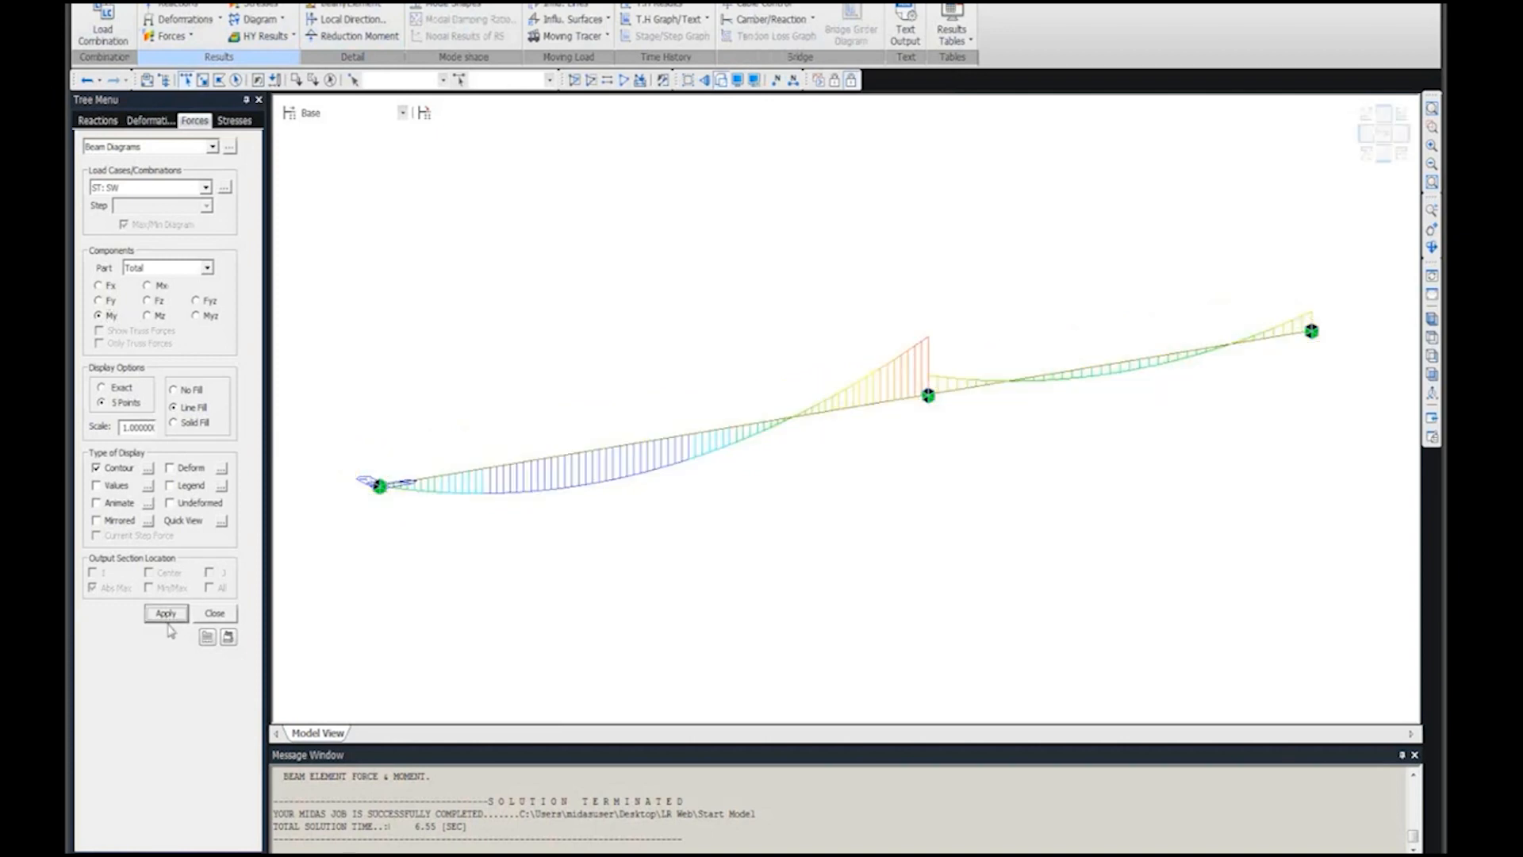
{"action": "left_click", "coordinate": [215, 613]}
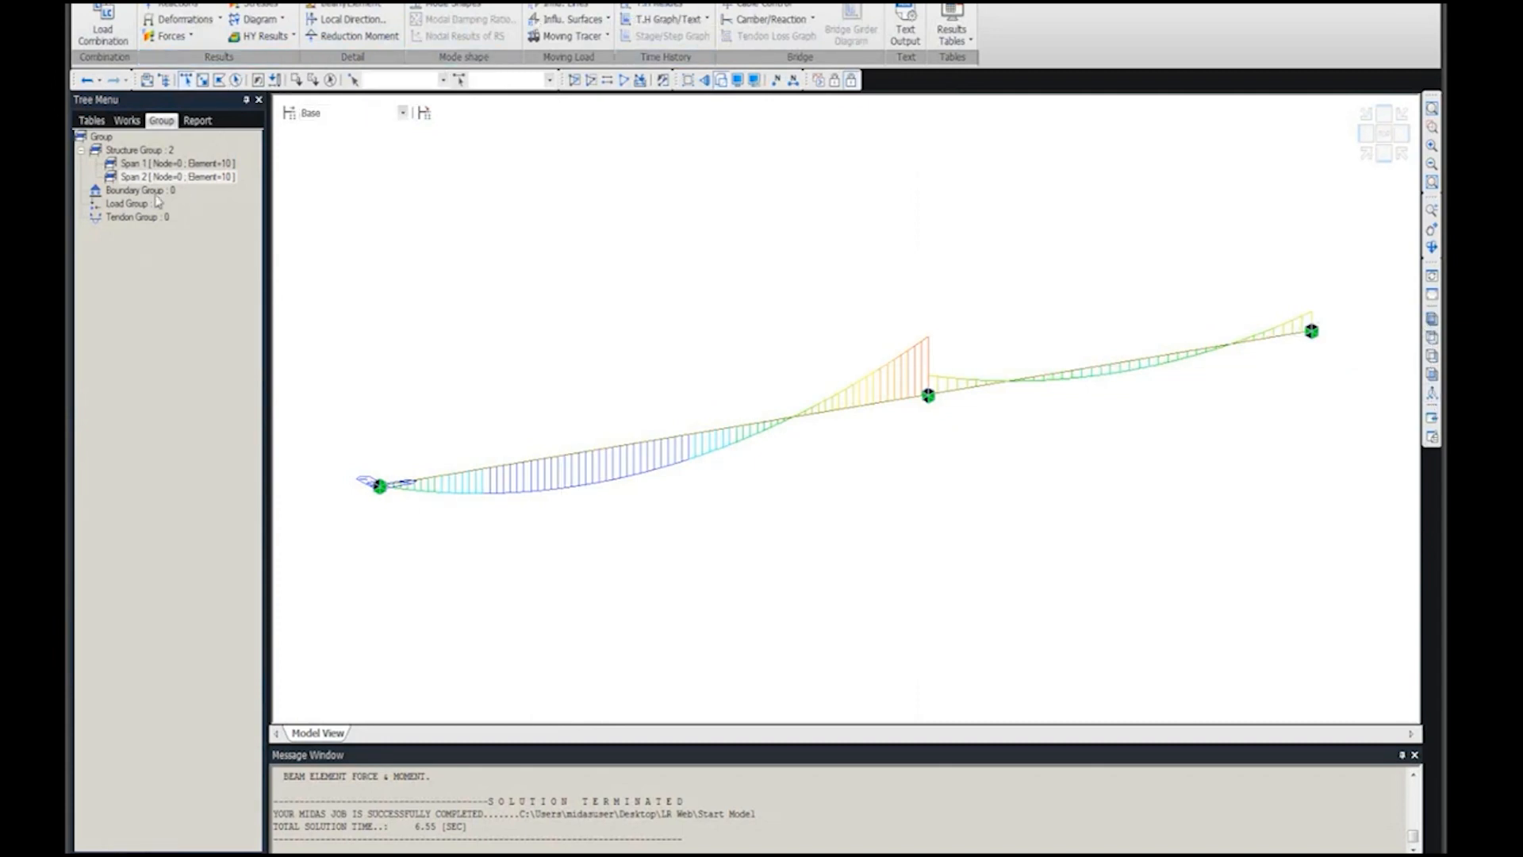
Select girder Span 2 from the span information and replace the moment diagram with the solid bridge model display.
{"action": "left_click", "coordinate": [126, 120]}
{"action": "left_click", "coordinate": [149, 217]}
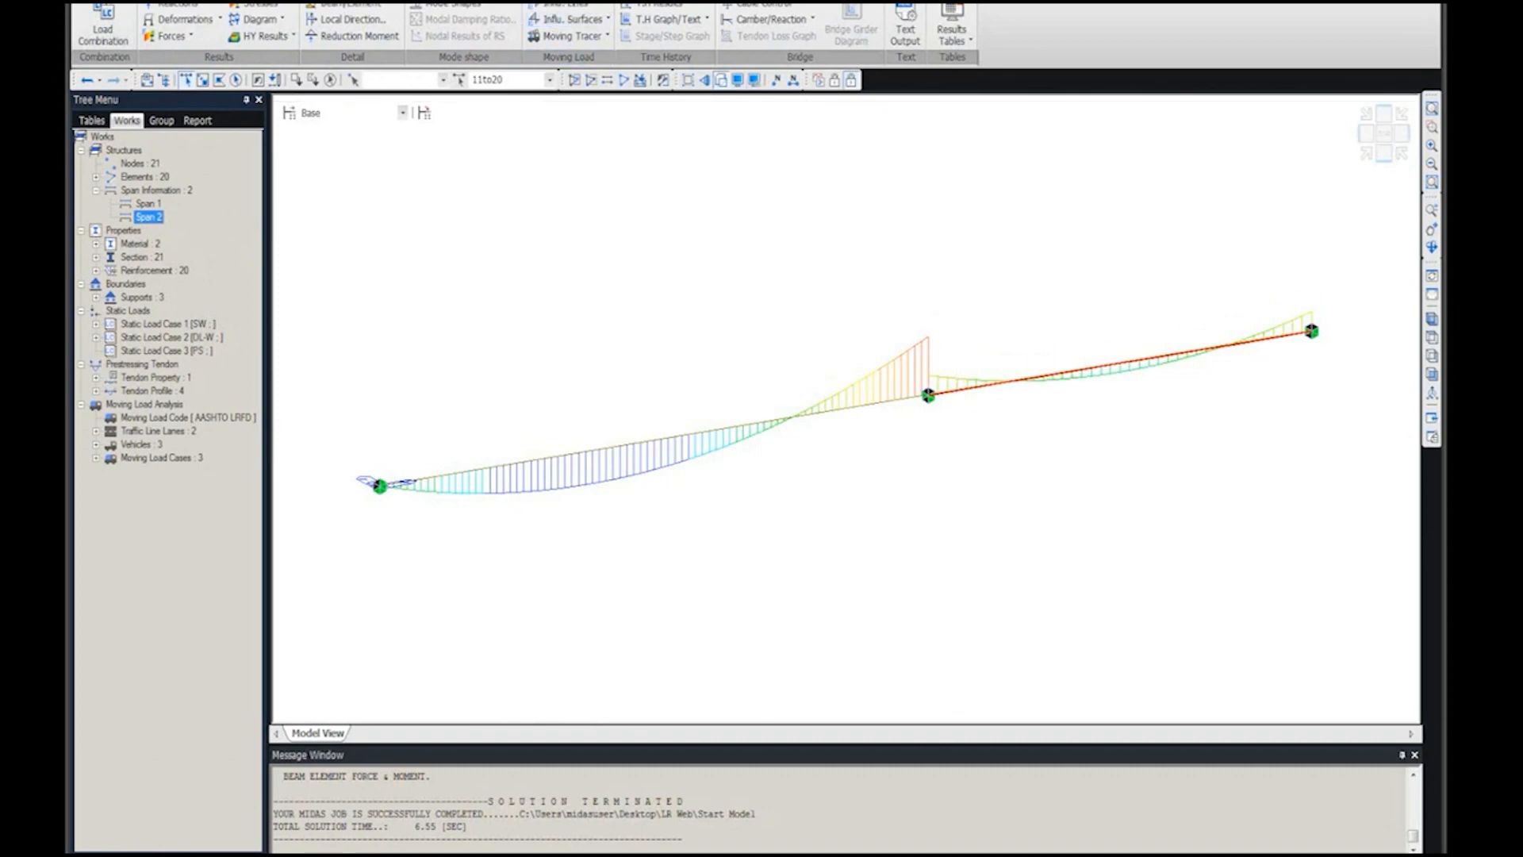
{"action": "scroll", "coordinate": [714, 44], "scroll_direction": "down", "scroll_amount": 3}
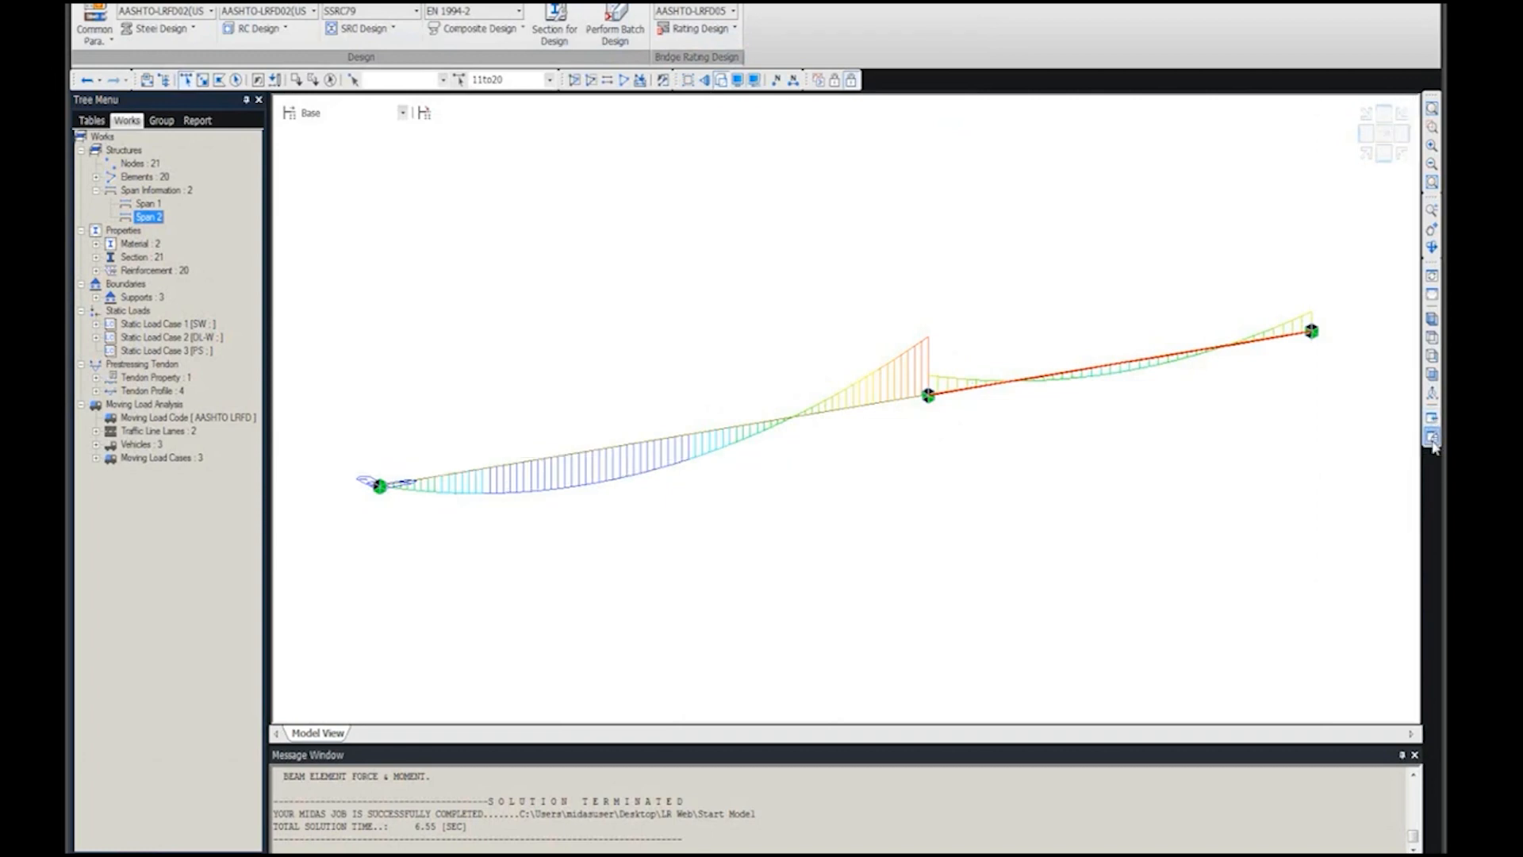
{"action": "left_click", "coordinate": [1432, 418]}
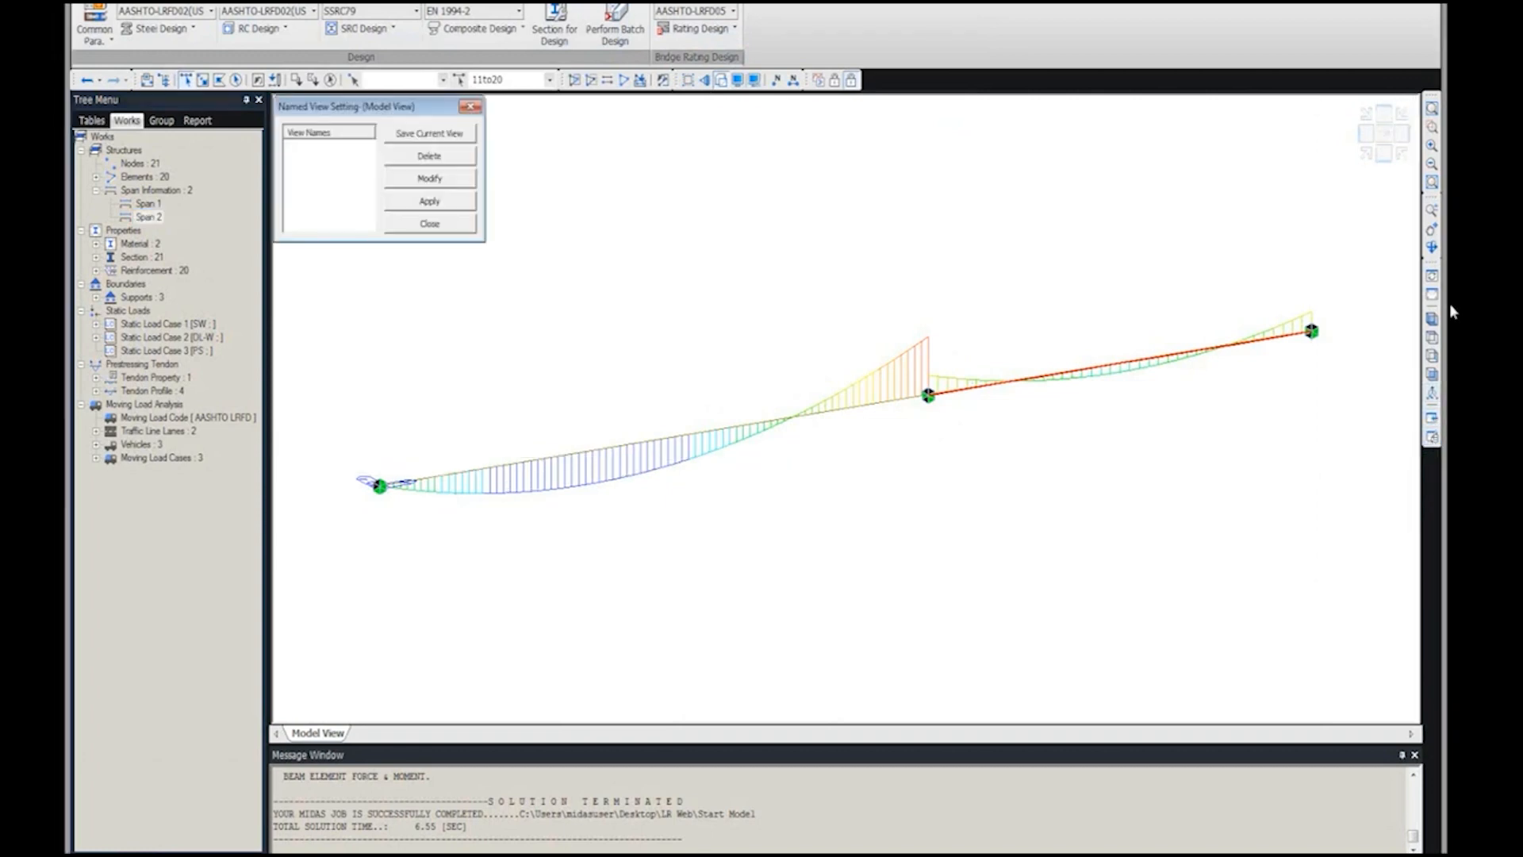
{"action": "left_click", "coordinate": [473, 108]}
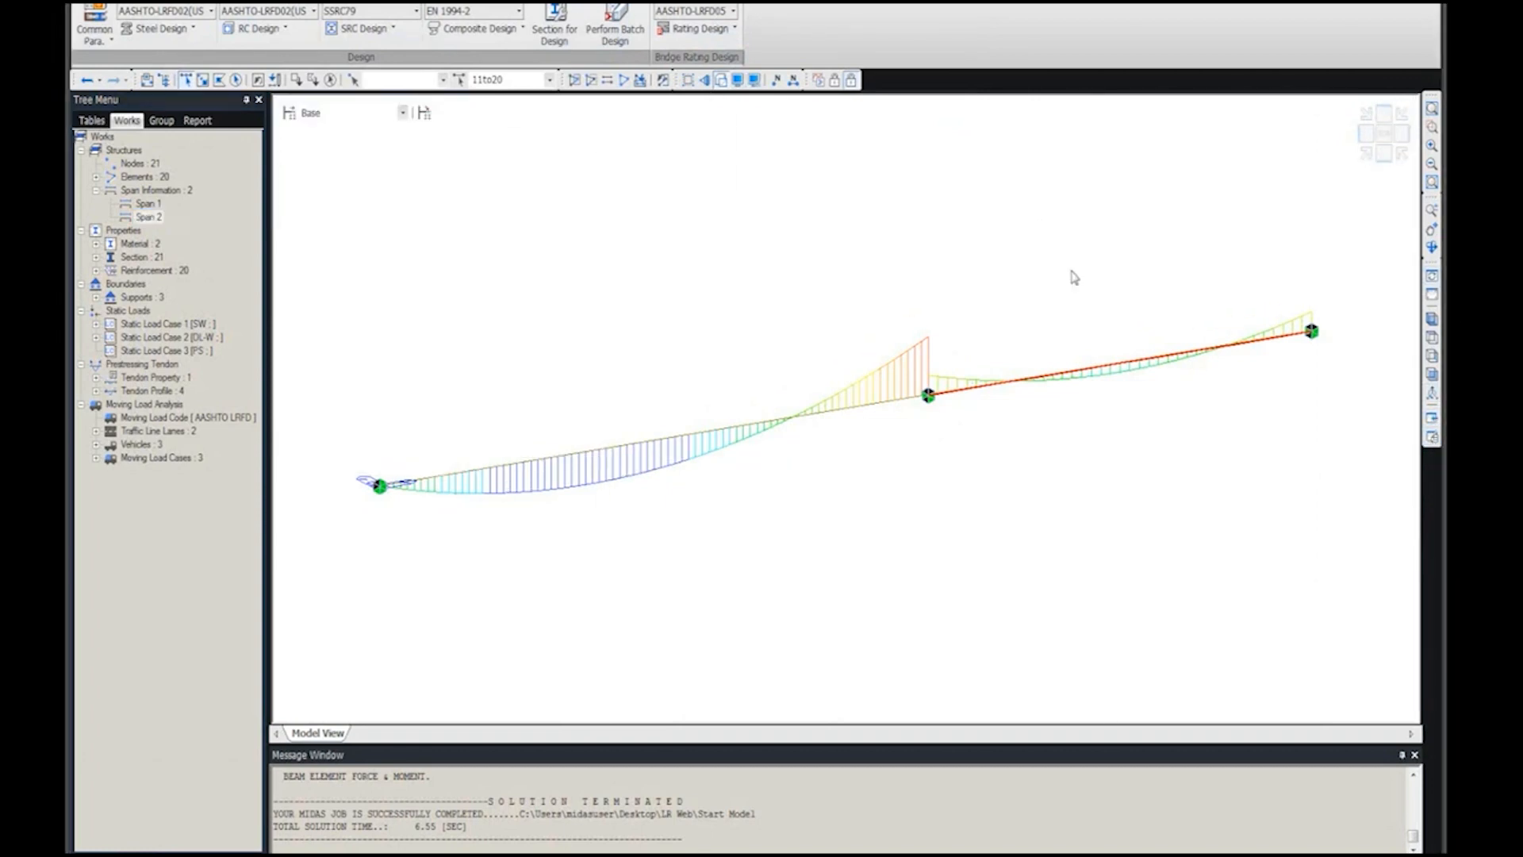
{"action": "left_click", "coordinate": [1433, 295]}
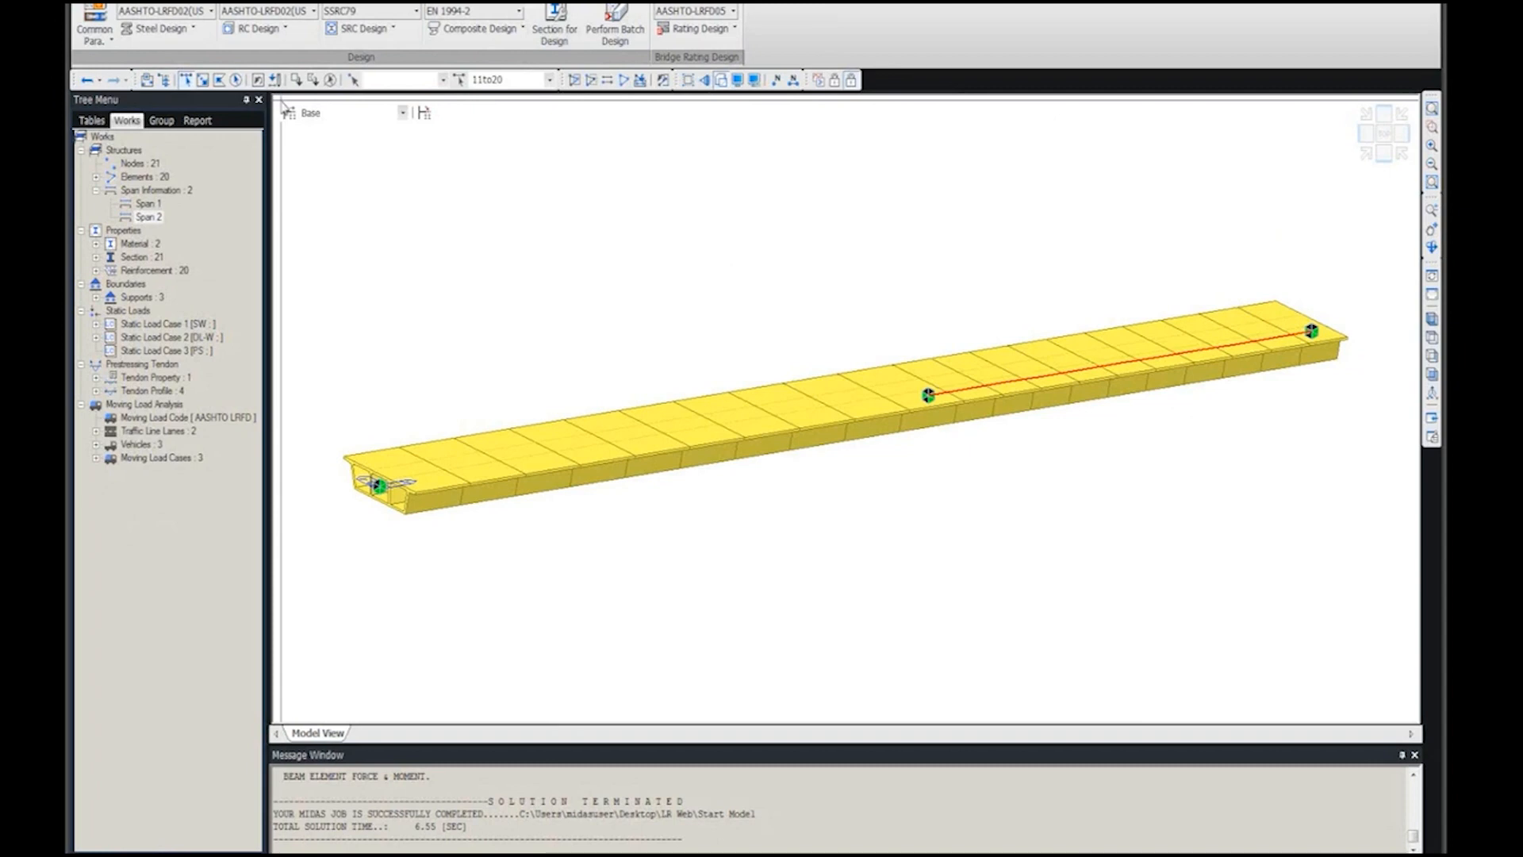
Set the bridge rating design standard to AASHTO-LRFD12.
{"action": "left_click", "coordinate": [211, 11]}
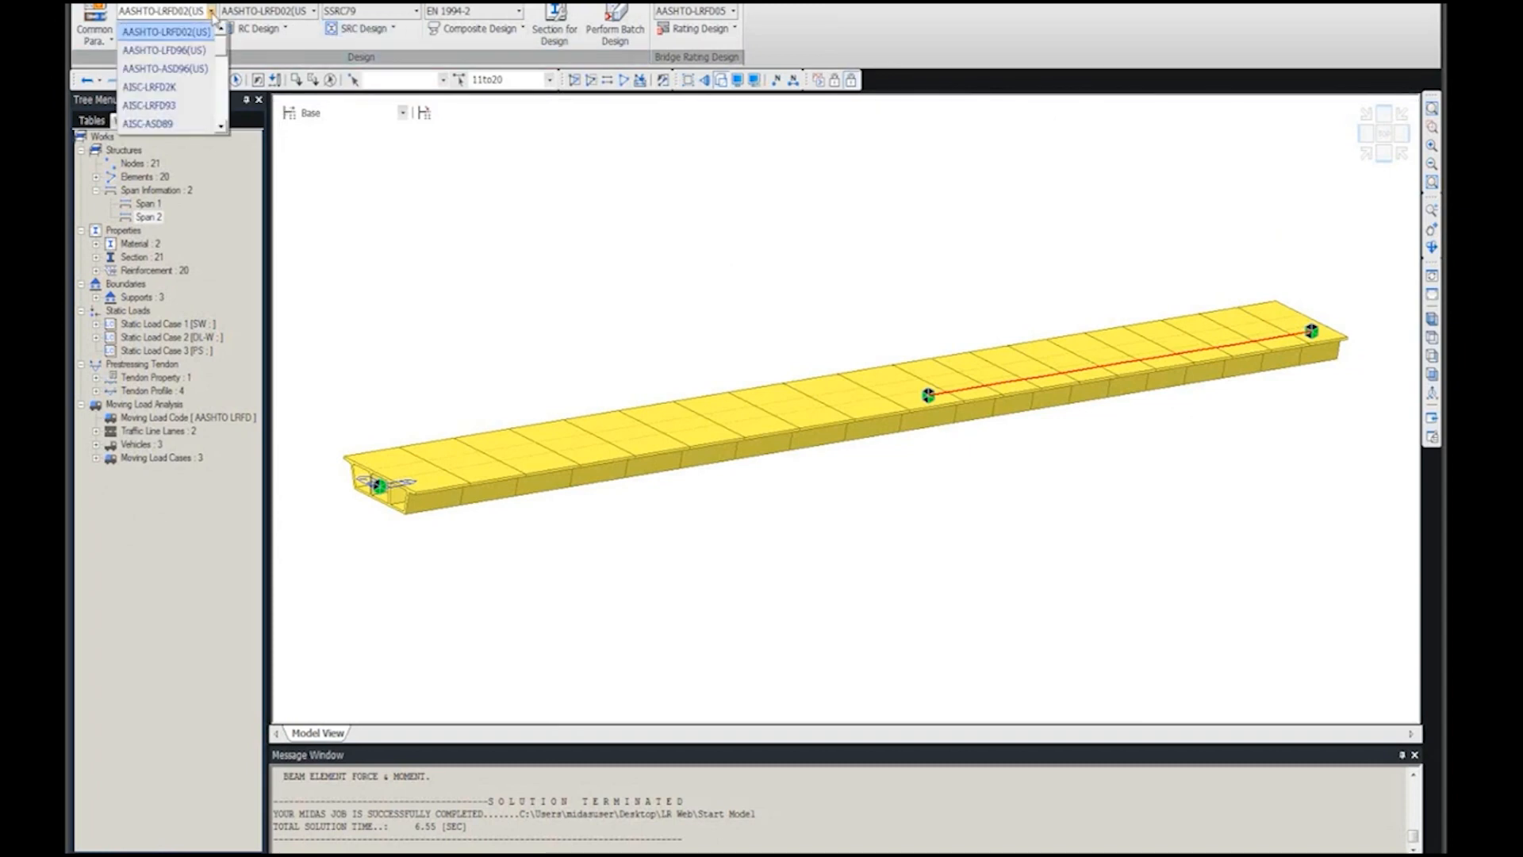
{"action": "left_click", "coordinate": [211, 11]}
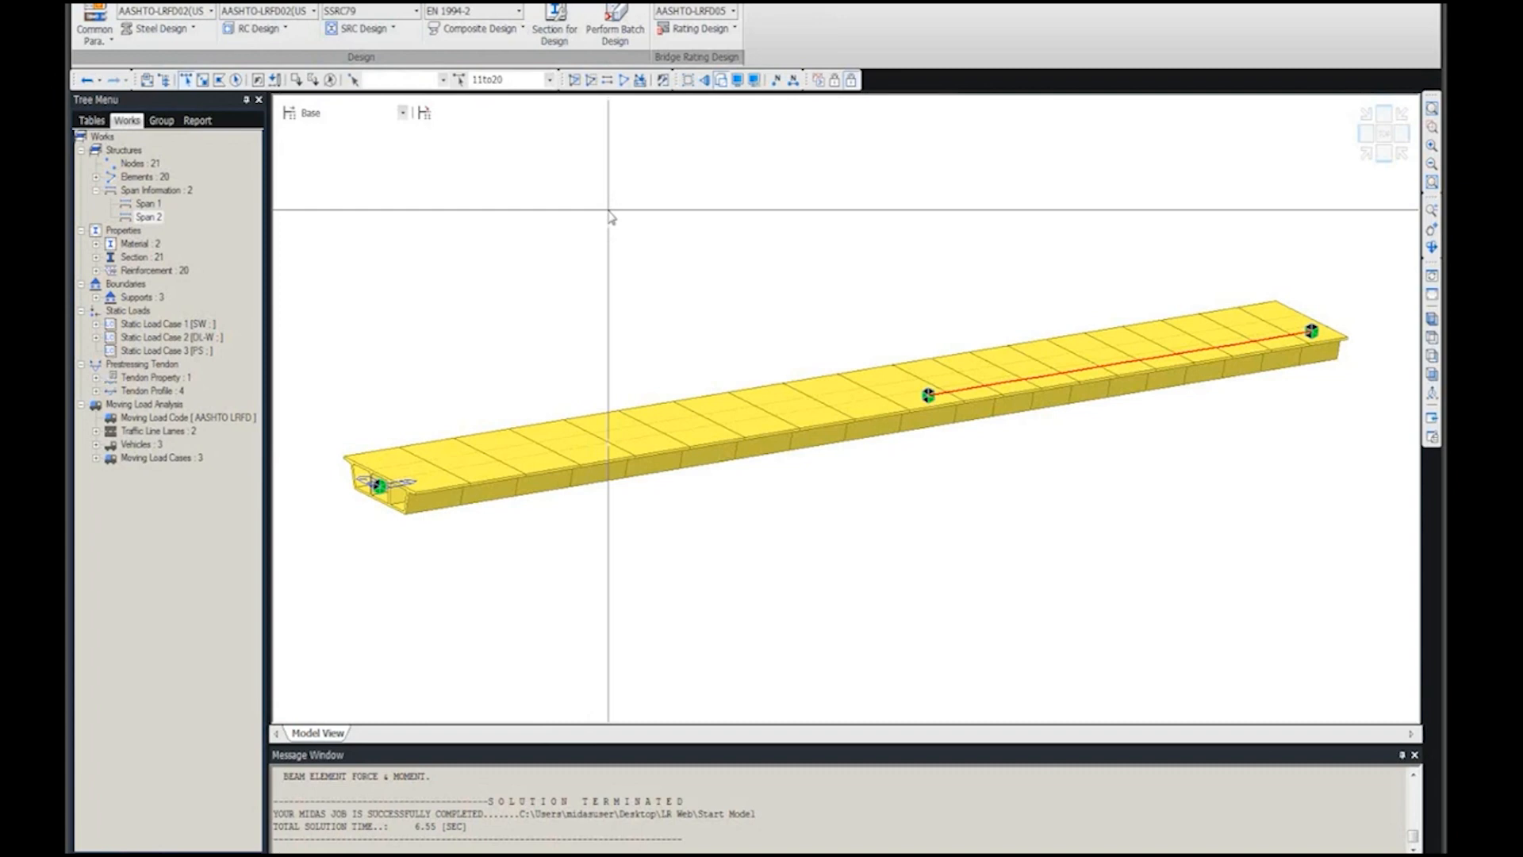
{"action": "left_click", "coordinate": [734, 11]}
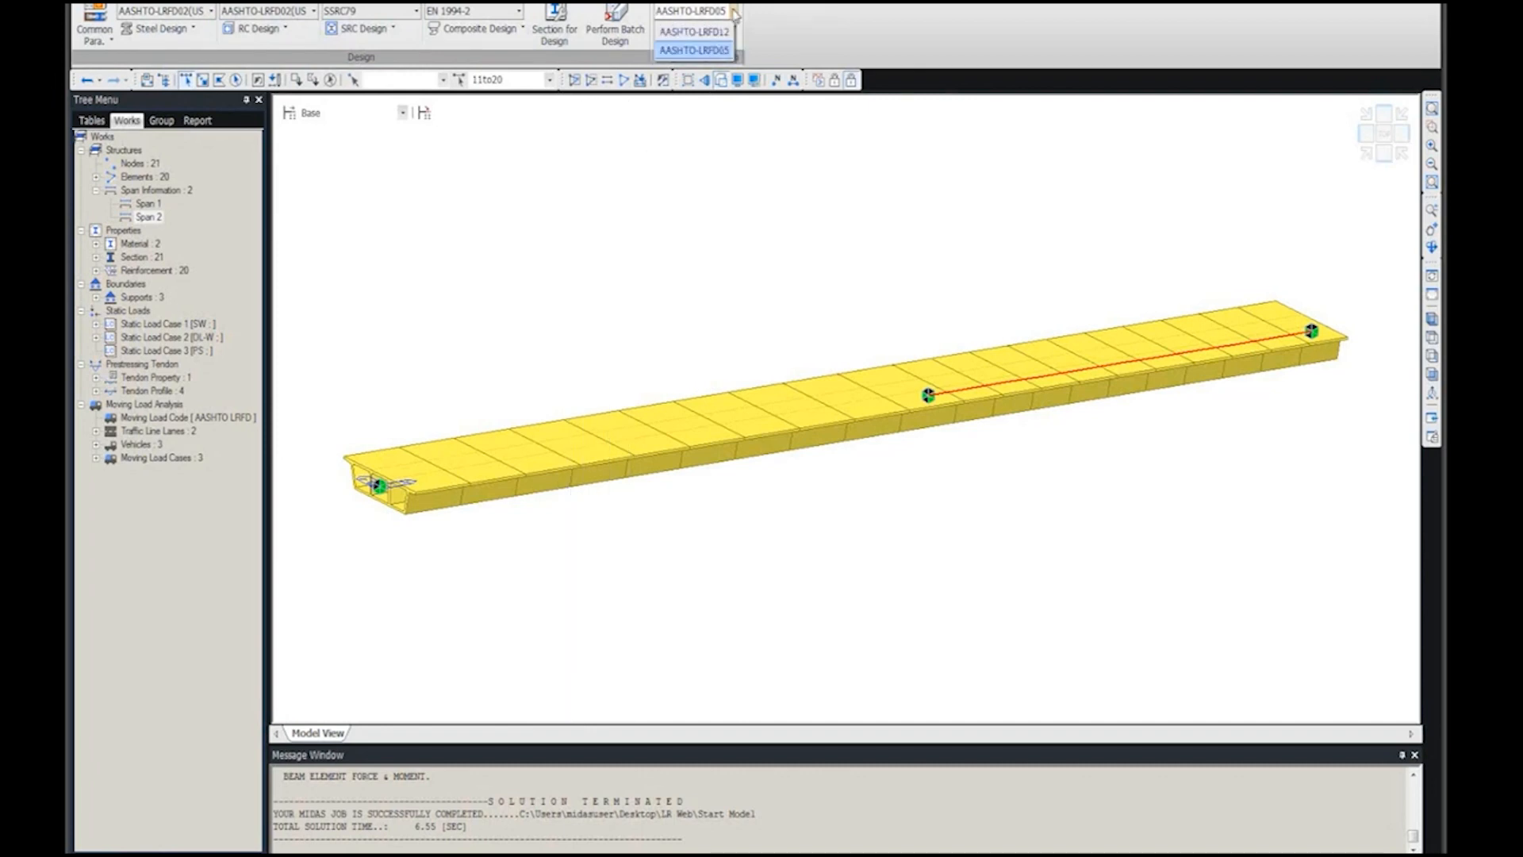
{"action": "left_click", "coordinate": [724, 32]}
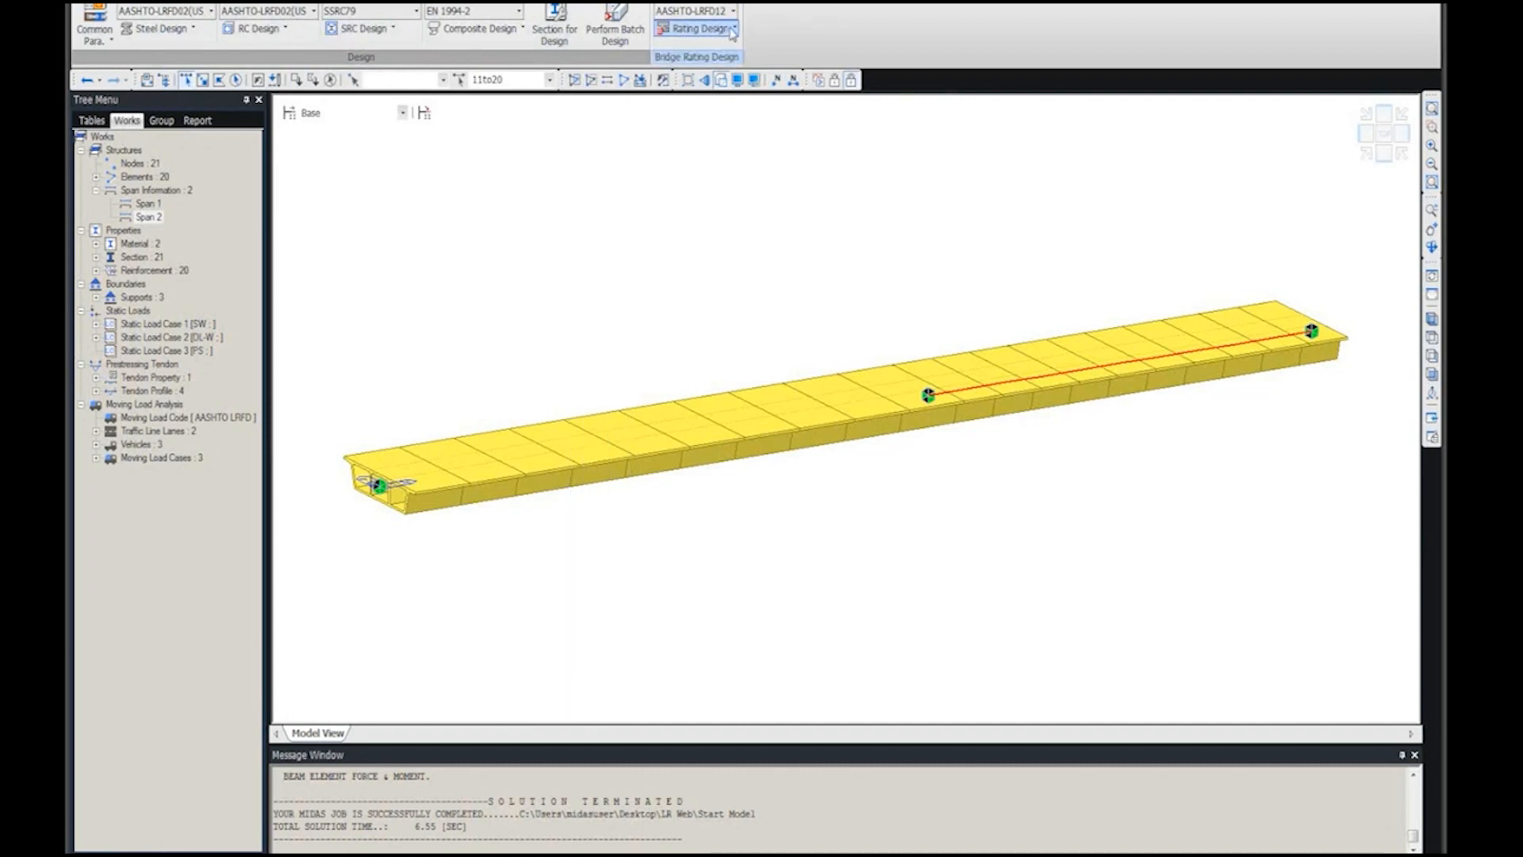
Check the selected standard in the Rating Design Code settings and close them.
{"action": "left_click", "coordinate": [732, 29]}
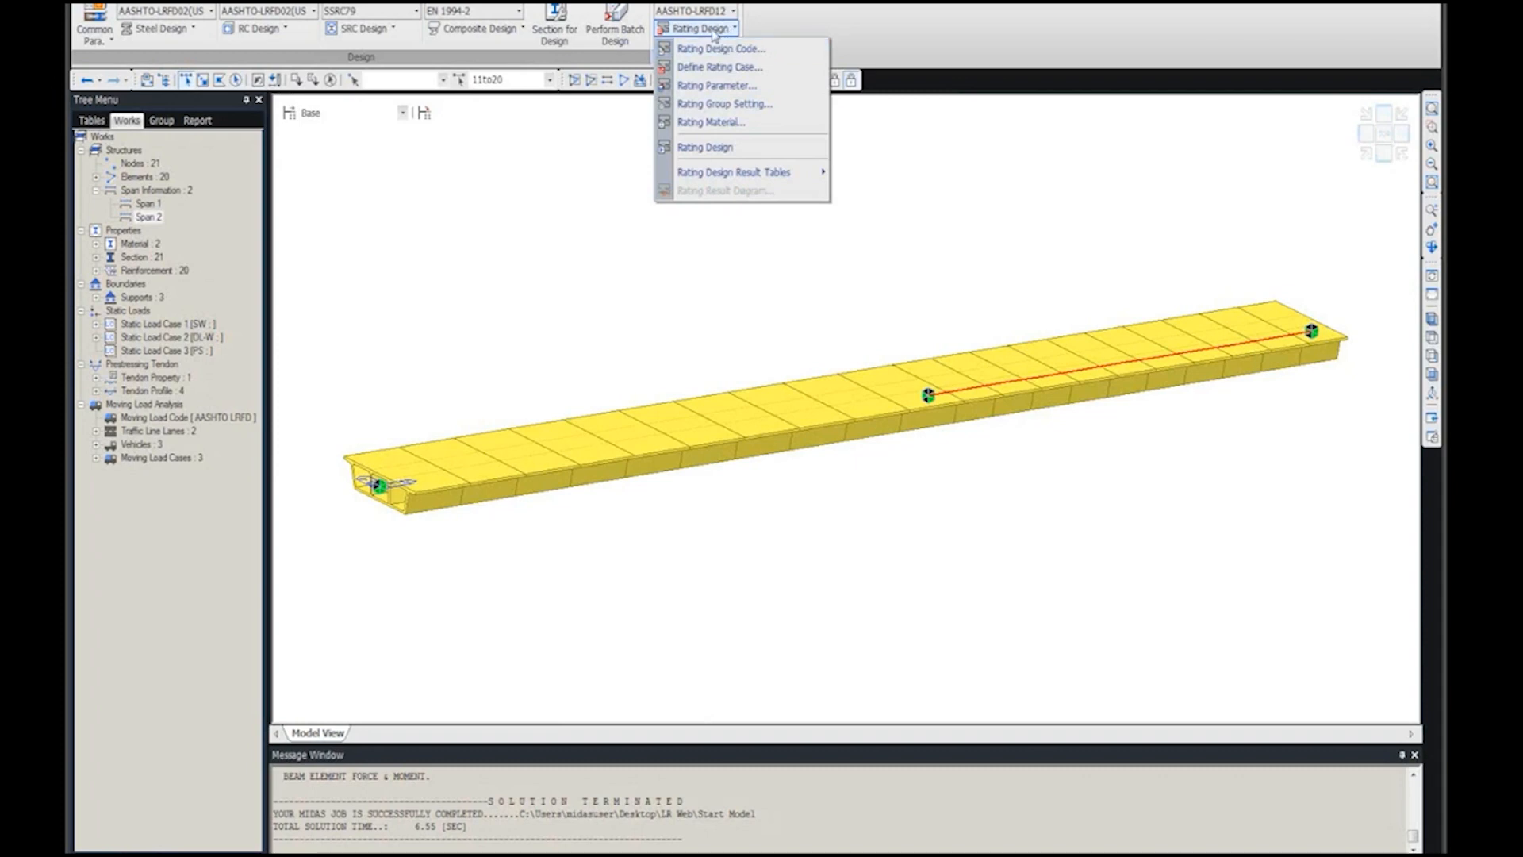
{"action": "left_click", "coordinate": [715, 32]}
{"action": "left_click", "coordinate": [730, 30]}
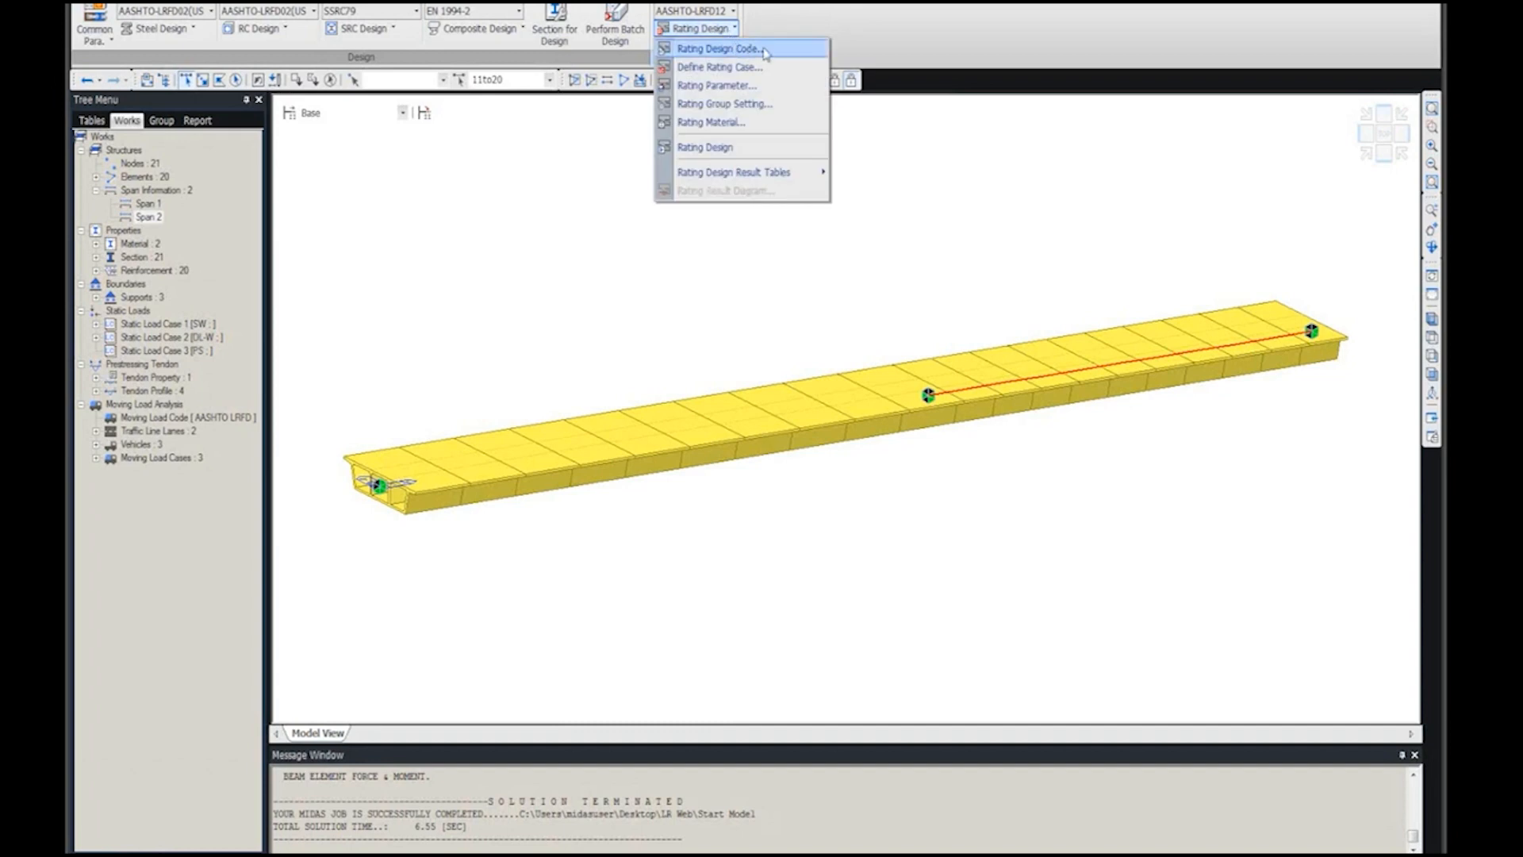
{"action": "left_click", "coordinate": [762, 49]}
{"action": "left_click", "coordinate": [843, 426]}
{"action": "left_click", "coordinate": [825, 436]}
{"action": "left_click", "coordinate": [781, 444]}
Start defining a rating case and assign load case SW(ST) to the DC load type for the service limit state.
{"action": "left_click", "coordinate": [719, 30]}
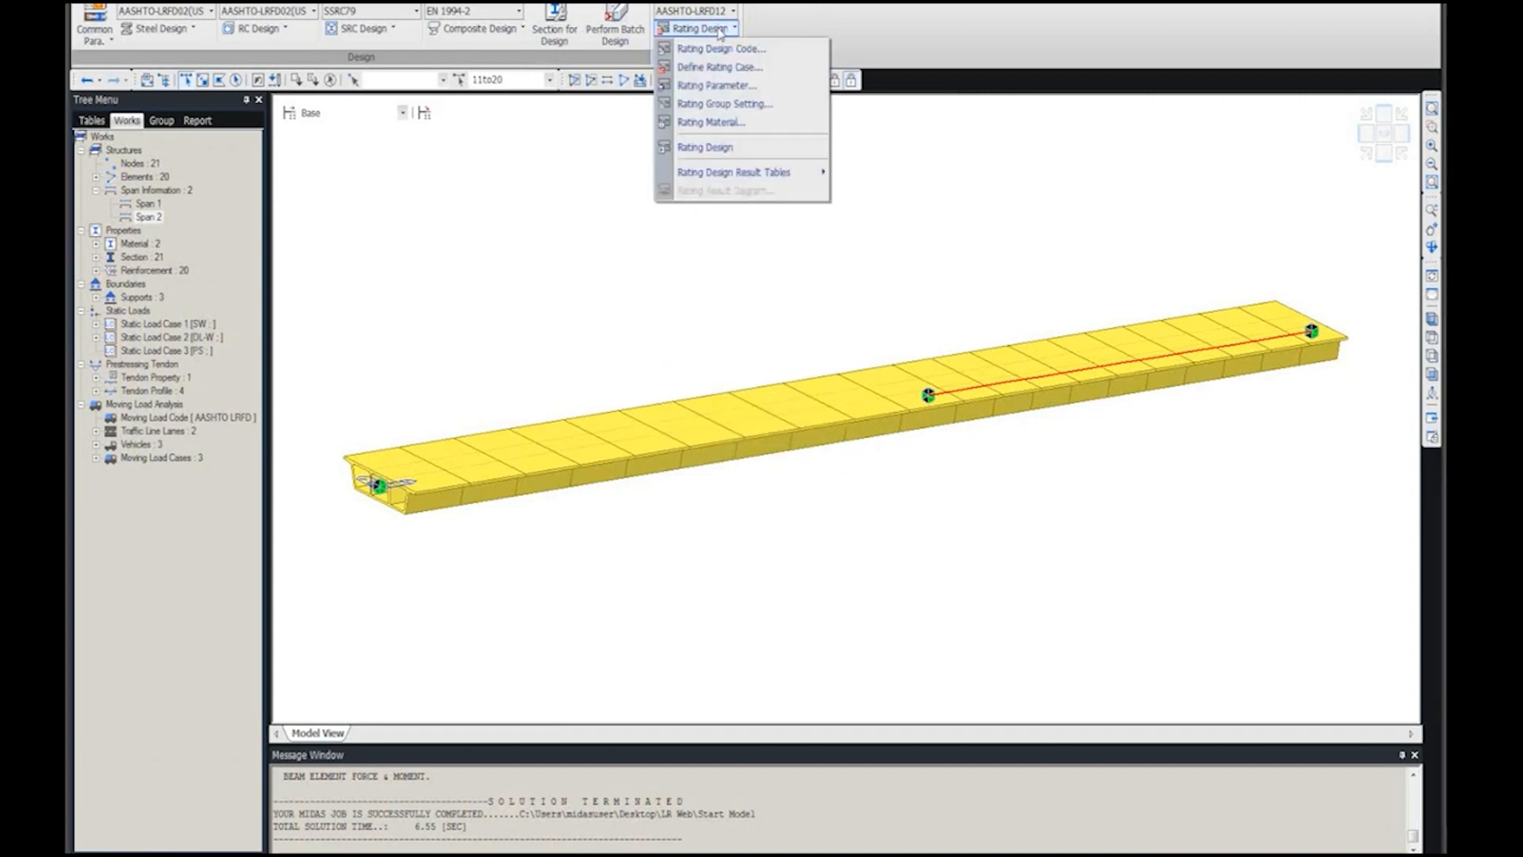
{"action": "left_click", "coordinate": [724, 68]}
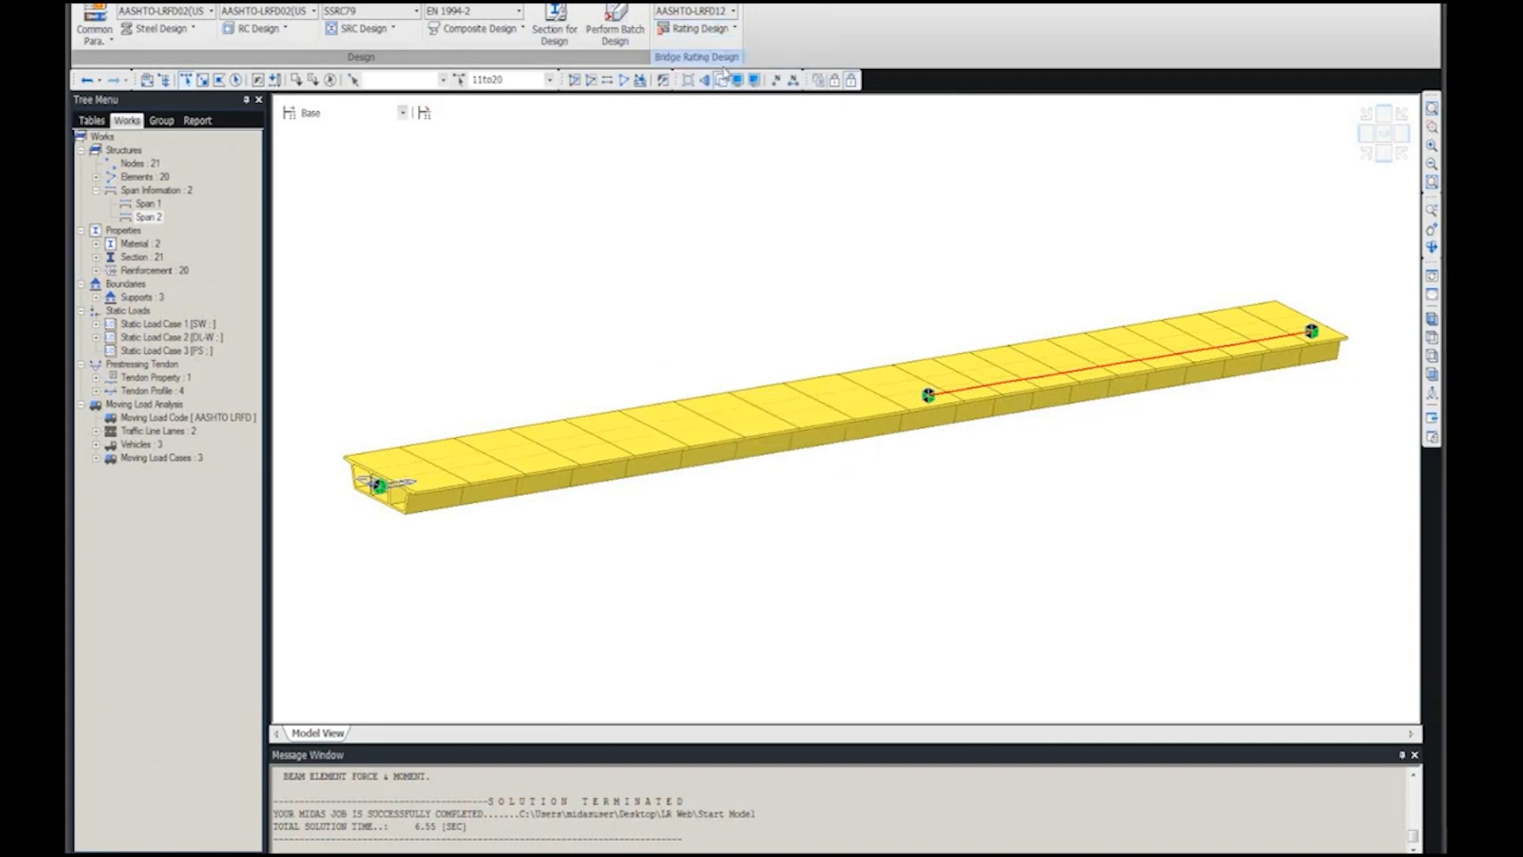
{"action": "left_click_drag", "start_coordinate": [768, 176], "coordinate": [673, 134]}
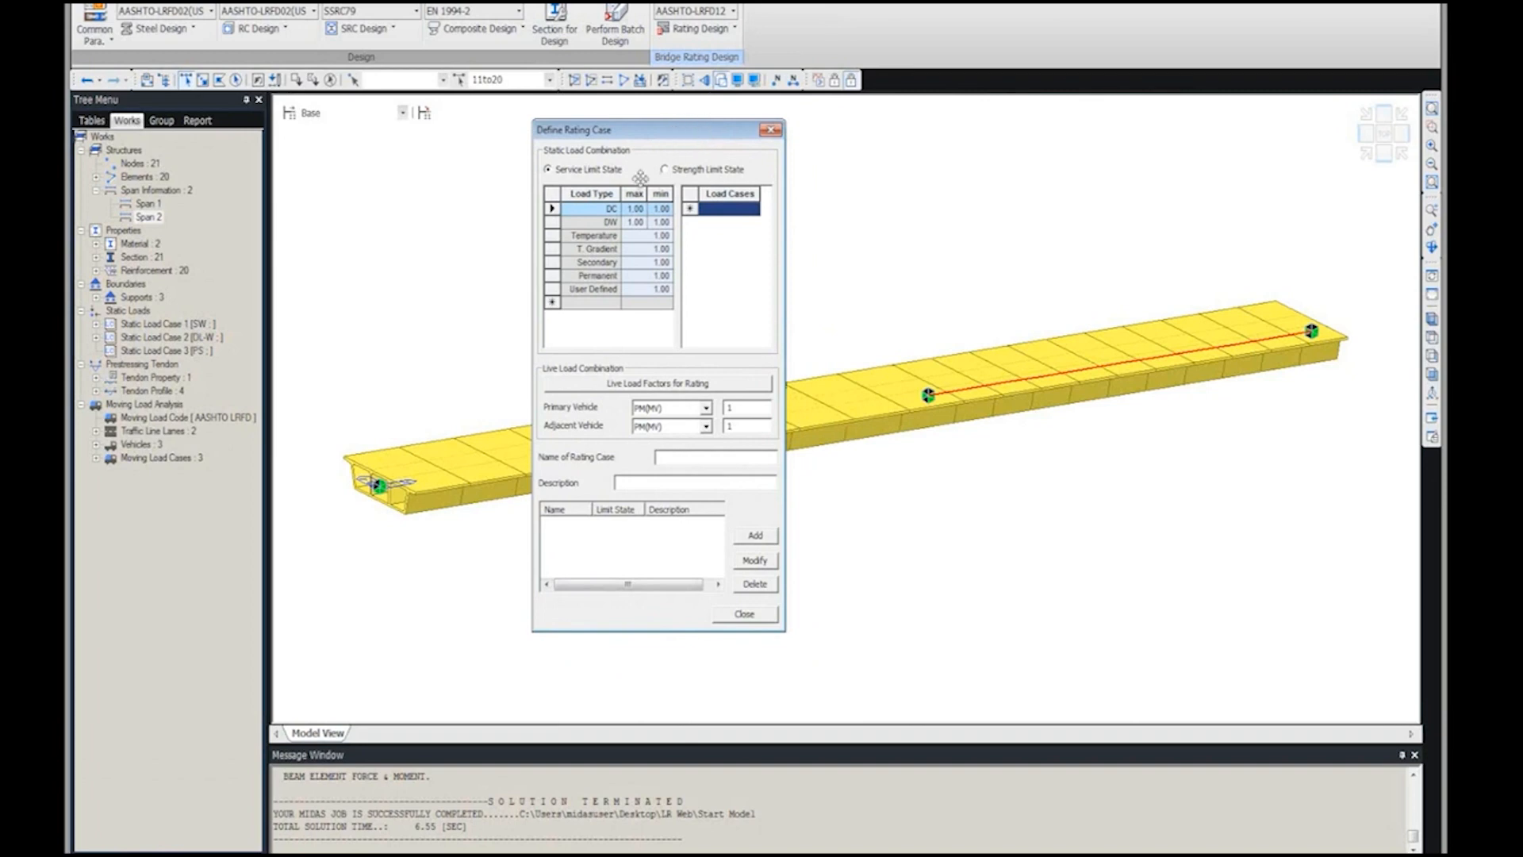
{"action": "left_click", "coordinate": [635, 208]}
{"action": "left_click", "coordinate": [613, 210]}
{"action": "left_click", "coordinate": [753, 209]}
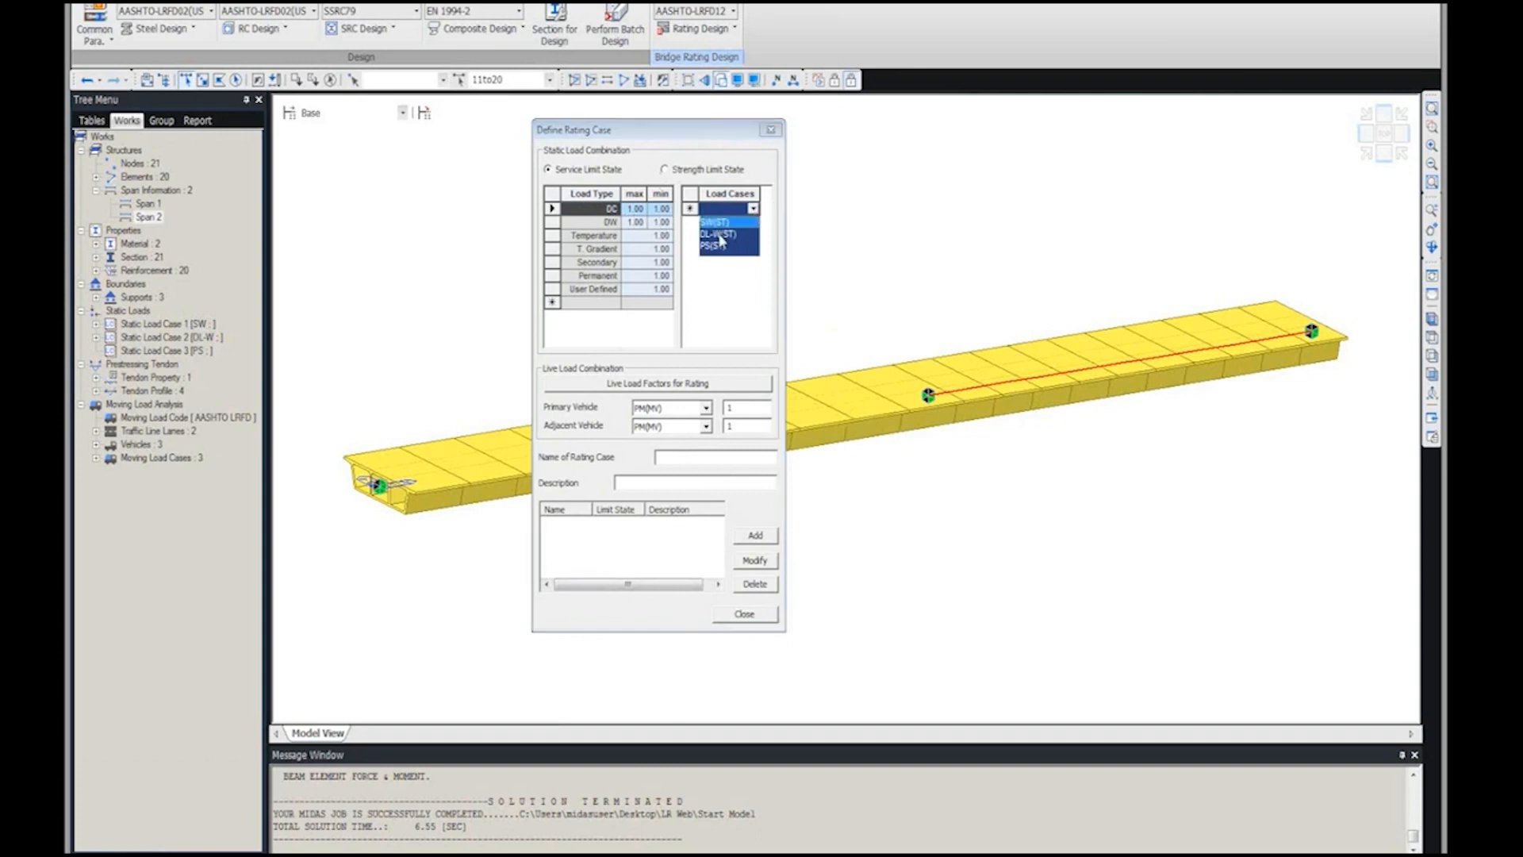
{"action": "left_click", "coordinate": [716, 222]}
{"action": "left_click", "coordinate": [634, 210]}
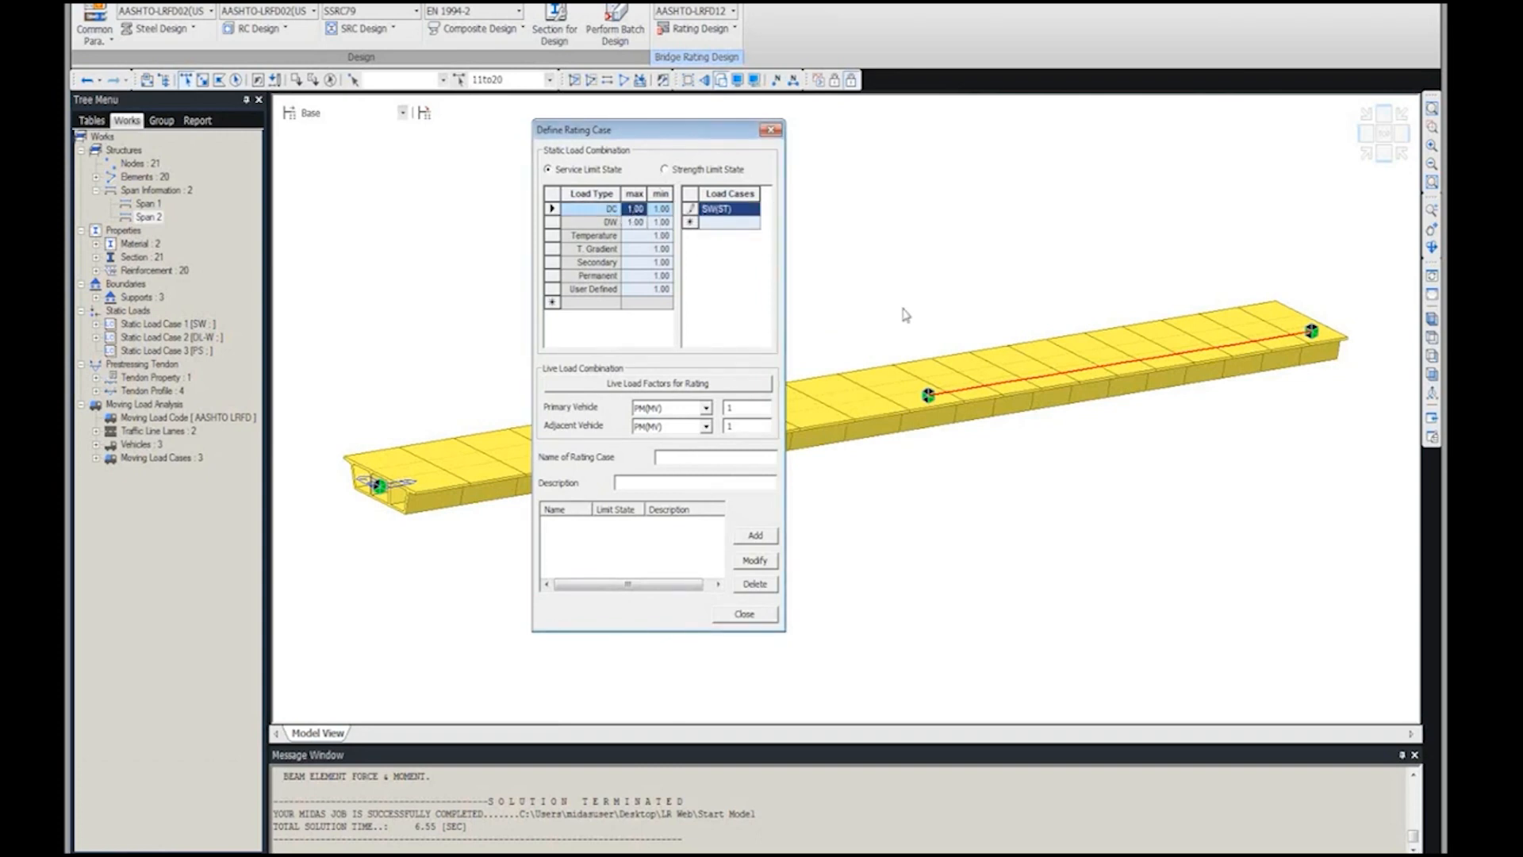
For the strength limit state, assign SW(ST) to DC and set the minimum factors of DC and DW to 1.00.
{"action": "left_click", "coordinate": [664, 169]}
{"action": "left_click", "coordinate": [754, 210]}
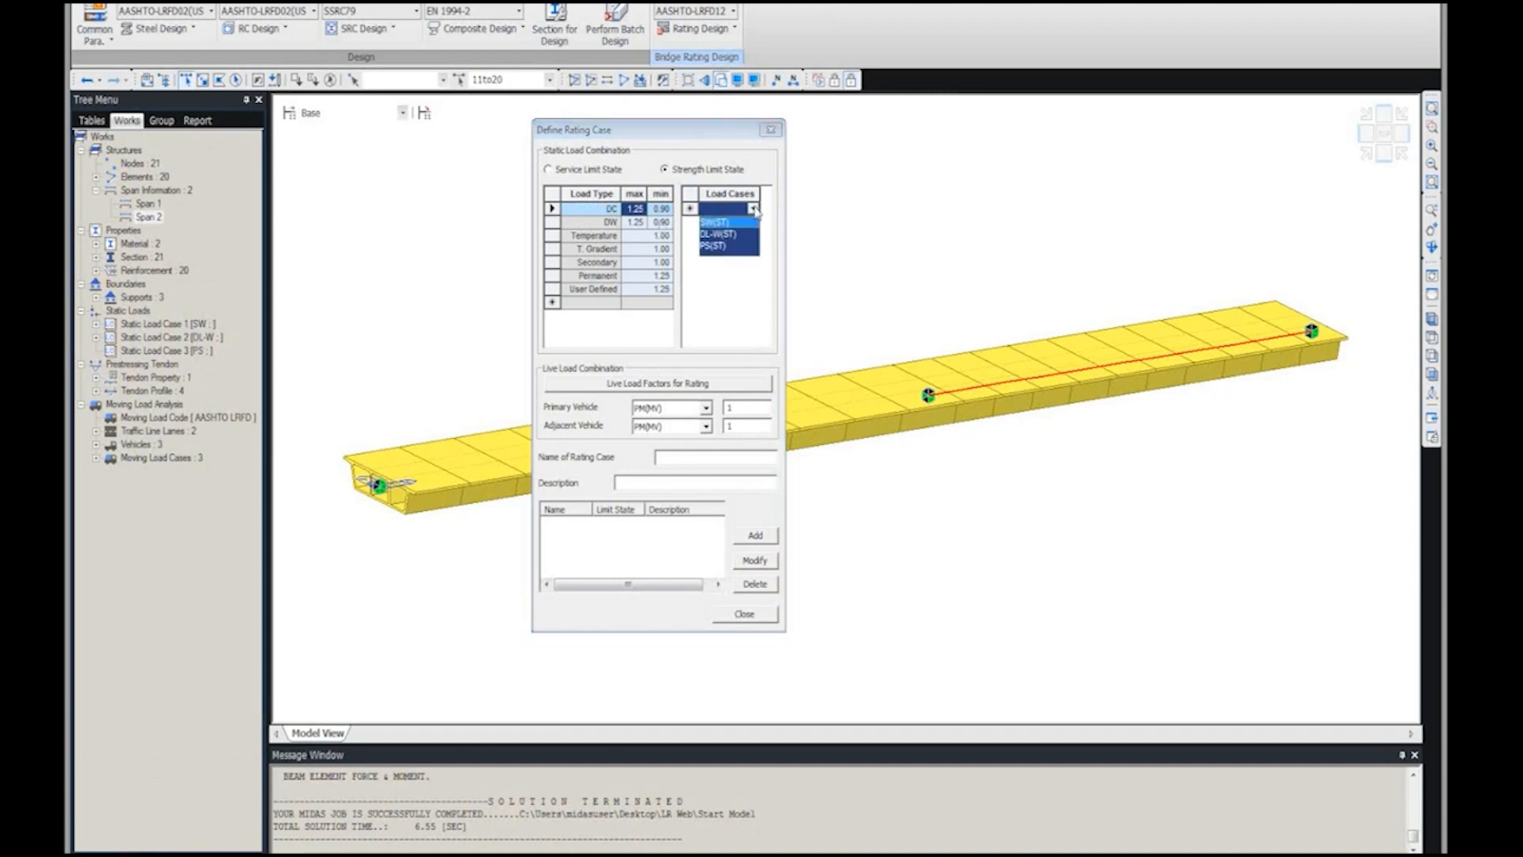
{"action": "left_click", "coordinate": [715, 225]}
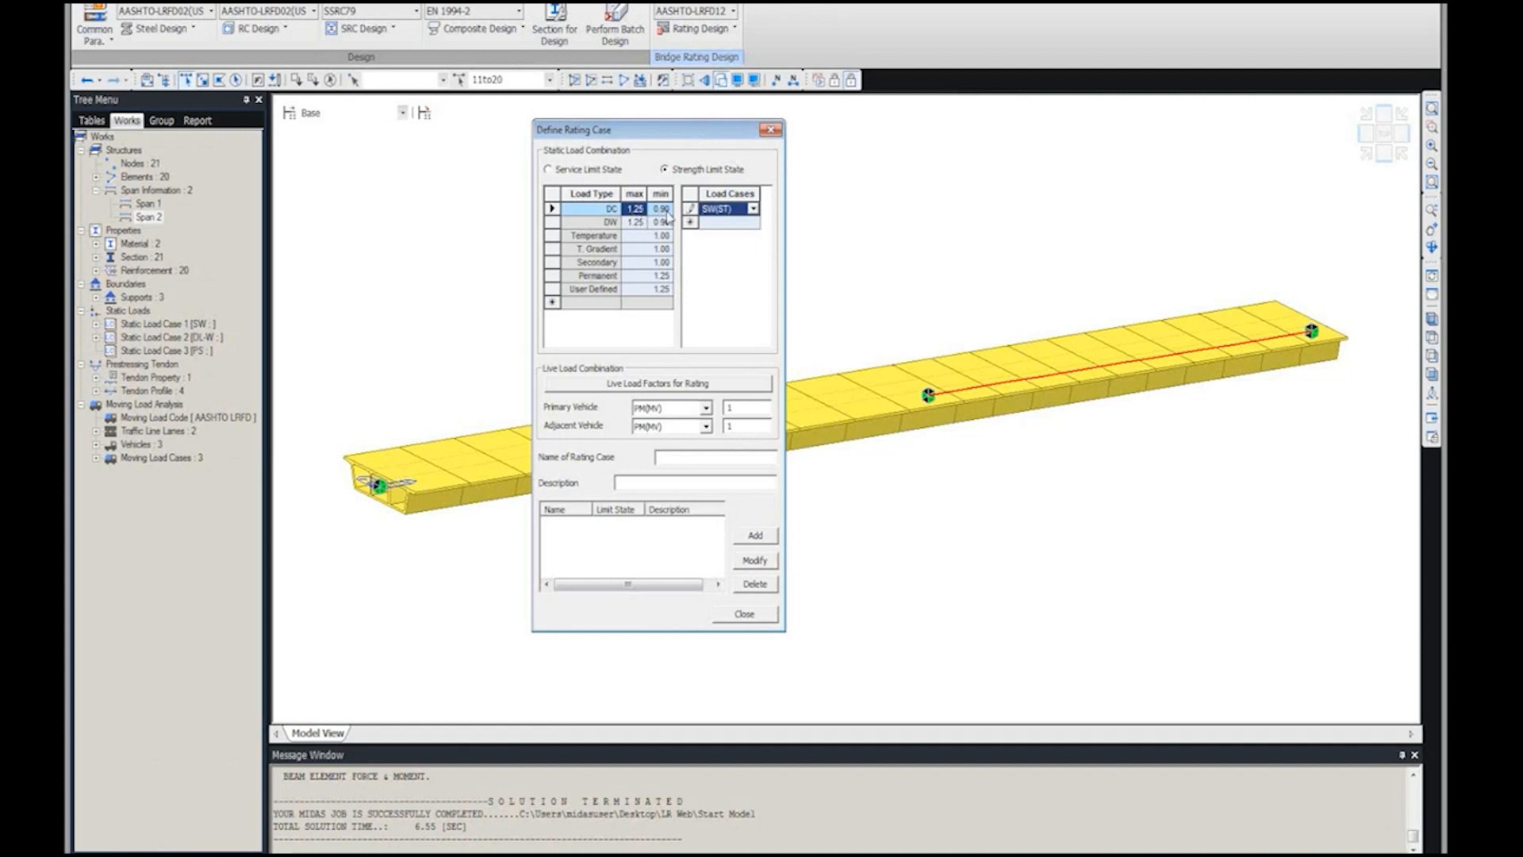
{"action": "left_click", "coordinate": [665, 209]}
{"action": "type", "text": "1"}
{"action": "left_click", "coordinate": [666, 223]}
{"action": "type", "text": "1"}
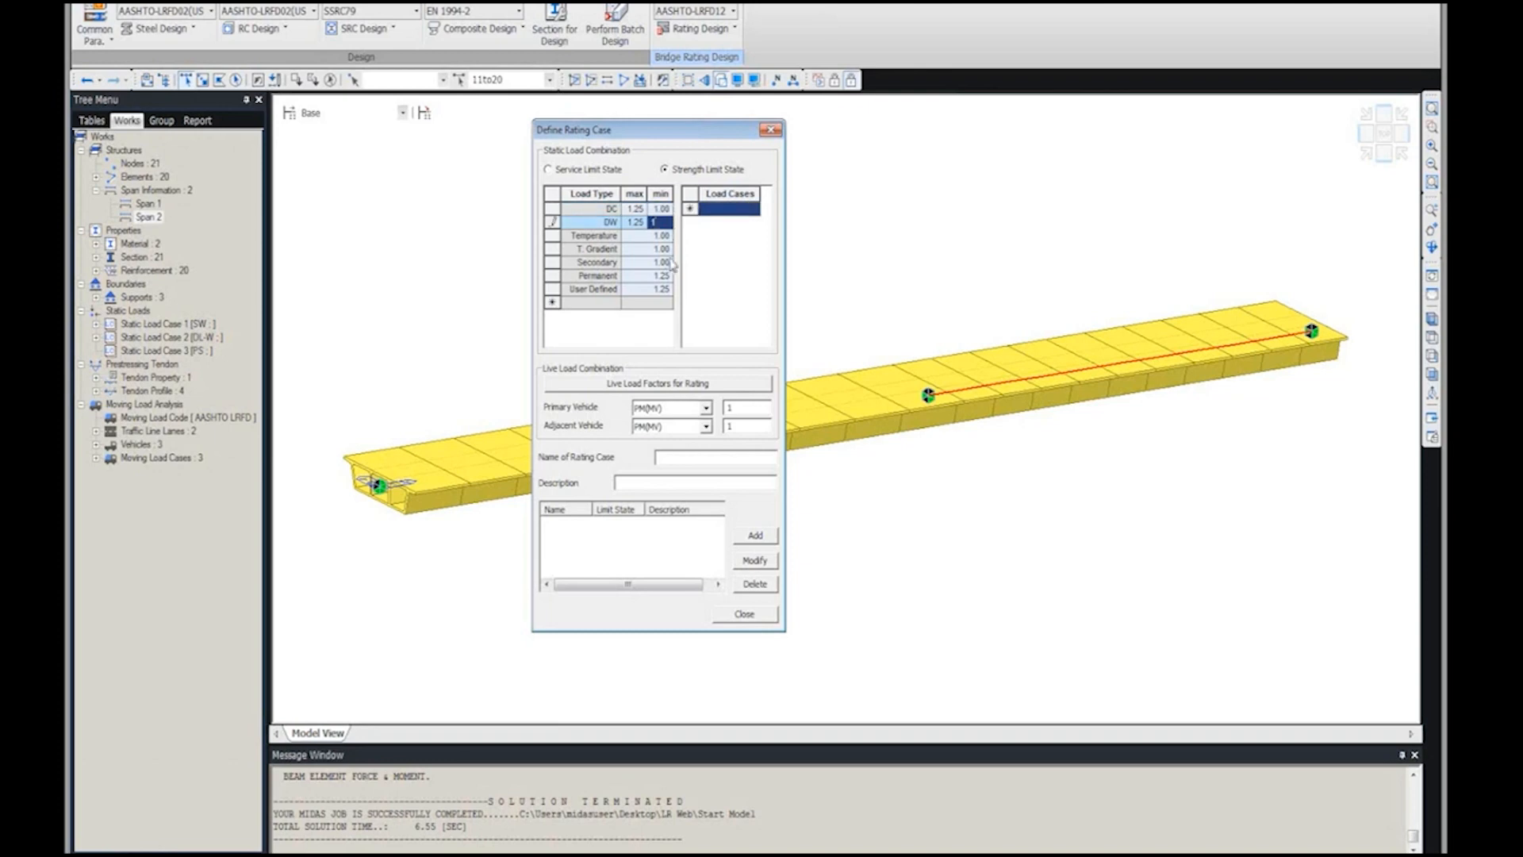
For the strength limit state, assign load case DL-W(ST) to DW and PS(ST) to the Secondary load type.
{"action": "left_click", "coordinate": [750, 209]}
{"action": "left_click", "coordinate": [753, 208]}
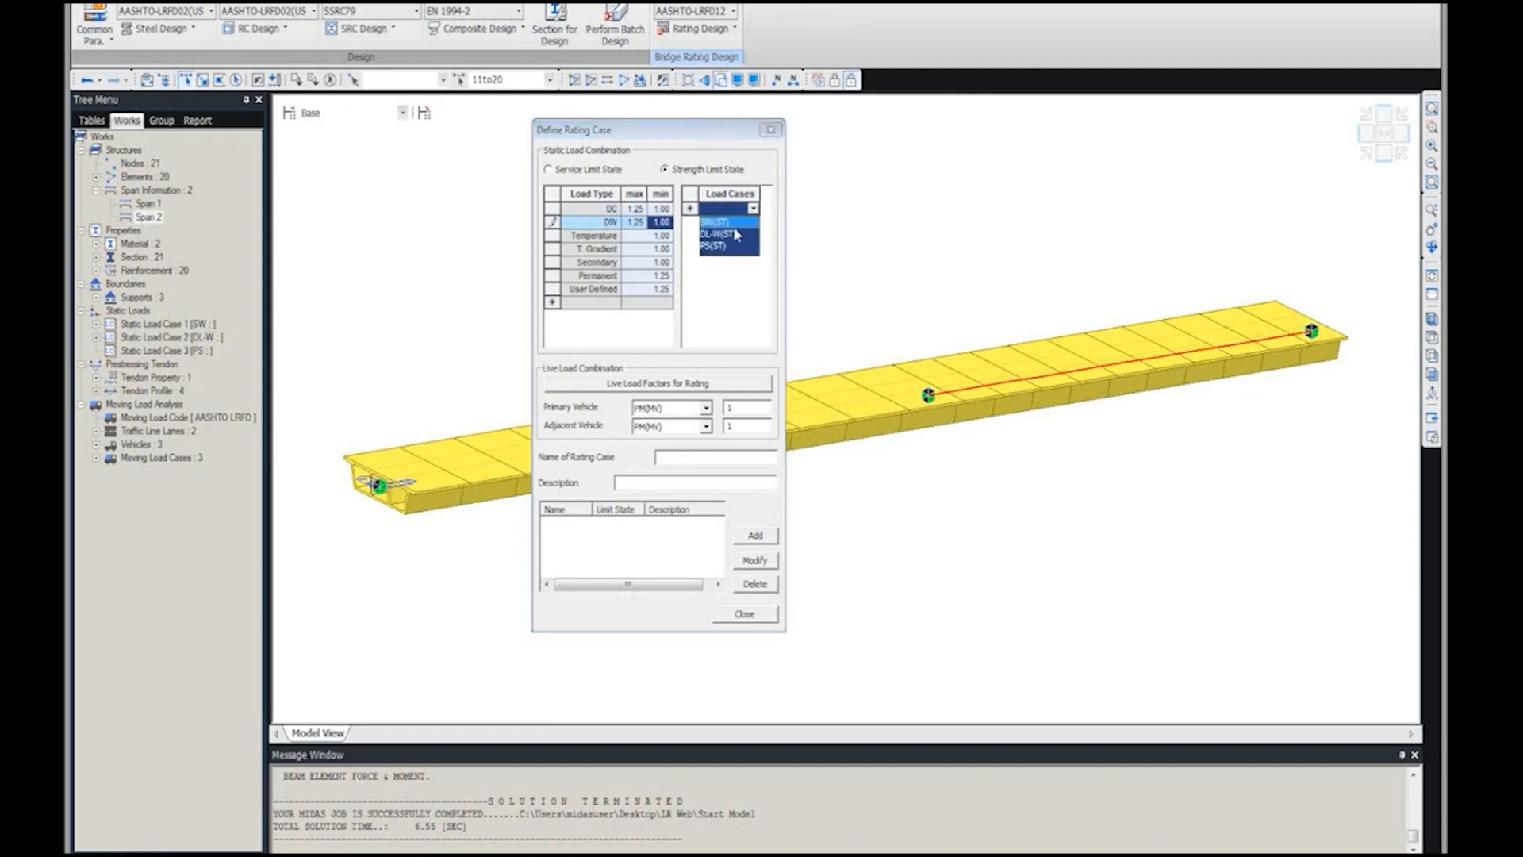
{"action": "left_click", "coordinate": [737, 234]}
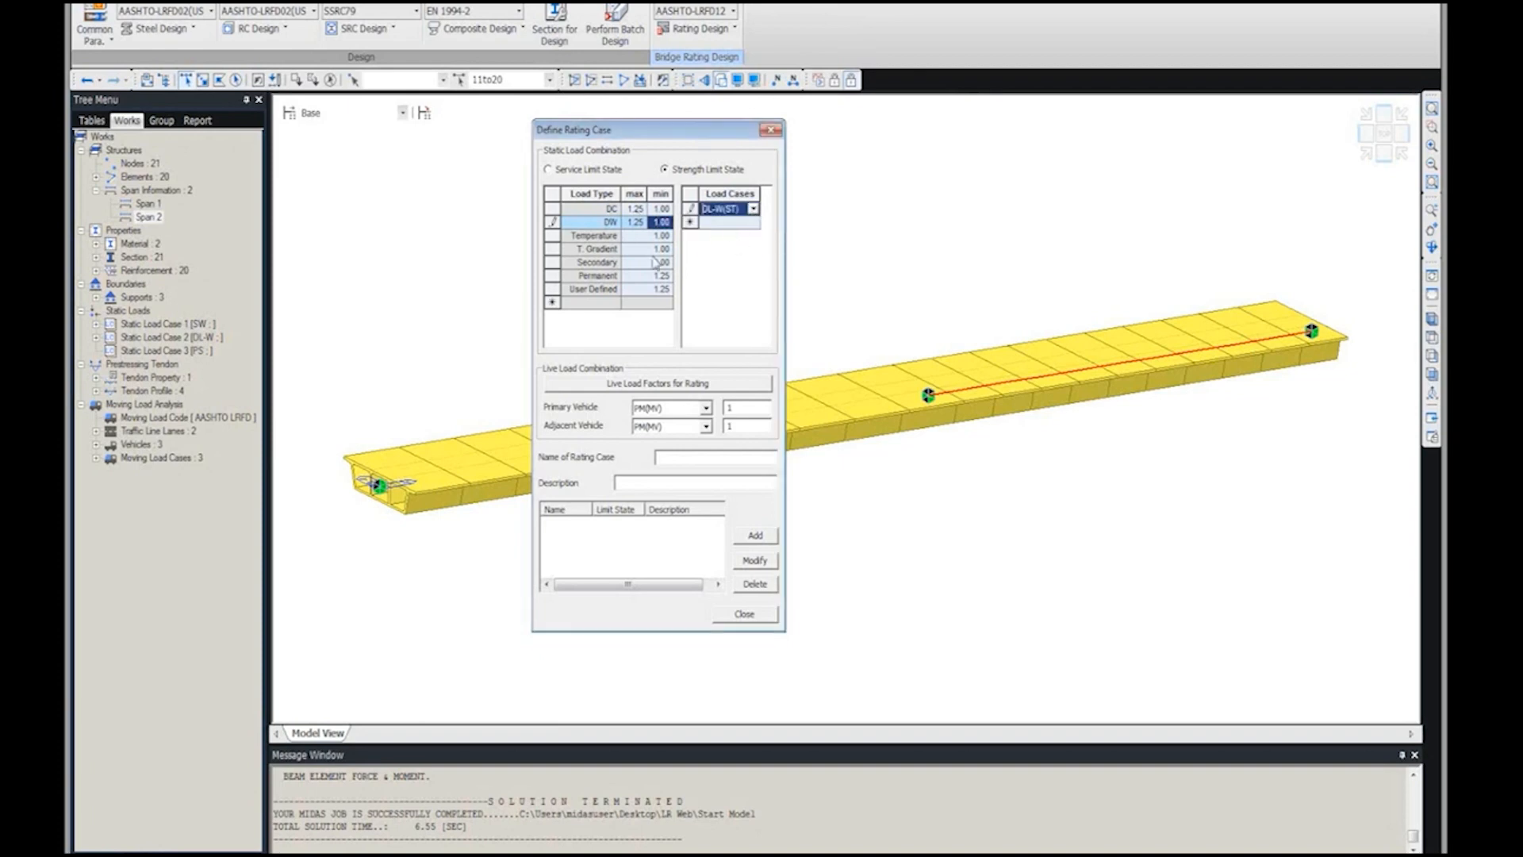
{"action": "left_click", "coordinate": [605, 263]}
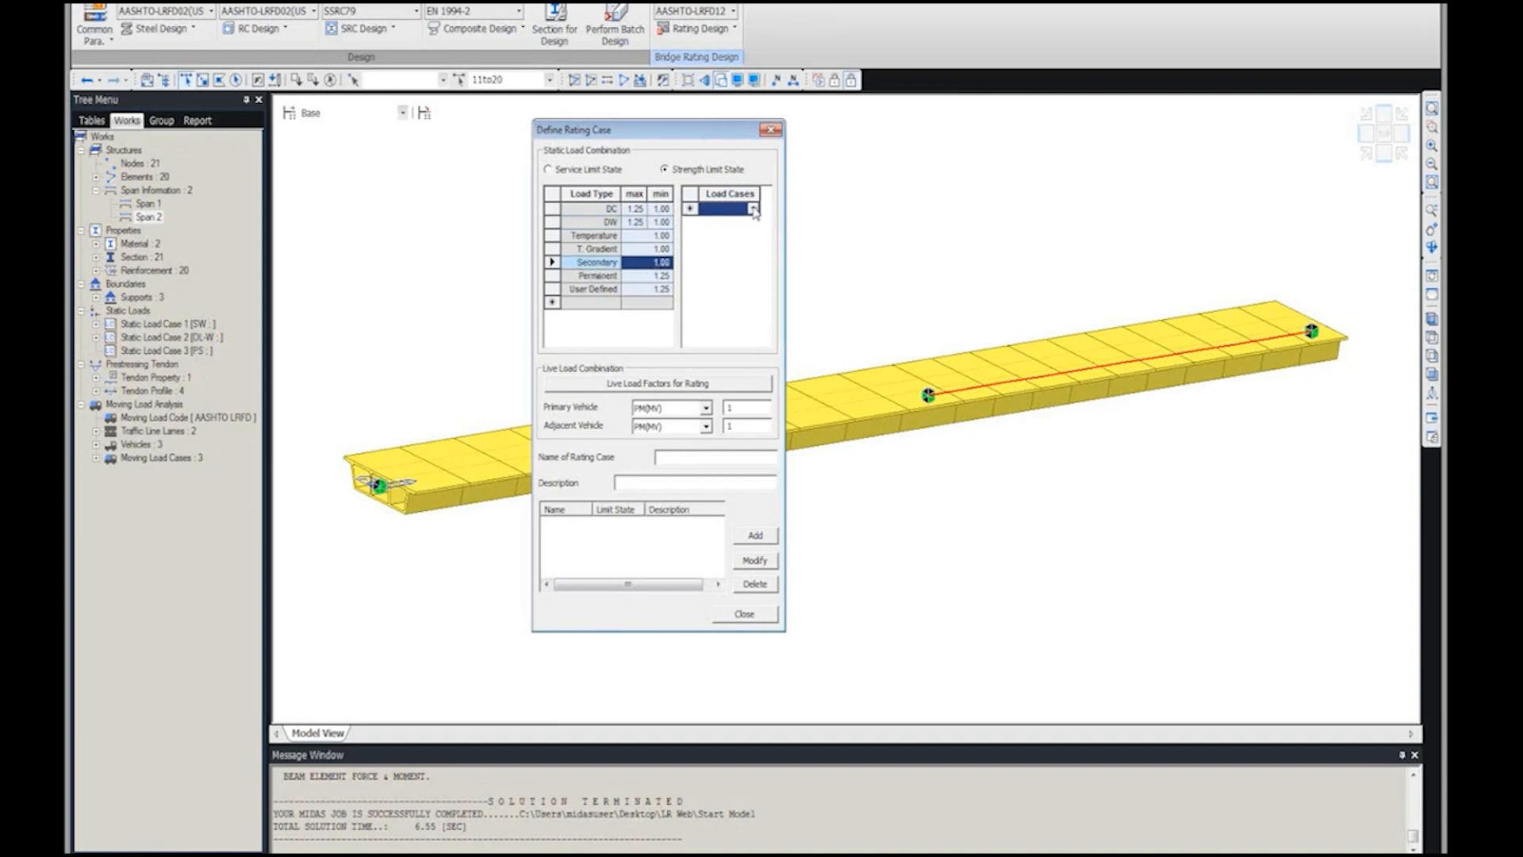
{"action": "left_click", "coordinate": [754, 210]}
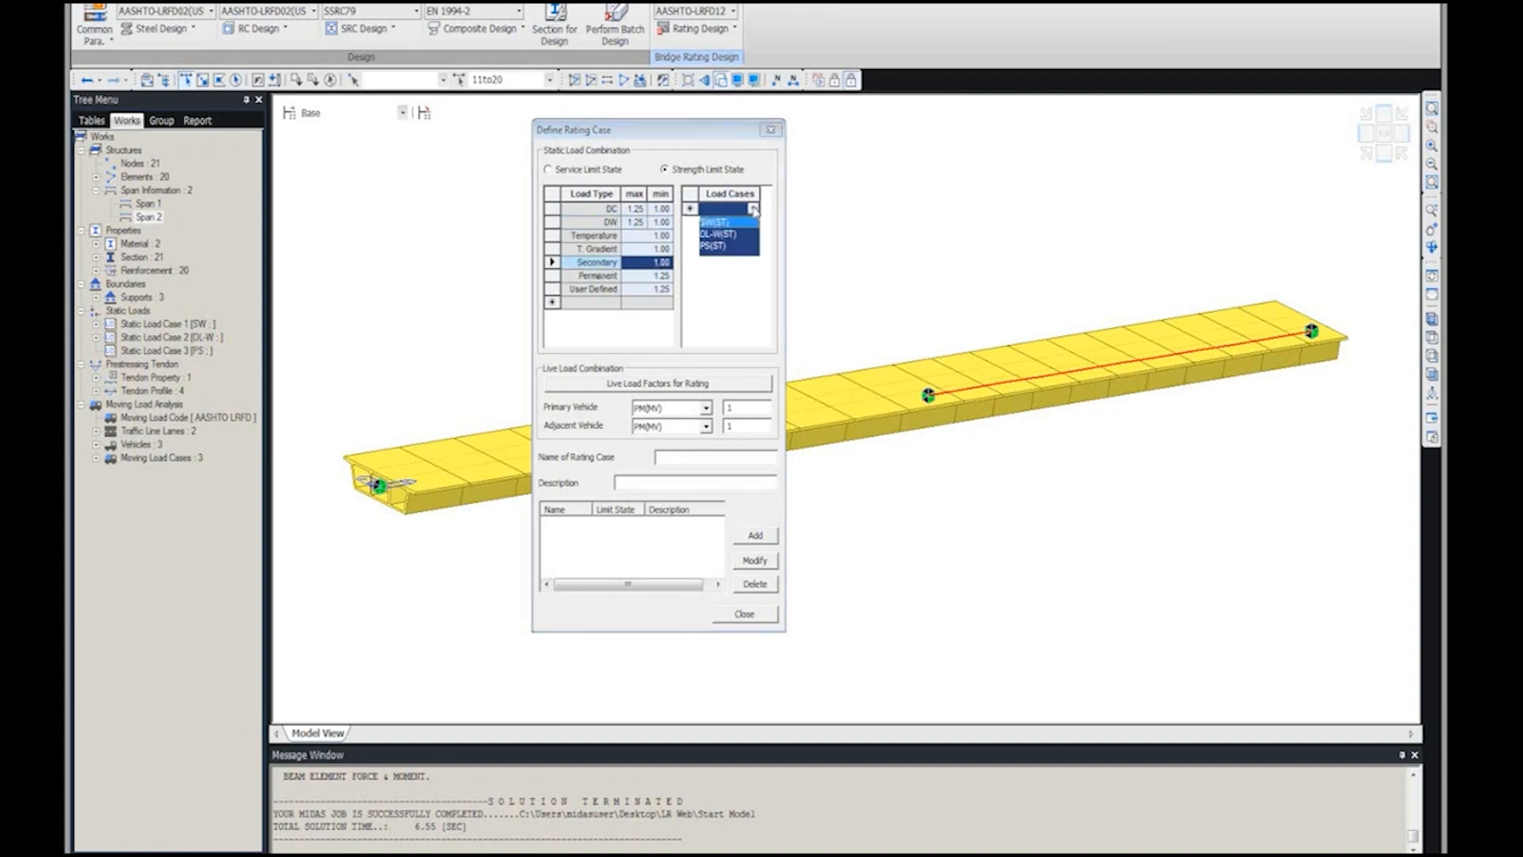
{"action": "left_click", "coordinate": [730, 248]}
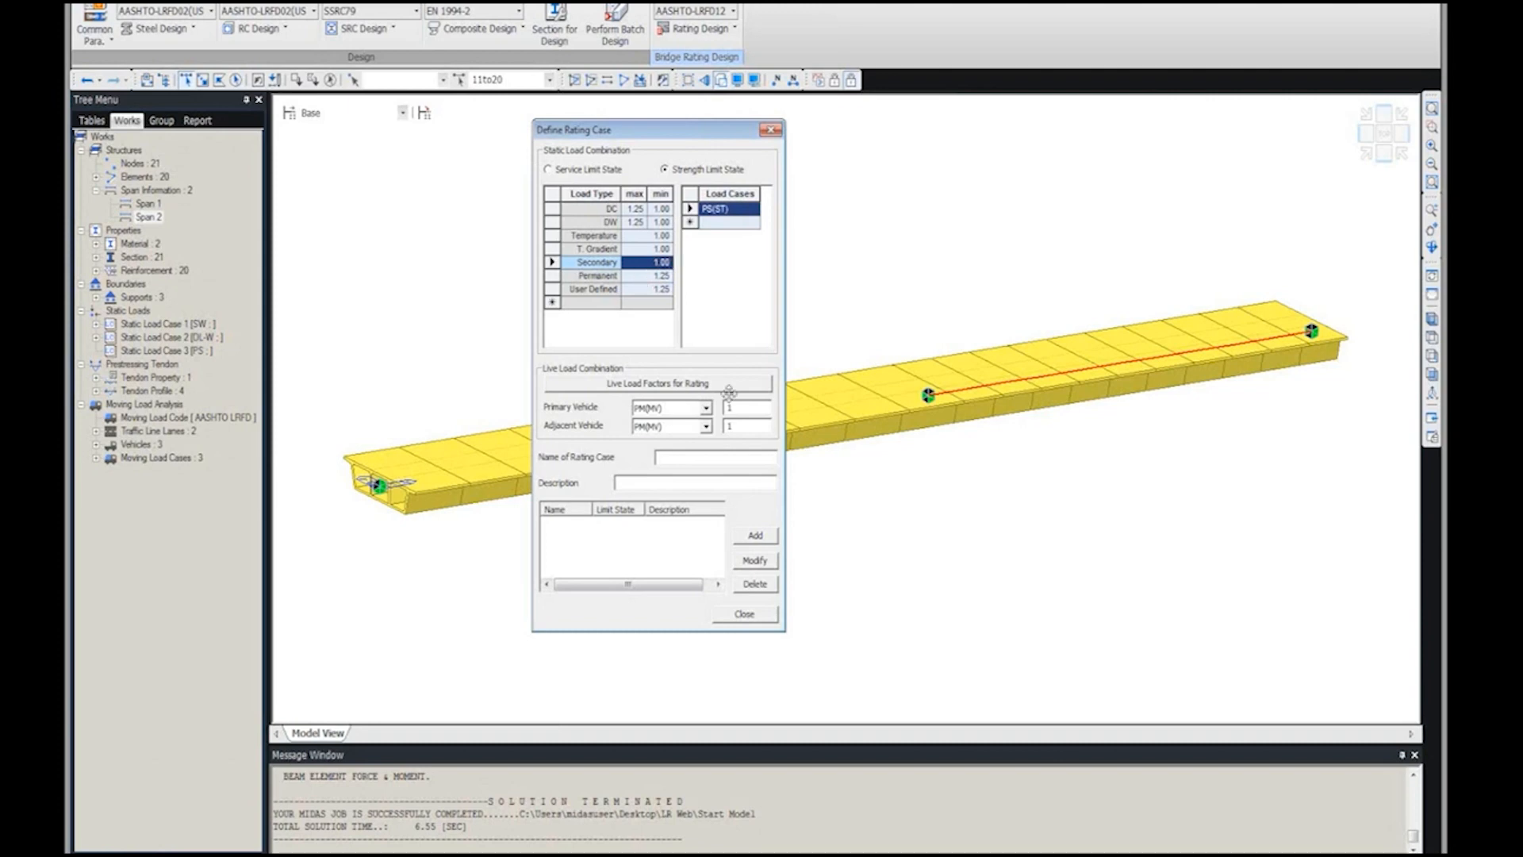
Set the primary vehicle to PM(MV) with factor 1.75 and the adjacent vehicle to TRK(MV) with factor 1.1.
{"action": "left_click", "coordinate": [706, 408]}
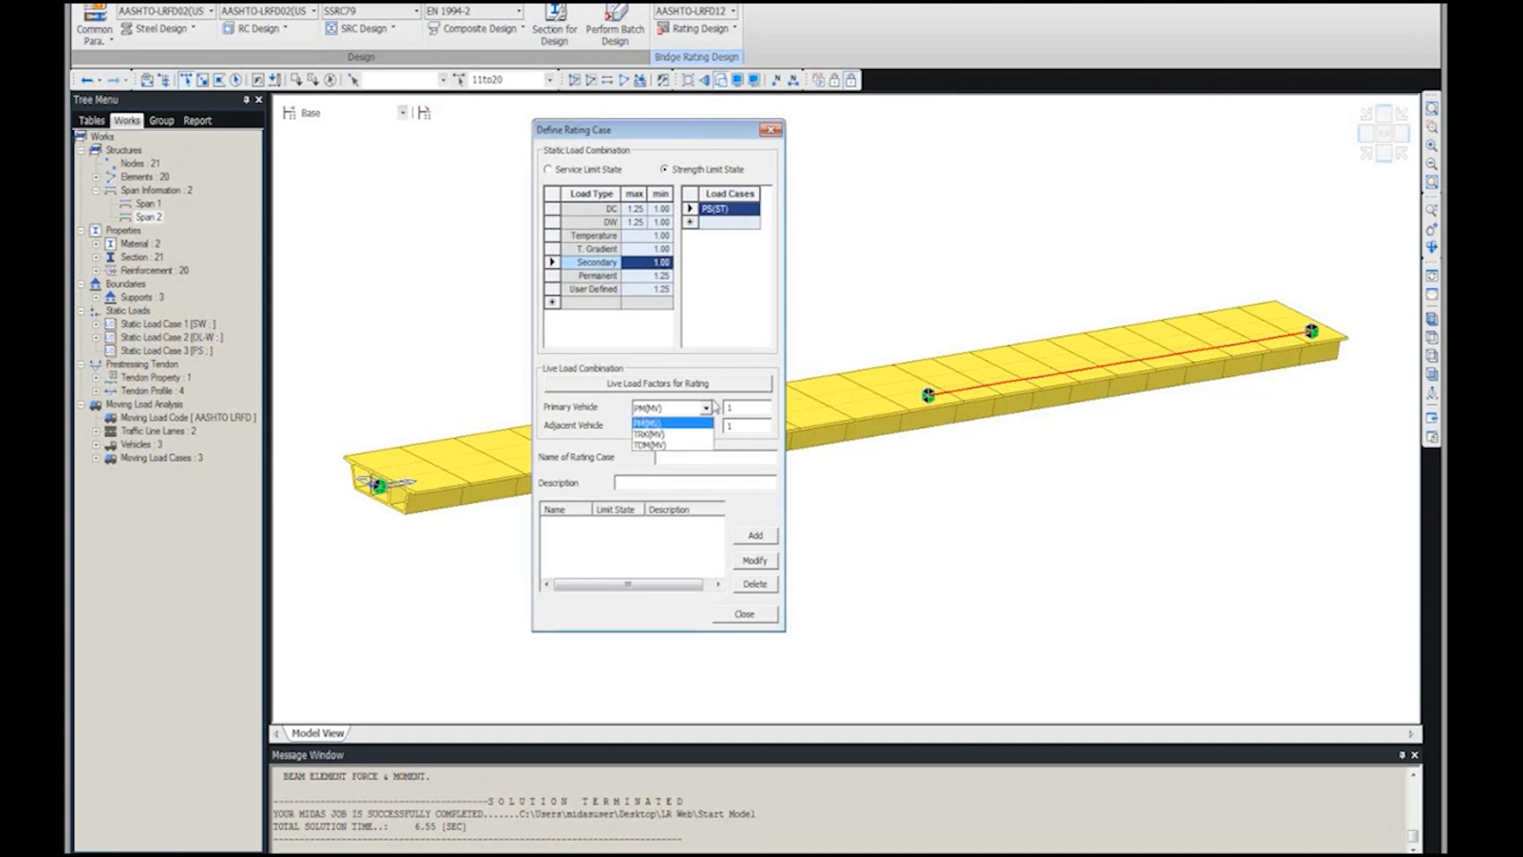
{"action": "left_click", "coordinate": [658, 425]}
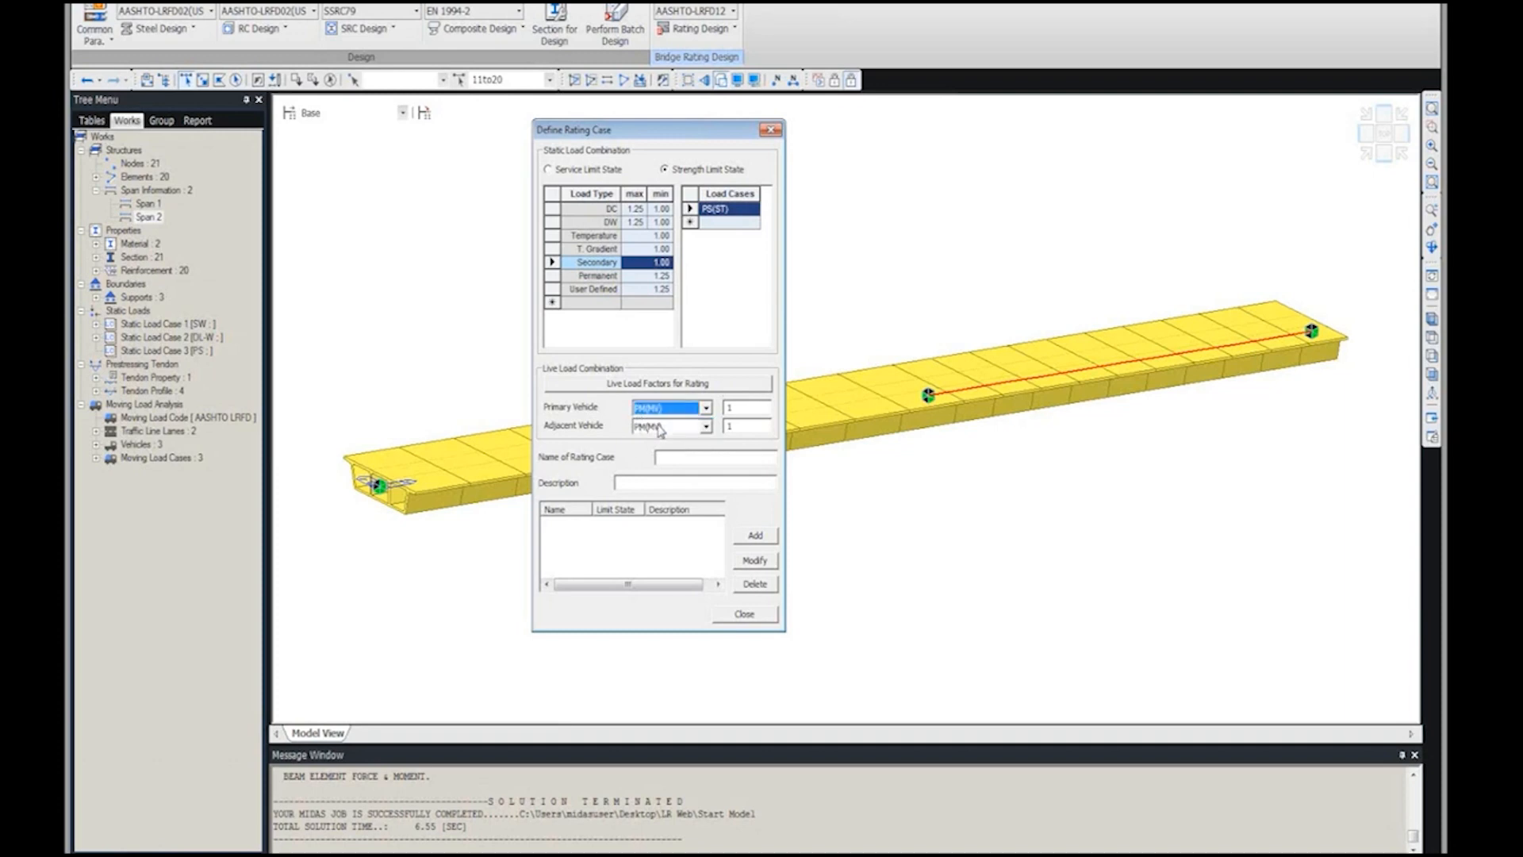
{"action": "double_click", "coordinate": [738, 407]}
{"action": "type", "text": "1"}
{"action": "type", "text": ".75"}
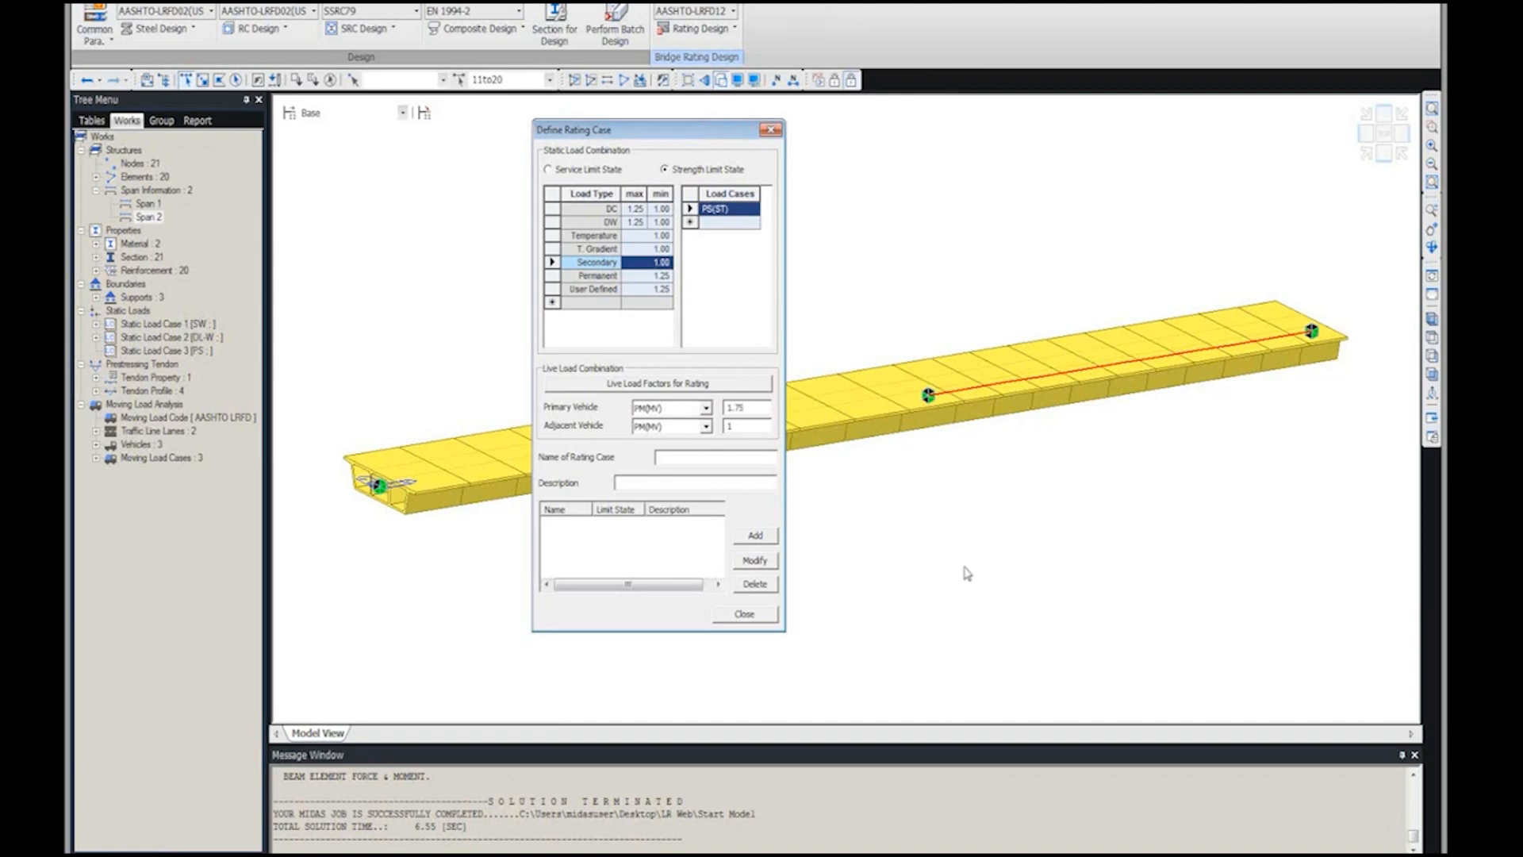
{"action": "left_click", "coordinate": [706, 427]}
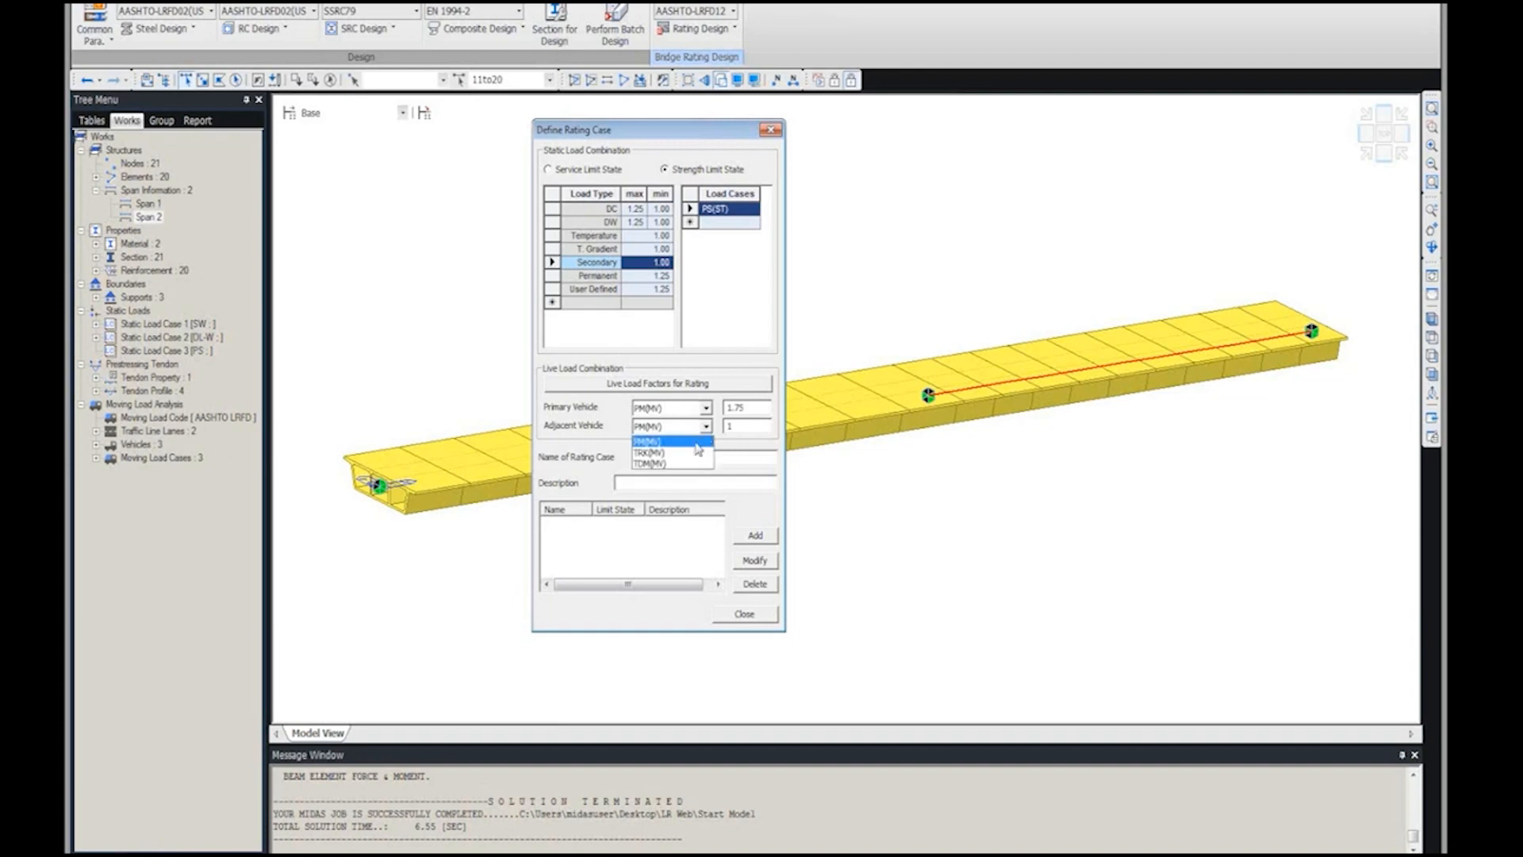
{"action": "left_click", "coordinate": [684, 454]}
{"action": "left_click", "coordinate": [740, 427]}
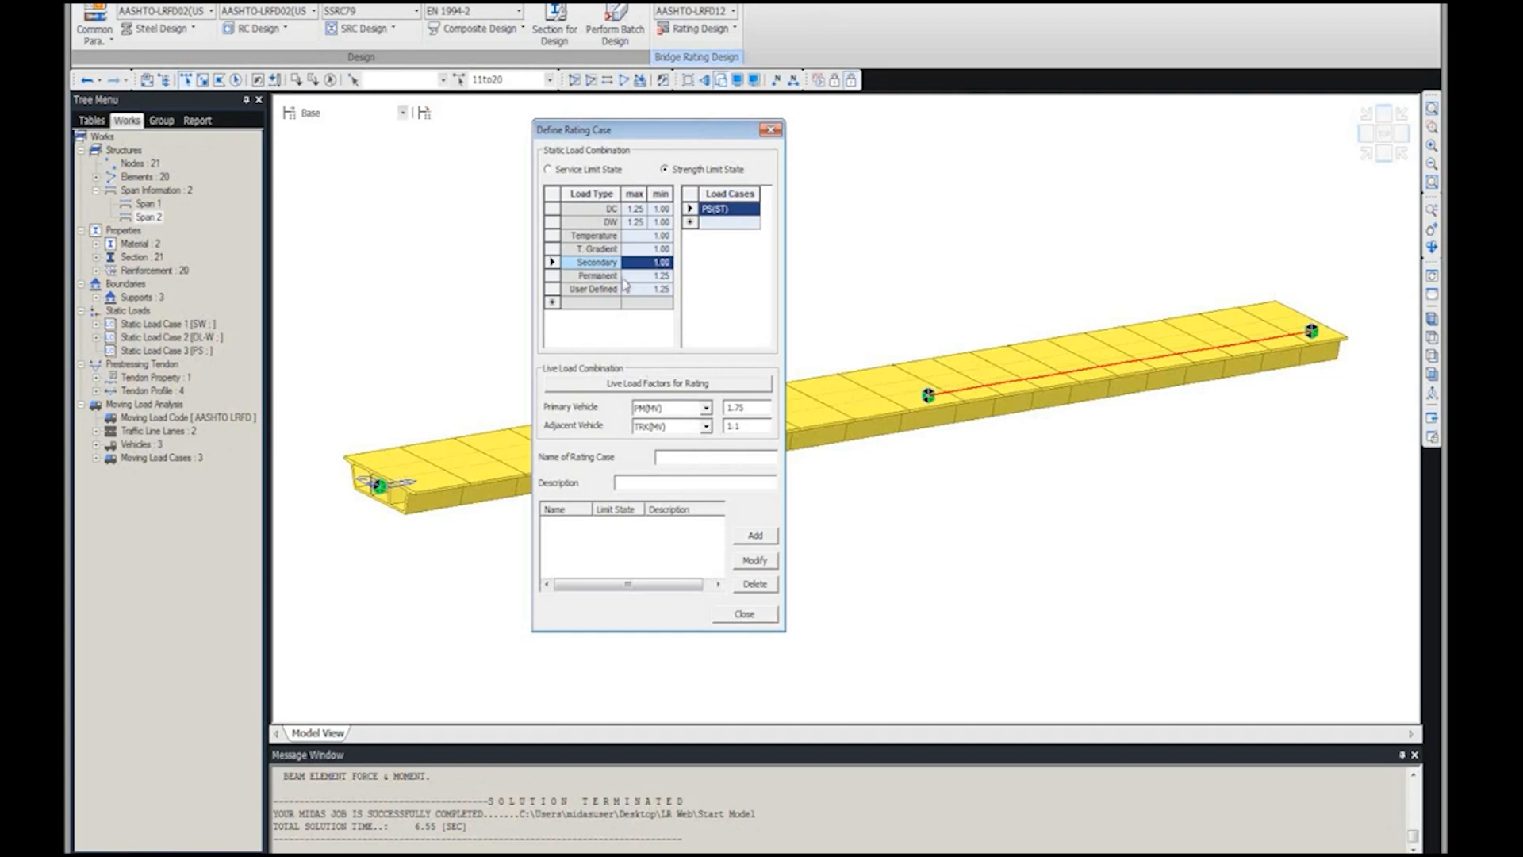
Name the rating case Strength and add it to the list of rating cases.
{"action": "left_click", "coordinate": [681, 460]}
{"action": "type", "text": "Strength"}
{"action": "left_click", "coordinate": [754, 538]}
Switch to the service limit state, check the DW and Secondary load cases, and set the vehicle factors to 1.15 primary and 1 adjacent.
{"action": "left_click", "coordinate": [588, 170]}
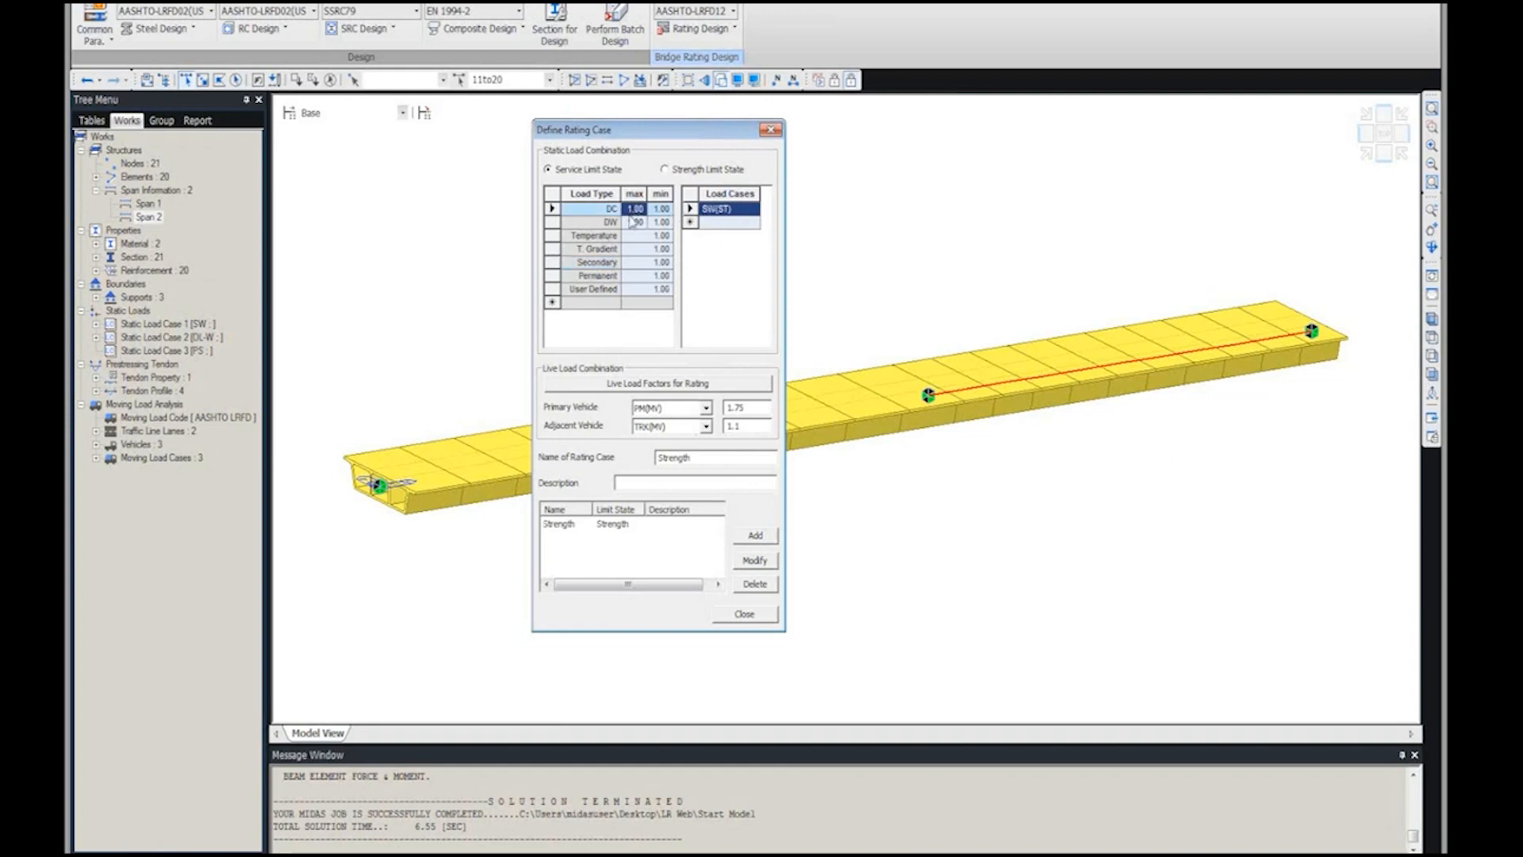
{"action": "left_click", "coordinate": [619, 223]}
{"action": "left_click", "coordinate": [597, 263]}
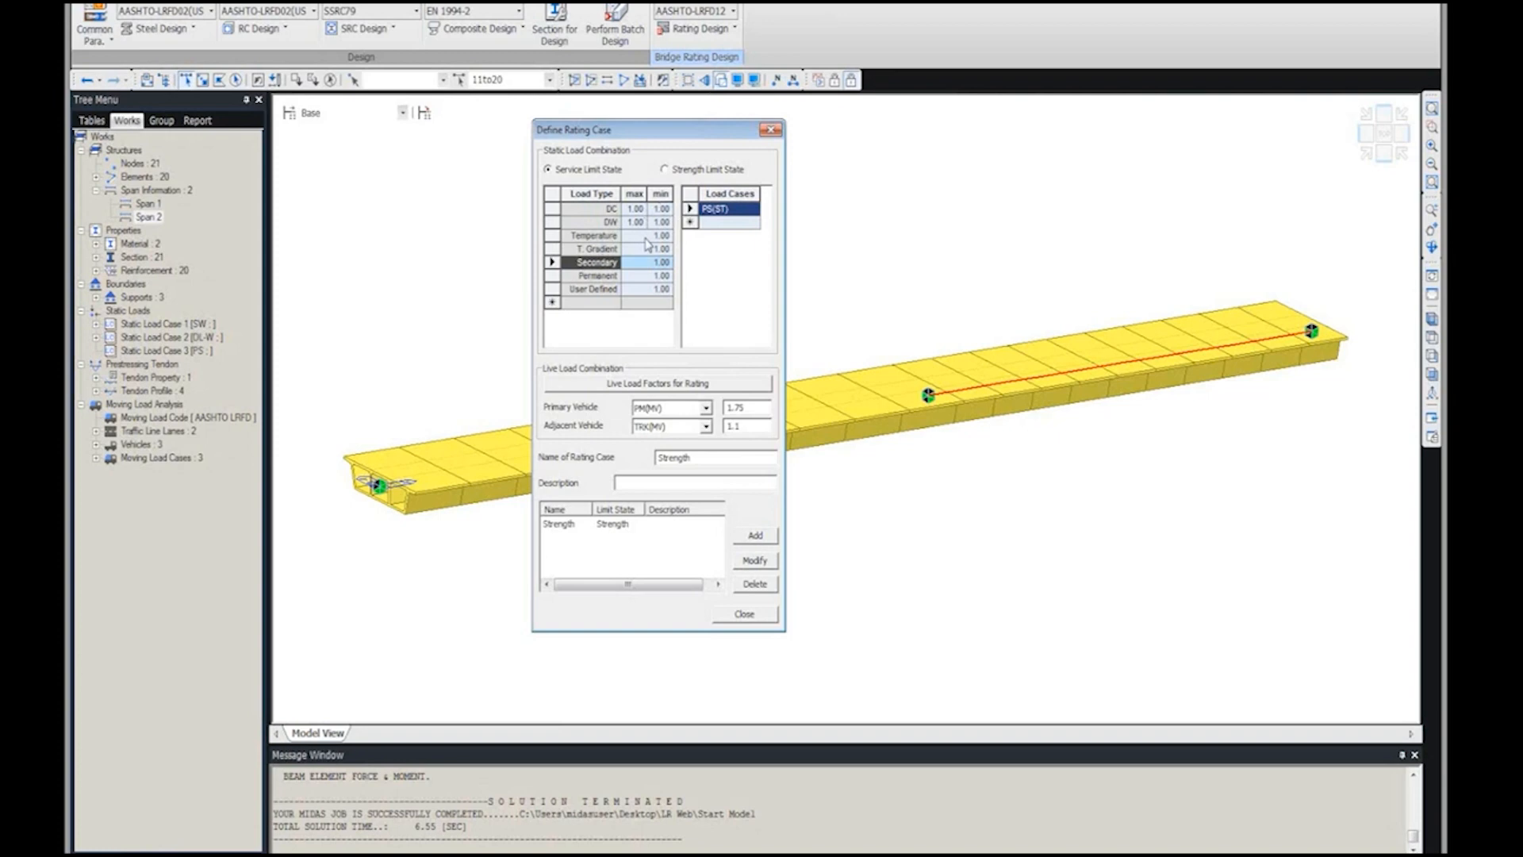
{"action": "left_click", "coordinate": [751, 406]}
{"action": "type", "text": "15"}
{"action": "key", "text": "BackSpace"}
{"action": "key", "text": "BackSpace"}
Name the service limit state rating case Service, add it to the list and close the rating case definition.
{"action": "left_click", "coordinate": [748, 538]}
{"action": "left_click", "coordinate": [760, 419]}
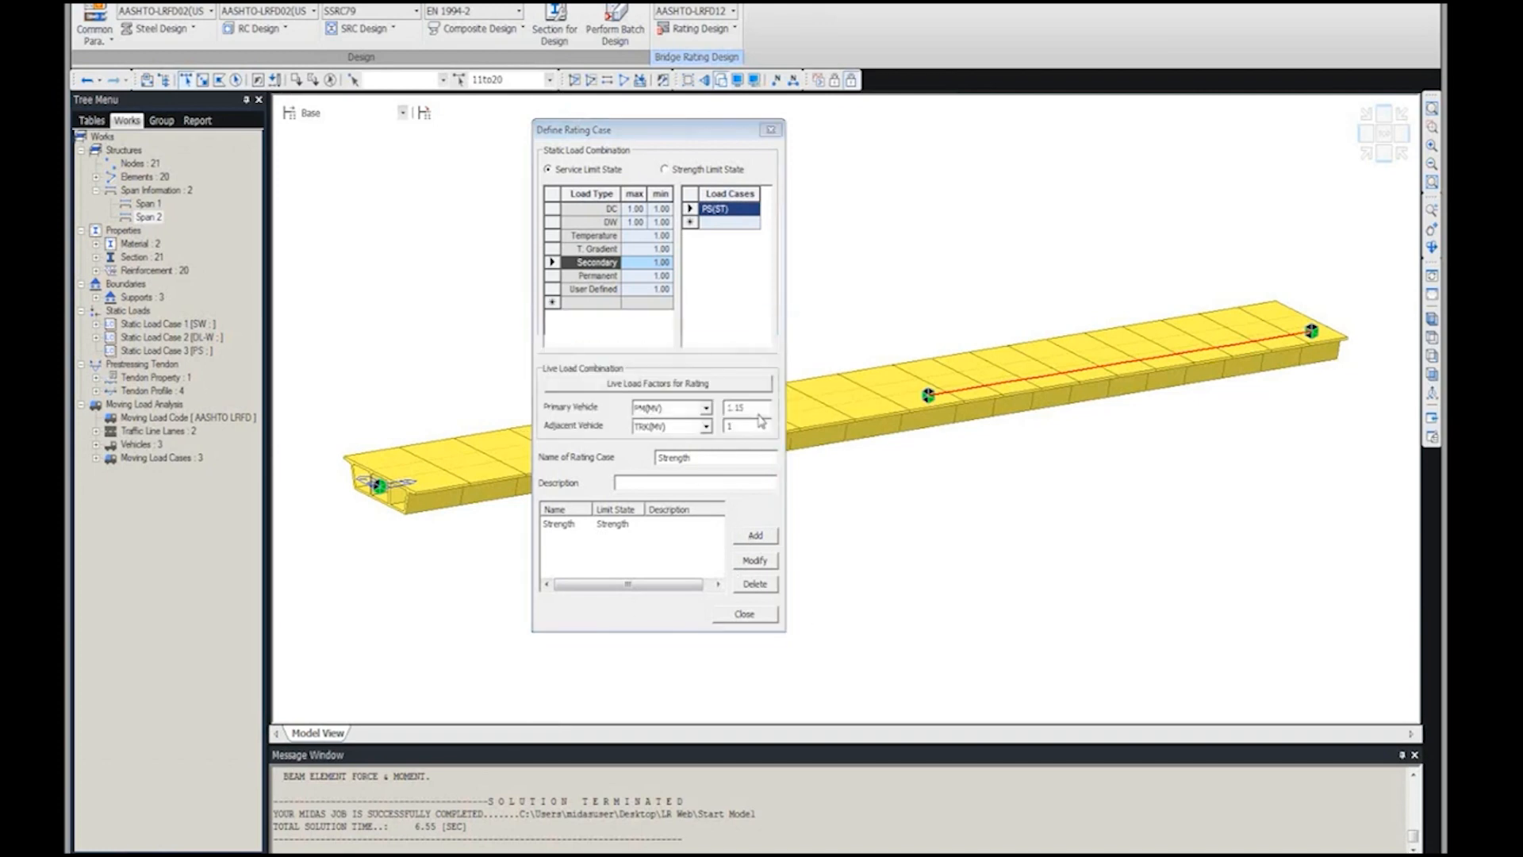
{"action": "type", "text": "Service"}
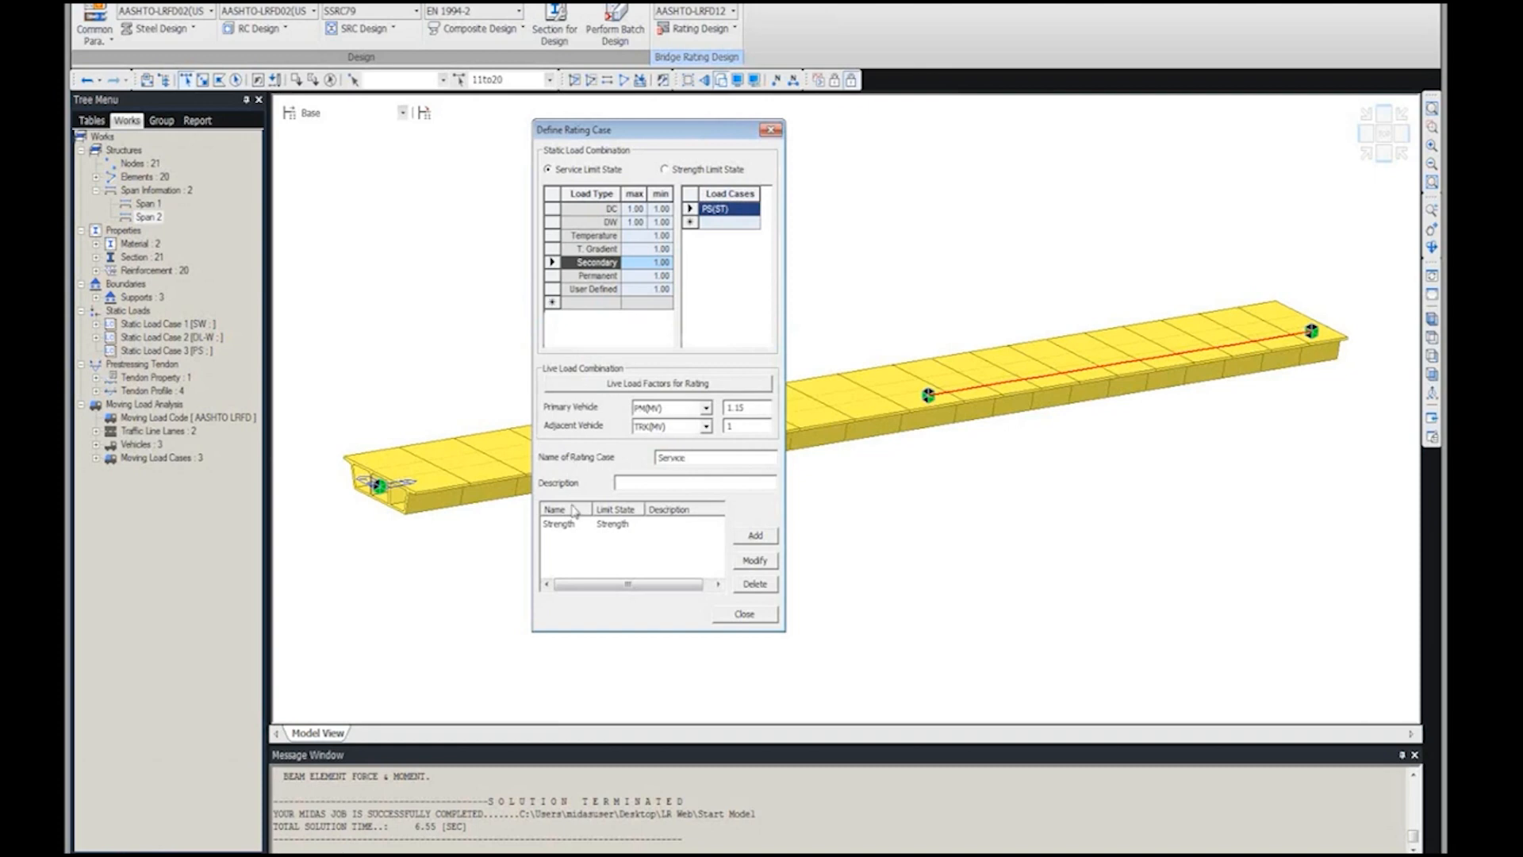
{"action": "left_click", "coordinate": [753, 537]}
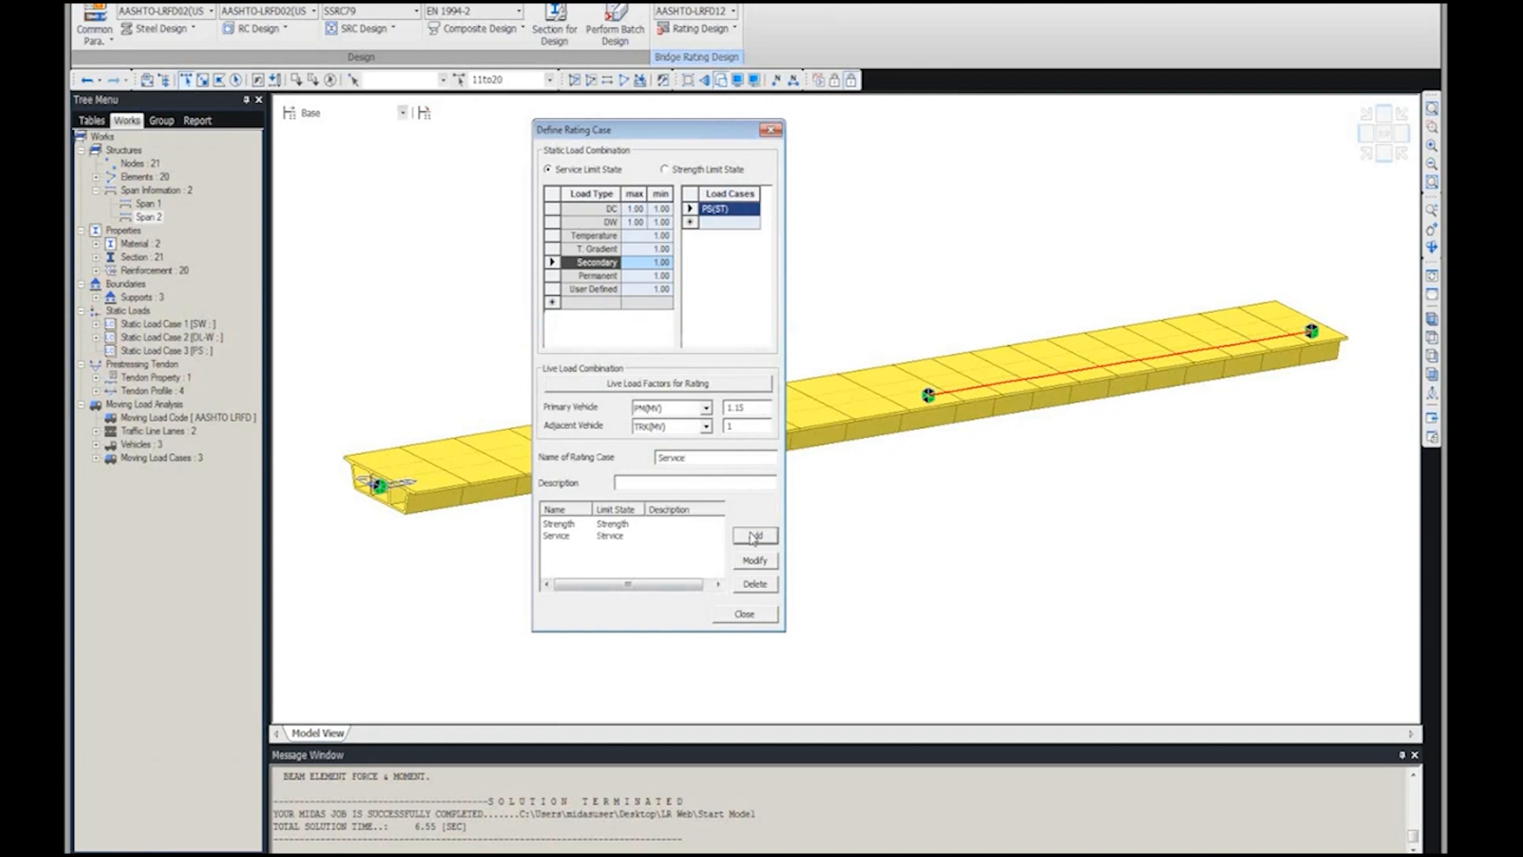
{"action": "left_click", "coordinate": [746, 615]}
Review the defined rating cases and their load factors, leaving the definition as it is.
{"action": "left_click", "coordinate": [731, 39]}
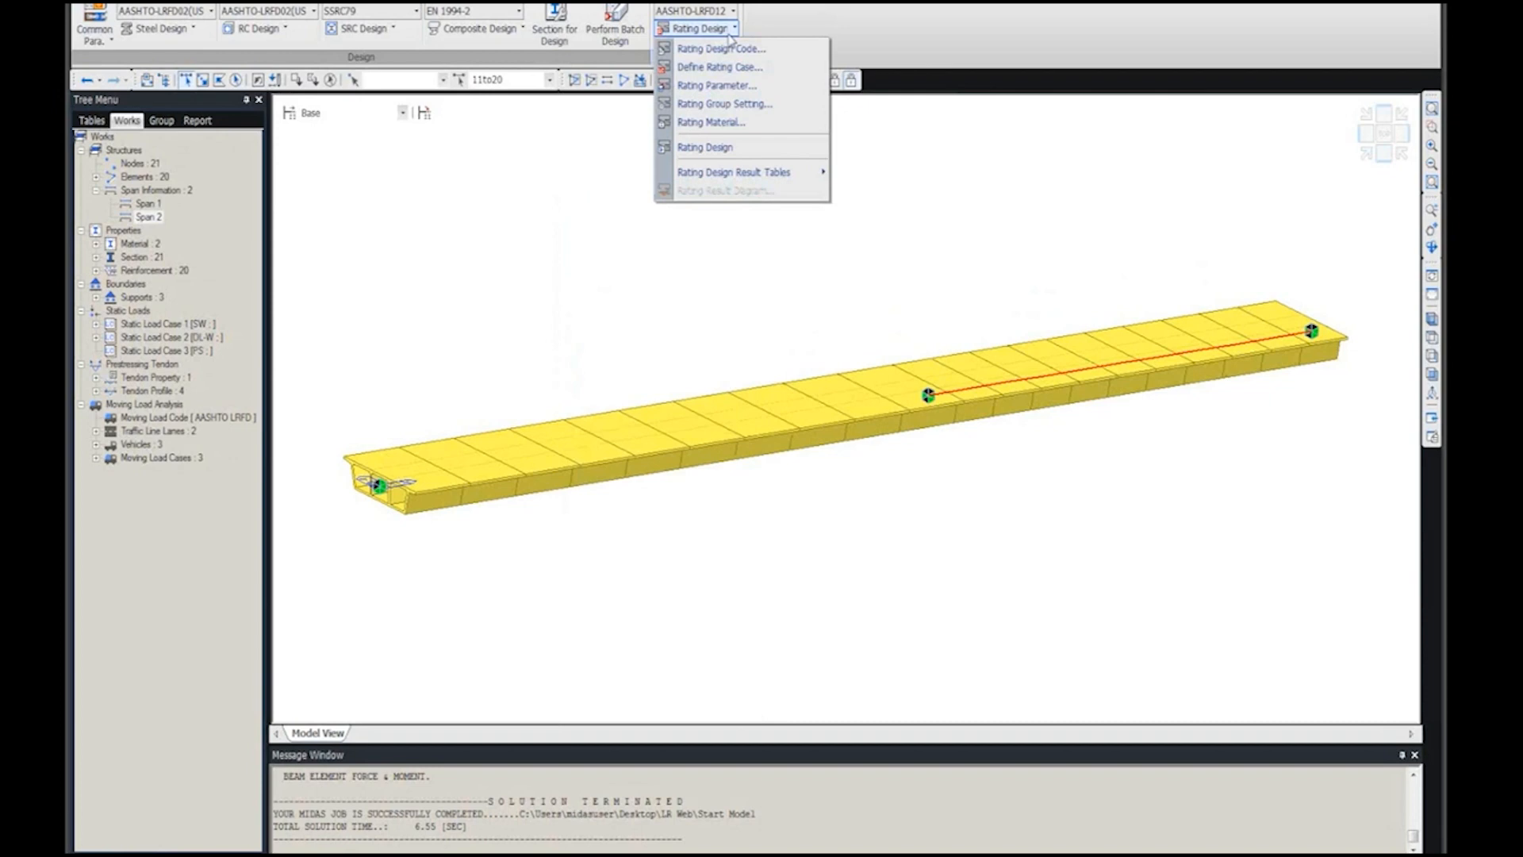
{"action": "left_click", "coordinate": [771, 68]}
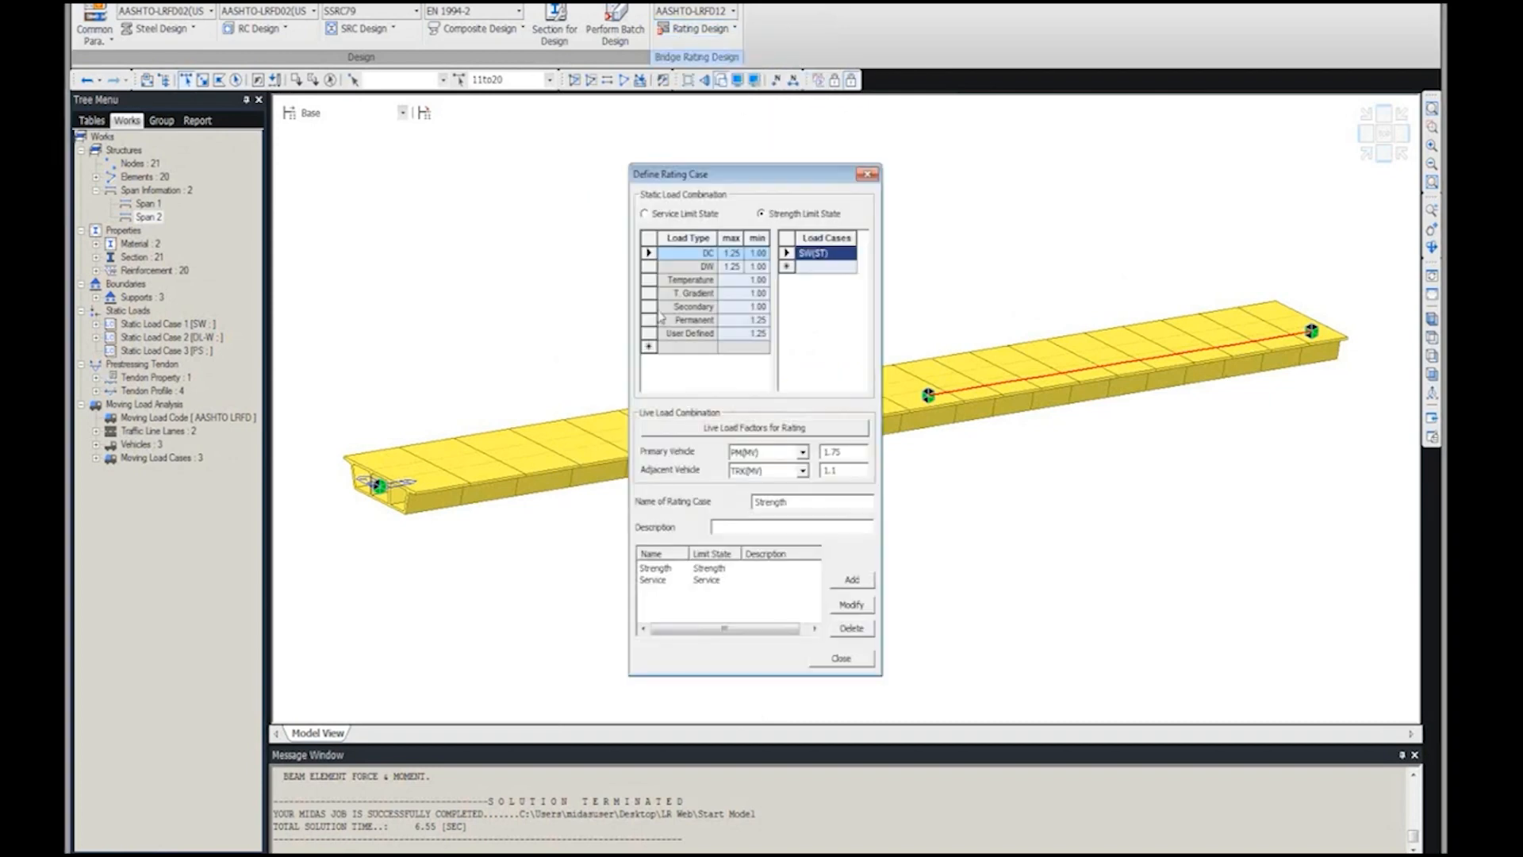
{"action": "left_click", "coordinate": [867, 175]}
{"action": "left_click", "coordinate": [731, 29]}
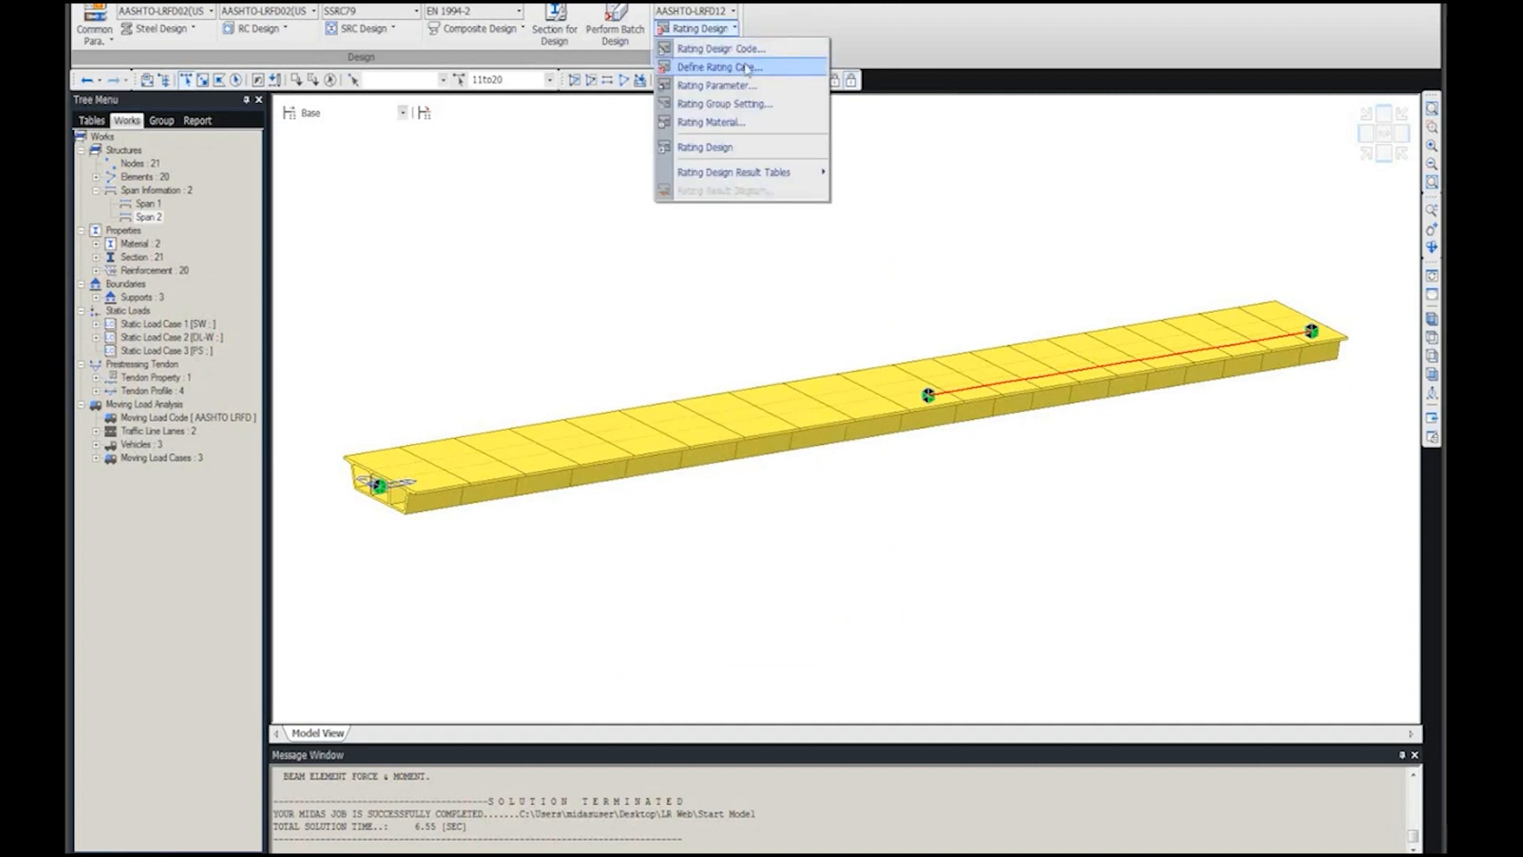
{"action": "left_click", "coordinate": [750, 86]}
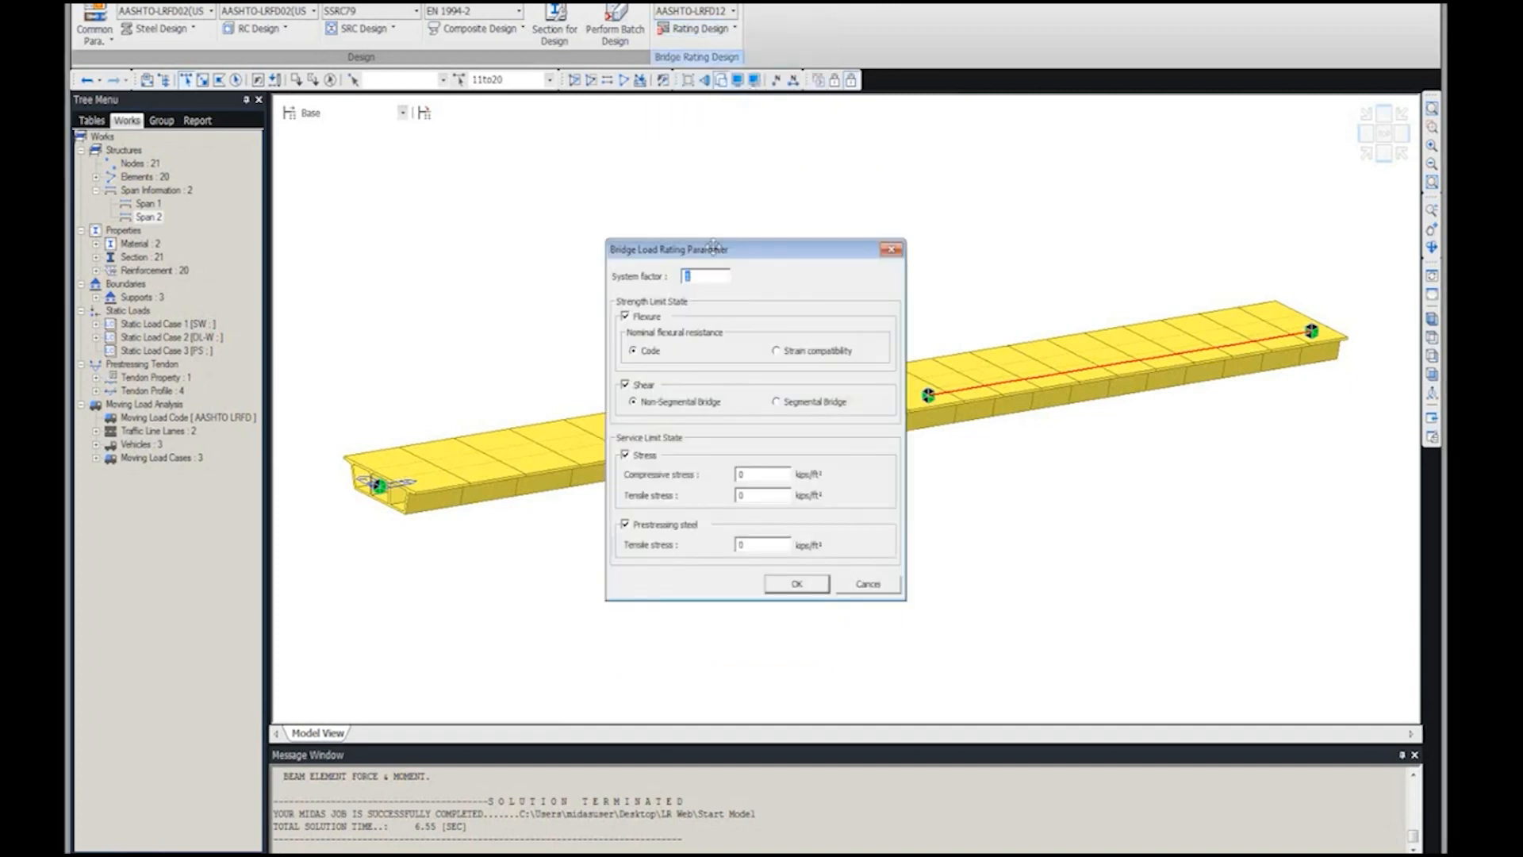
{"action": "left_click_drag", "start_coordinate": [714, 248], "coordinate": [632, 192]}
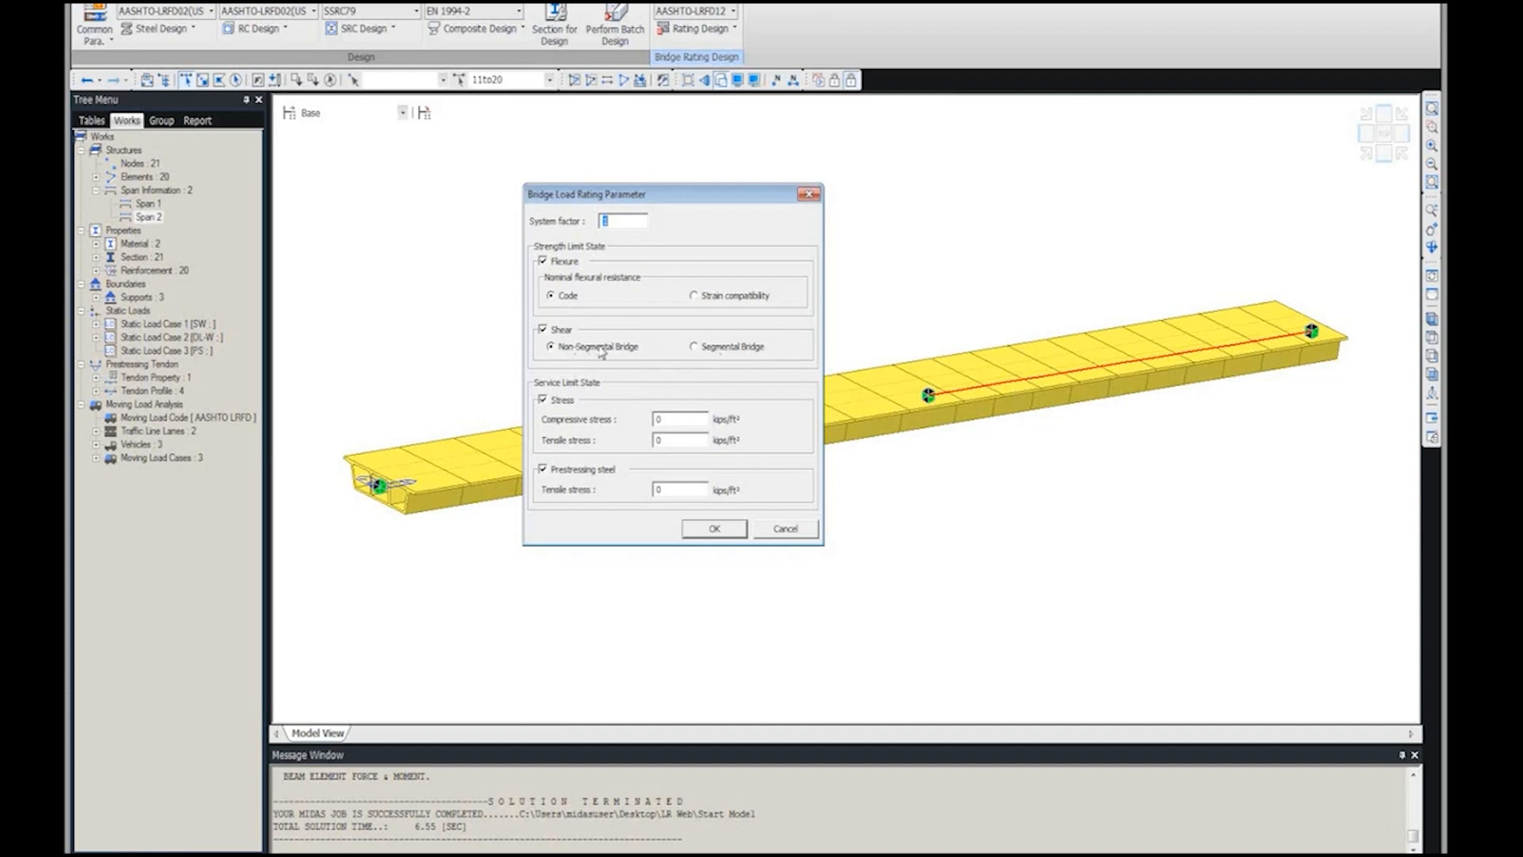
{"action": "double_click", "coordinate": [660, 419]}
{"action": "type", "text": "3.5"}
{"action": "left_click", "coordinate": [785, 530]}
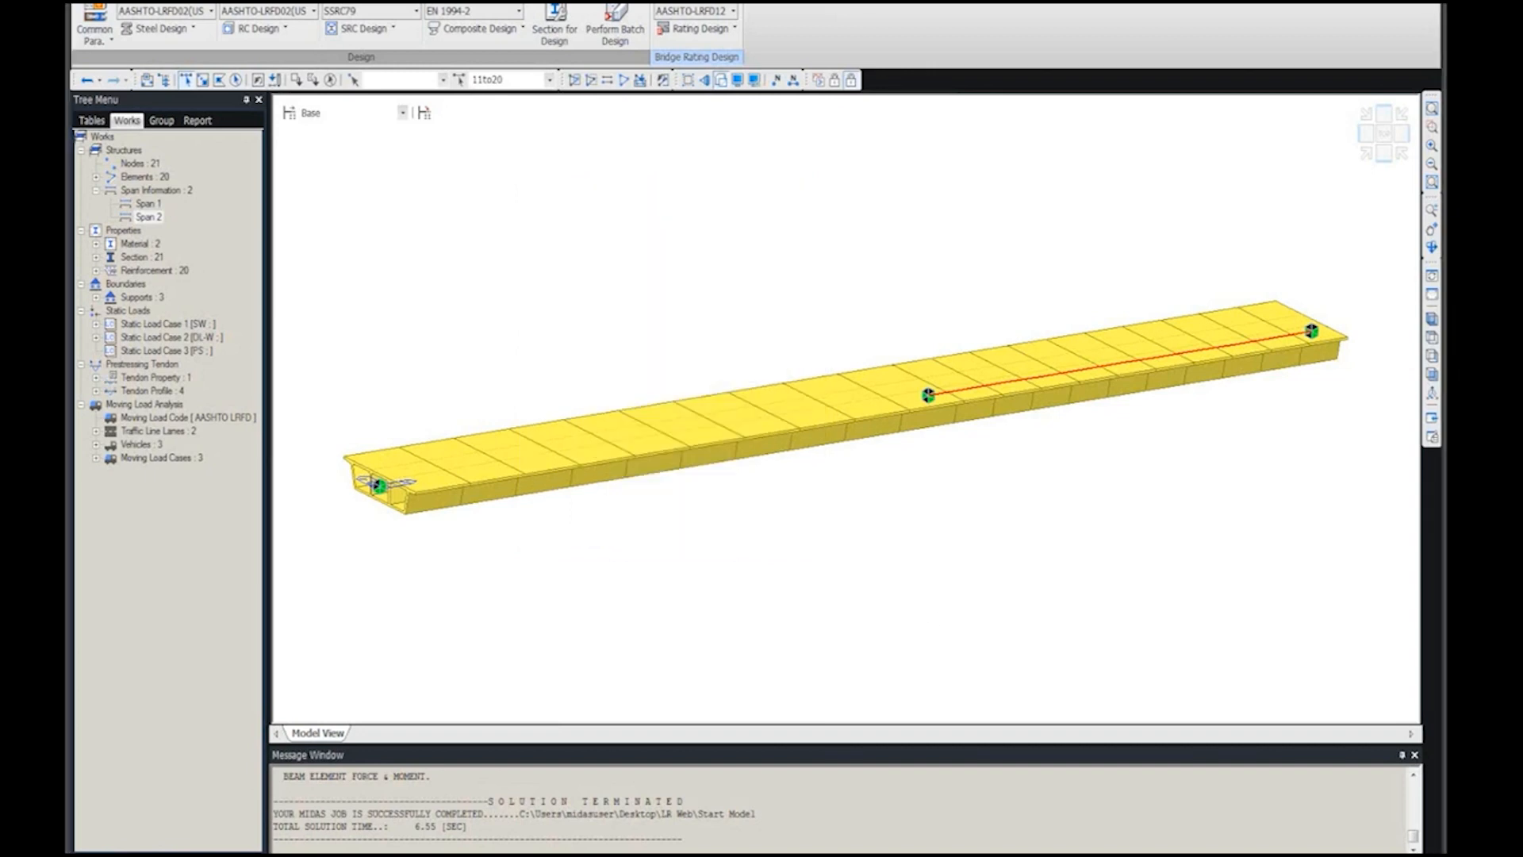
Set the service limit rating parameters to 3.5 kips/in² compressive and 1 kips/in² tensile concrete stress, and 30 kips/in² prestressing steel tensile stress.
{"action": "left_click", "coordinate": [1202, 855]}
{"action": "left_click", "coordinate": [1189, 853]}
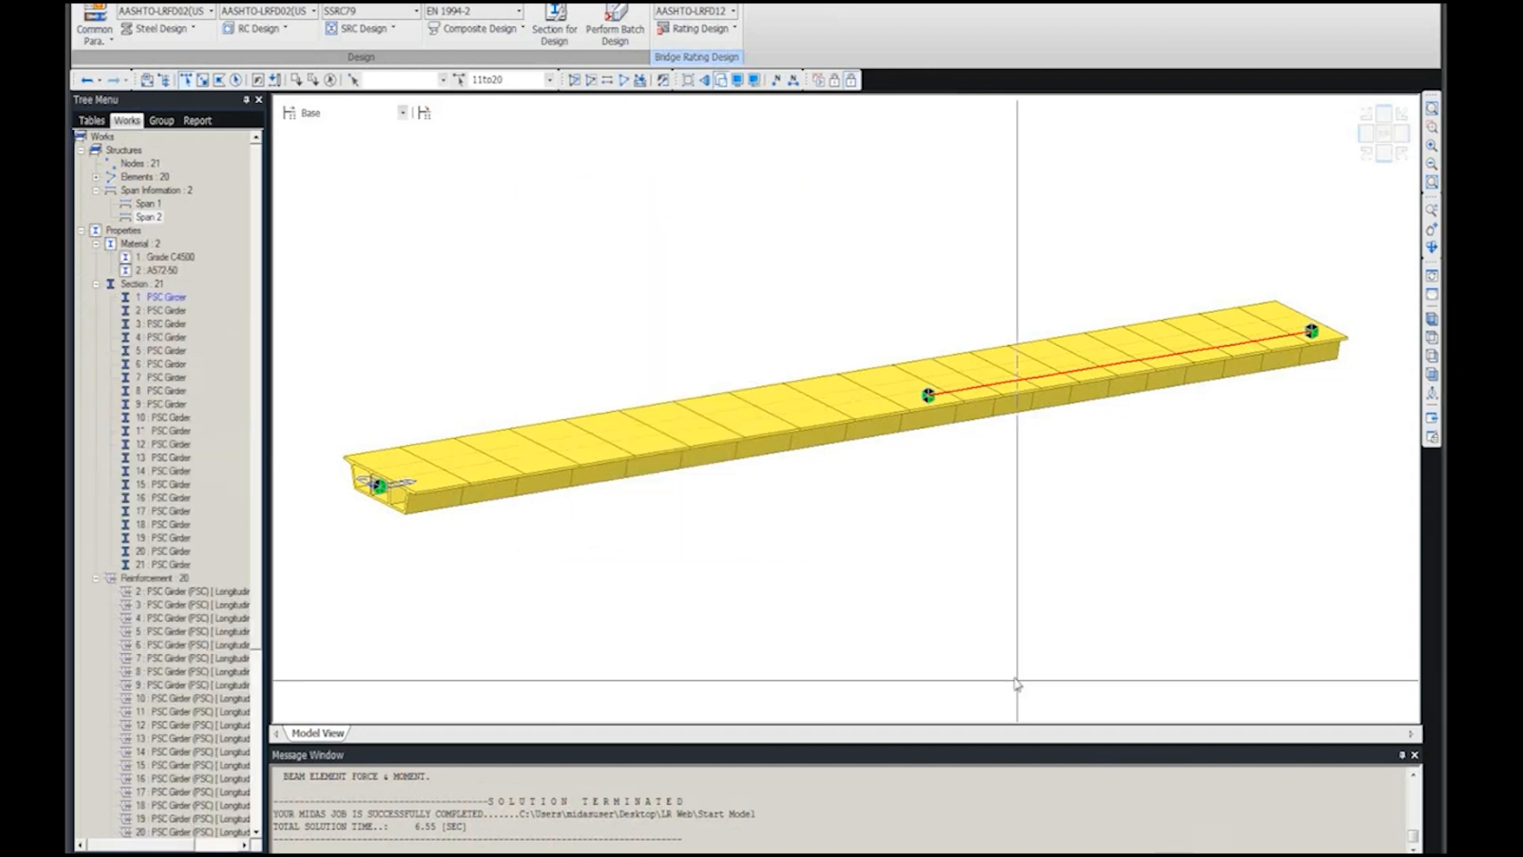
{"action": "left_click", "coordinate": [698, 28]}
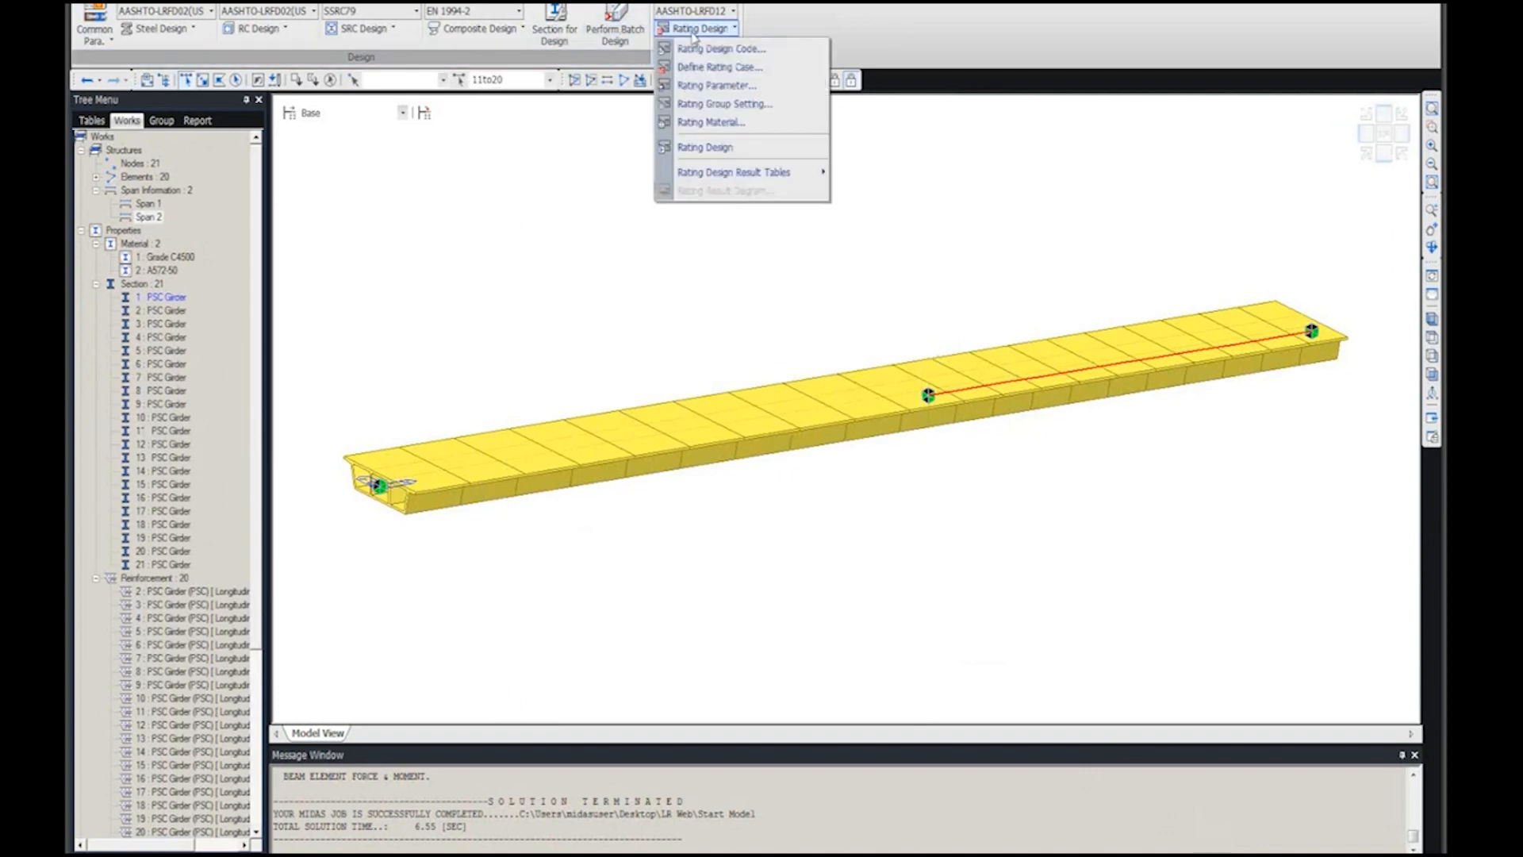
{"action": "left_click", "coordinate": [710, 84]}
{"action": "double_click", "coordinate": [750, 475]}
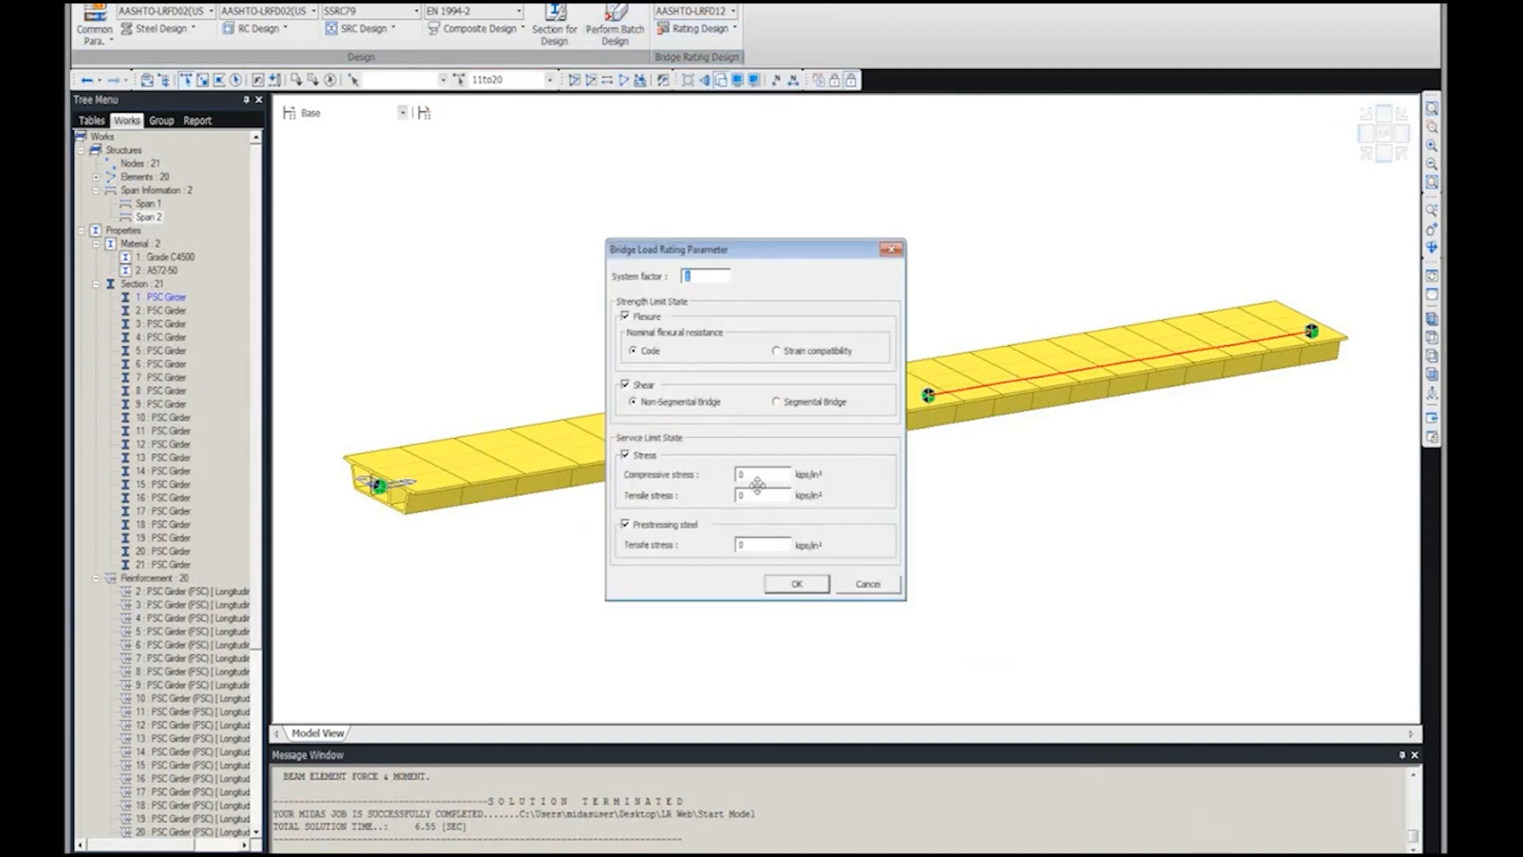
{"action": "type", "text": "3.5"}
{"action": "double_click", "coordinate": [753, 497]}
{"action": "type", "text": "1"}
{"action": "double_click", "coordinate": [745, 545]}
{"action": "type", "text": "30"}
{"action": "left_click", "coordinate": [796, 584]}
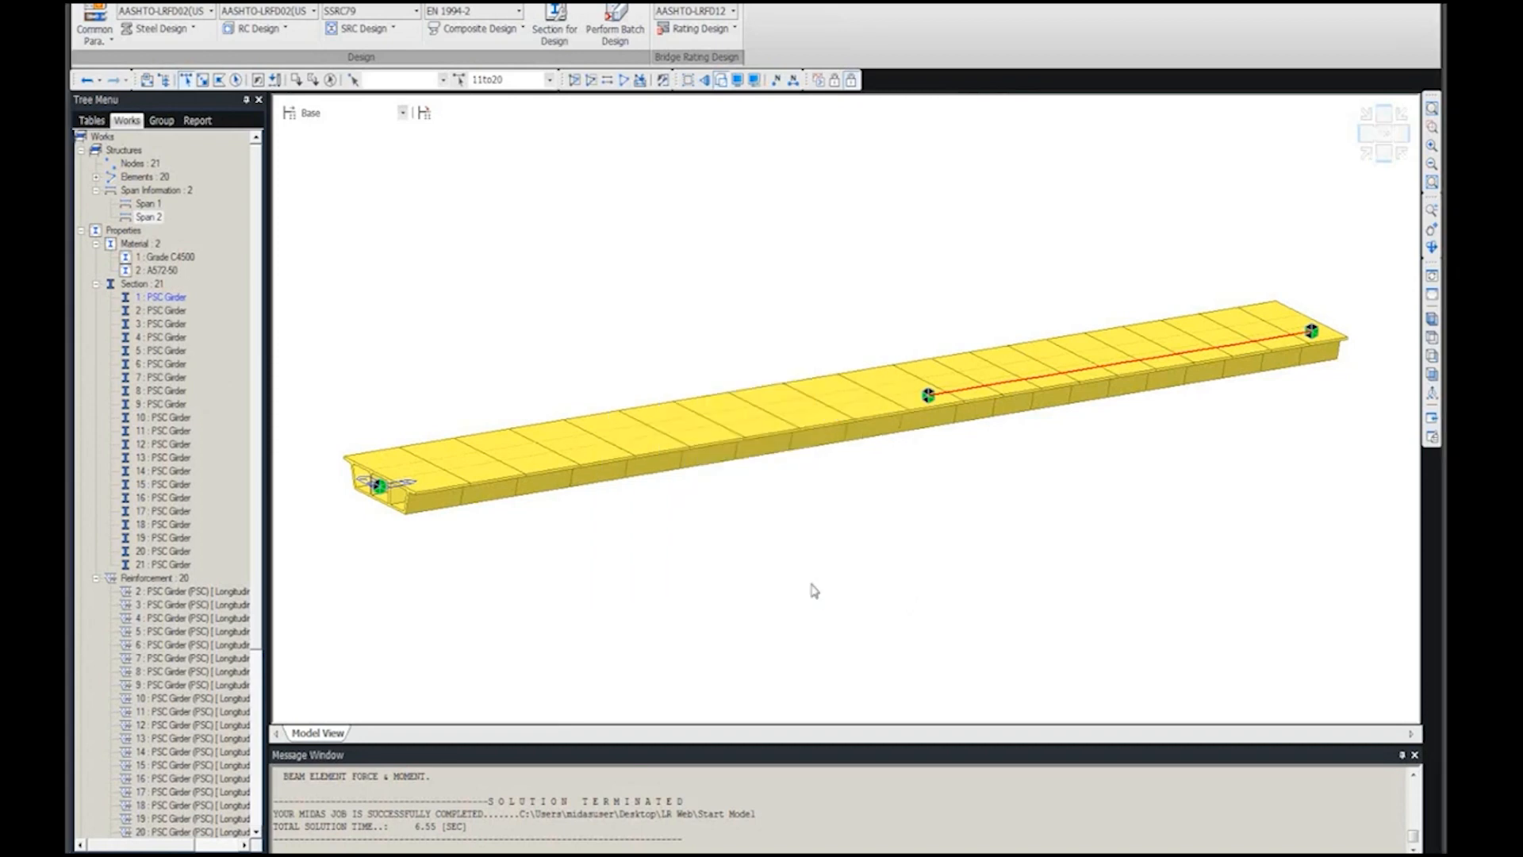
Add Span 1 and Span 2 as bridge rating groups checked at both the I-End and J-End, and close the group setting.
{"action": "left_click", "coordinate": [733, 29]}
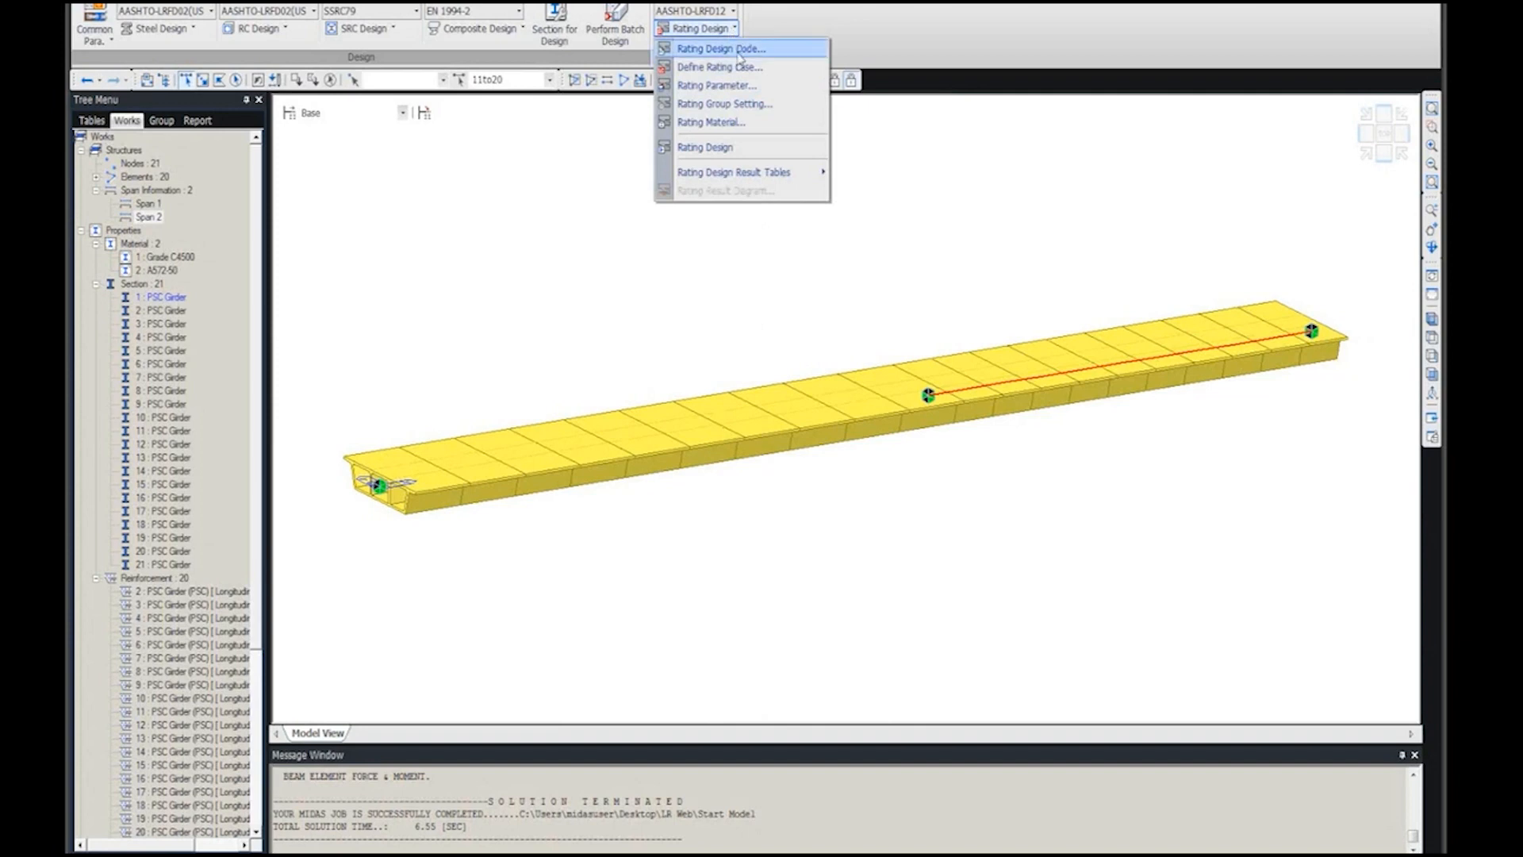
{"action": "left_click", "coordinate": [749, 103]}
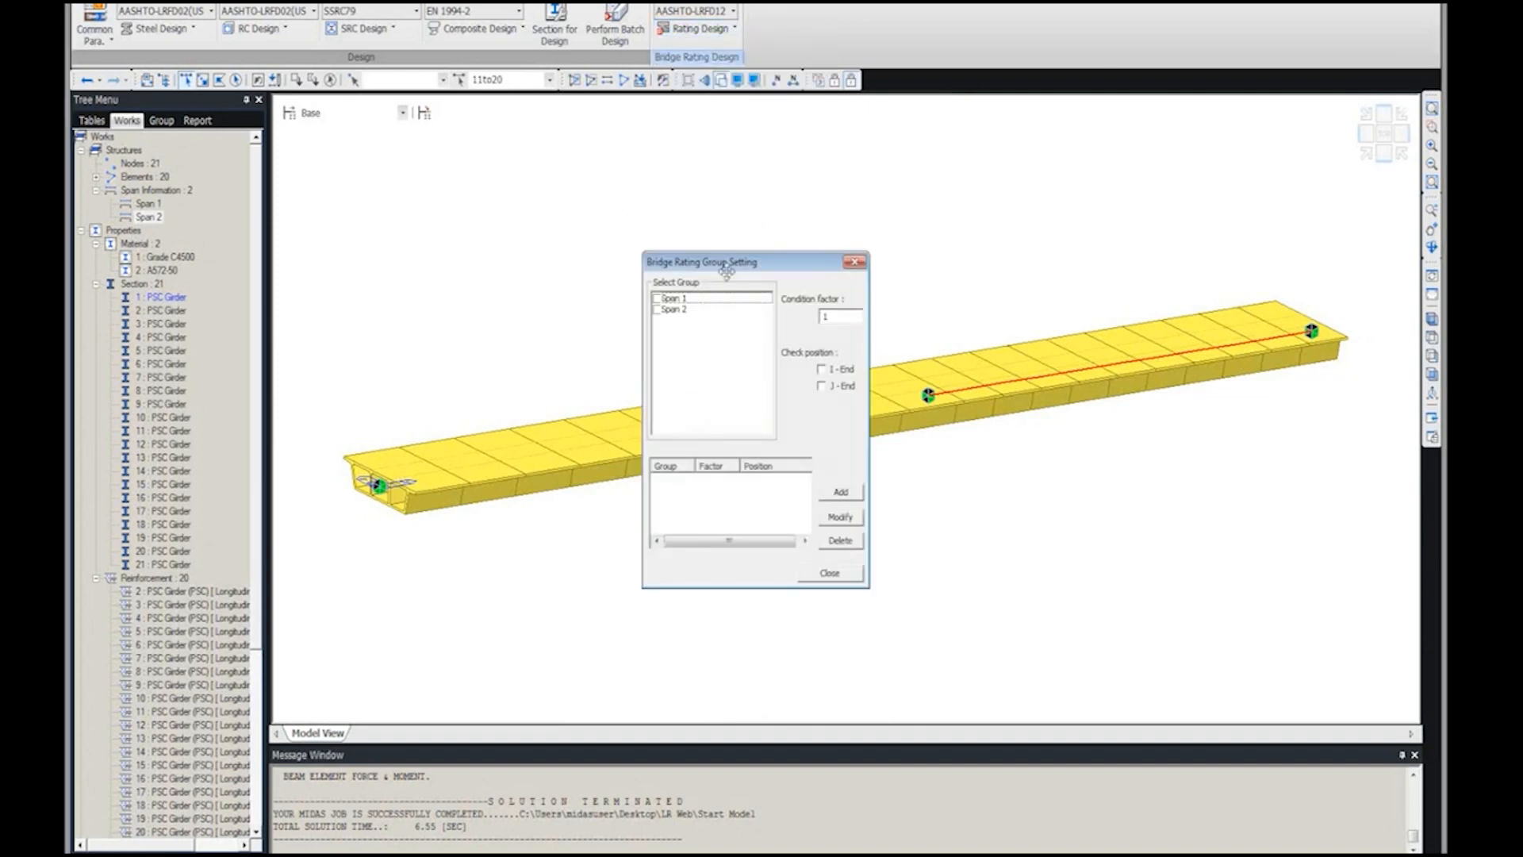
{"action": "left_click_drag", "start_coordinate": [726, 262], "coordinate": [654, 214]}
{"action": "left_click", "coordinate": [586, 250]}
{"action": "left_click", "coordinate": [587, 261]}
{"action": "left_click", "coordinate": [750, 321]}
{"action": "left_click", "coordinate": [751, 338]}
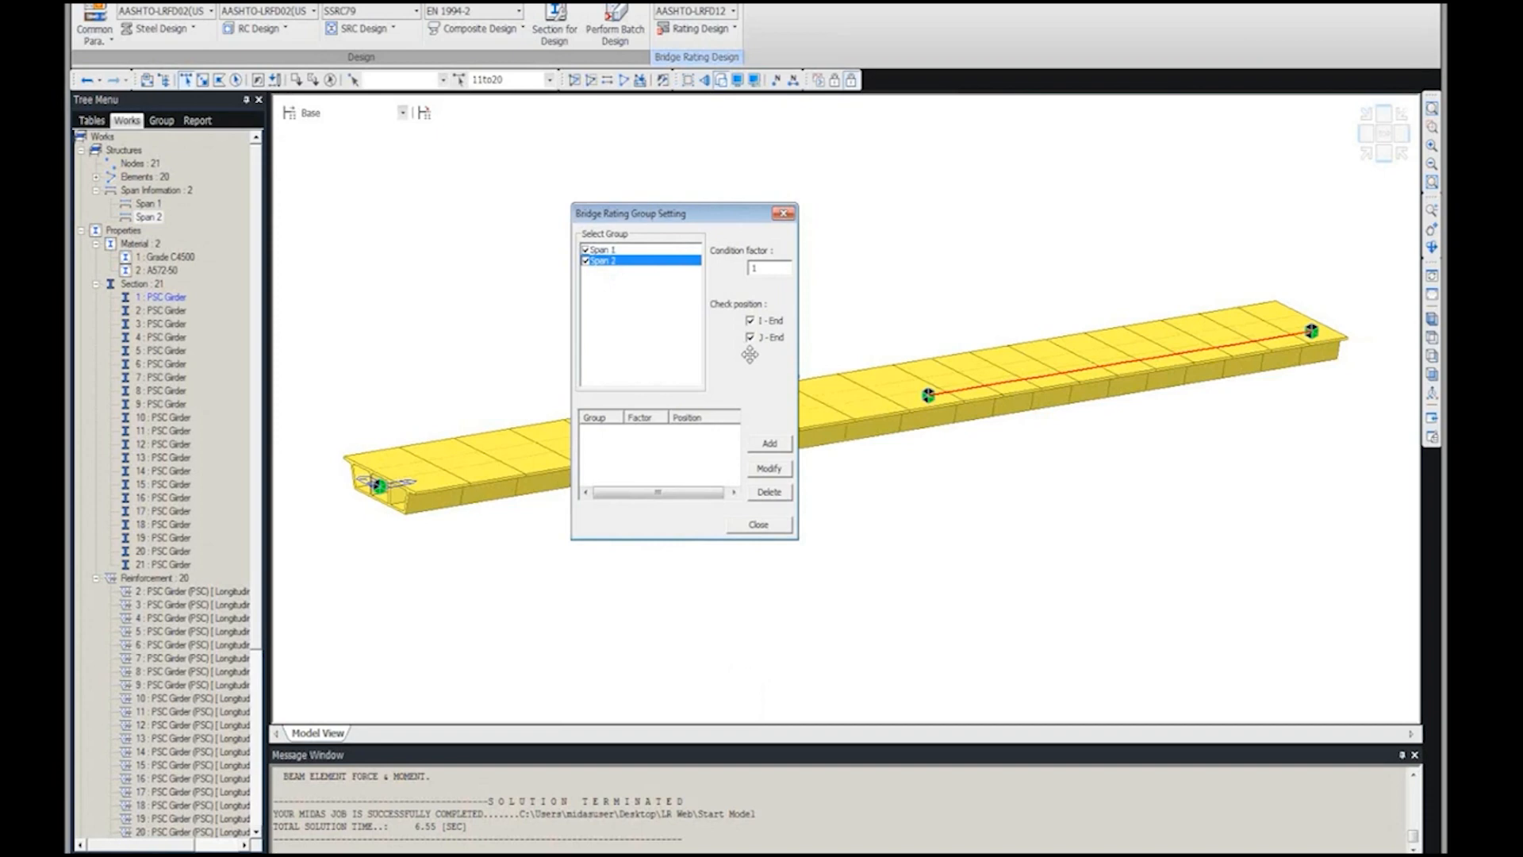
{"action": "left_click_drag", "start_coordinate": [709, 215], "coordinate": [836, 492]}
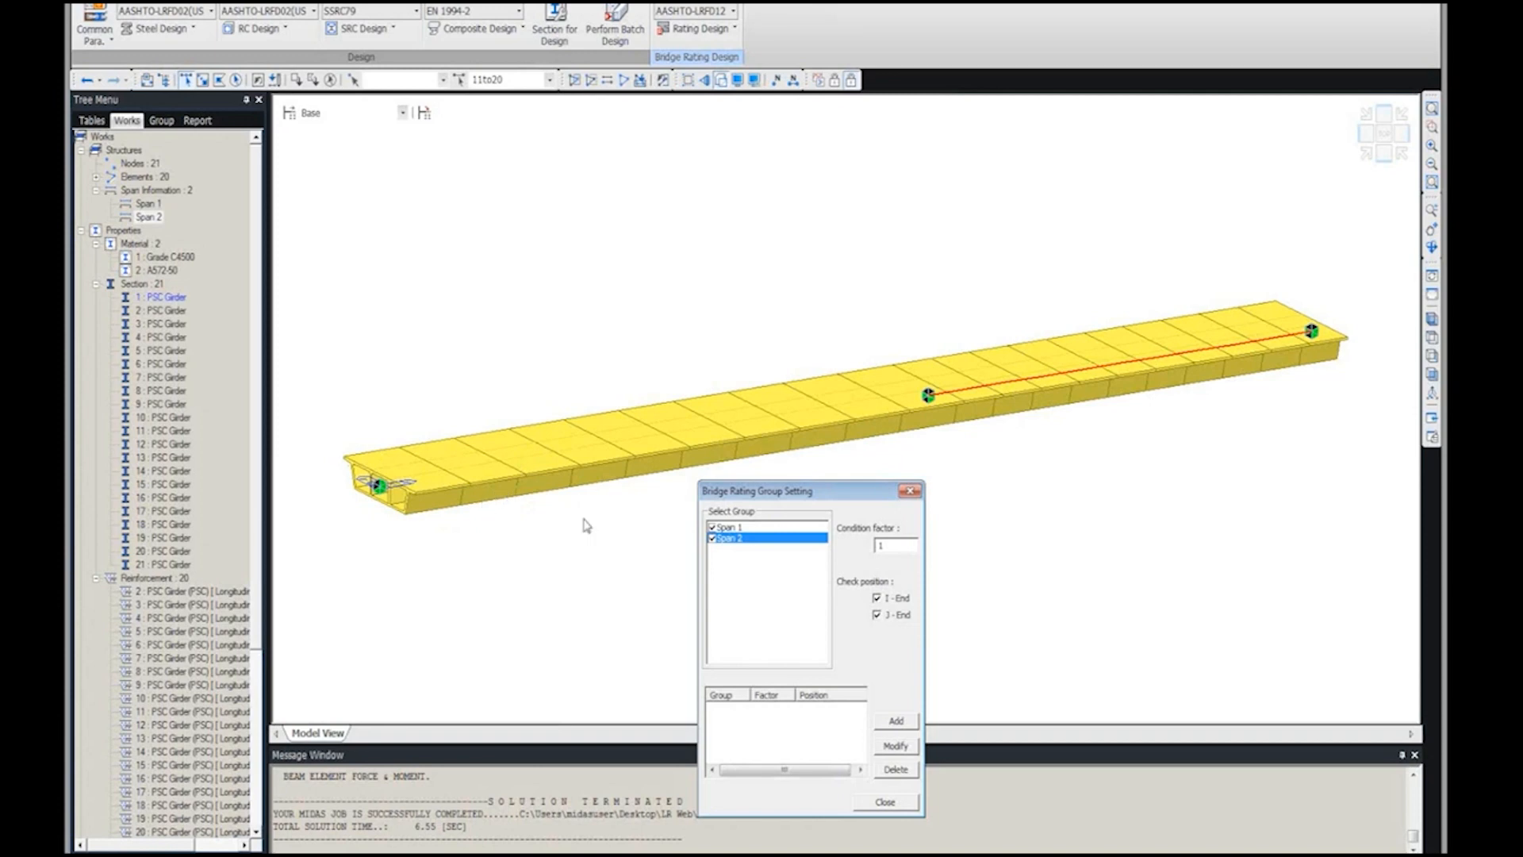
{"action": "left_click_drag", "start_coordinate": [759, 494], "coordinate": [760, 428]}
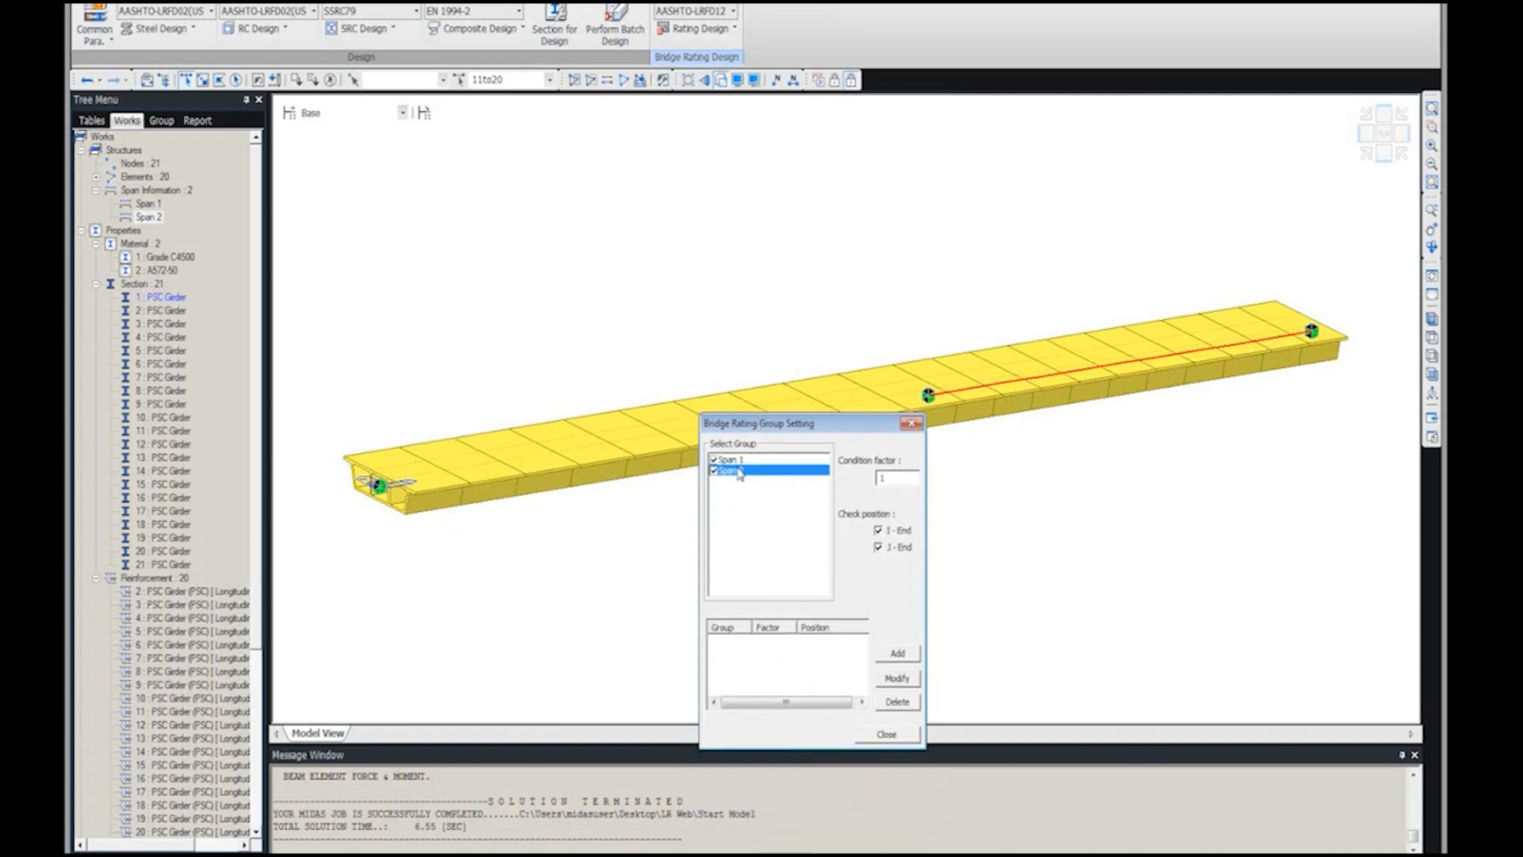
{"action": "left_click", "coordinate": [890, 655]}
{"action": "left_click", "coordinate": [886, 734]}
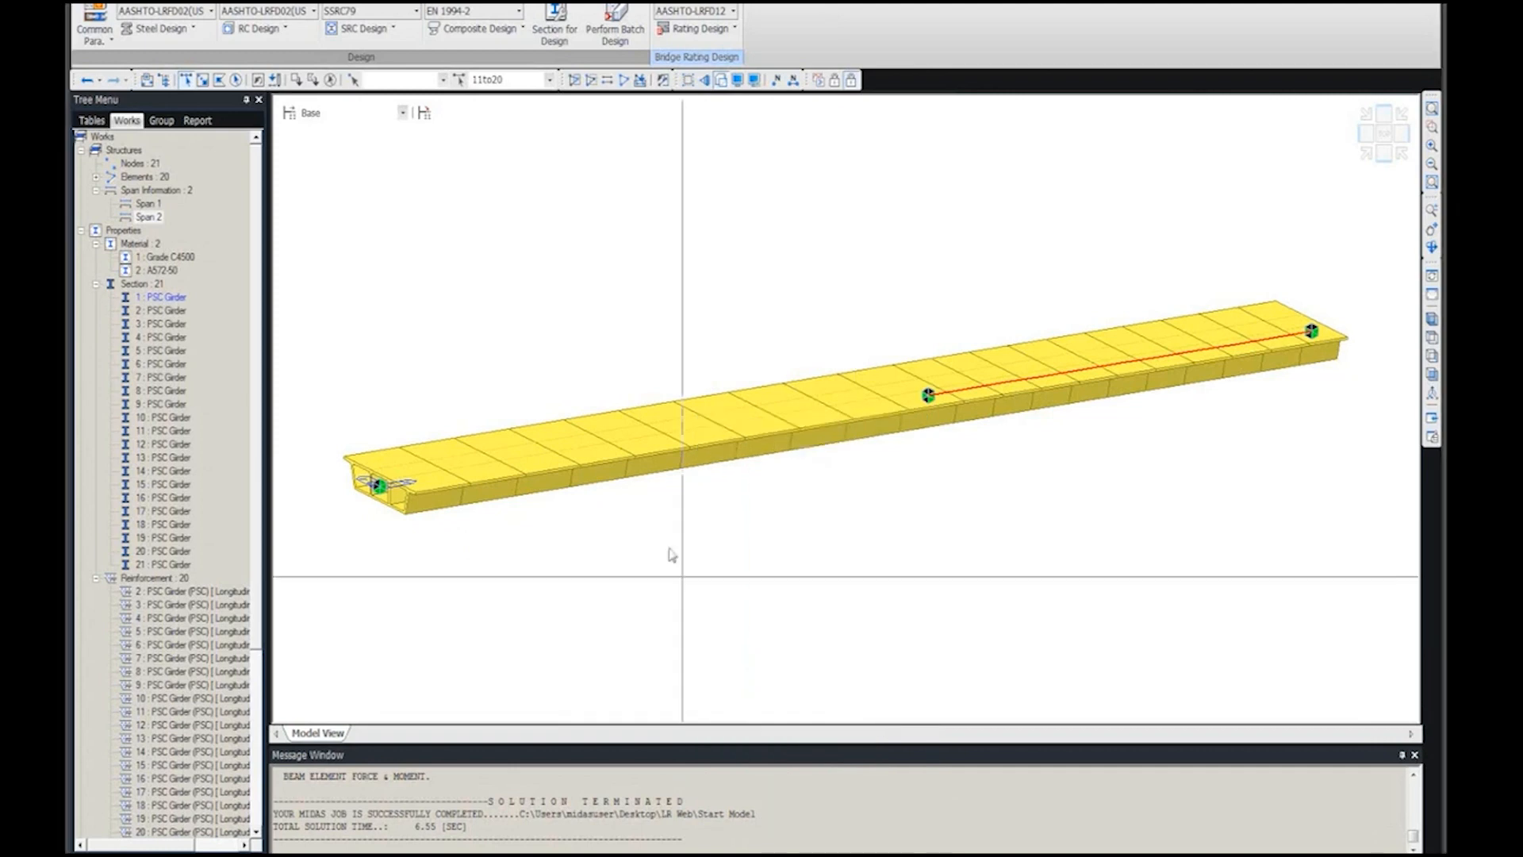
{"action": "left_click", "coordinate": [731, 30]}
{"action": "left_click", "coordinate": [731, 32]}
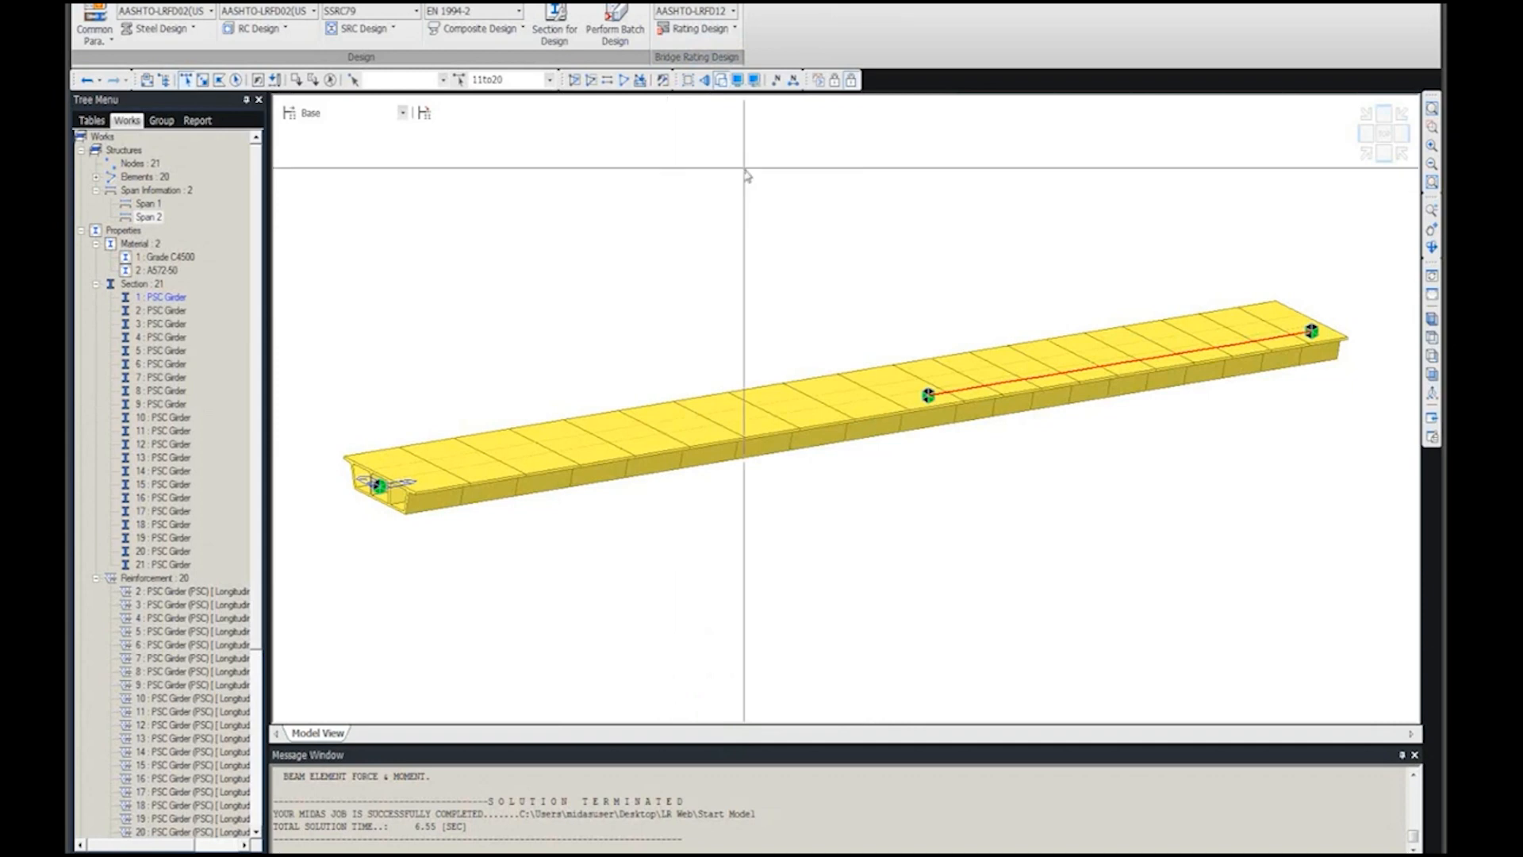
{"action": "left_click", "coordinate": [733, 32]}
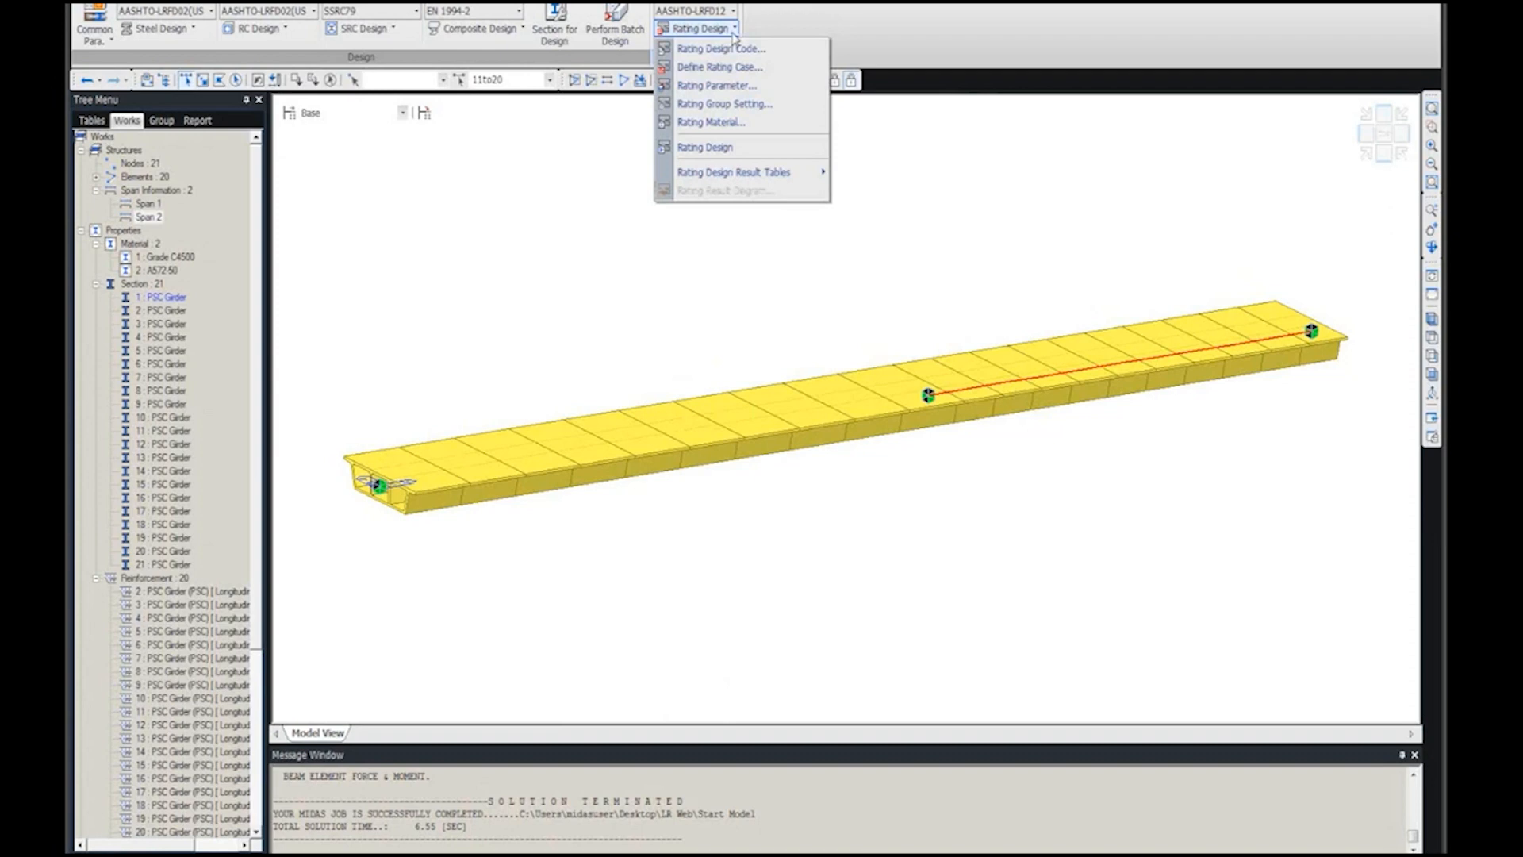
{"action": "left_click", "coordinate": [733, 30]}
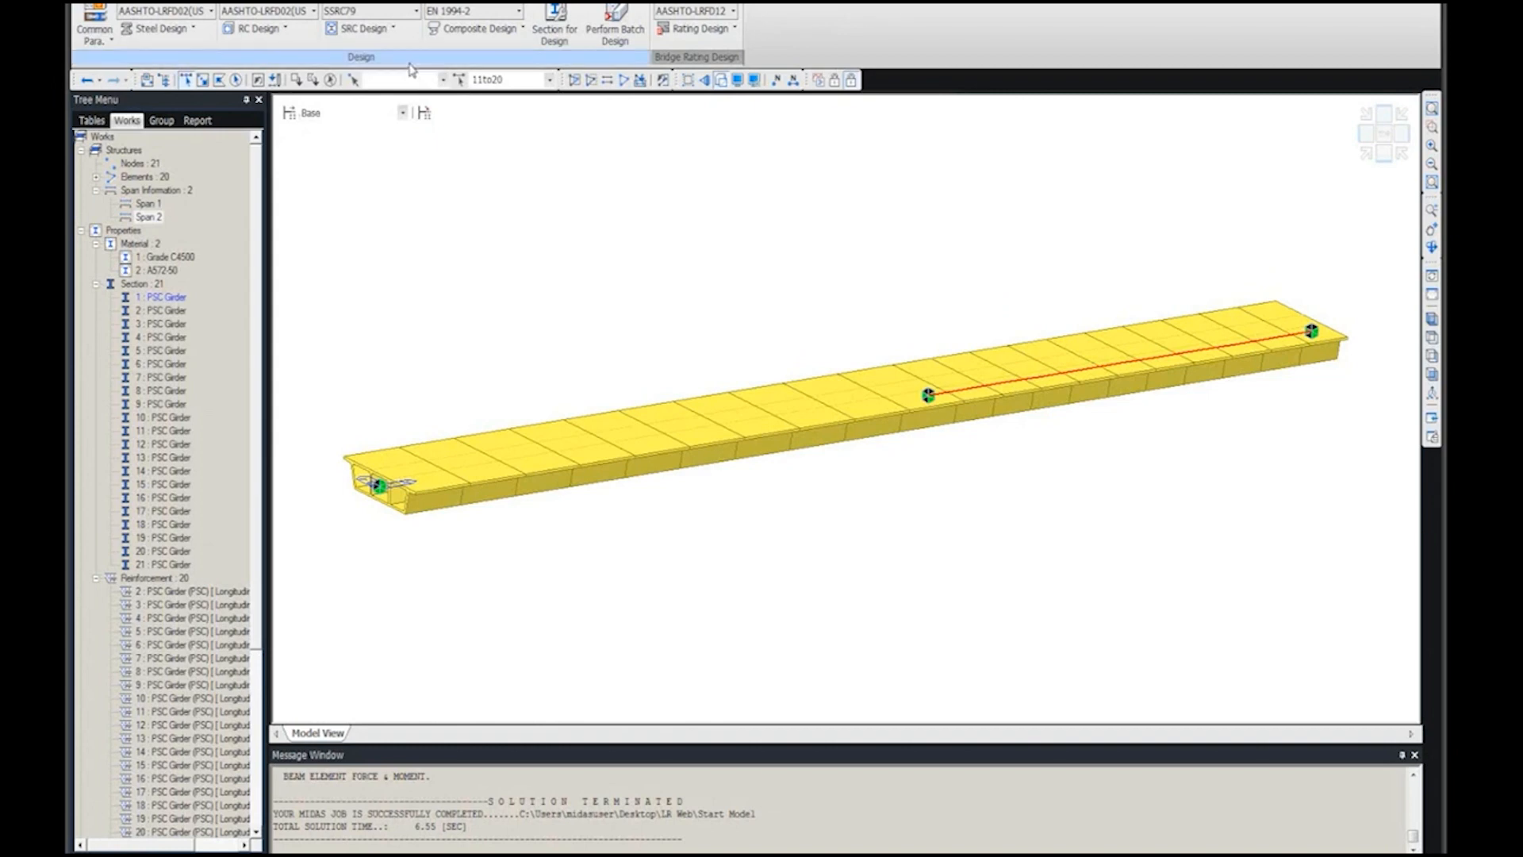
Set the approximate tendon loss estimate to AASHTO-LRFD 06 with 70% humidity, 3.5 kips/in² initial concrete strength and low-relaxation strand.
{"action": "left_click", "coordinate": [460, 2]}
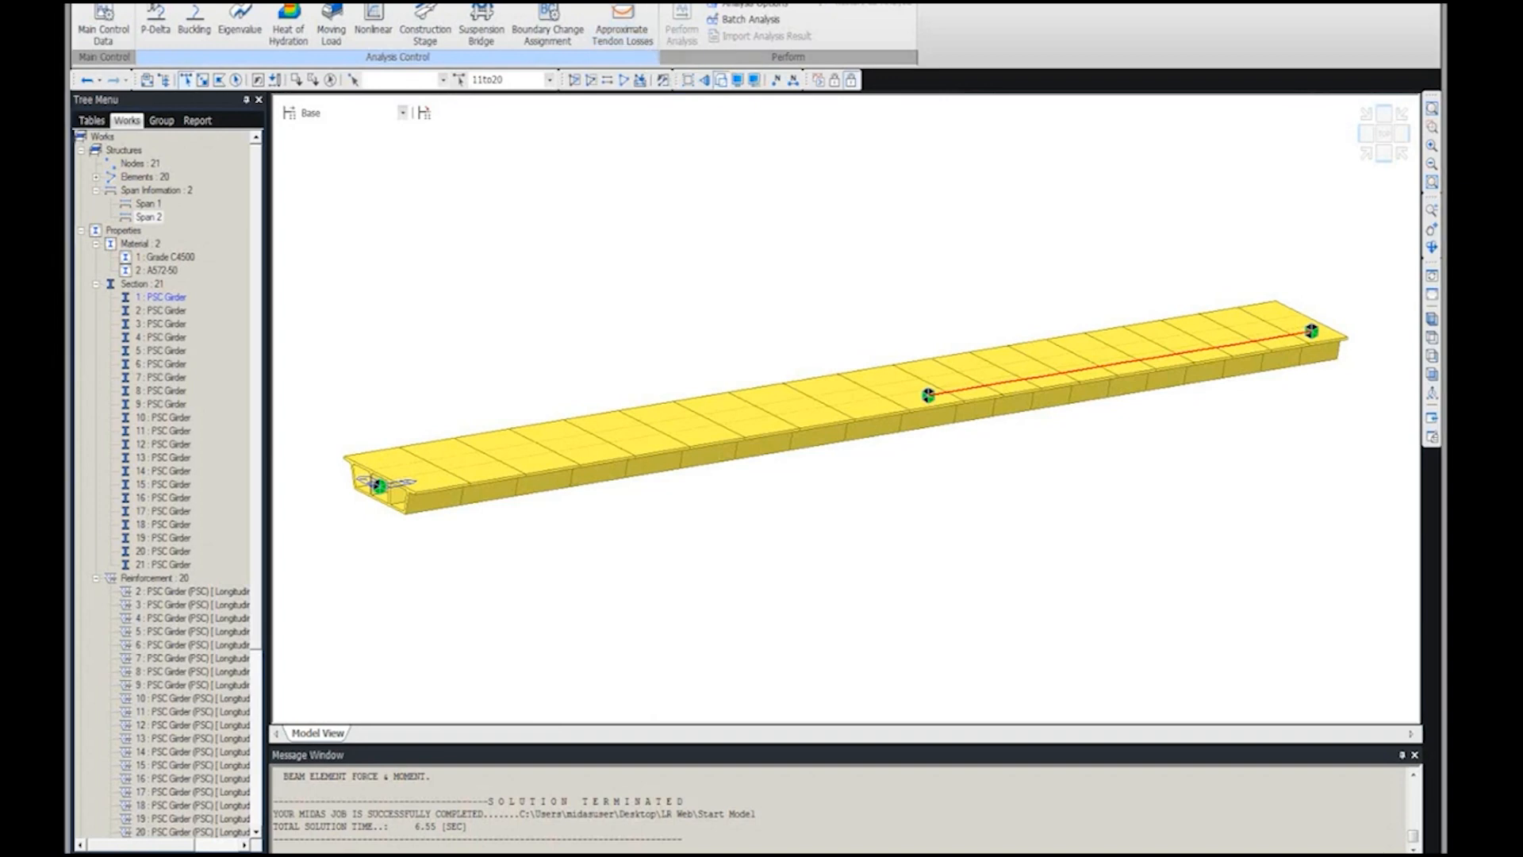
{"action": "left_click", "coordinate": [634, 30]}
{"action": "left_click_drag", "start_coordinate": [510, 97], "coordinate": [746, 172]}
{"action": "left_click", "coordinate": [520, 203]}
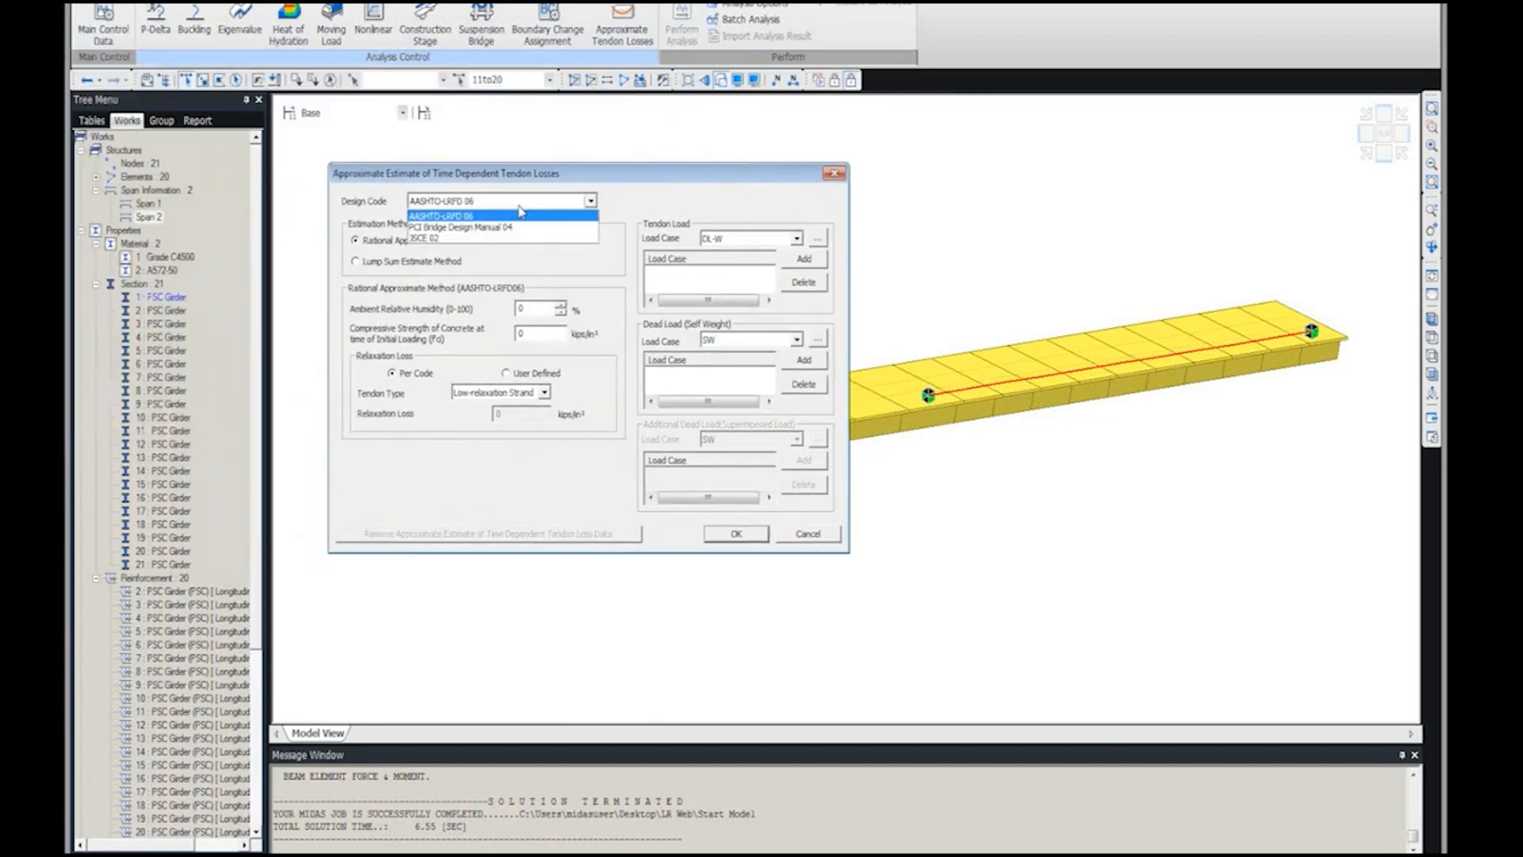
{"action": "left_click", "coordinate": [521, 212]}
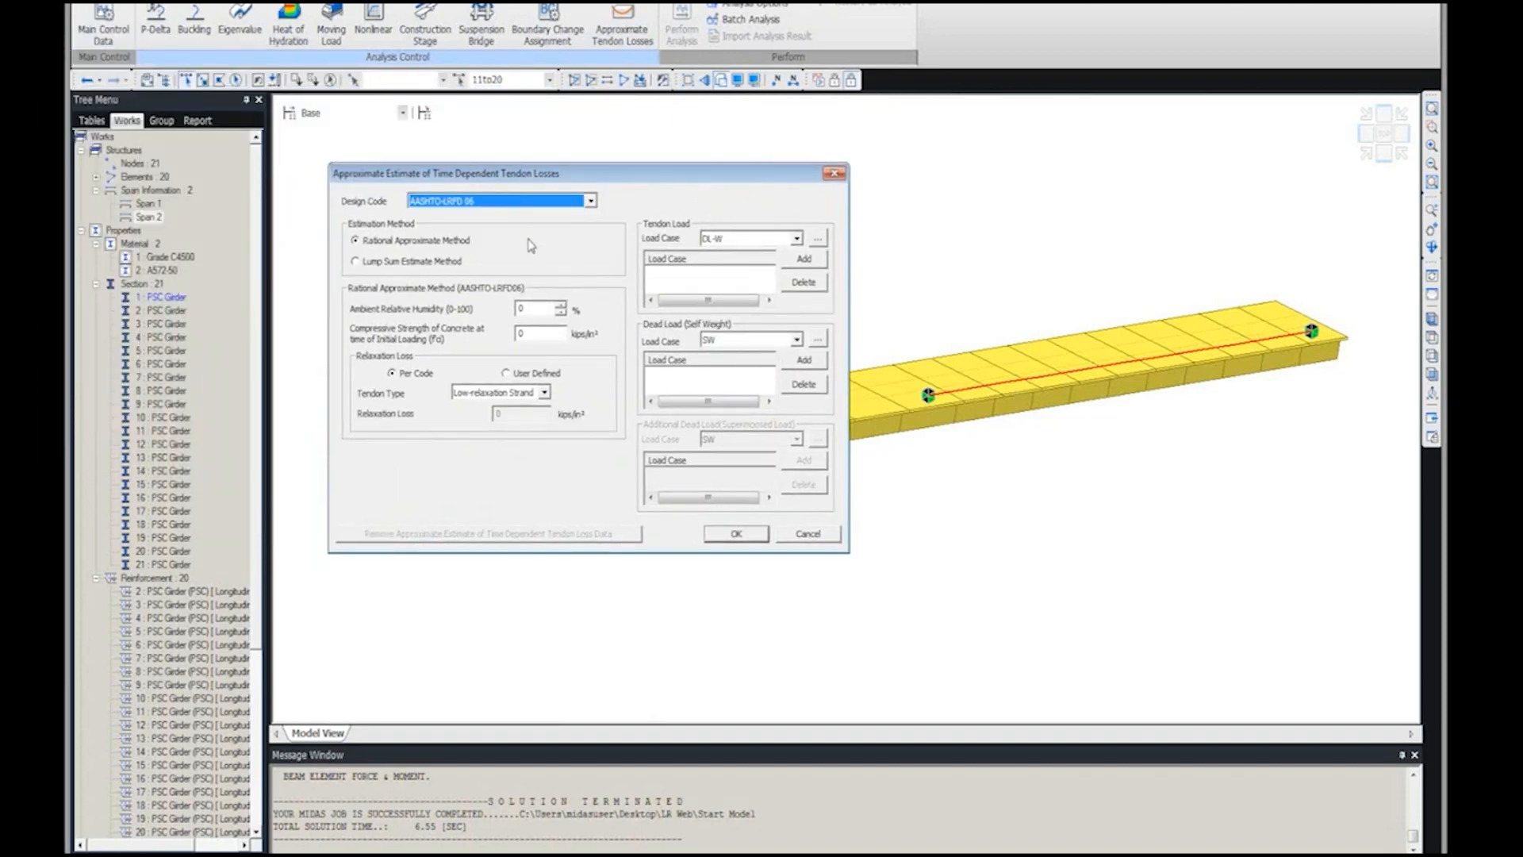
{"action": "left_click", "coordinate": [548, 309]}
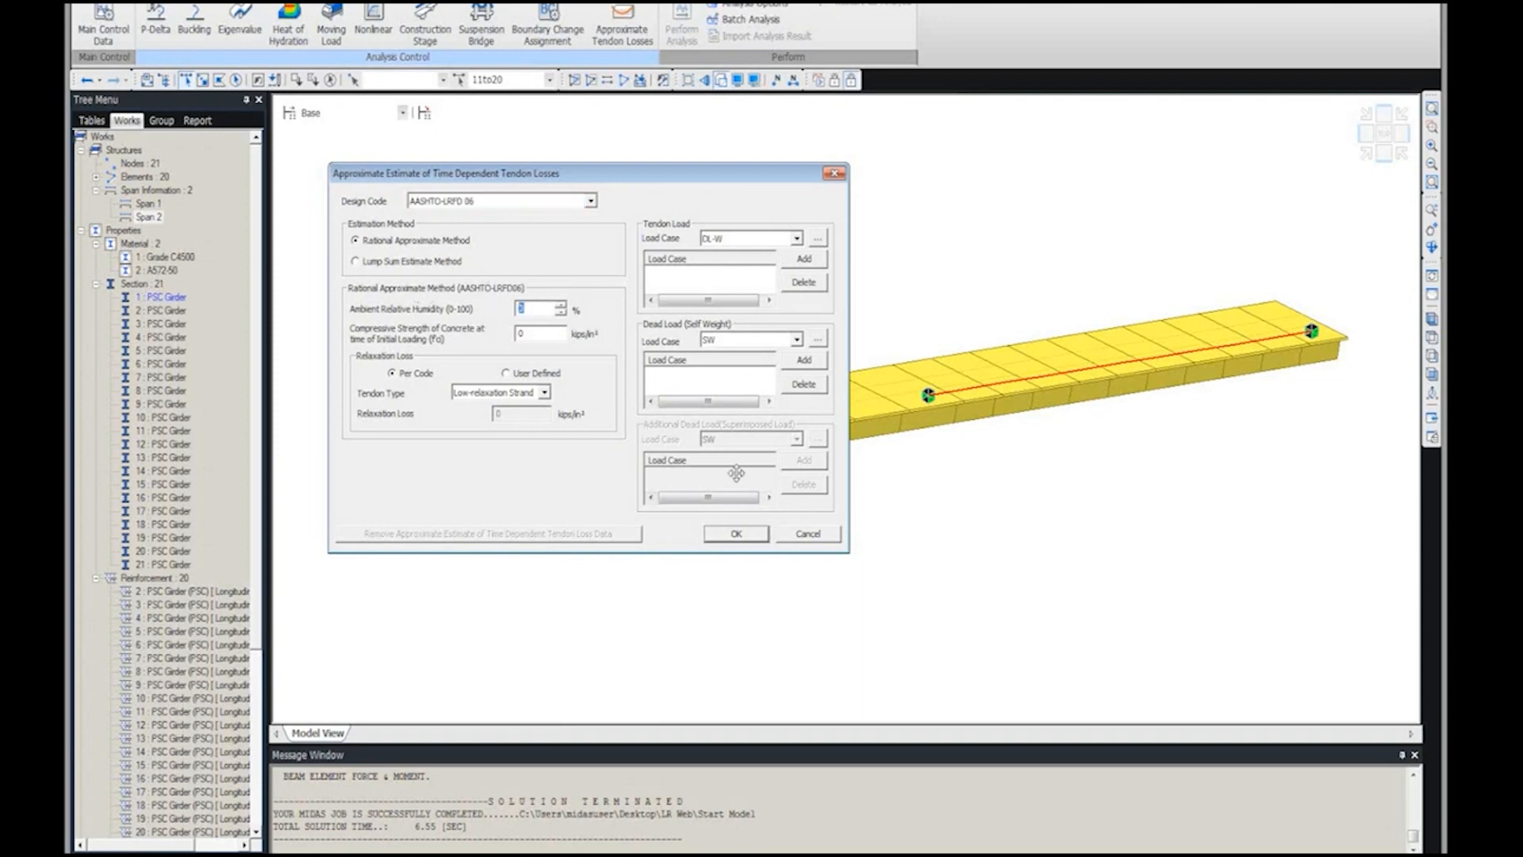
{"action": "type", "text": "70"}
{"action": "key", "text": "Tab"}
{"action": "type", "text": "3"}
{"action": "left_click", "coordinate": [544, 392]}
{"action": "left_click", "coordinate": [534, 407]}
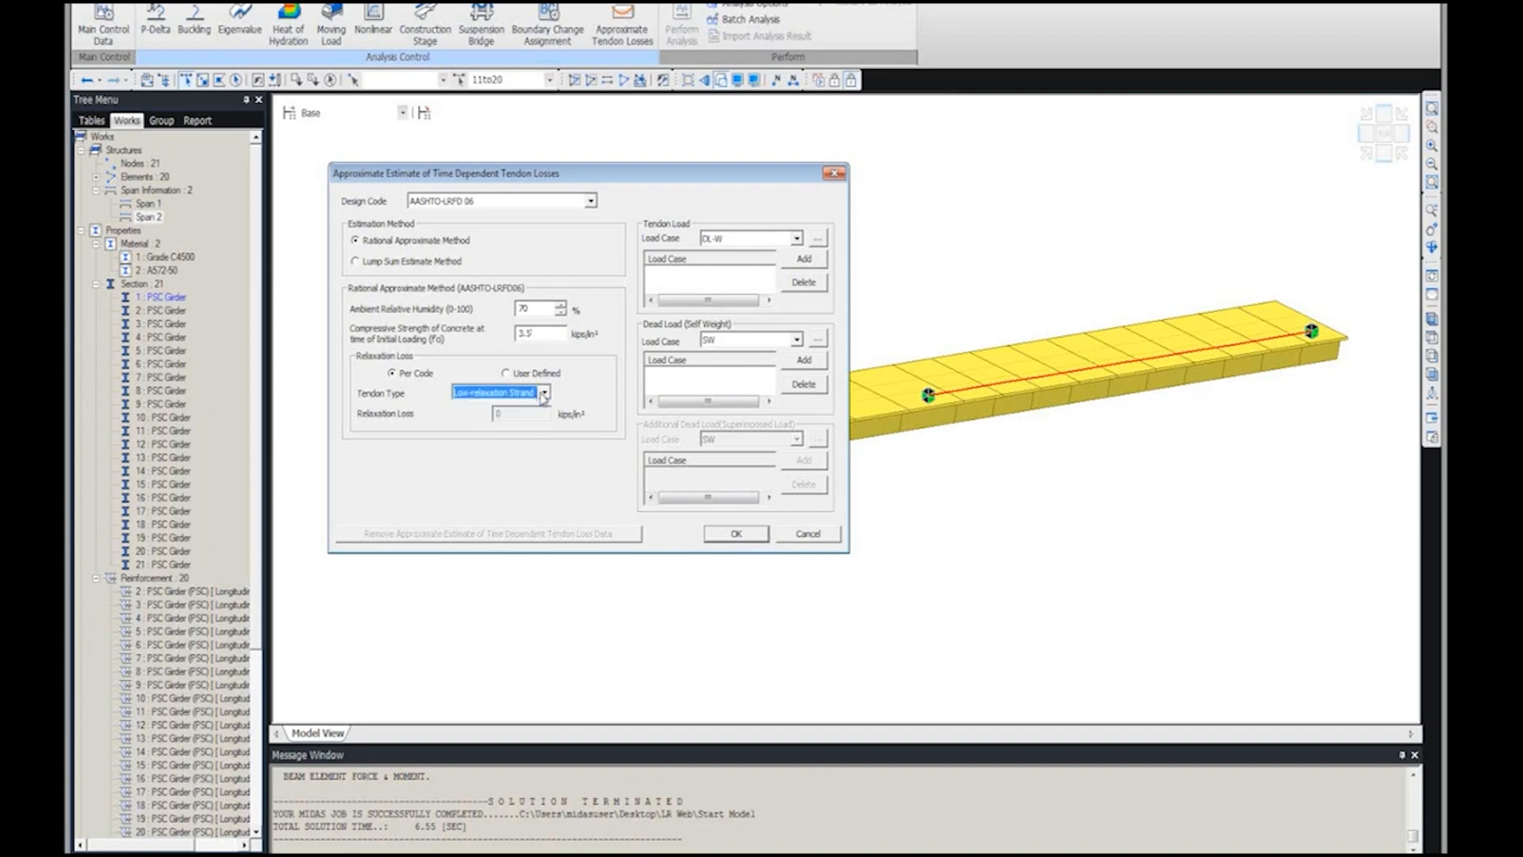
Add DL-W as the tendon load case and SW as the self-weight dead load case, and apply the tendon loss estimate.
{"action": "left_click", "coordinate": [796, 238]}
{"action": "left_click", "coordinate": [797, 248]}
{"action": "left_click", "coordinate": [803, 260]}
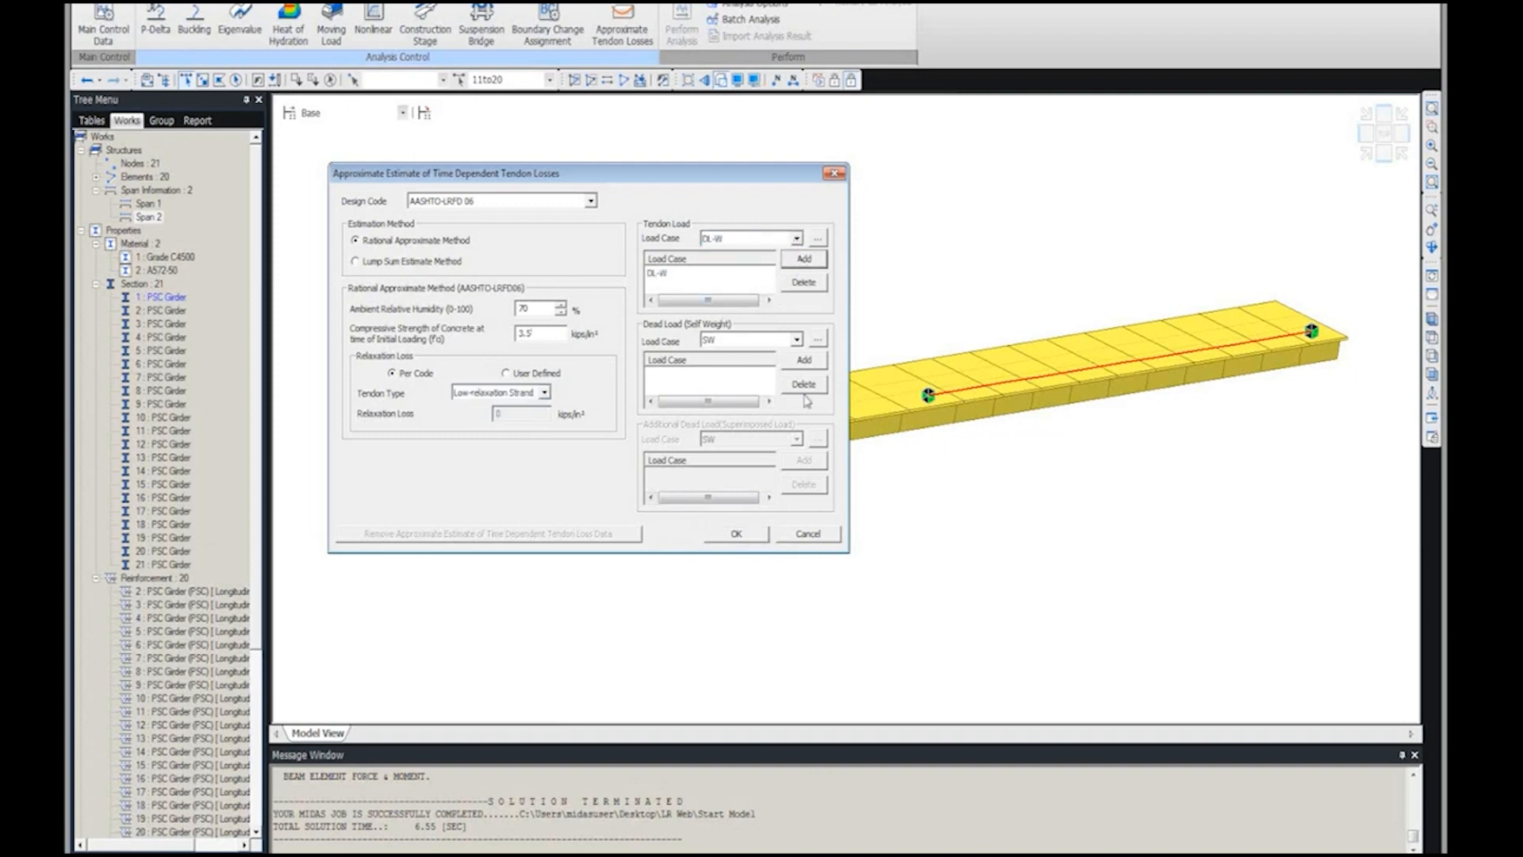
{"action": "left_click", "coordinate": [770, 341]}
{"action": "left_click", "coordinate": [745, 356]}
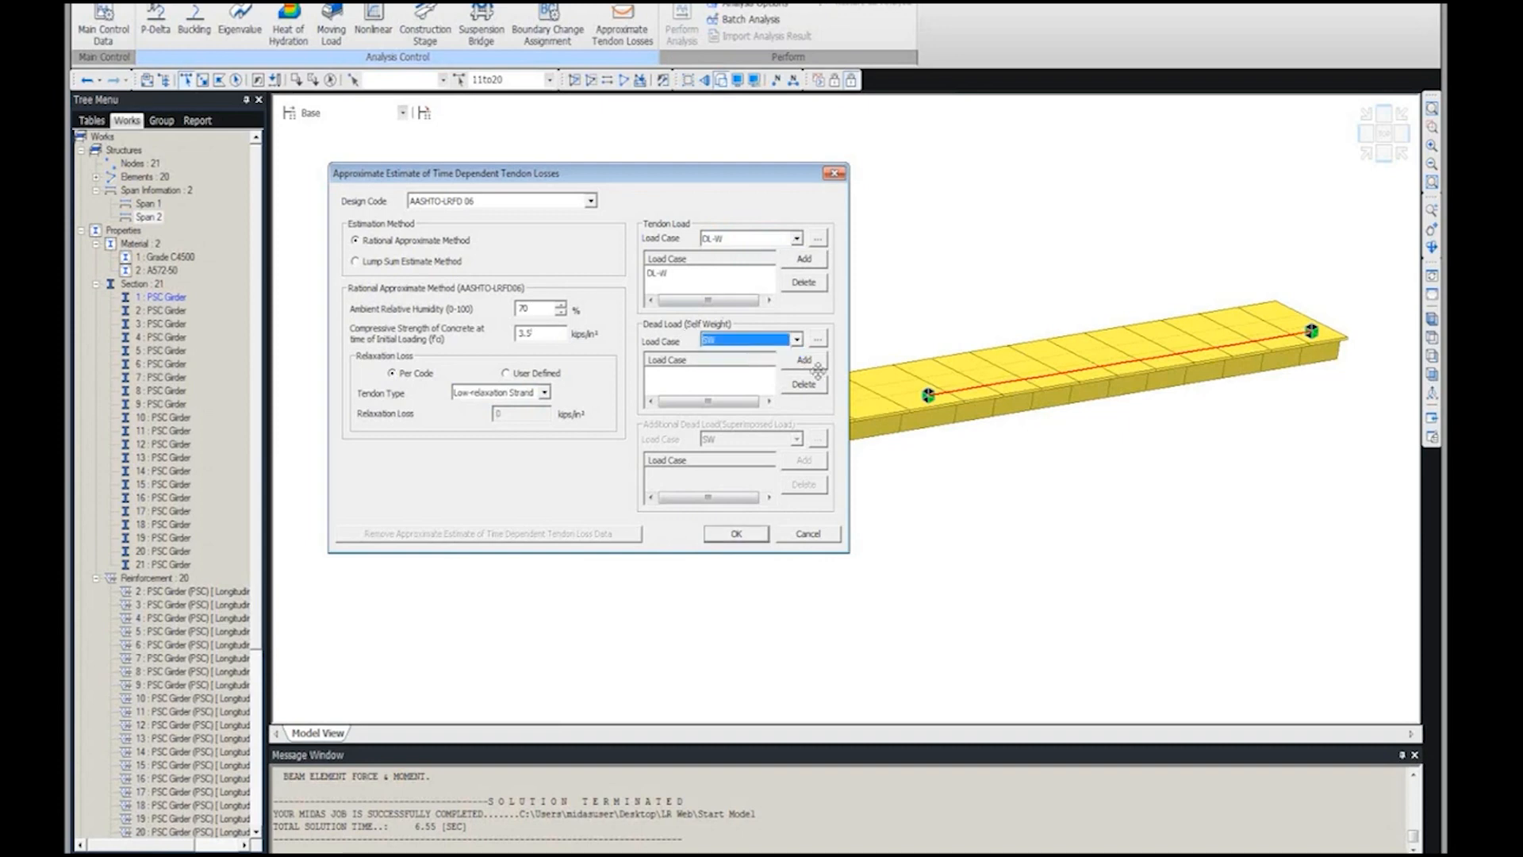
{"action": "left_click", "coordinate": [806, 362]}
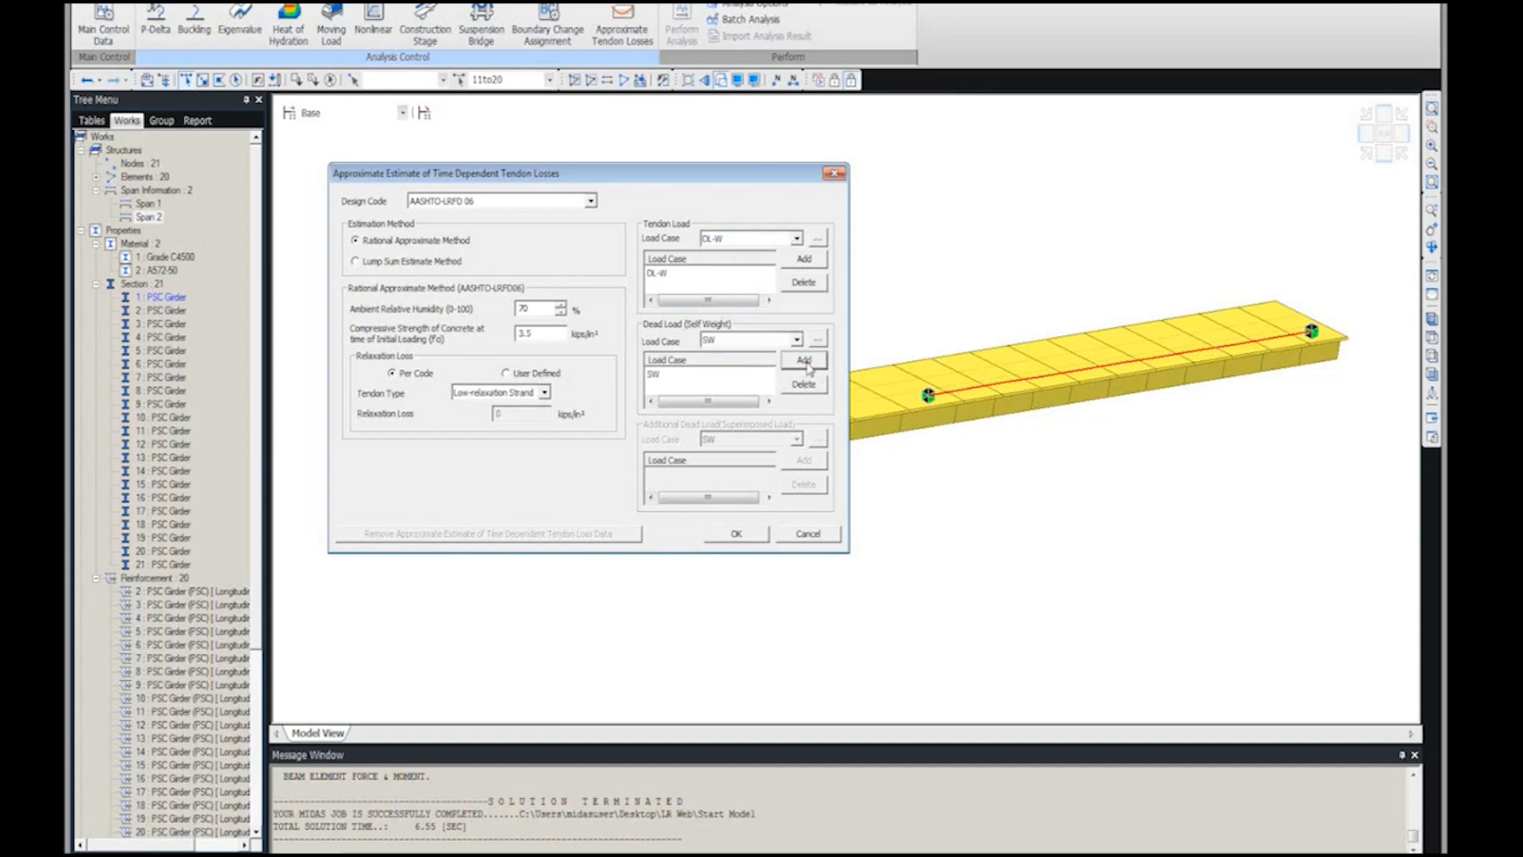
{"action": "left_click", "coordinate": [736, 533]}
{"action": "left_click", "coordinate": [592, 403]}
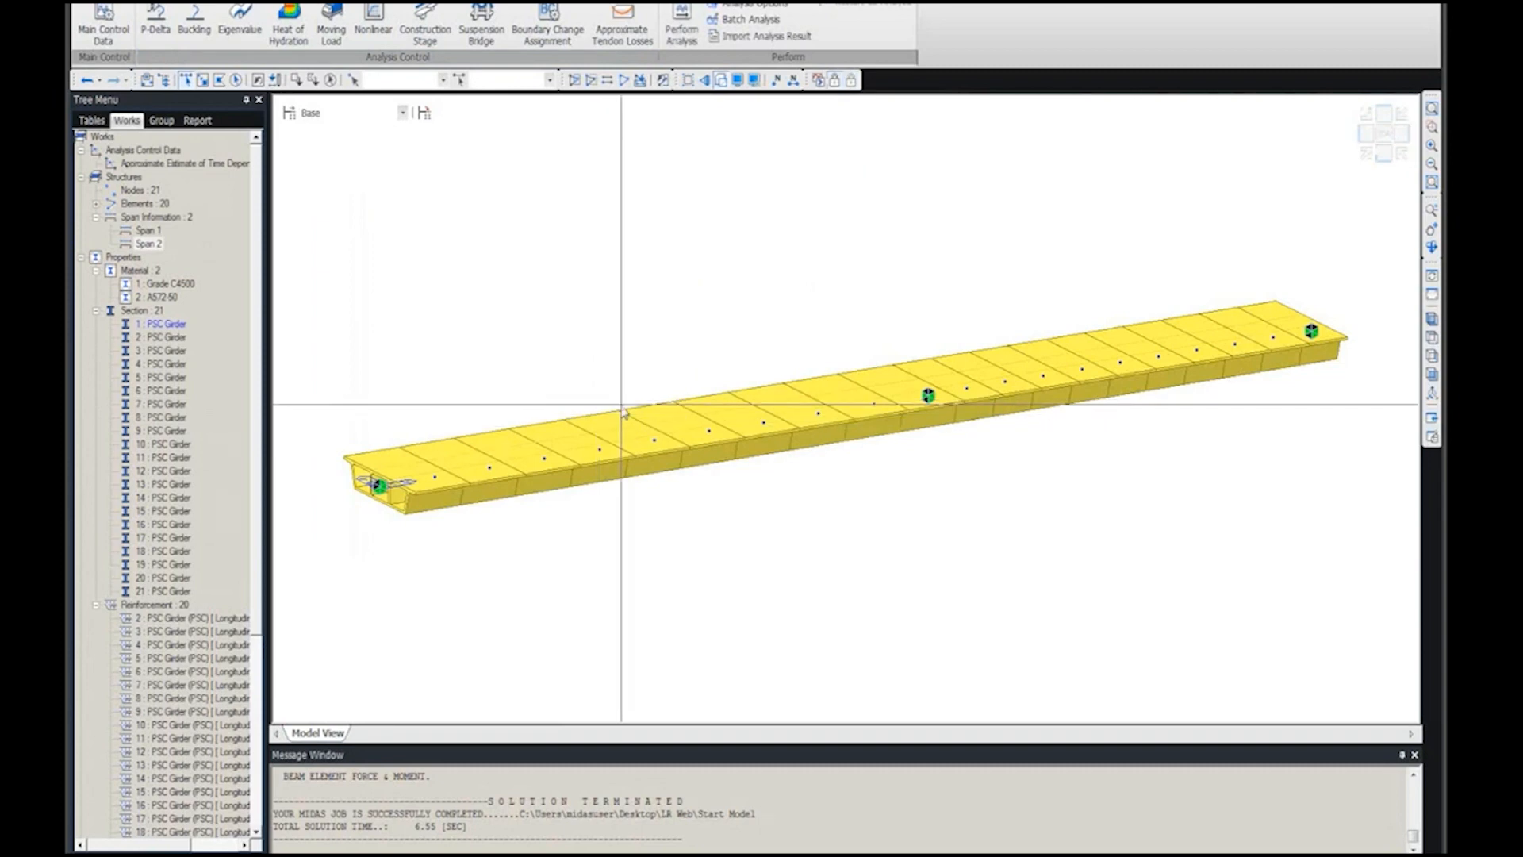
Rerun the structural analysis with the tendon loss estimate and carry out the bridge rating design.
{"action": "left_click", "coordinate": [818, 80]}
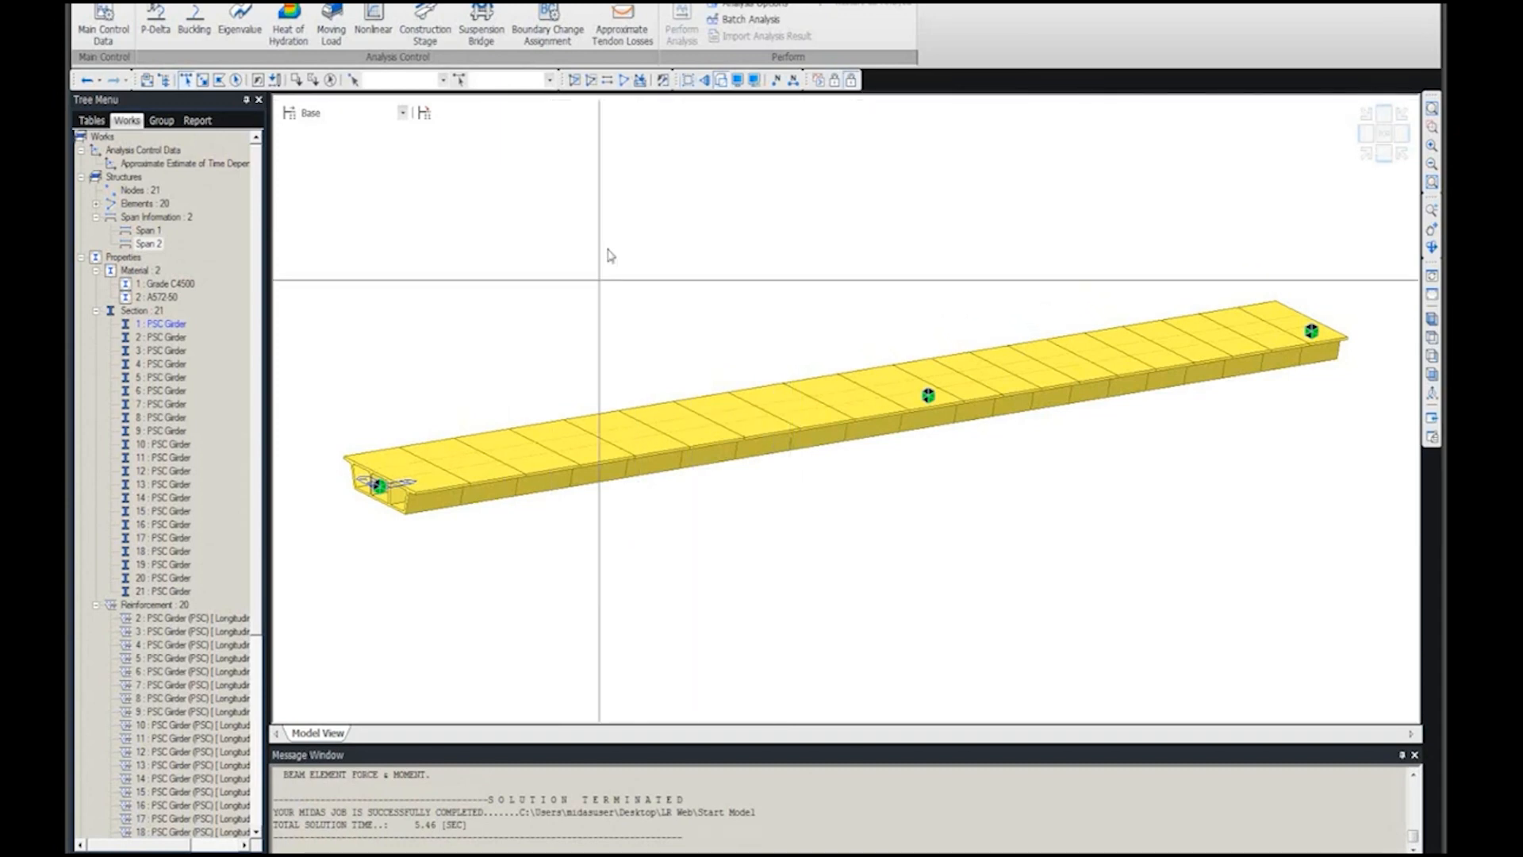
{"action": "left_click", "coordinate": [666, 2]}
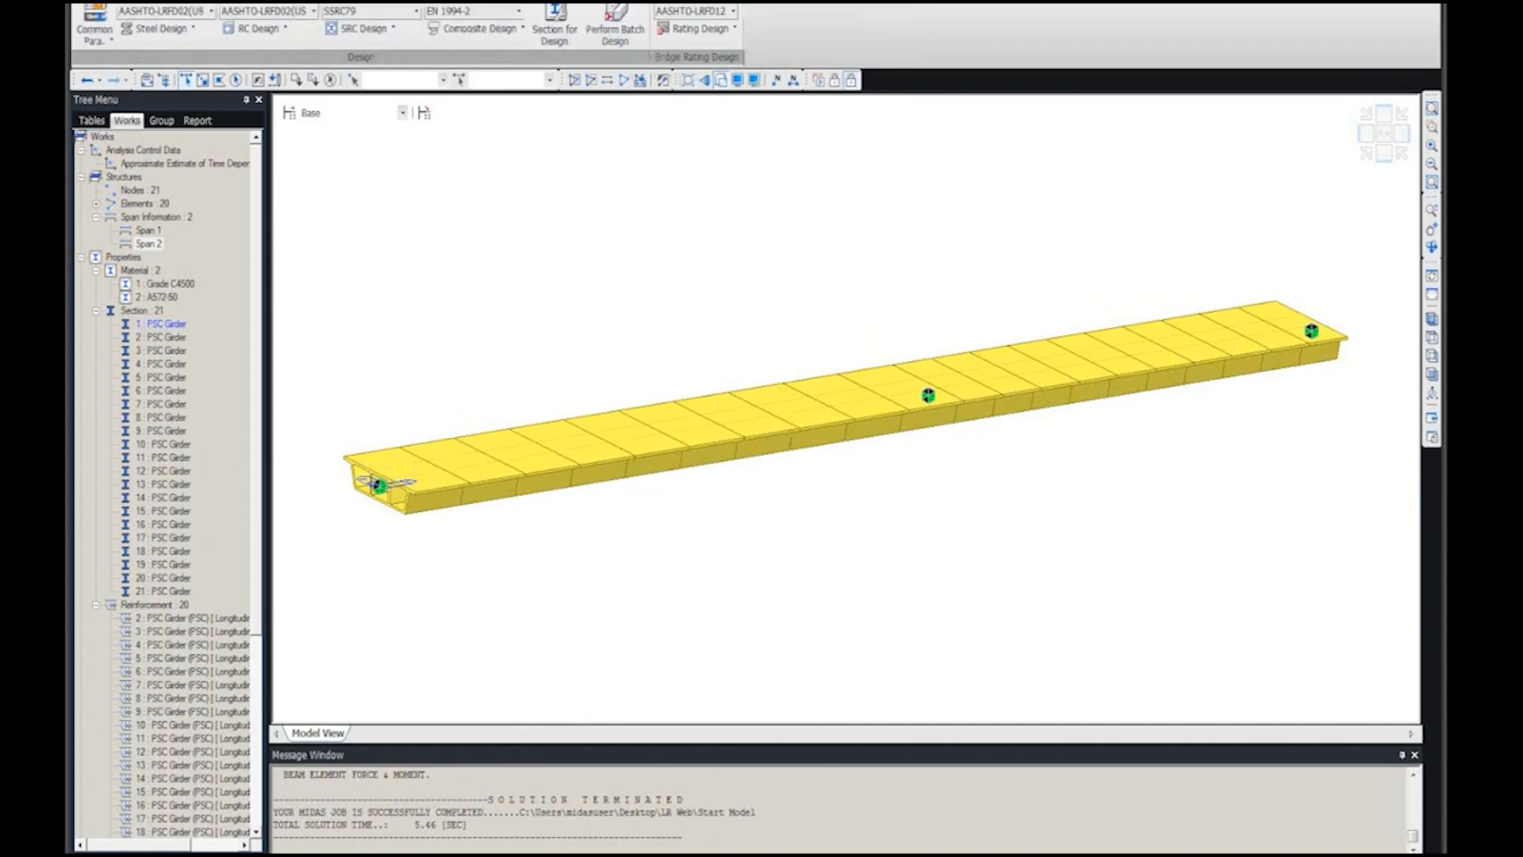
{"action": "left_click", "coordinate": [733, 30]}
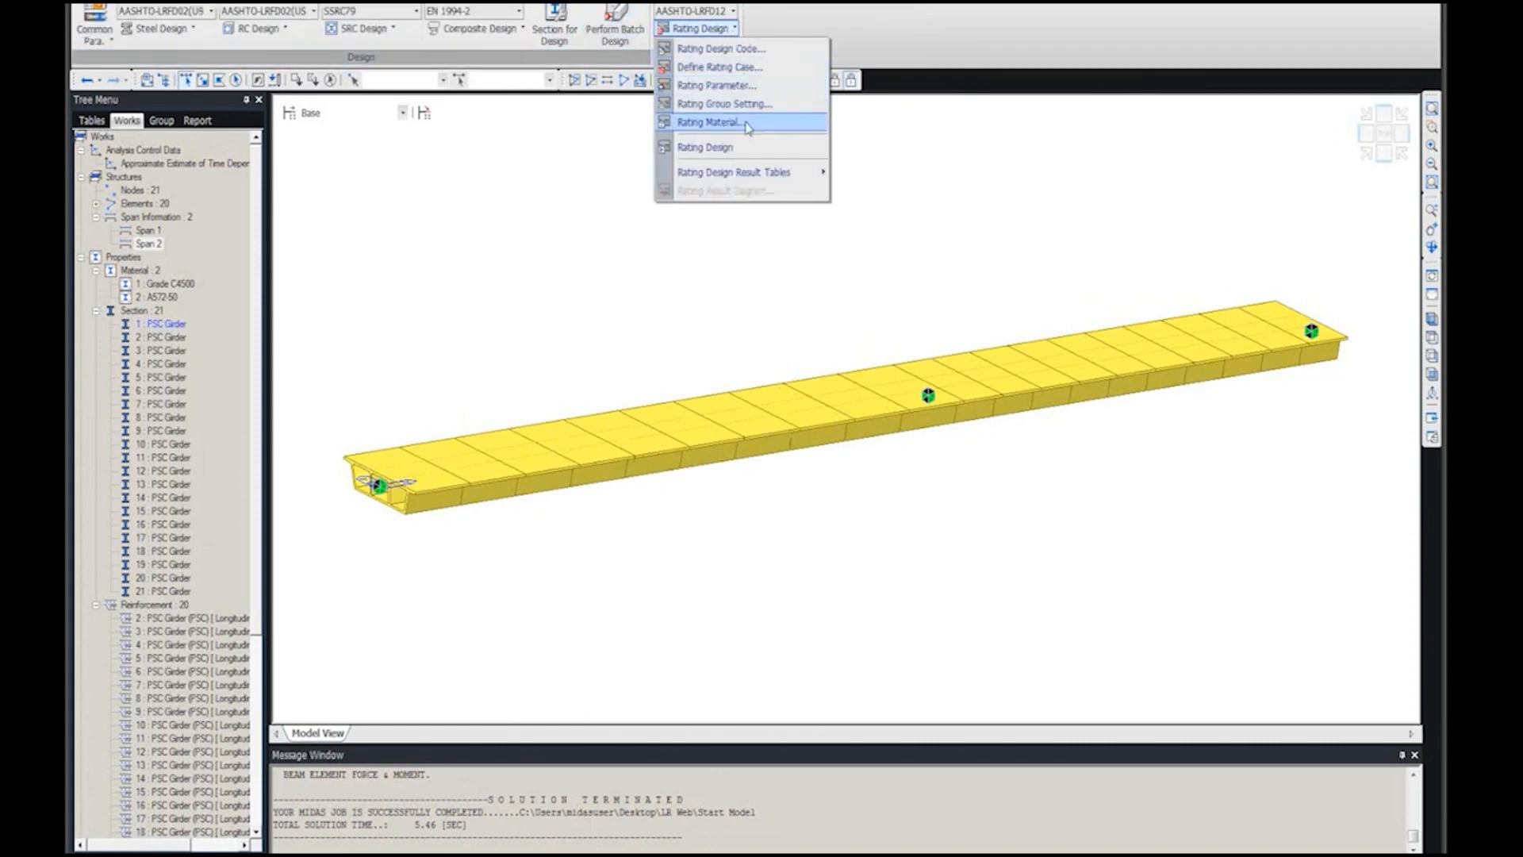
{"action": "left_click", "coordinate": [705, 147]}
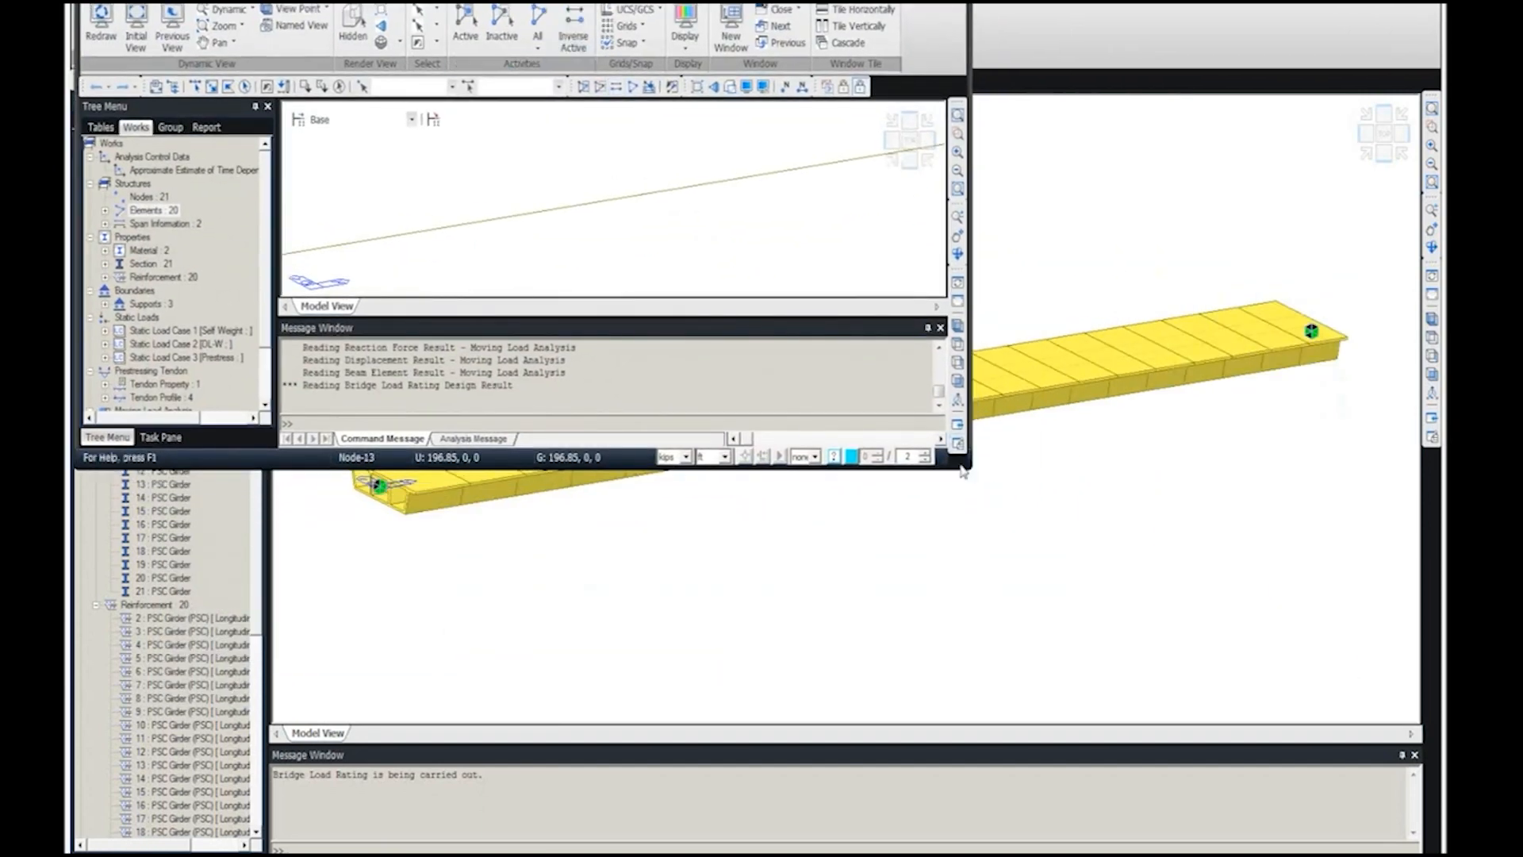
Enlarge the other model's window, show its girder in hidden view, and examine the service rating result summary for the Service case.
{"action": "left_click_drag", "start_coordinate": [966, 466], "coordinate": [1412, 855]}
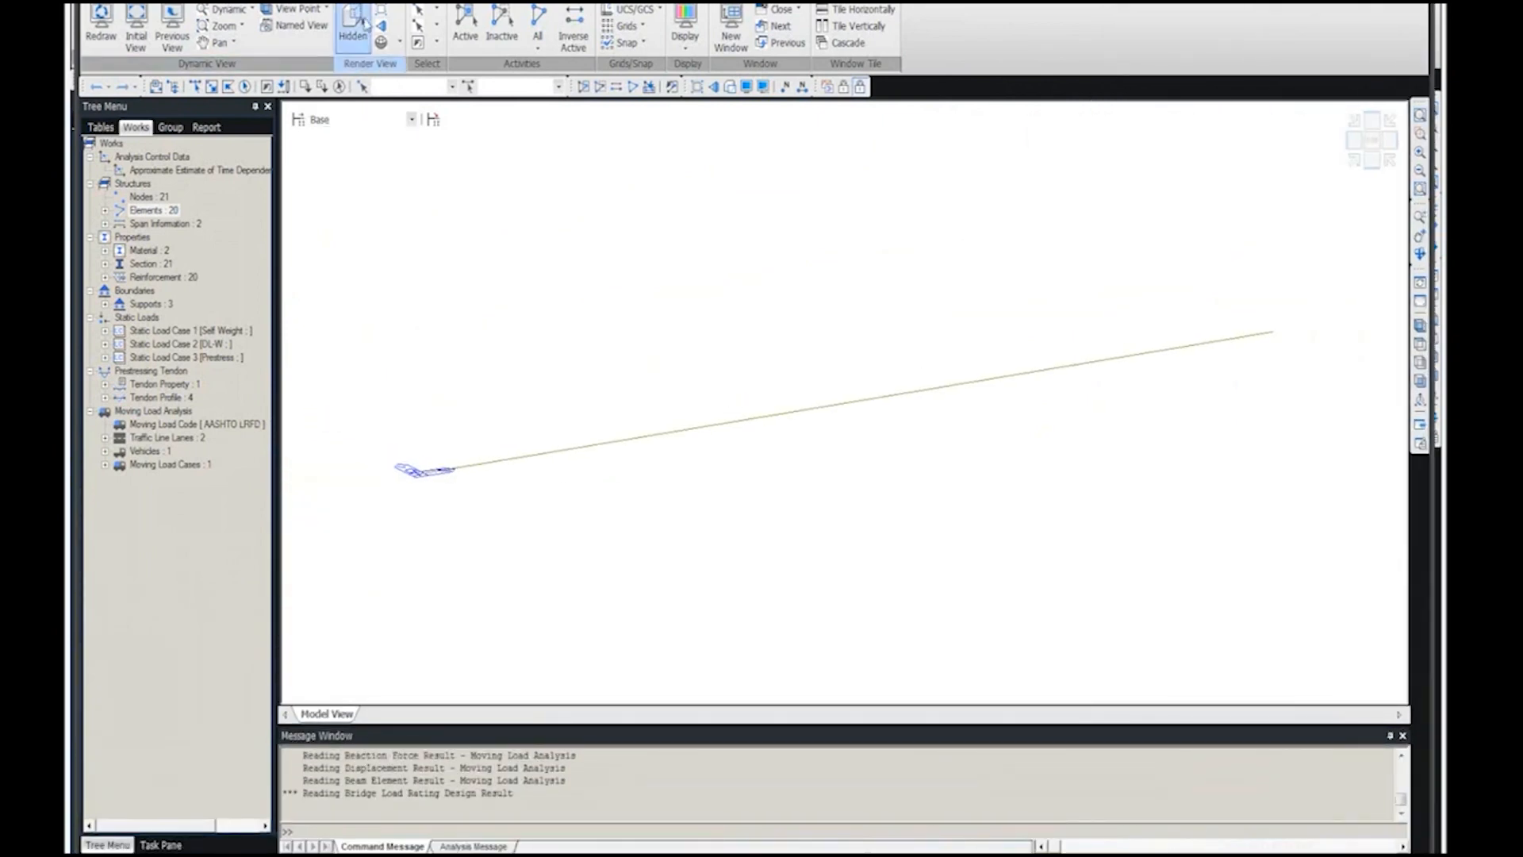
{"action": "left_click", "coordinate": [353, 28]}
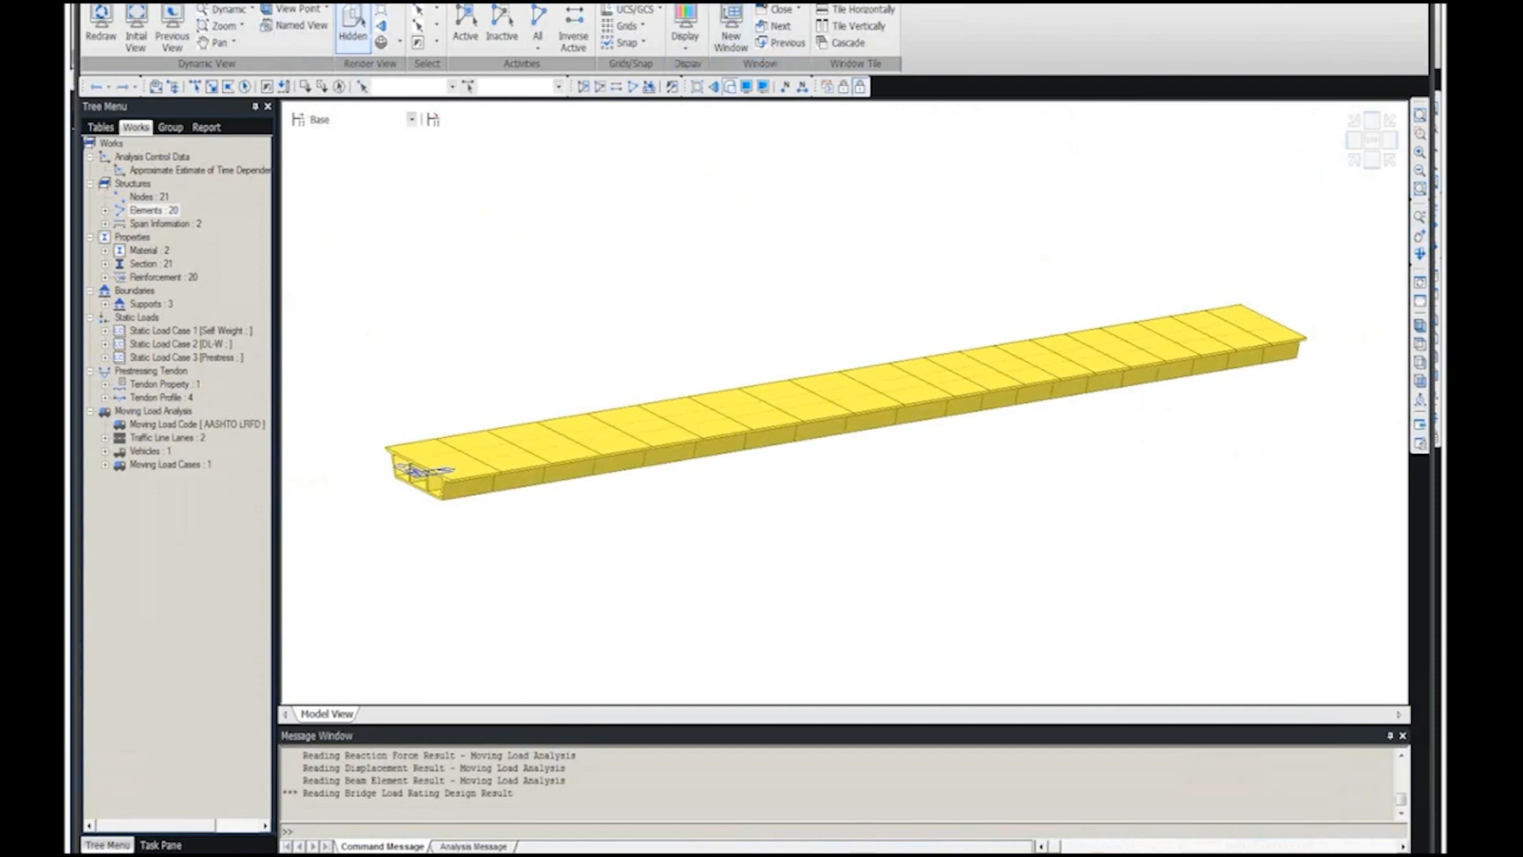
{"action": "left_click", "coordinate": [738, 37]}
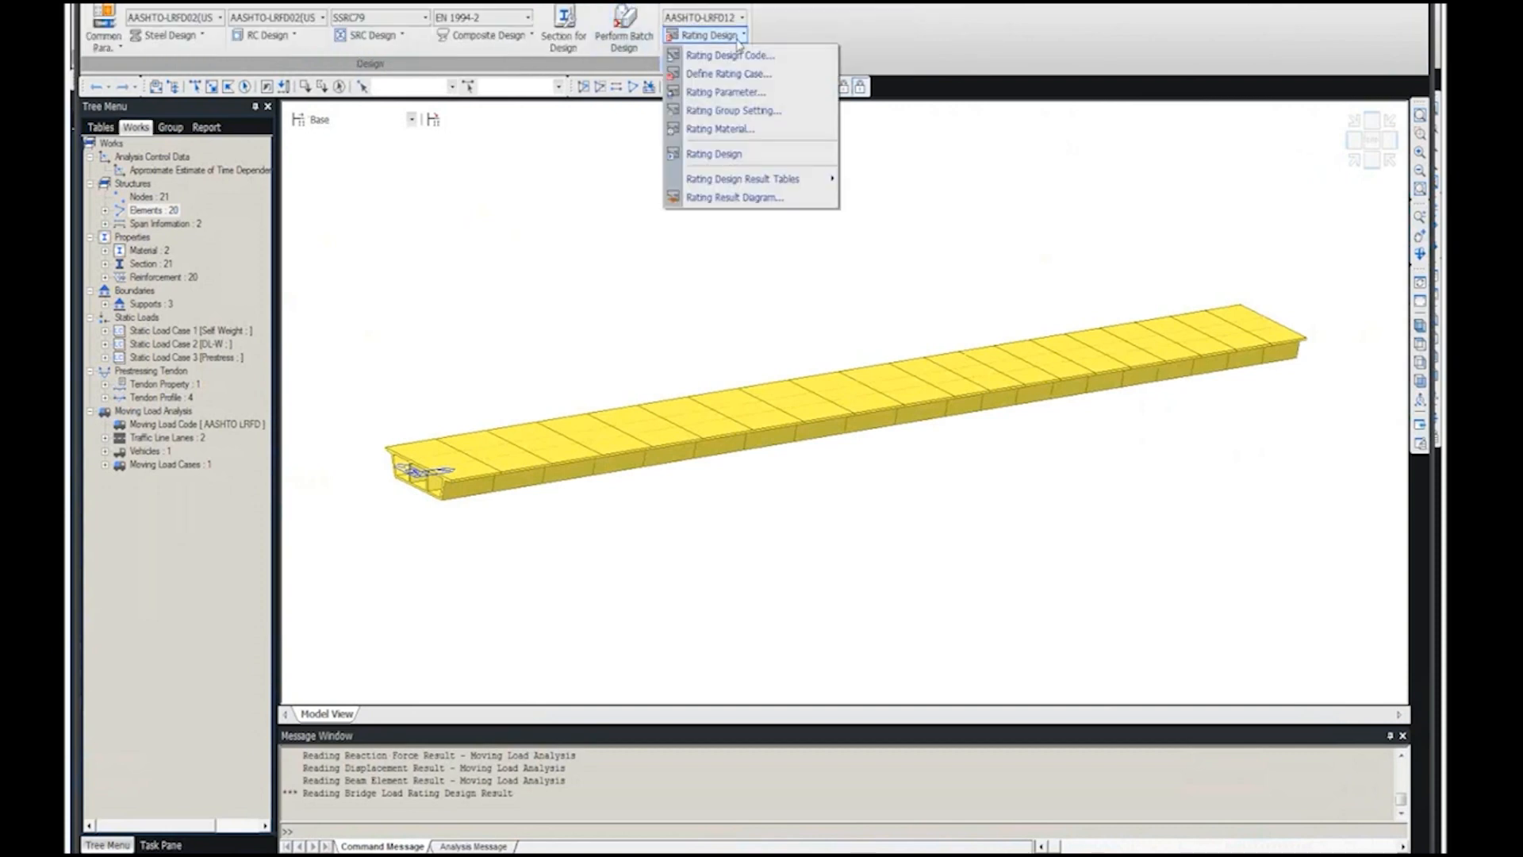
{"action": "mouse_move", "coordinate": [770, 181]}
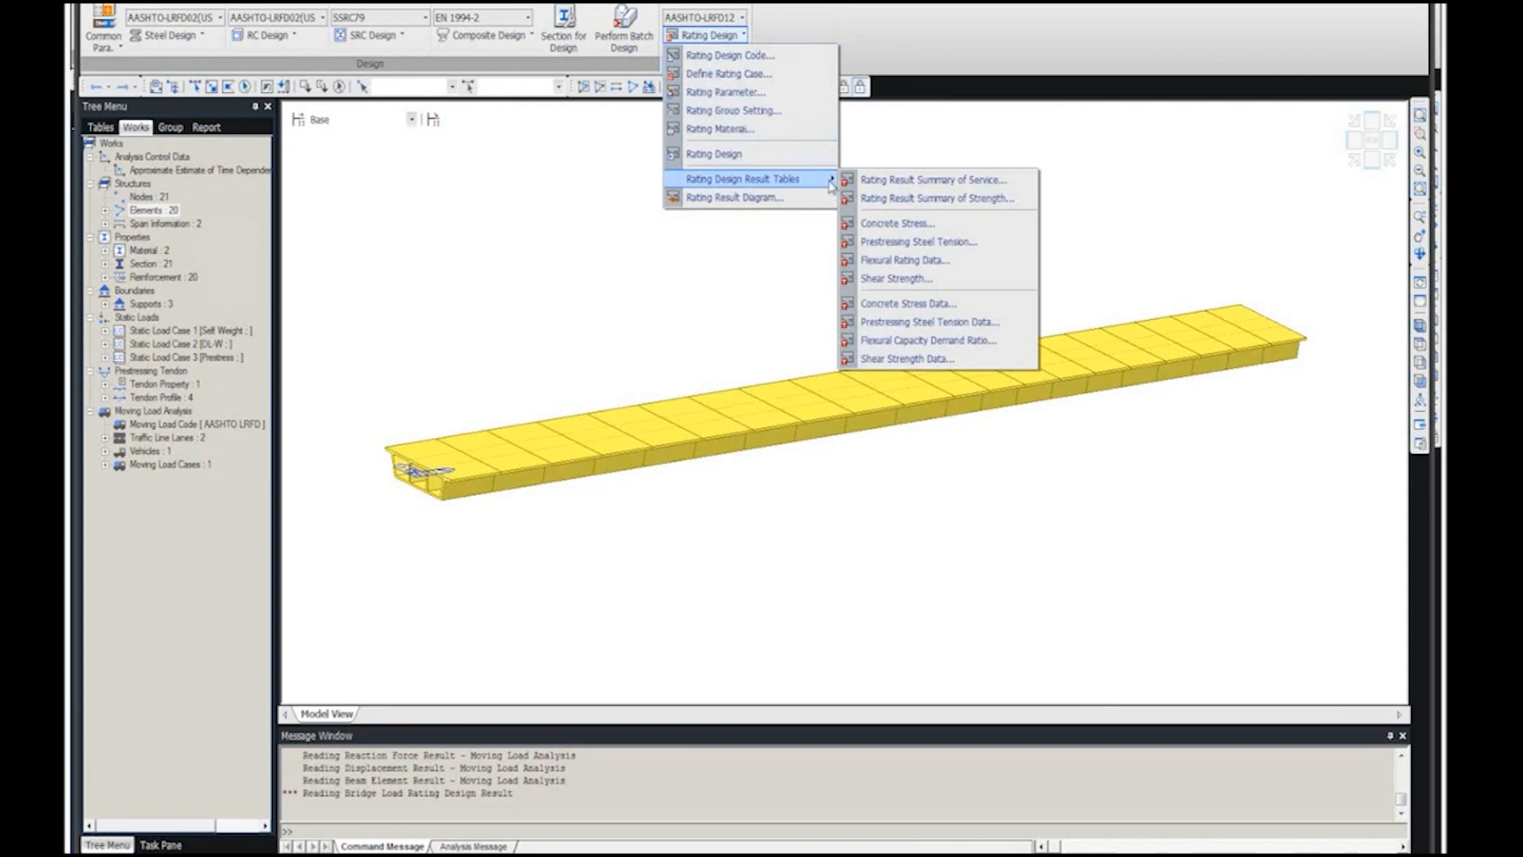
{"action": "left_click", "coordinate": [959, 184]}
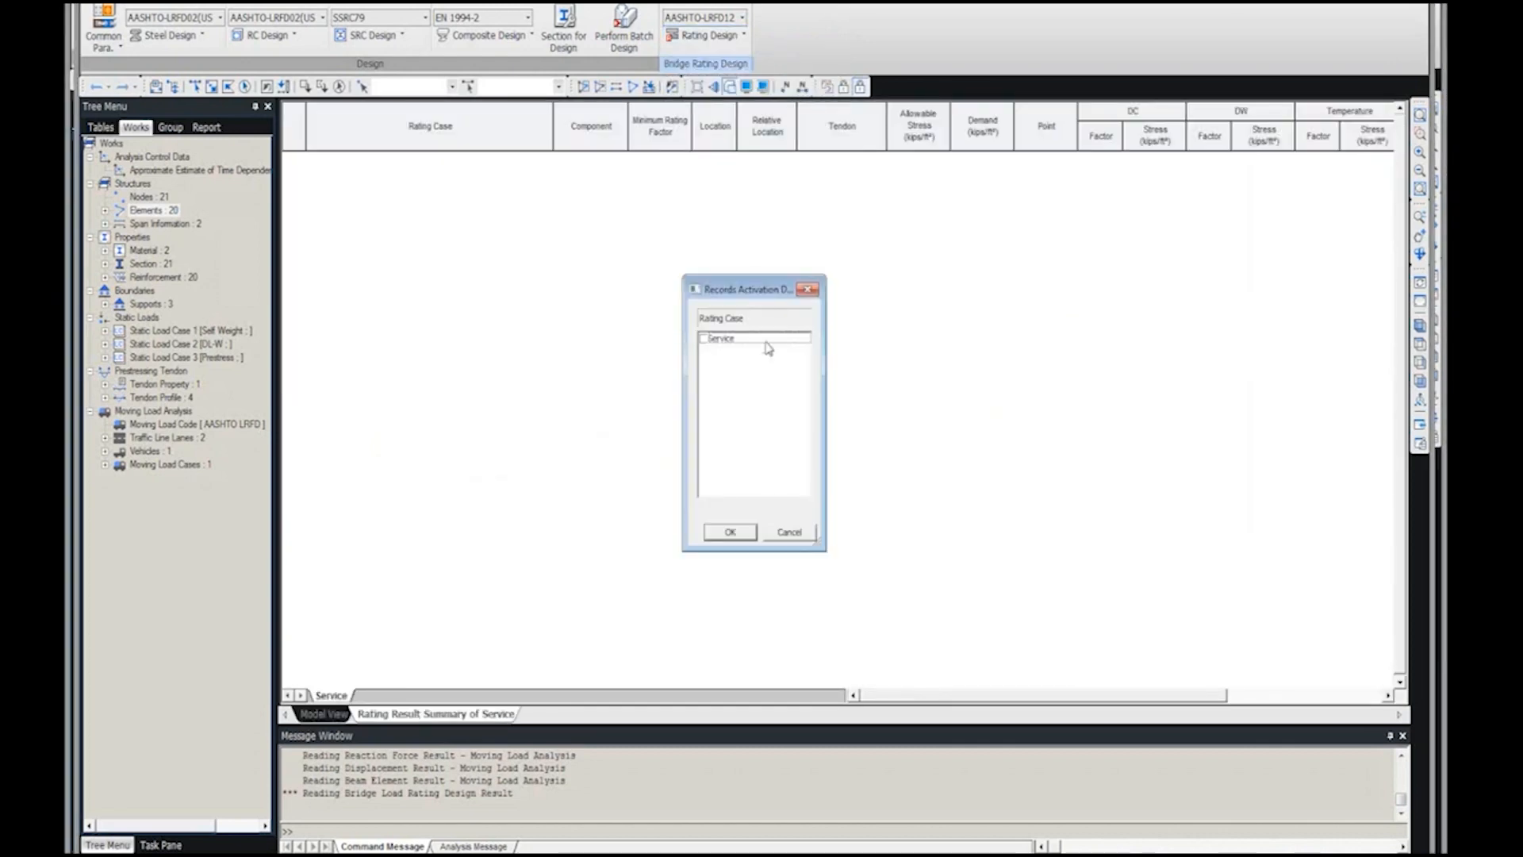
{"action": "left_click", "coordinate": [703, 338]}
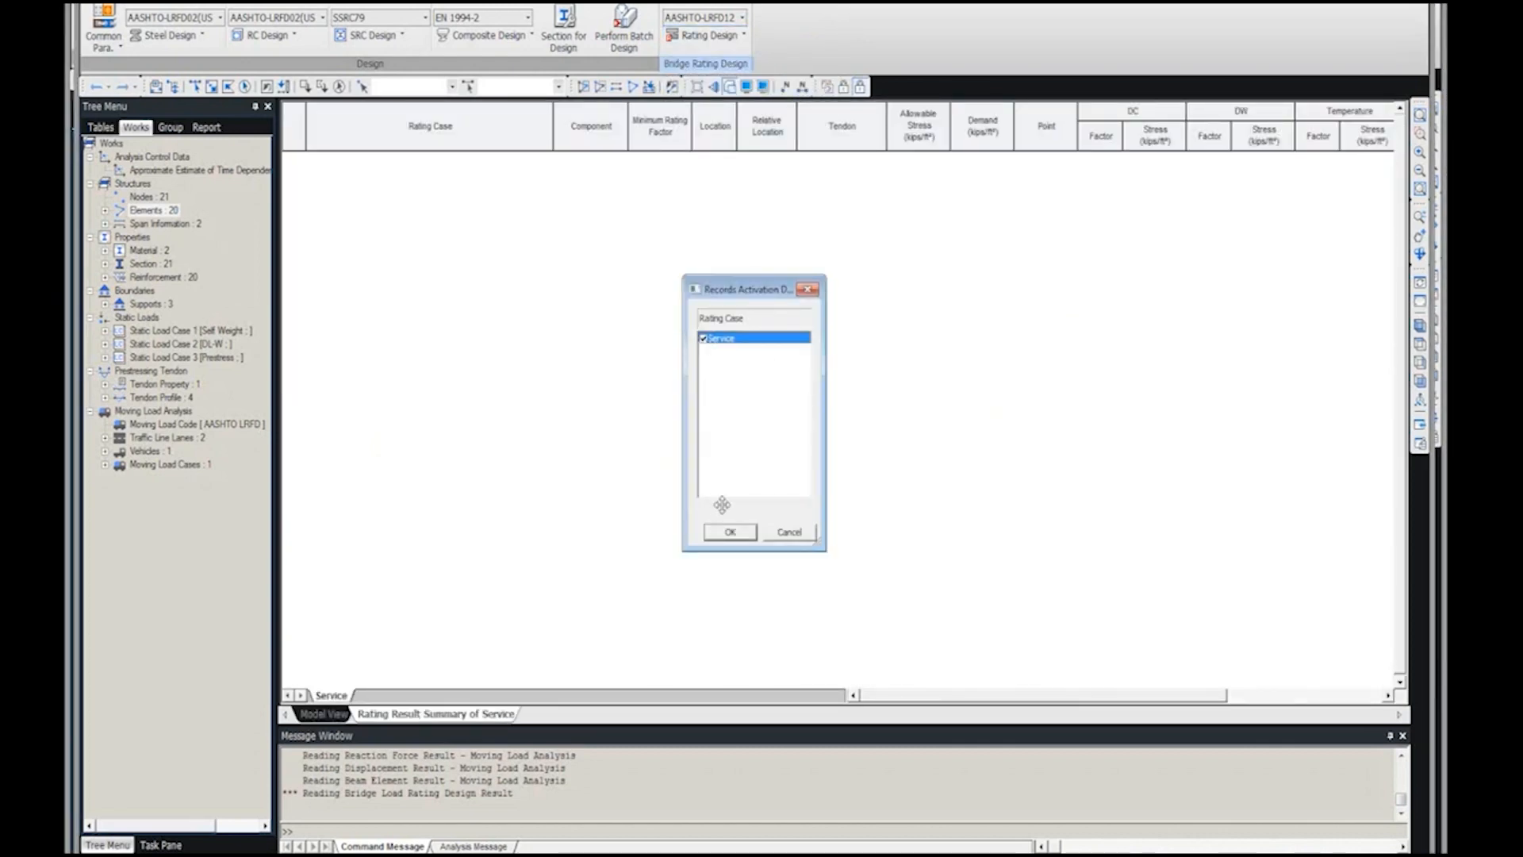
{"action": "left_click", "coordinate": [729, 533]}
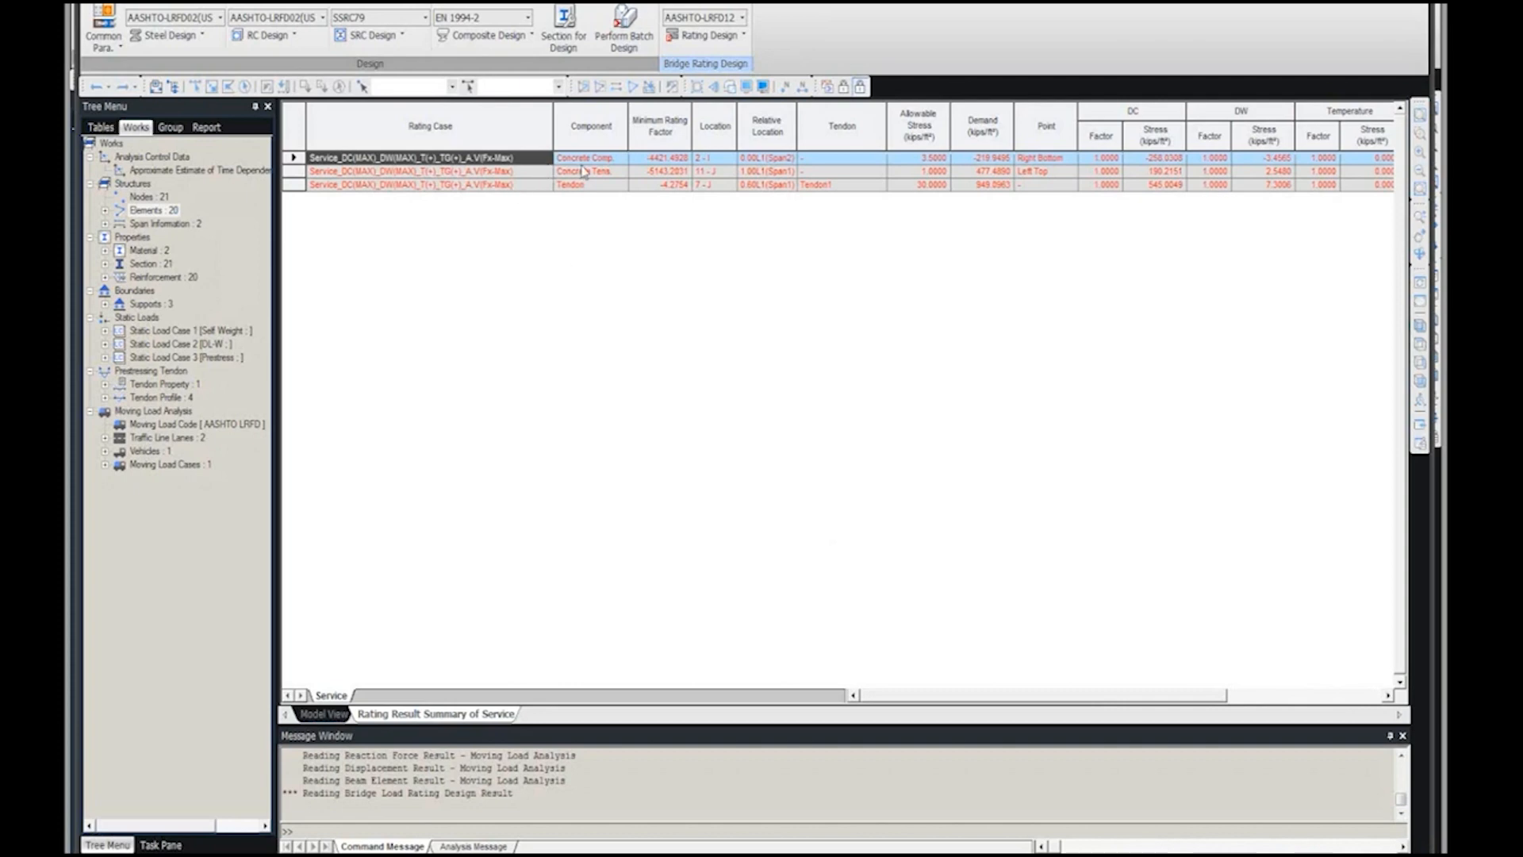
{"action": "left_click_drag", "start_coordinate": [908, 700], "coordinate": [1023, 698]}
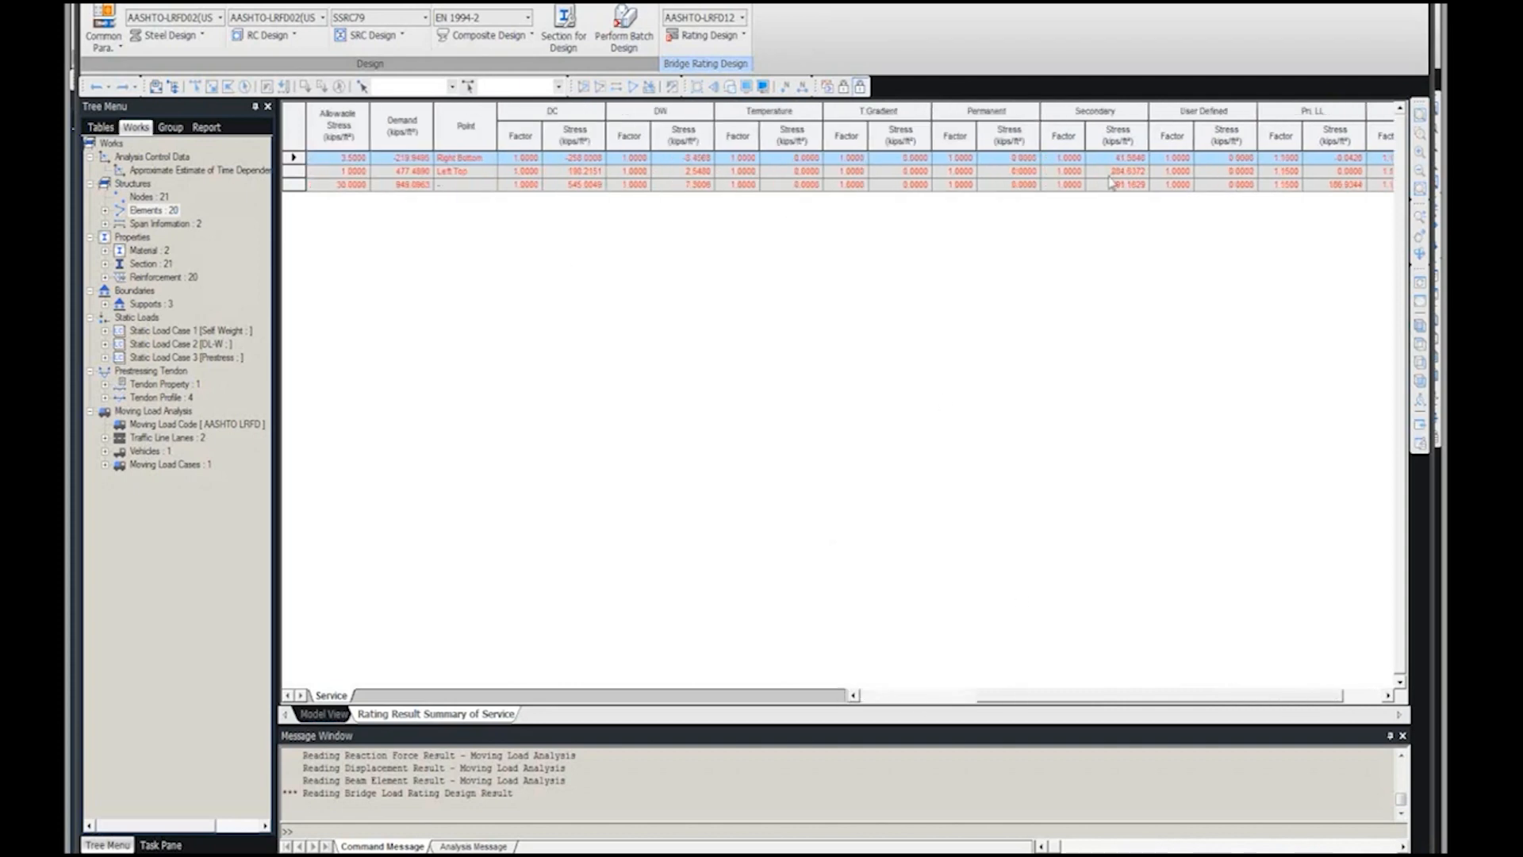
{"action": "left_click", "coordinate": [1291, 106]}
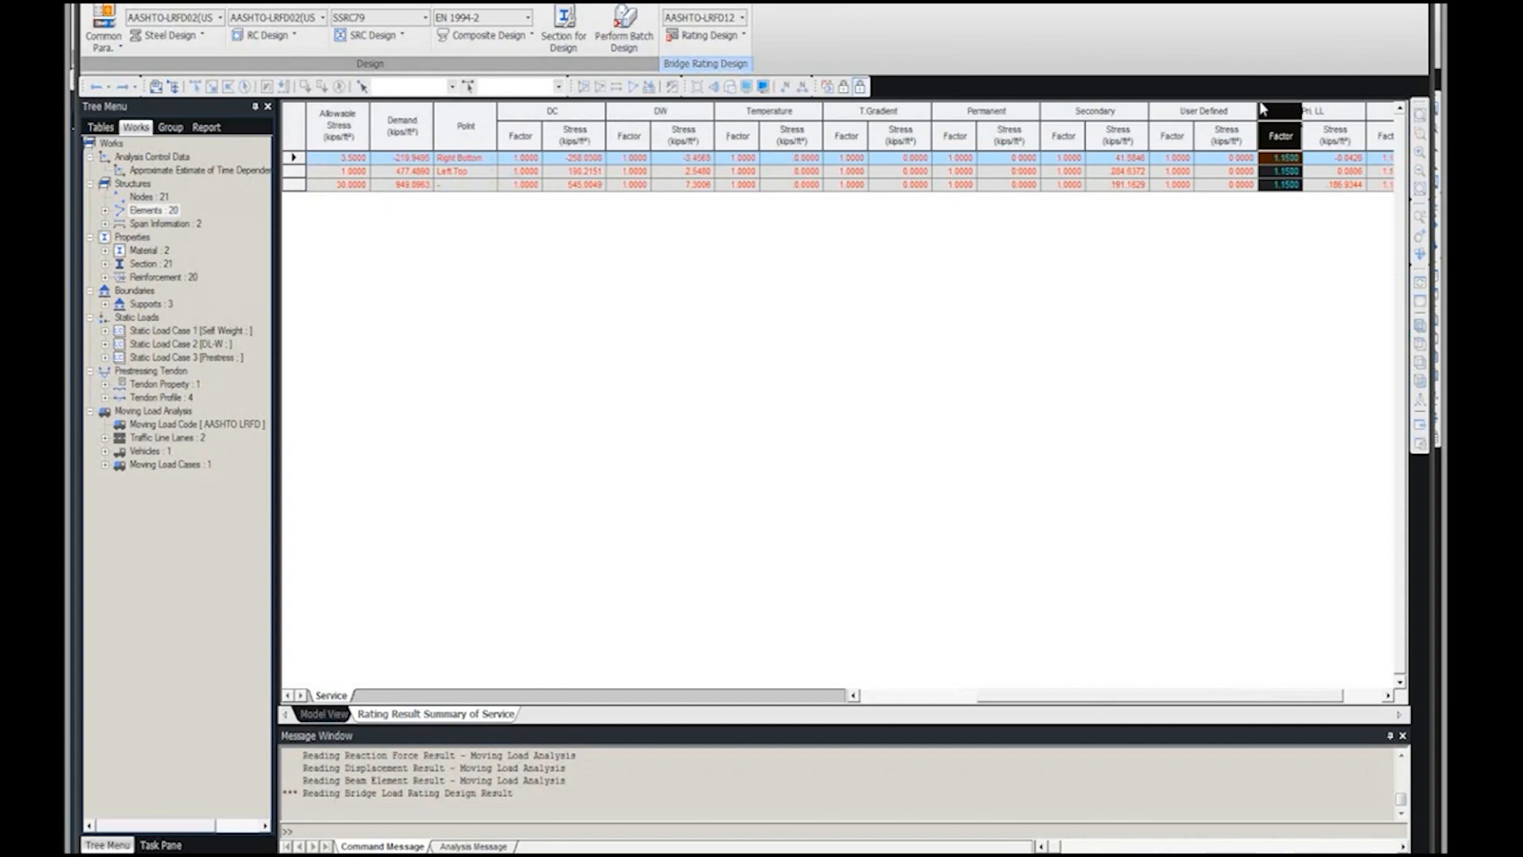
Examine the load factors and the minimum rating factors for concrete and tendon in the service rating result summary.
{"action": "left_click", "coordinate": [1076, 107]}
{"action": "left_click_drag", "start_coordinate": [1087, 696], "coordinate": [974, 697]}
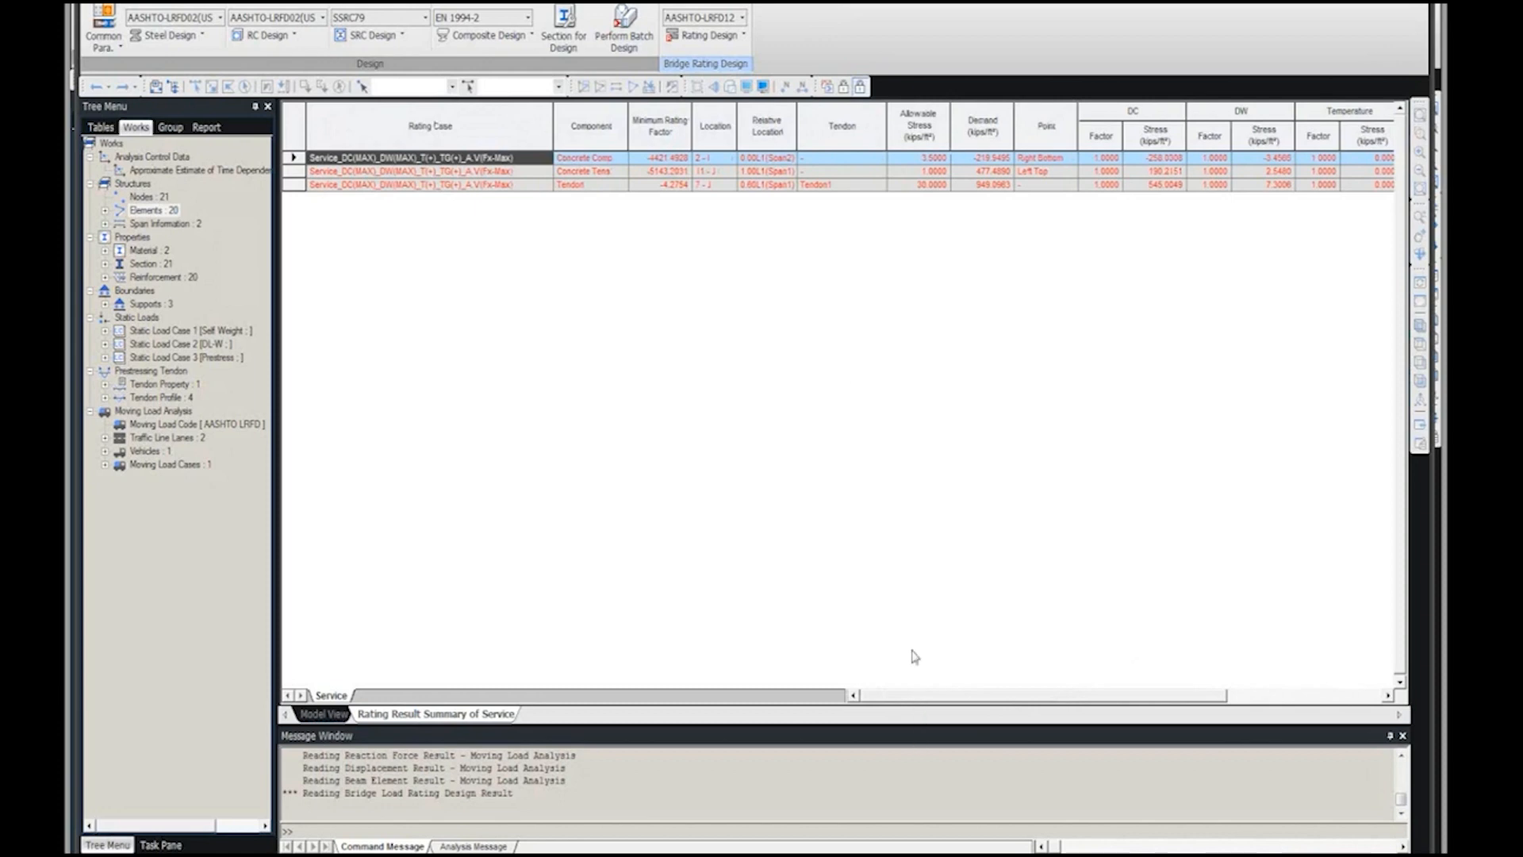
{"action": "left_click", "coordinate": [717, 188]}
{"action": "left_click", "coordinate": [670, 160]}
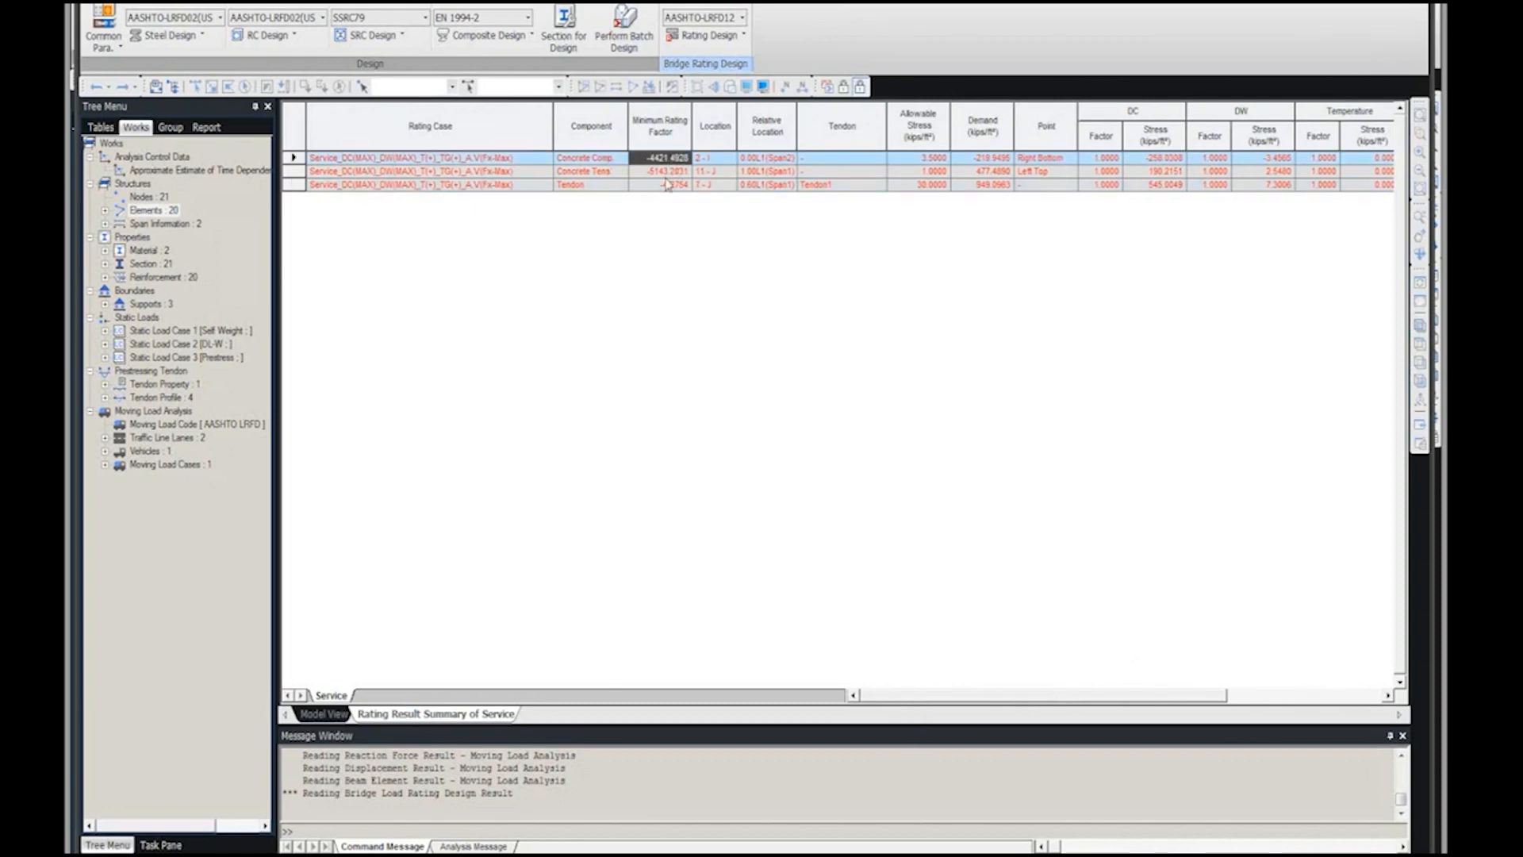
{"action": "left_click", "coordinate": [669, 183]}
{"action": "mouse_move", "coordinate": [968, 698]}
{"action": "left_mouse_down"}
{"action": "mouse_move", "coordinate": [1202, 704]}
{"action": "mouse_move", "coordinate": [1107, 687]}
{"action": "mouse_move", "coordinate": [956, 714]}
{"action": "mouse_move", "coordinate": [938, 699]}
{"action": "left_mouse_up"}
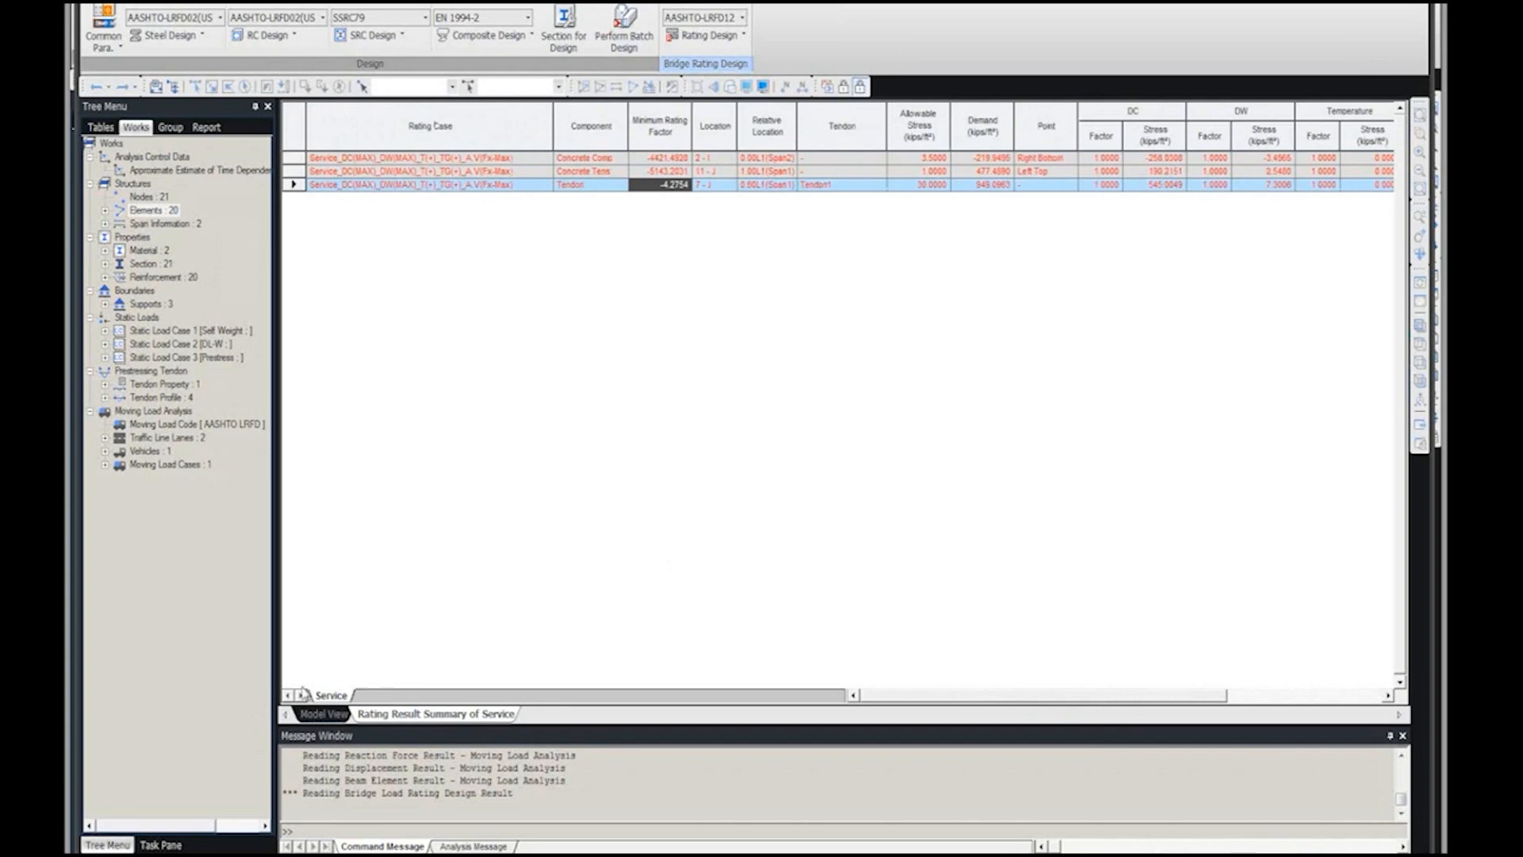
Show the rating result summary of strength for the Strength case and examine its flexural rating factor, capacity and load components.
{"action": "left_click", "coordinate": [710, 36]}
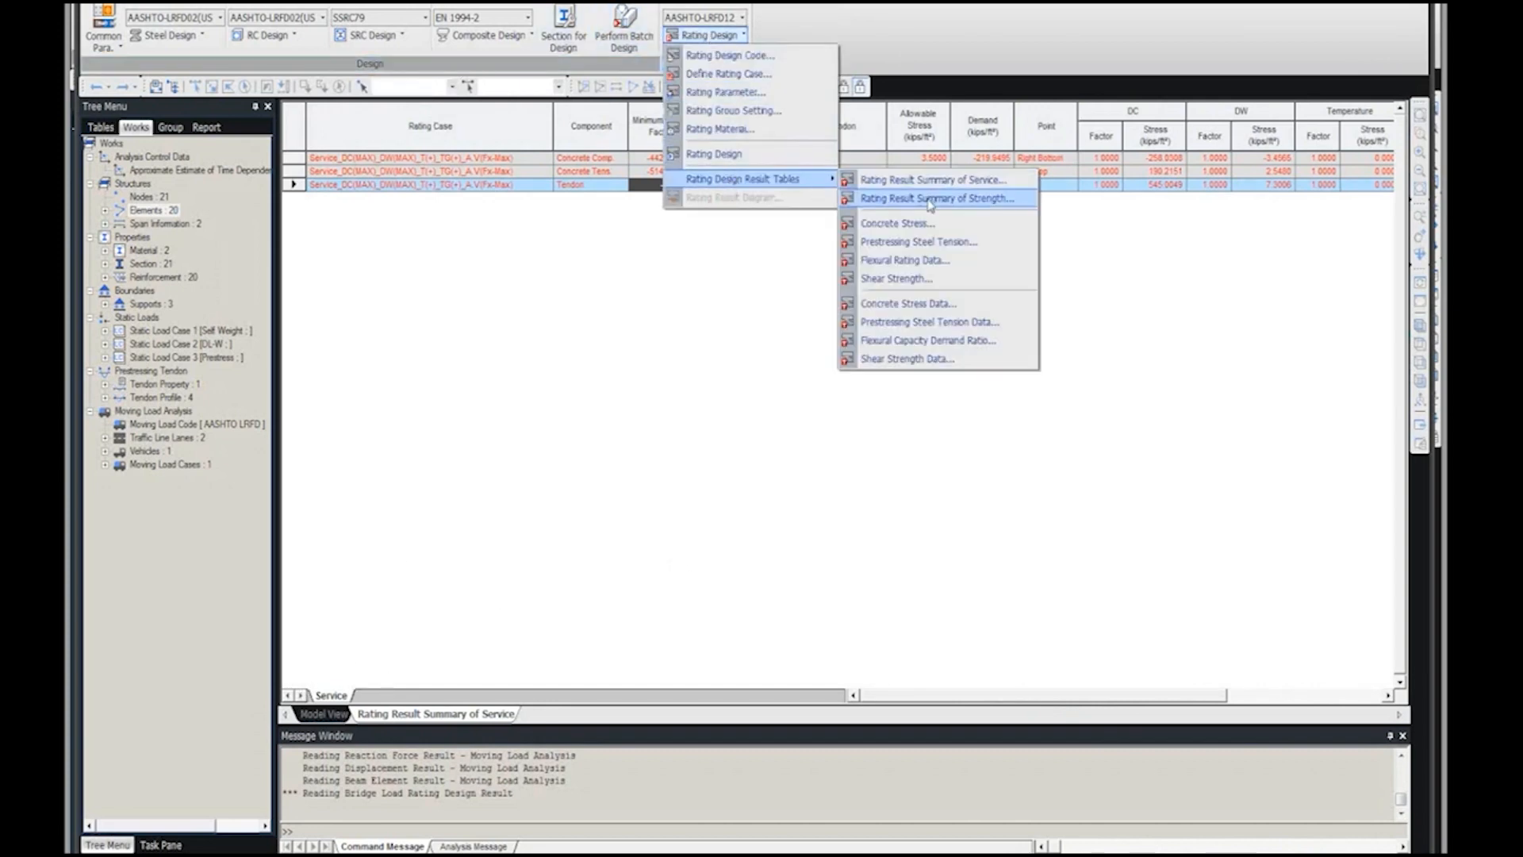
{"action": "left_click", "coordinate": [930, 200]}
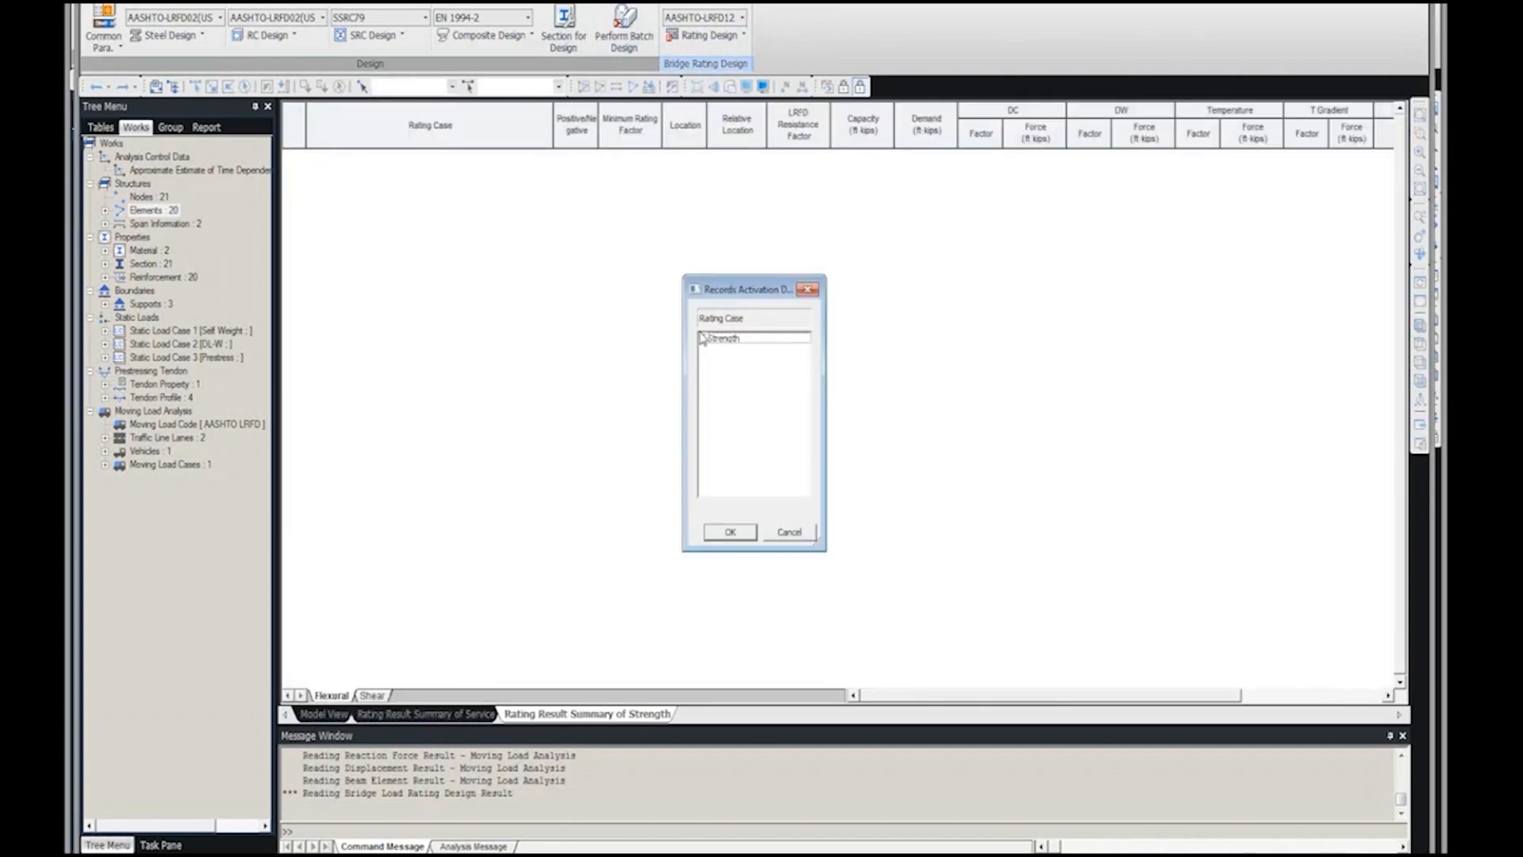
{"action": "left_click", "coordinate": [703, 338]}
{"action": "left_click", "coordinate": [730, 532]}
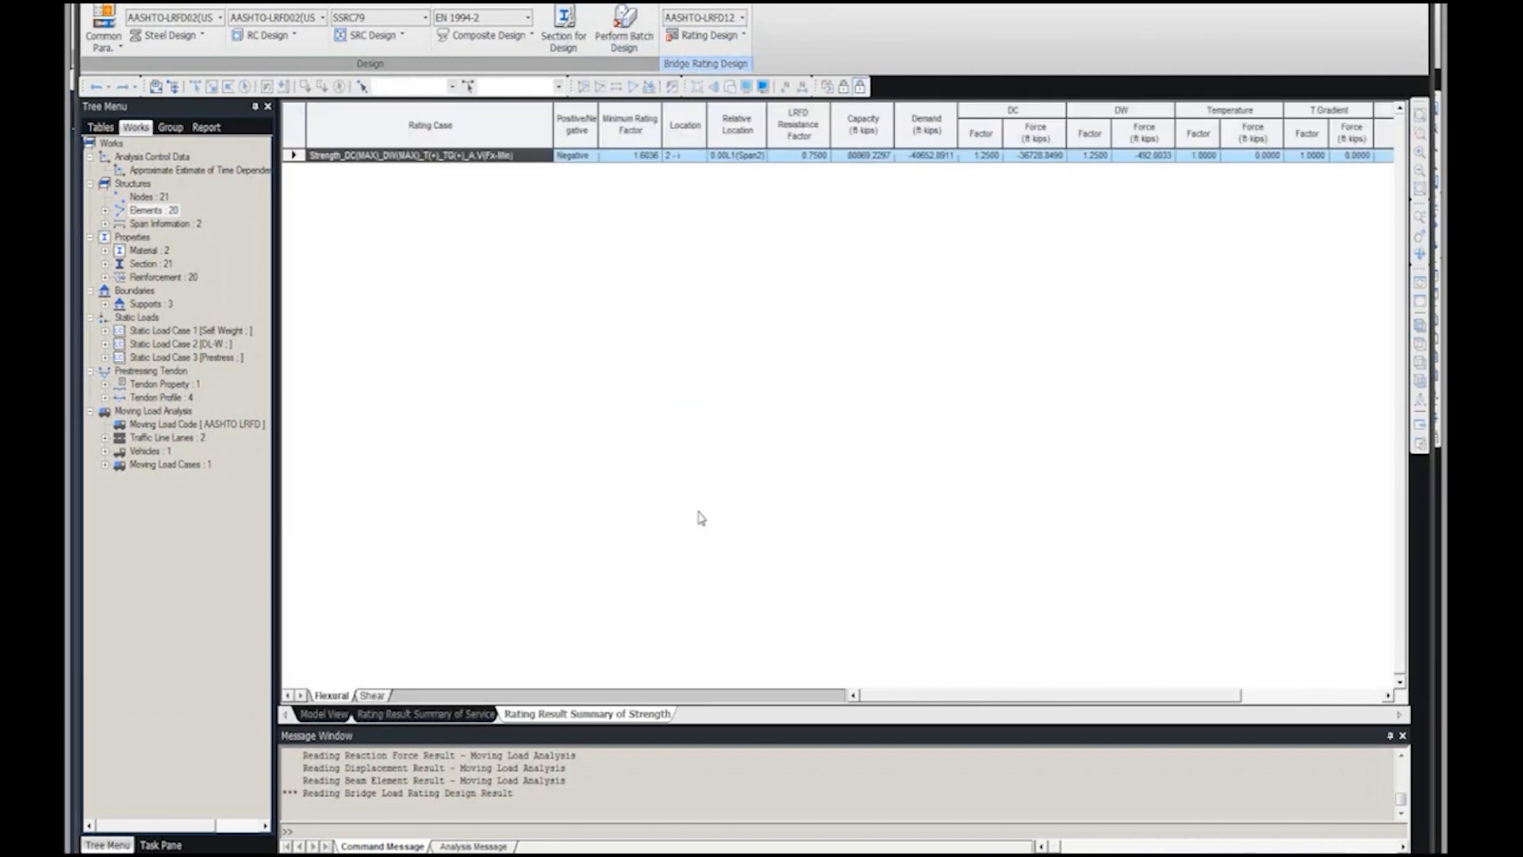
{"action": "left_click", "coordinate": [565, 157]}
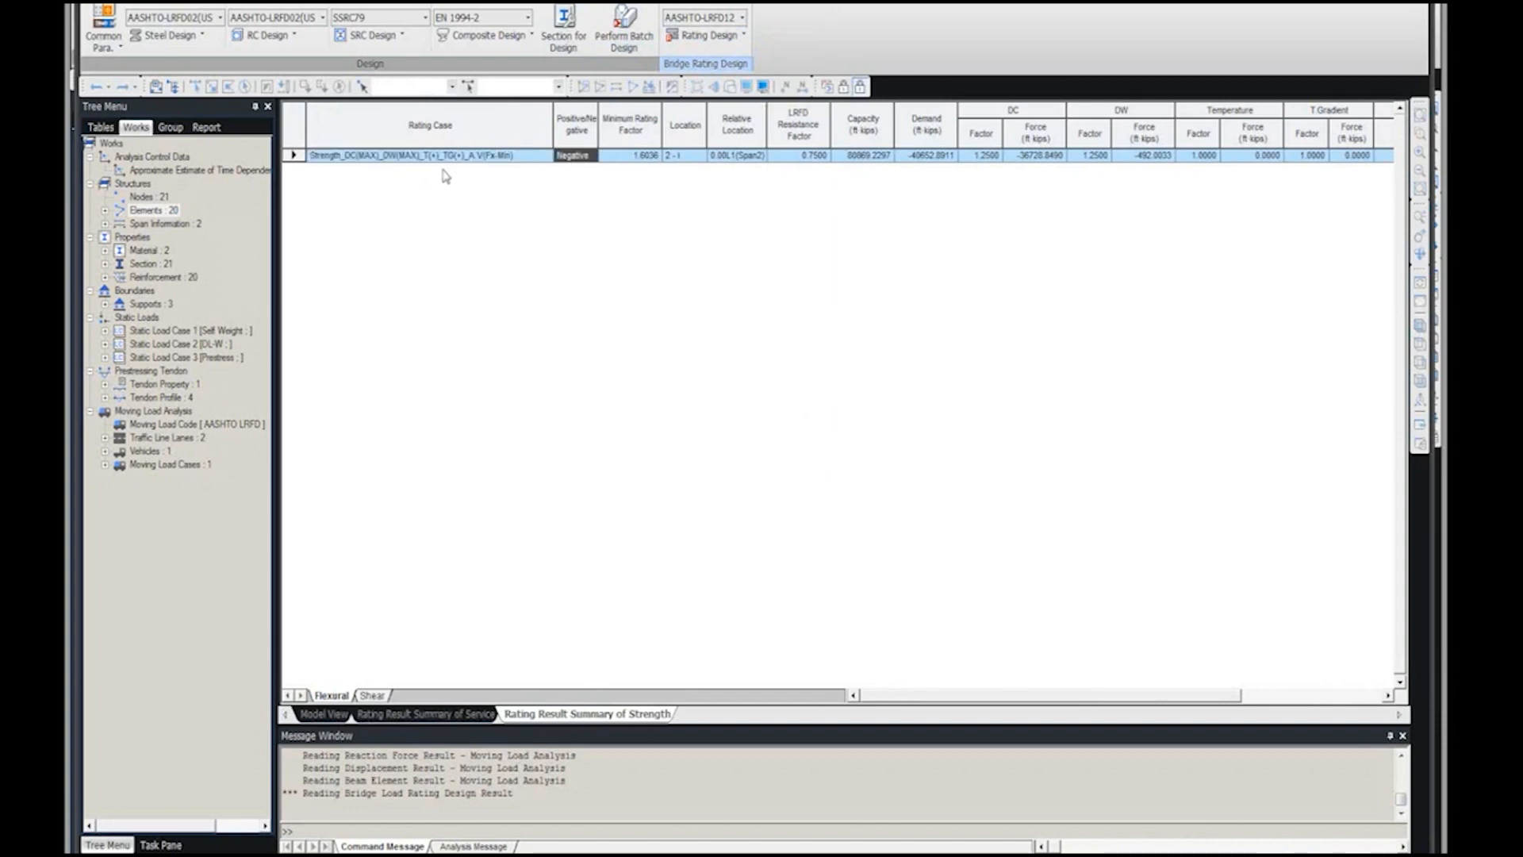
{"action": "left_click", "coordinate": [467, 157]}
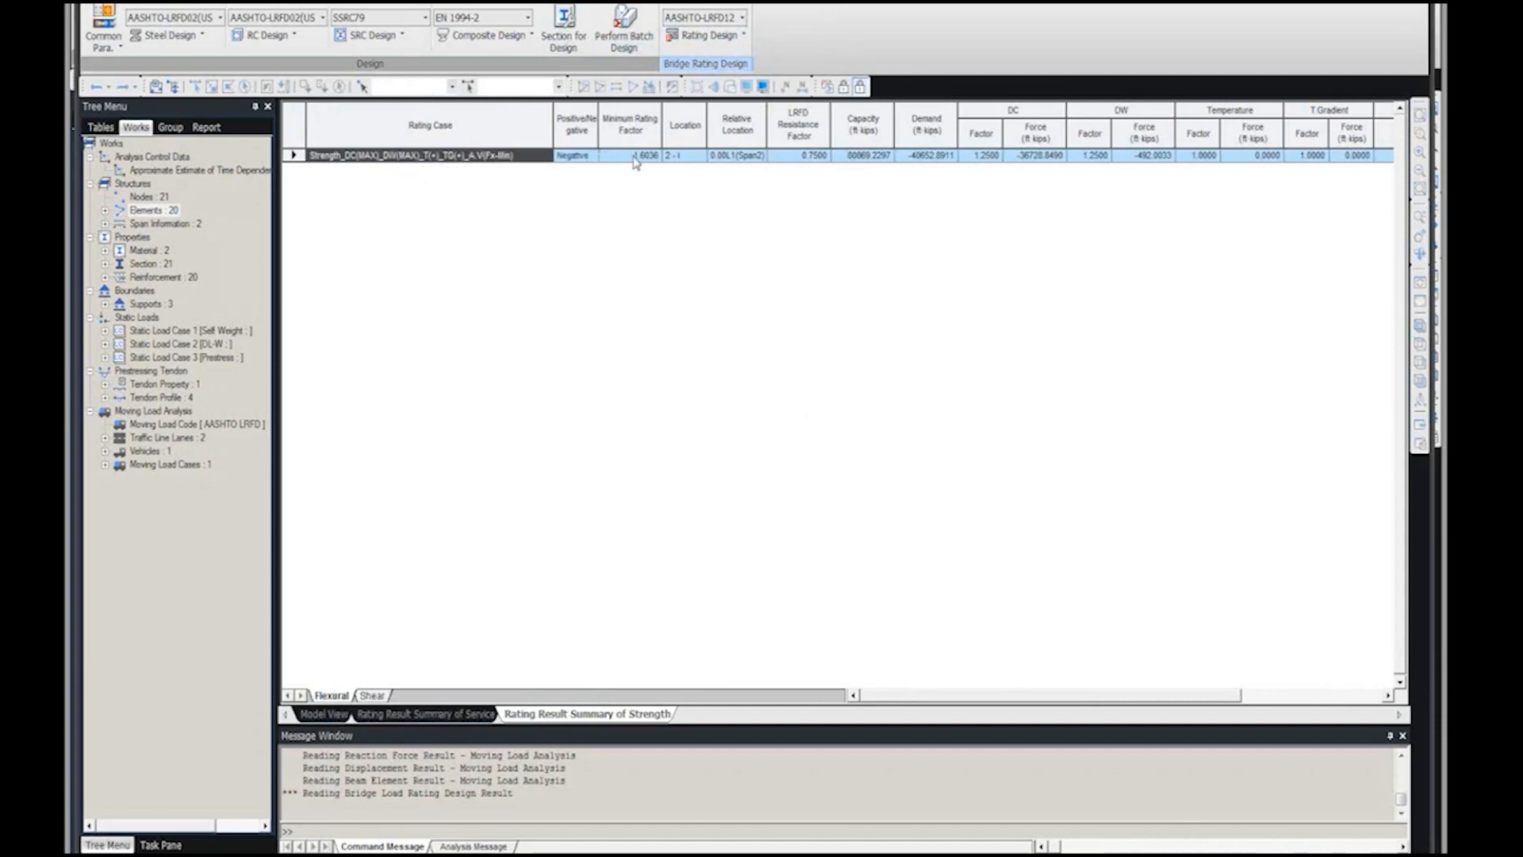
{"action": "left_click", "coordinate": [567, 157]}
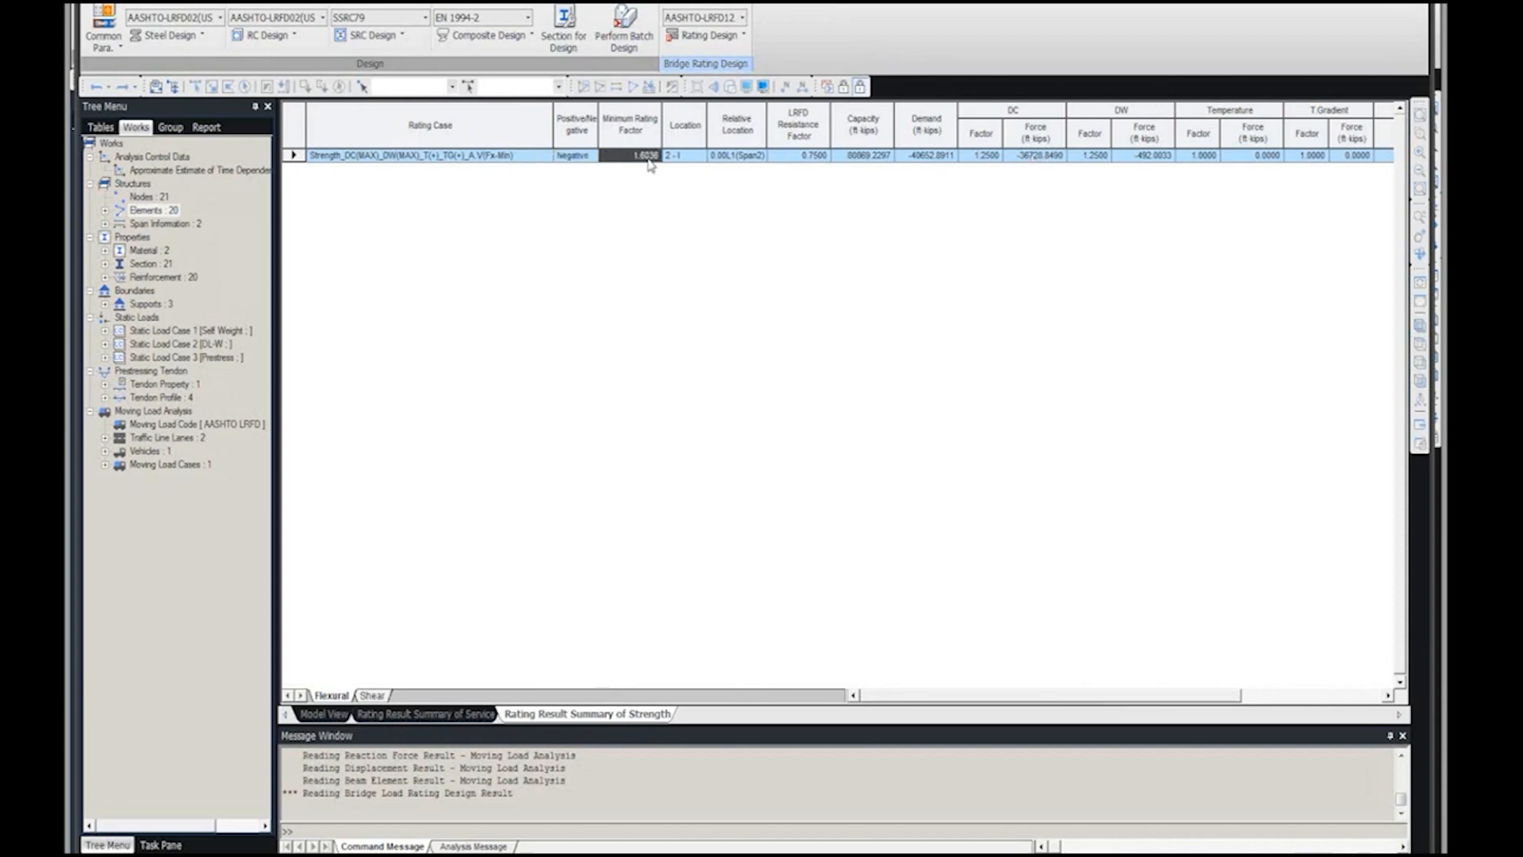
{"action": "left_click_drag", "start_coordinate": [908, 696], "coordinate": [1043, 698]}
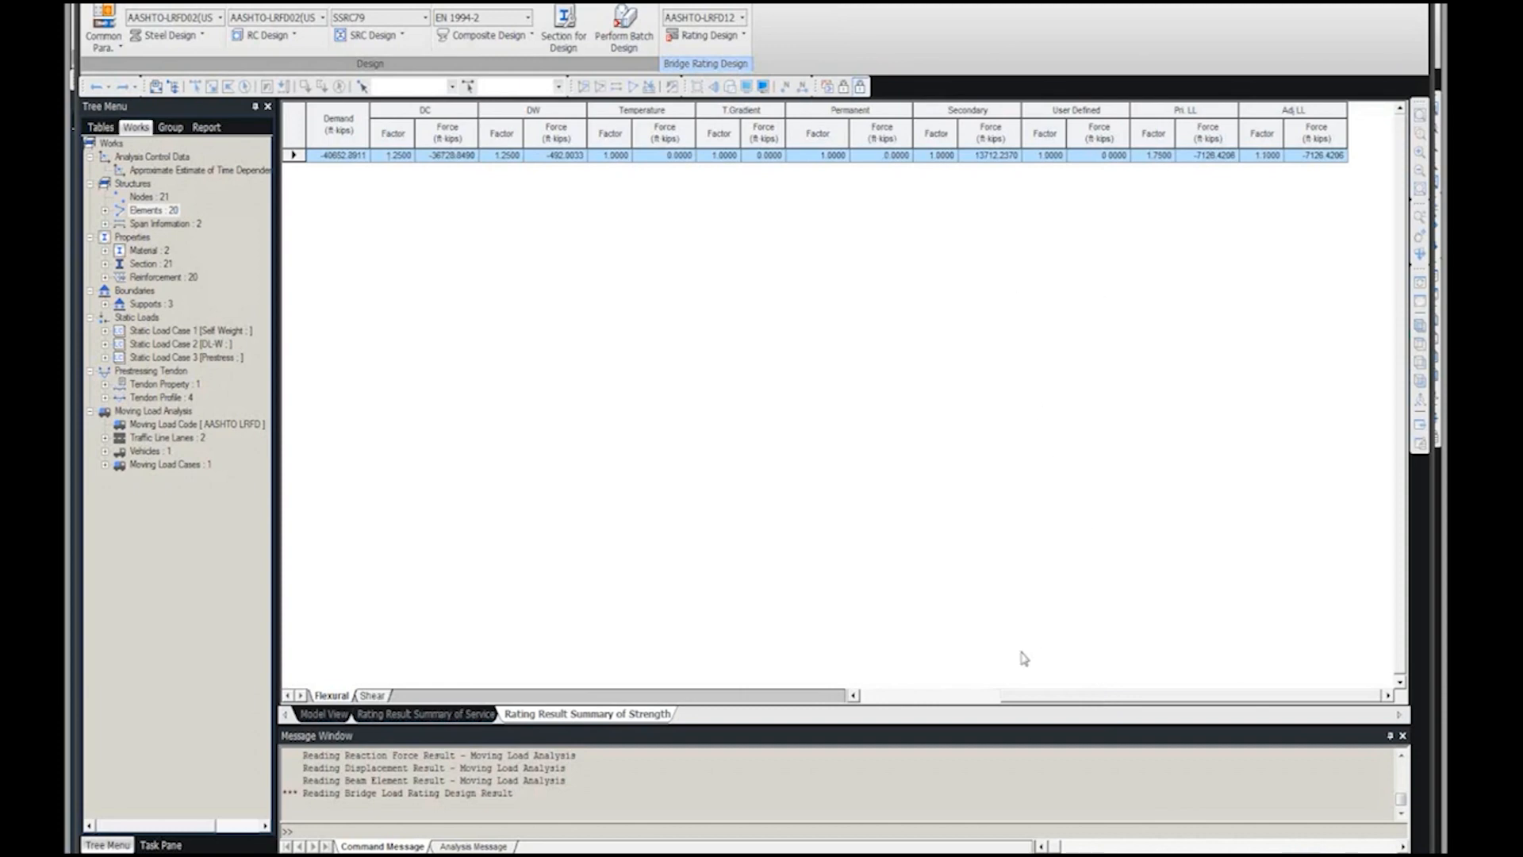
{"action": "left_click_drag", "start_coordinate": [1034, 696], "coordinate": [893, 696]}
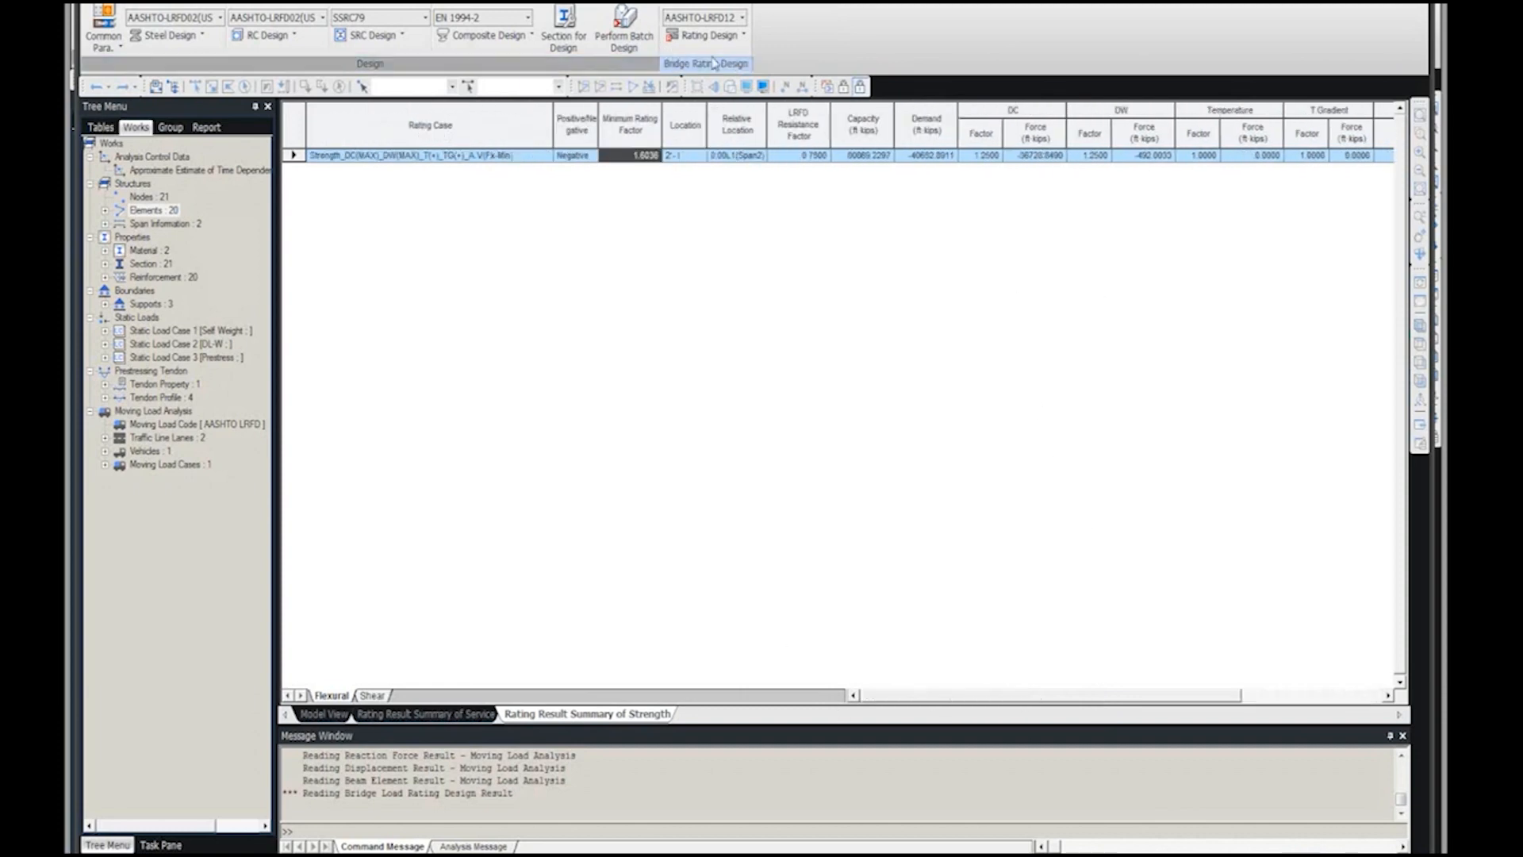
Show the concrete stress rating table for all elements, covering parts i and j in compression and tension.
{"action": "left_click", "coordinate": [746, 36]}
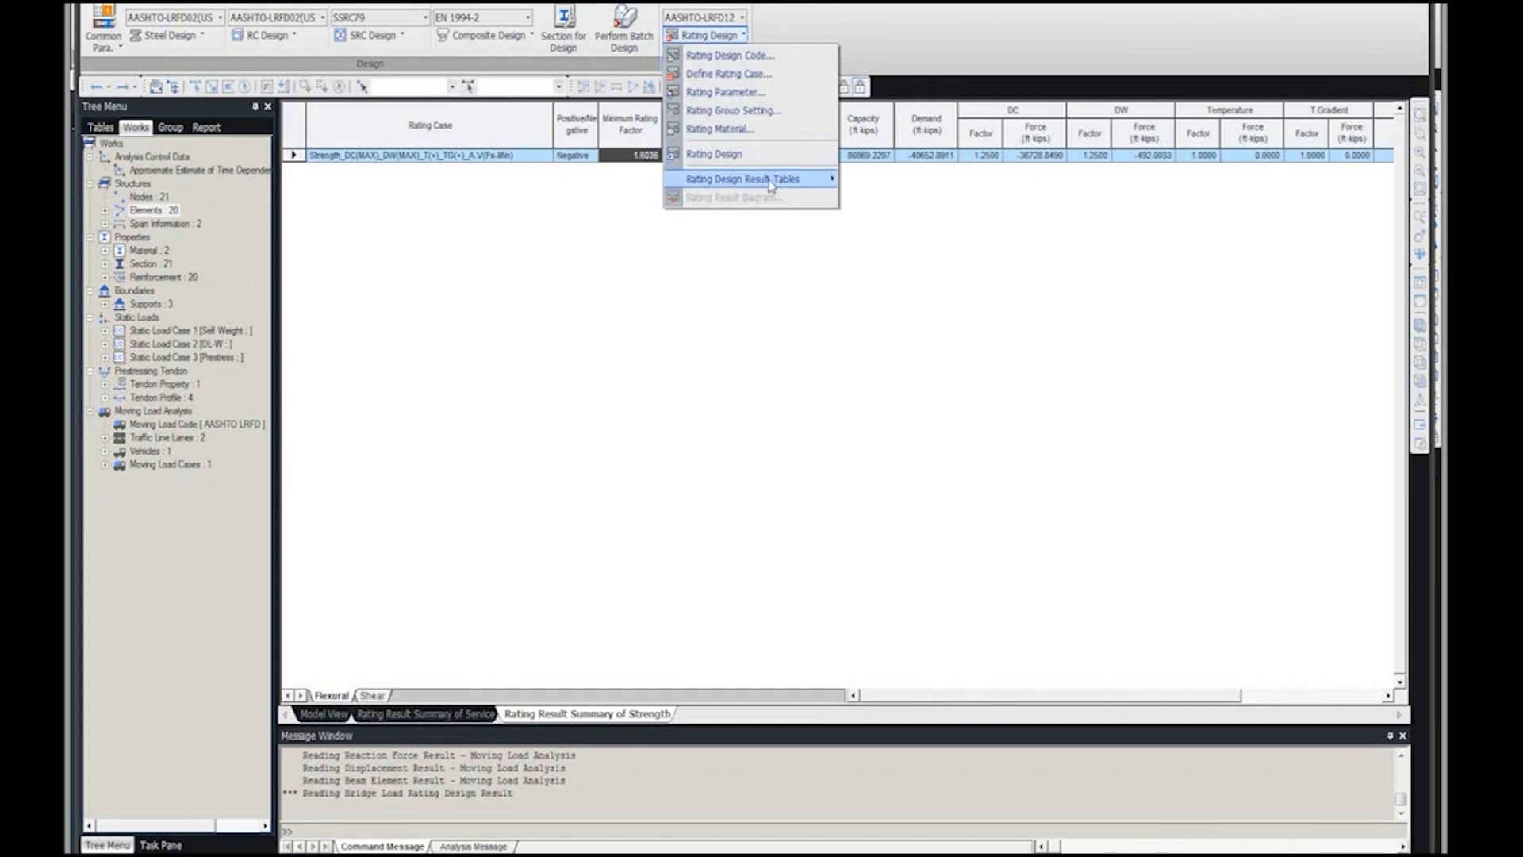
{"action": "mouse_move", "coordinate": [772, 182]}
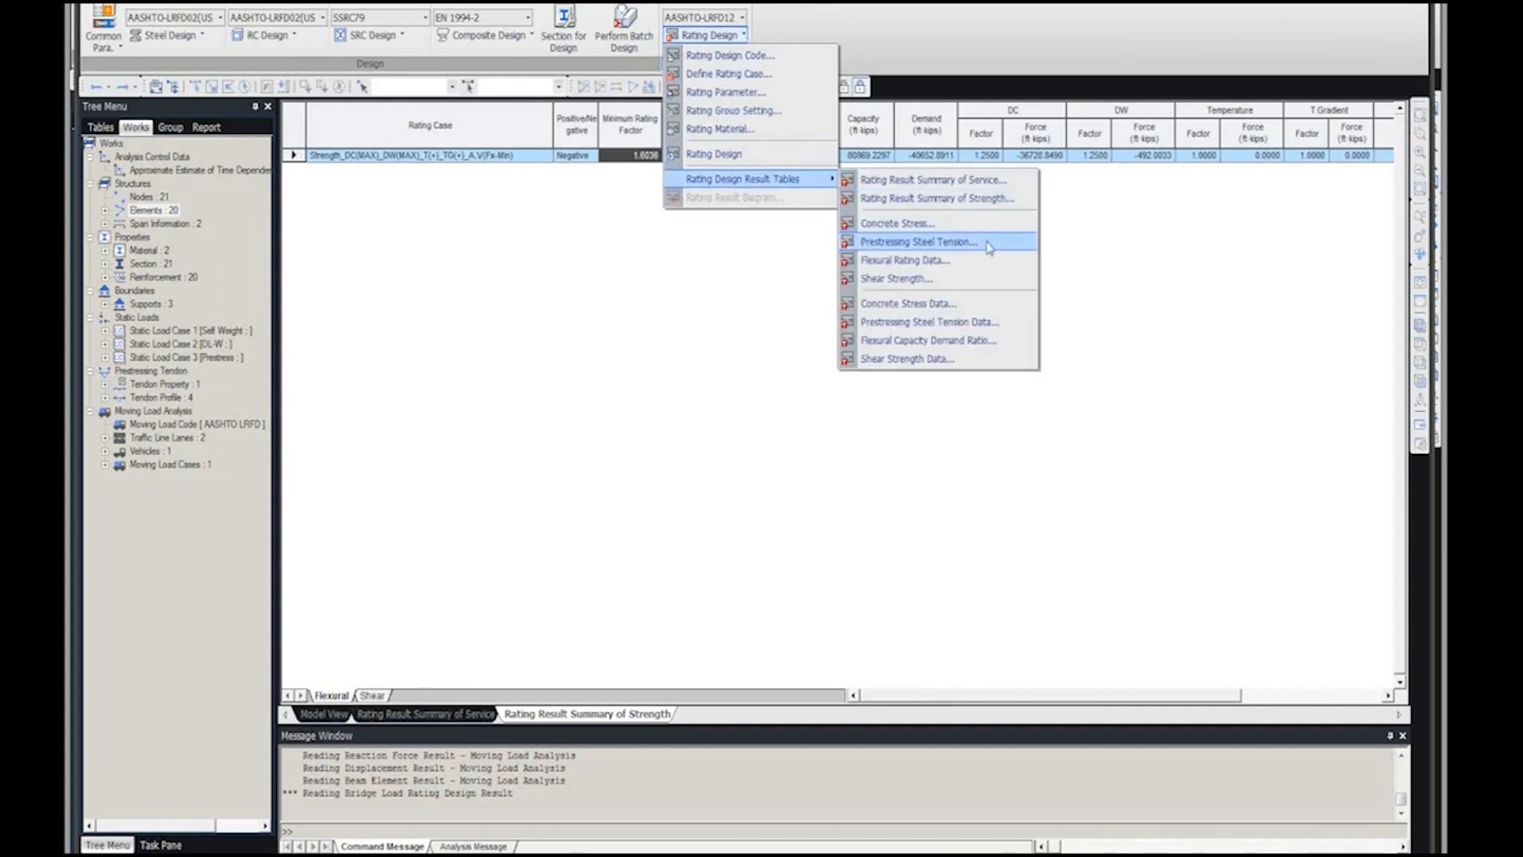
{"action": "key", "text": "Up"}
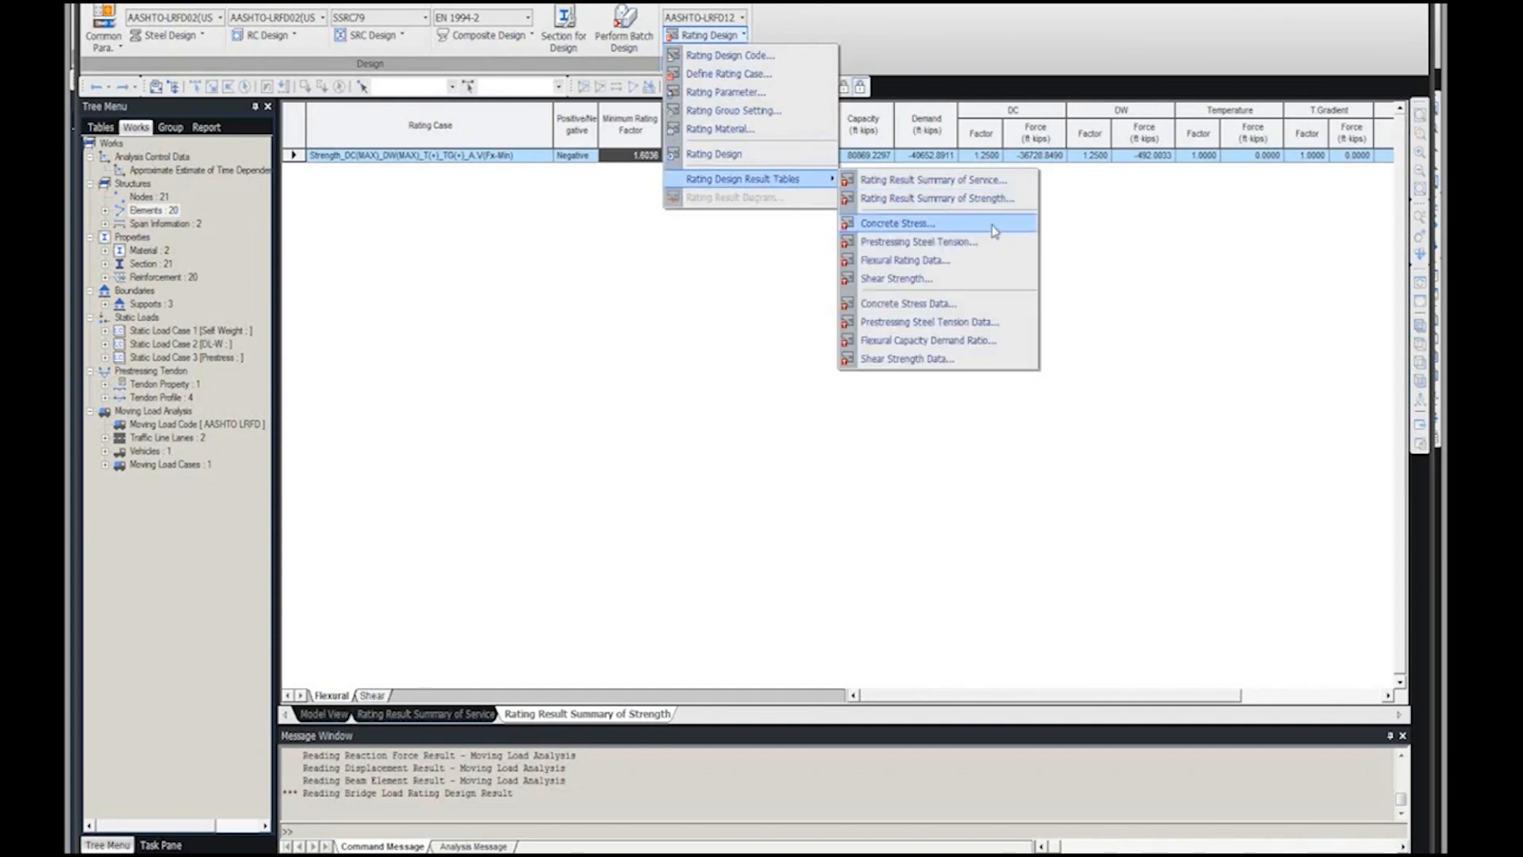
{"action": "left_click", "coordinate": [994, 231]}
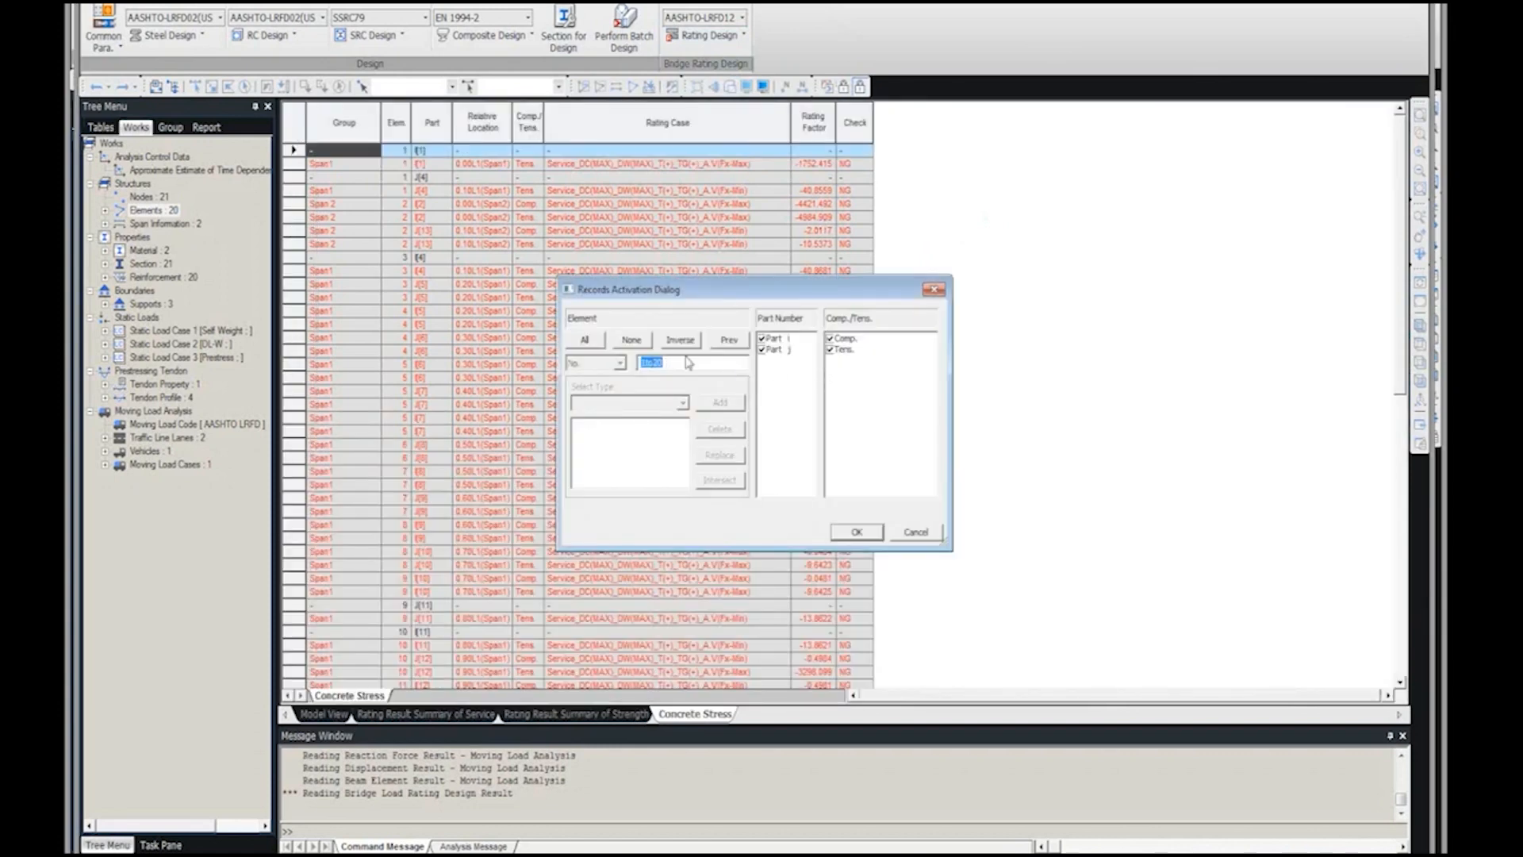
{"action": "left_click", "coordinate": [857, 532]}
{"action": "scroll", "coordinate": [609, 420], "scroll_direction": "down", "scroll_amount": 6}
{"action": "scroll", "coordinate": [608, 421], "scroll_direction": "down", "scroll_amount": 6}
{"action": "scroll", "coordinate": [608, 420], "scroll_direction": "up", "scroll_amount": 12}
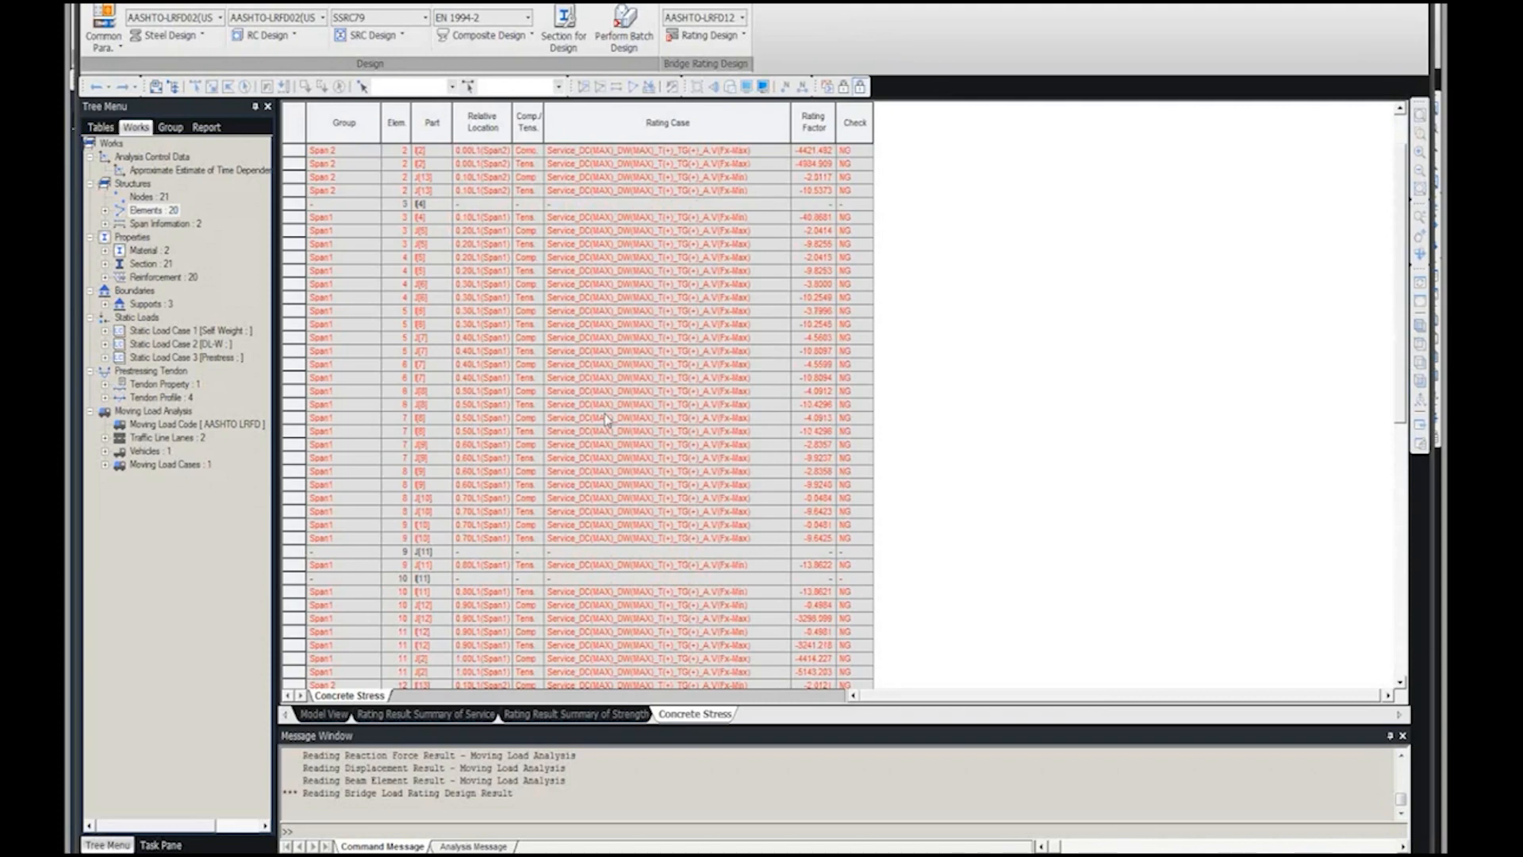
{"action": "scroll", "coordinate": [572, 389], "scroll_direction": "up", "scroll_amount": 2}
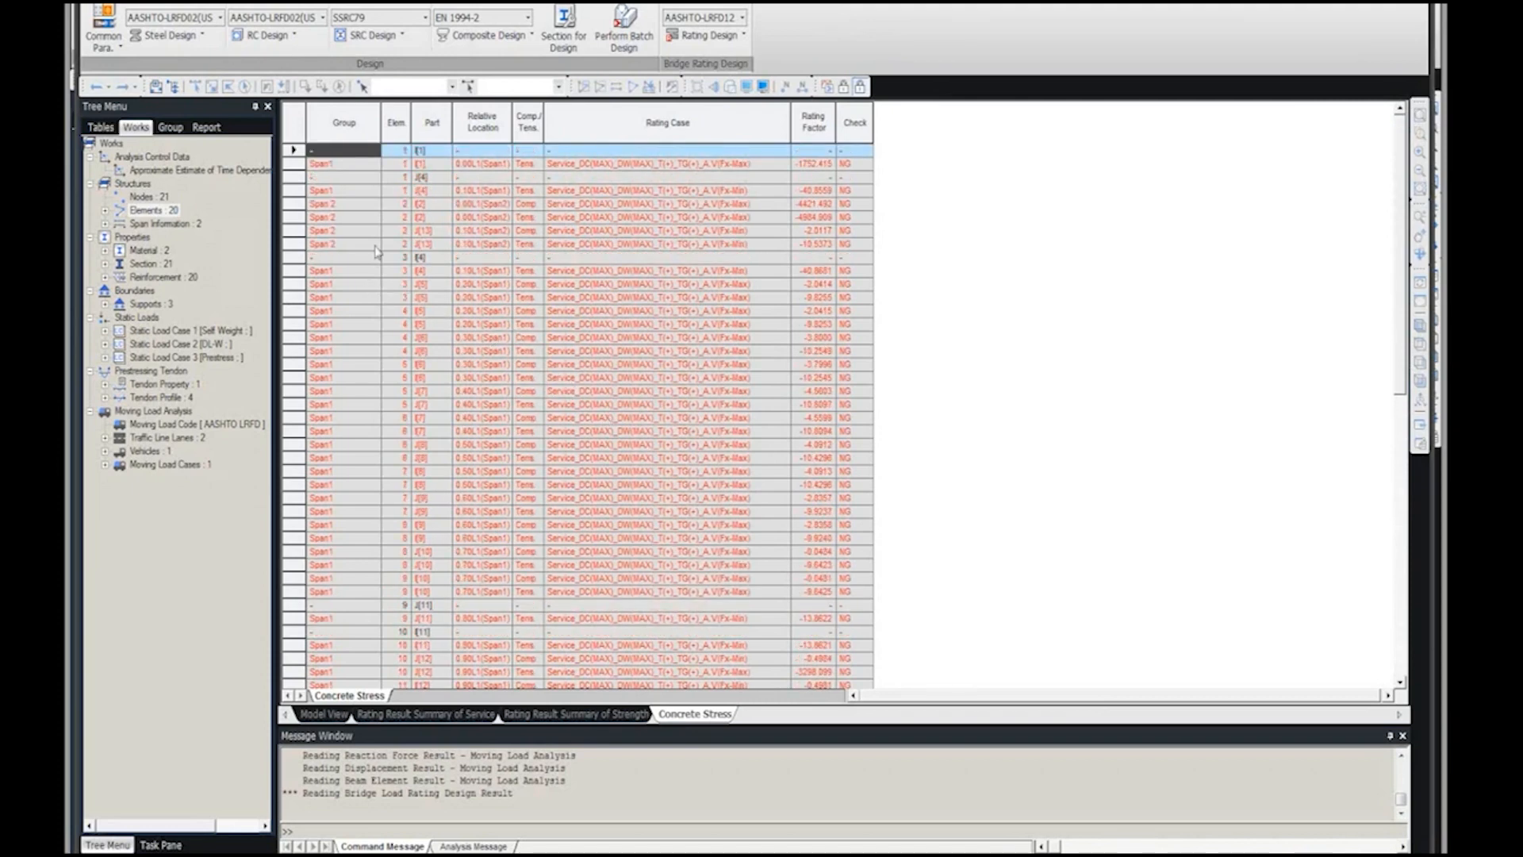
Examine the element parts and the pass/fail checks along Span1 in the concrete stress rating table.
{"action": "left_click_drag", "start_coordinate": [400, 151], "coordinate": [421, 191]}
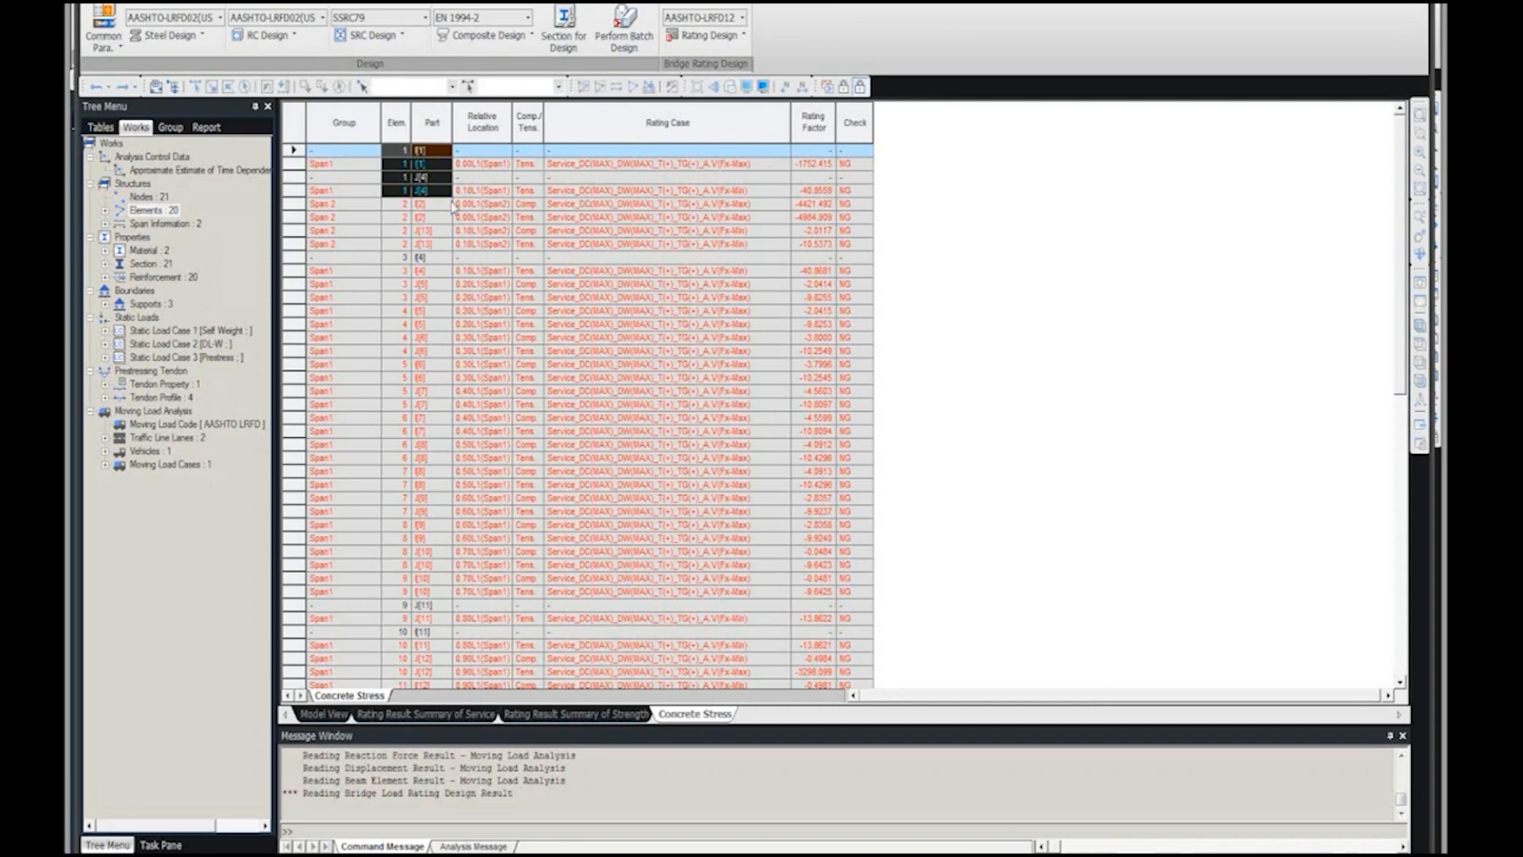
{"action": "left_click", "coordinate": [422, 258]}
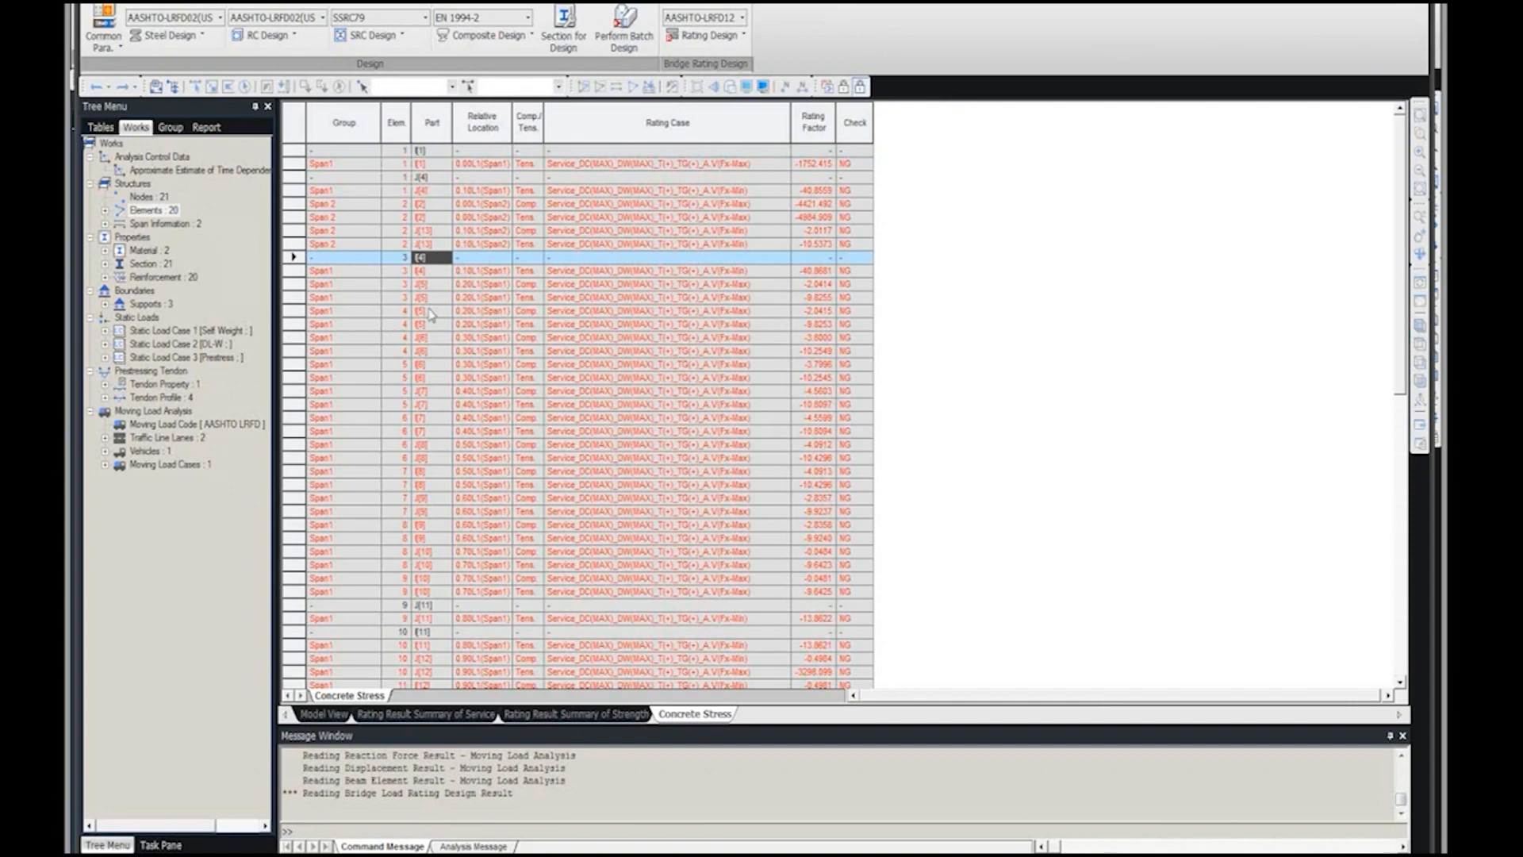
{"action": "left_click", "coordinate": [857, 164]}
{"action": "left_click", "coordinate": [857, 191]}
{"action": "left_click", "coordinate": [859, 337]}
{"action": "left_click", "coordinate": [858, 458]}
{"action": "left_click", "coordinate": [858, 524]}
{"action": "scroll", "coordinate": [861, 540], "scroll_direction": "down", "scroll_amount": 6}
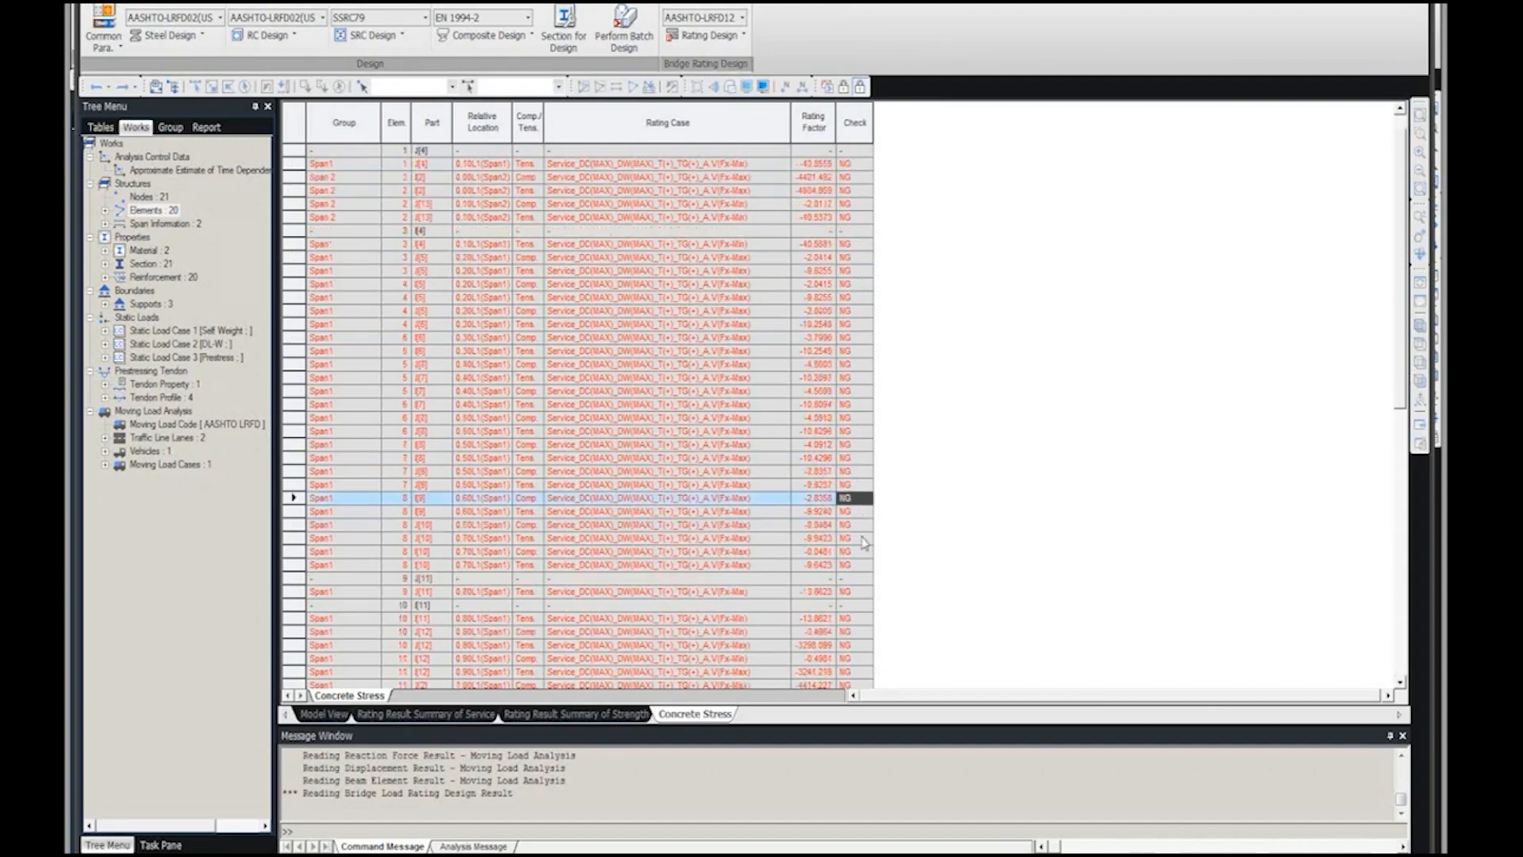
{"action": "scroll", "coordinate": [857, 533], "scroll_direction": "up", "scroll_amount": 6}
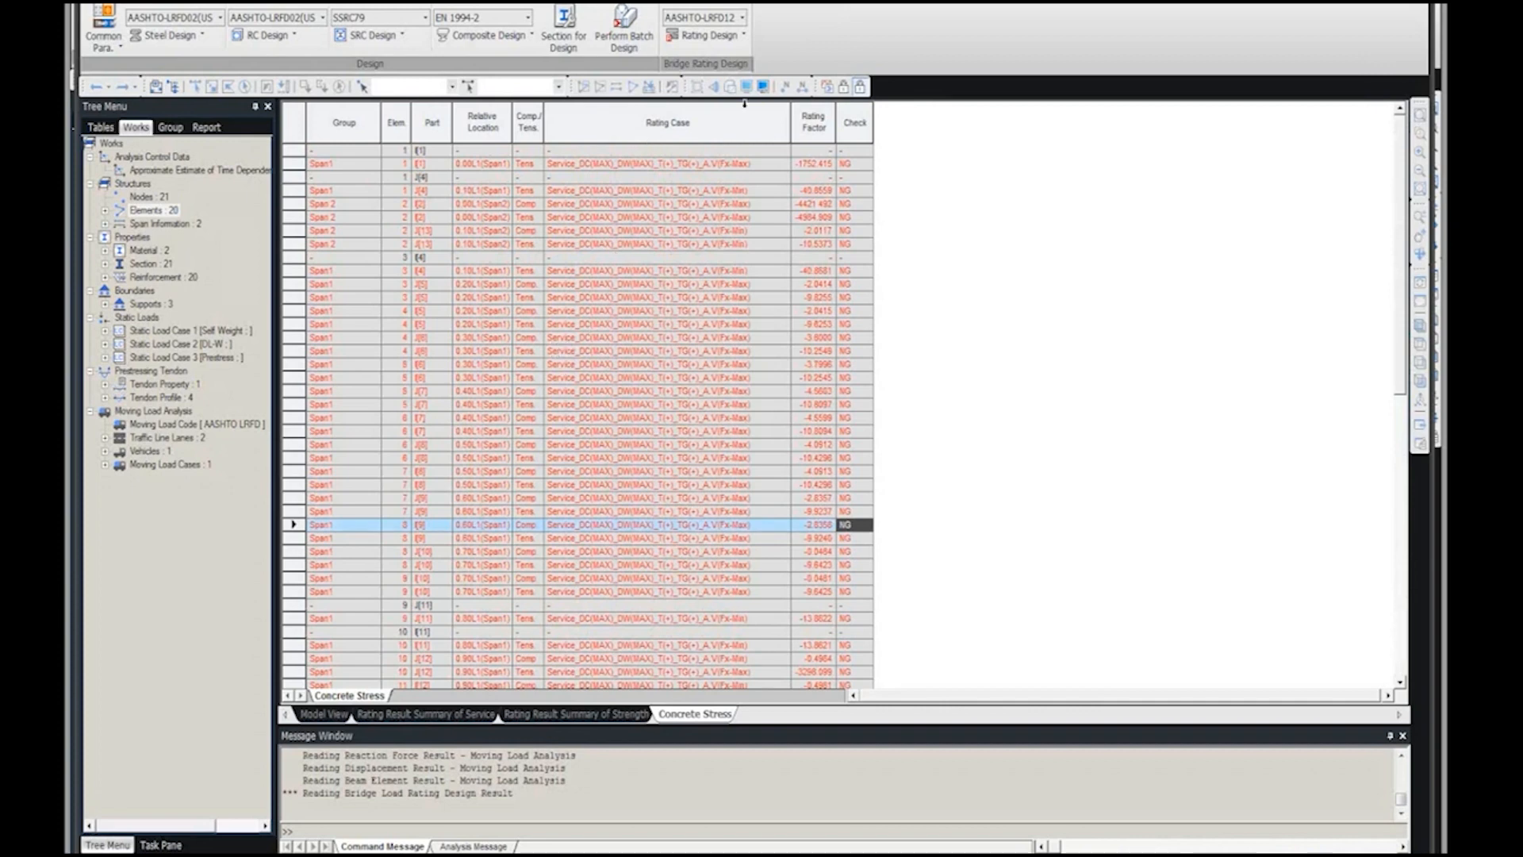
Show the flexural rating data table for all elements, covering parts i and j with positive and negative results.
{"action": "left_click", "coordinate": [743, 37]}
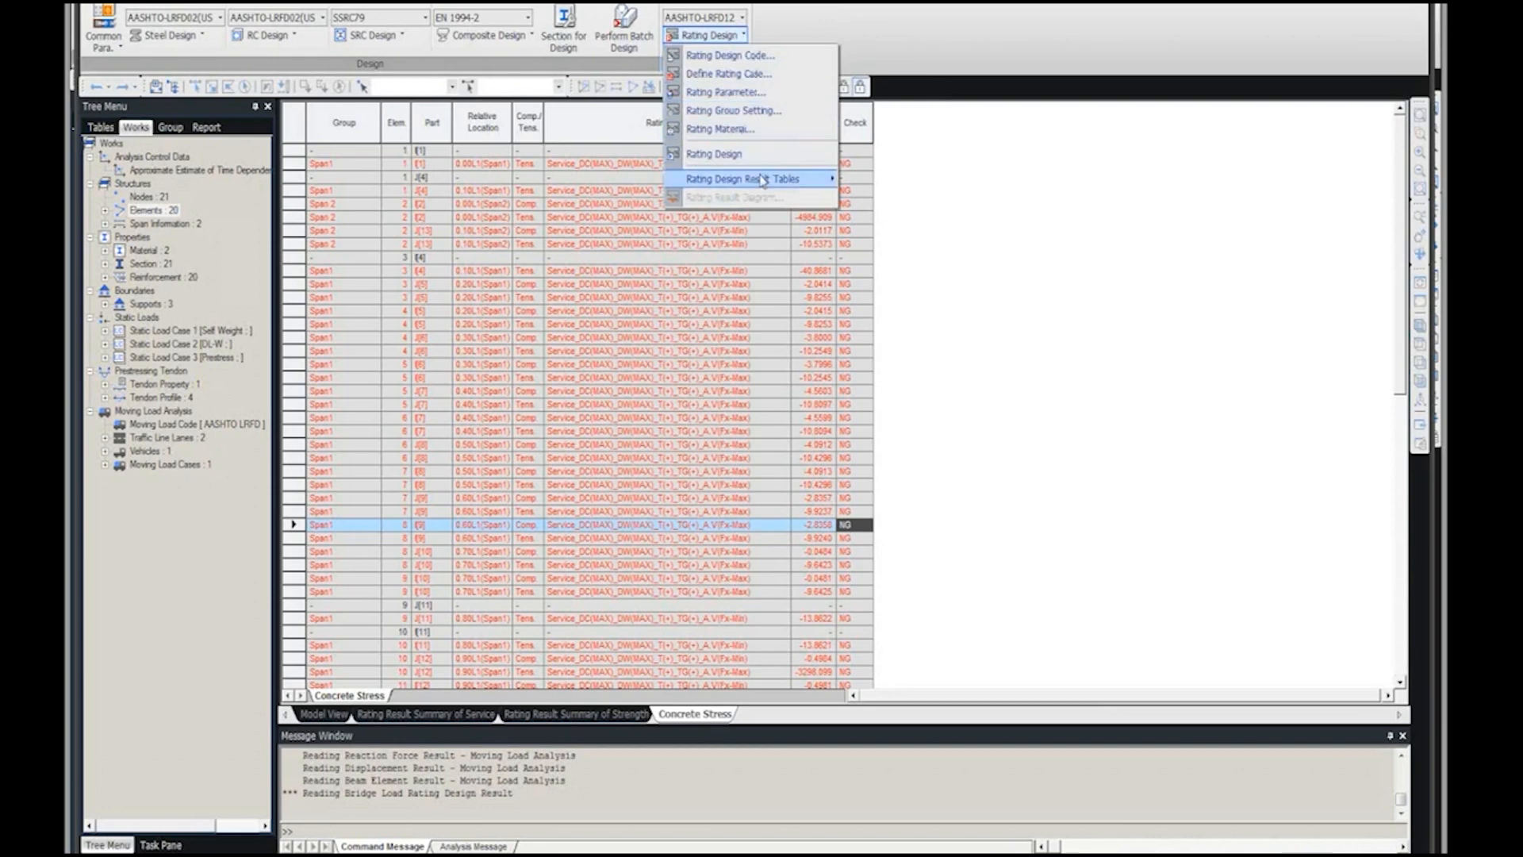
{"action": "mouse_move", "coordinate": [786, 181]}
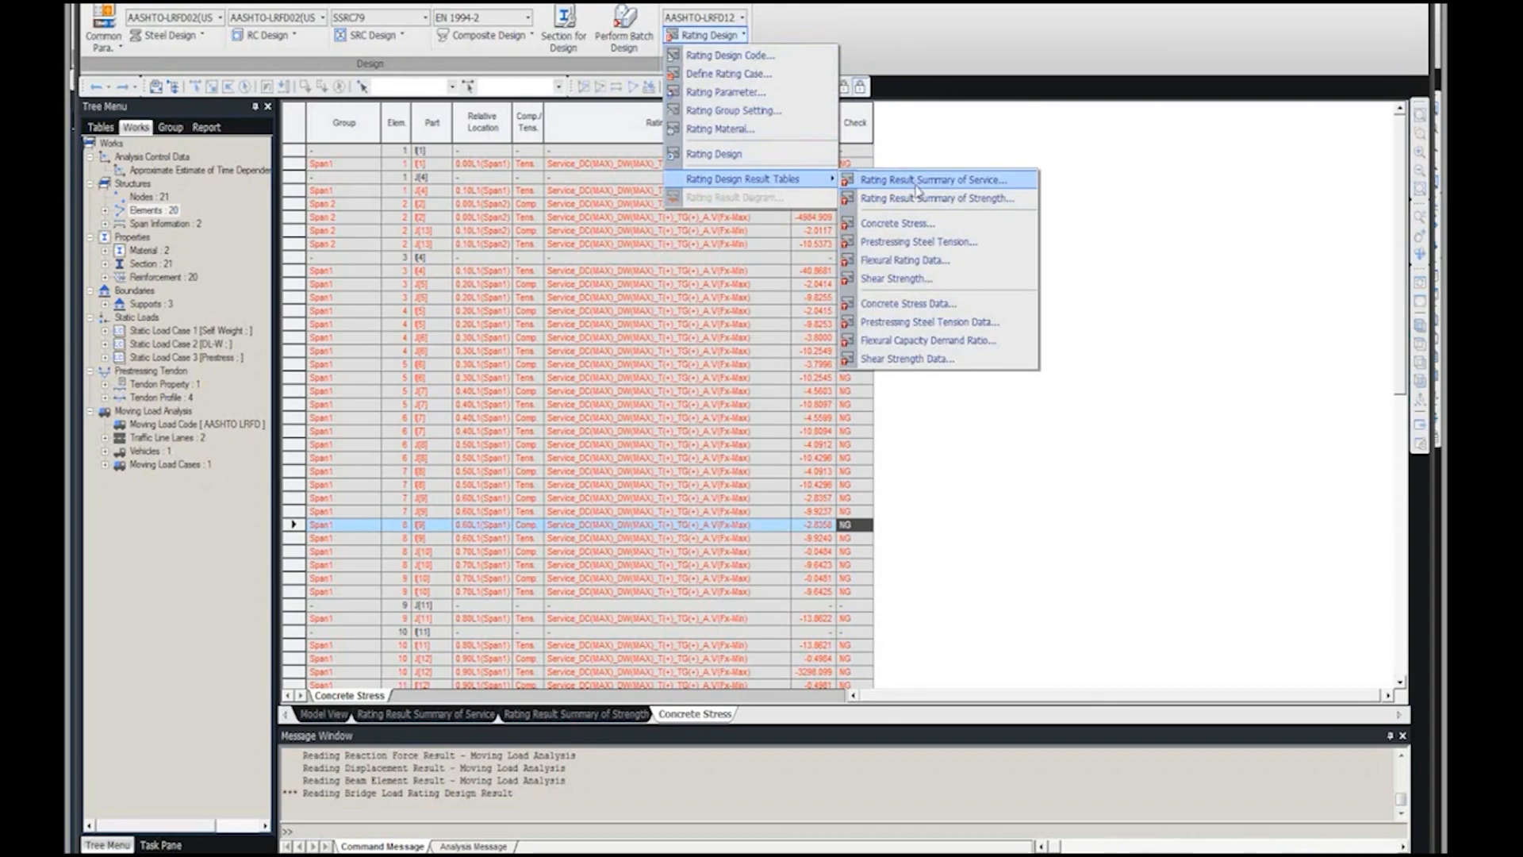
{"action": "left_click", "coordinate": [957, 264]}
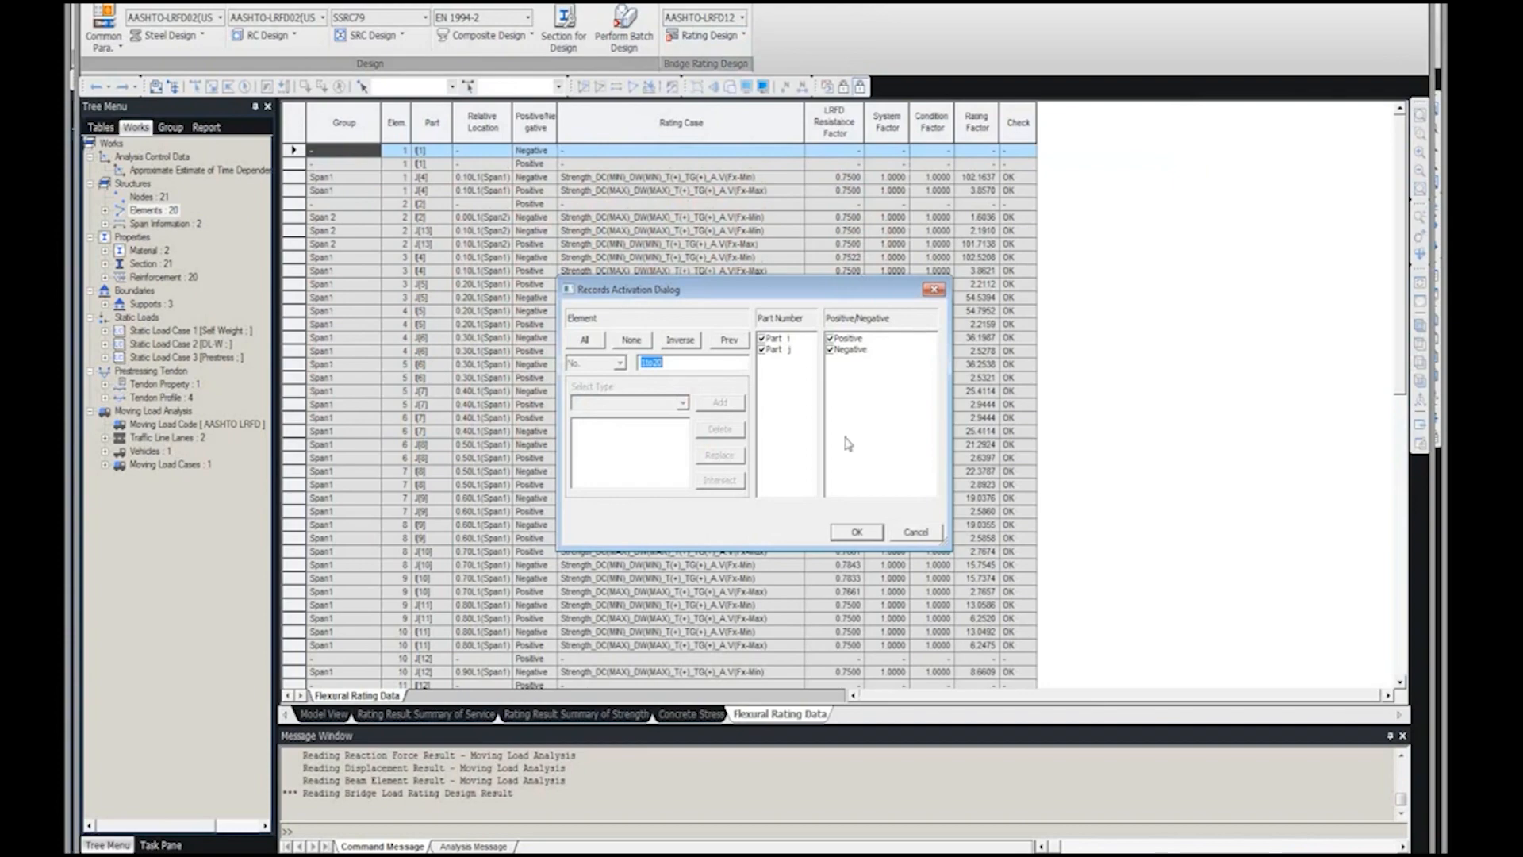
{"action": "left_click", "coordinate": [856, 532]}
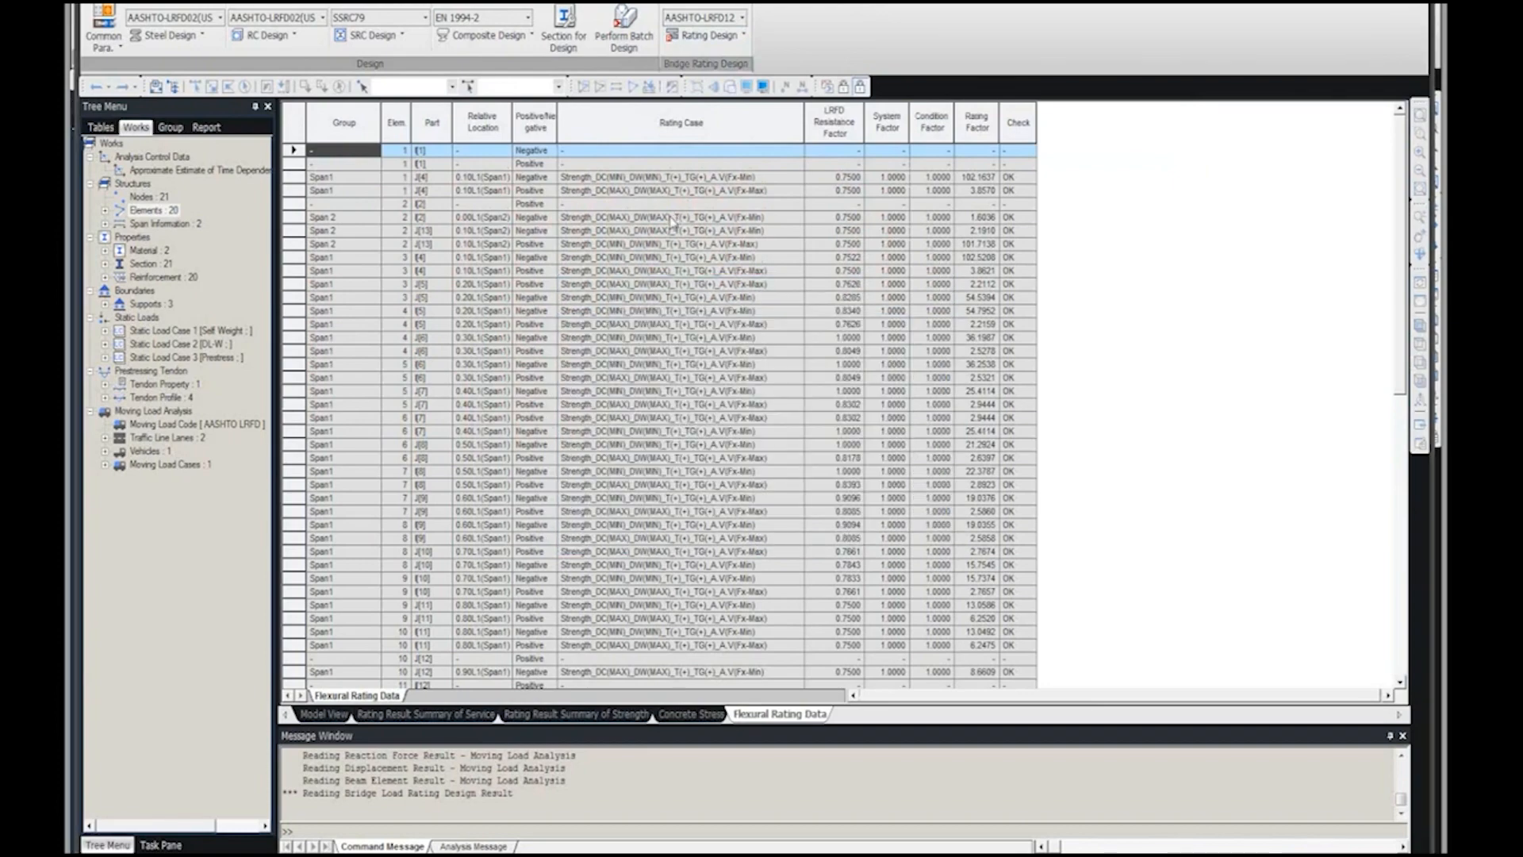
{"action": "scroll", "coordinate": [647, 236], "scroll_direction": "down", "scroll_amount": 2}
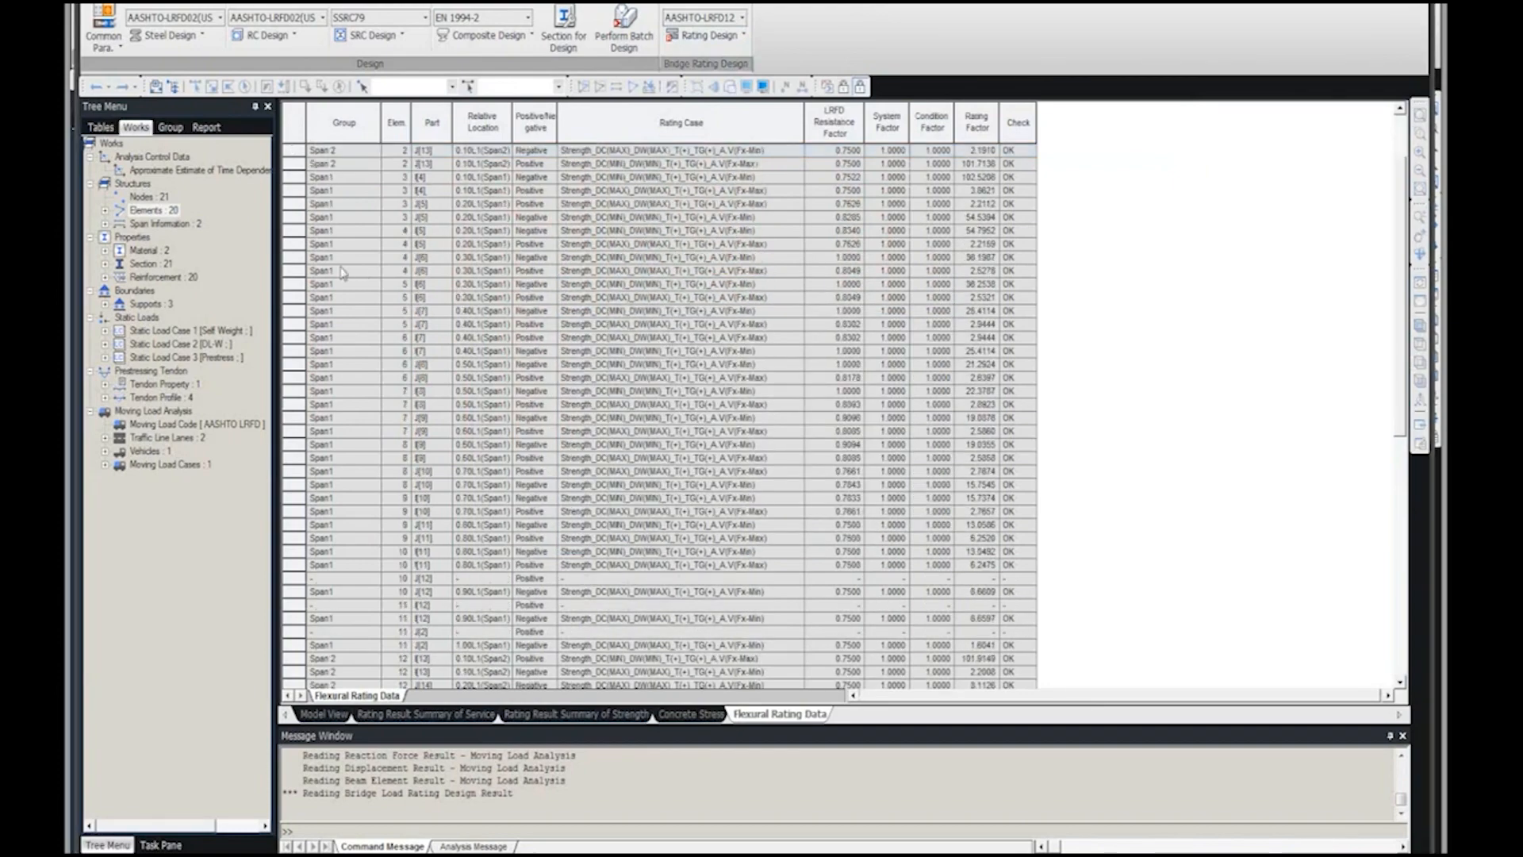
{"action": "scroll", "coordinate": [342, 273], "scroll_direction": "down", "scroll_amount": 2}
Examine the rating cases, resistance factors, rating factors and checks for both spans in the flexural rating data table.
{"action": "left_click_drag", "start_coordinate": [340, 231], "coordinate": [337, 444]}
{"action": "right_click", "coordinate": [470, 344]}
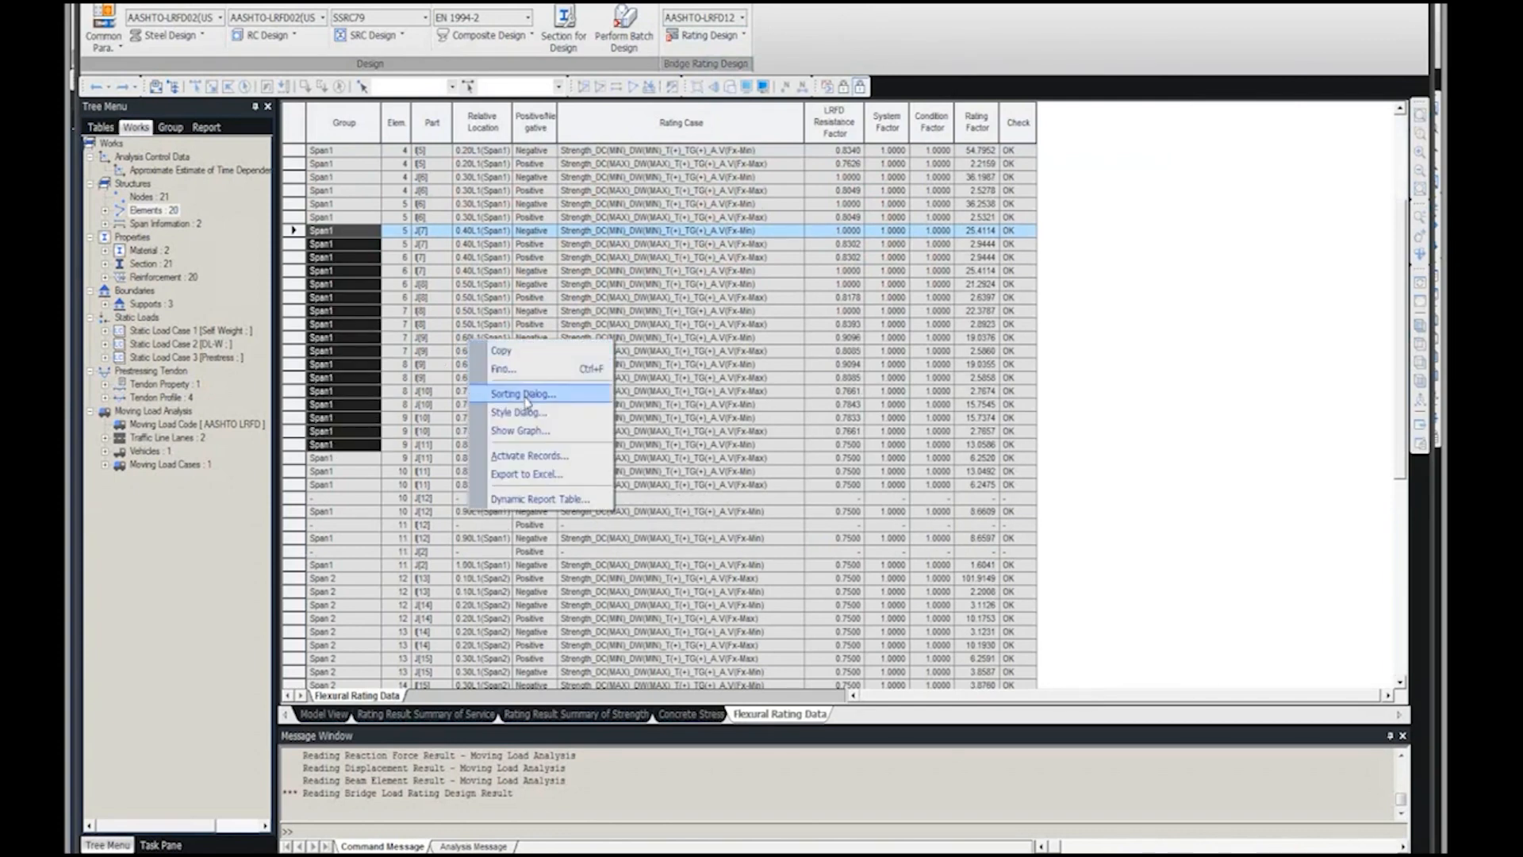
{"action": "left_click", "coordinate": [702, 325]}
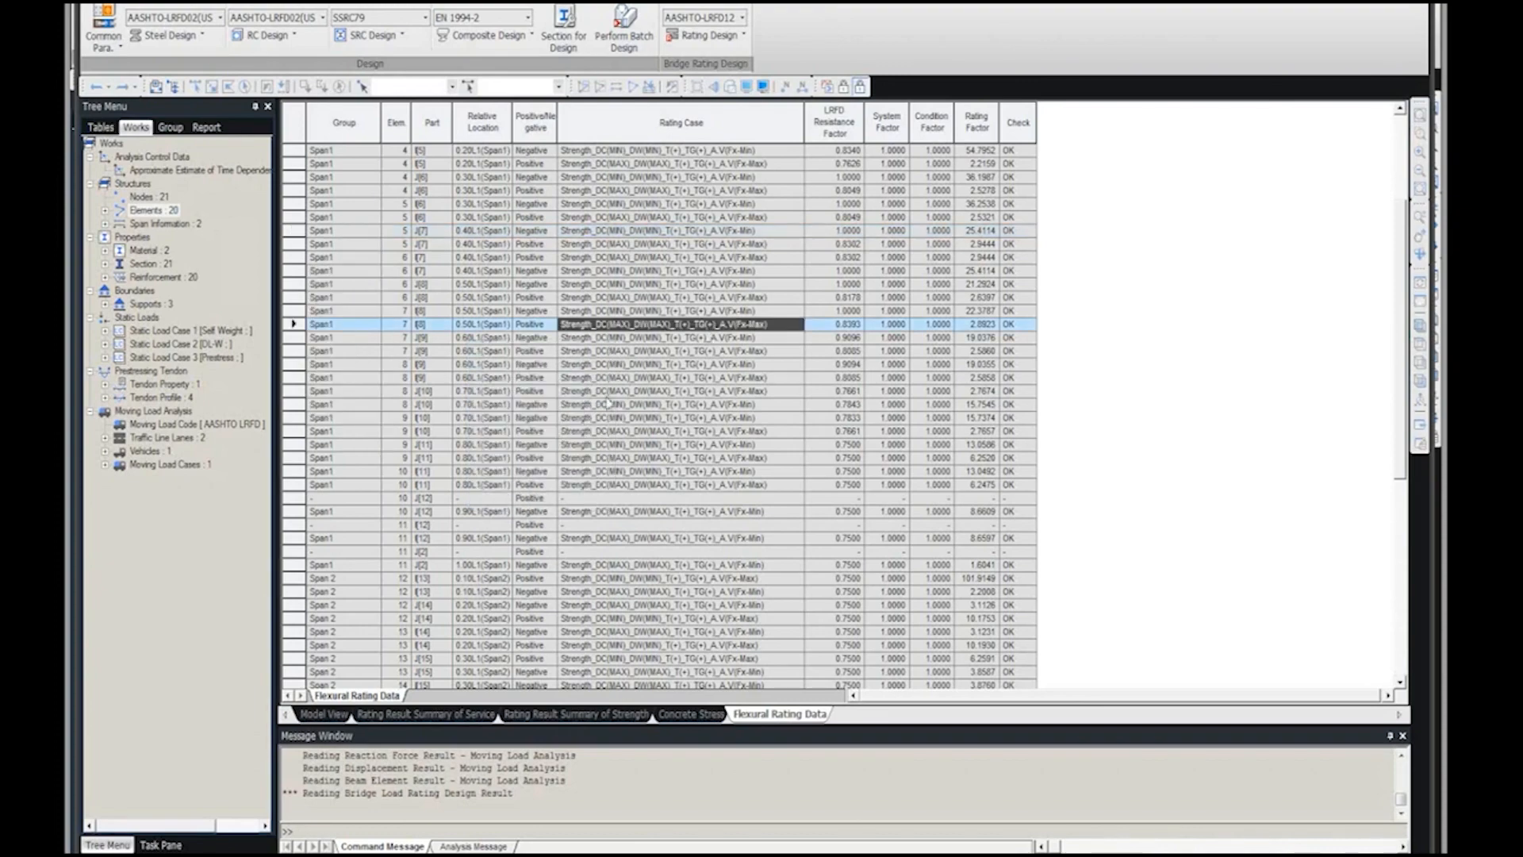
{"action": "scroll", "coordinate": [702, 333], "scroll_direction": "up", "scroll_amount": 4}
{"action": "left_click_drag", "start_coordinate": [341, 123], "coordinate": [842, 127]}
{"action": "left_click", "coordinate": [782, 271]}
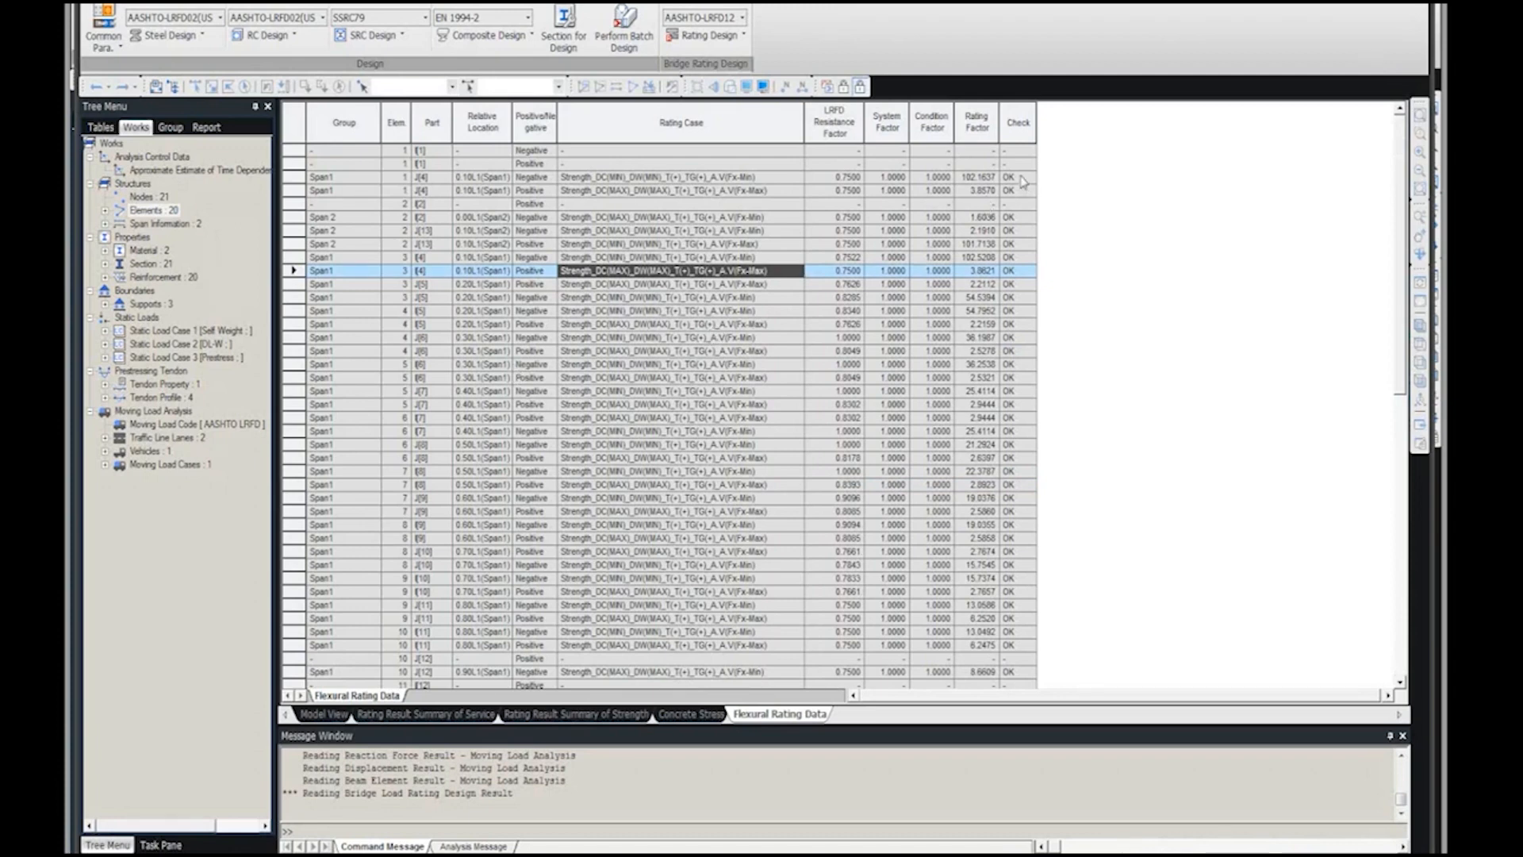
{"action": "left_click", "coordinate": [977, 244]}
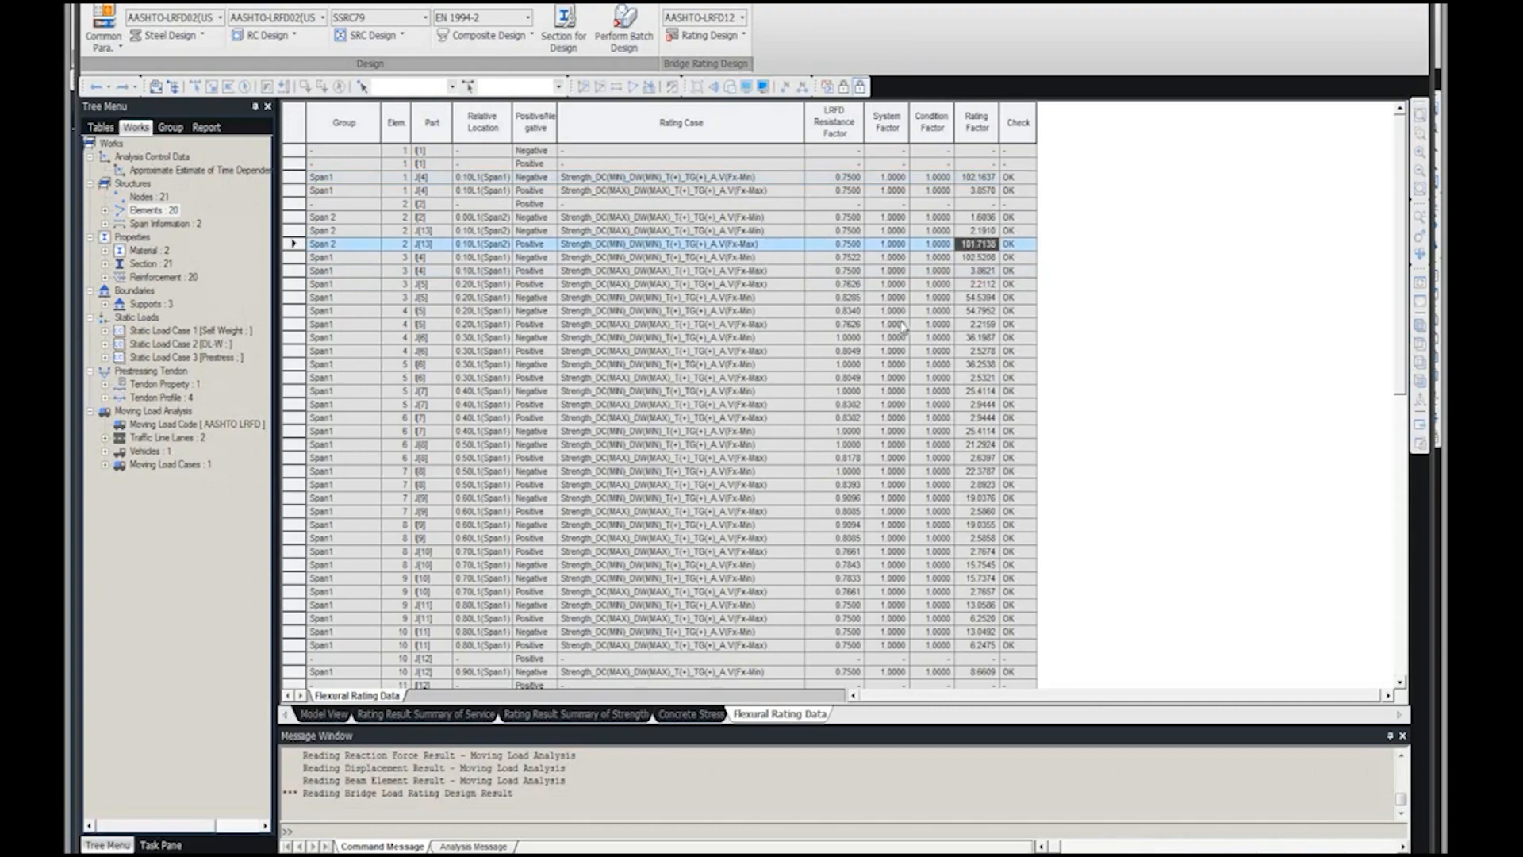
{"action": "scroll", "coordinate": [741, 315], "scroll_direction": "down", "scroll_amount": 13}
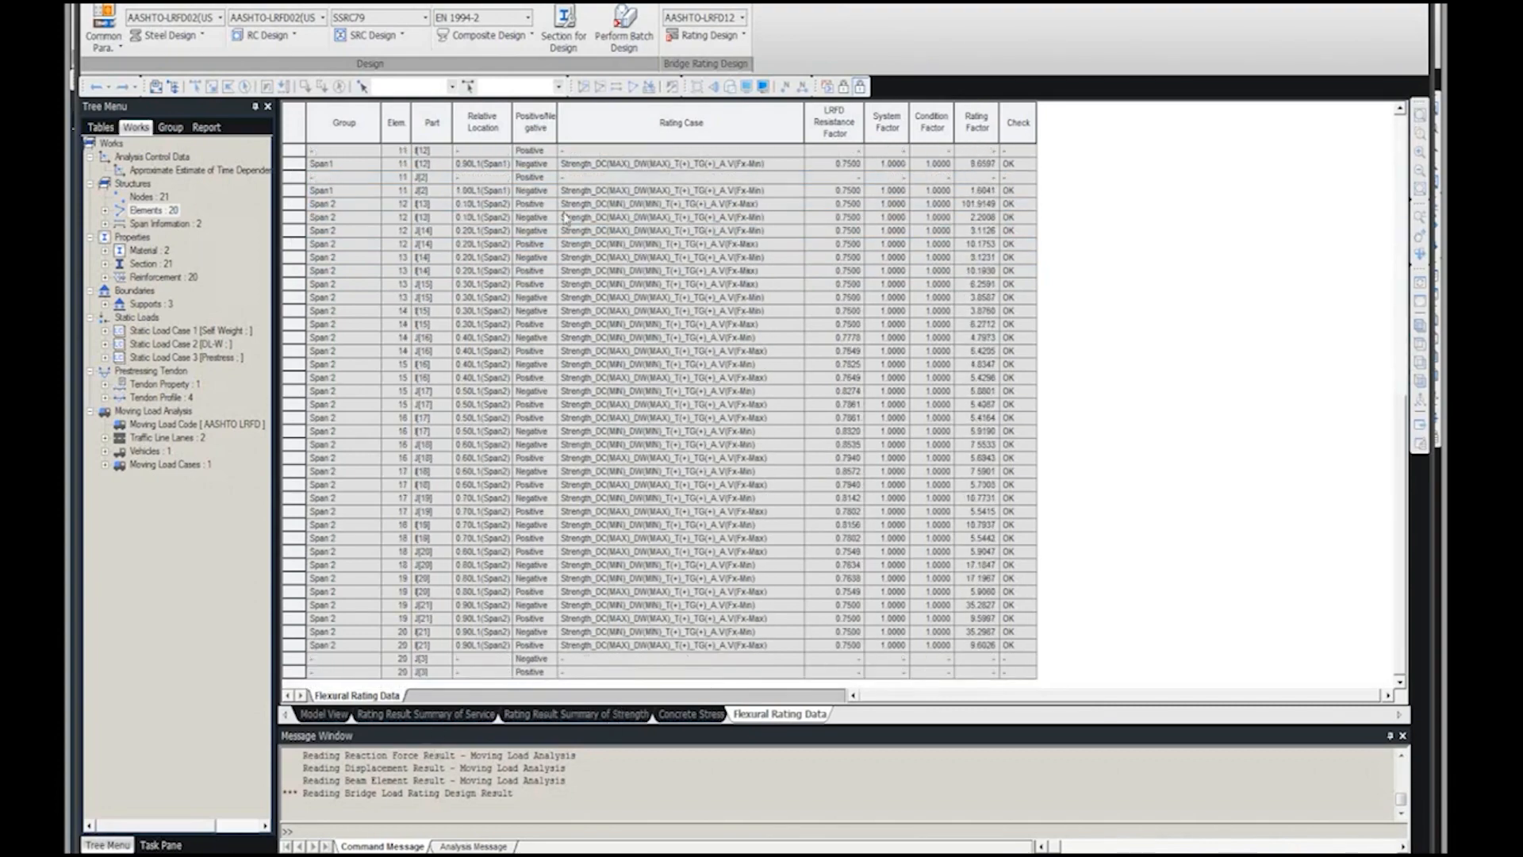
Return from the flexural rating data to the model view of the girder.
{"action": "left_click", "coordinate": [705, 36]}
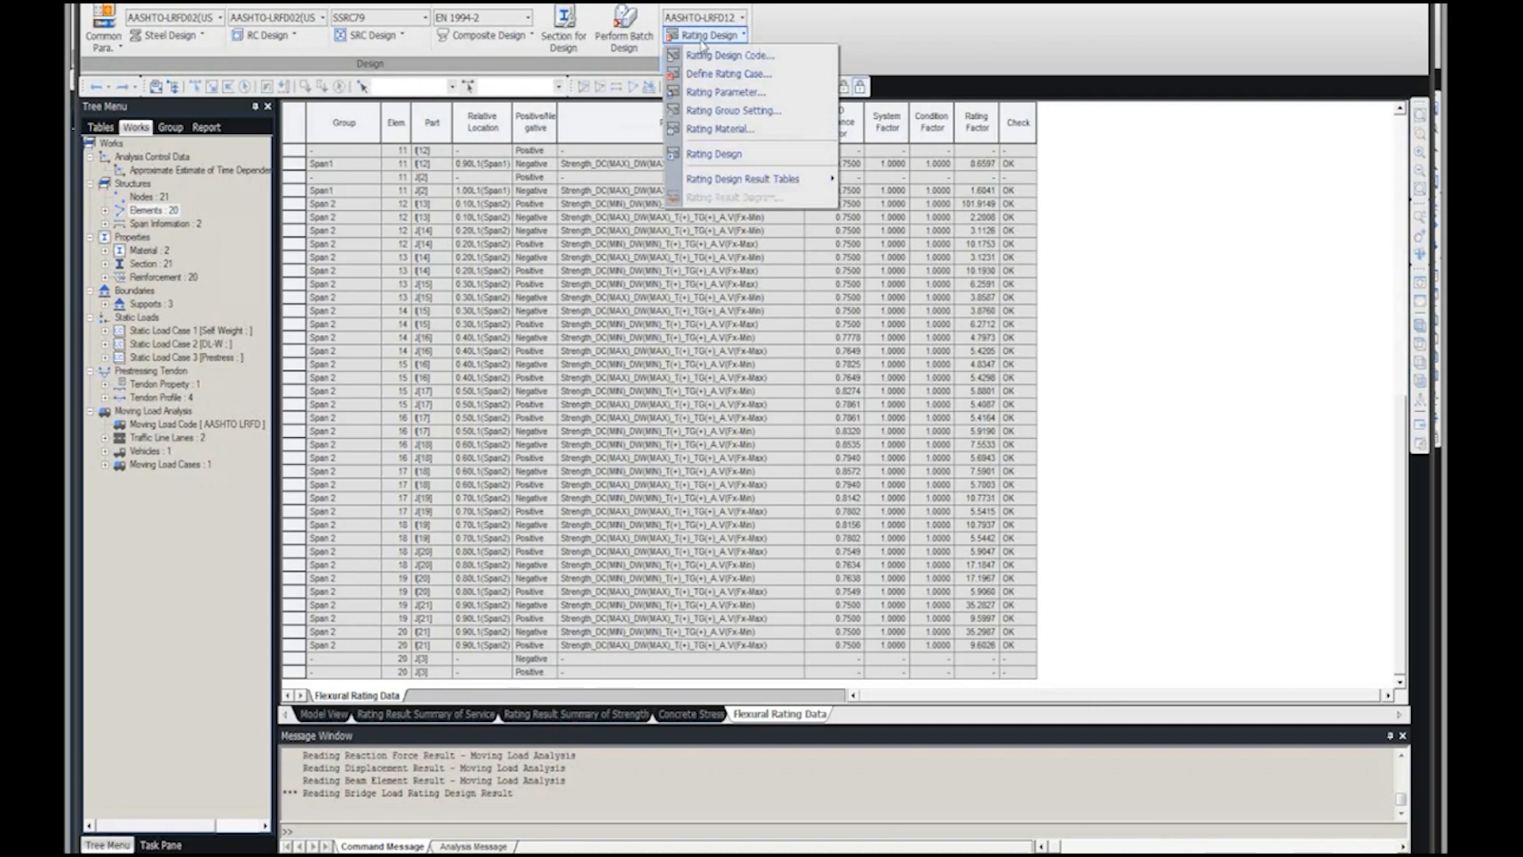
{"action": "left_click", "coordinate": [825, 34]}
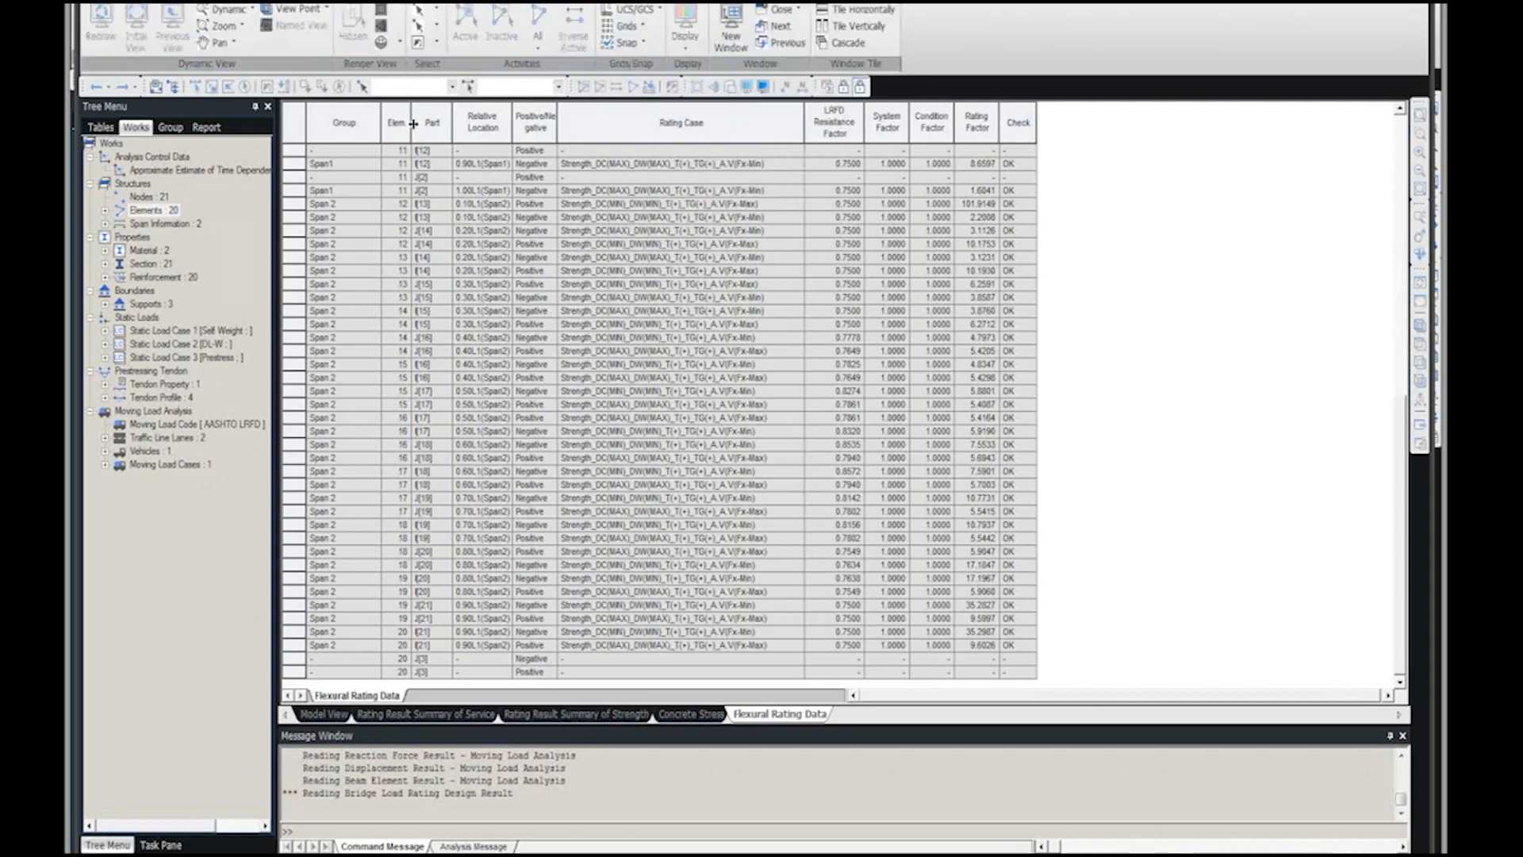
{"action": "left_click", "coordinate": [314, 715]}
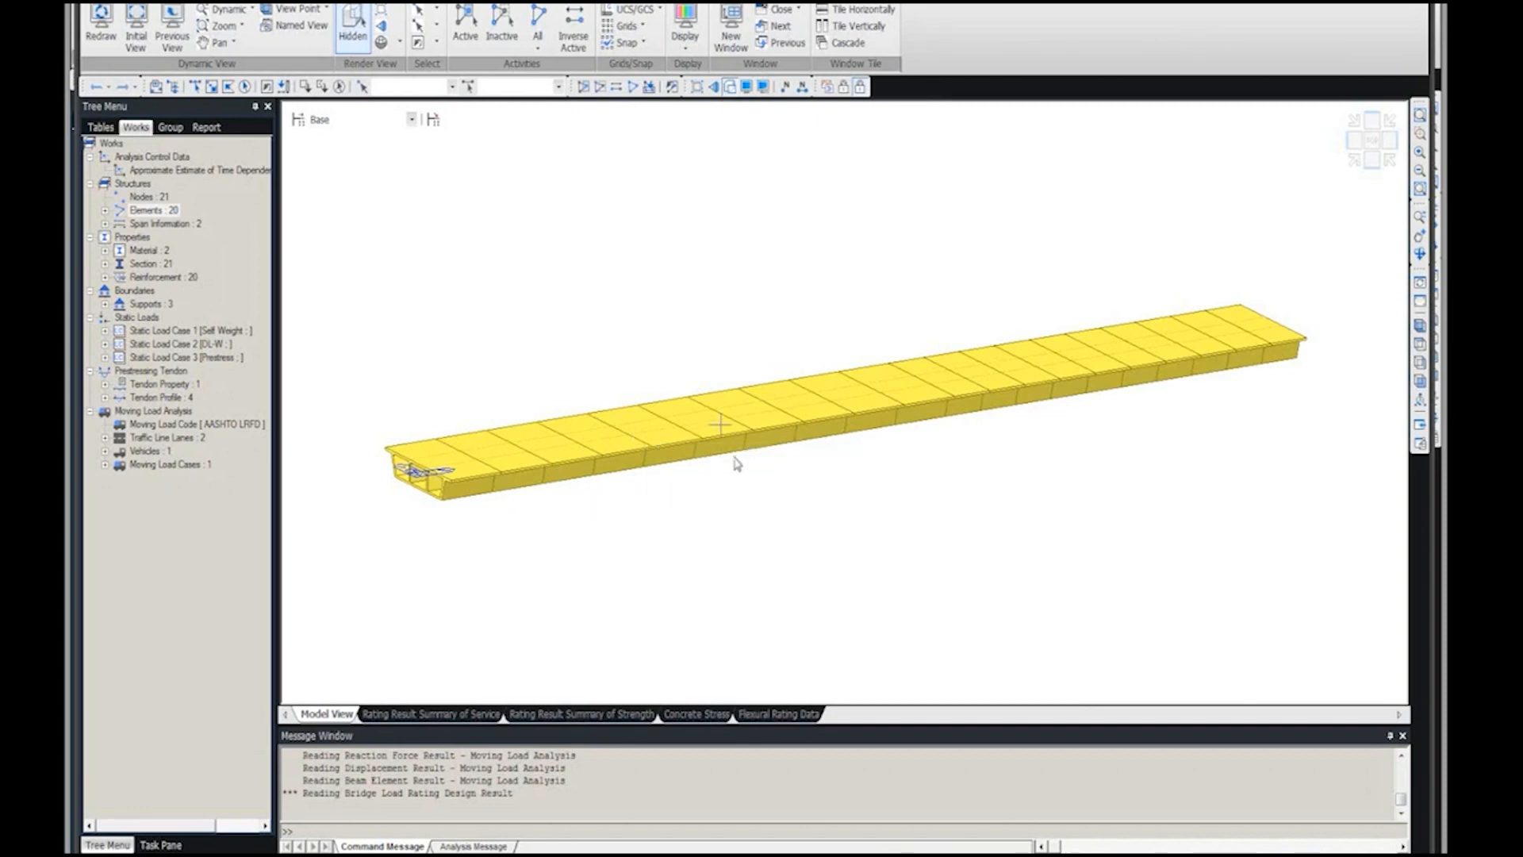
{"action": "mouse_move", "coordinate": [732, 462]}
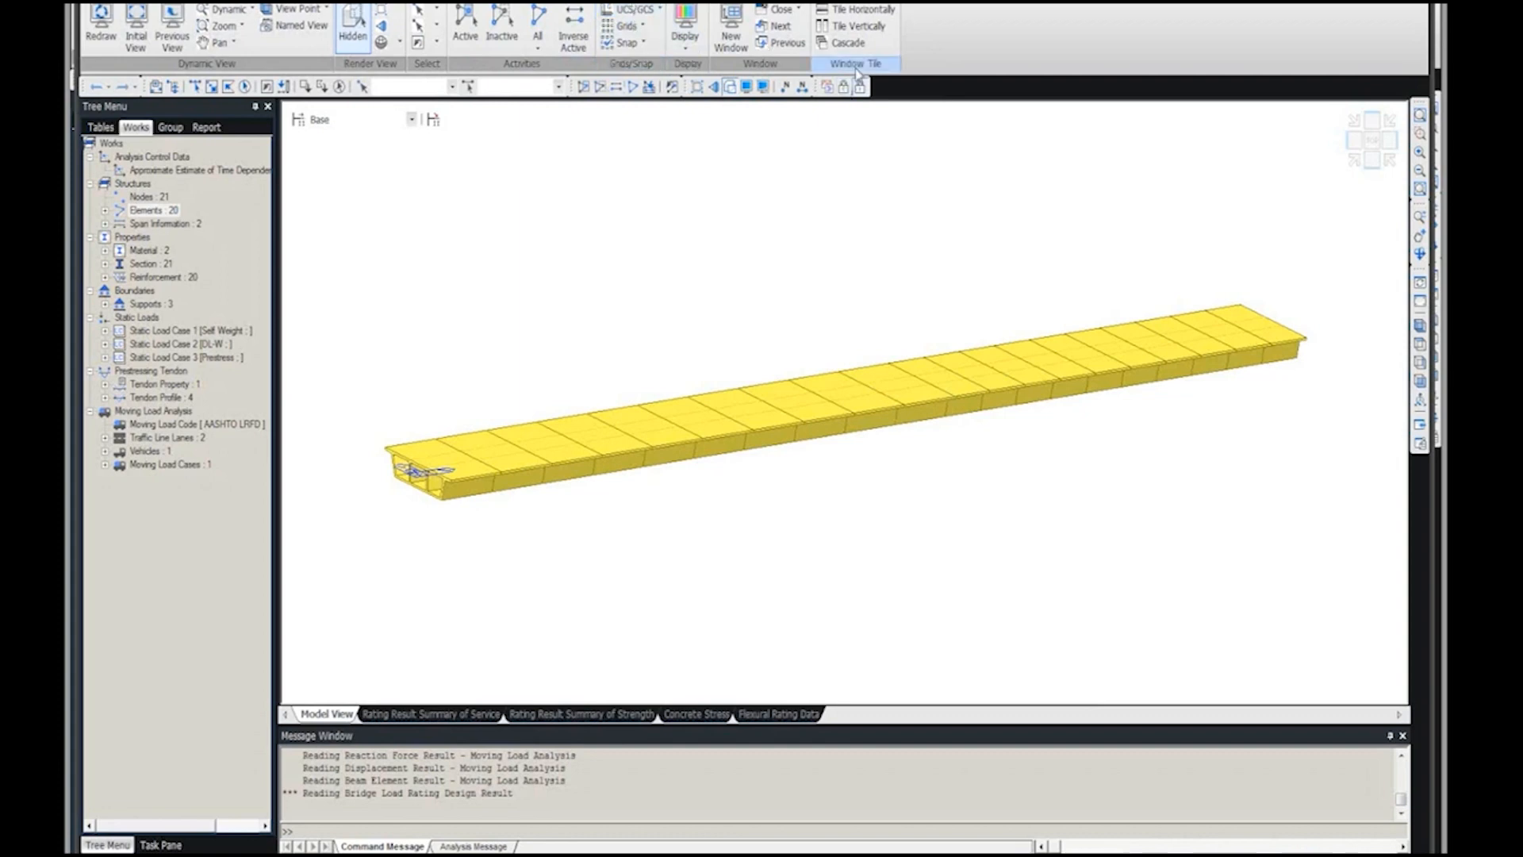
{"action": "left_click", "coordinate": [684, 1]}
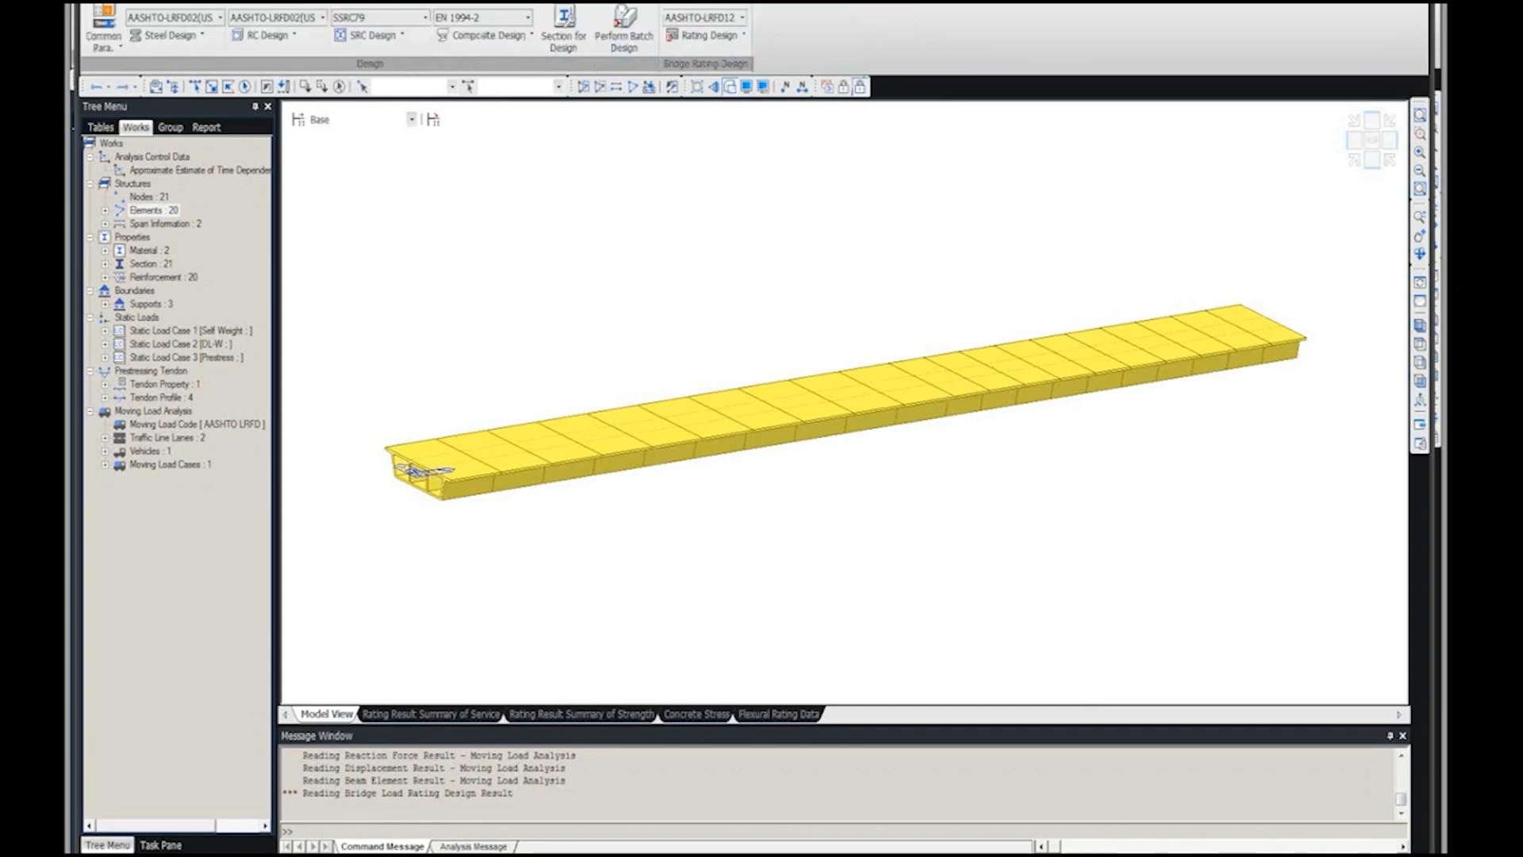
{"action": "left_click", "coordinate": [743, 36]}
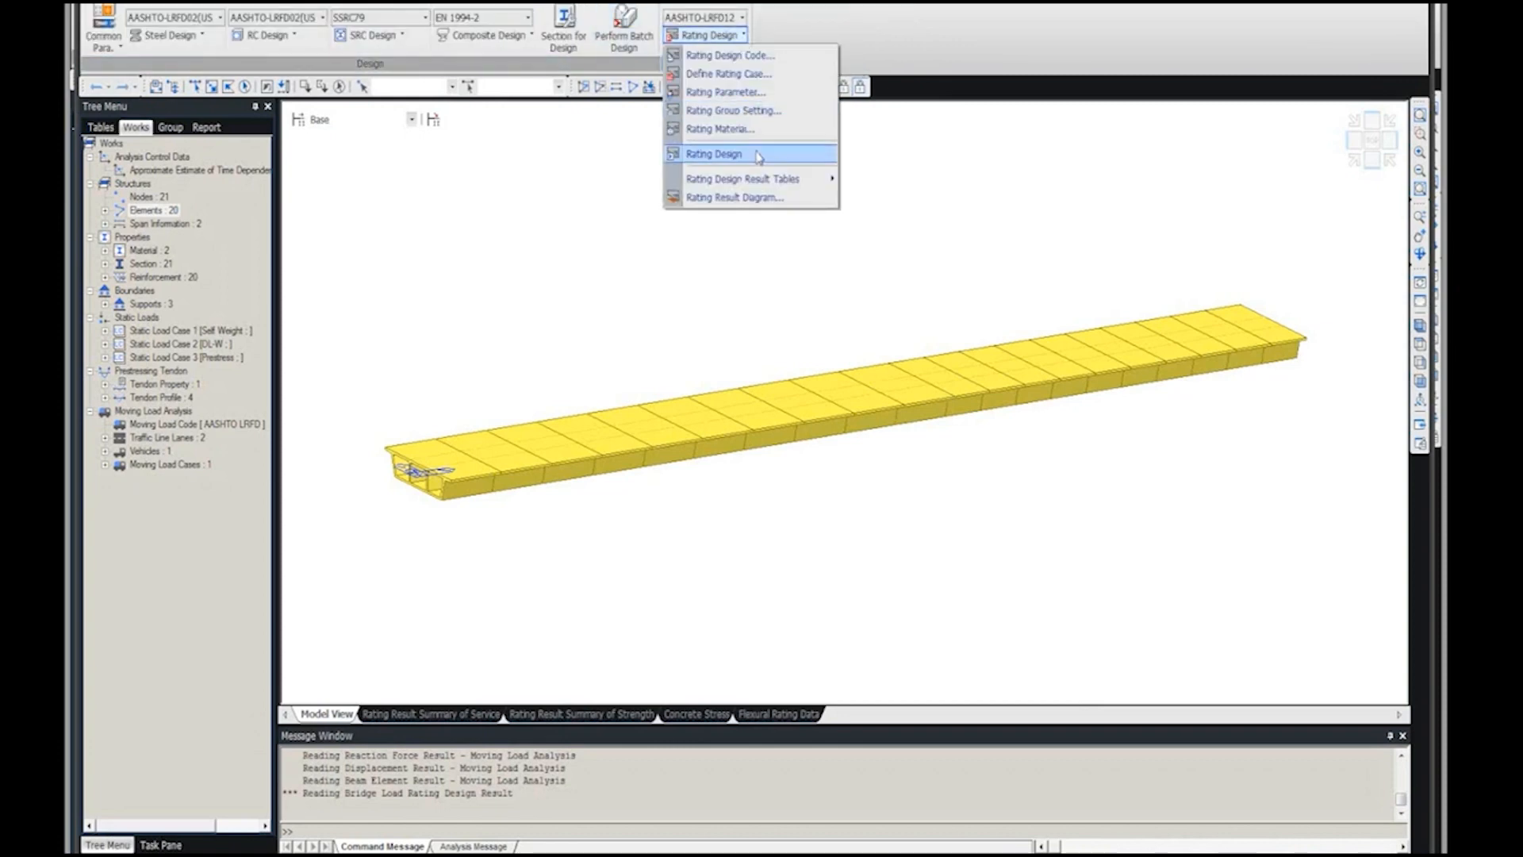
{"action": "mouse_move", "coordinate": [759, 178]}
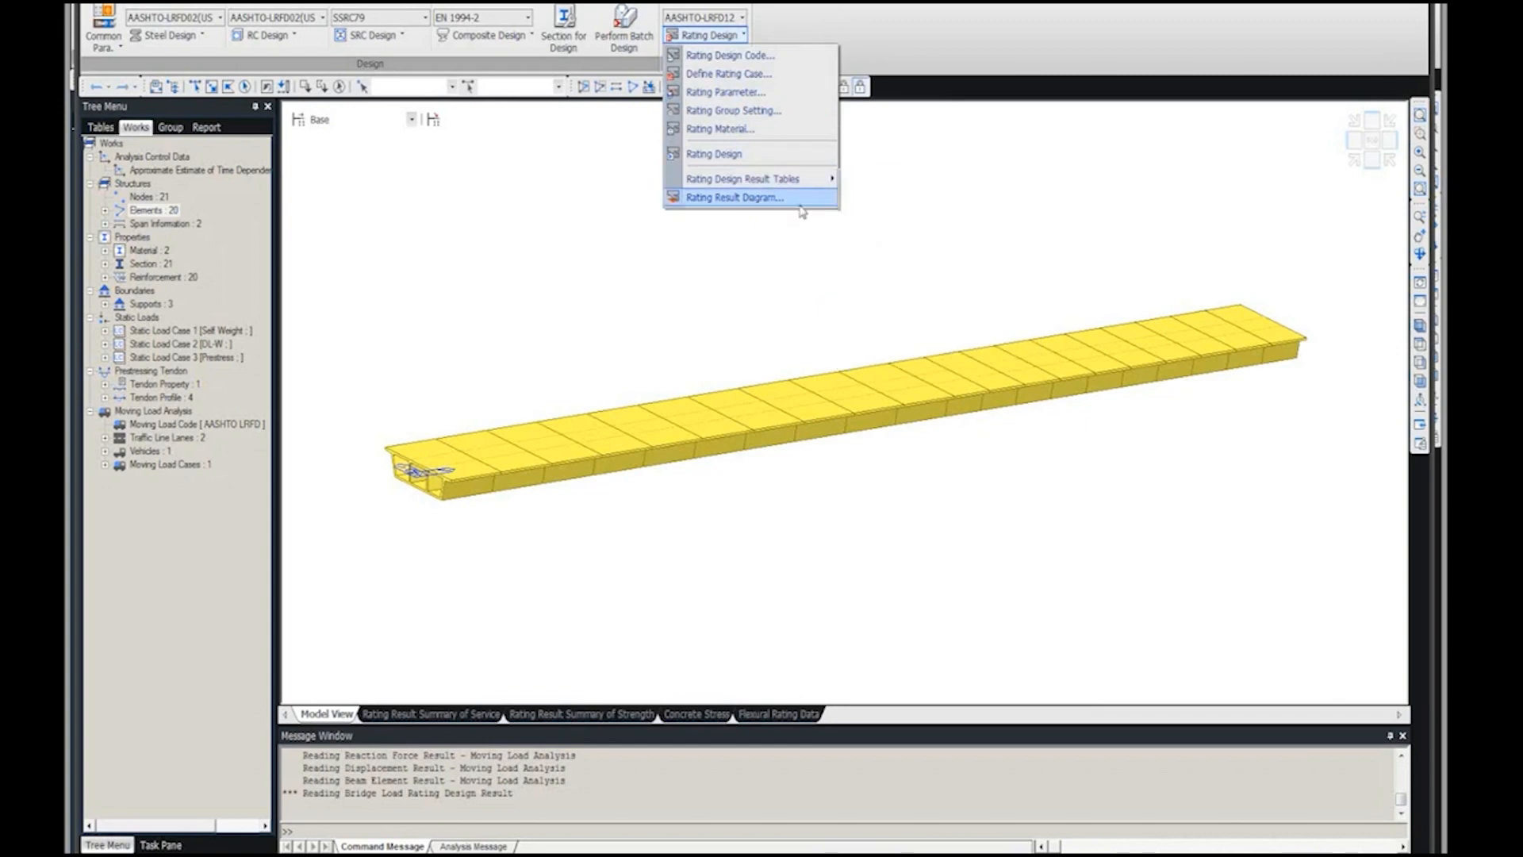
{"action": "left_click", "coordinate": [627, 232]}
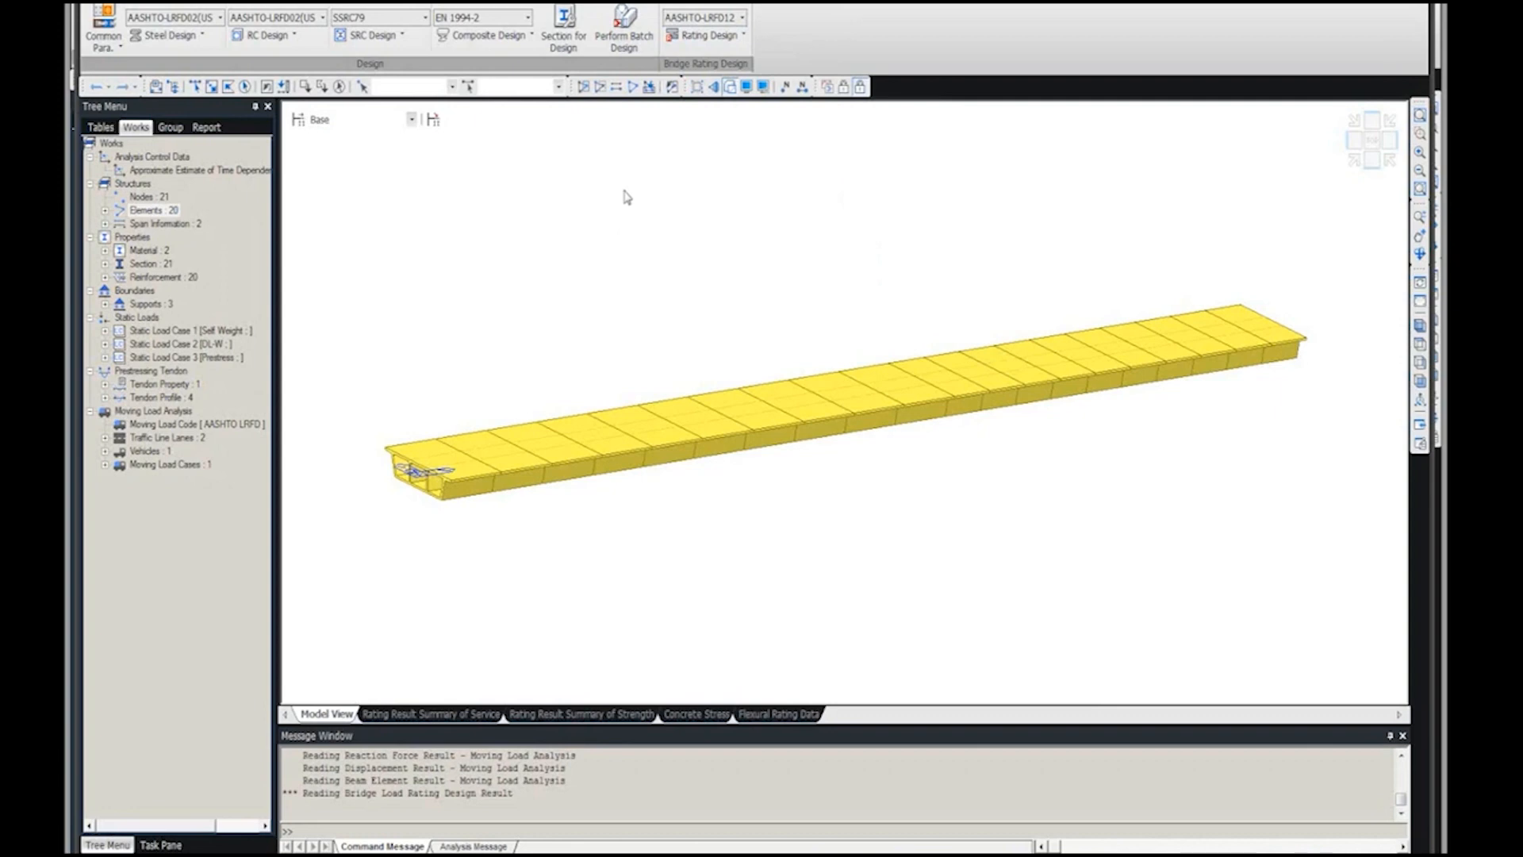